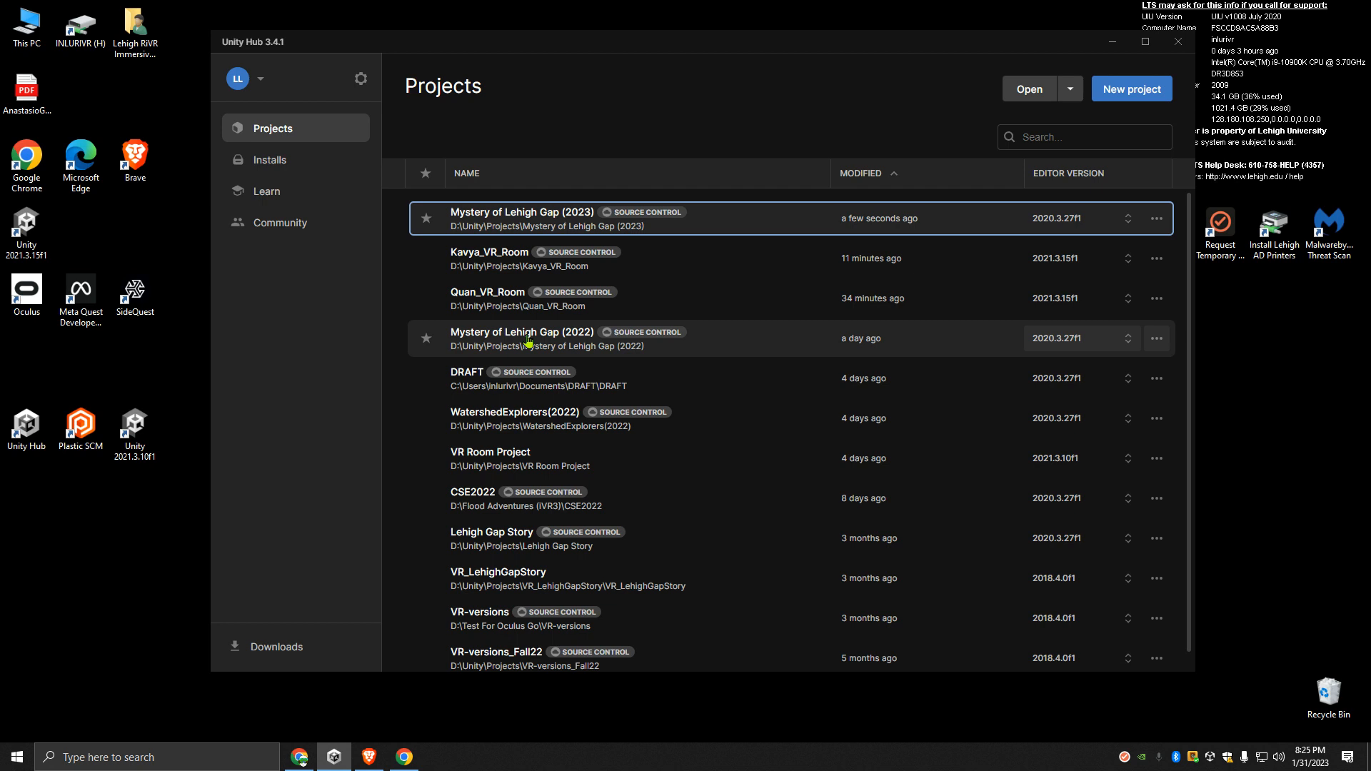
# - Open the Mystery of Lehigh Gap (2022) project and check its branches in Plastic SCM's Branch Explorer
pyautogui.click(528, 340)
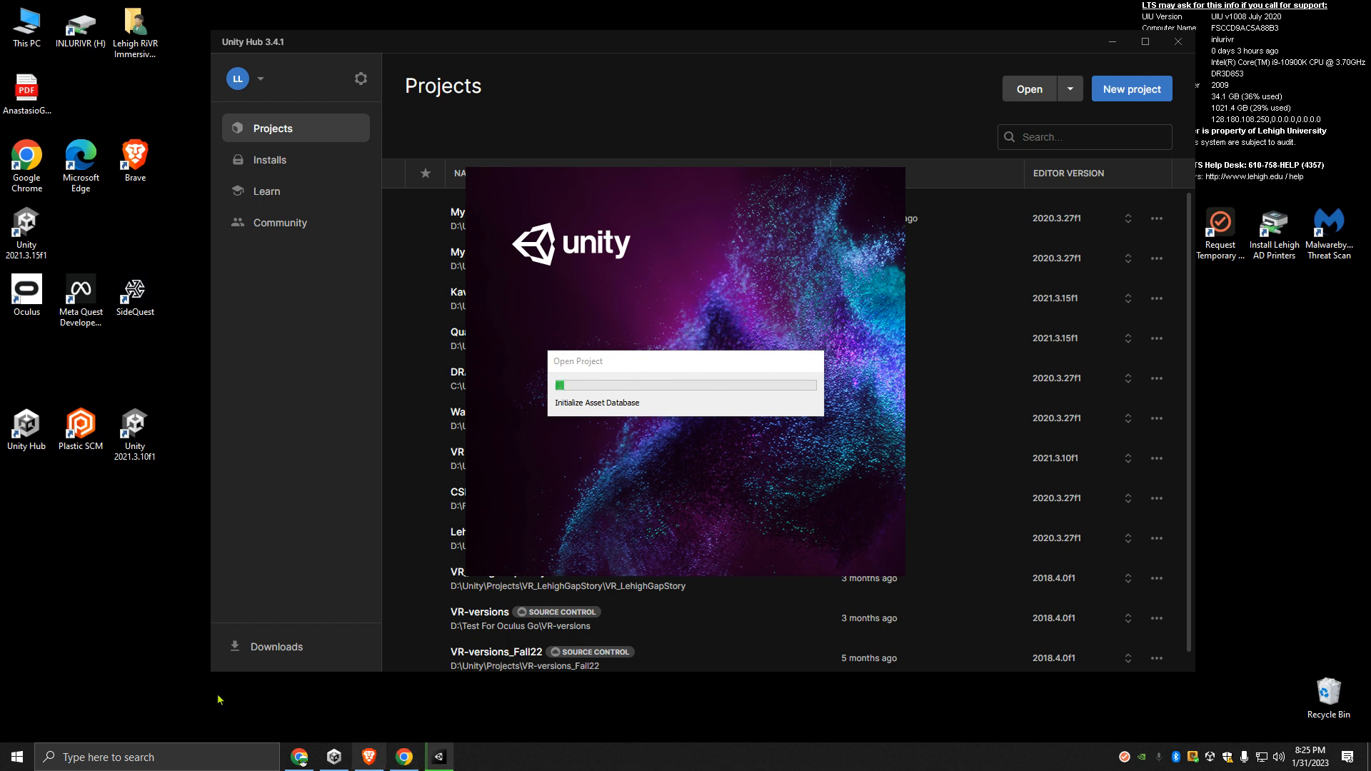
pyautogui.doubleClick(81, 413)
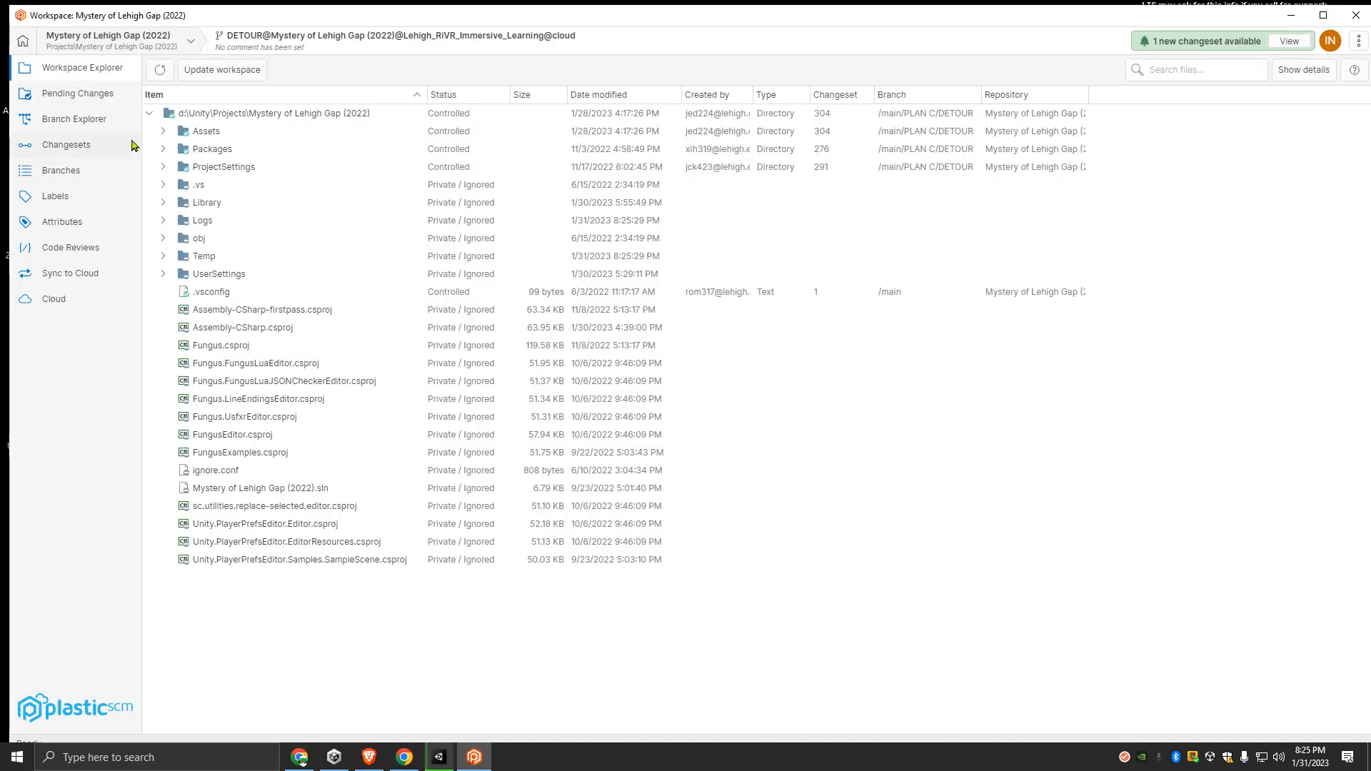
pyautogui.click(90, 120)
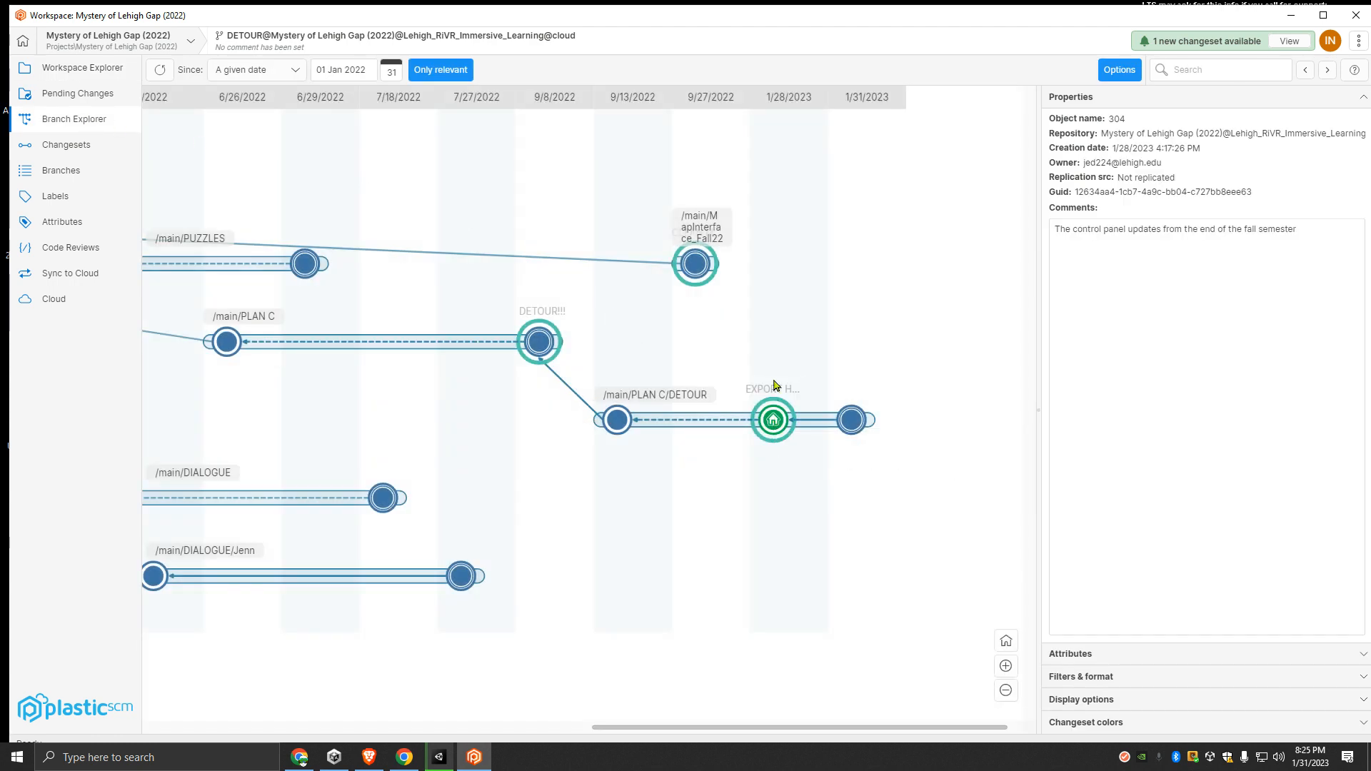
pyautogui.doubleClick(1118, 120)
pyautogui.click(1356, 16)
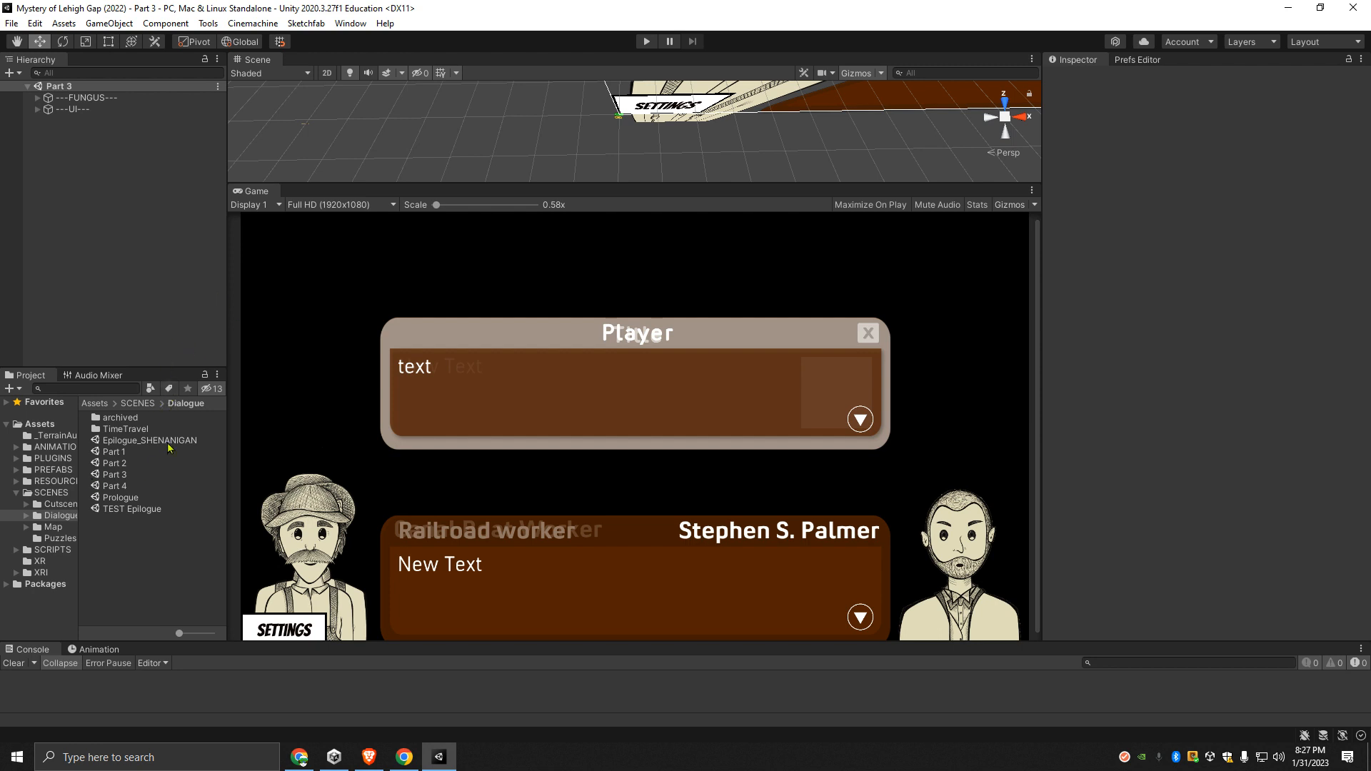
# - Widen the Project window and its folder tree, and look through the SCENES folder and its Cutscenes subfolder
pyautogui.moveTo(227, 414); pyautogui.dragTo(334, 408)
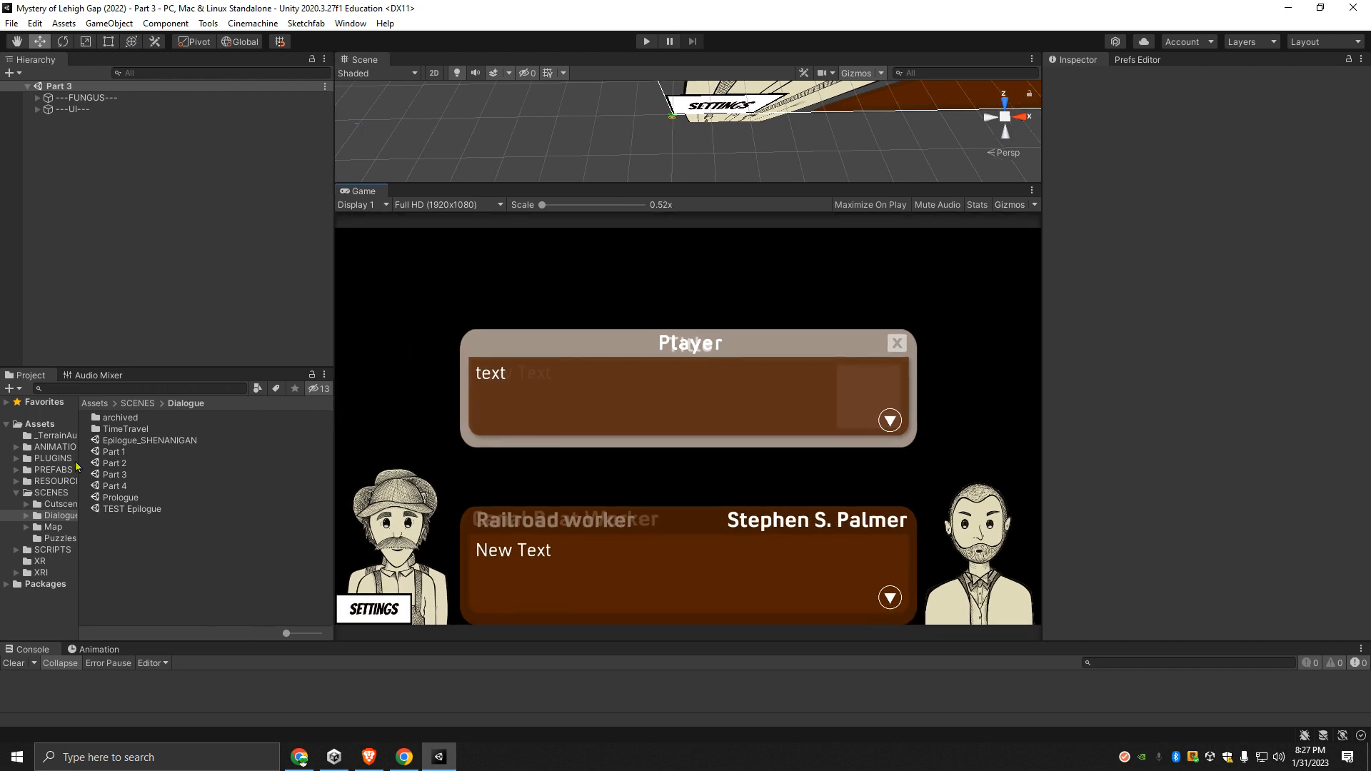
pyautogui.moveTo(79, 464); pyautogui.dragTo(131, 462)
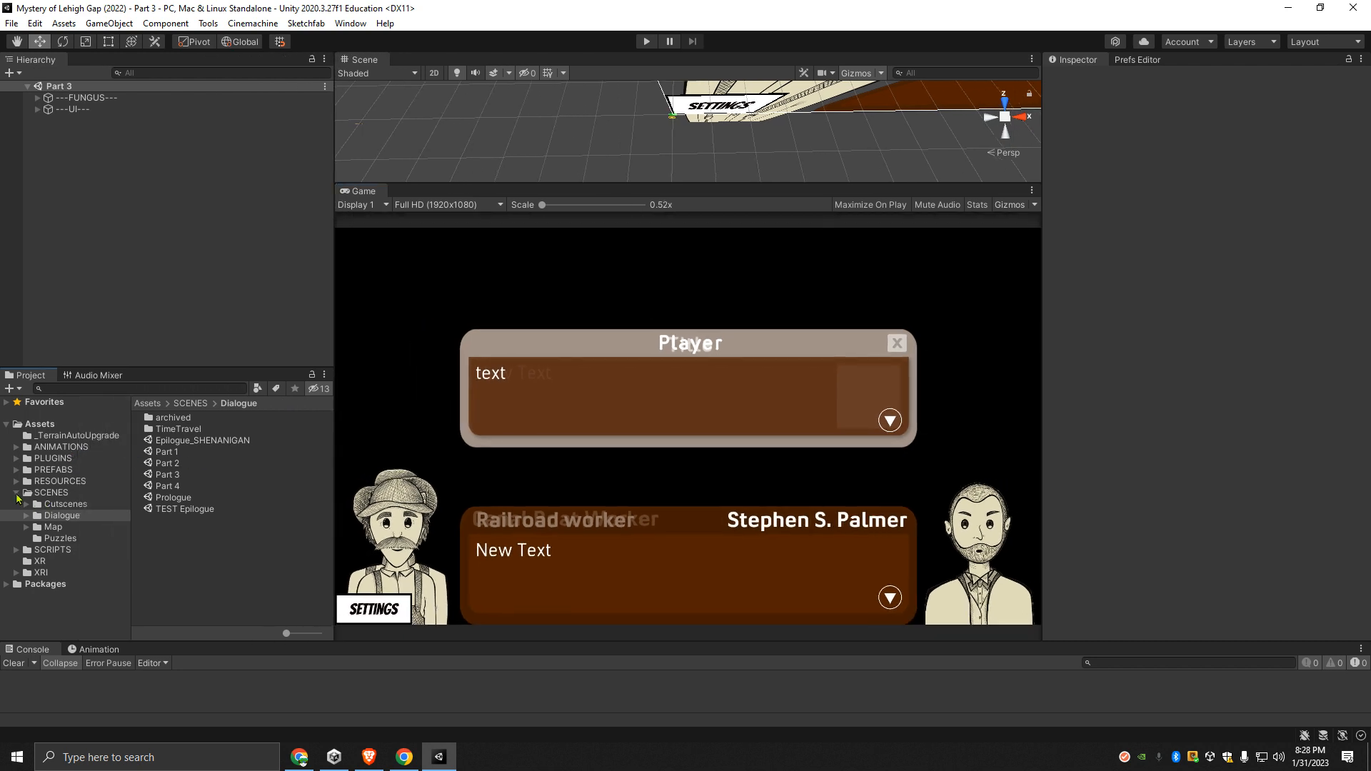
pyautogui.click(17, 493)
pyautogui.click(40, 493)
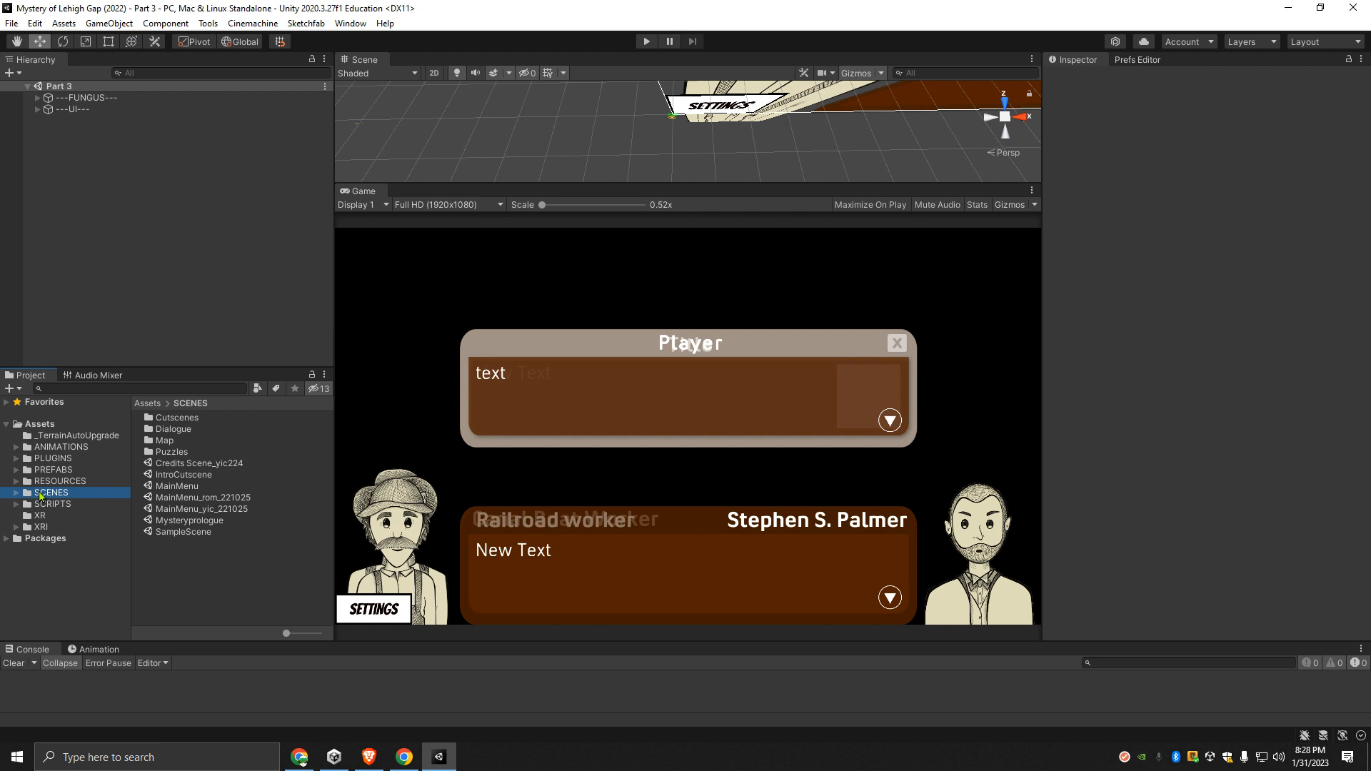
pyautogui.click(16, 493)
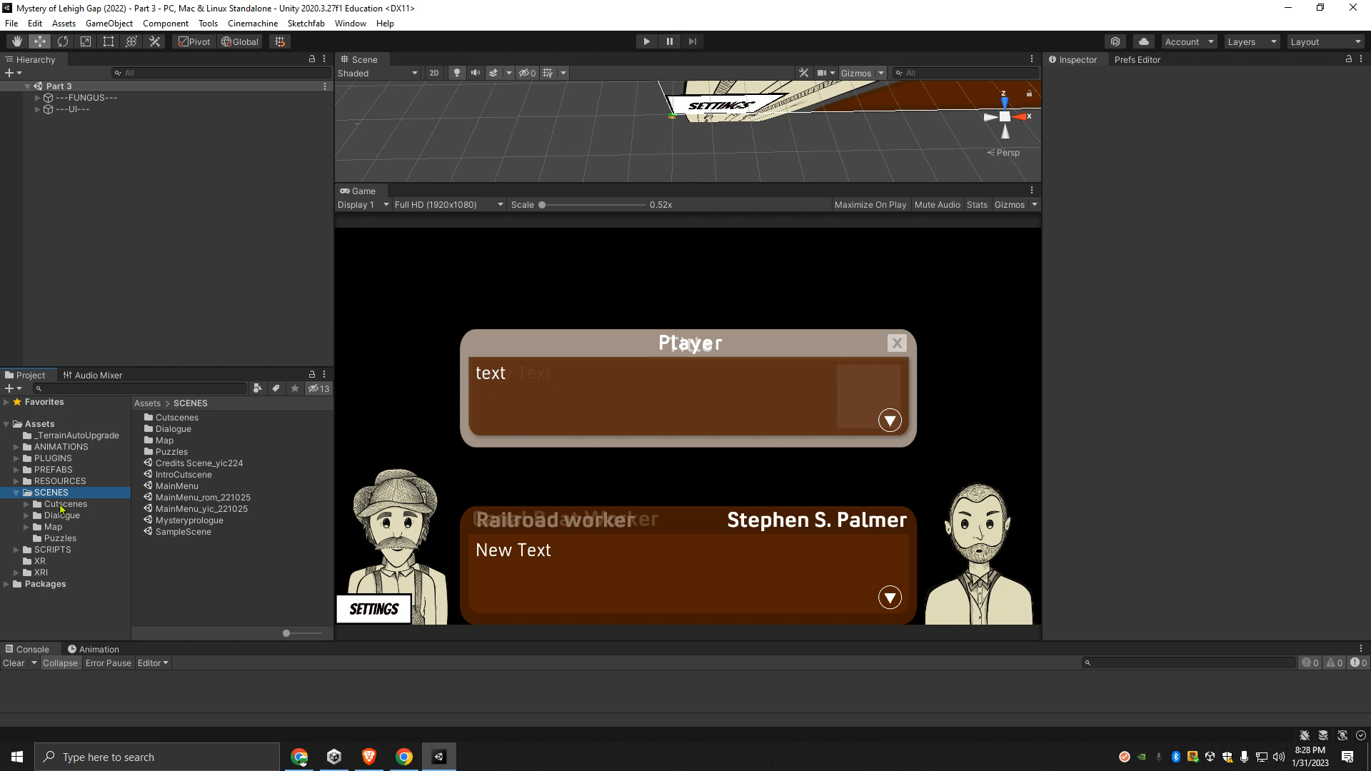
pyautogui.click(61, 504)
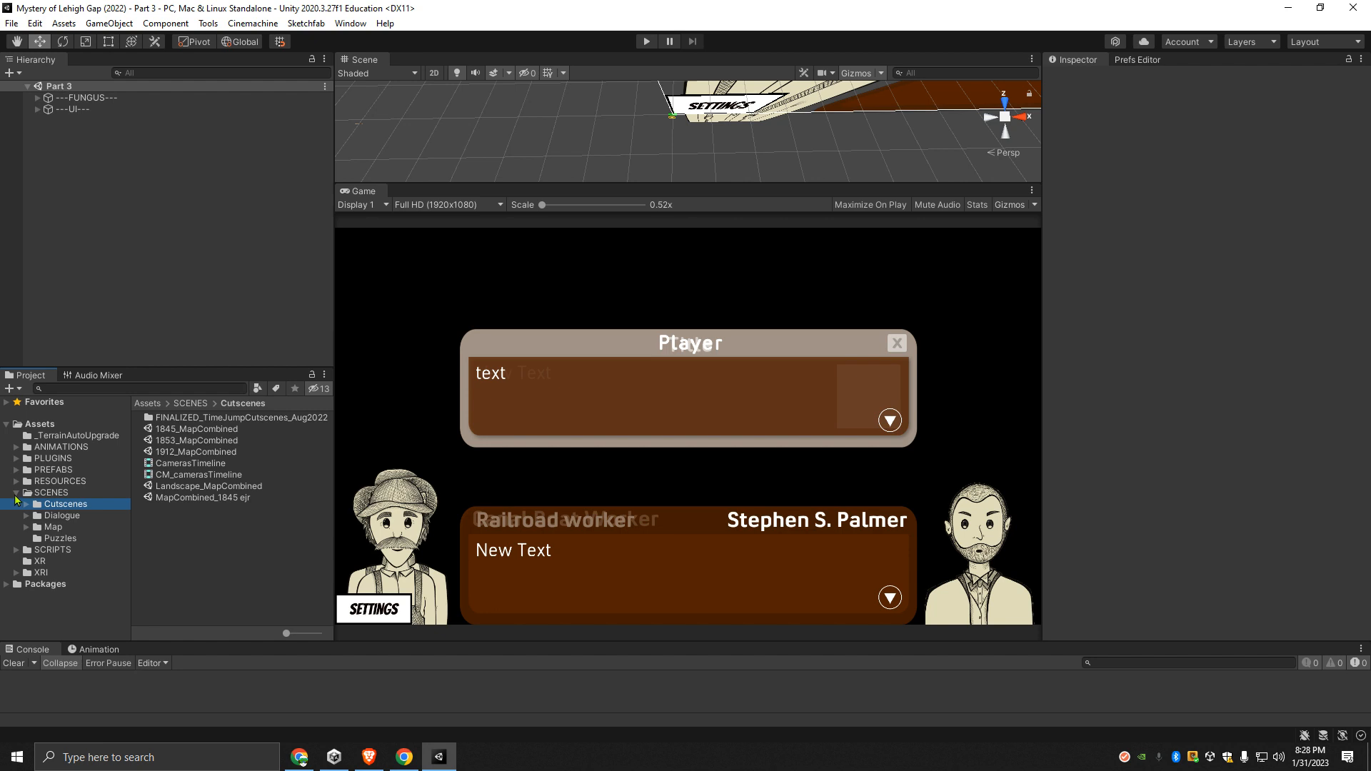
pyautogui.click(16, 493)
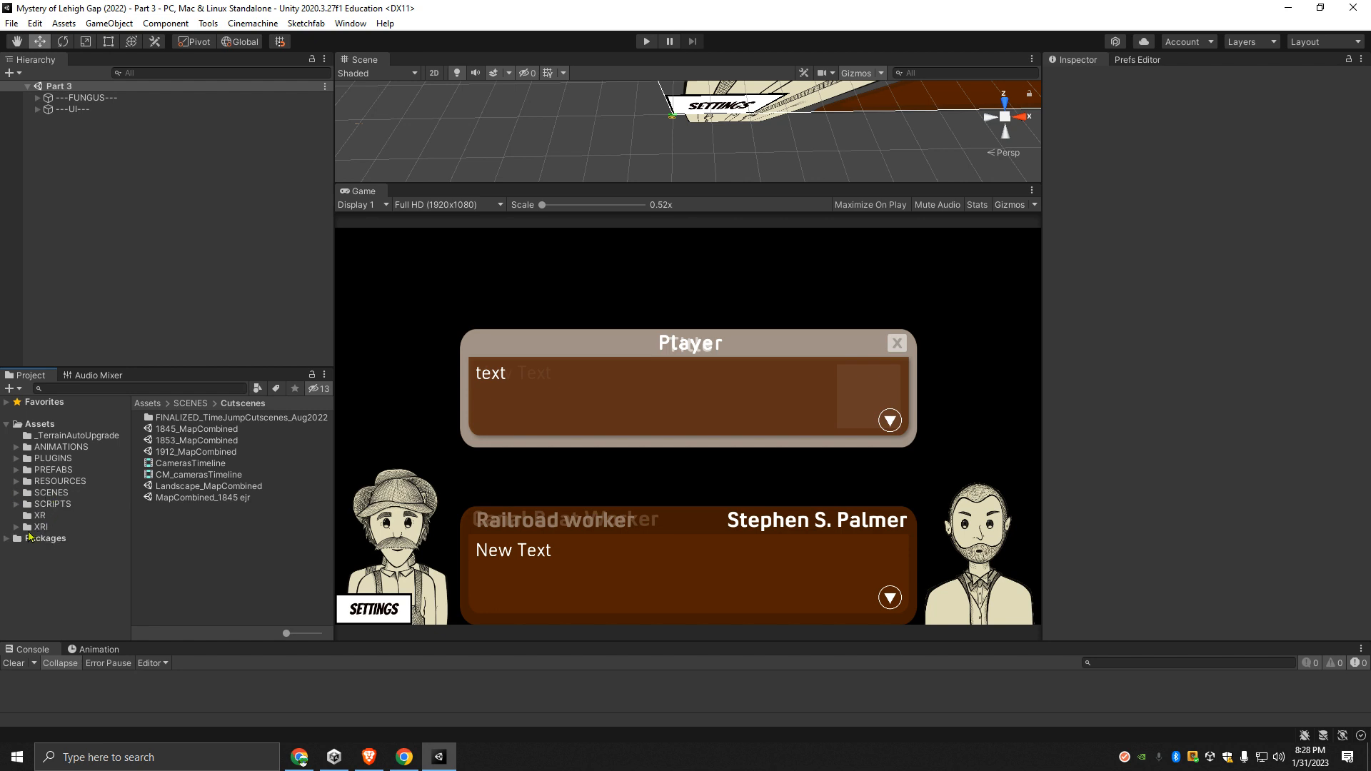
# - Start a package export of the project's whole Assets folder
pyautogui.click(42, 424)
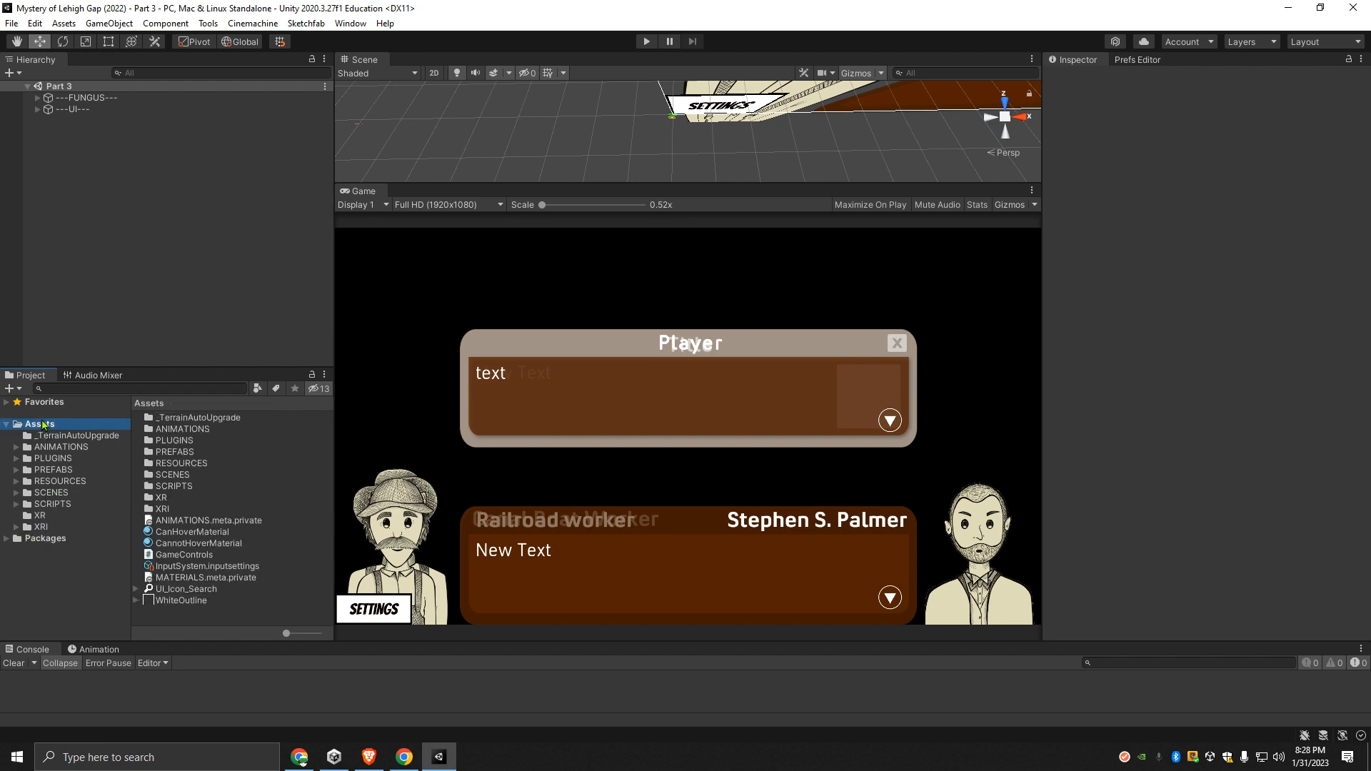
pyautogui.rightClick(42, 424)
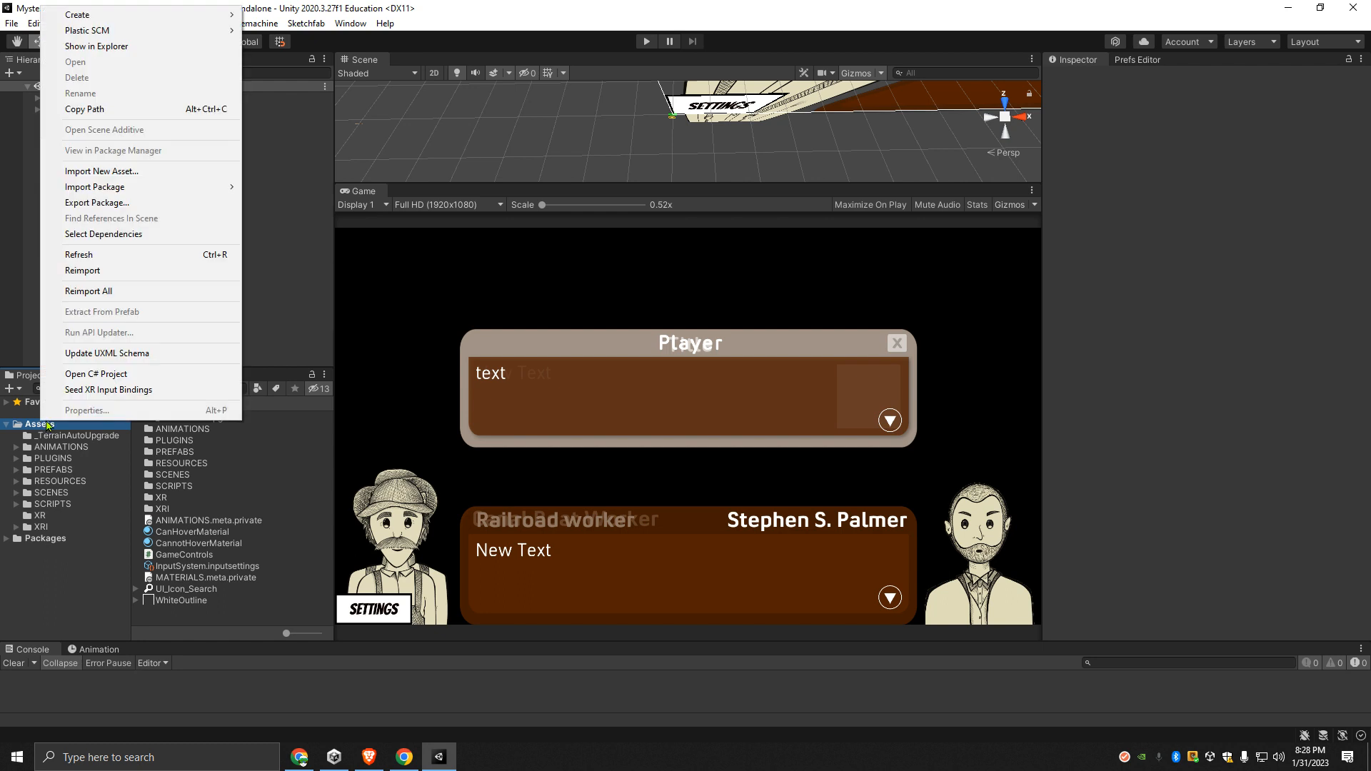
pyautogui.click(110, 204)
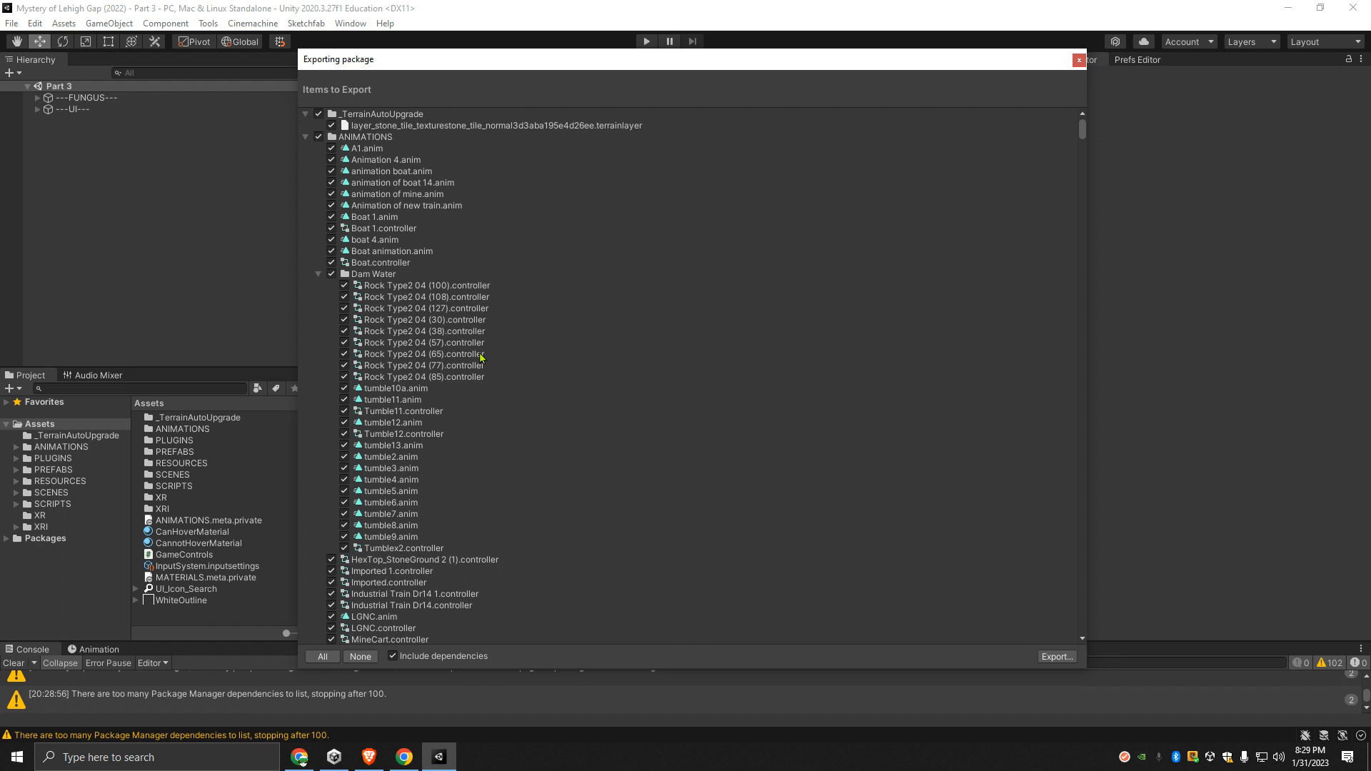
# - Look through the entire list of items to export, down to the XRI settings assets
pyautogui.scroll(-9, 420, 512)
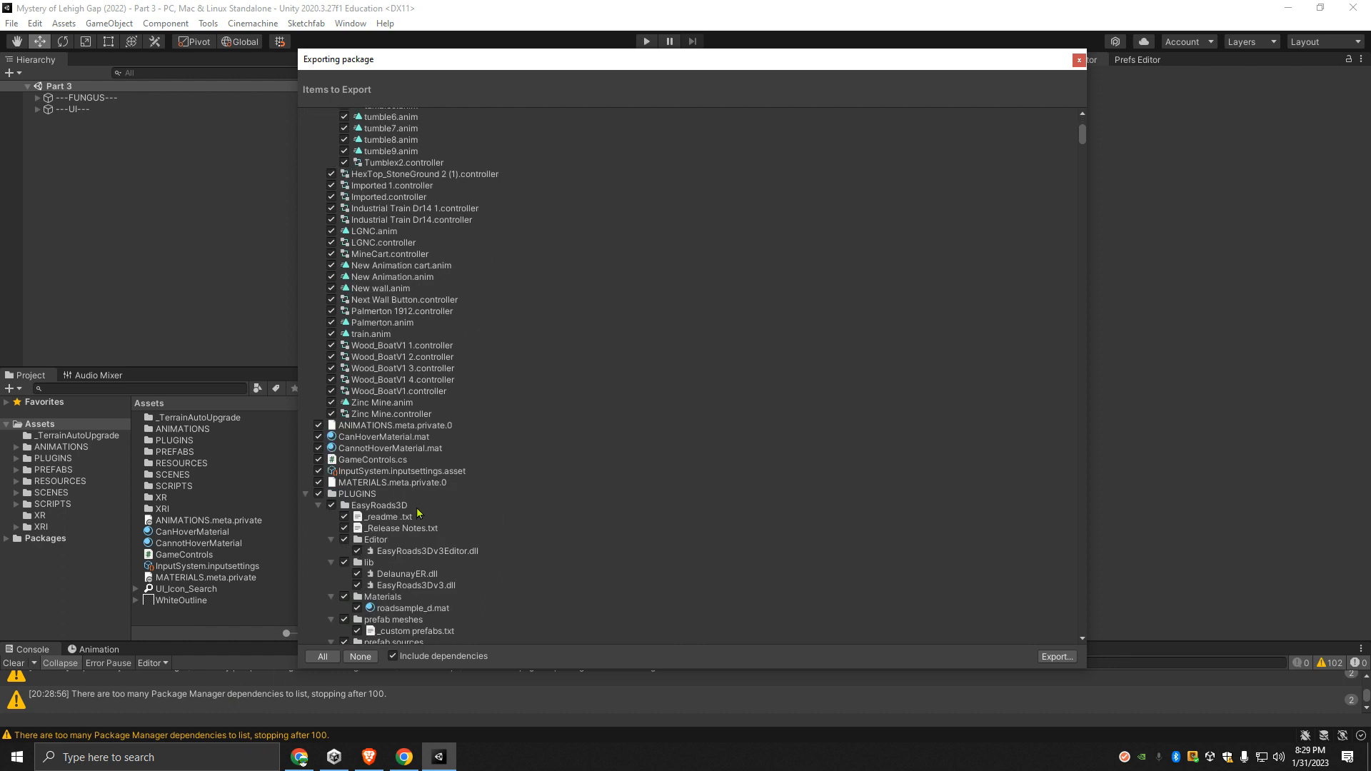
pyautogui.scroll(-9, 419, 512)
pyautogui.scroll(-9, 426, 529)
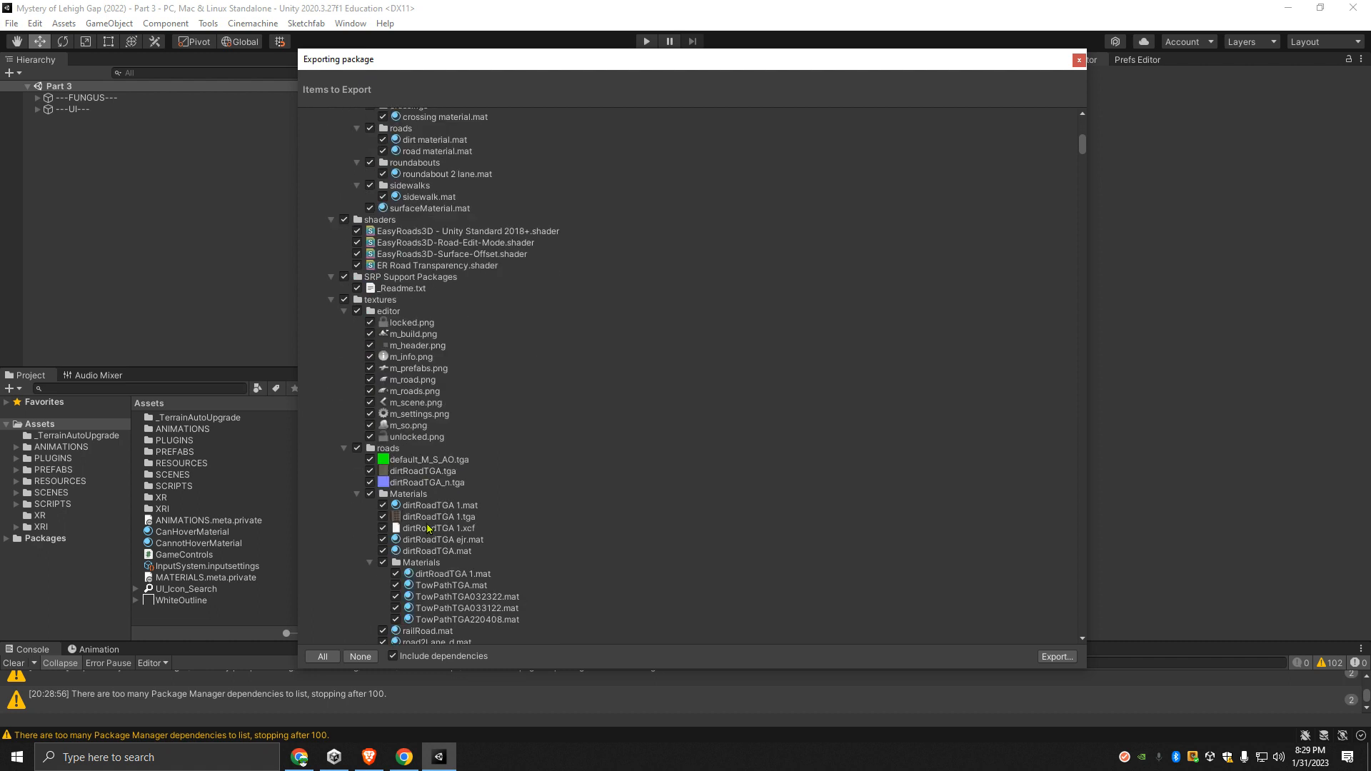
pyautogui.moveTo(1080, 145); pyautogui.dragTo(1052, 663)
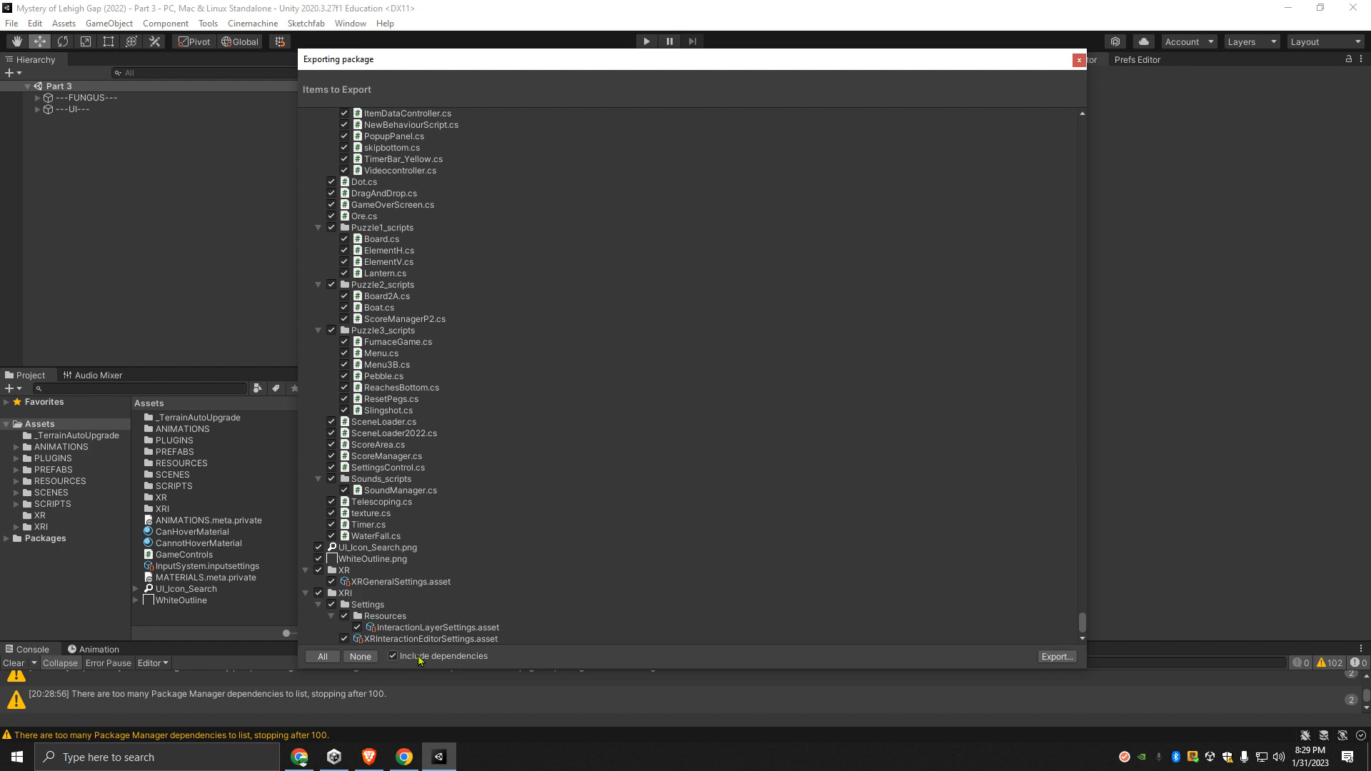
# - Enlarge the Console and shorten the export window to read the package dependency warnings
pyautogui.moveTo(157, 642); pyautogui.dragTo(158, 479)
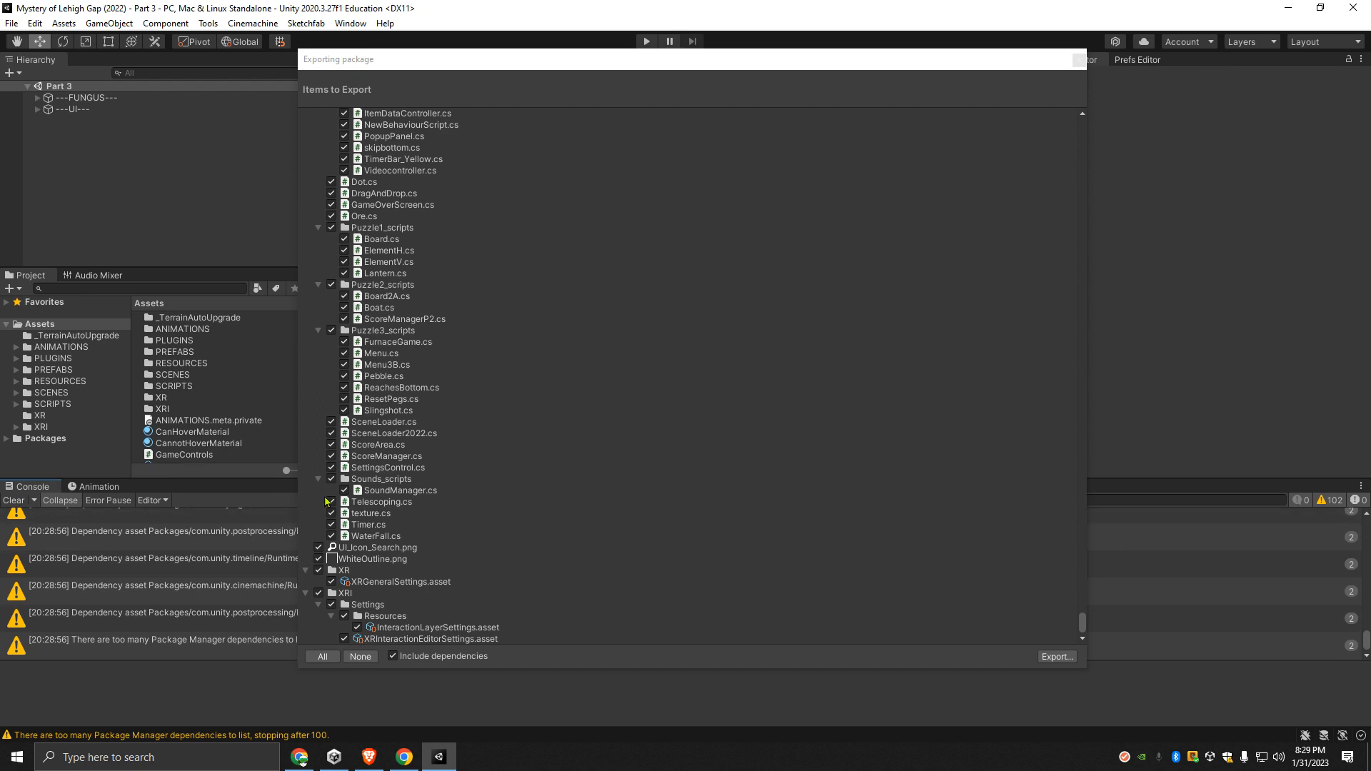
pyautogui.click(410, 669)
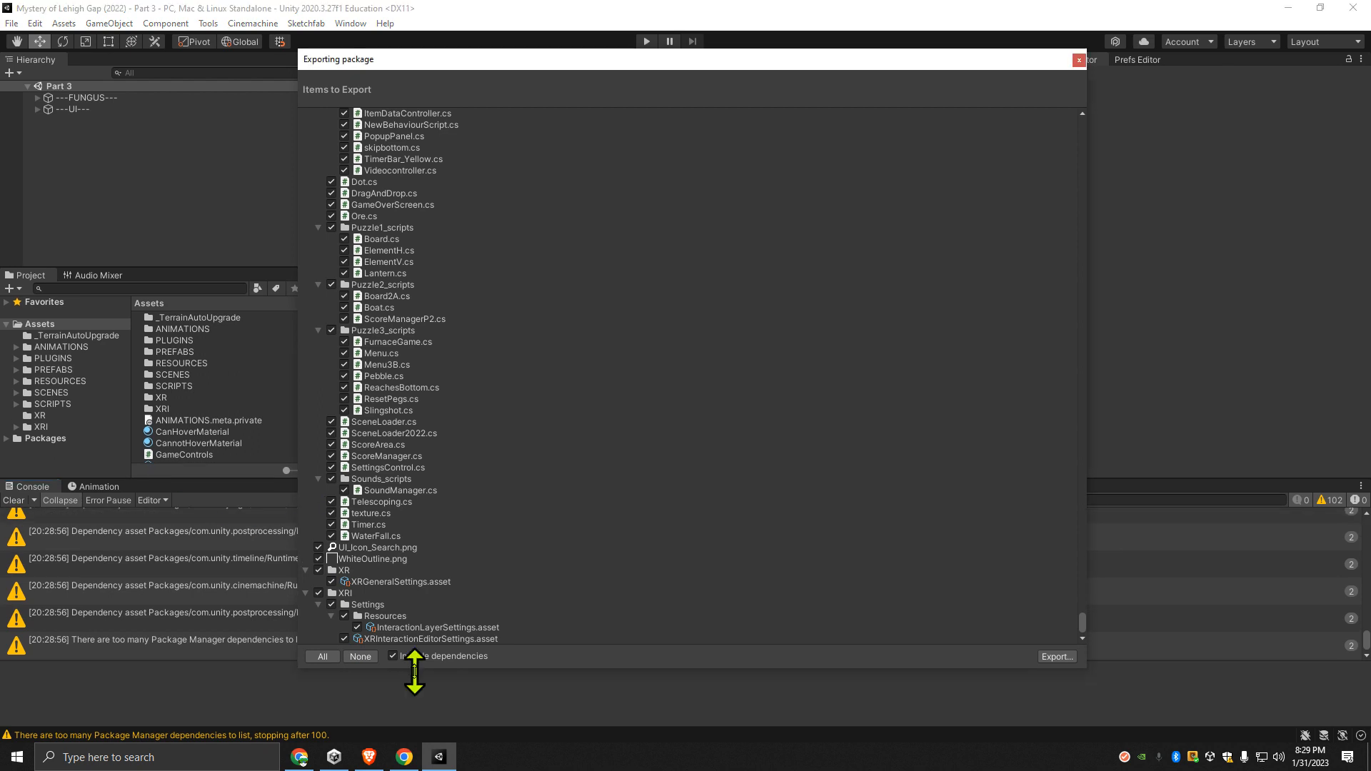
pyautogui.moveTo(414, 670); pyautogui.dragTo(474, 438)
pyautogui.scroll(3, 244, 626)
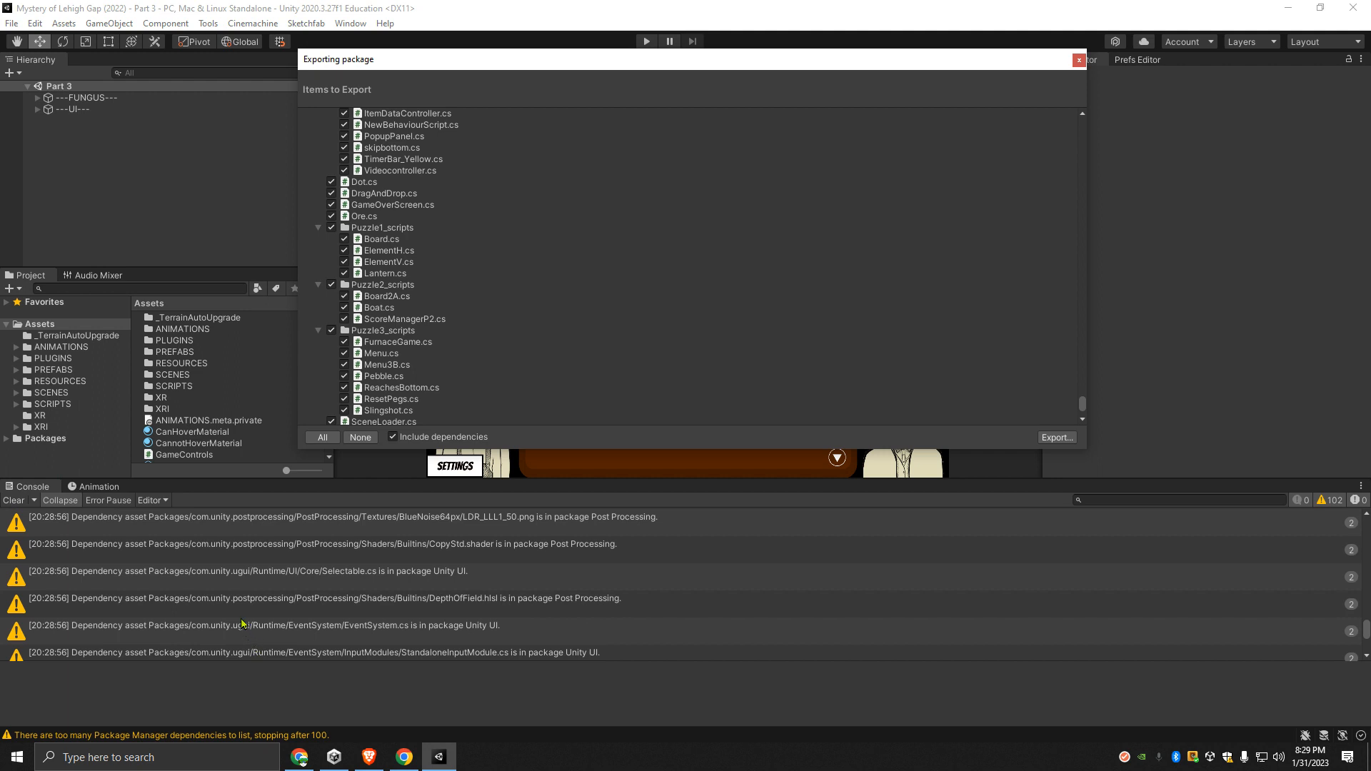
pyautogui.scroll(3, 221, 606)
pyautogui.scroll(5, 219, 607)
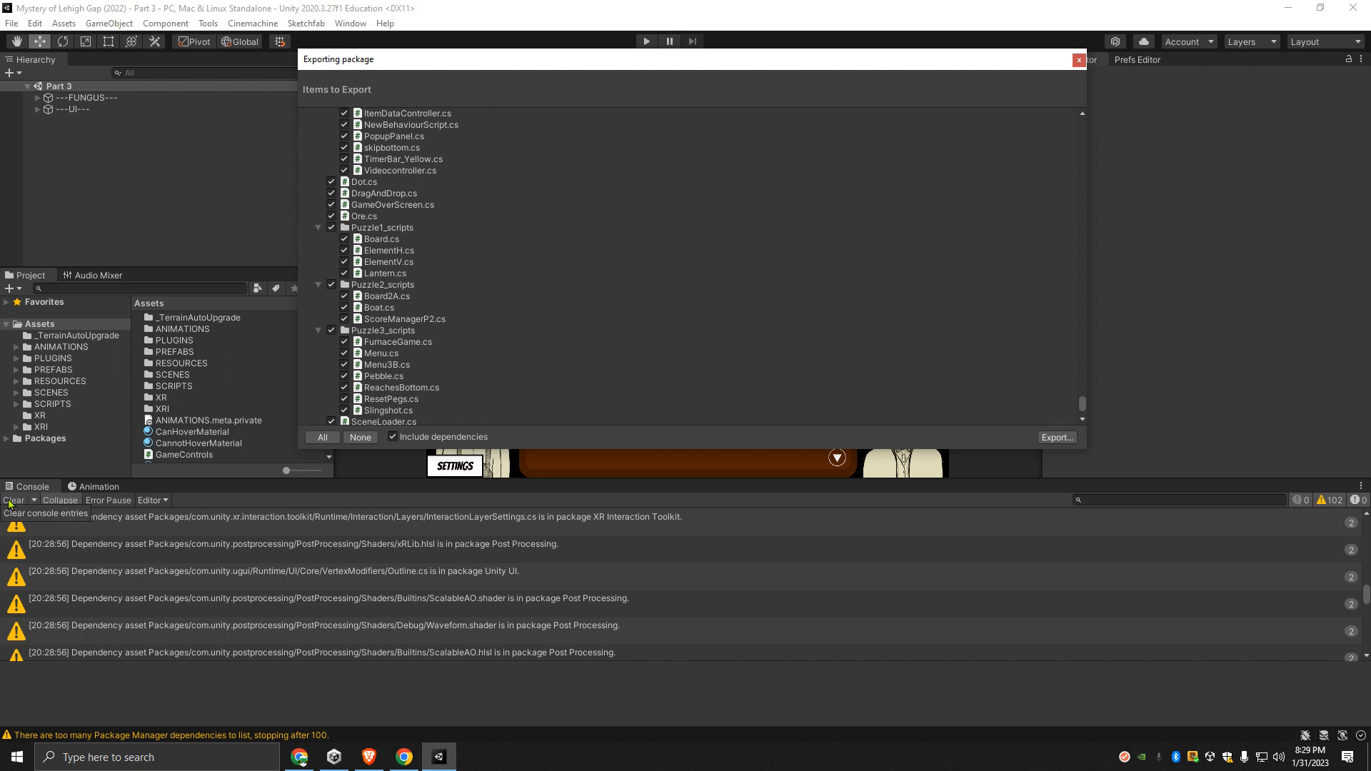
# - Exclude dependencies from the items in the package export
pyautogui.scroll(10, 468, 382)
pyautogui.scroll(10, 443, 371)
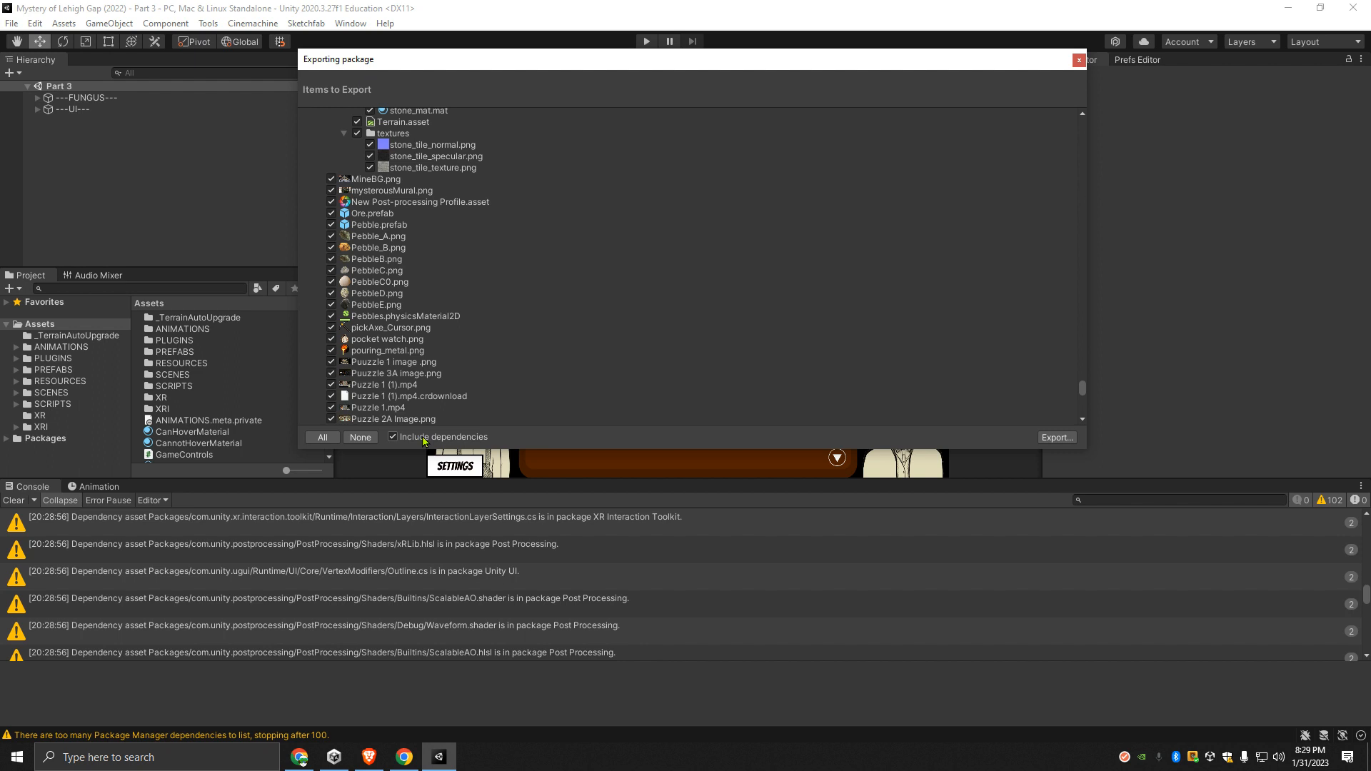
pyautogui.click(393, 437)
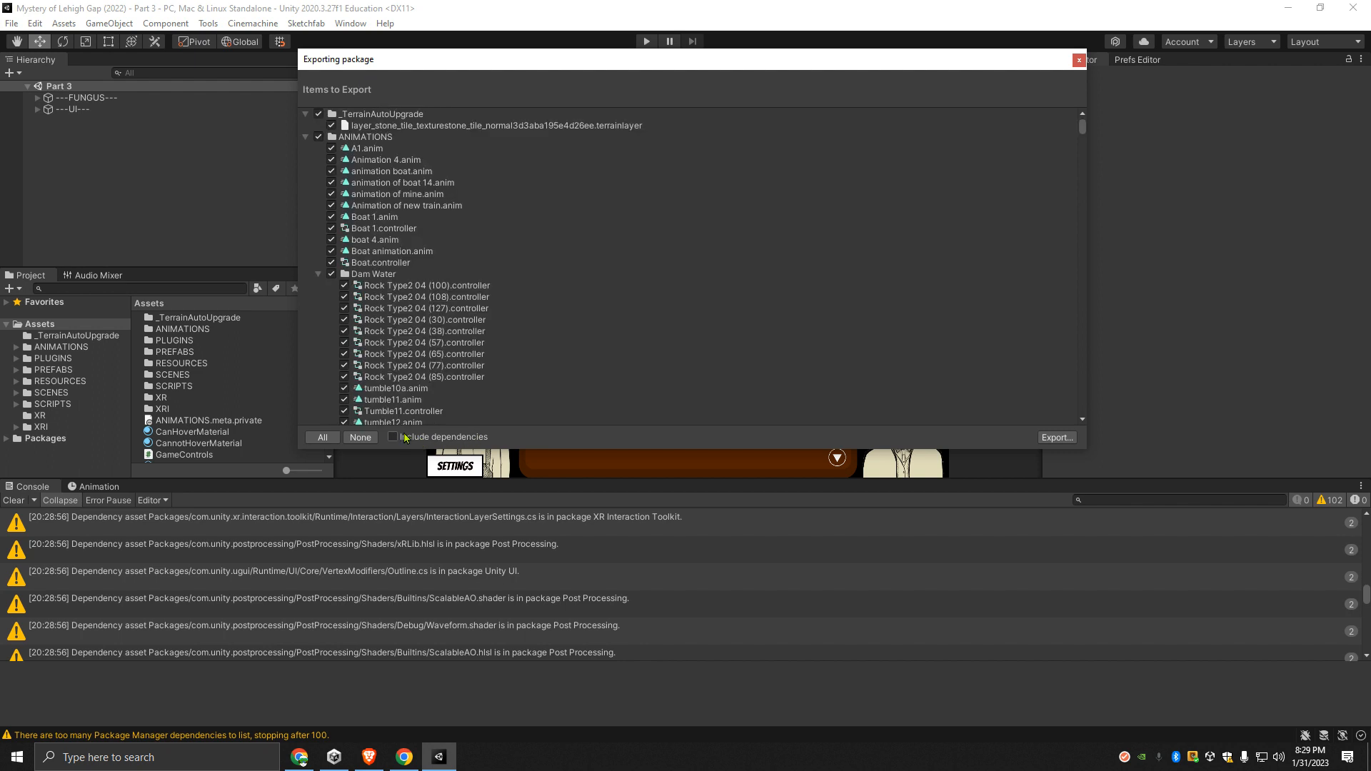
# - Collapse all top-level folders in the export list, from _TerrainAutoUpgrade and ANIMATIONS through XR and XRI
pyautogui.click(306, 136)
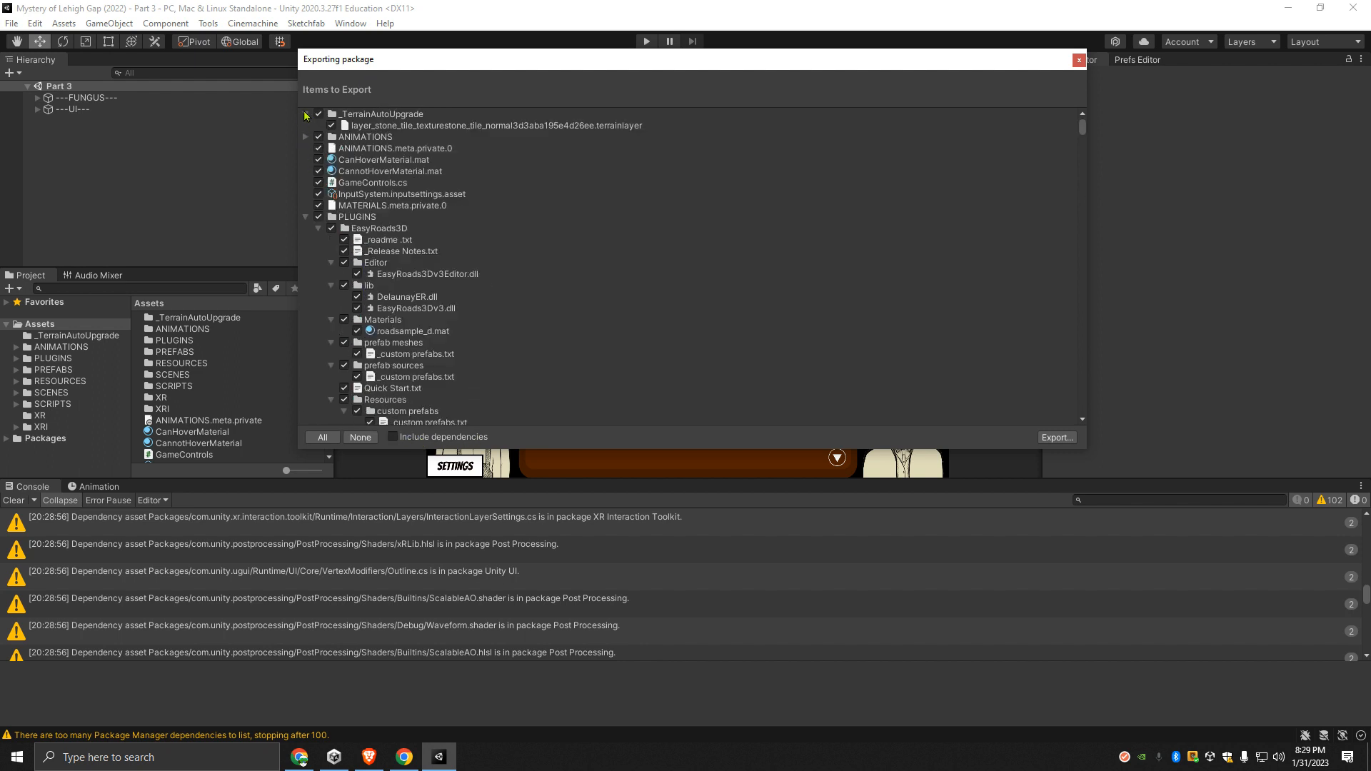
pyautogui.click(306, 114)
pyautogui.click(306, 206)
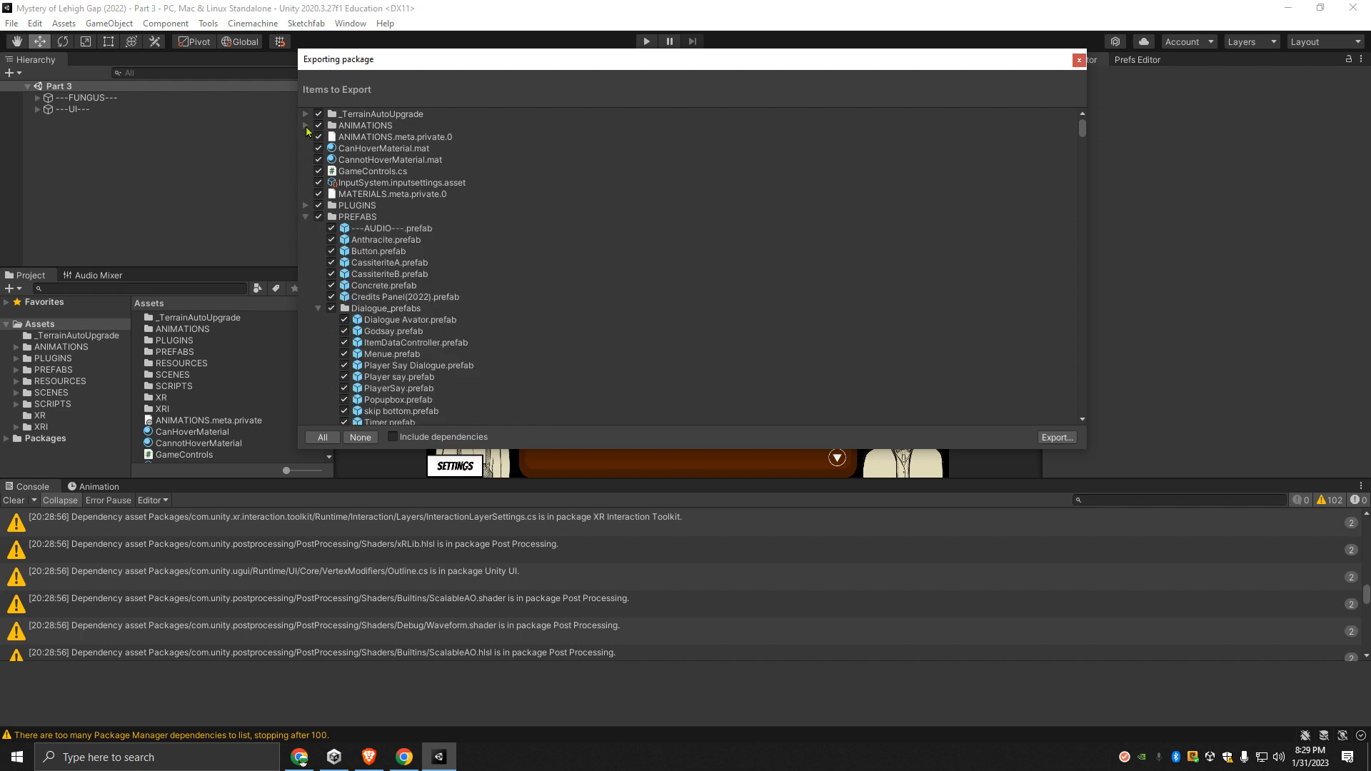
pyautogui.click(306, 217)
pyautogui.click(306, 228)
pyautogui.click(306, 240)
pyautogui.click(306, 251)
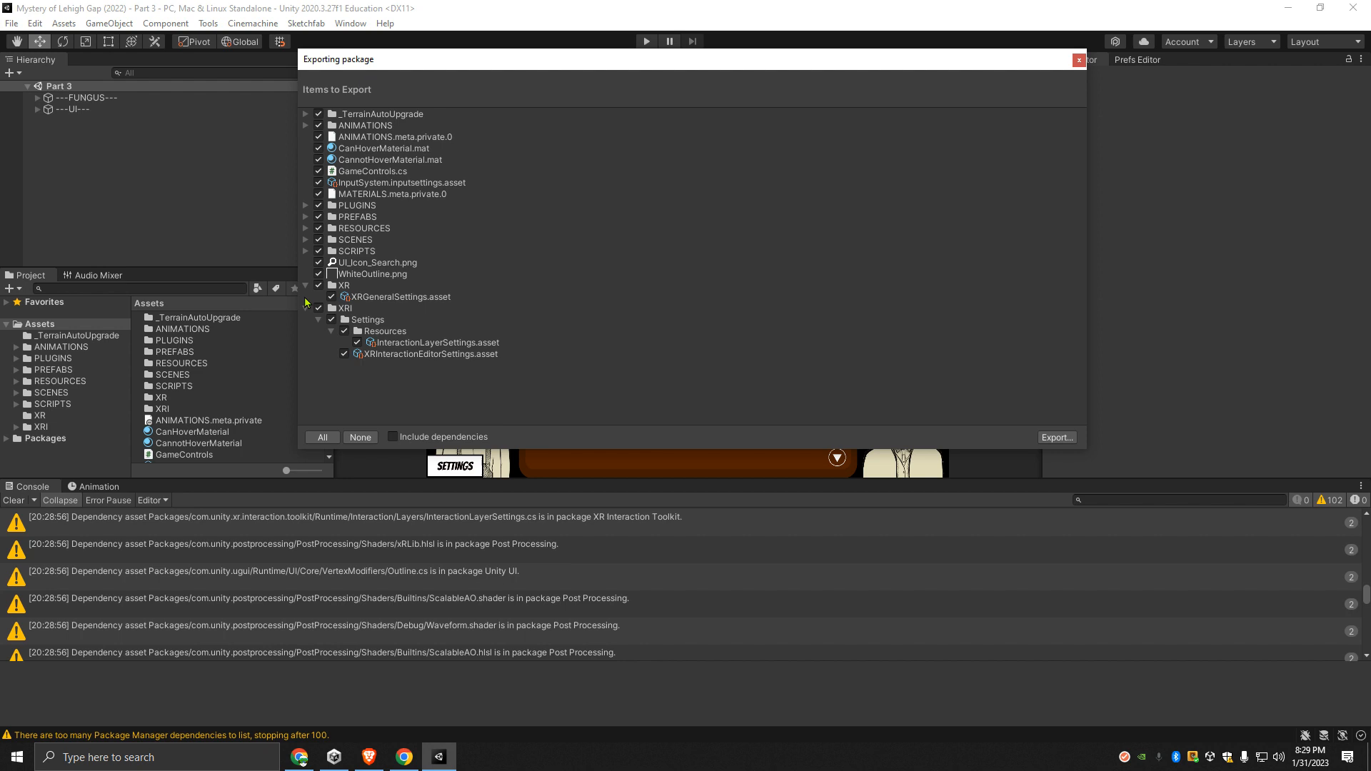
pyautogui.click(306, 286)
pyautogui.click(306, 297)
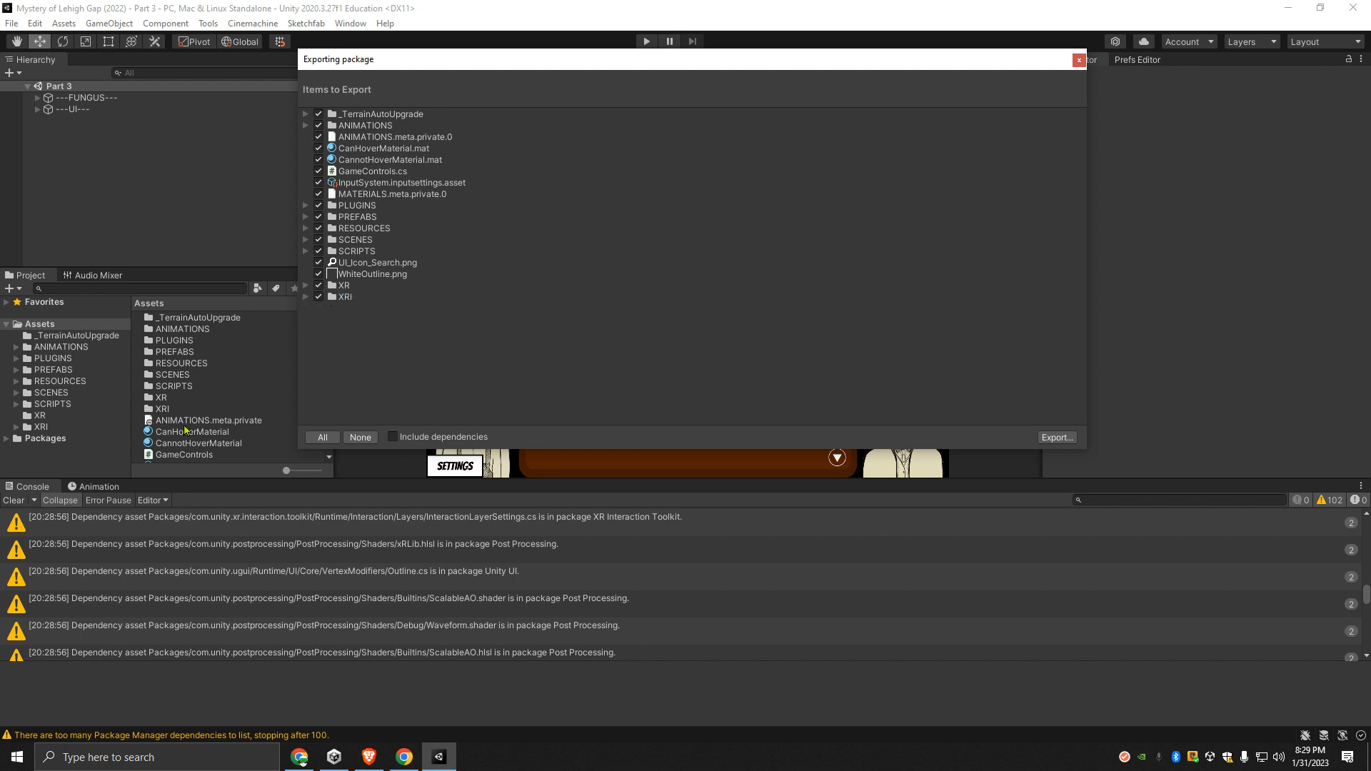
# - Clear all console entries and reduce the height of the Console panel
pyautogui.click(15, 500)
pyautogui.moveTo(252, 480); pyautogui.dragTo(252, 601)
# - Shrink the package export window, move it aside and close it without exporting
pyautogui.moveTo(1087, 82); pyautogui.dragTo(589, 152)
pyautogui.moveTo(490, 48); pyautogui.dragTo(283, 137)
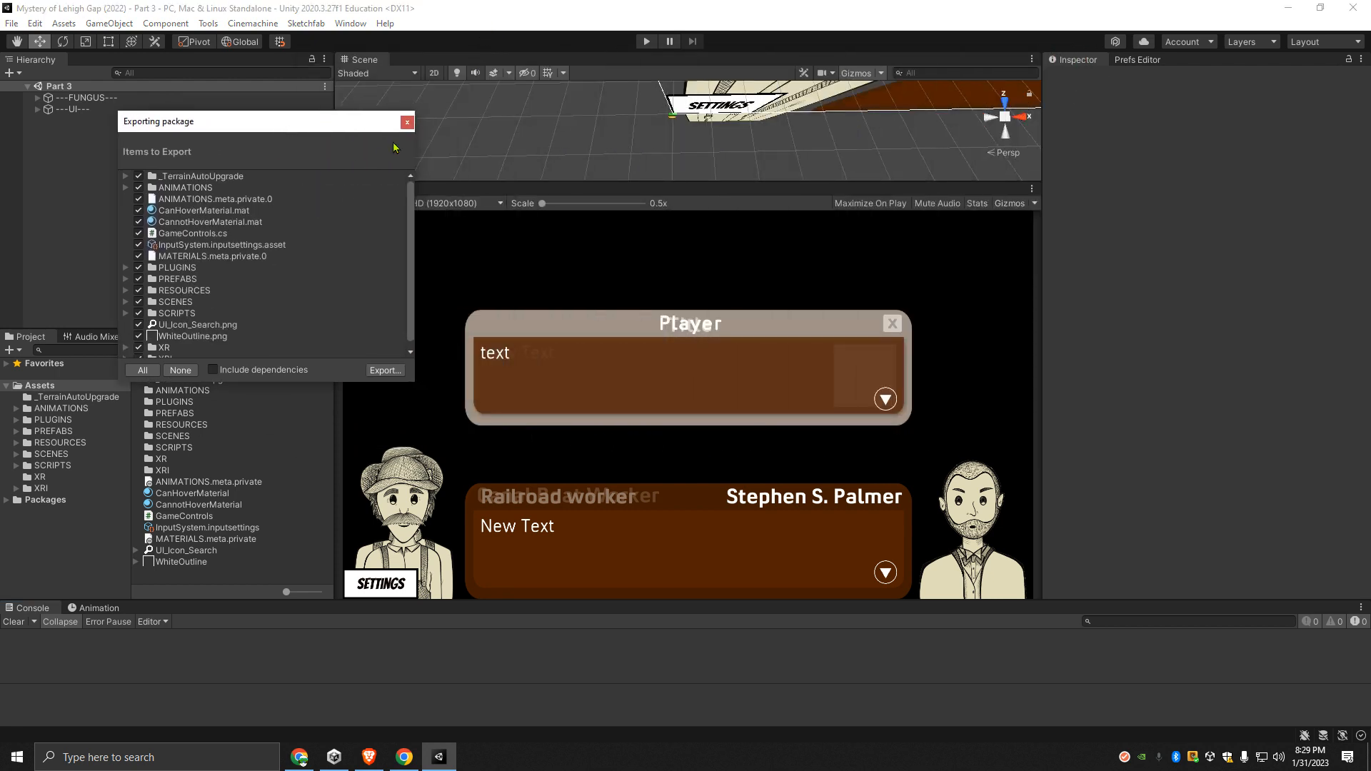
pyautogui.click(405, 122)
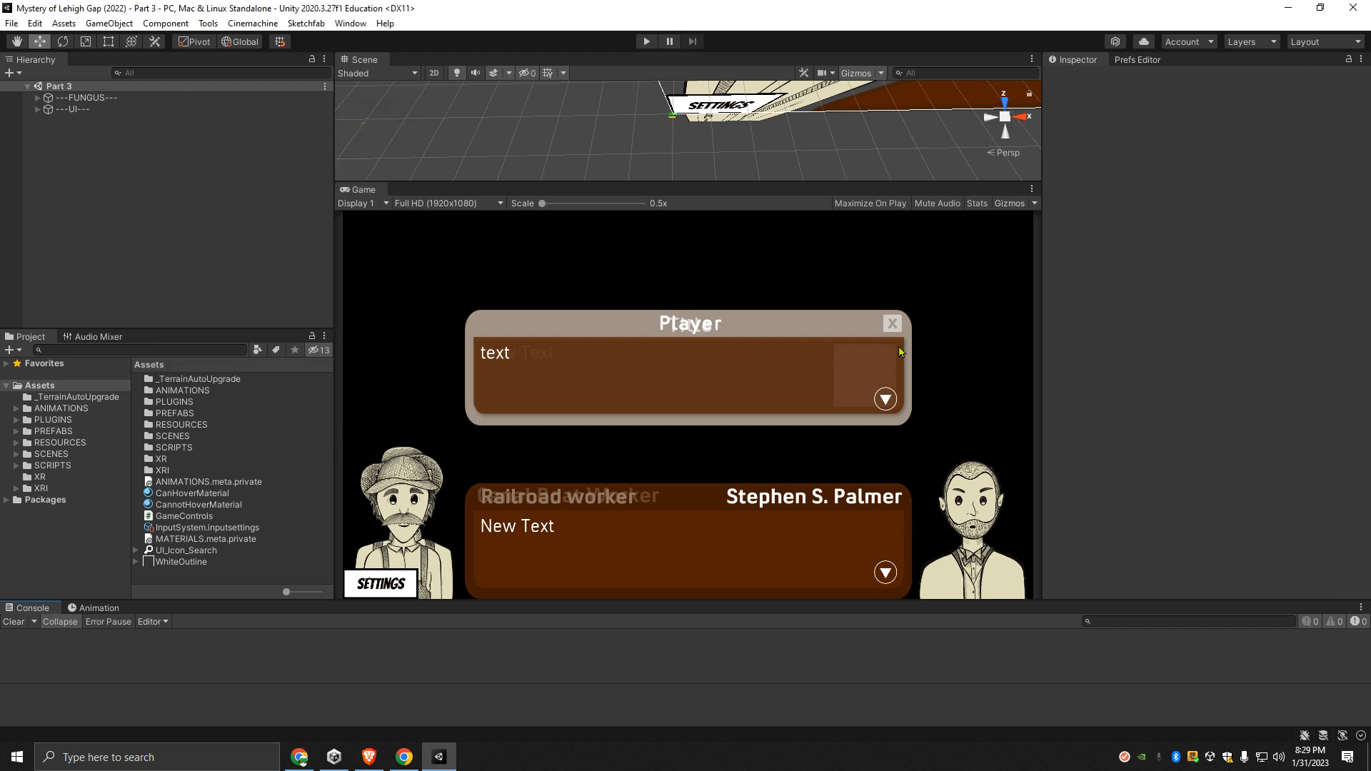
# - Snap the 2022 project's editor window to one half of the screen
pyautogui.press('super+Right')
pyautogui.press('super+Left')
pyautogui.press('super+Left')
pyautogui.press('super+Left')
pyautogui.press('super+Right')
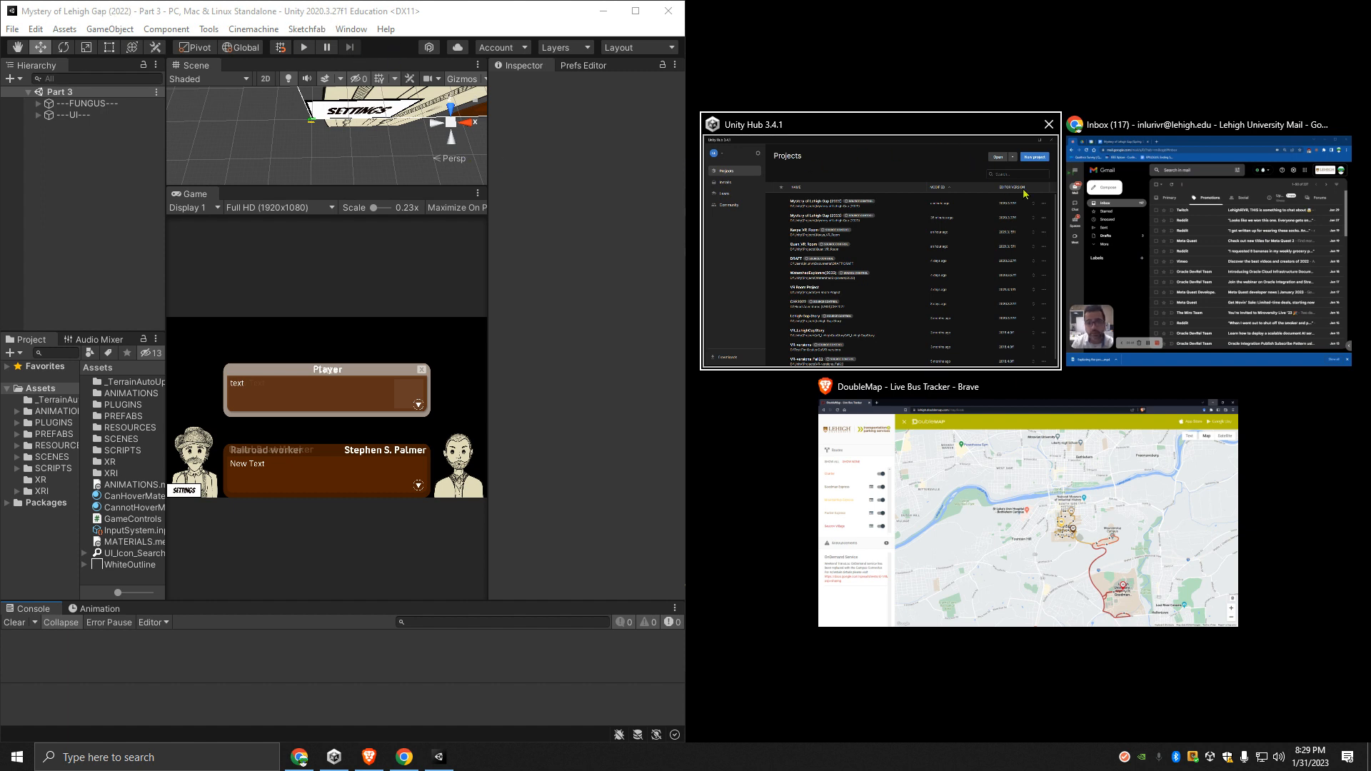
# - Place Unity Hub beside the editor and open the Mystery of Lehigh Gap (2023) project from it
pyautogui.click(951, 169)
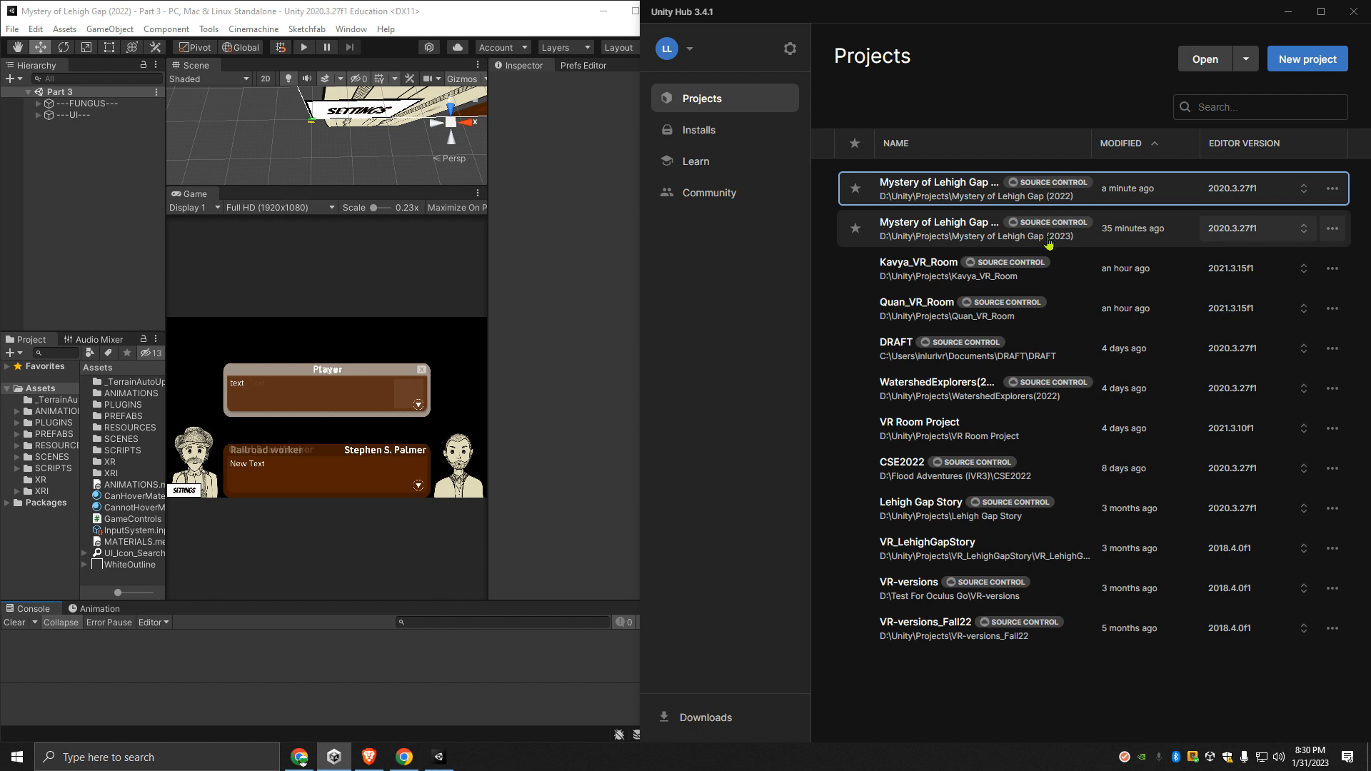
pyautogui.click(931, 236)
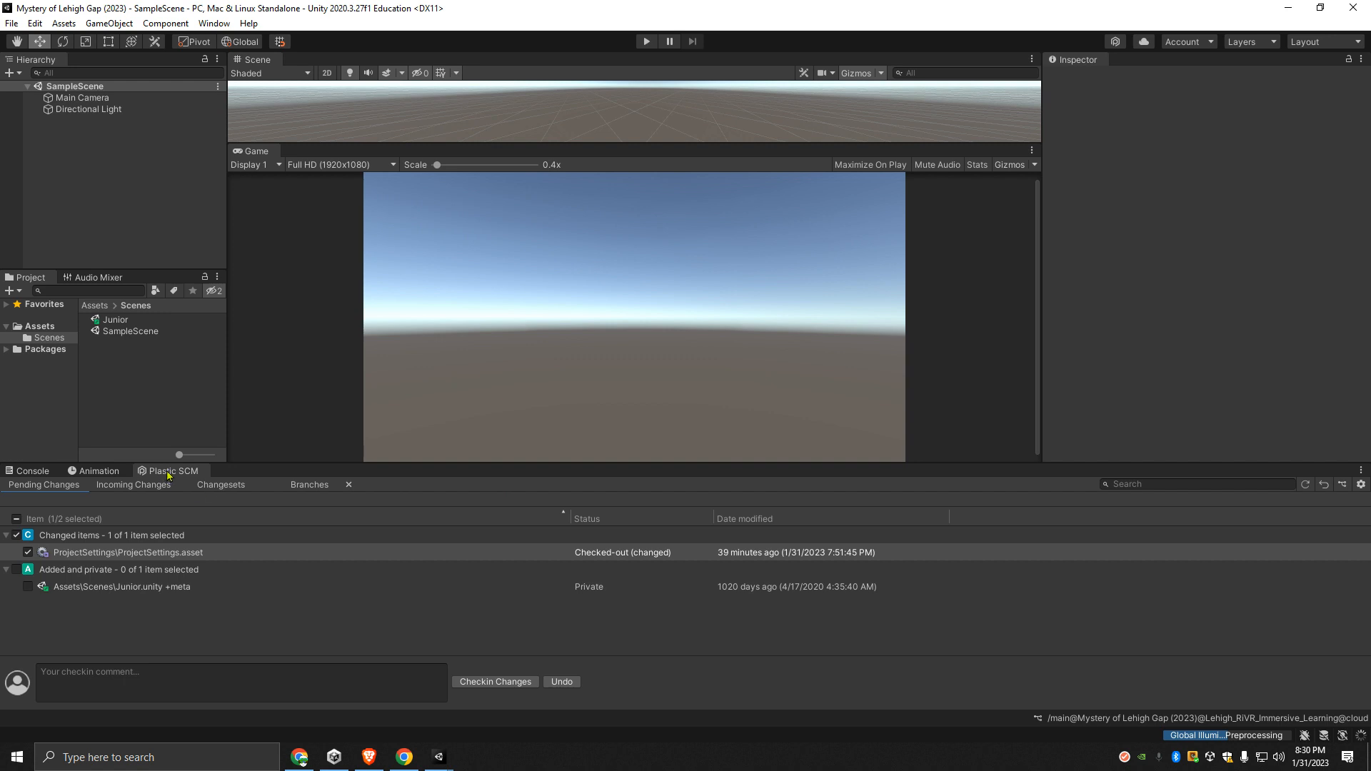
# - Close the Plastic SCM tab in the 2023 project and reduce the height of the Console and Animation panel
pyautogui.rightClick(167, 472)
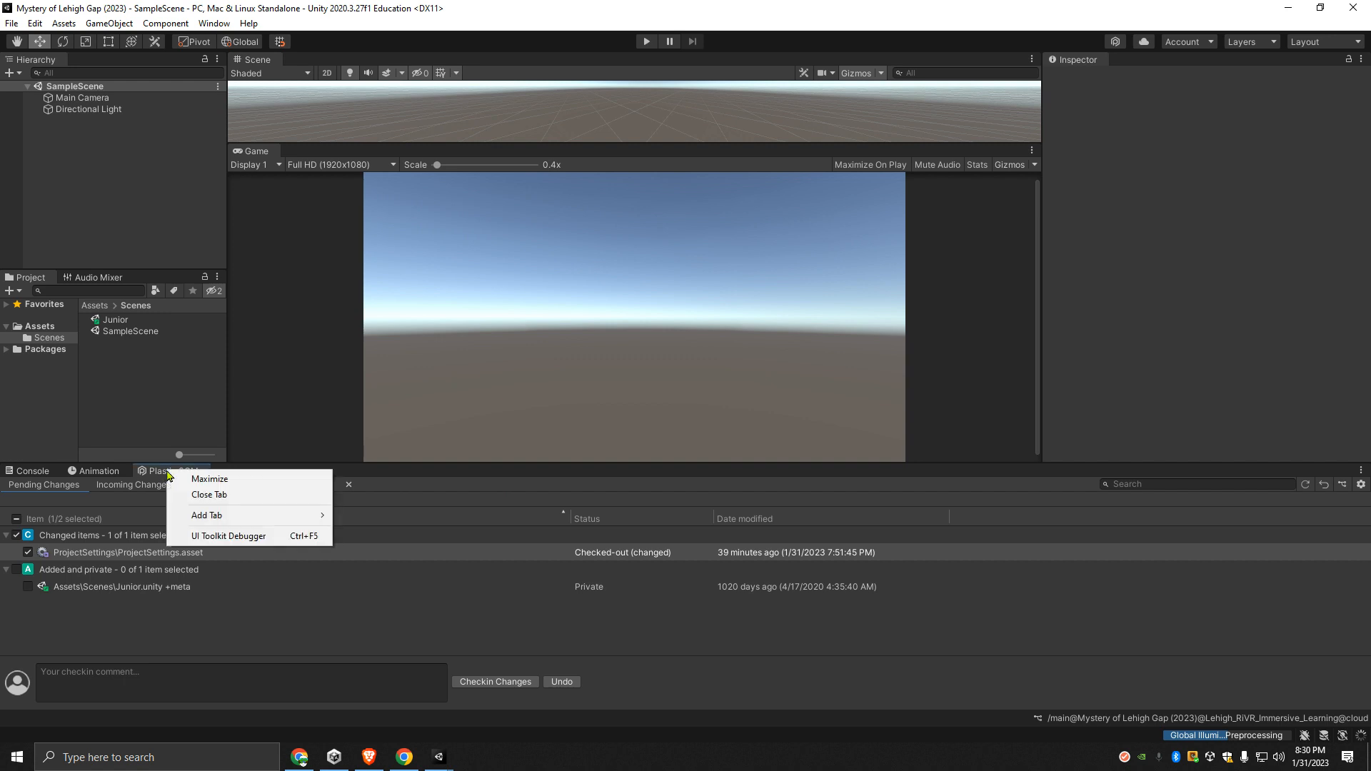
pyautogui.click(225, 499)
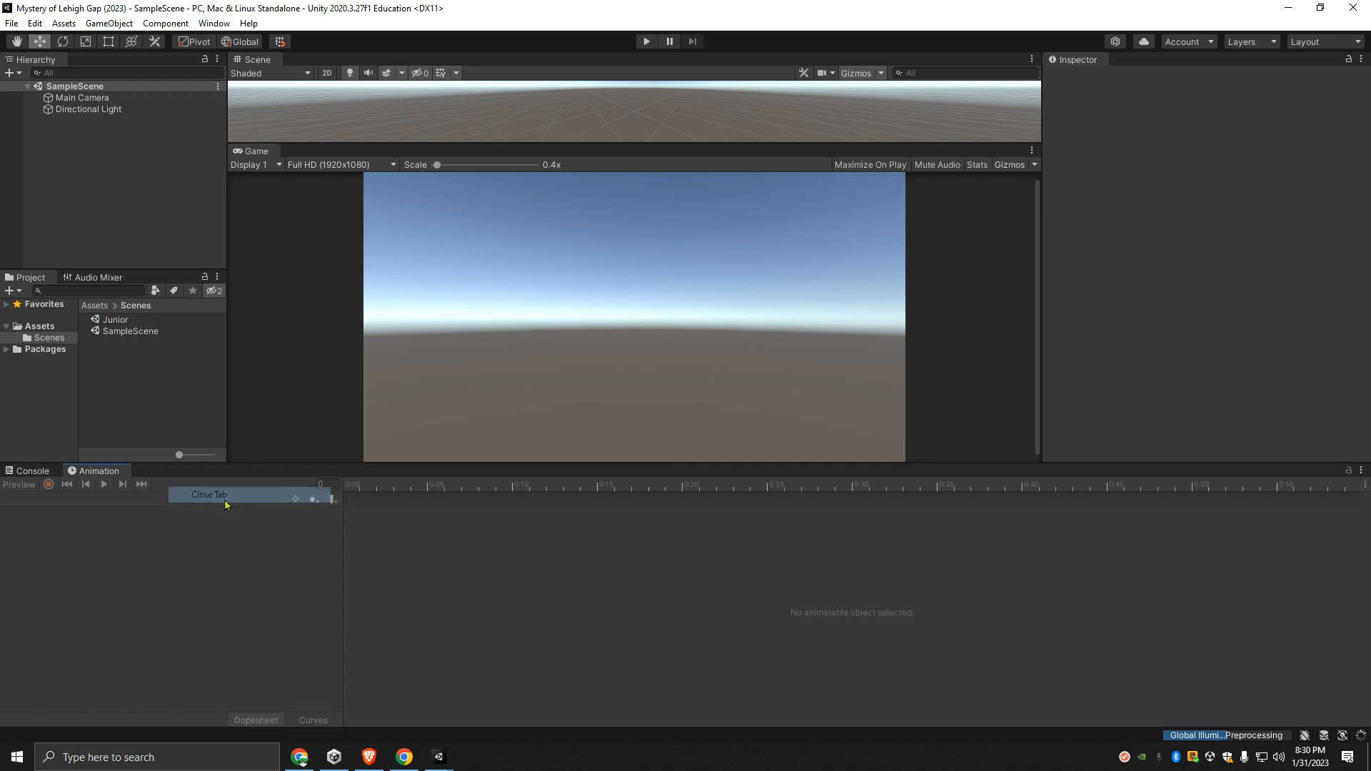
pyautogui.moveTo(161, 462); pyautogui.dragTo(158, 624)
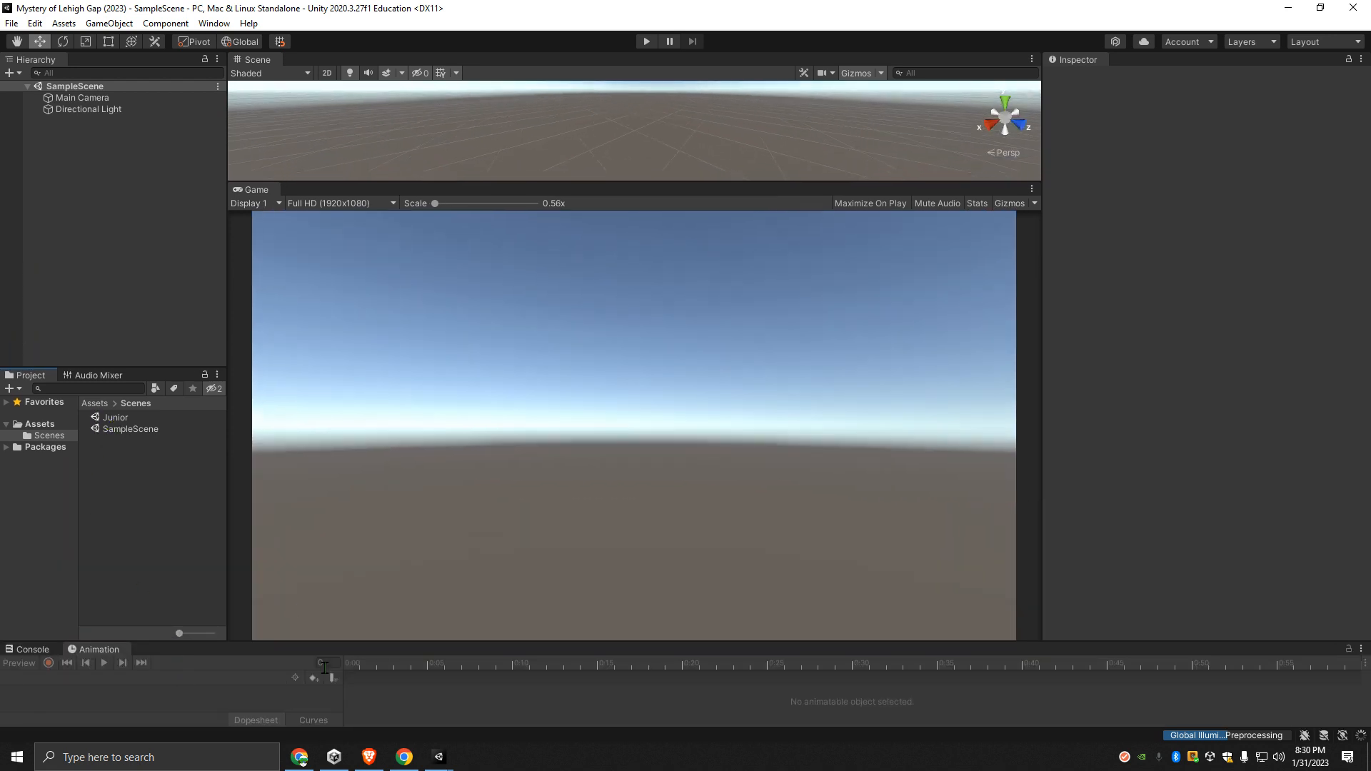
pyautogui.moveTo(374, 763)
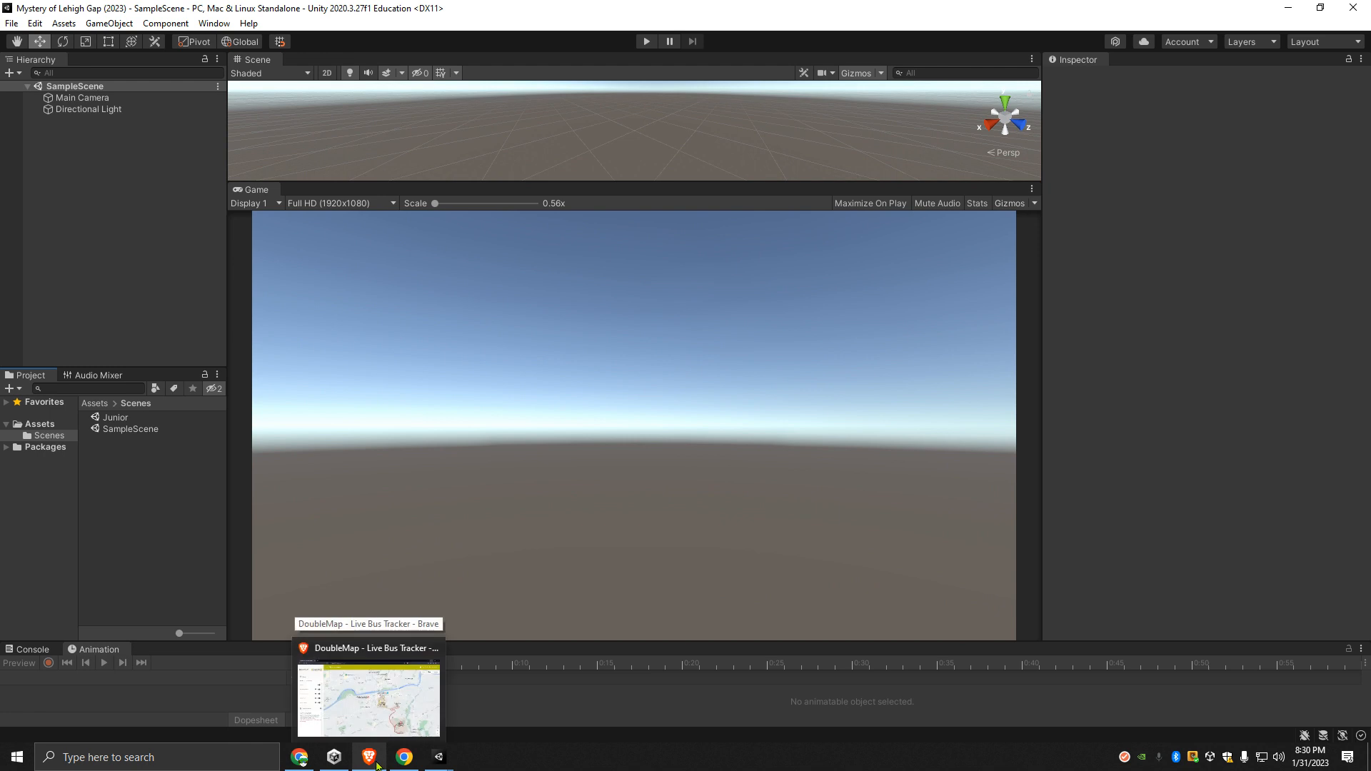
# - Minimize the Unity windows, open Plastic SCM, and show the pending changes of the Mystery of Lehigh Gap (2023) workspace
pyautogui.click(1286, 11)
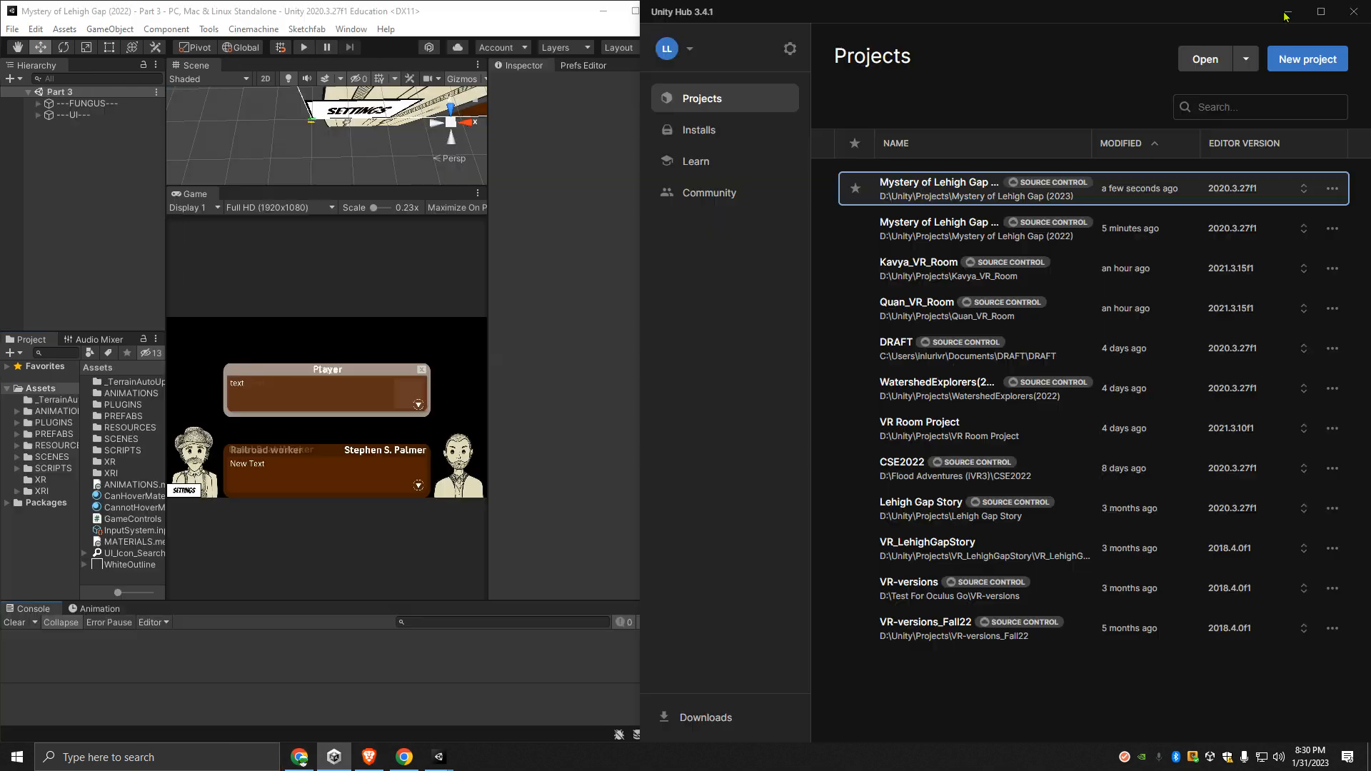
pyautogui.click(1285, 11)
pyautogui.click(603, 11)
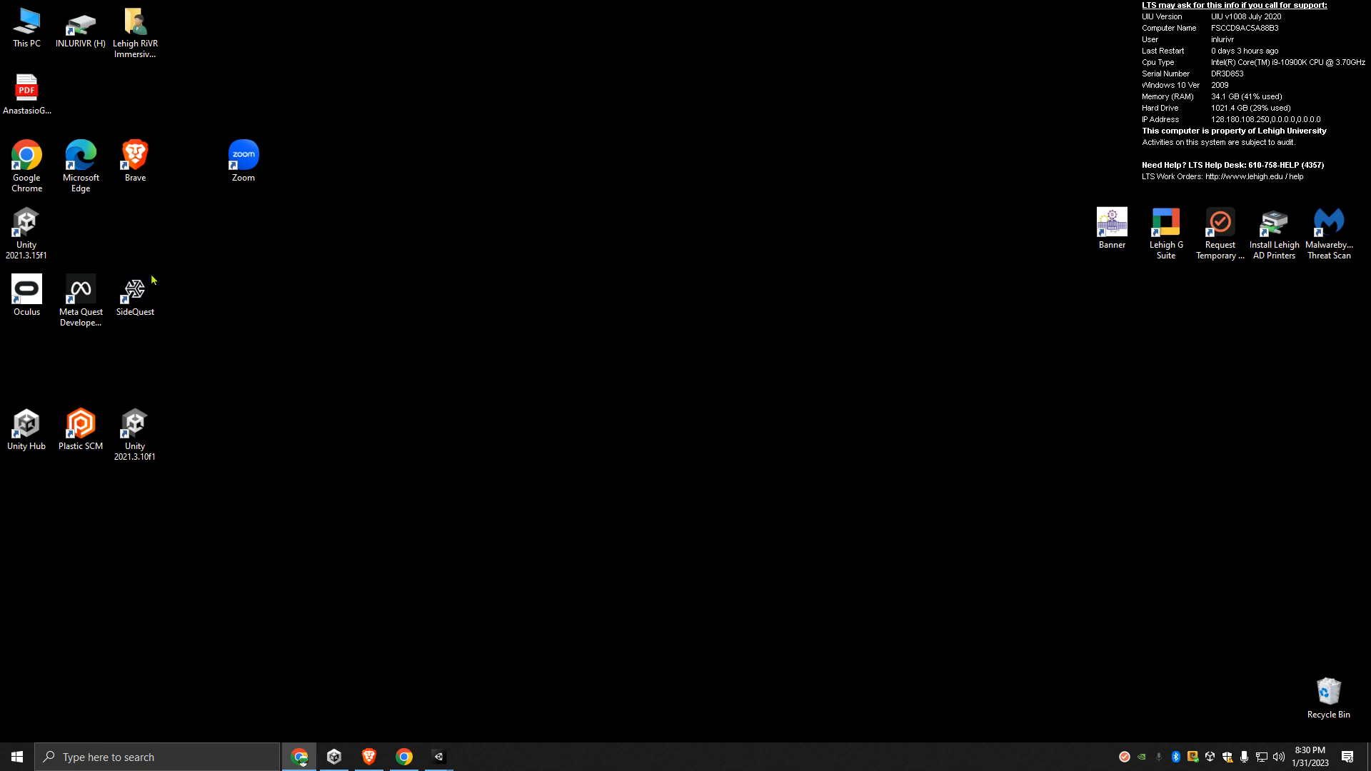
pyautogui.doubleClick(91, 423)
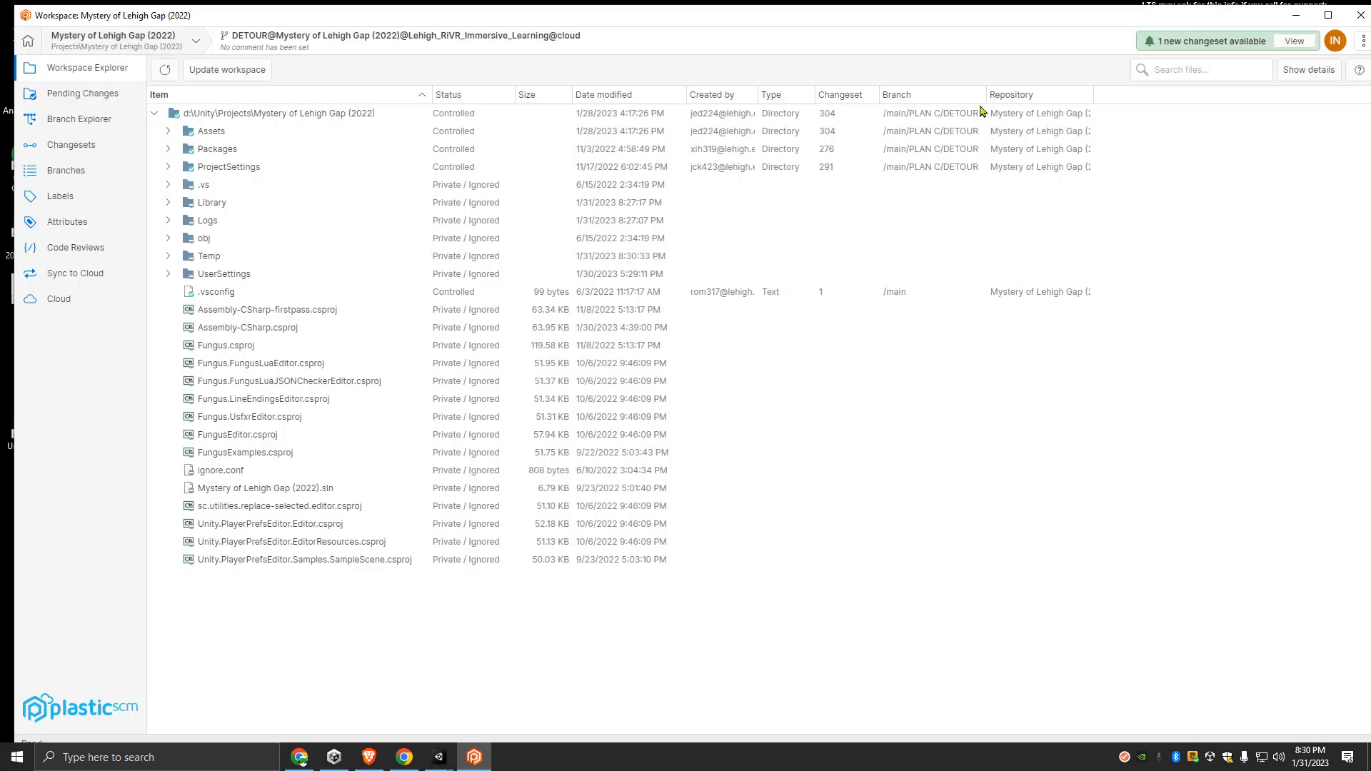
pyautogui.click(198, 43)
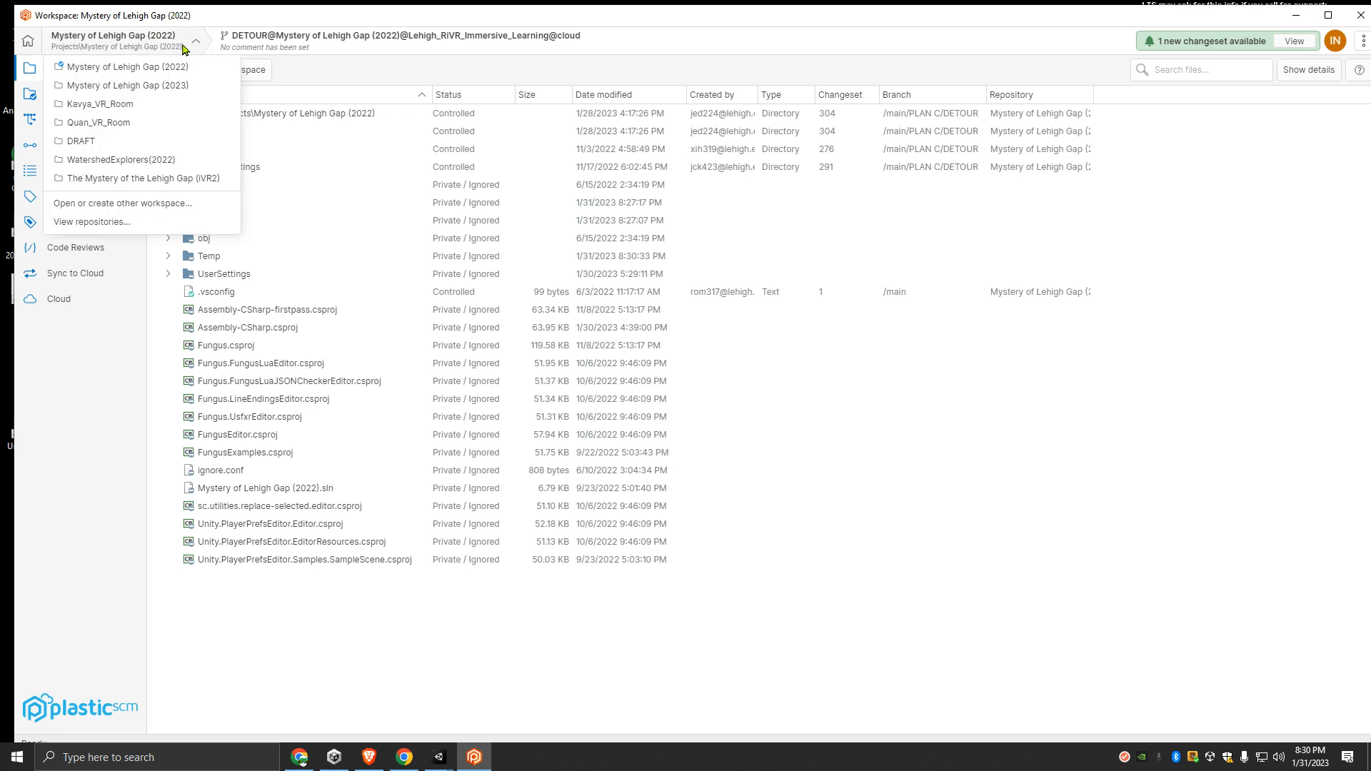
pyautogui.click(152, 85)
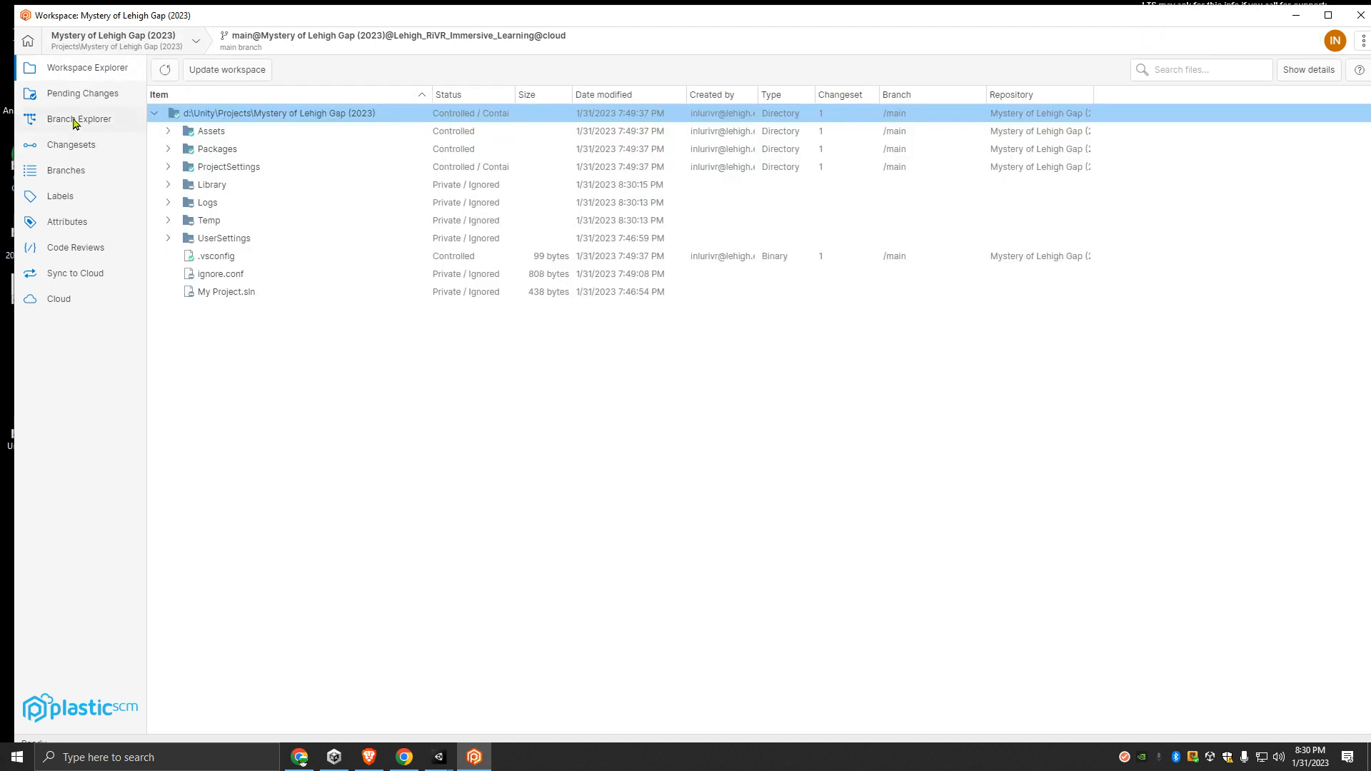
pyautogui.click(96, 98)
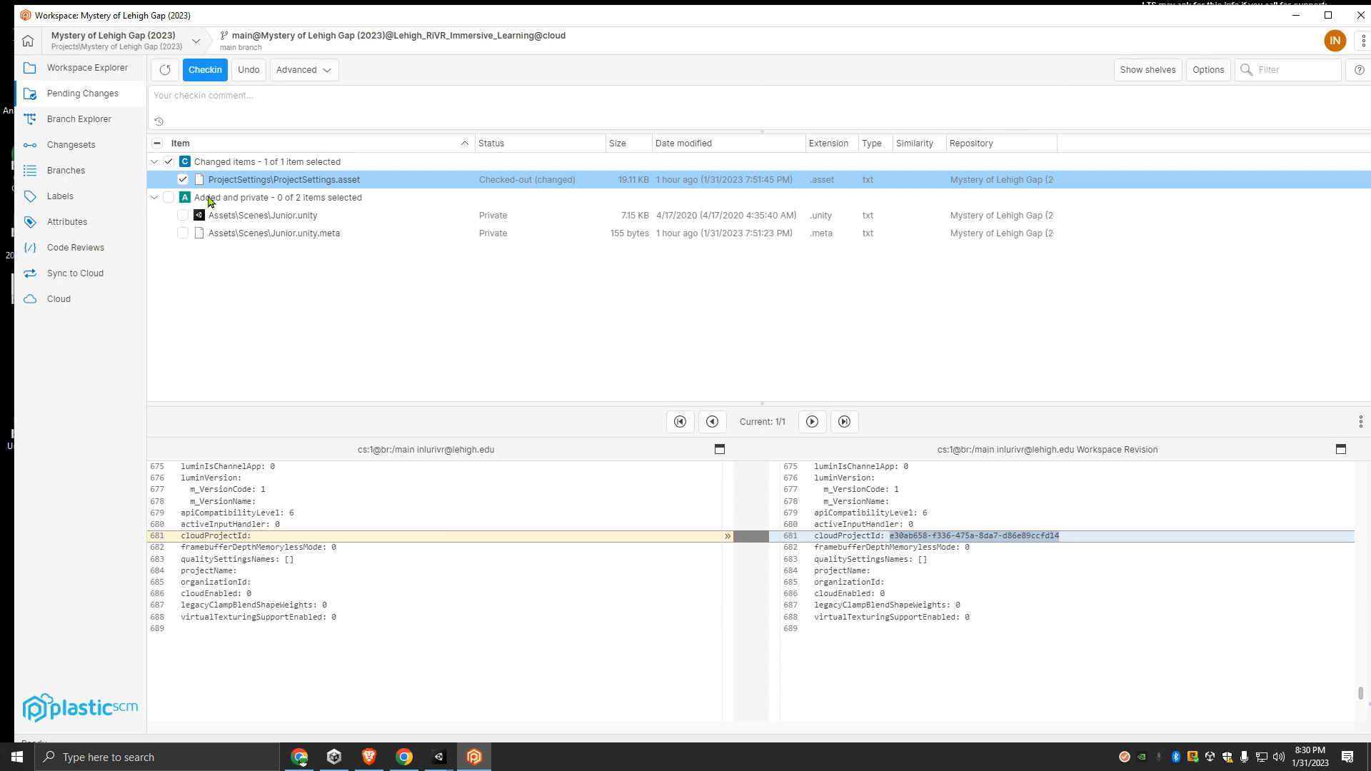
# - Select all pending items and undo the changes to ProjectSettings.asset
pyautogui.click(158, 144)
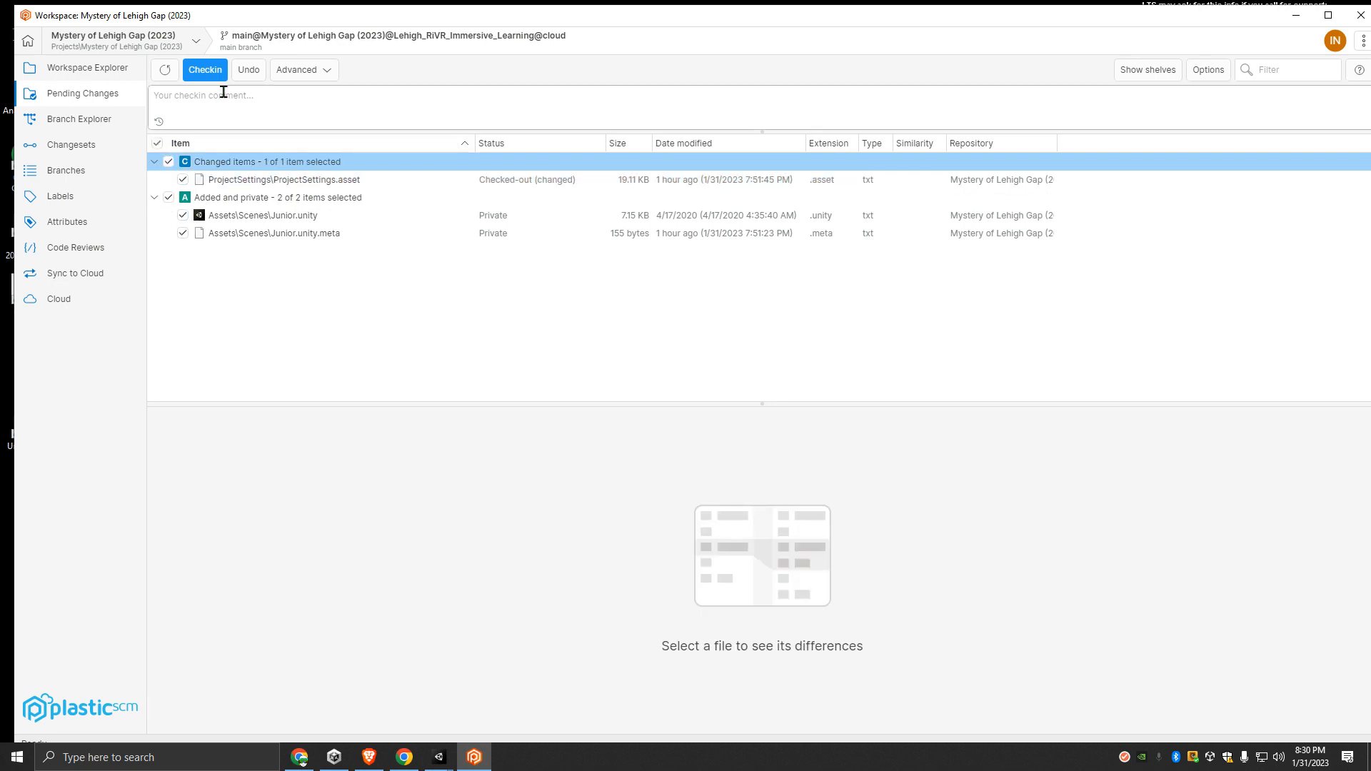
pyautogui.click(250, 72)
pyautogui.click(757, 409)
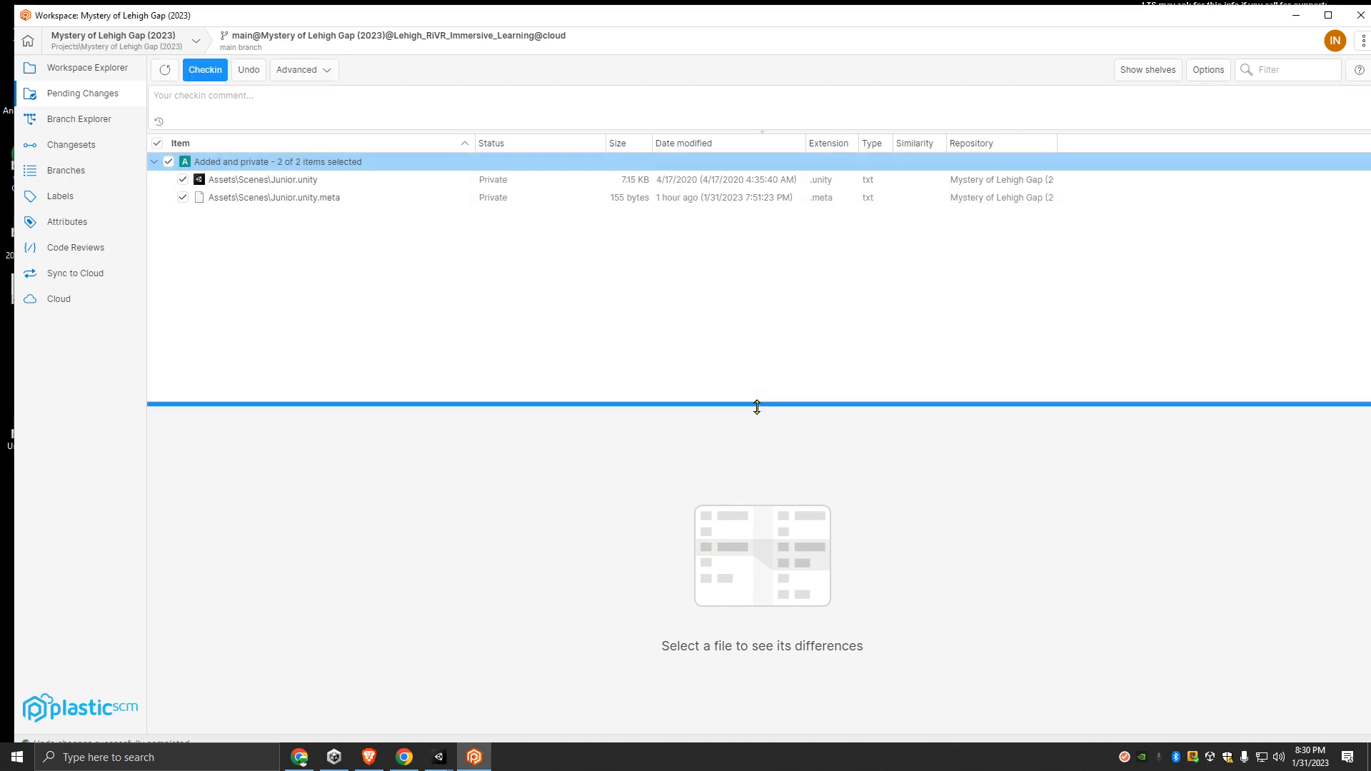
# - Delete the private files Junior.unity and Junior.unity.meta from the 2023 workspace
pyautogui.click(247, 72)
pyautogui.click(248, 182)
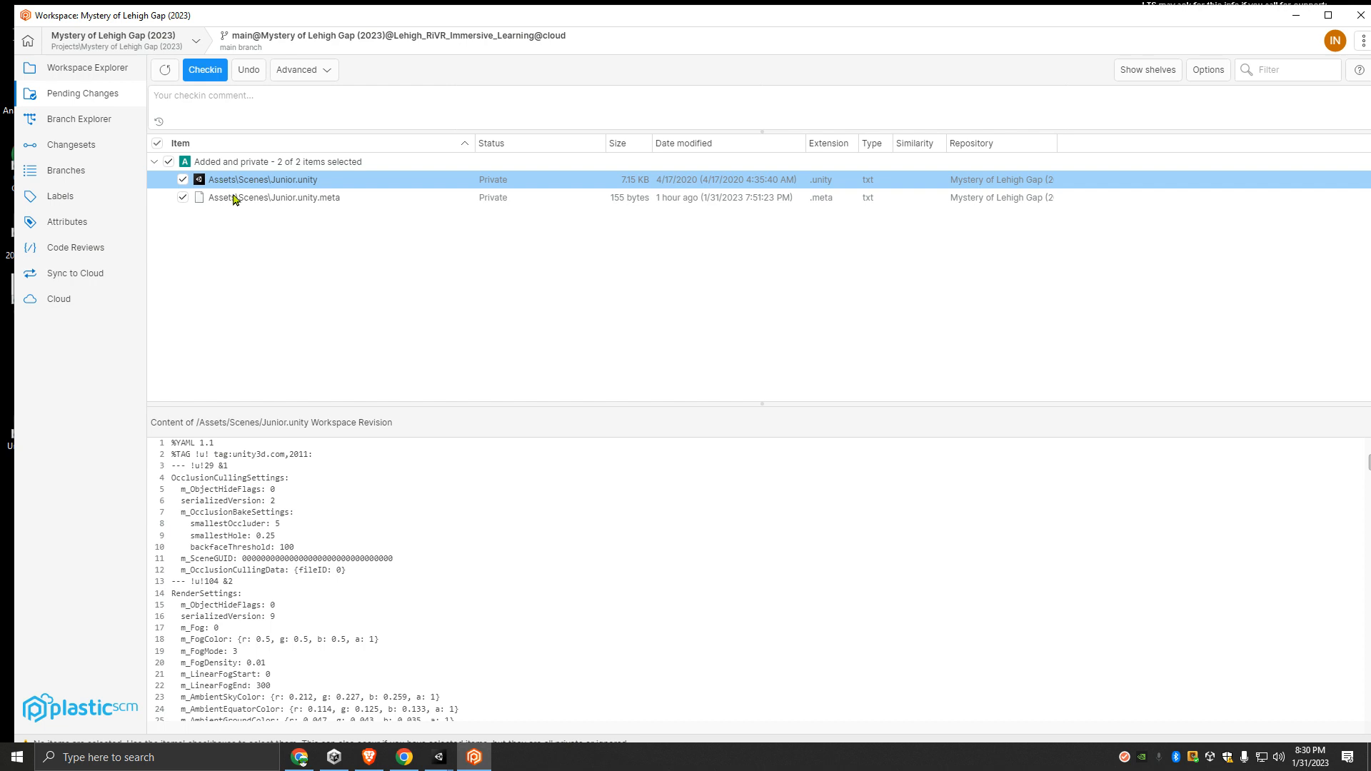
pyautogui.keyDown('shift'); pyautogui.click(236, 200); pyautogui.keyUp('shift')
pyautogui.rightClick(251, 185)
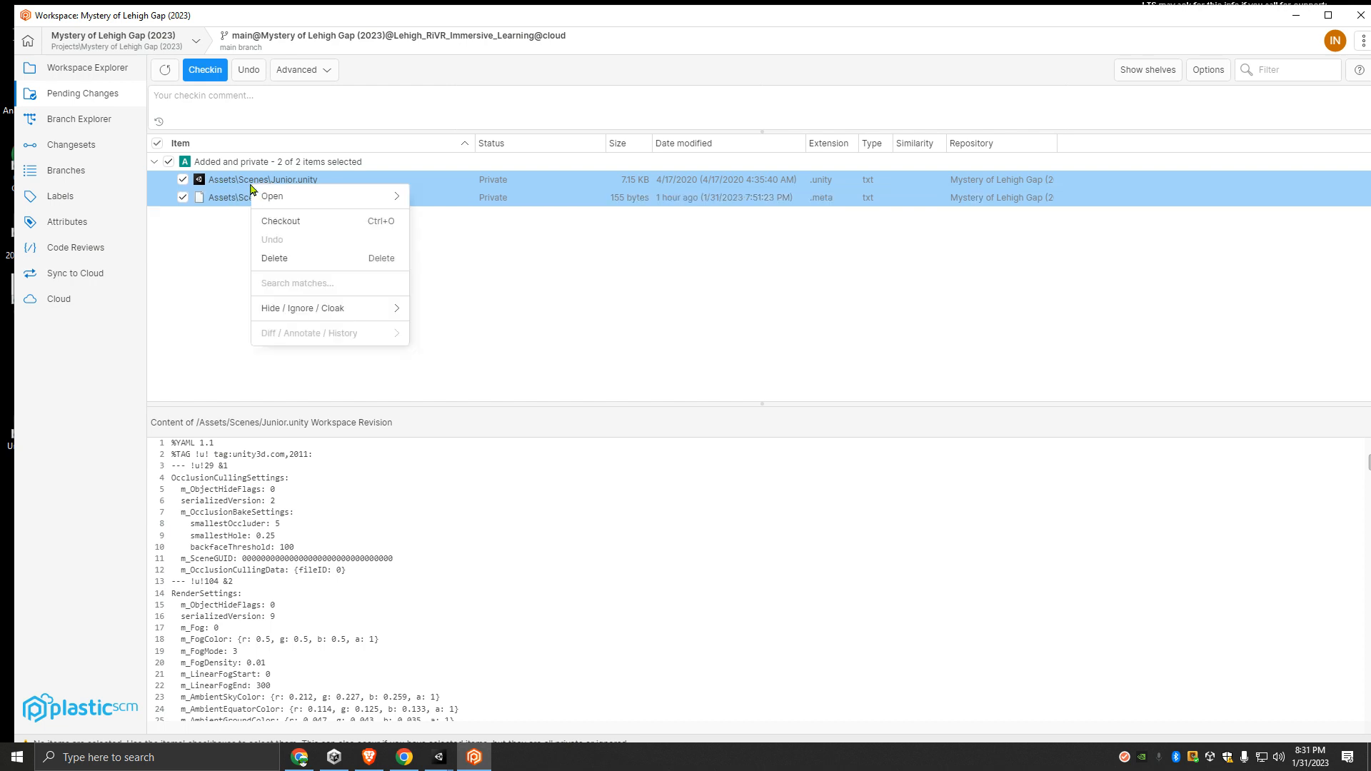
pyautogui.click(289, 257)
pyautogui.click(754, 412)
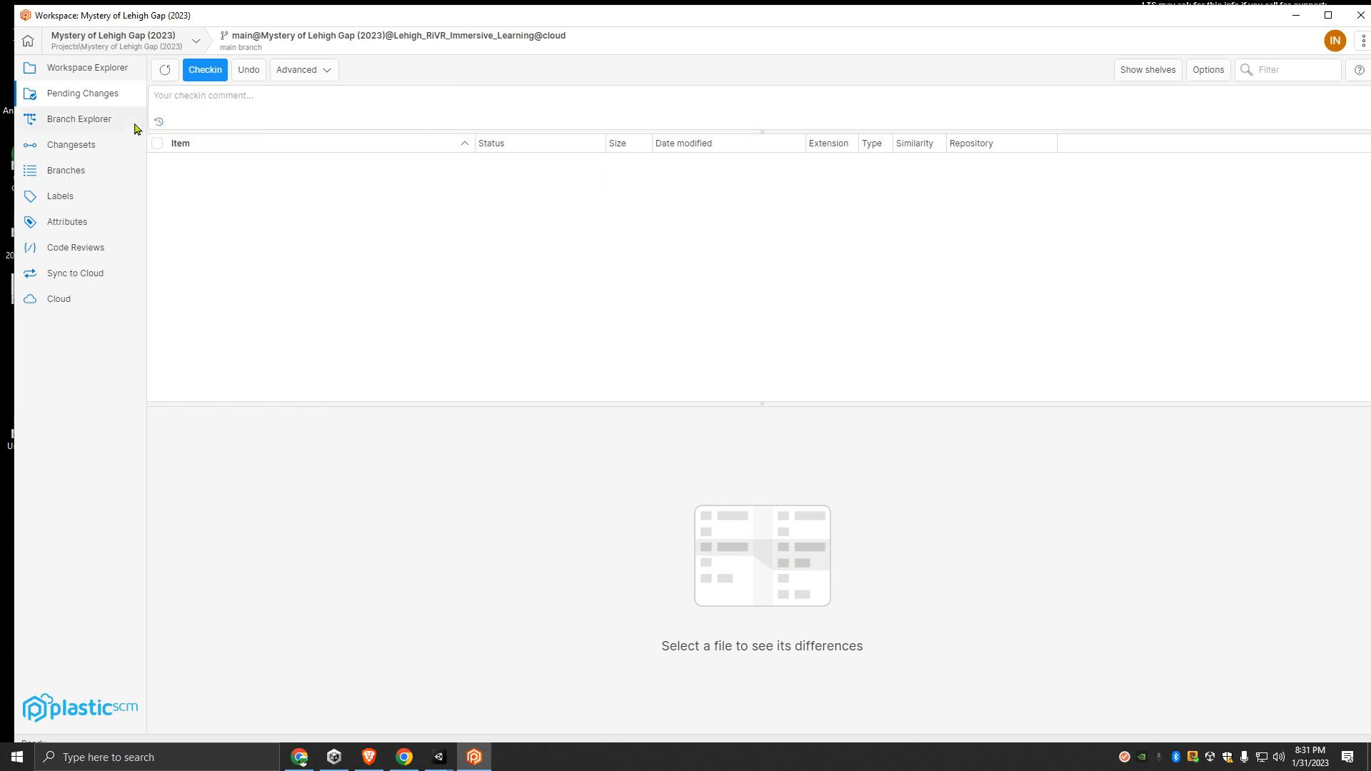
# - Examine the 2023 project's changesets in the Branch Explorer, and minimize Plastic SCM
pyautogui.click(90, 127)
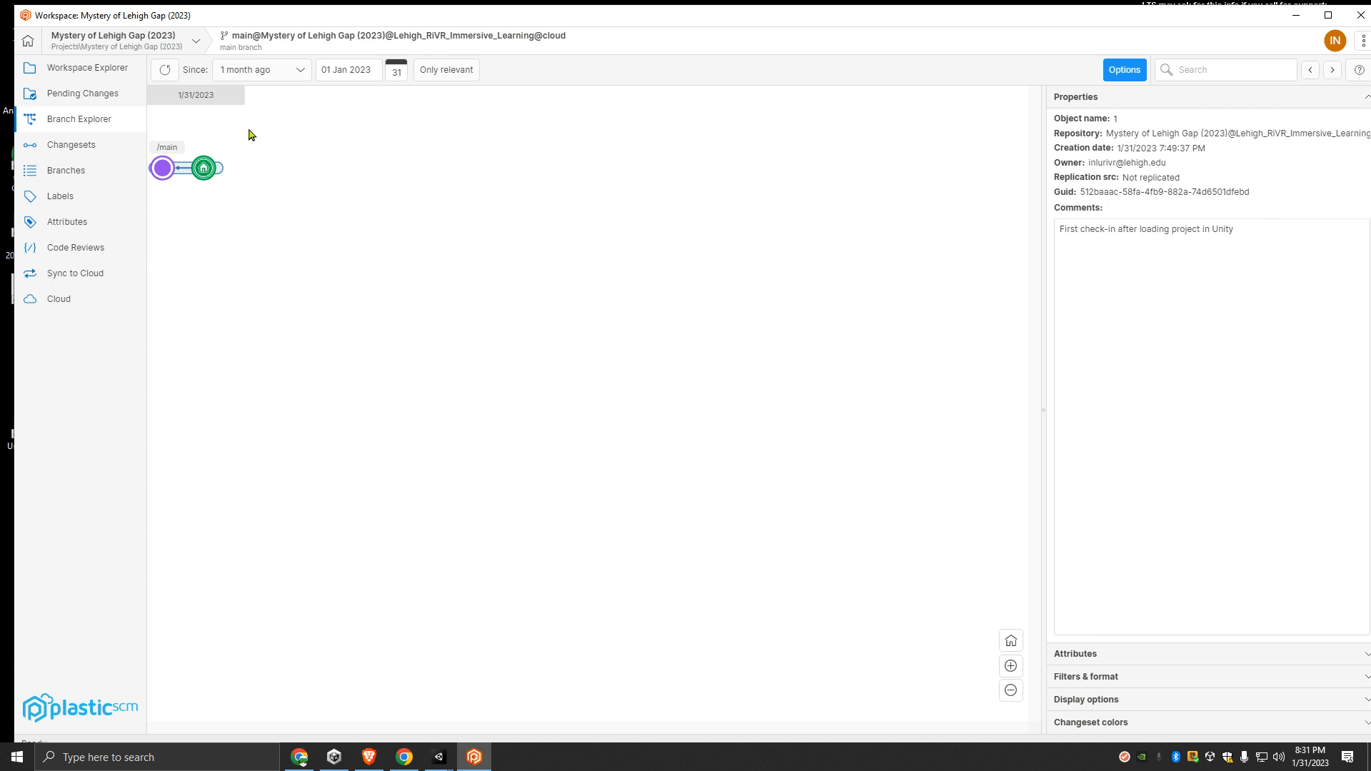
pyautogui.moveTo(205, 173)
pyautogui.click(1281, 20)
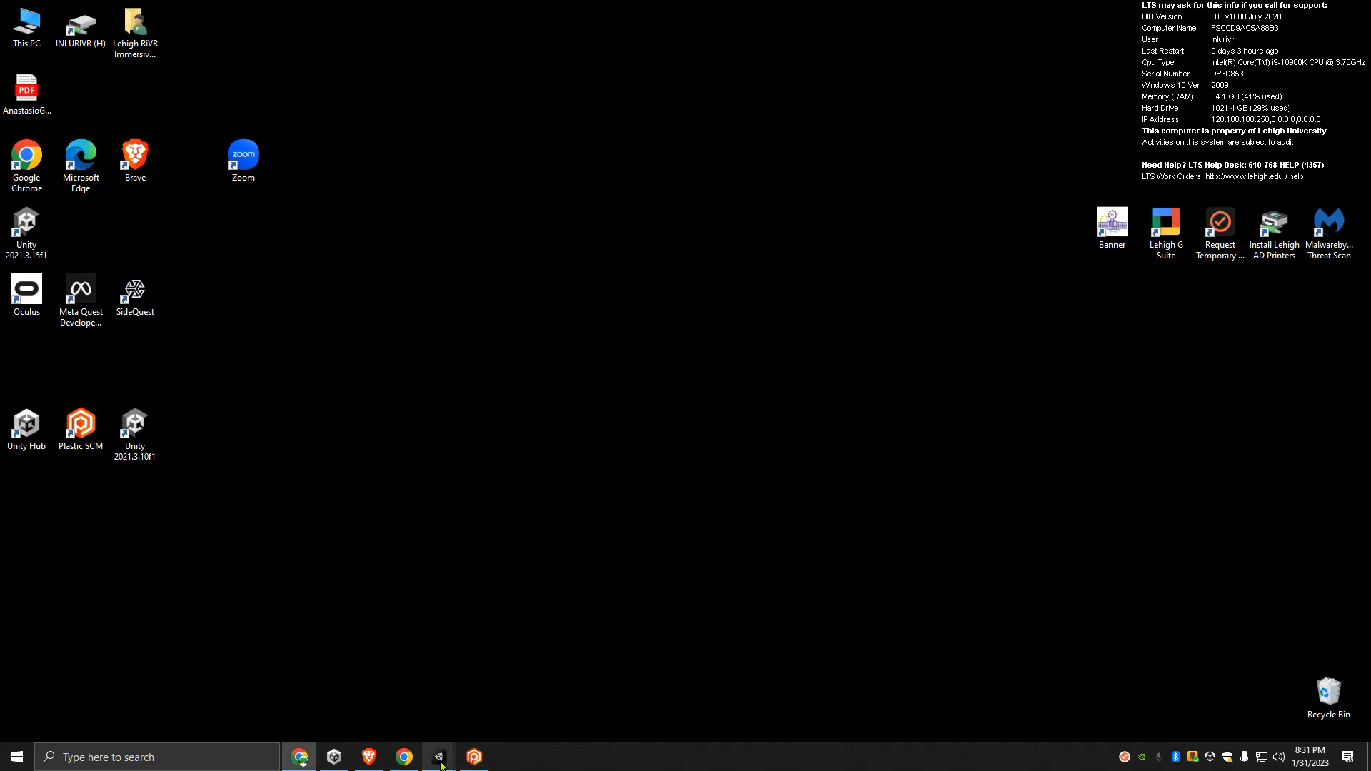
# - Restore both Unity editors and snap the 2023 project's window beside the 2022 project's window
pyautogui.moveTo(439, 758)
pyautogui.click(495, 697)
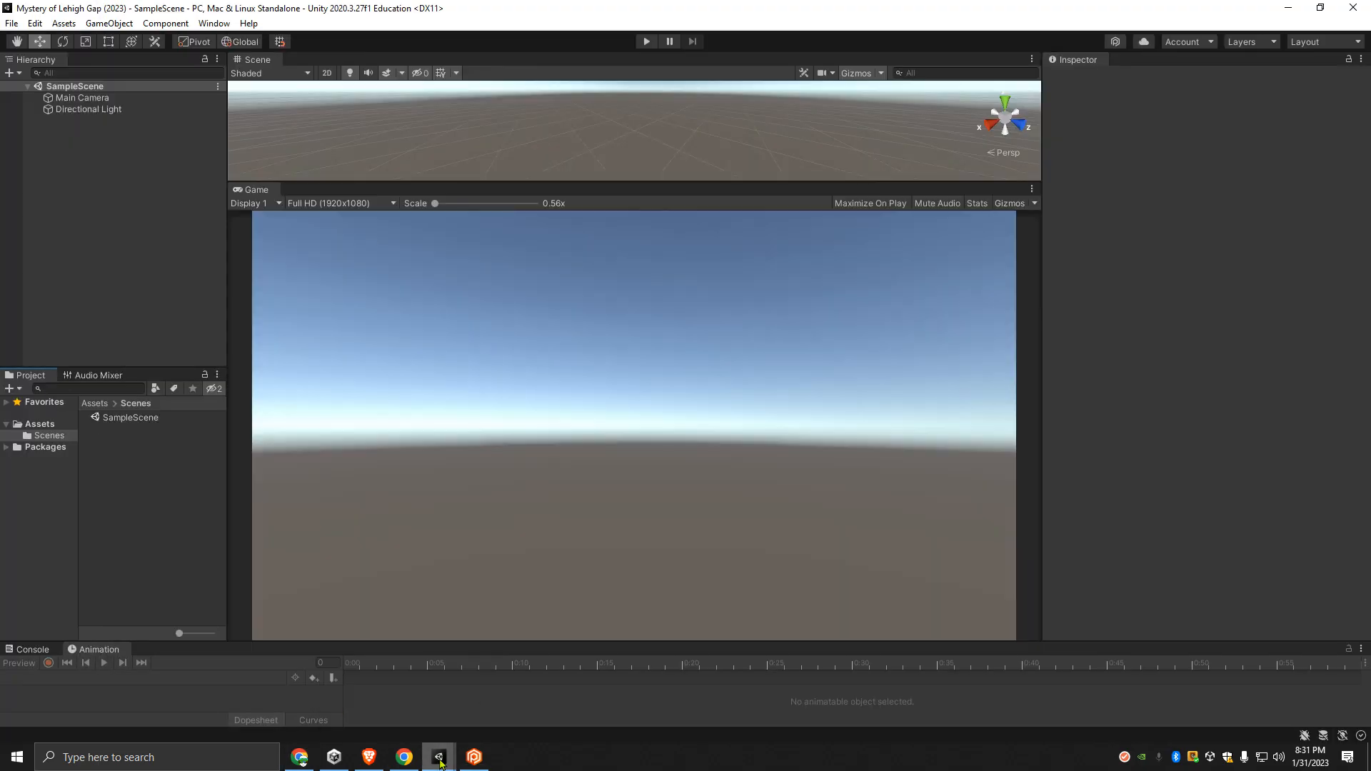
pyautogui.click(350, 699)
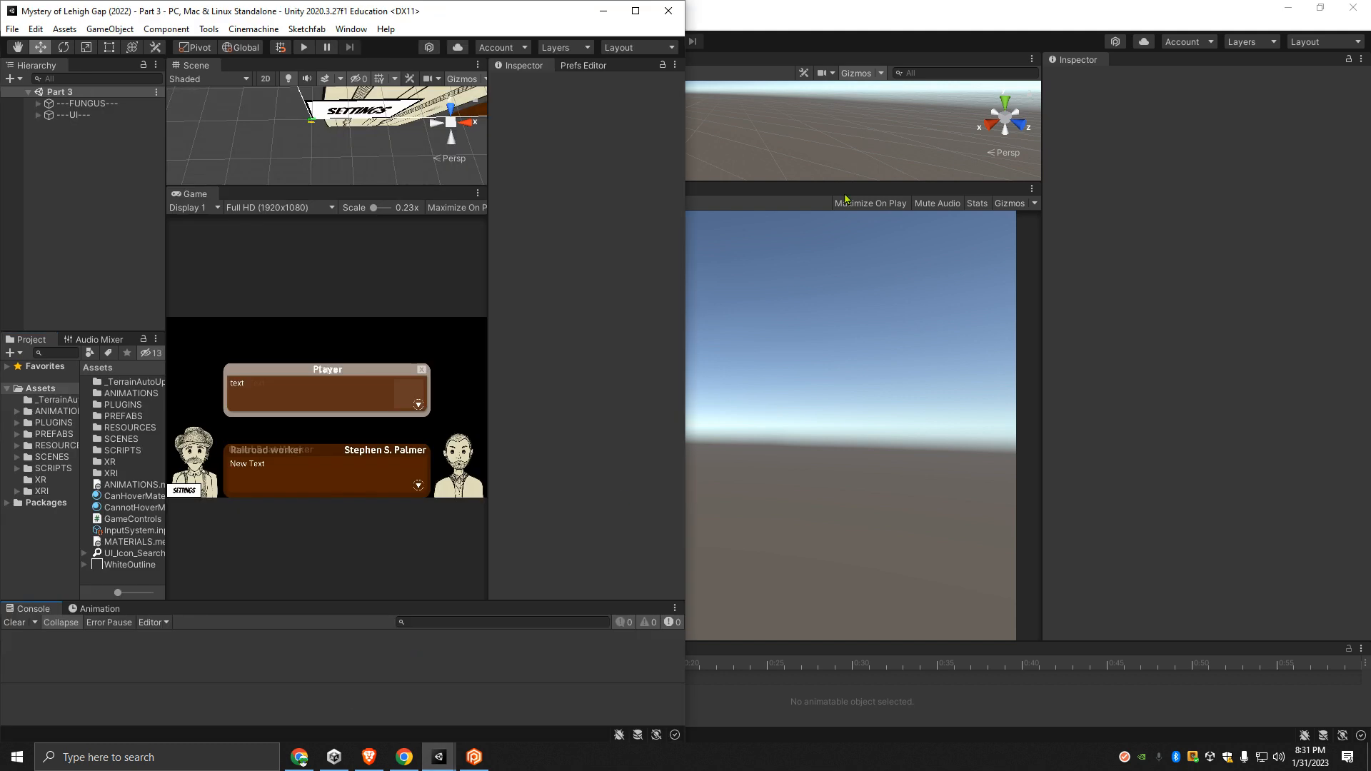
pyautogui.click(900, 11)
pyautogui.press('super+Right')
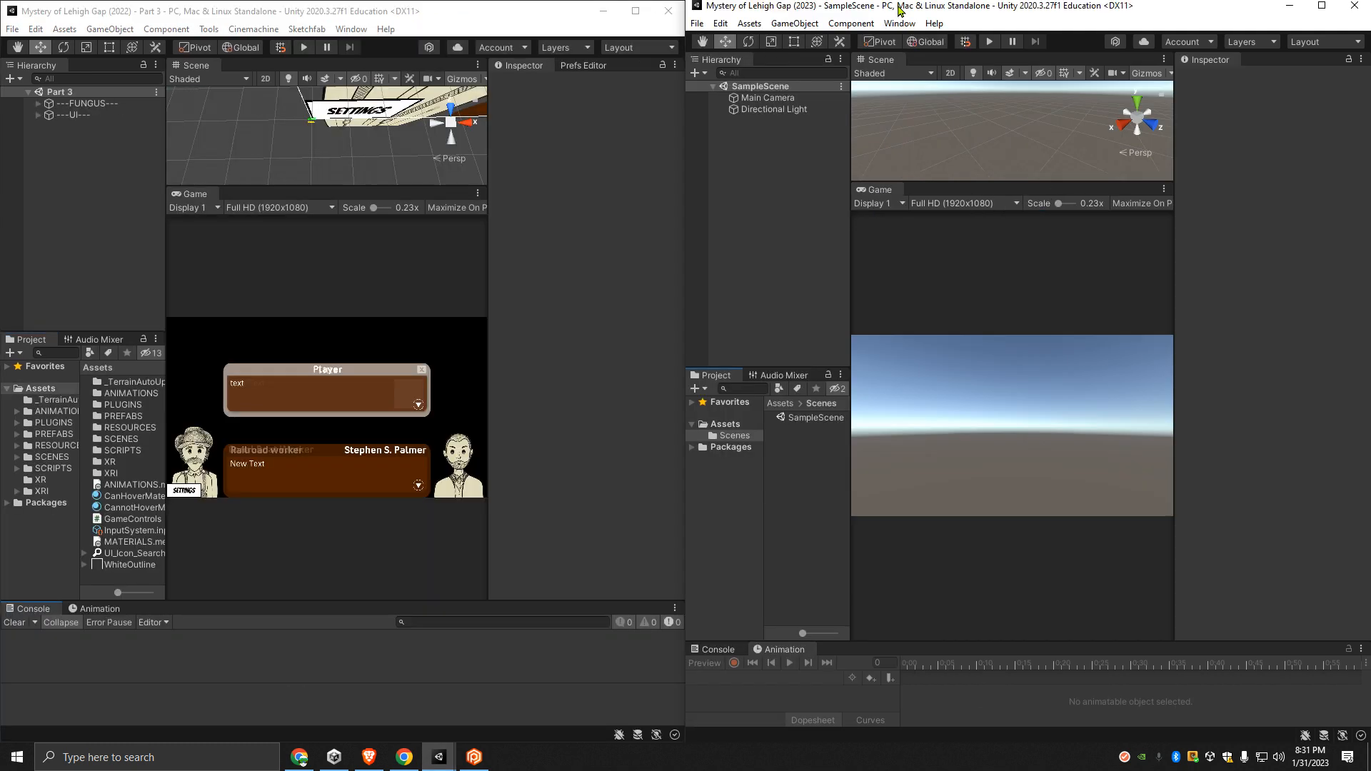
# - Open the Package Manager in the 2022 project, resize it and place it over that project's editor
pyautogui.click(600, 154)
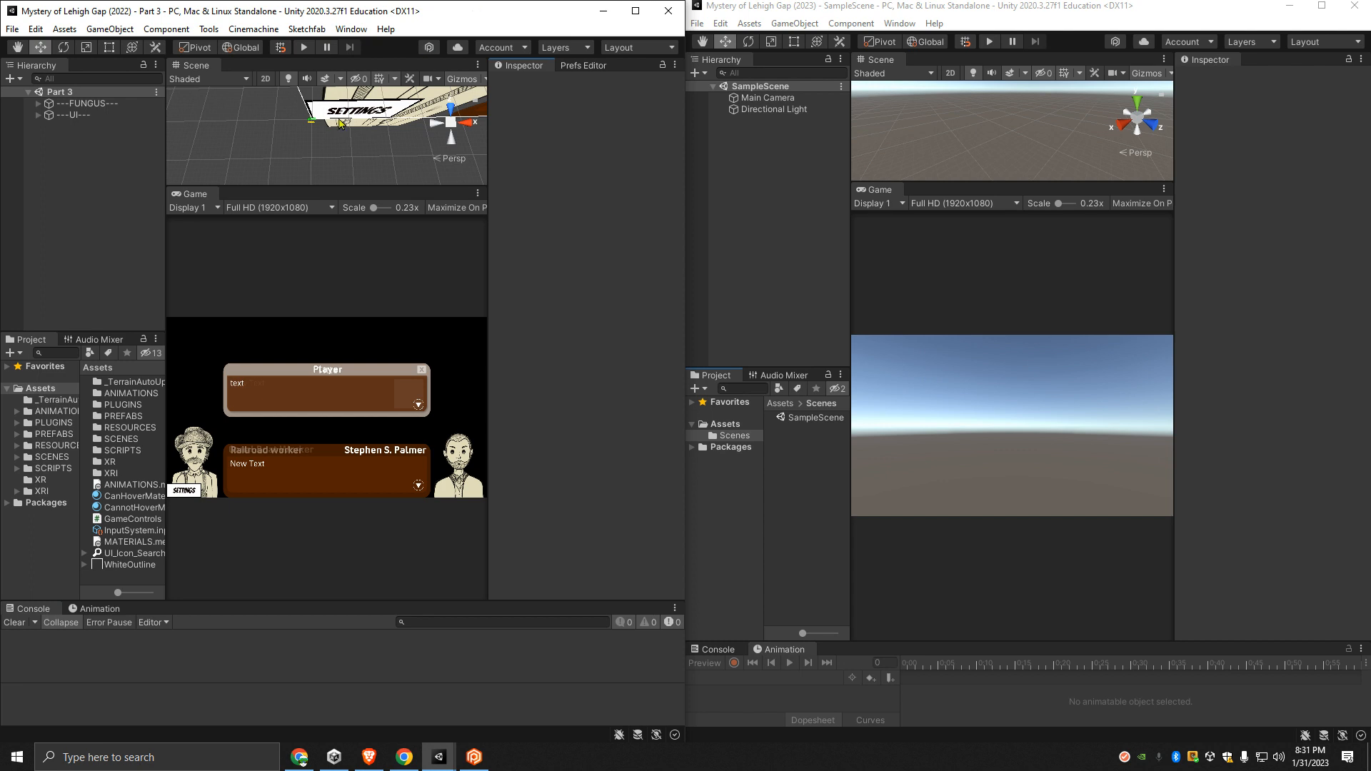
pyautogui.click(350, 28)
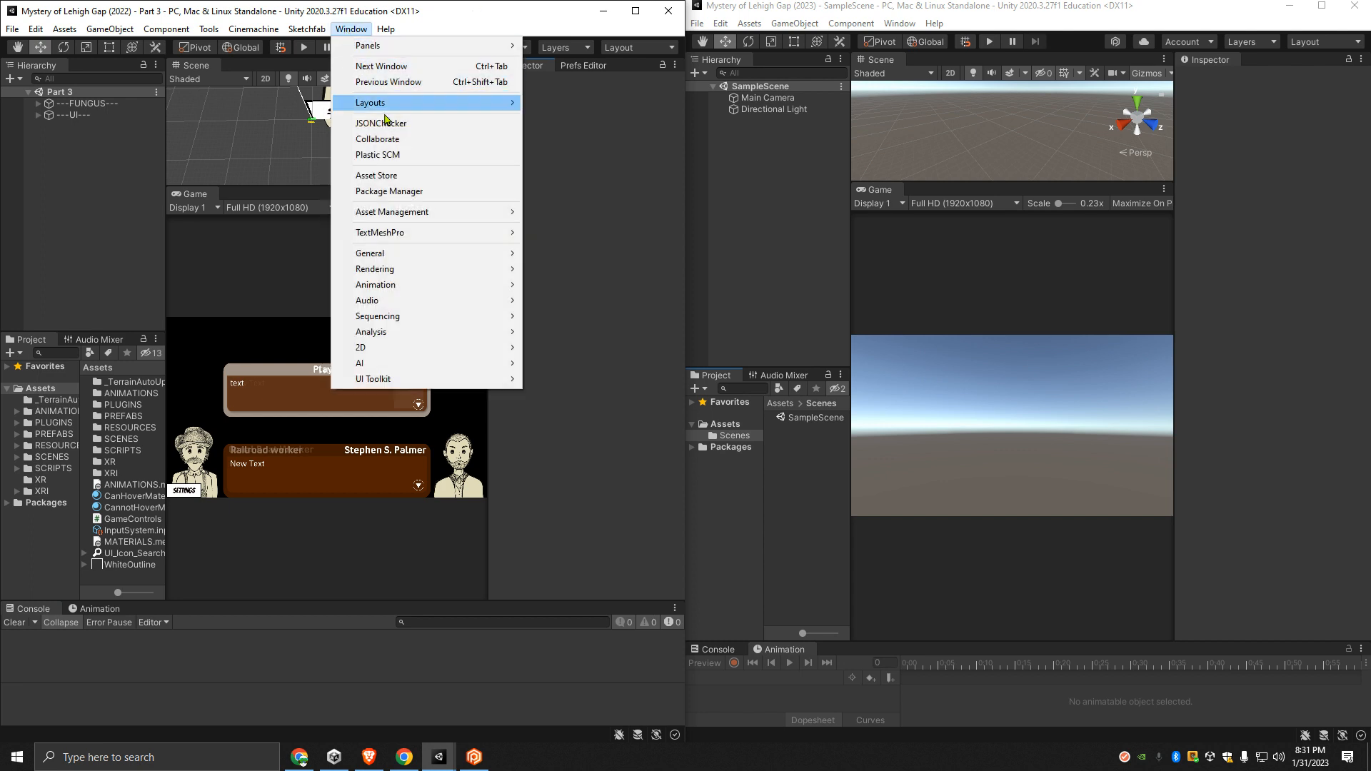
pyautogui.click(406, 191)
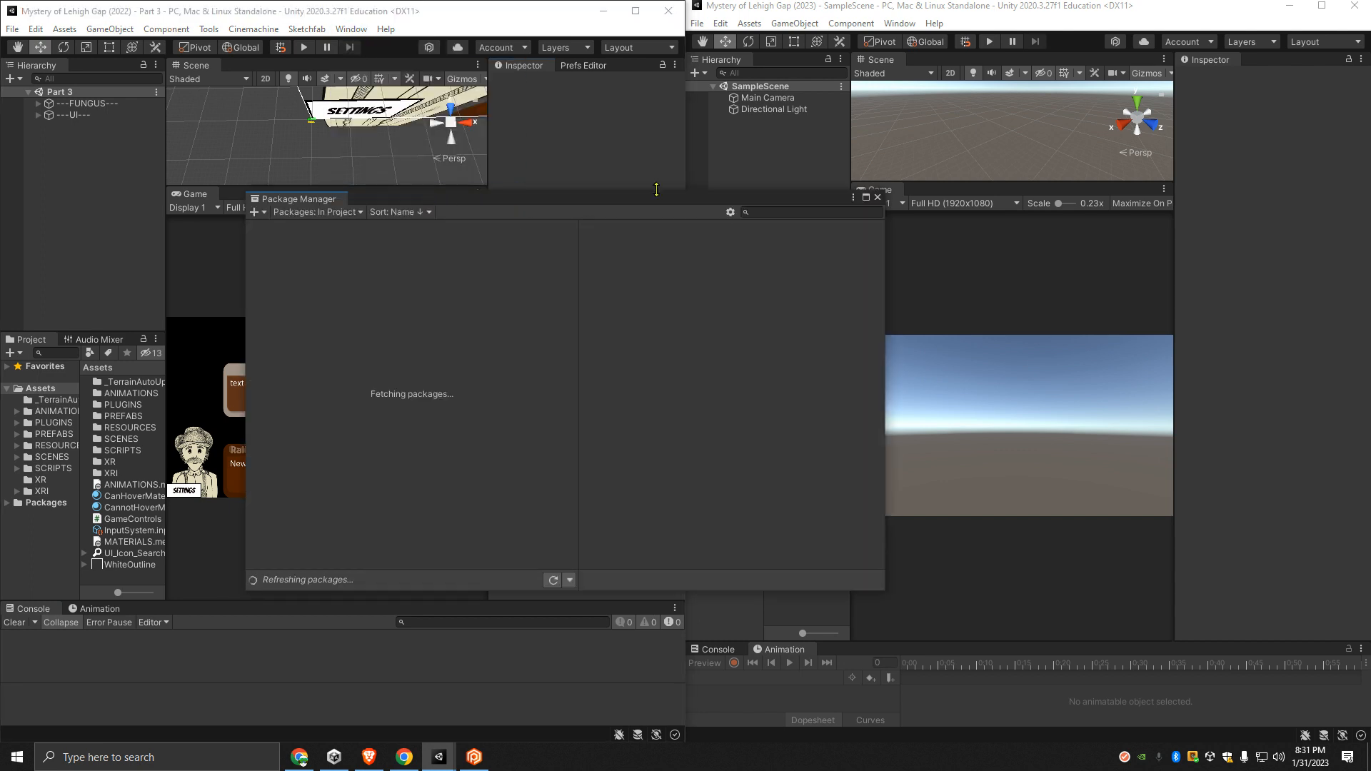
pyautogui.moveTo(653, 191); pyautogui.dragTo(657, 120)
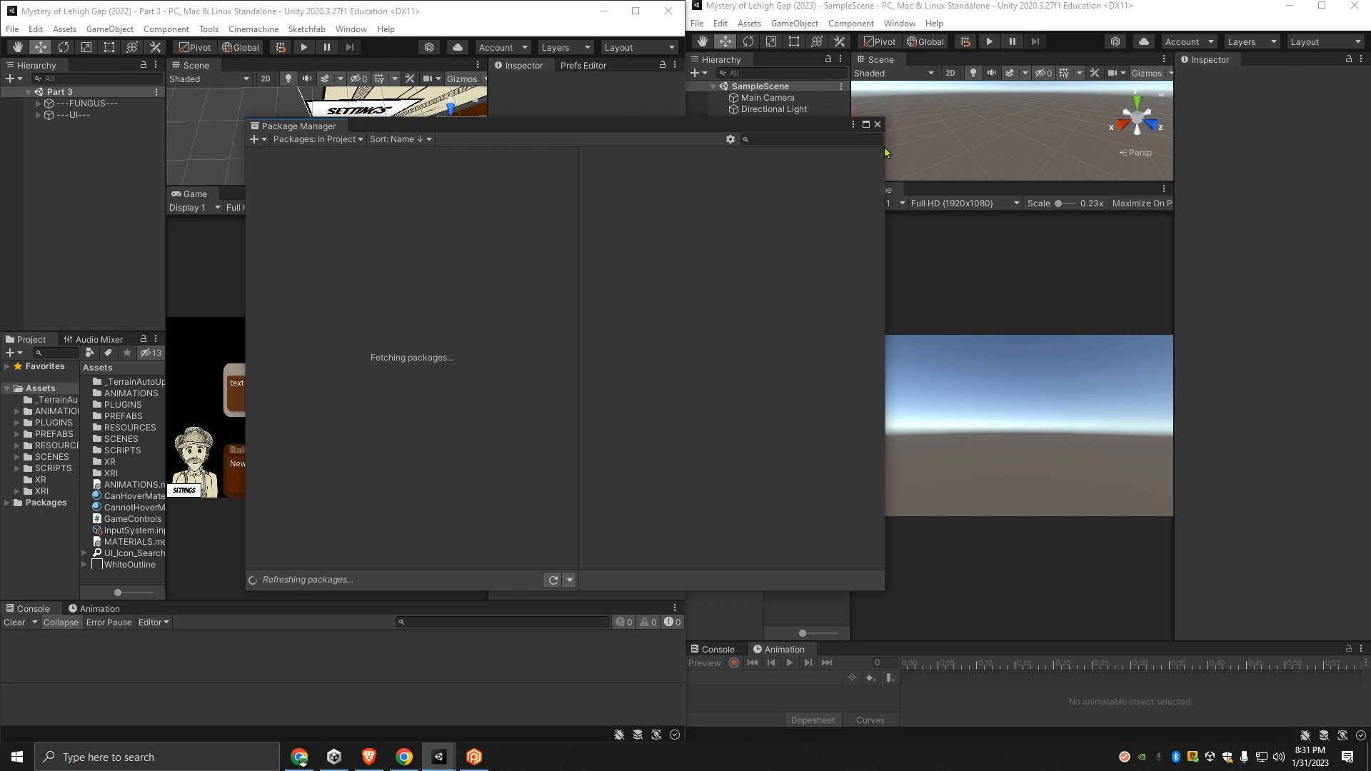
pyautogui.moveTo(883, 148); pyautogui.dragTo(817, 148)
pyautogui.moveTo(583, 125); pyautogui.dragTo(379, 91)
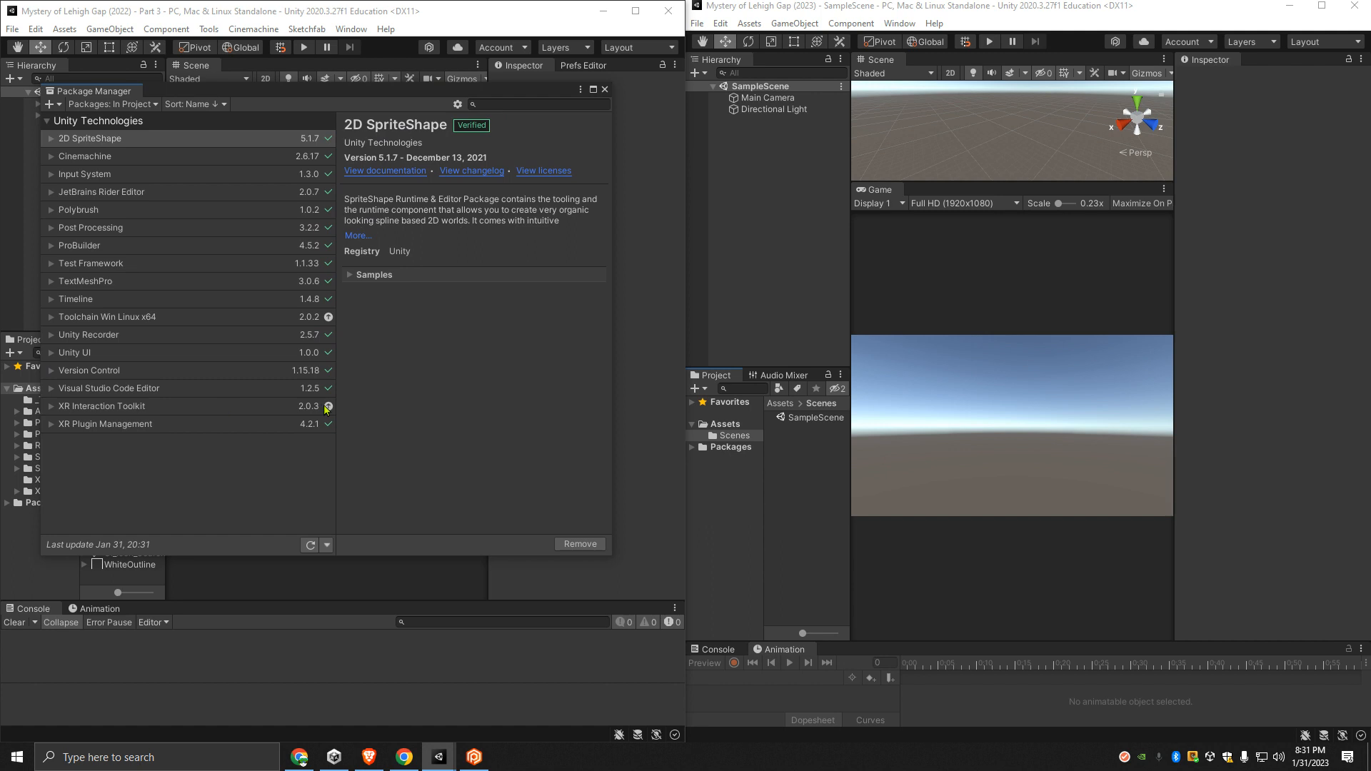
# - Open the Package Manager in the 2023 project and place it over that project's editor for comparison
pyautogui.click(899, 24)
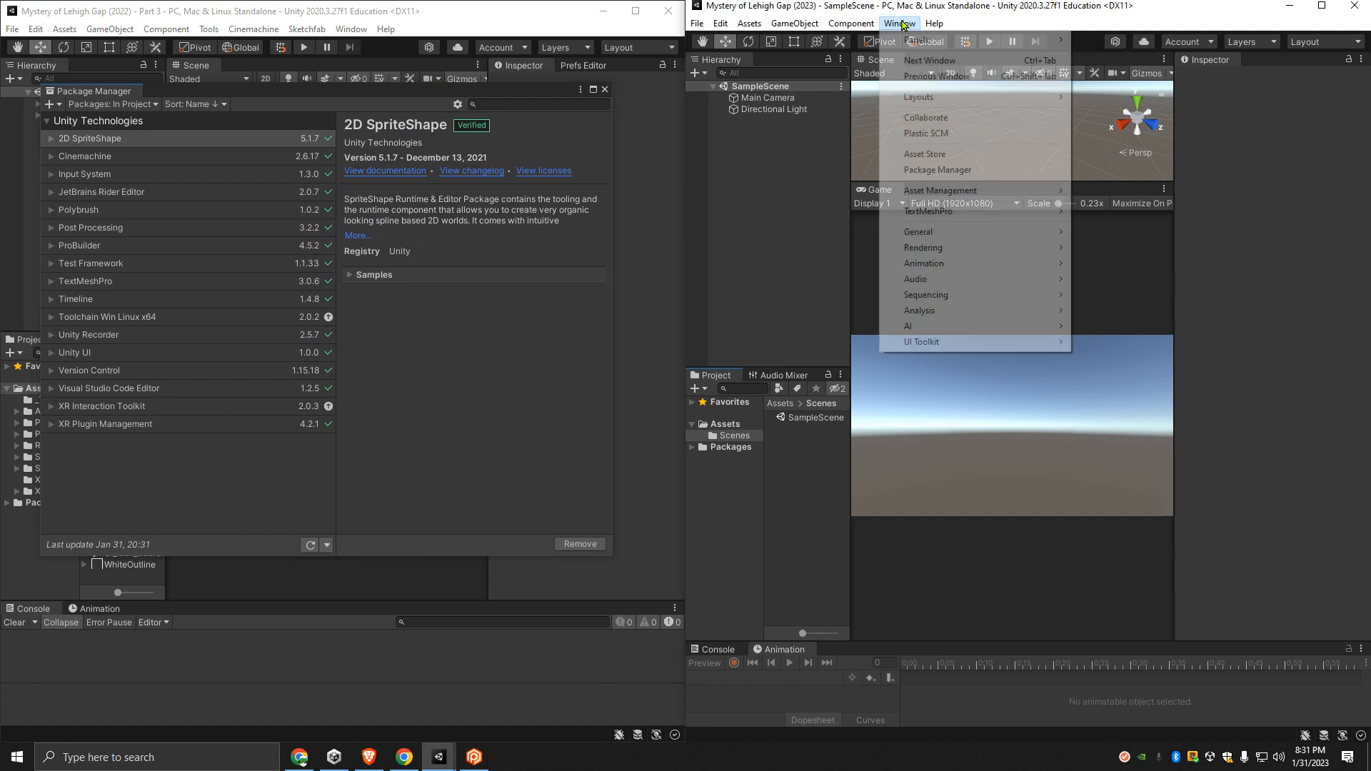
pyautogui.click(953, 170)
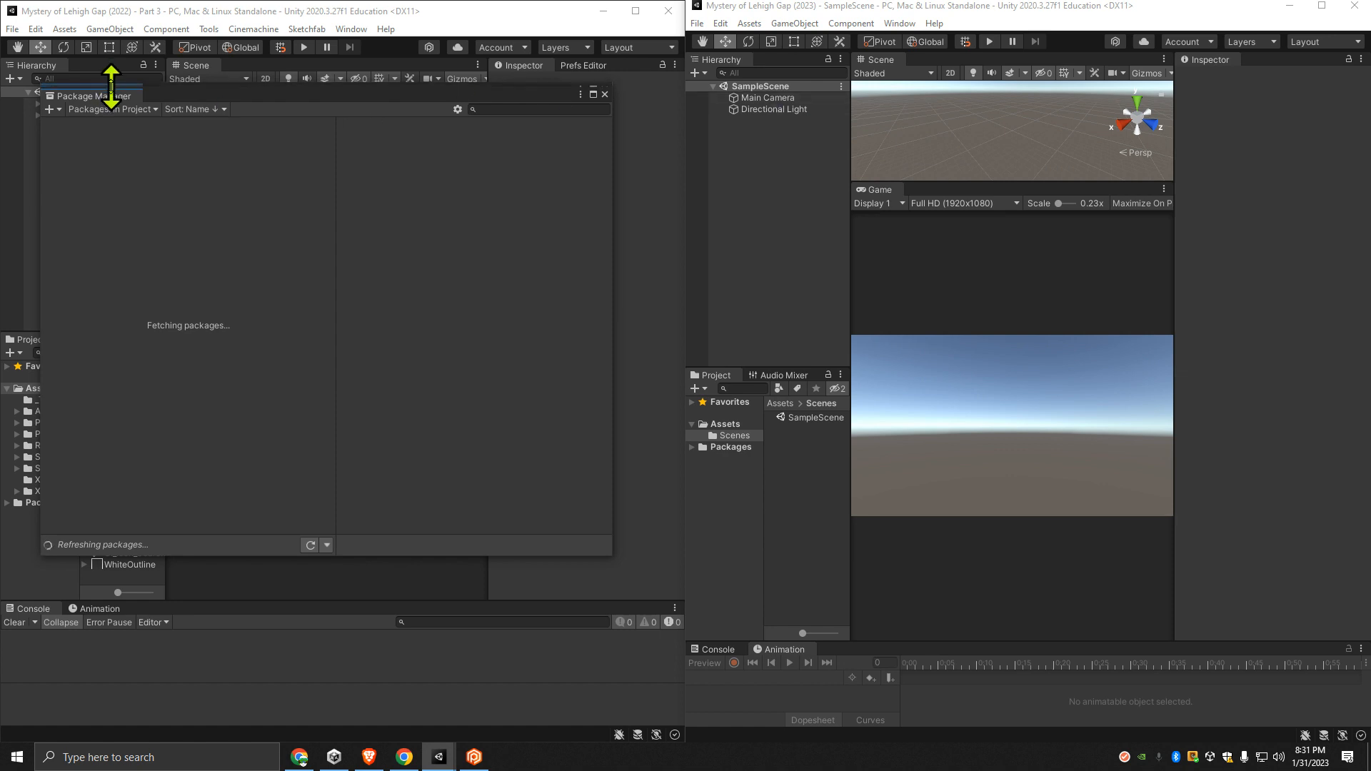
pyautogui.moveTo(104, 92); pyautogui.dragTo(1044, 421)
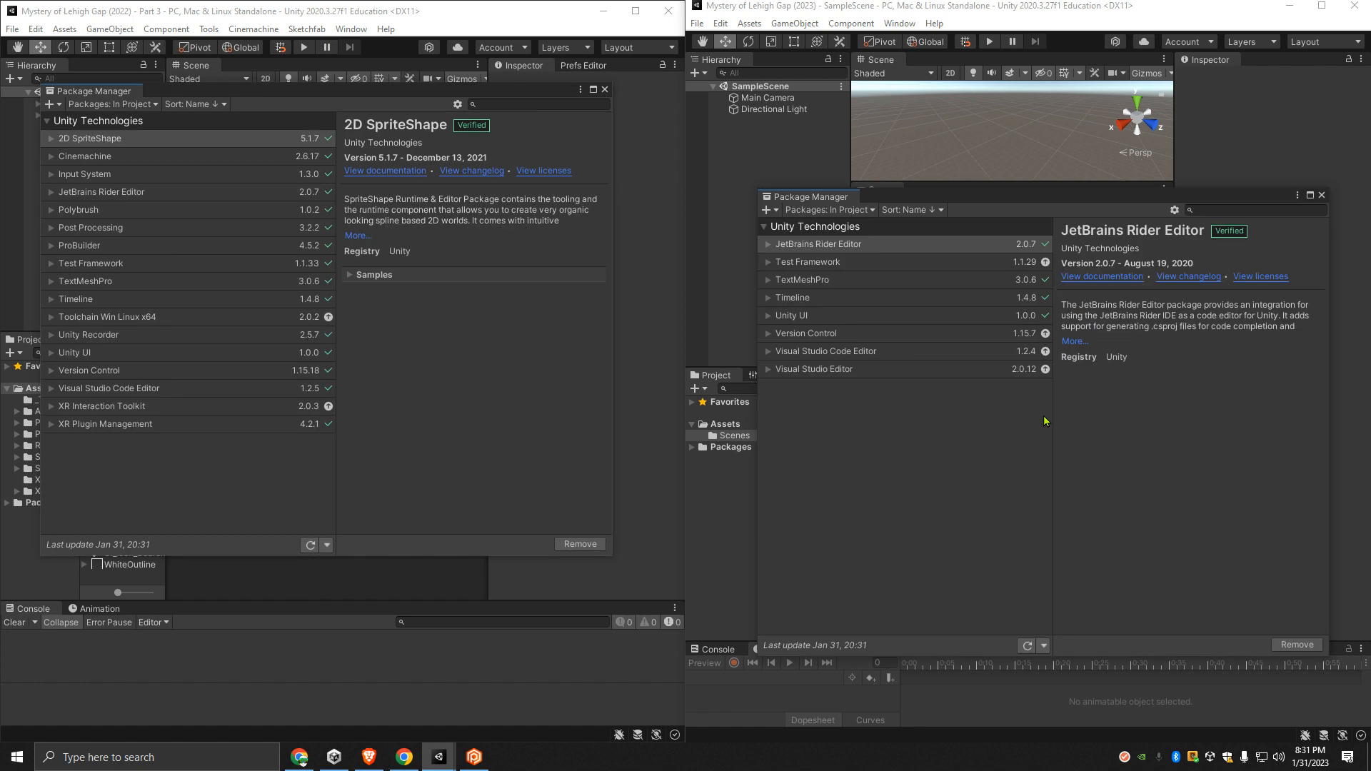
pyautogui.moveTo(904, 199); pyautogui.dragTo(878, 130)
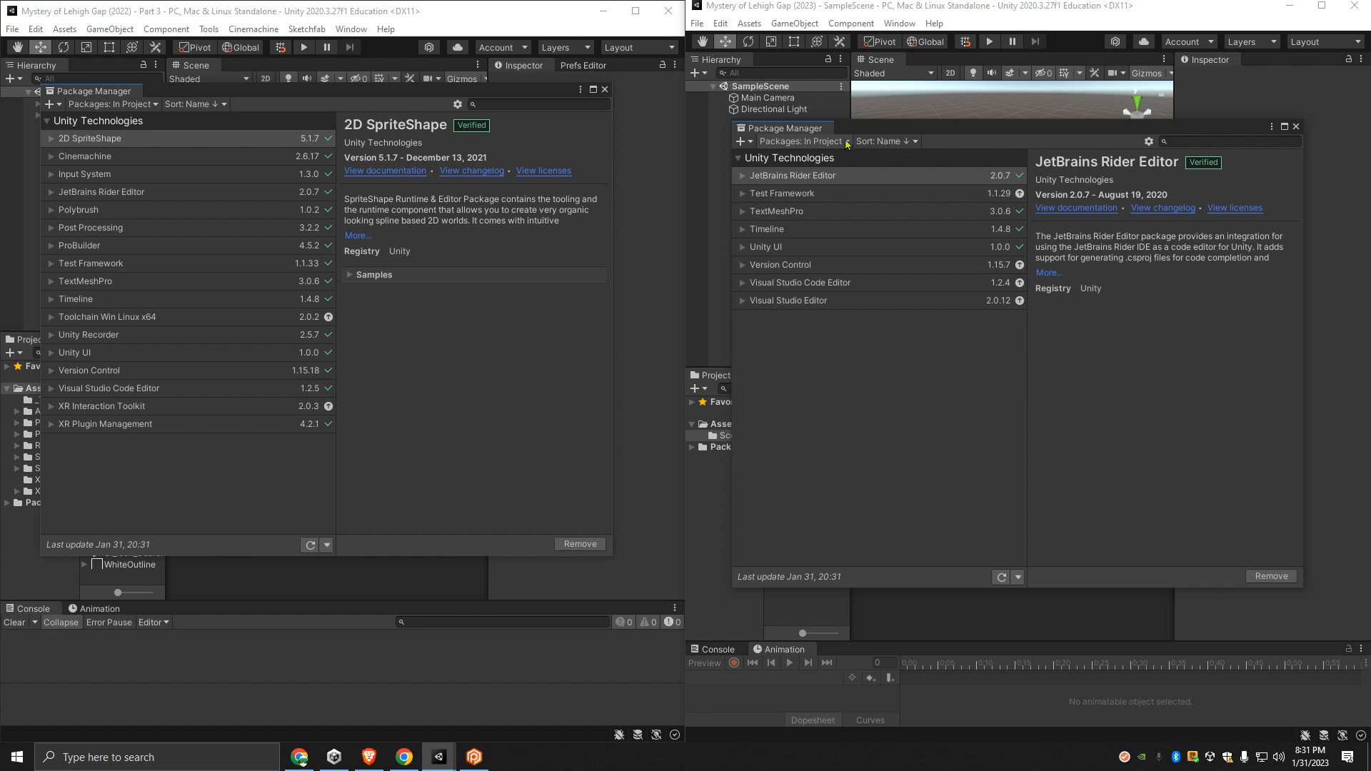
# - List the Unity Registry packages in the 2023 project and install 2D SpriteShape 5.1.7
pyautogui.click(804, 142)
pyautogui.click(807, 151)
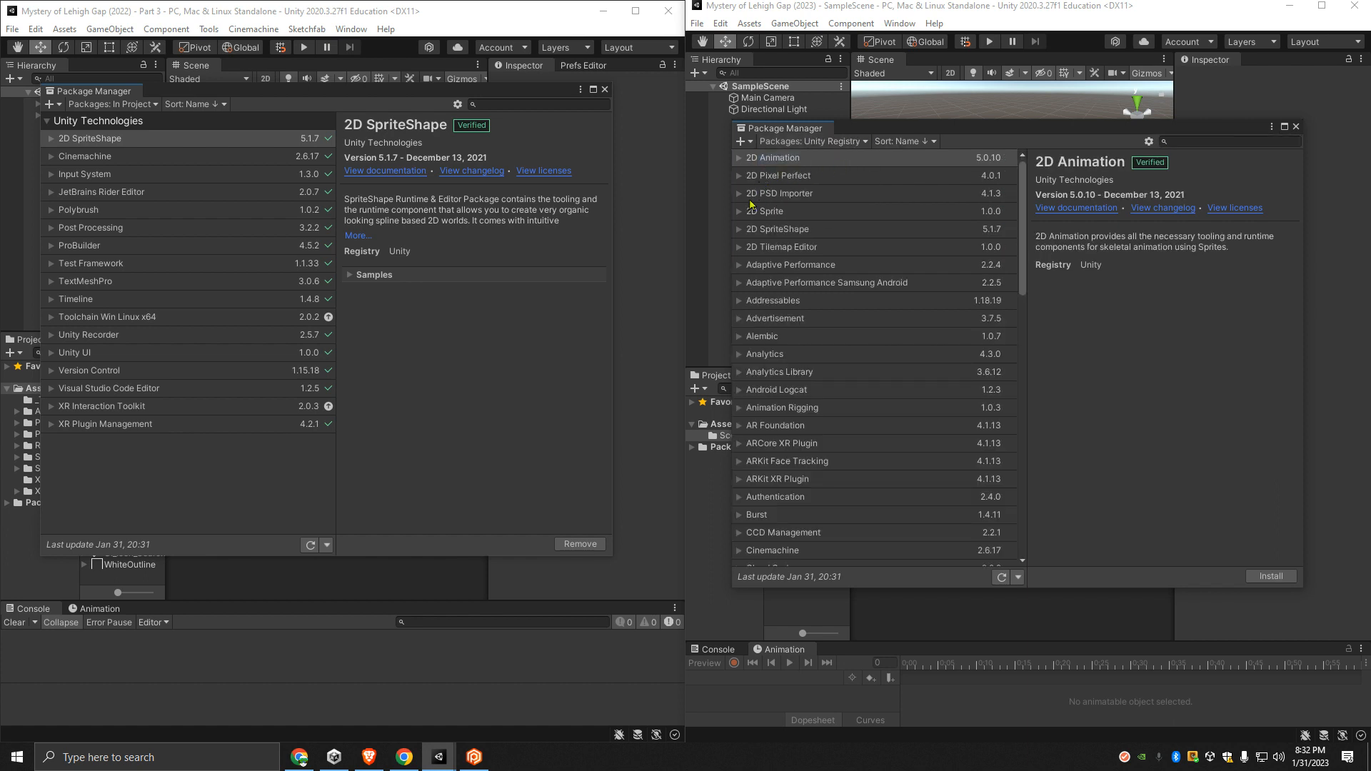
pyautogui.click(780, 232)
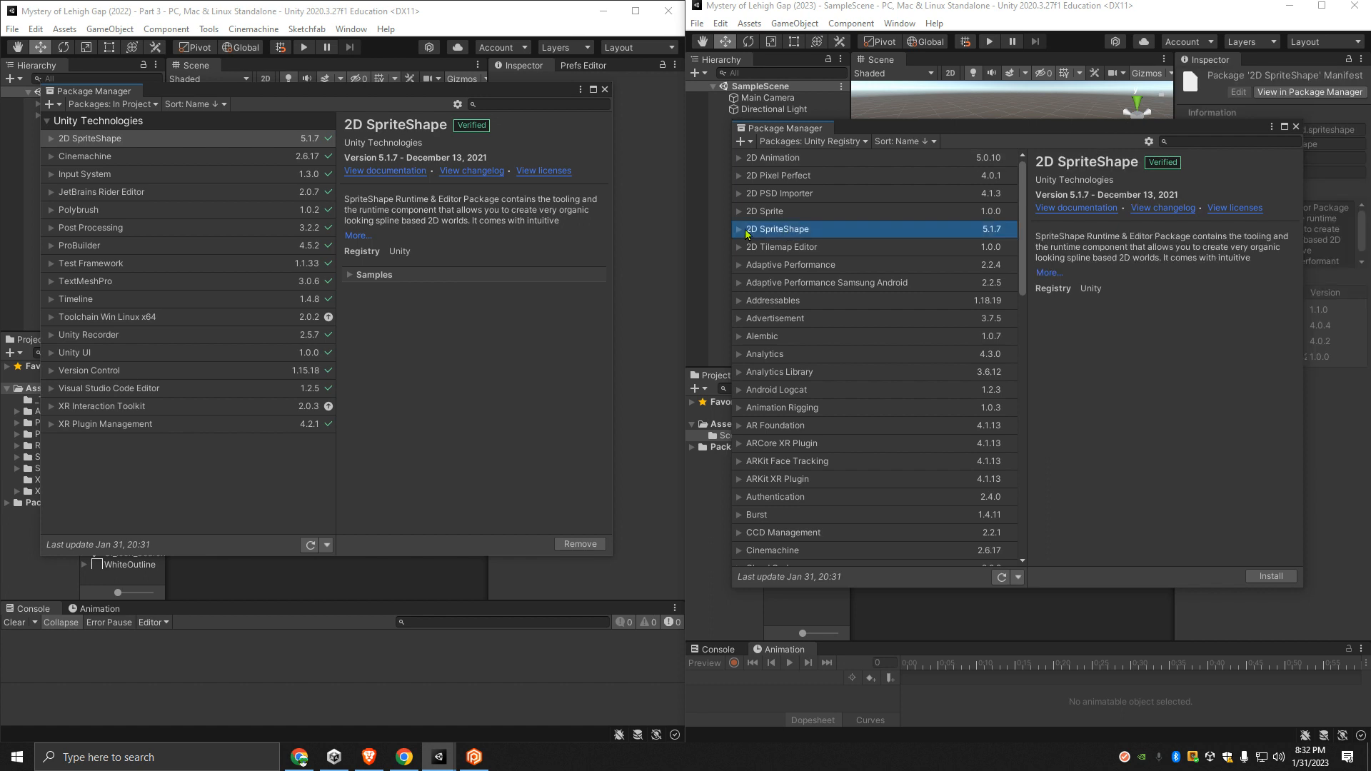
pyautogui.click(739, 229)
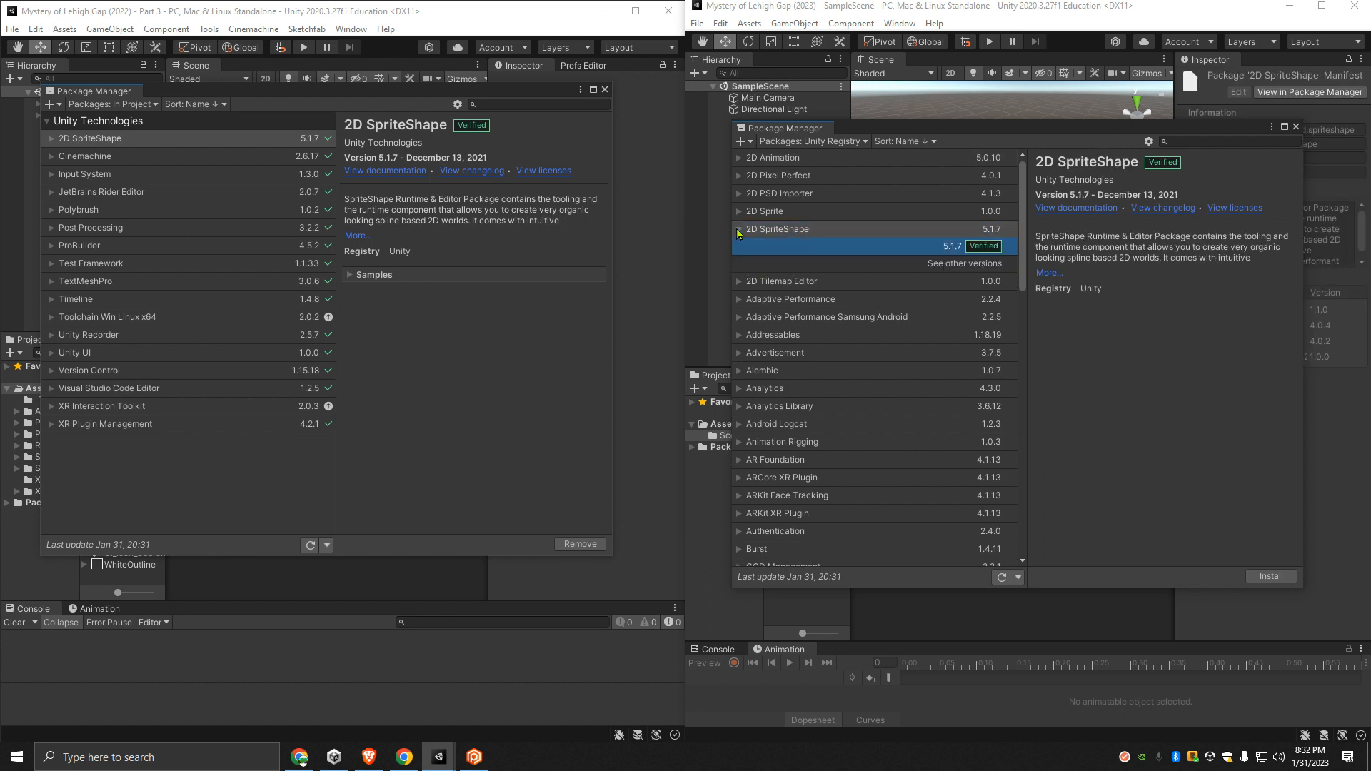
pyautogui.click(1270, 576)
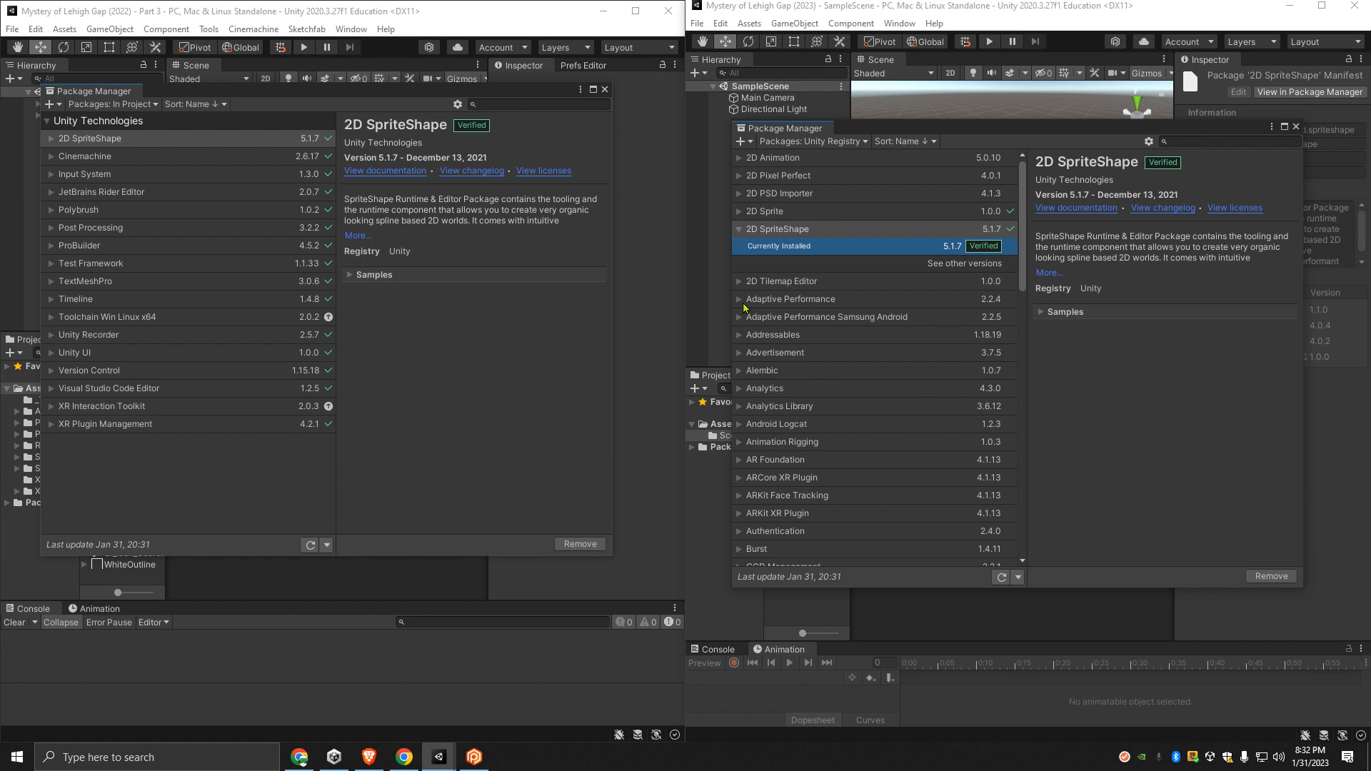
pyautogui.click(739, 229)
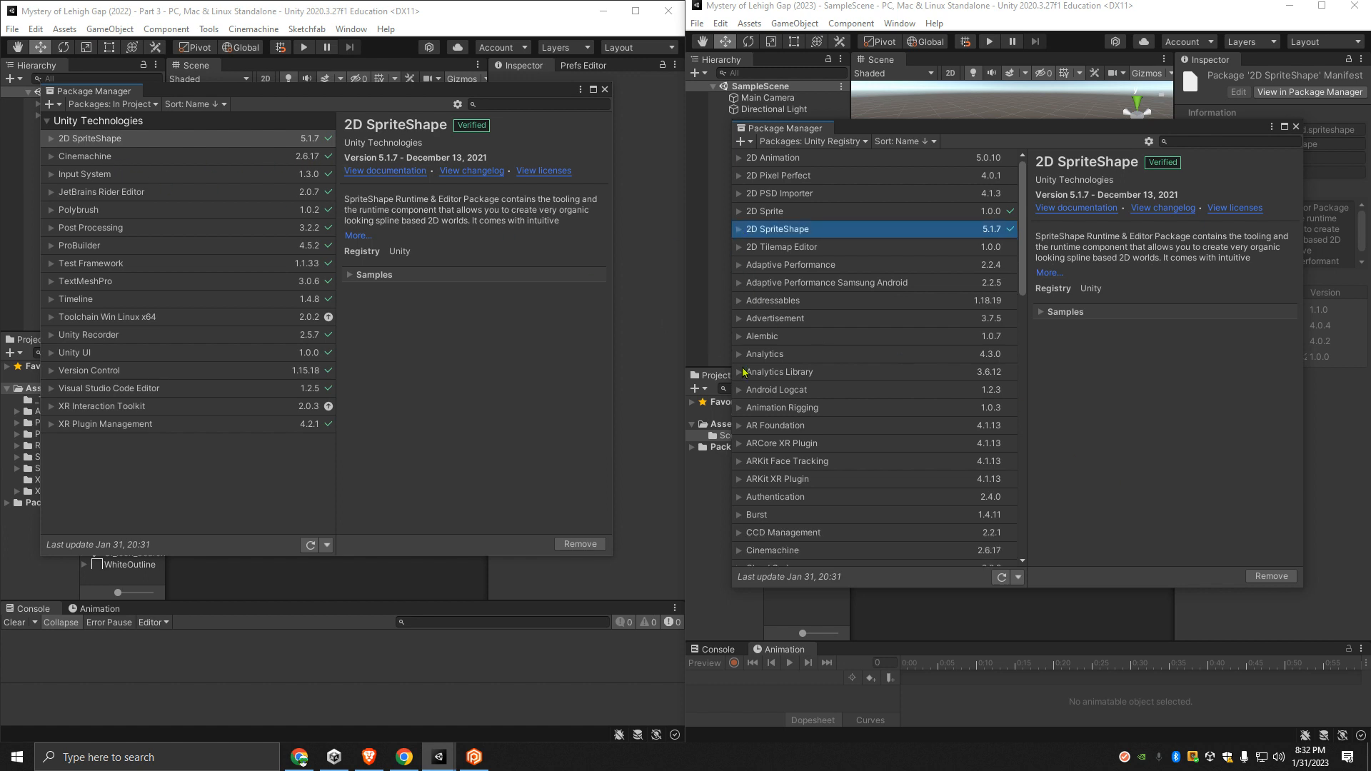
# - Install the Cinemachine 2.6.17 package in the 2023 project
pyautogui.scroll(-2, 799, 460)
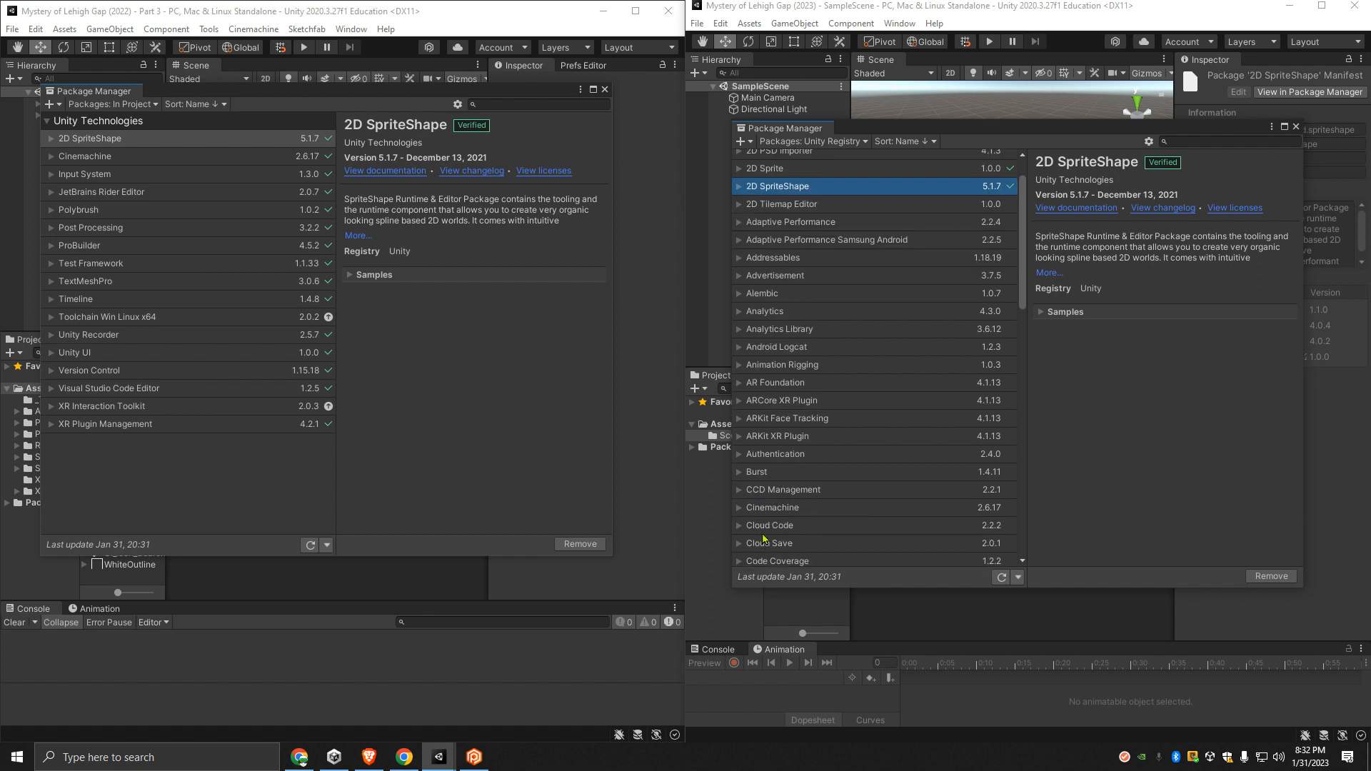
pyautogui.click(971, 511)
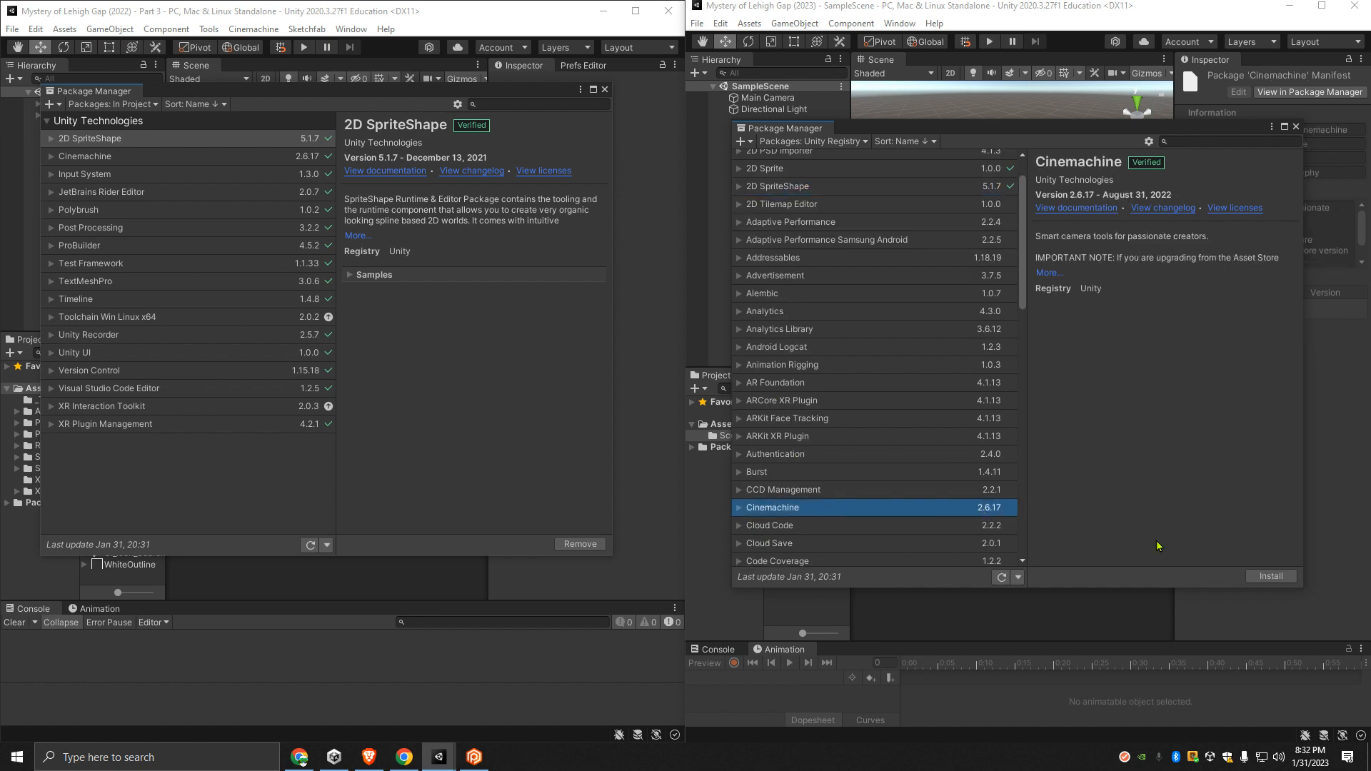
pyautogui.click(1272, 577)
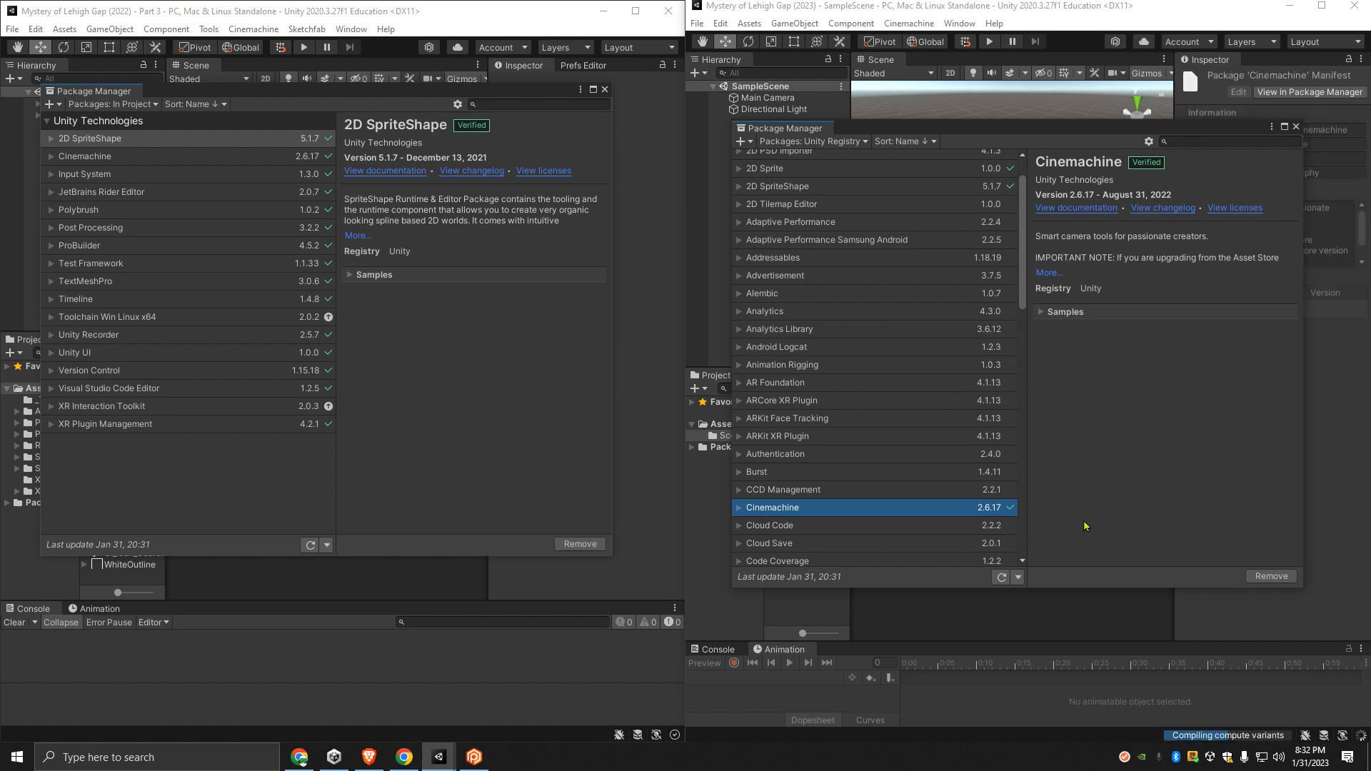
# - Show only the packages in the project in the 2023 project's Package Manager
pyautogui.scroll(2, 911, 434)
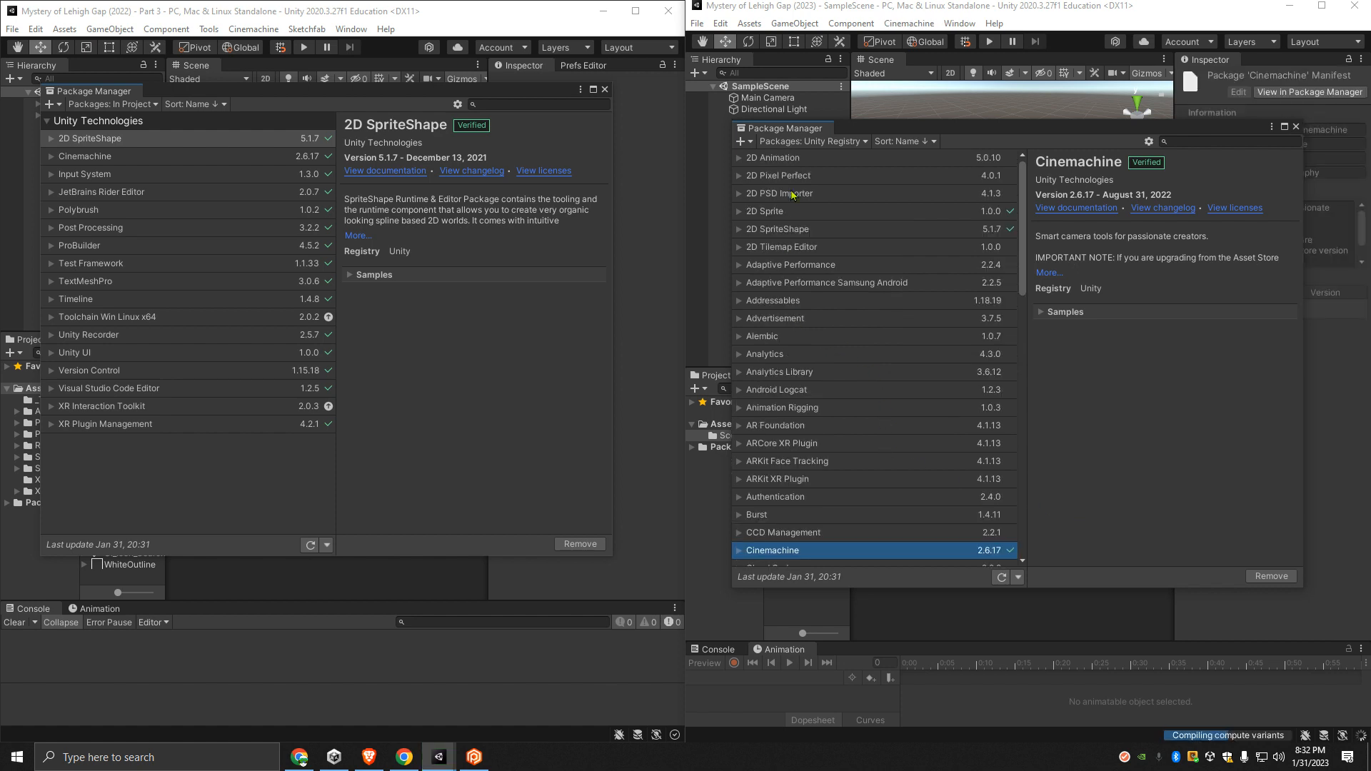
pyautogui.click(813, 141)
pyautogui.click(801, 175)
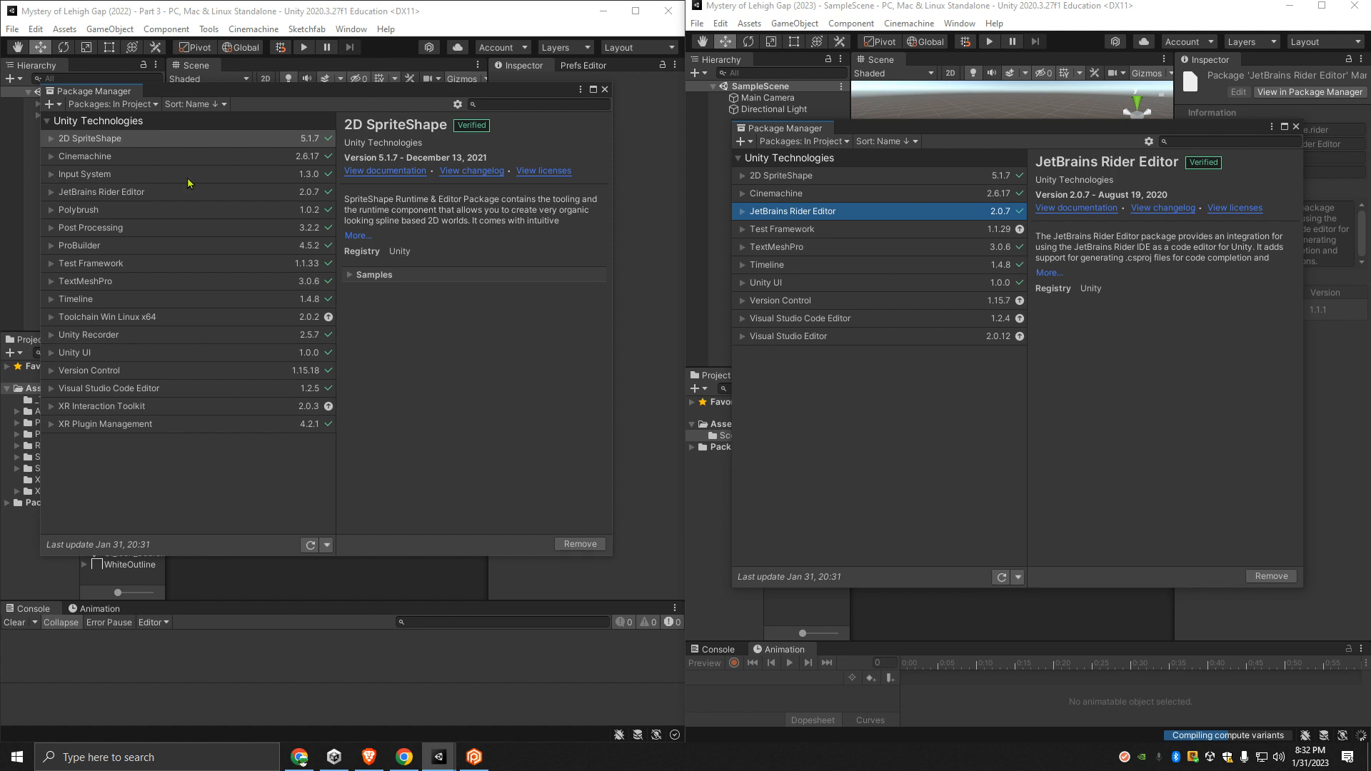
# - Install the Input System 1.3.0 package from the Unity Registry in the 2023 project and decline enabling the new input backends
pyautogui.click(816, 142)
pyautogui.click(807, 159)
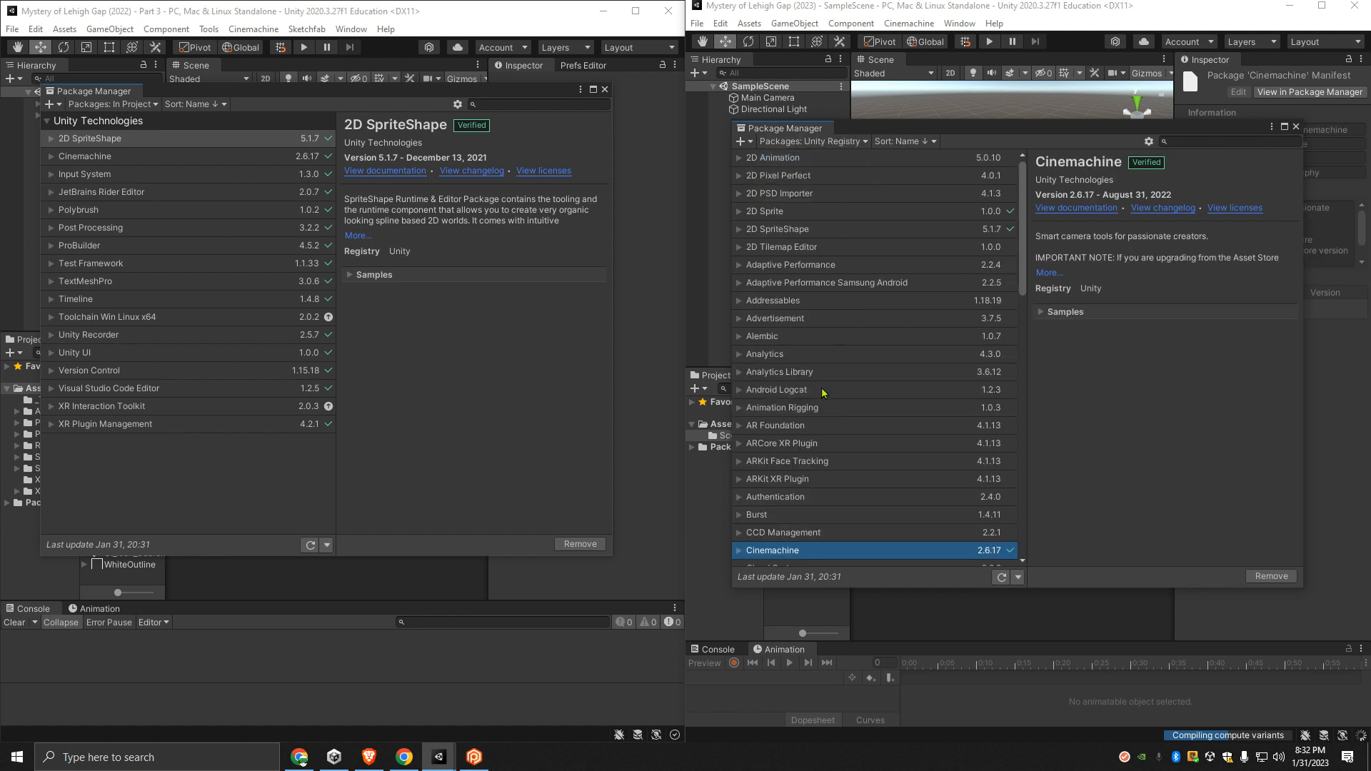
pyautogui.scroll(-1, 821, 389)
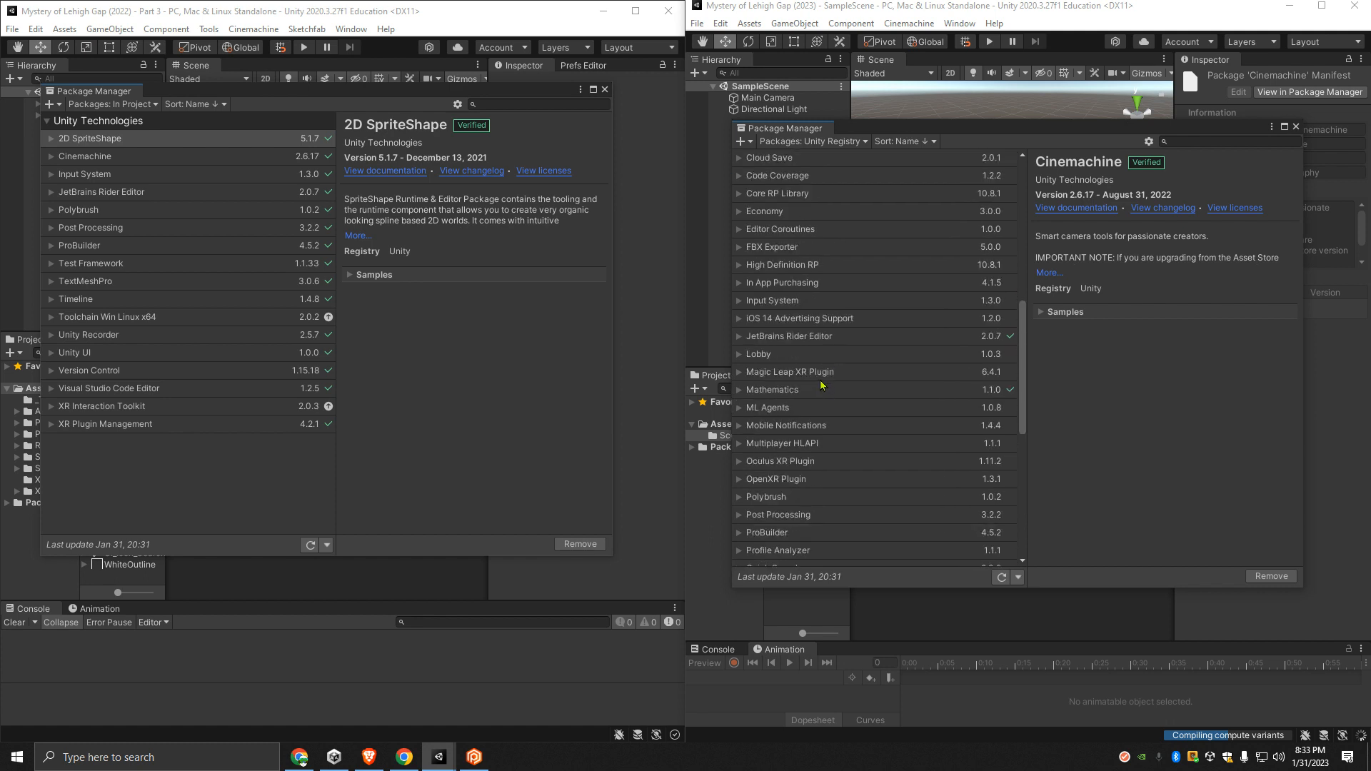
pyautogui.click(792, 283)
pyautogui.click(825, 301)
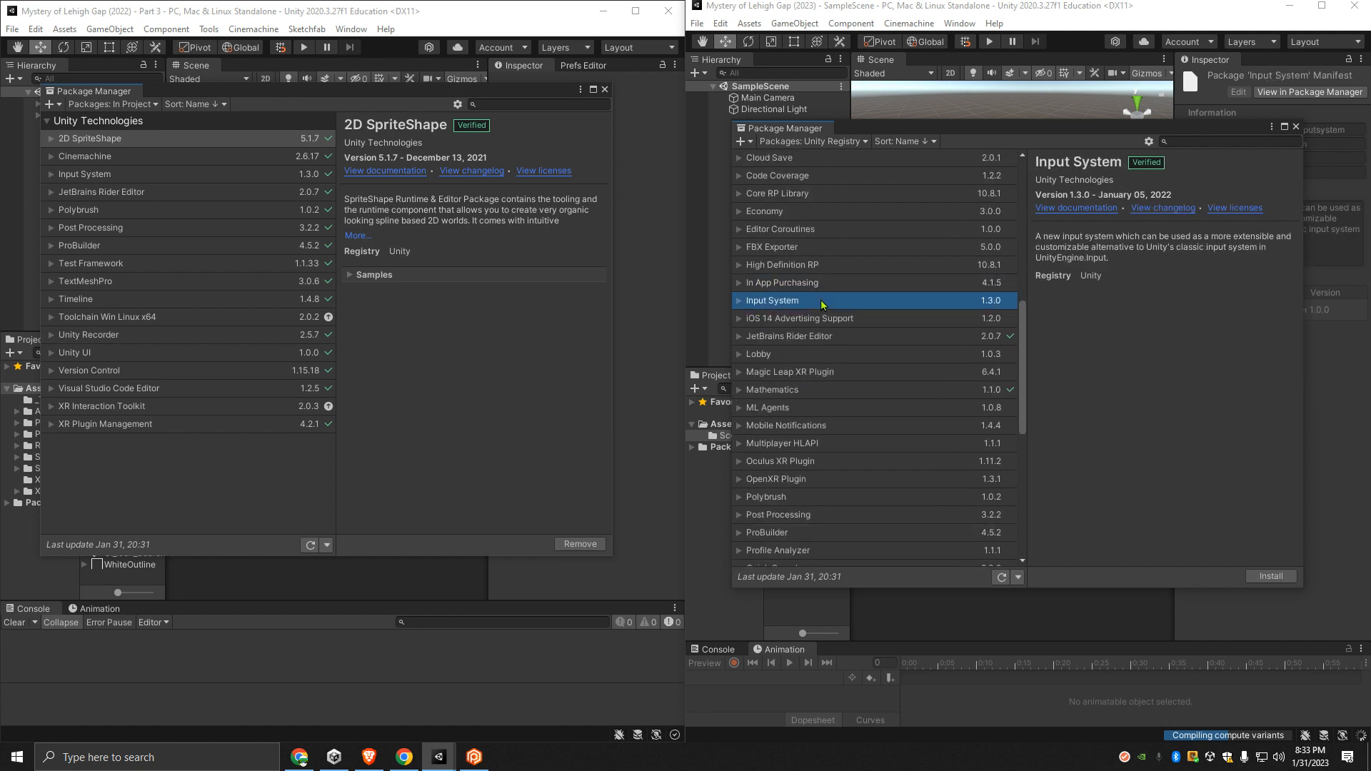
pyautogui.click(1272, 576)
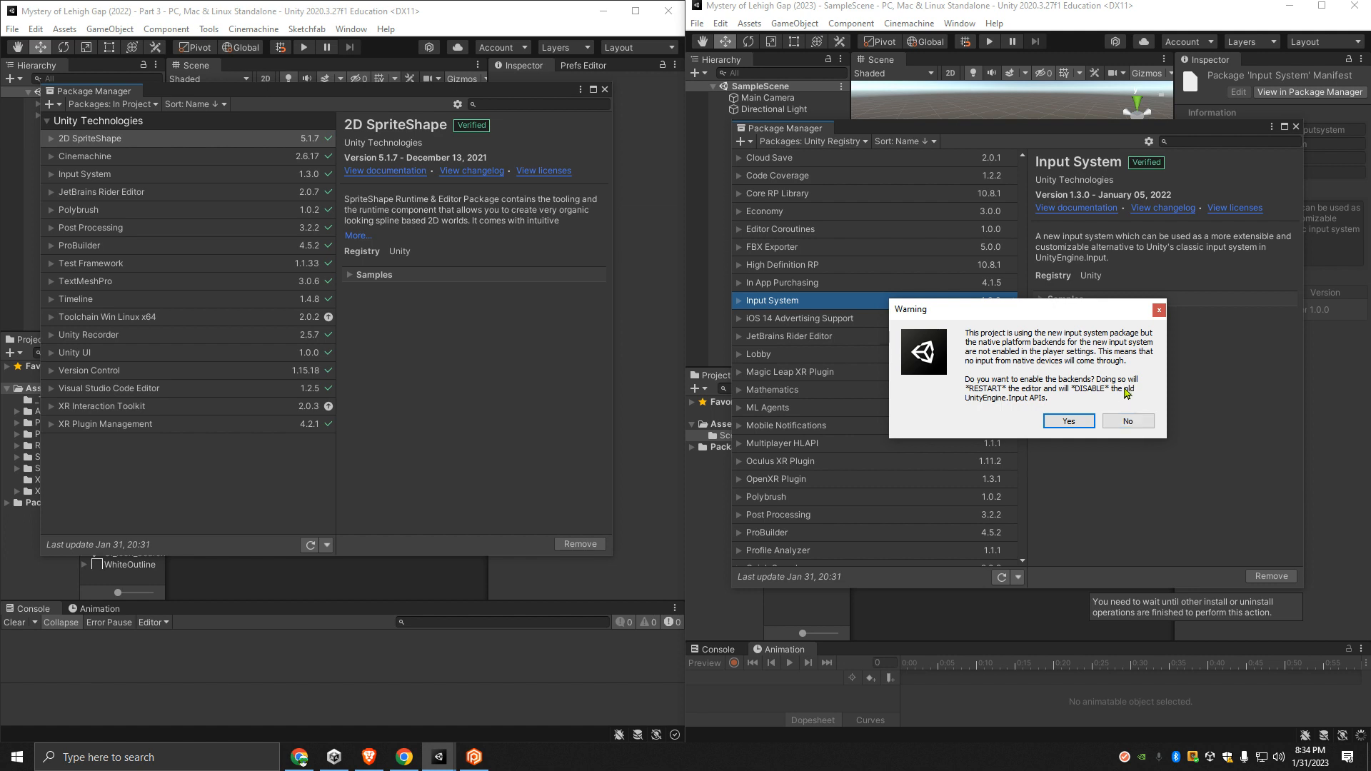
pyautogui.click(1140, 423)
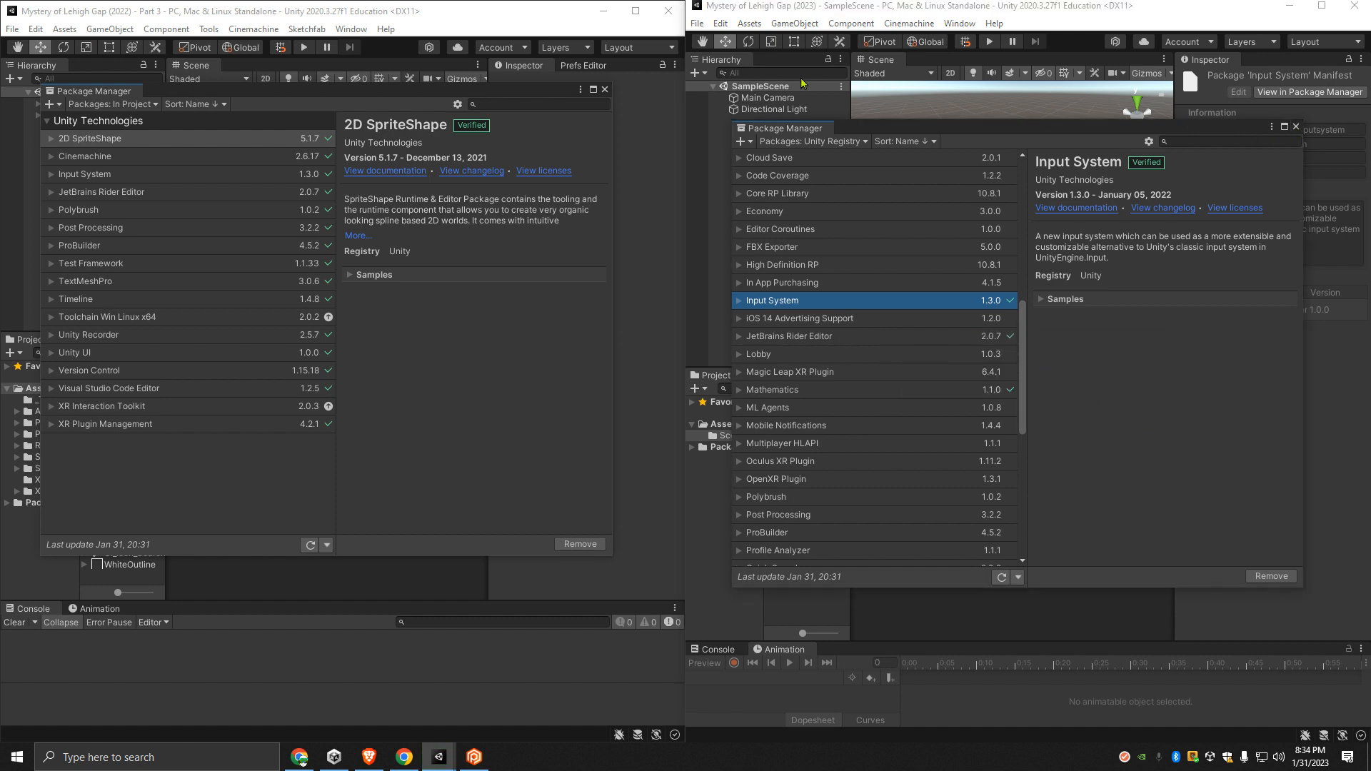
# - Close the 2023 project's Package Manager and examine its Input Manager and Input System Package project settings for an input handling option
pyautogui.click(1296, 128)
pyautogui.click(696, 23)
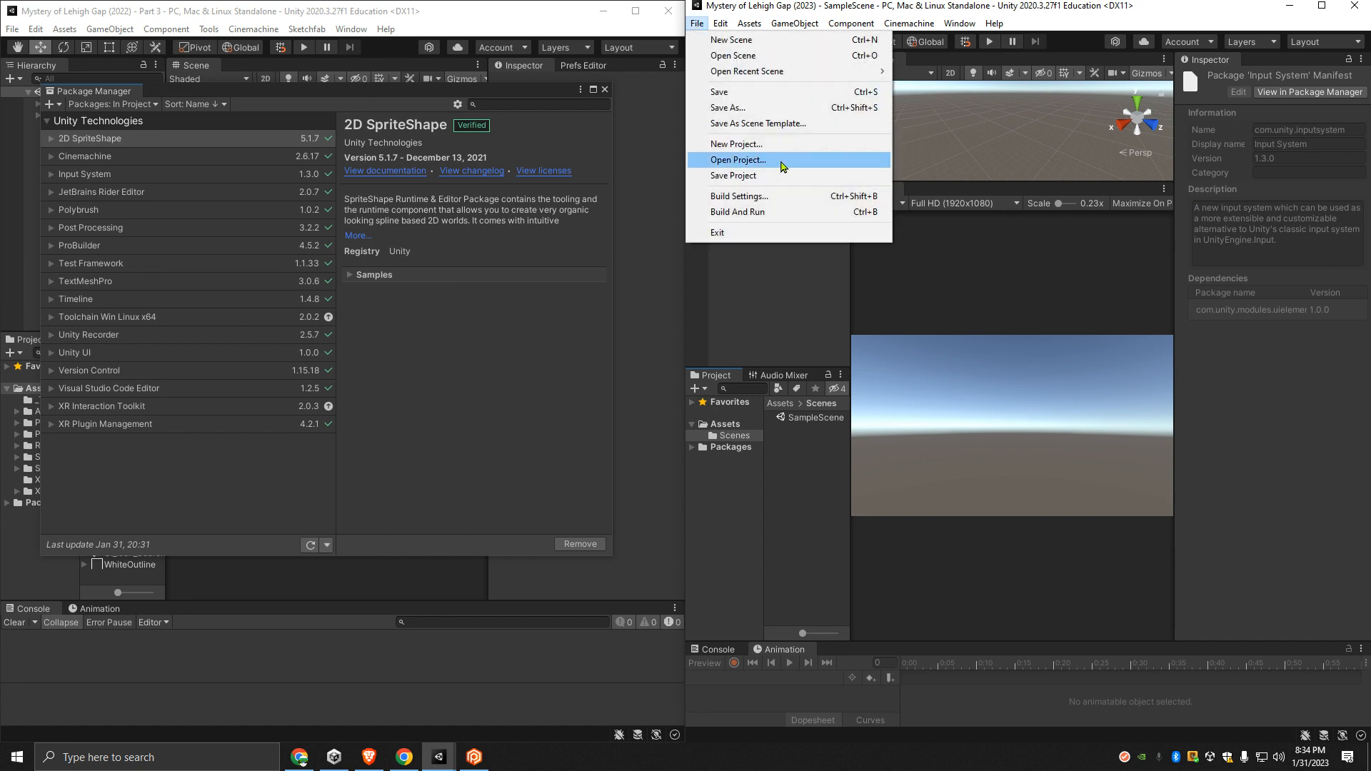
pyautogui.moveTo(724, 30)
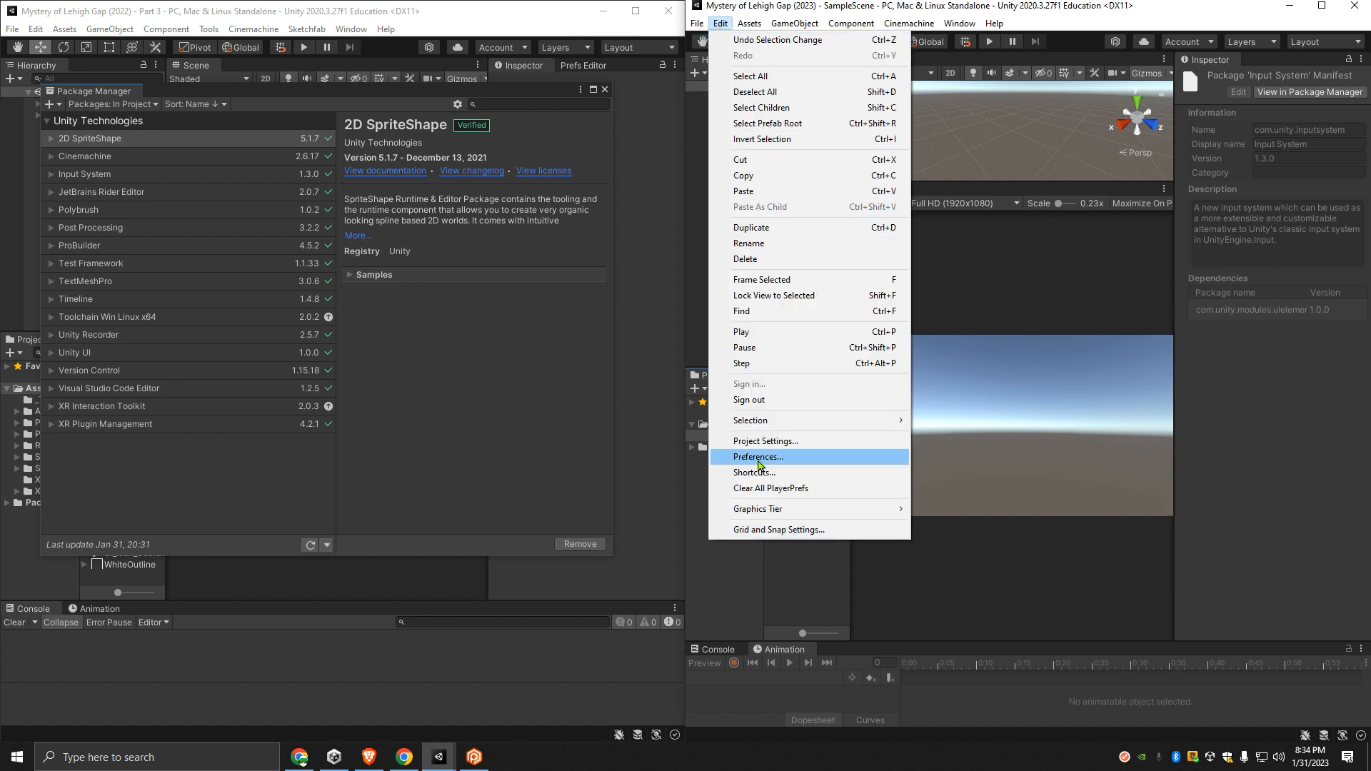
pyautogui.click(771, 441)
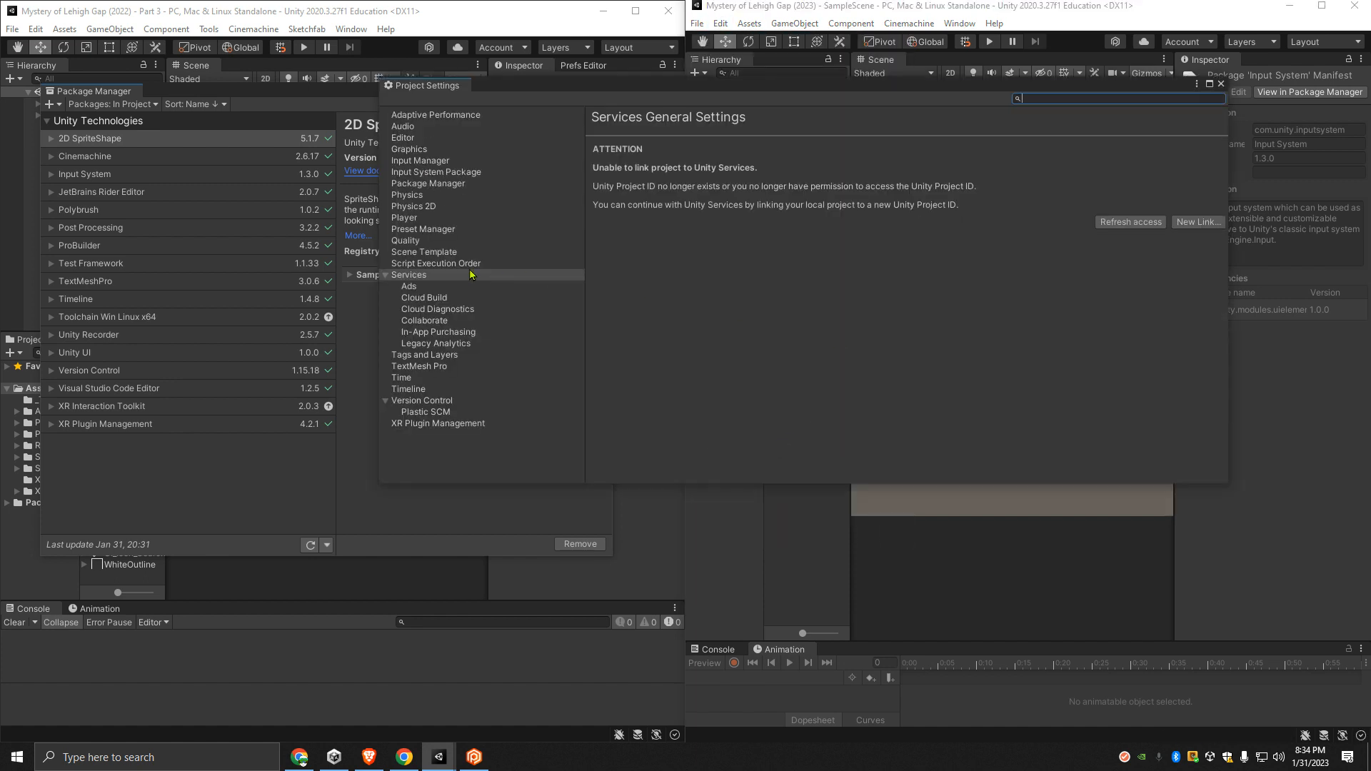
pyautogui.click(419, 163)
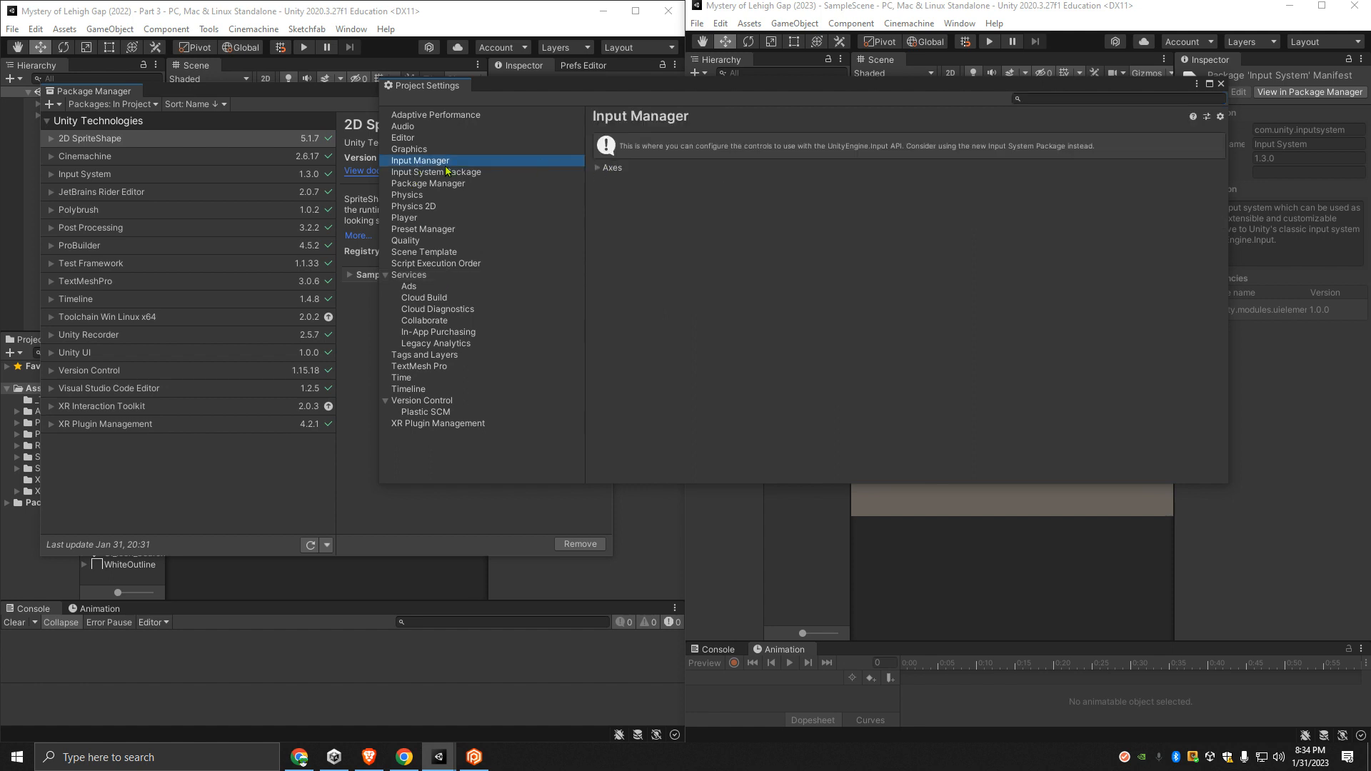
pyautogui.click(444, 173)
pyautogui.scroll(-3, 726, 285)
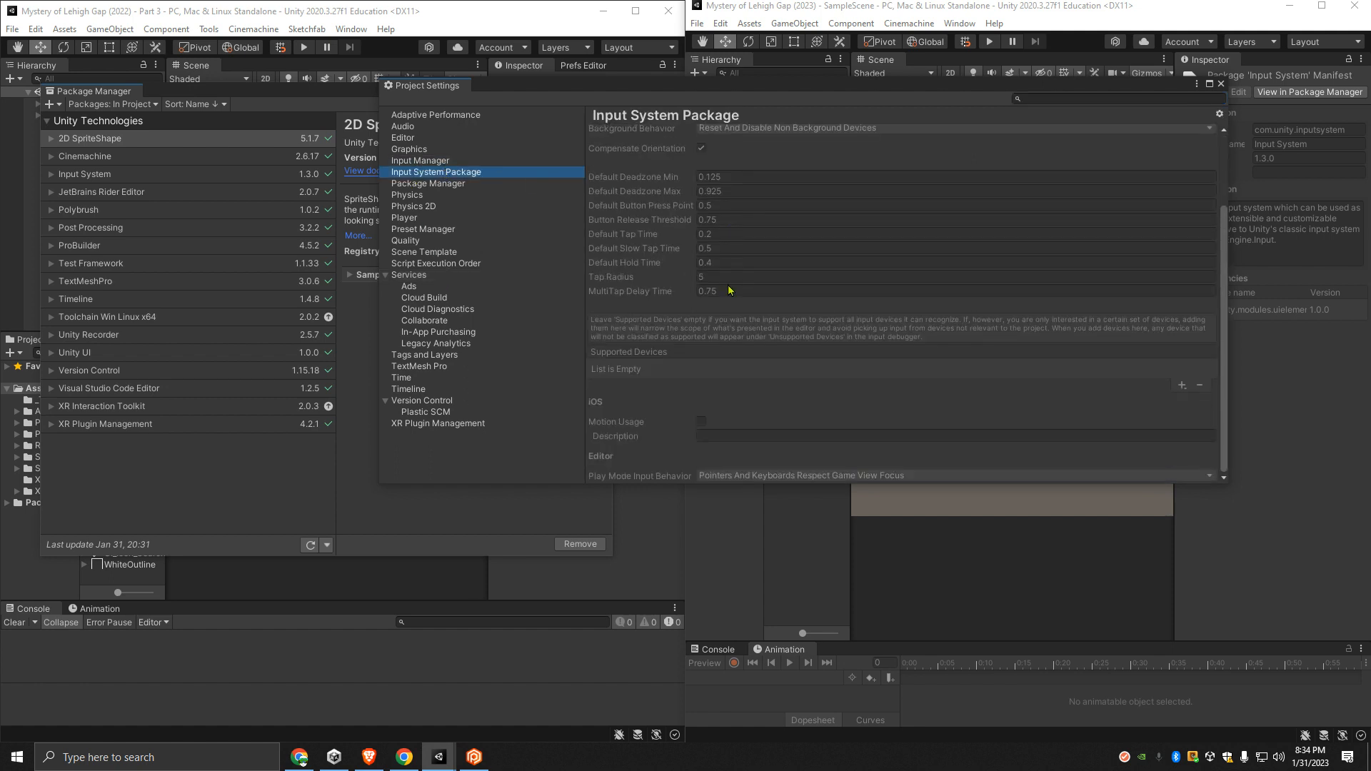
pyautogui.scroll(3, 696, 350)
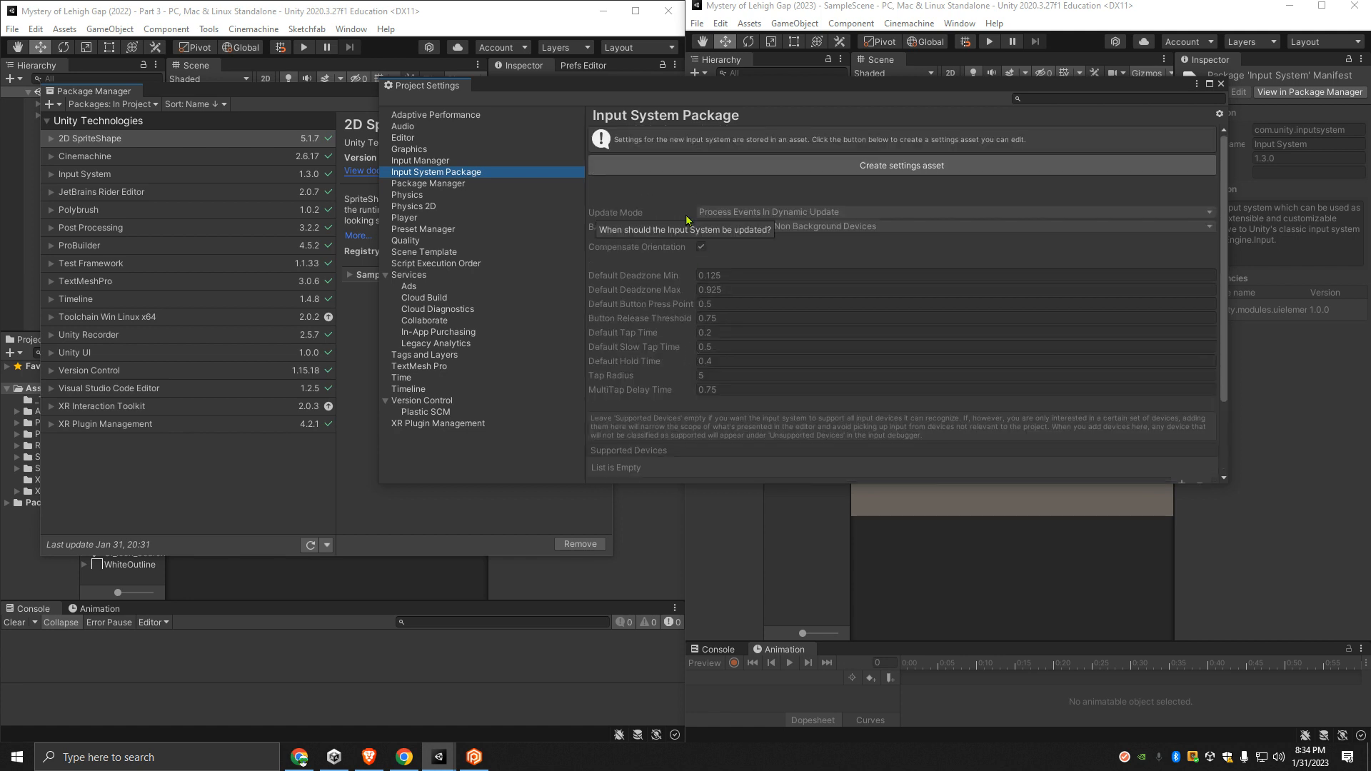
pyautogui.click(432, 162)
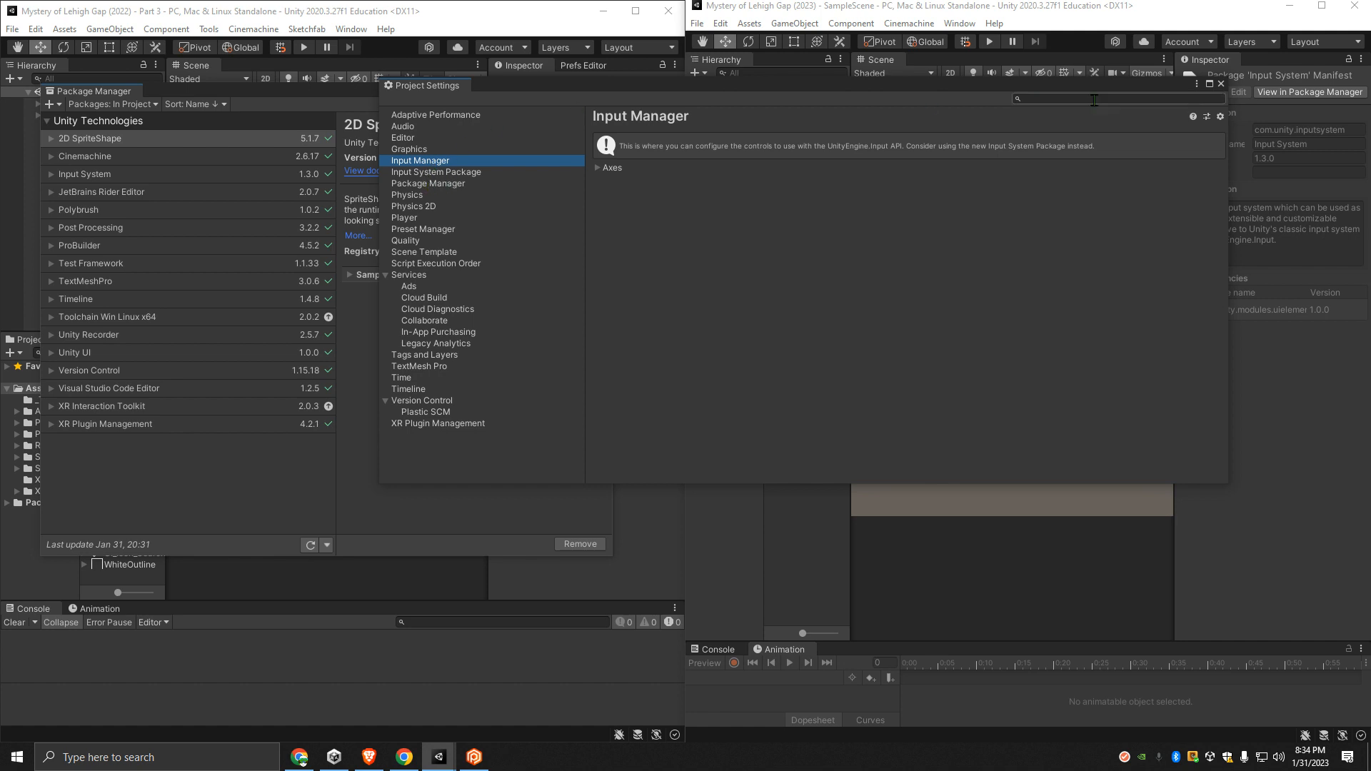
pyautogui.click(1220, 84)
pyautogui.click(717, 24)
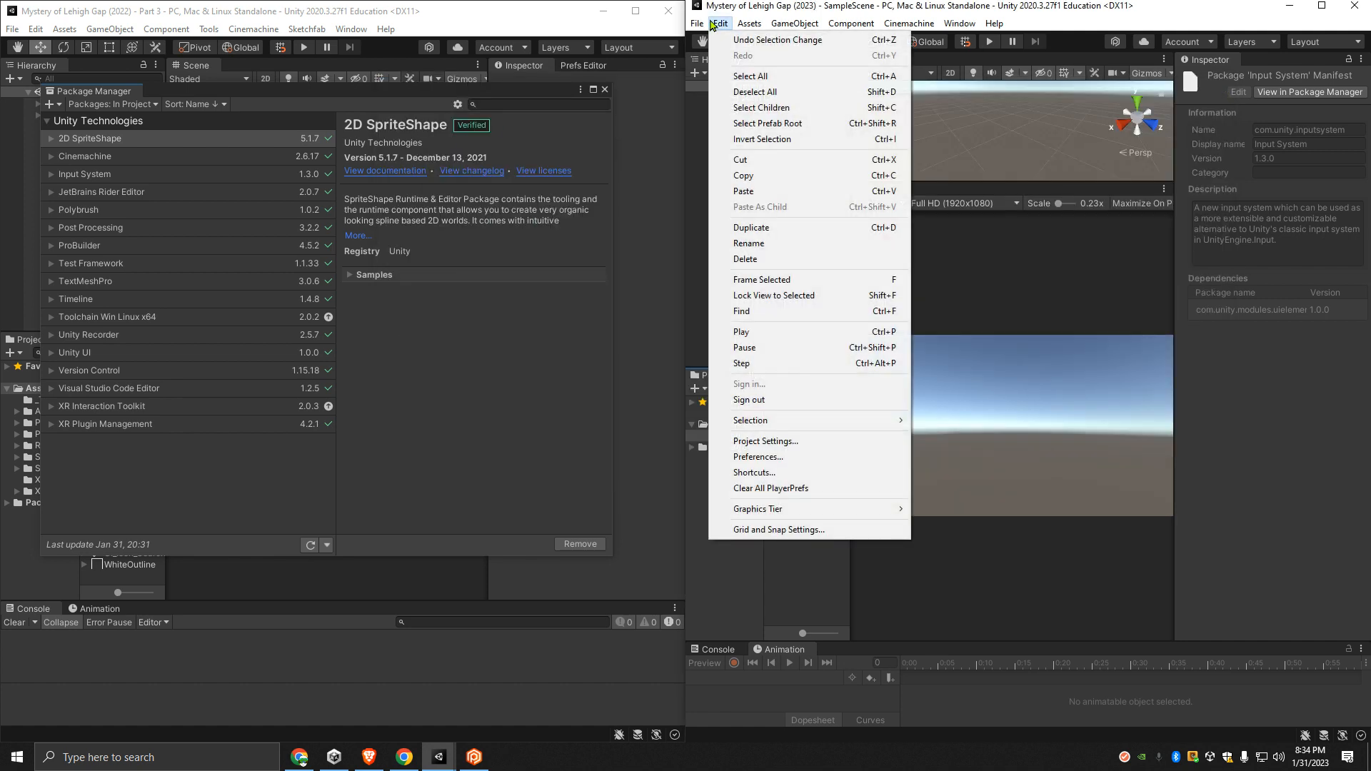
pyautogui.click(768, 443)
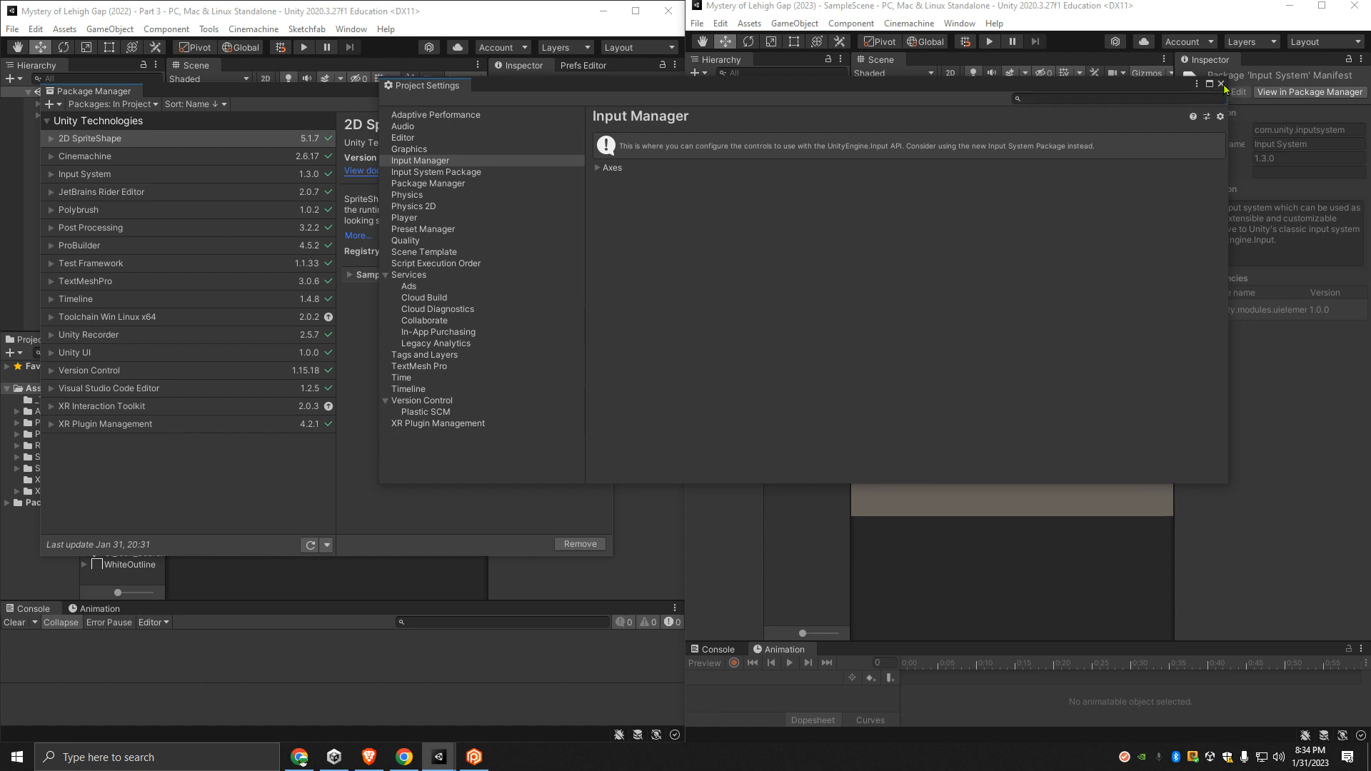
pyautogui.click(1221, 84)
# - Check the General preferences of the 2023 project, including the Interaction Mode options, for an input handling setting
pyautogui.click(720, 23)
pyautogui.click(760, 459)
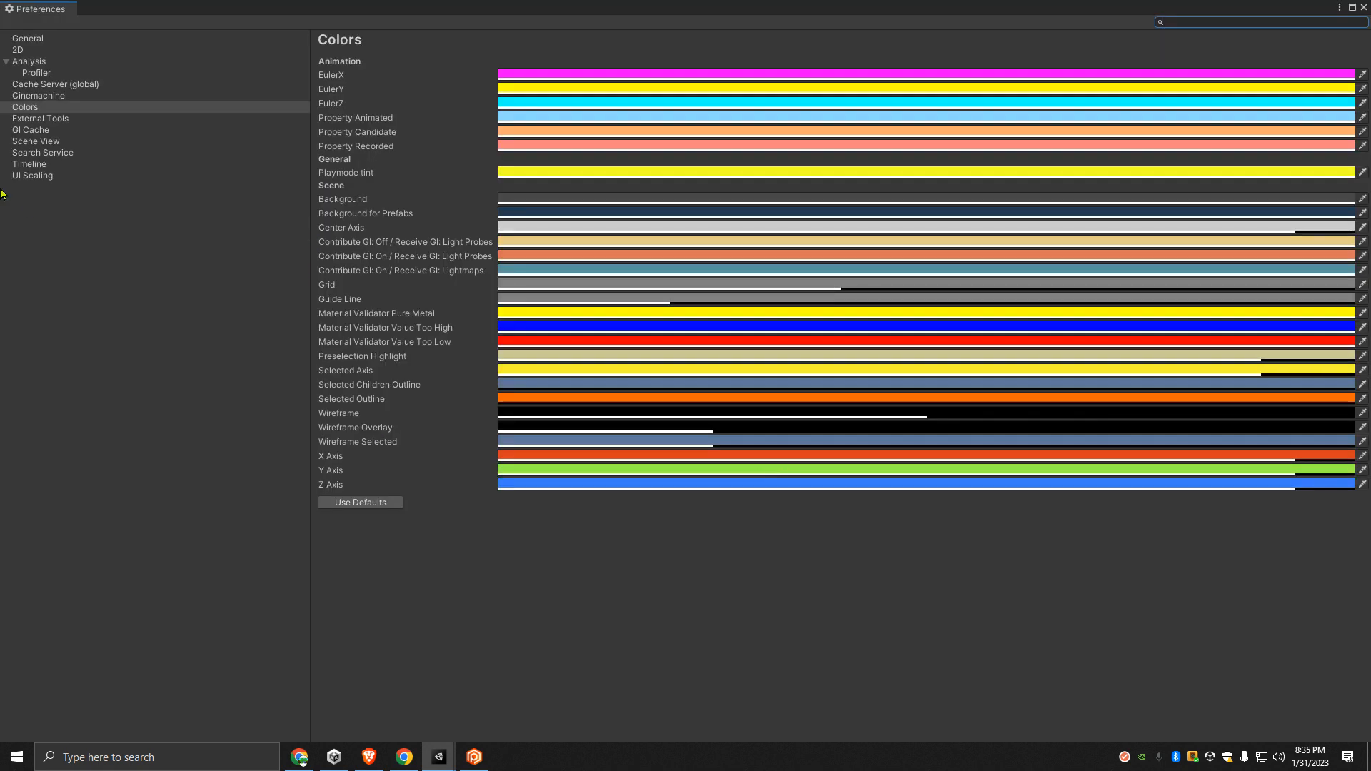
pyautogui.click(36, 39)
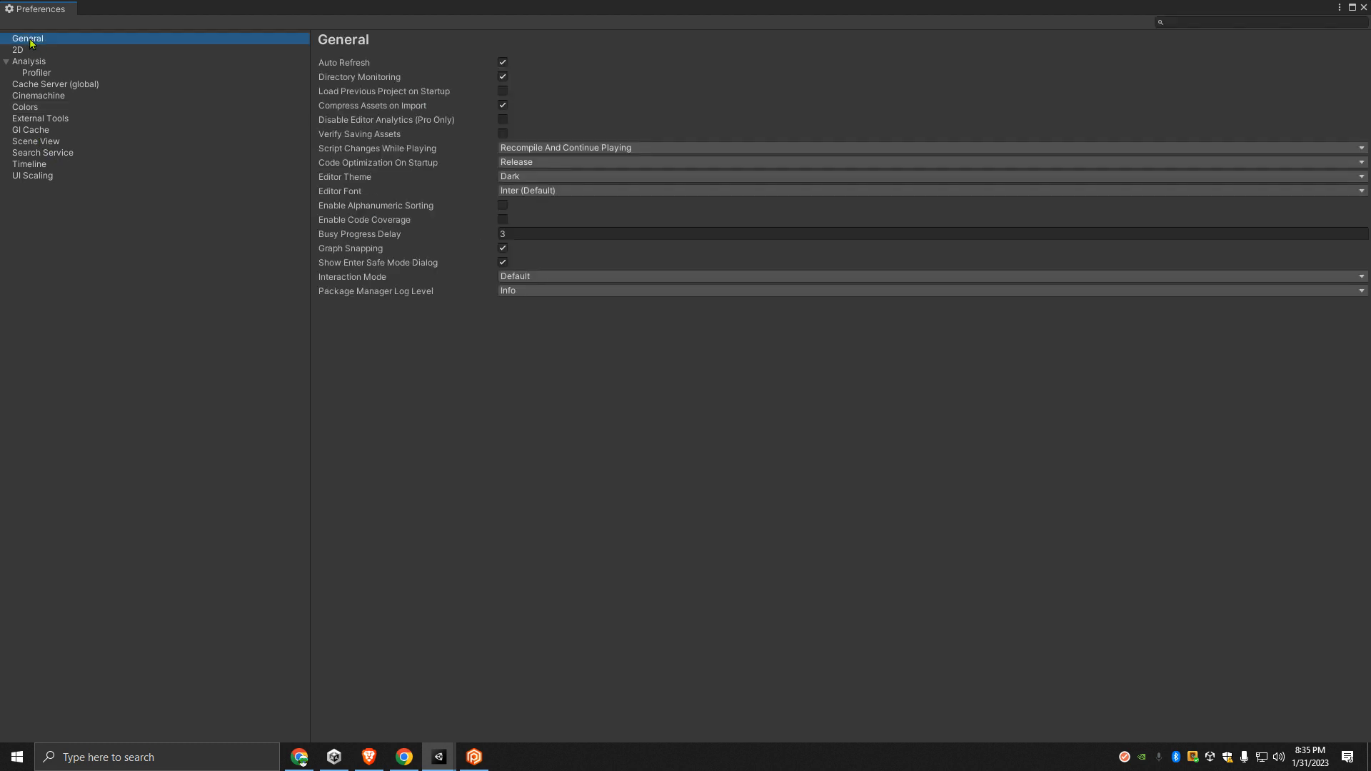
pyautogui.click(546, 278)
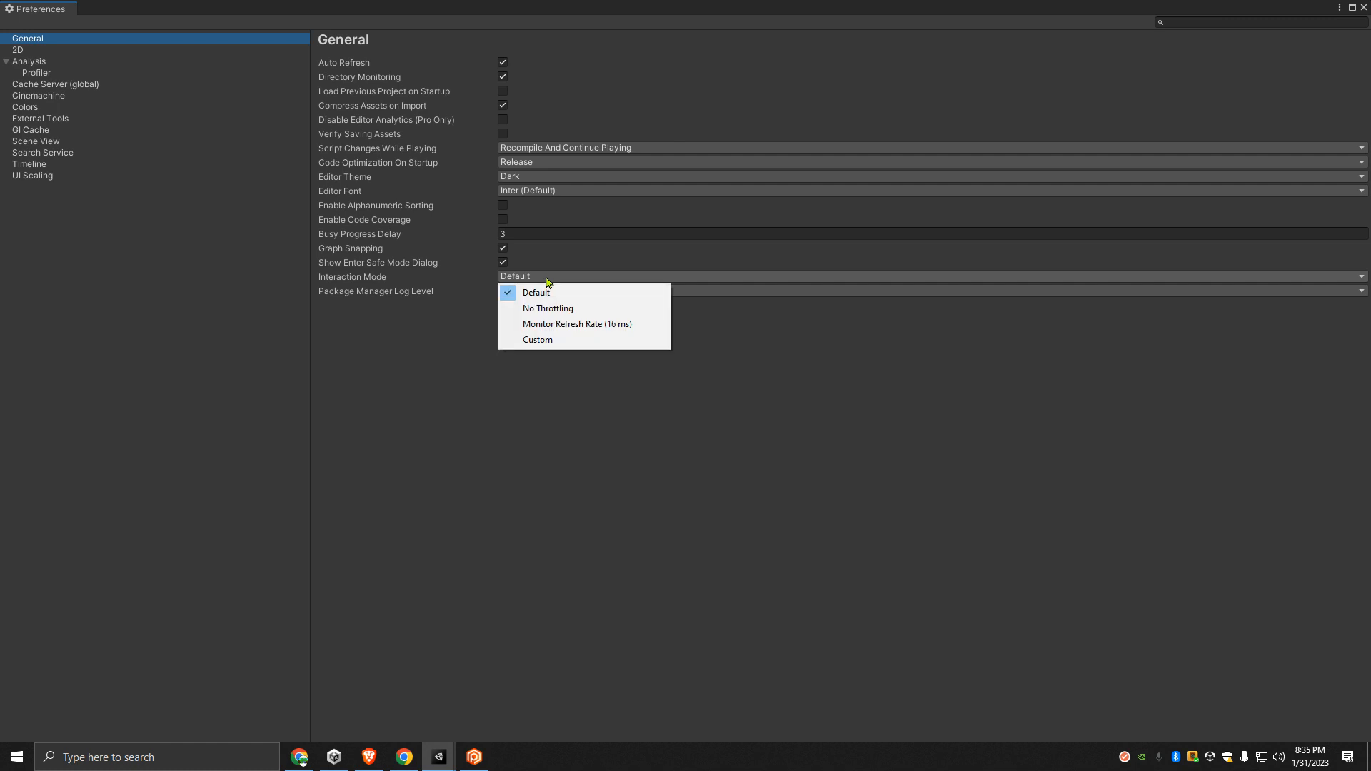
pyautogui.click(557, 276)
pyautogui.click(411, 305)
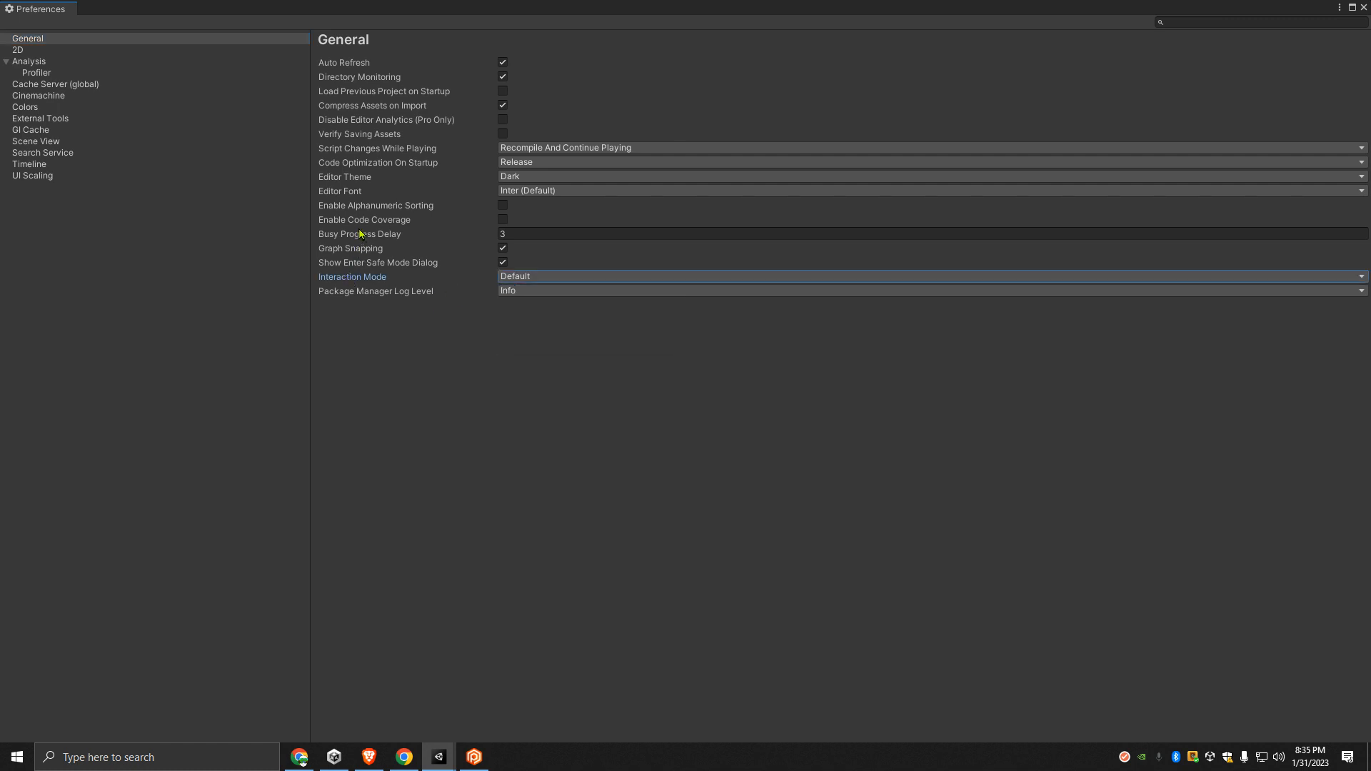
pyautogui.moveTo(361, 235)
pyautogui.click(29, 40)
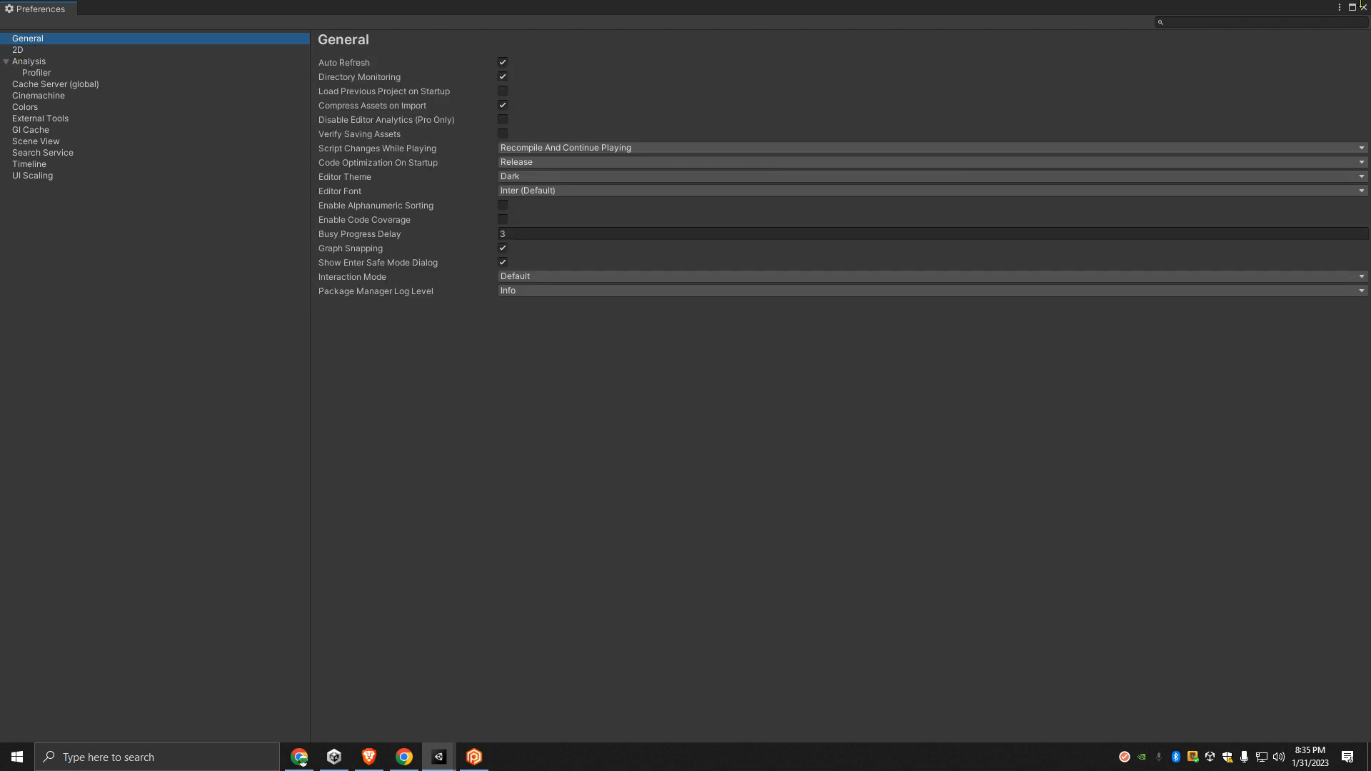
pyautogui.click(1363, 7)
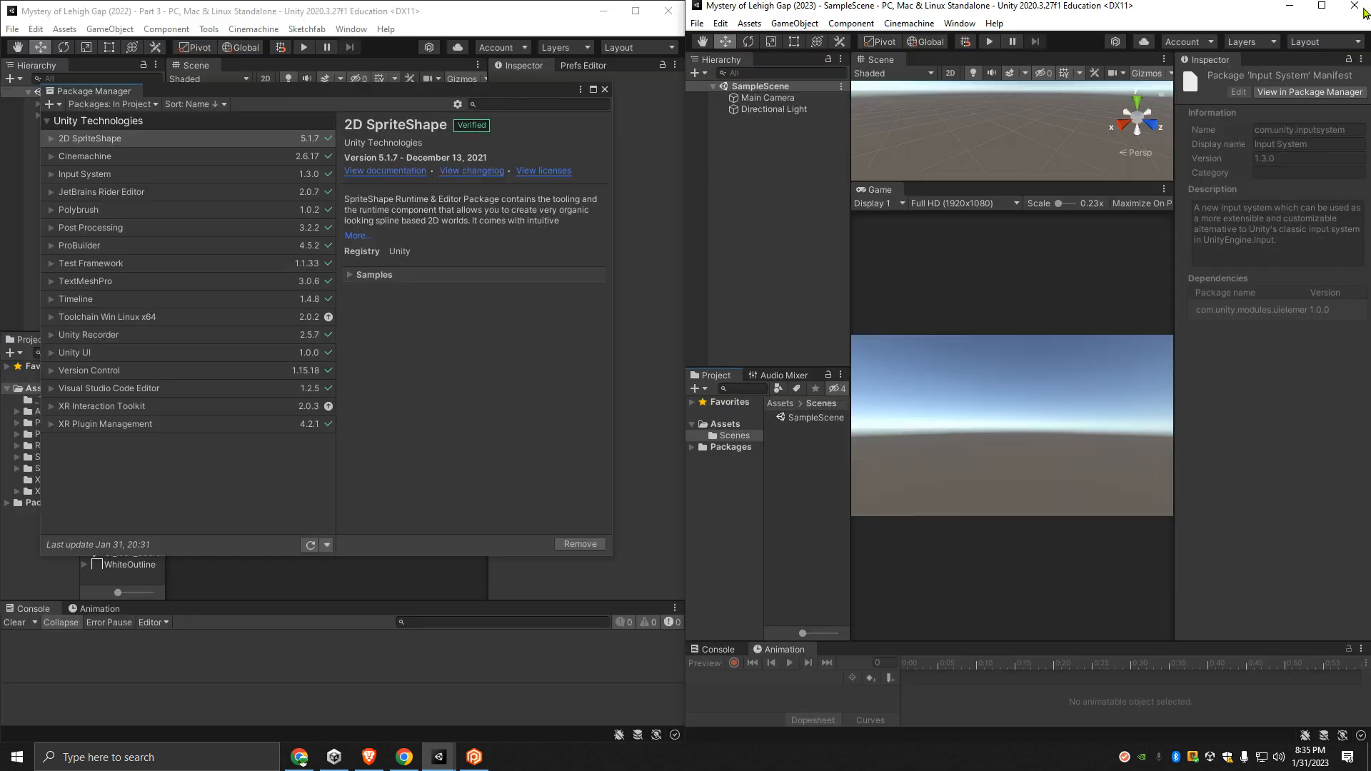
# - Open the 2023 project's Build Settings and look through its Player, XR Plugin Management and Version Control settings
pyautogui.click(697, 23)
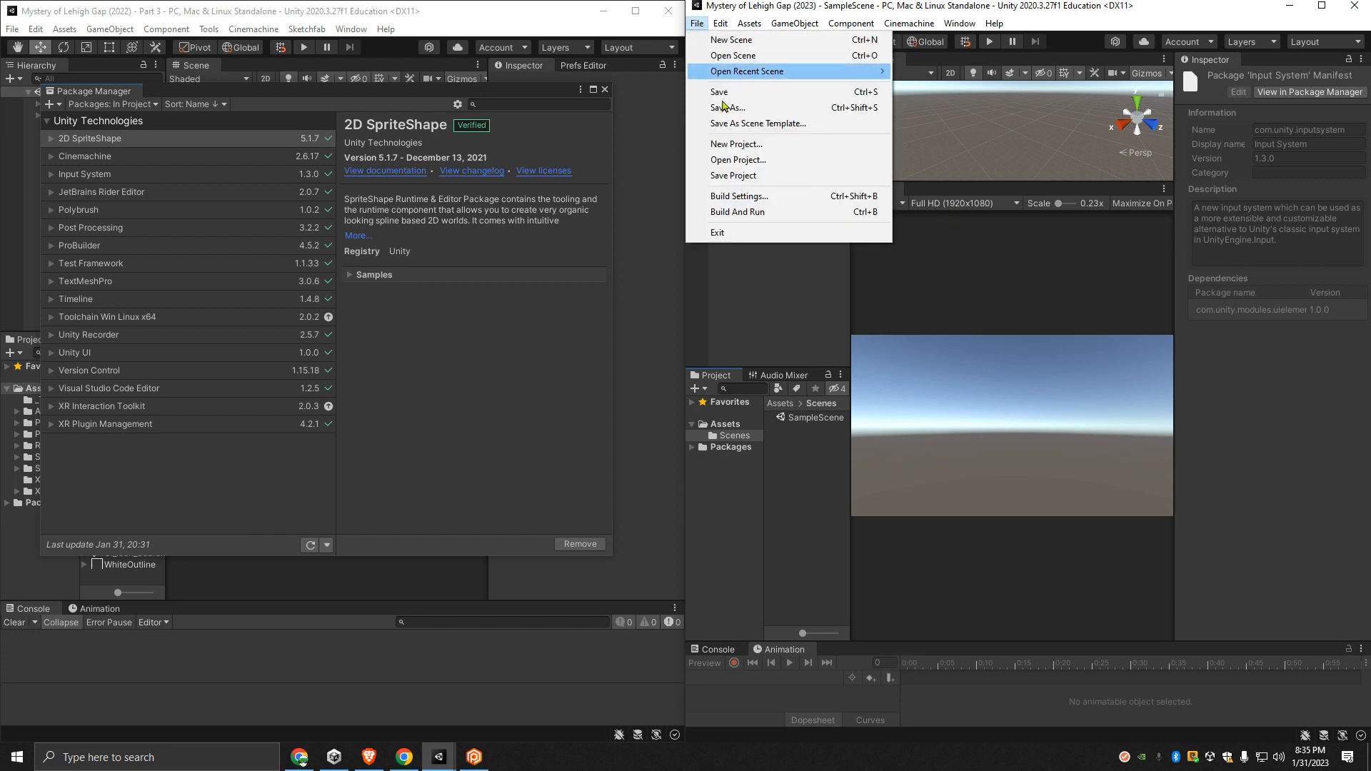
pyautogui.click(762, 200)
pyautogui.click(428, 590)
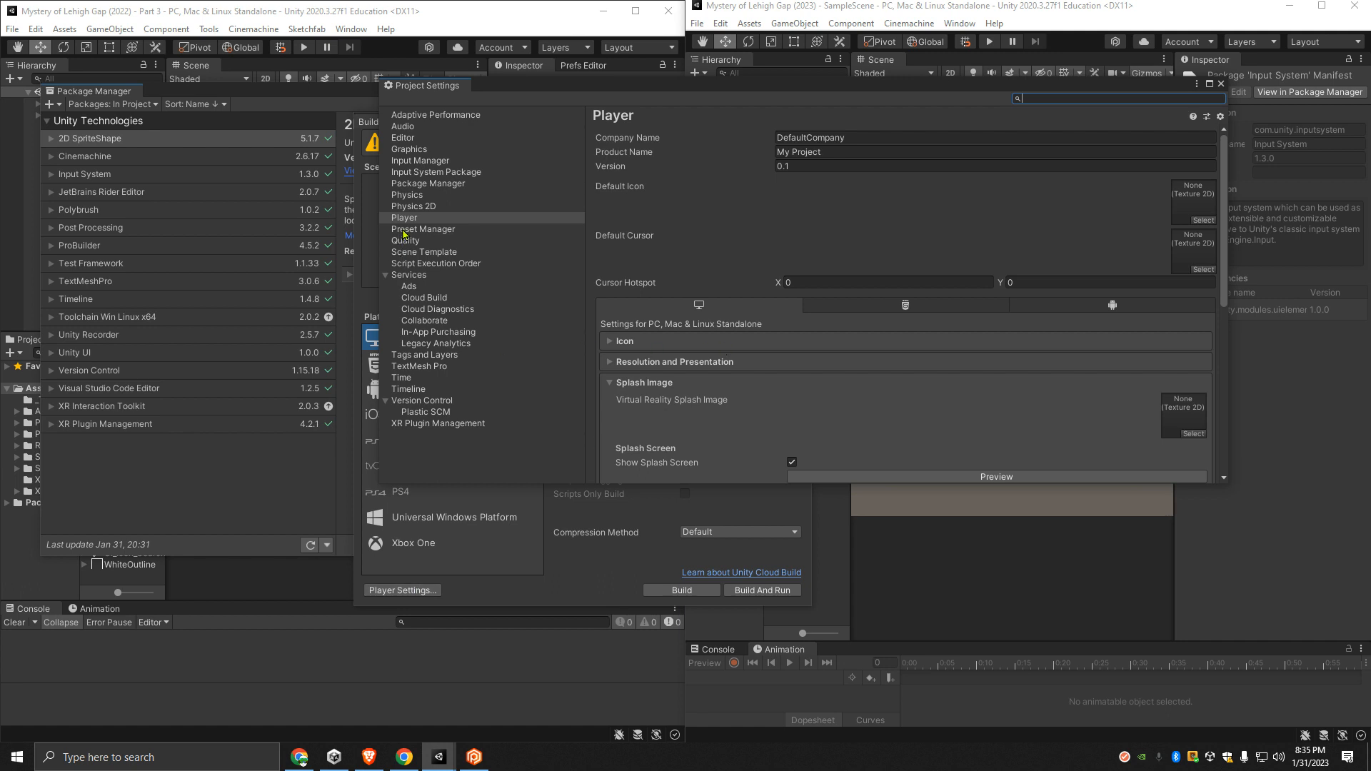
pyautogui.scroll(-5, 700, 345)
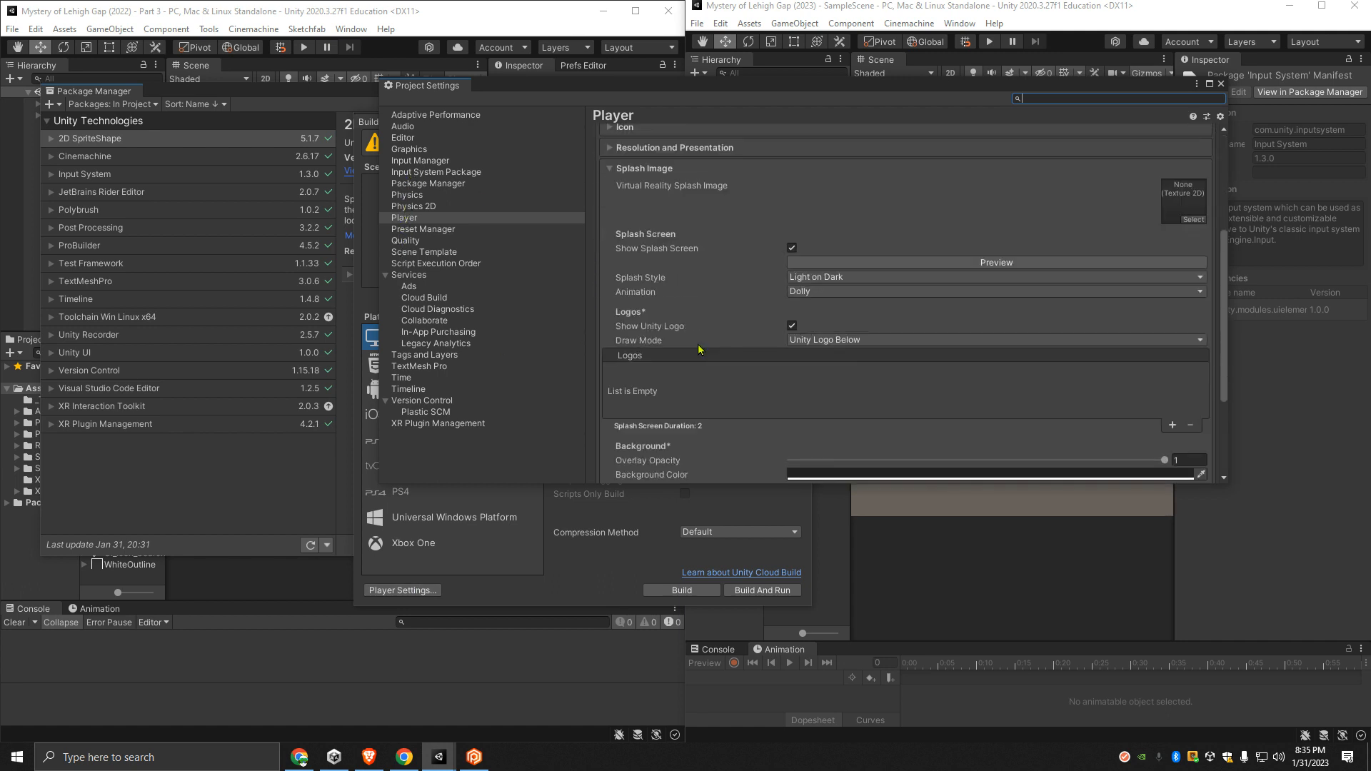
pyautogui.scroll(-4, 703, 357)
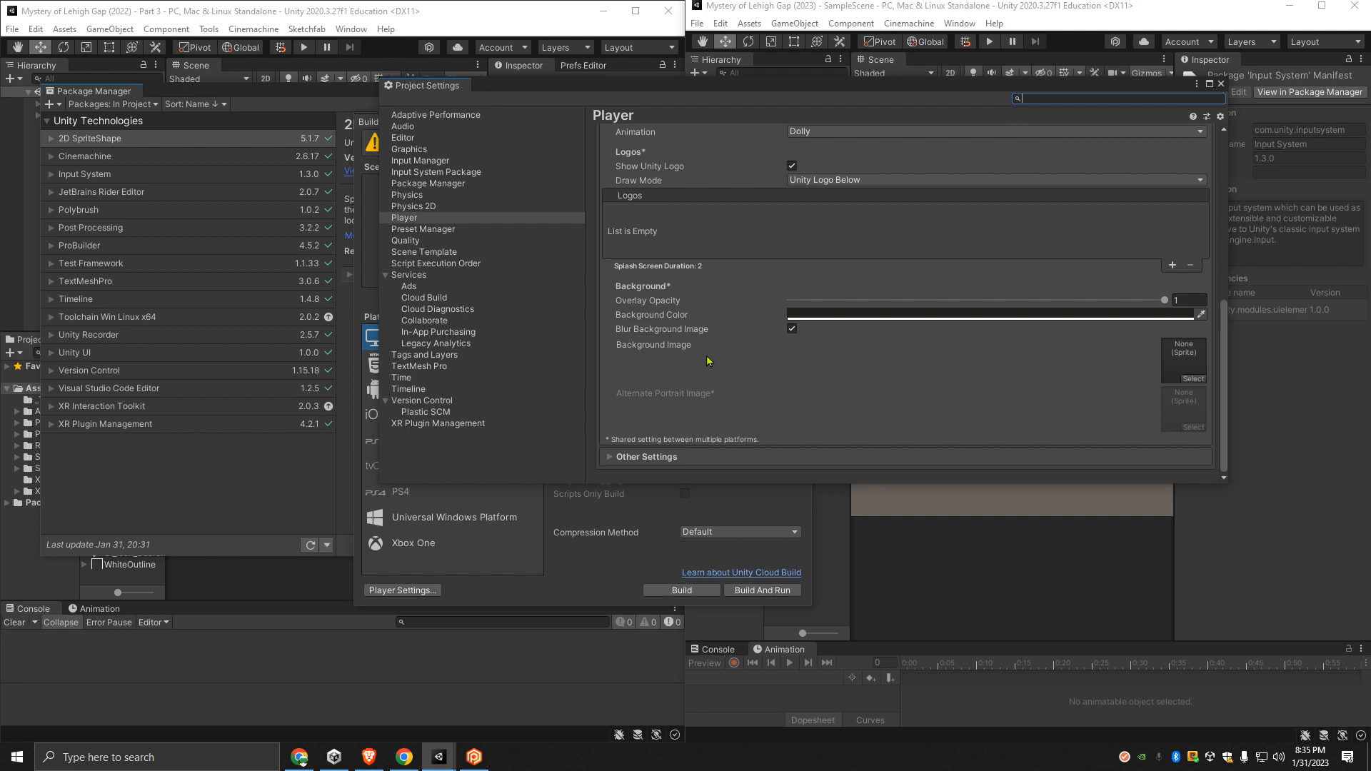
pyautogui.click(422, 424)
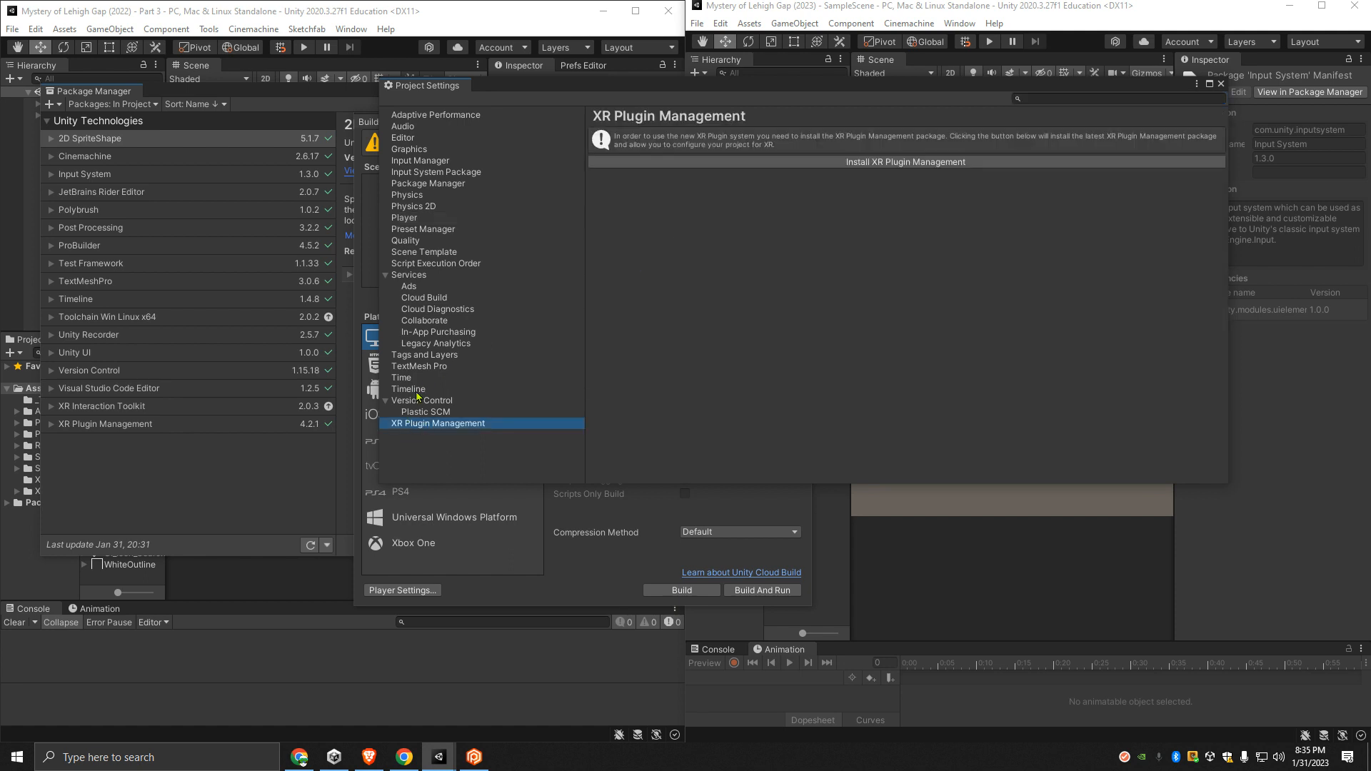
pyautogui.click(410, 400)
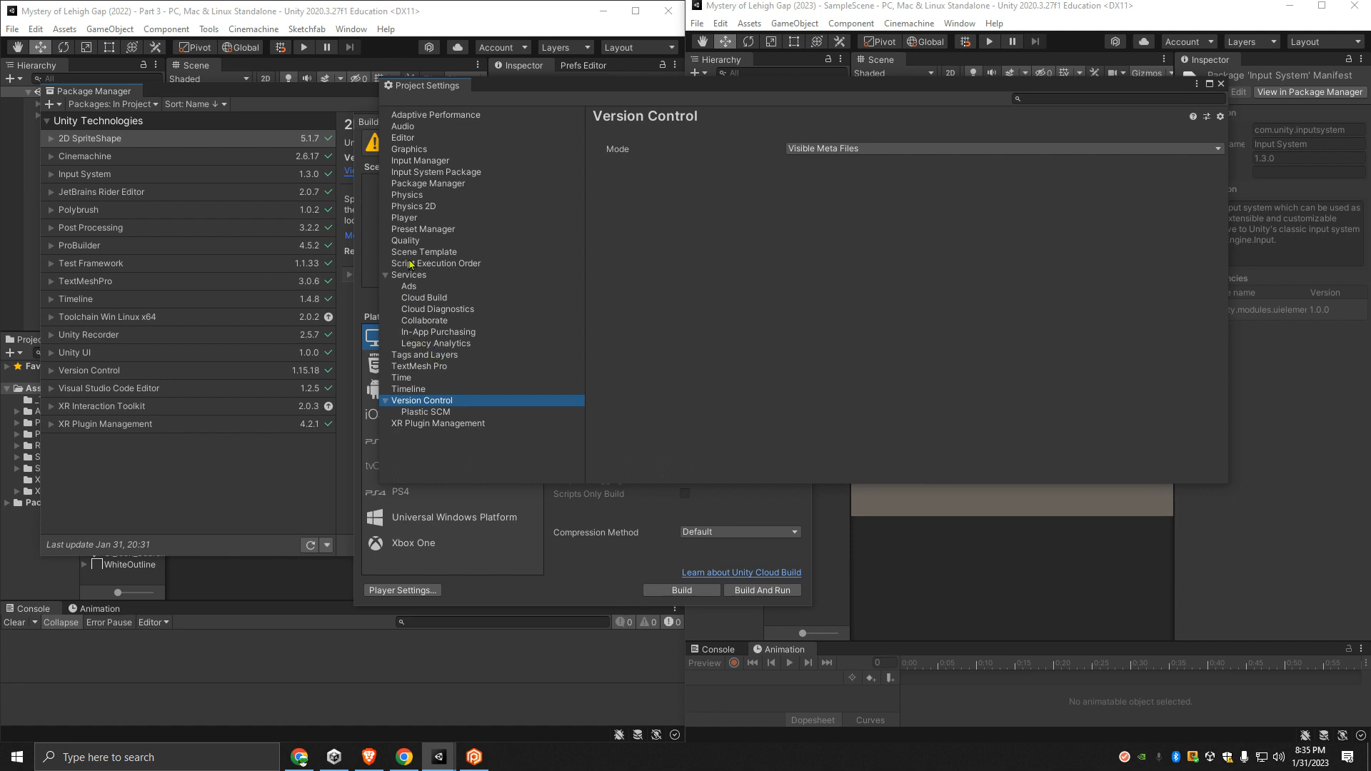
# - Set Active Input Handling to Both in the Player's Other Settings and apply the change with an editor restart
pyautogui.click(404, 218)
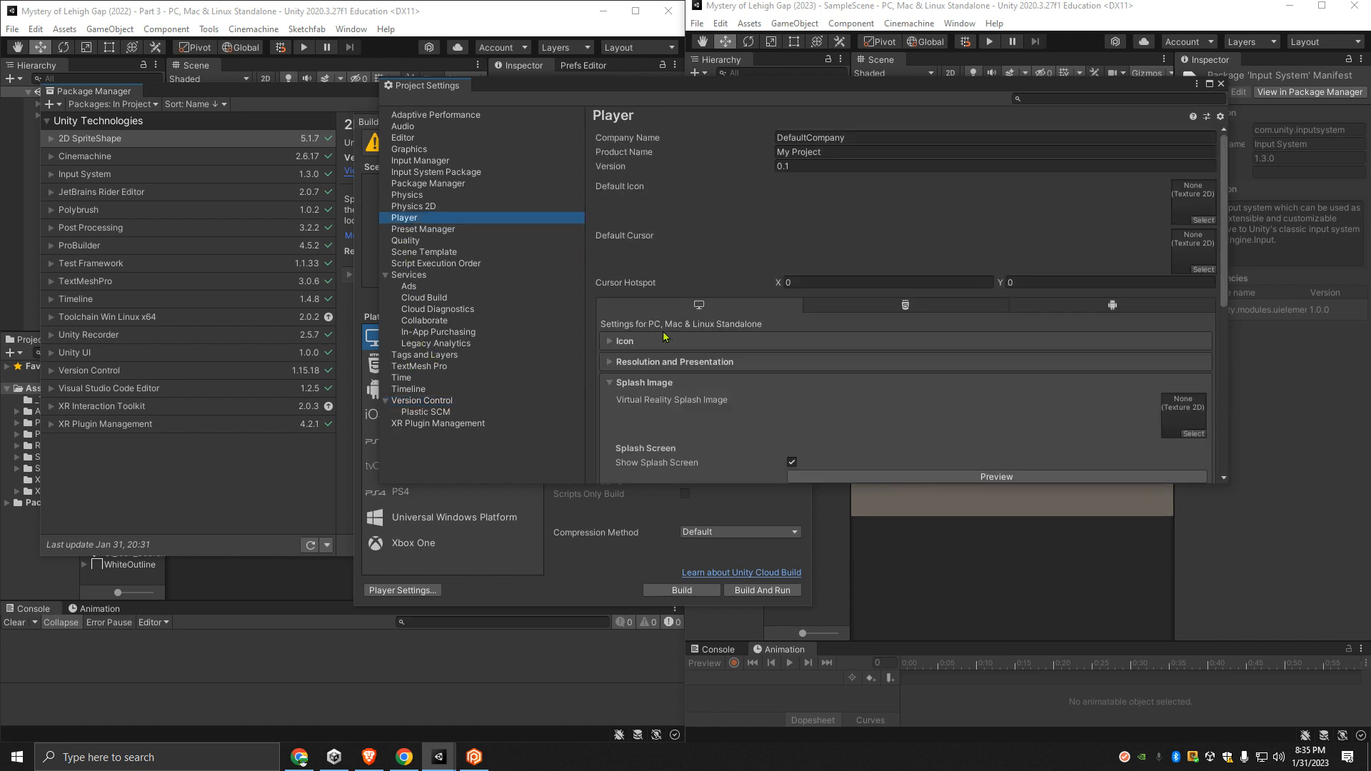
pyautogui.scroll(-10, 664, 336)
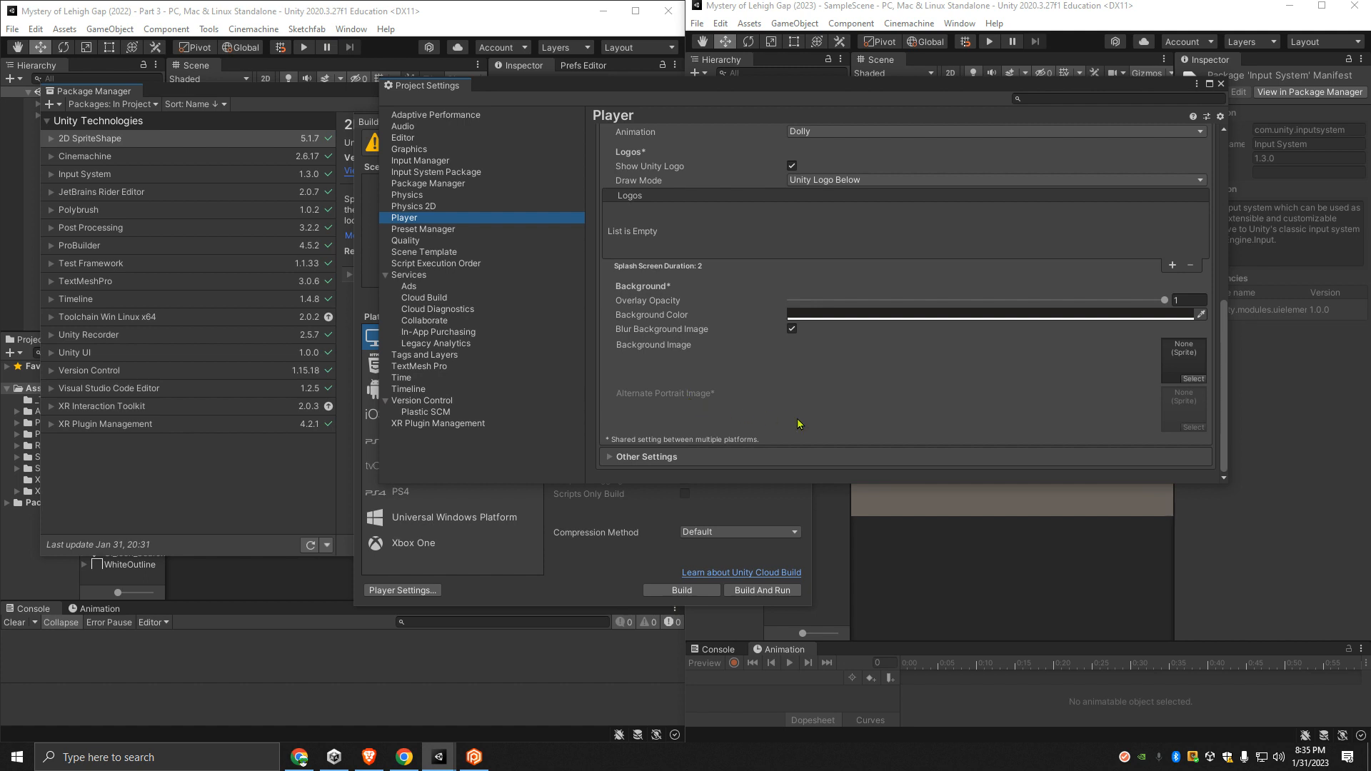
pyautogui.click(610, 457)
pyautogui.scroll(-10, 783, 409)
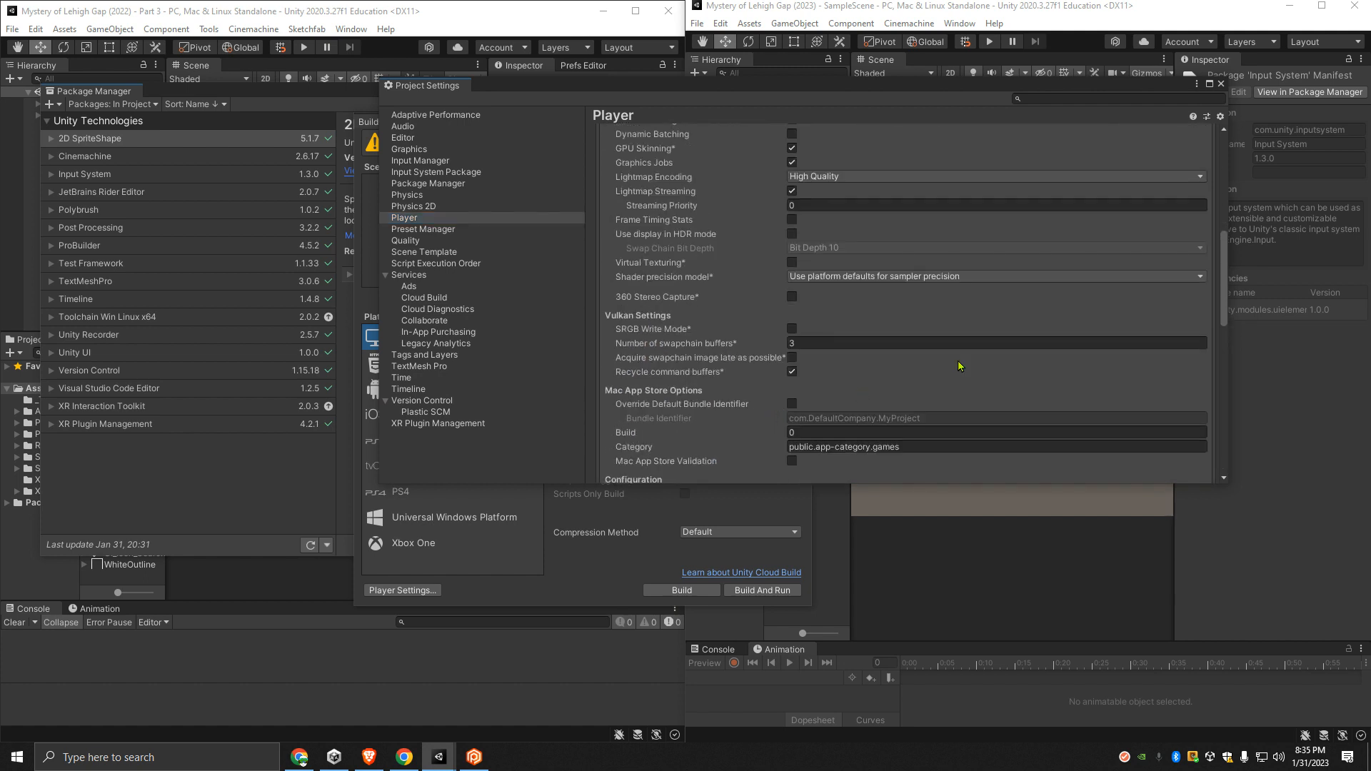
pyautogui.scroll(-3, 958, 359)
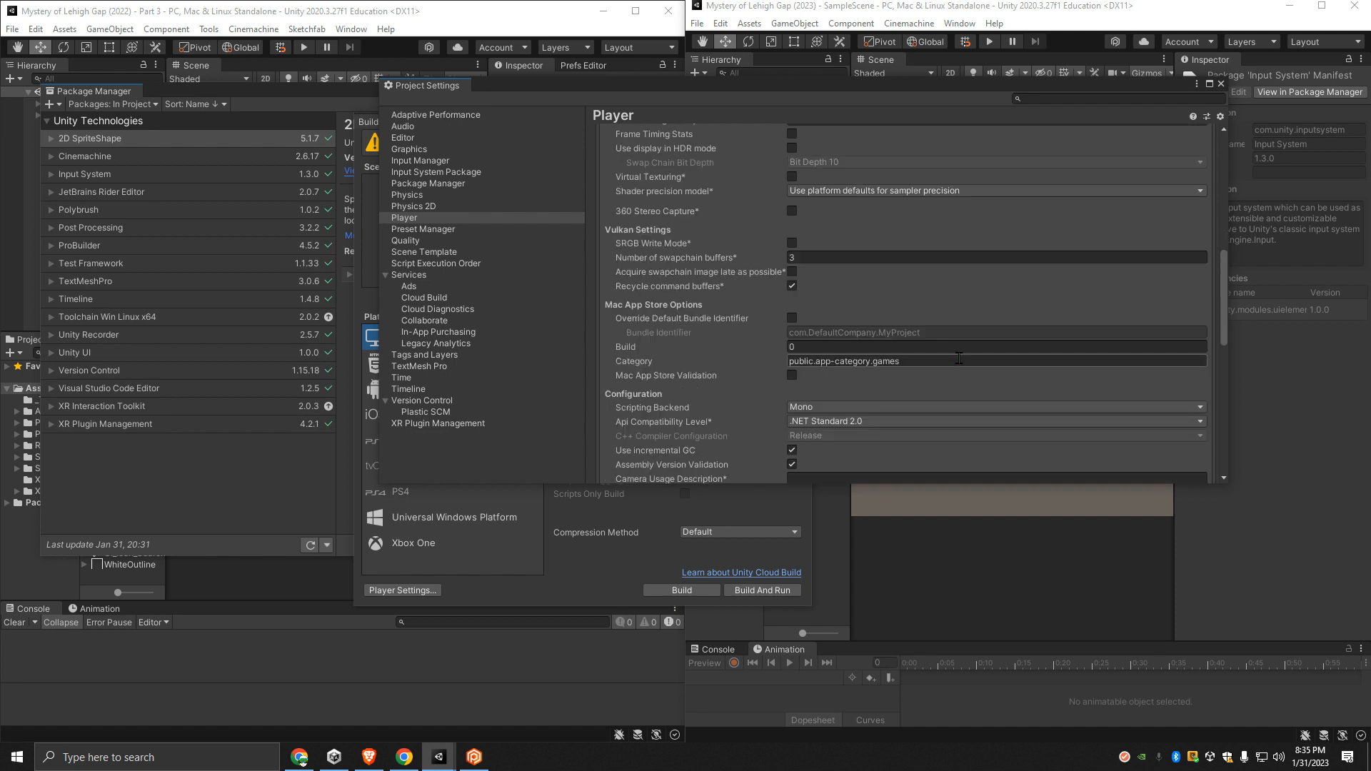
pyautogui.scroll(-2, 958, 358)
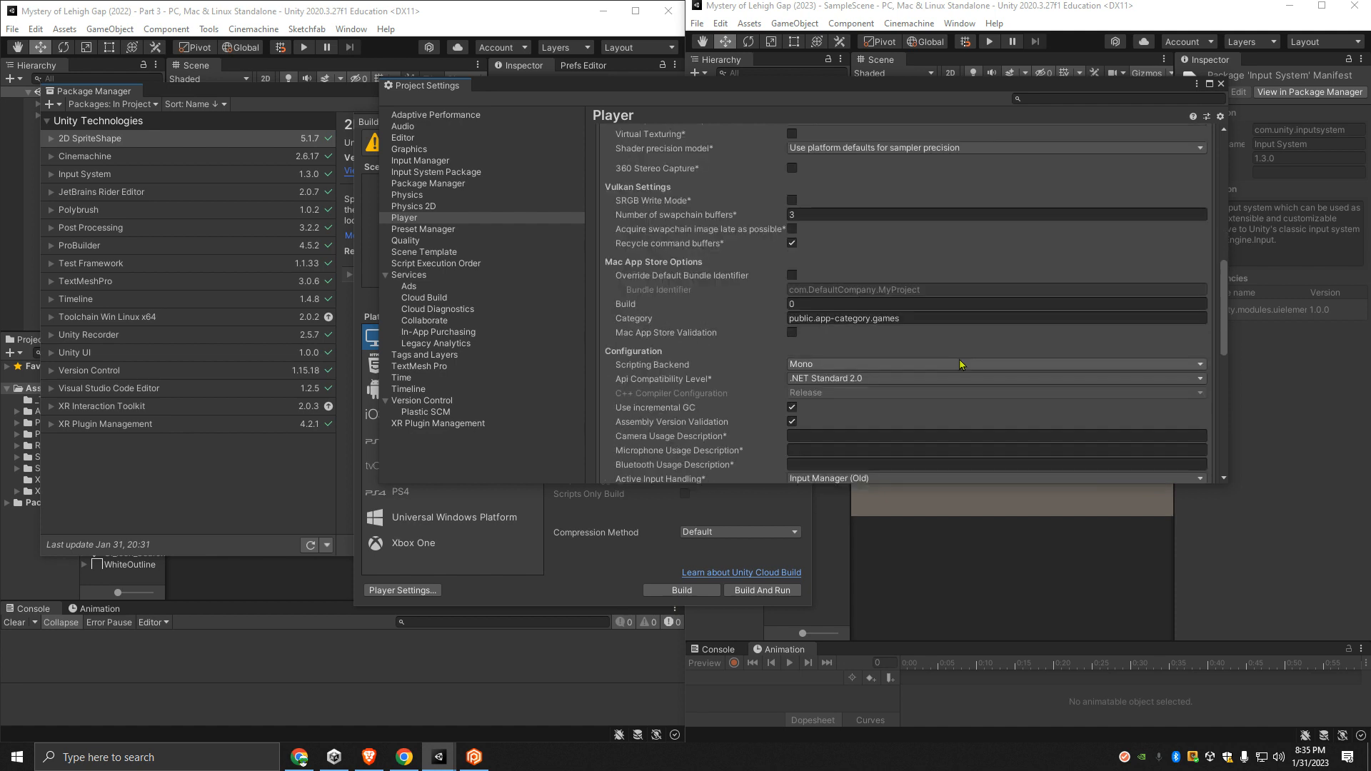
pyautogui.scroll(-2, 959, 364)
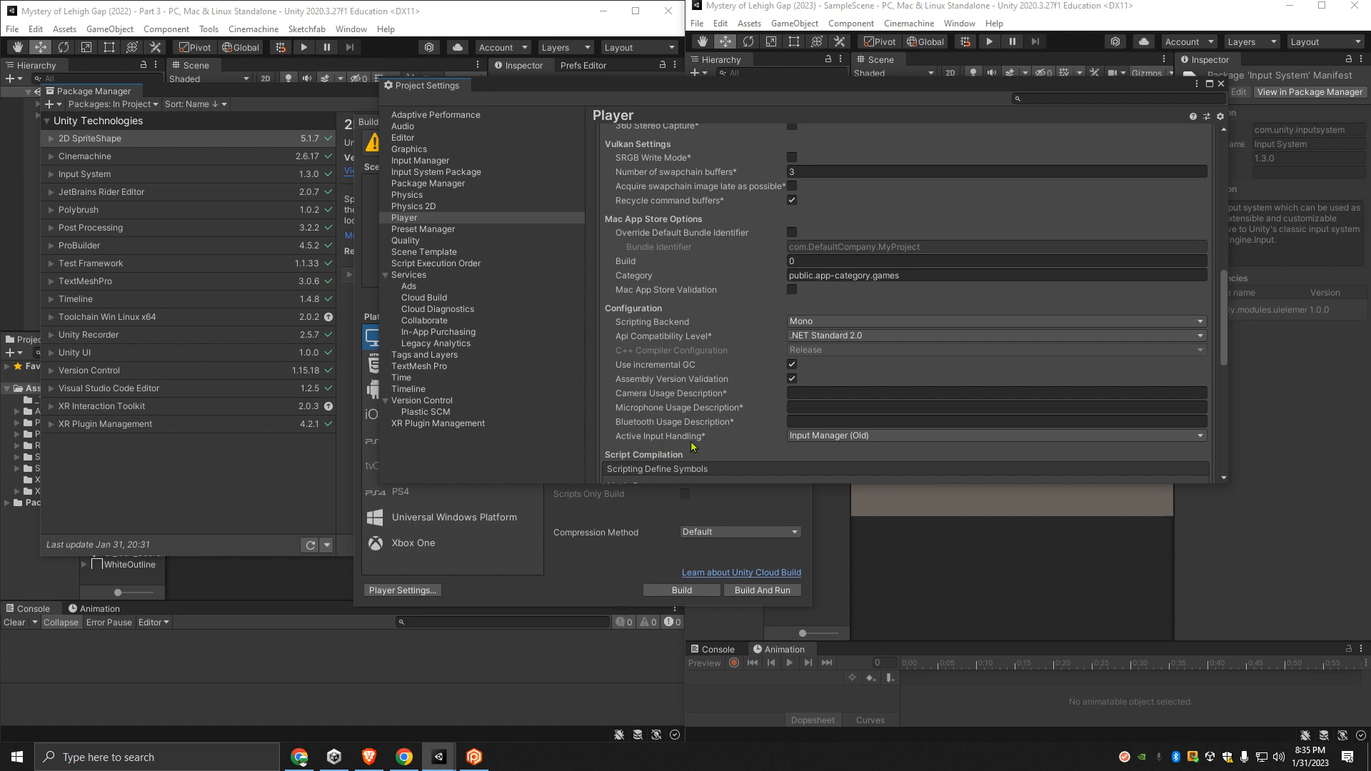
pyautogui.click(890, 438)
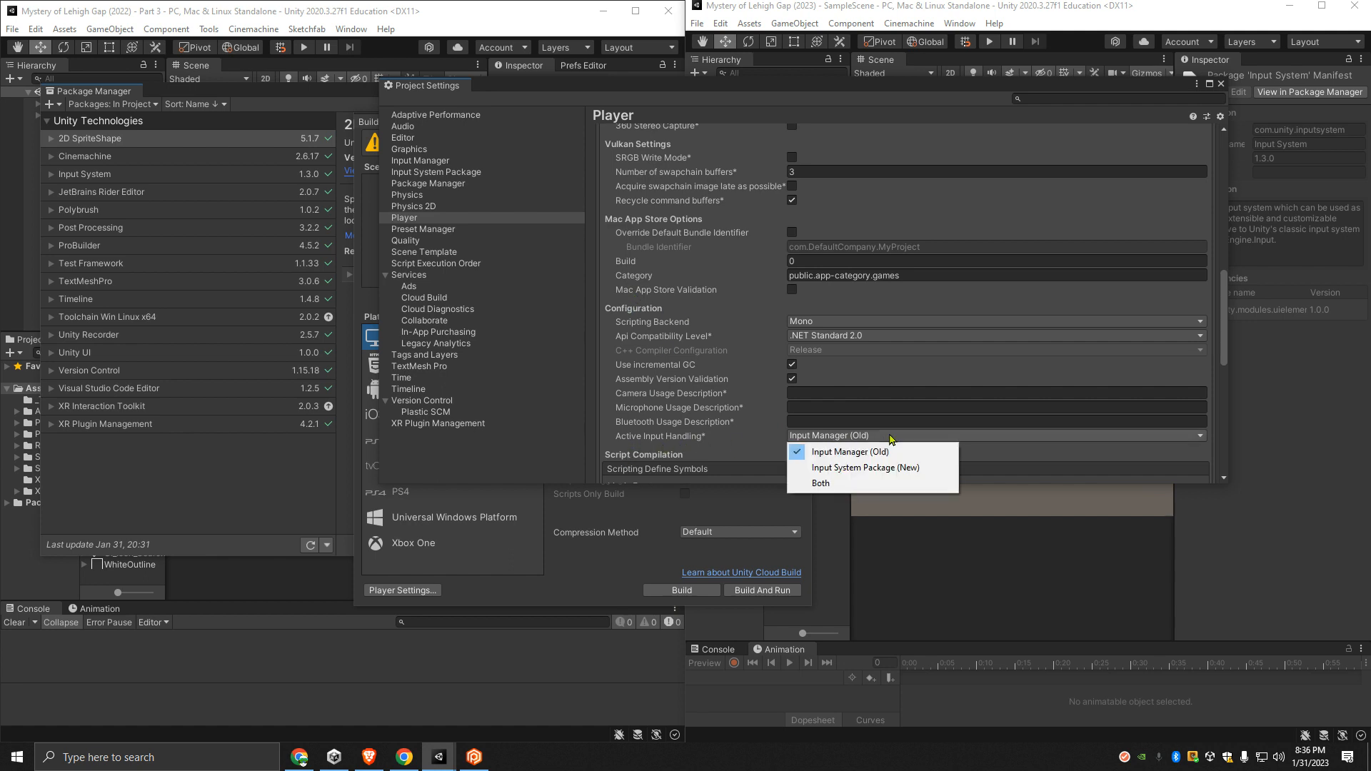
pyautogui.click(821, 482)
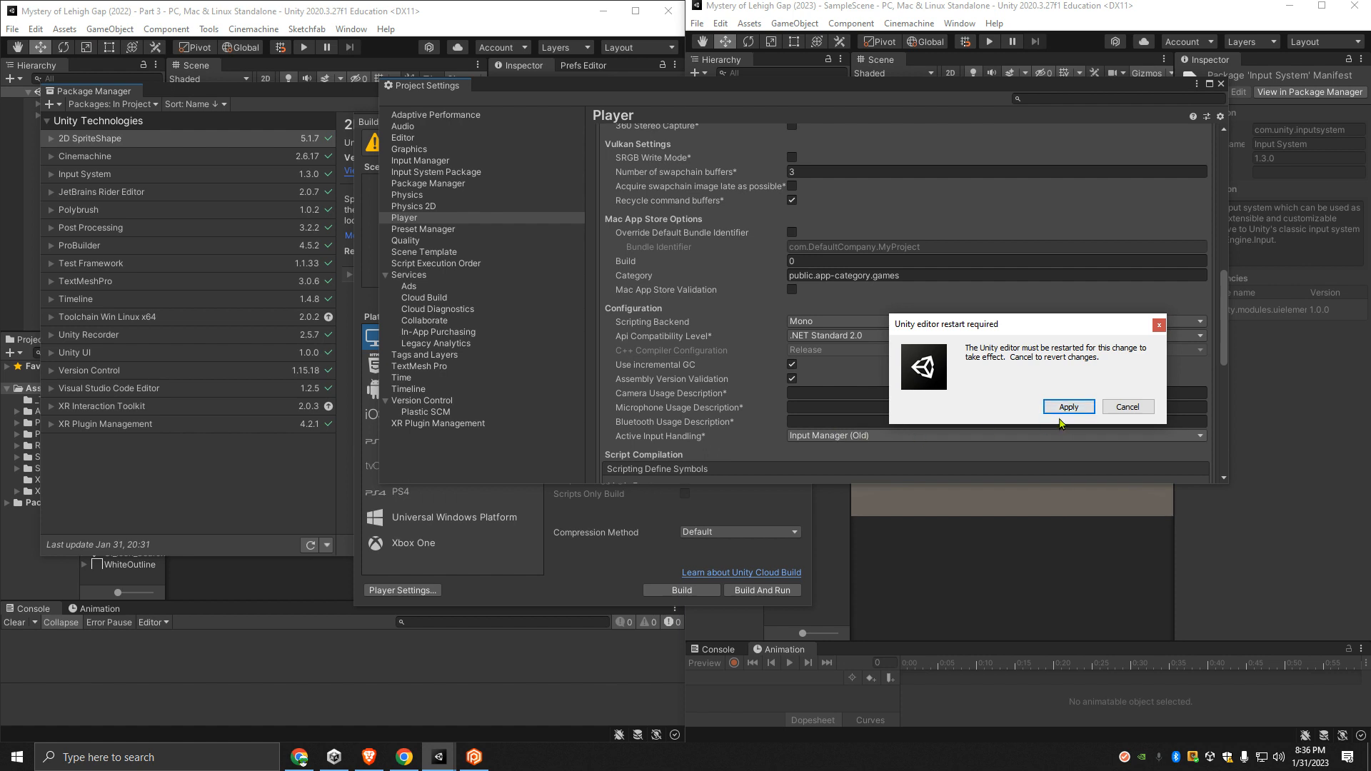
pyautogui.click(1071, 412)
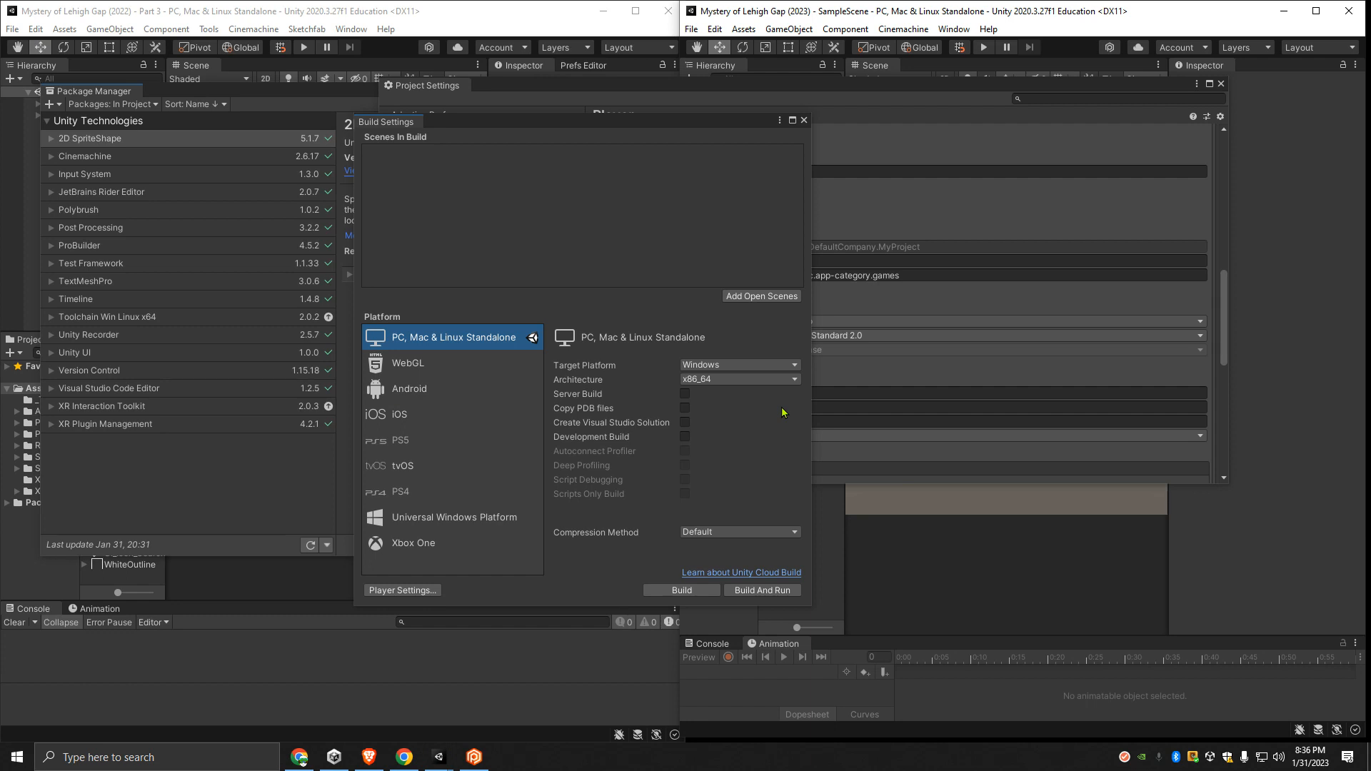
# - Close the 2023 project's Build Settings and Project Settings, and list its in-project packages in the Package Manager
pyautogui.click(803, 122)
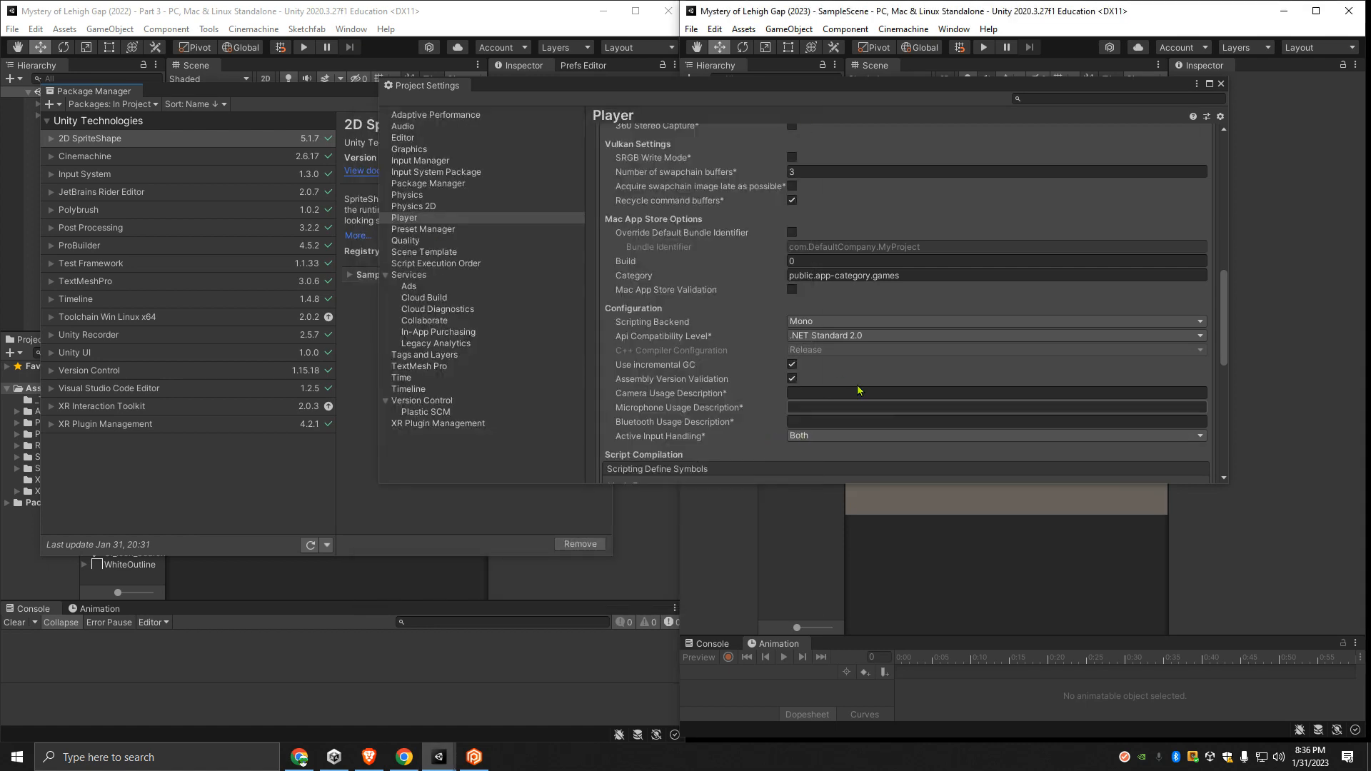
pyautogui.click(1219, 84)
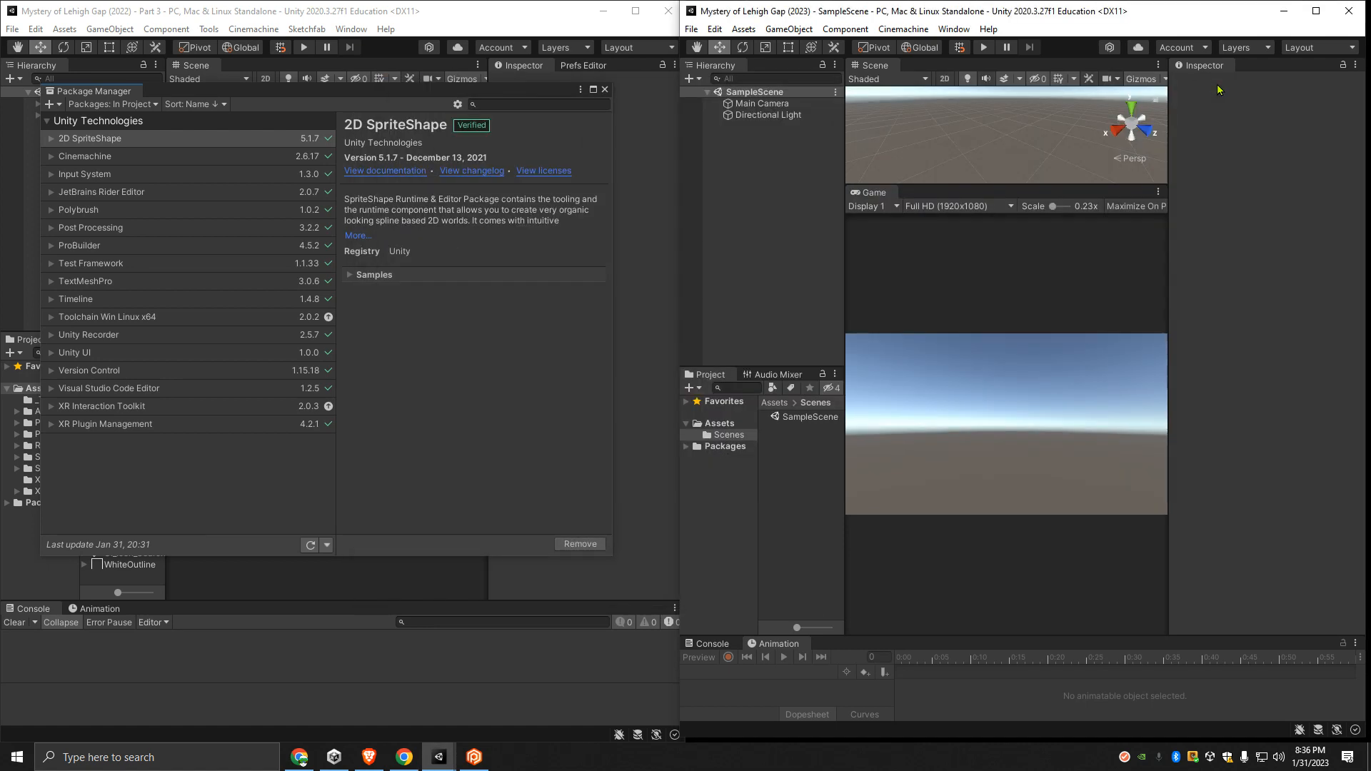
pyautogui.click(903, 28)
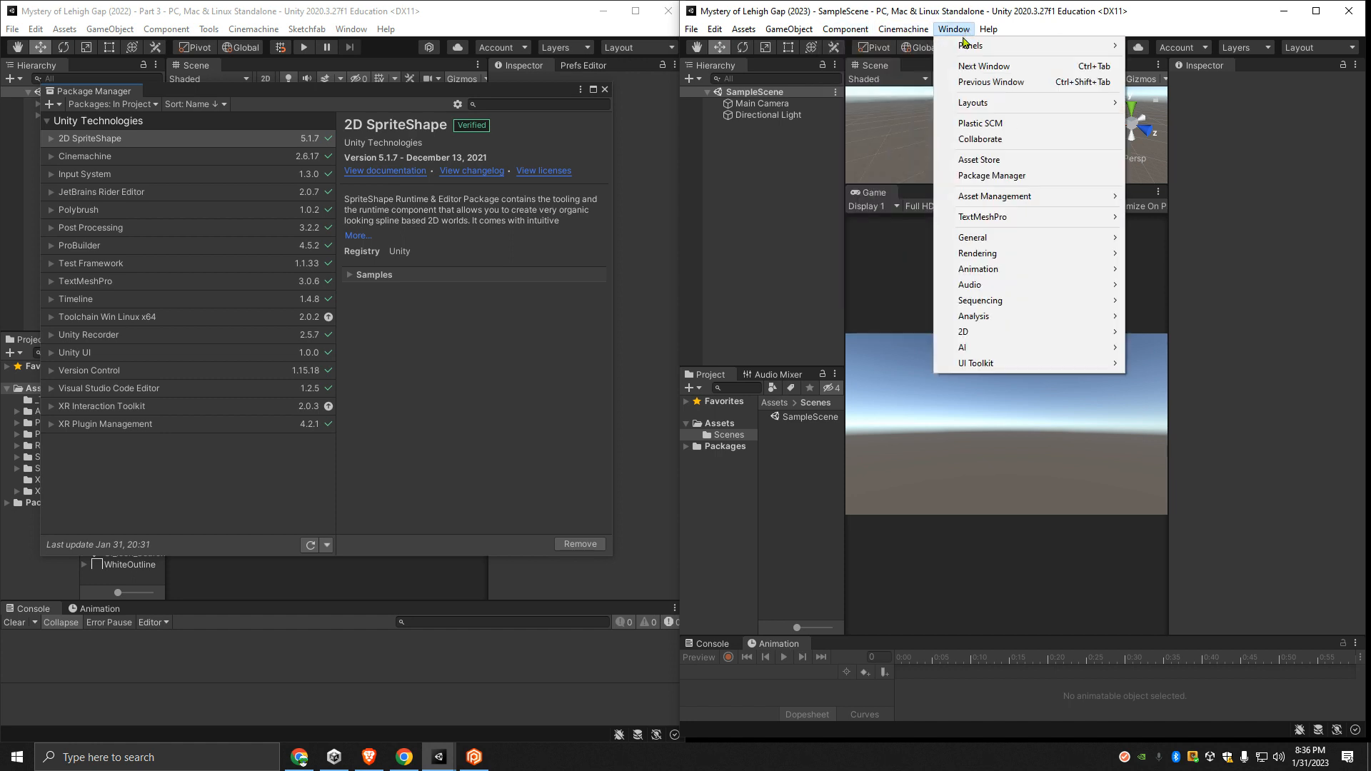
pyautogui.click(992, 175)
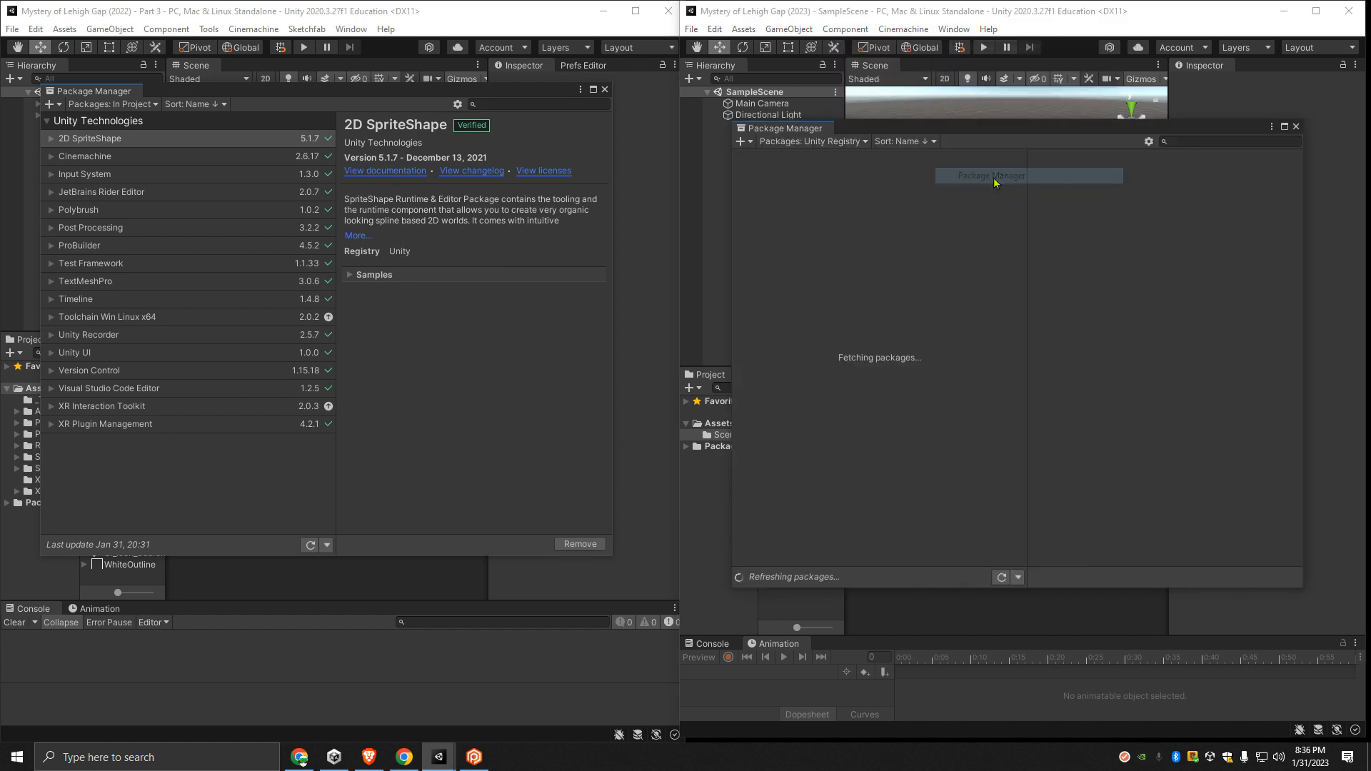
pyautogui.click(811, 142)
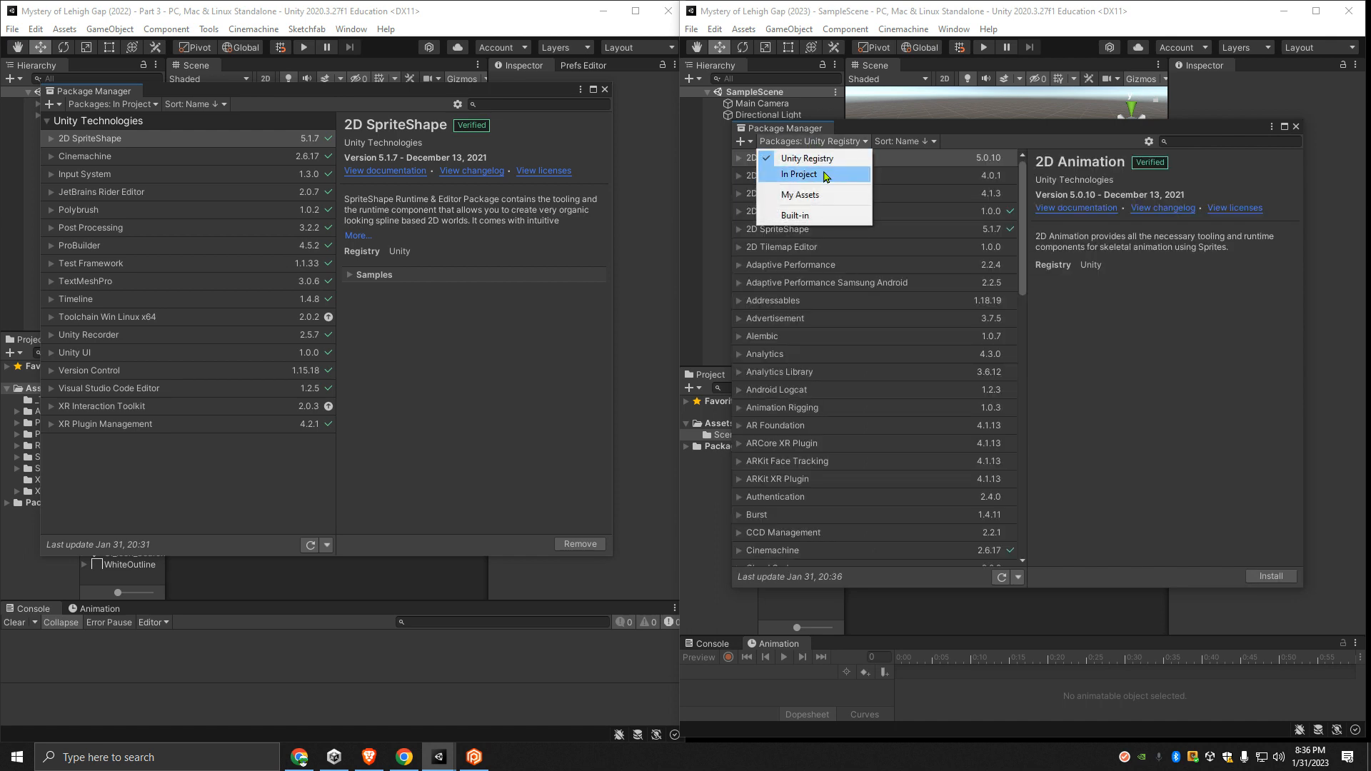
pyautogui.click(807, 175)
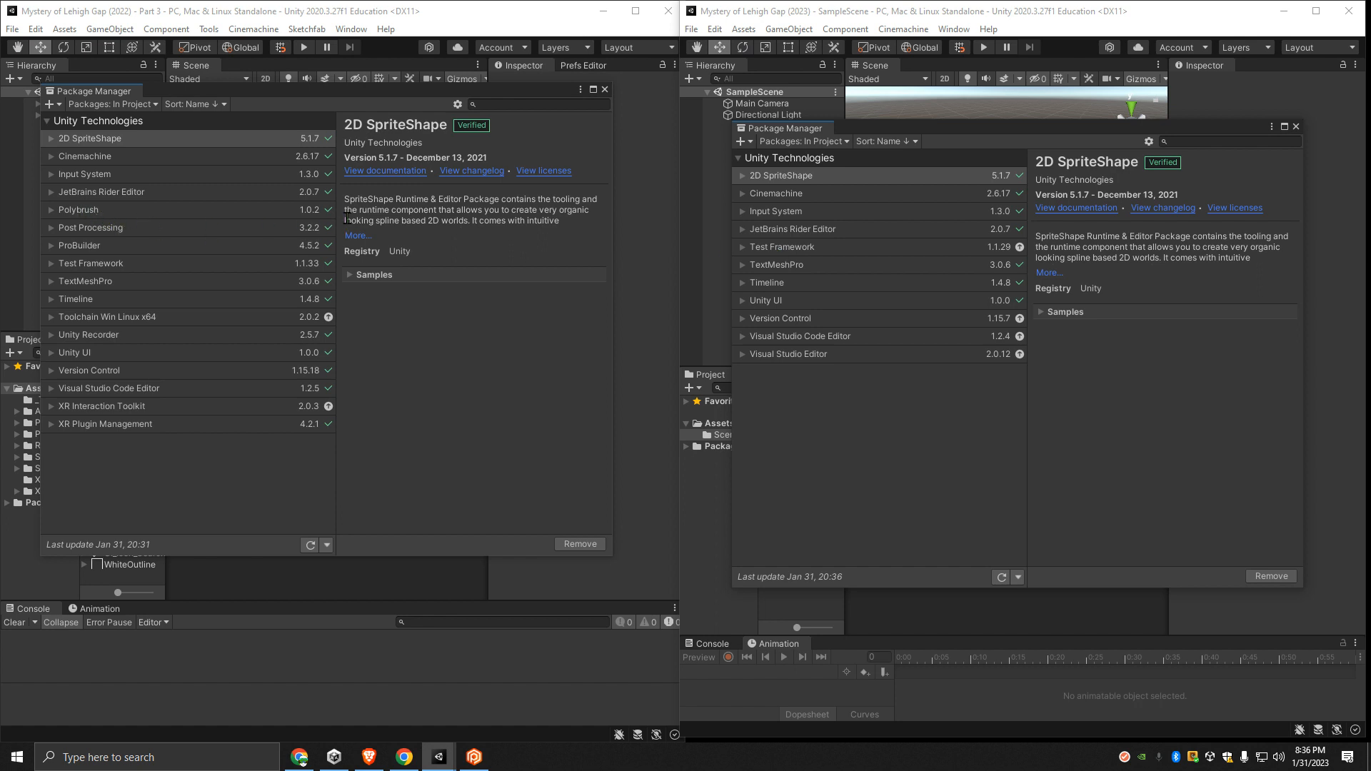
# - Install the Polybrush 1.0.2 package from the Unity Registry in the 2023 project
pyautogui.click(825, 142)
pyautogui.click(814, 151)
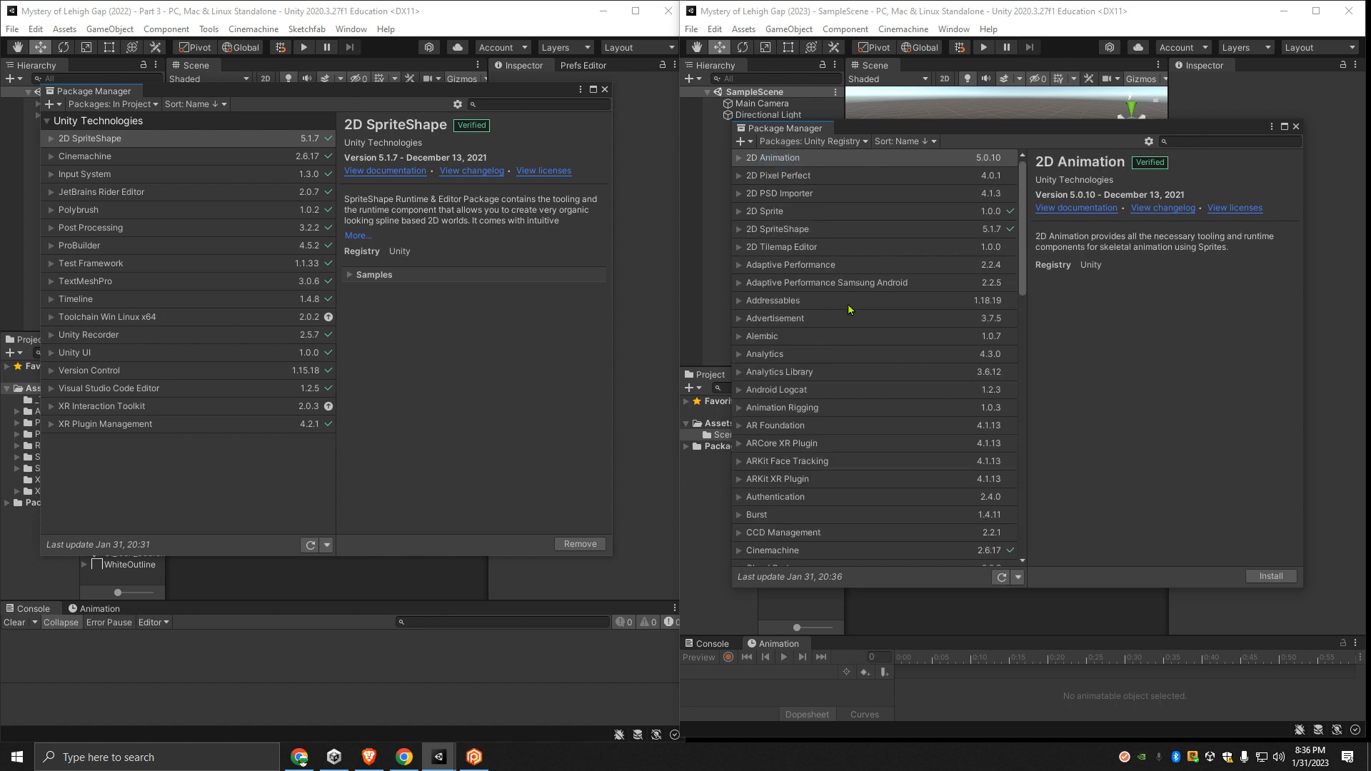
pyautogui.scroll(-8, 845, 426)
pyautogui.click(964, 497)
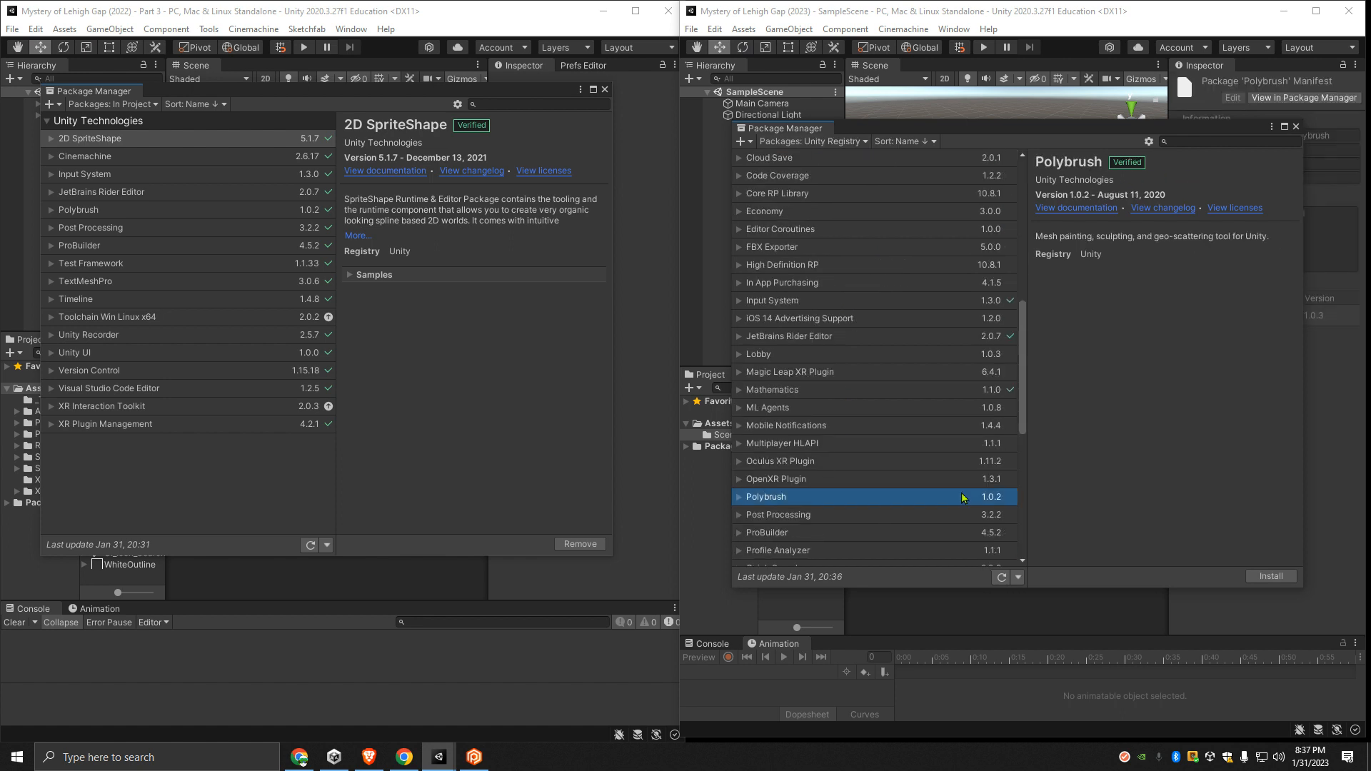
pyautogui.click(1272, 577)
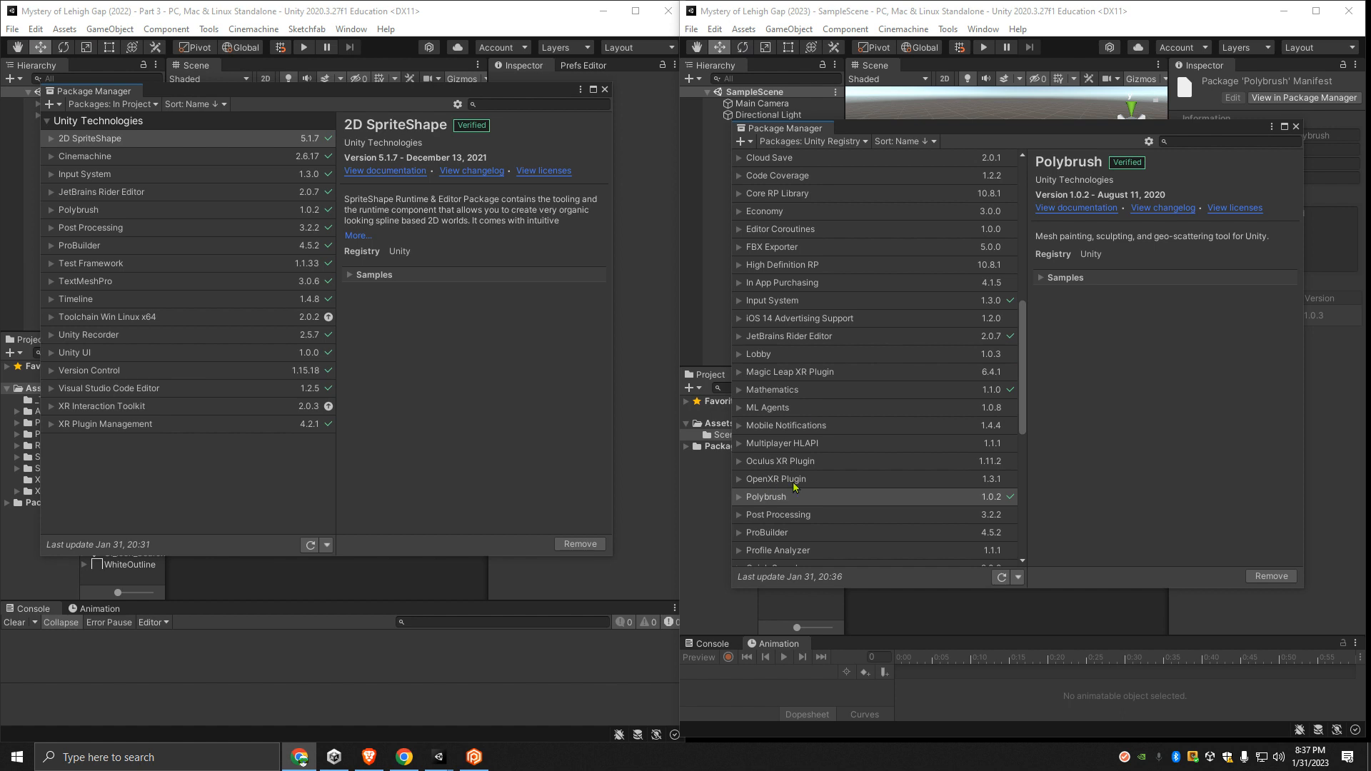
# - Install the Post Processing 3.2.2 and ProBuilder 4.5.2 packages in the 2023 project
pyautogui.scroll(-5, 893, 446)
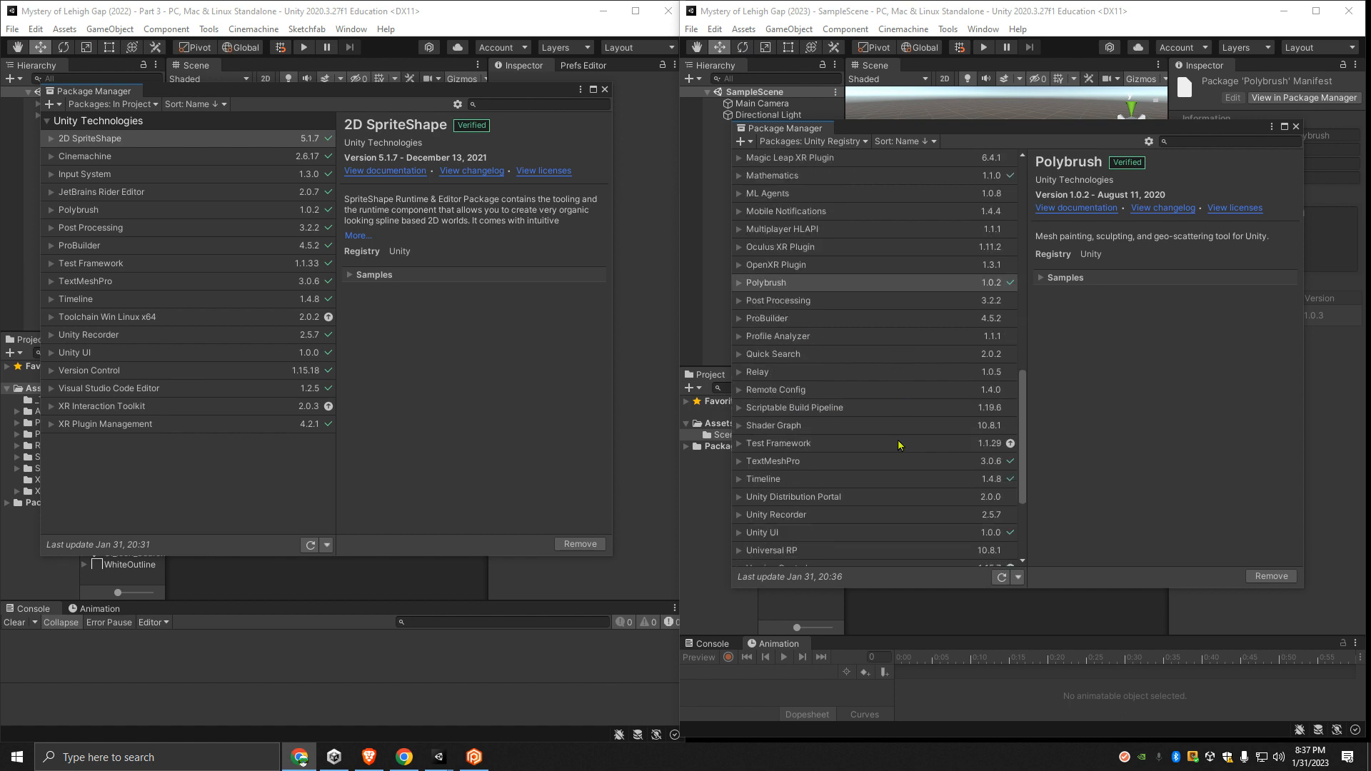
pyautogui.click(932, 301)
pyautogui.click(1275, 576)
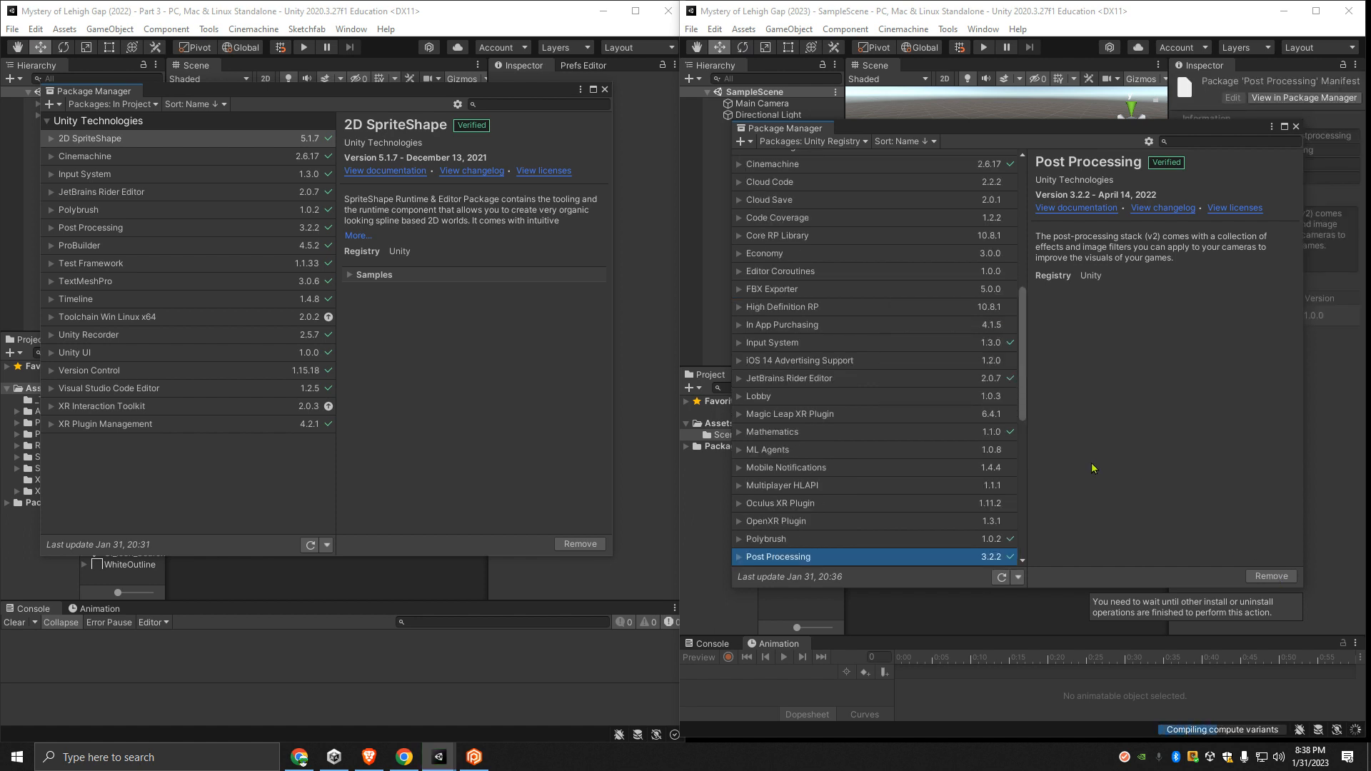
pyautogui.scroll(-2, 815, 494)
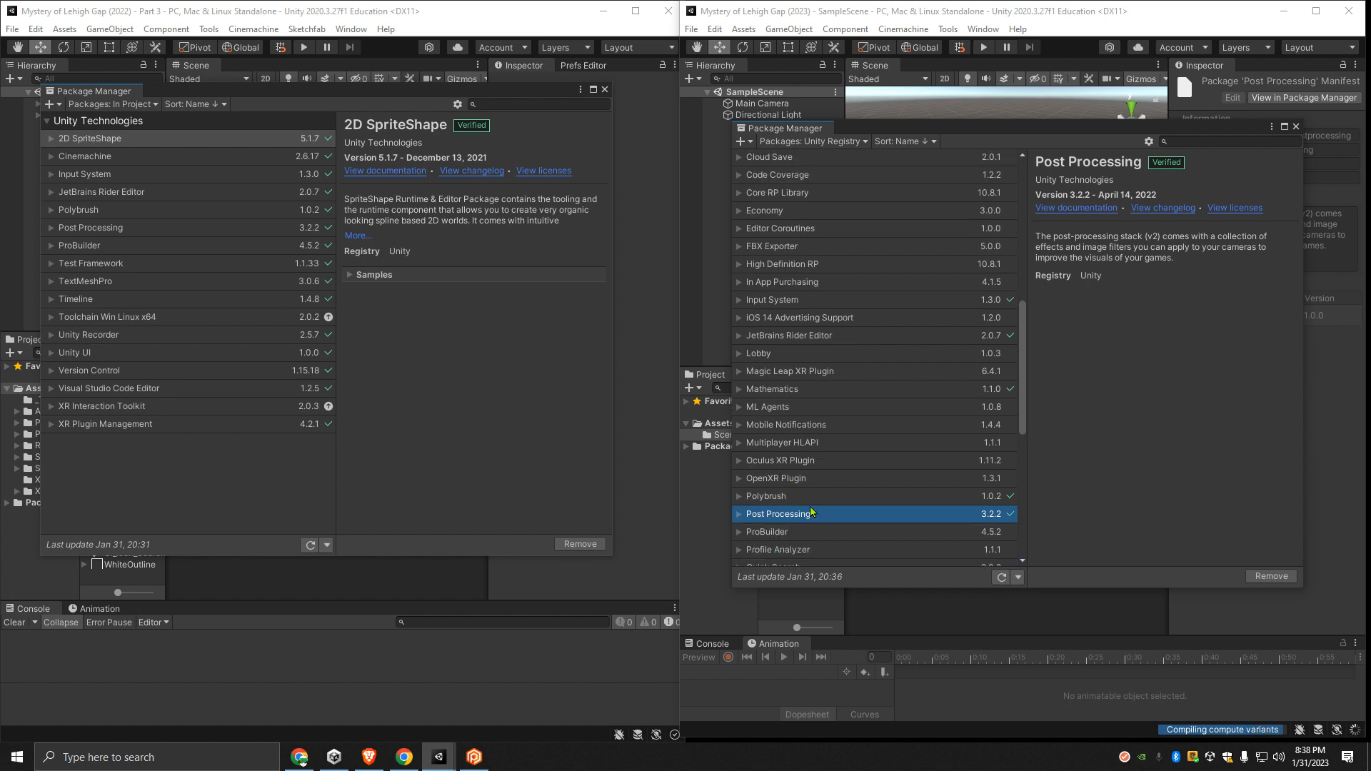
pyautogui.click(793, 532)
pyautogui.click(1291, 578)
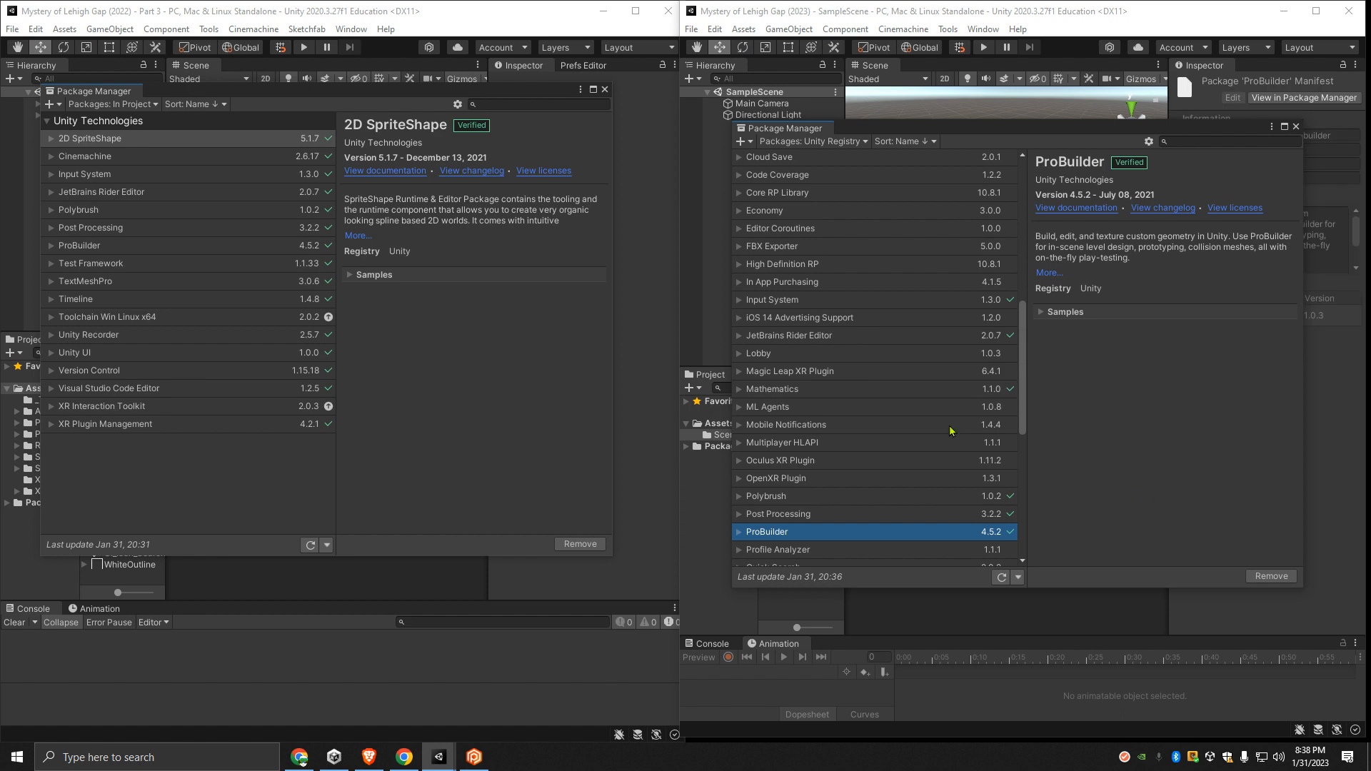
# - Update the 2023 project's Test Framework package to version 1.1.33 from its in-project package list
pyautogui.click(813, 141)
pyautogui.click(813, 176)
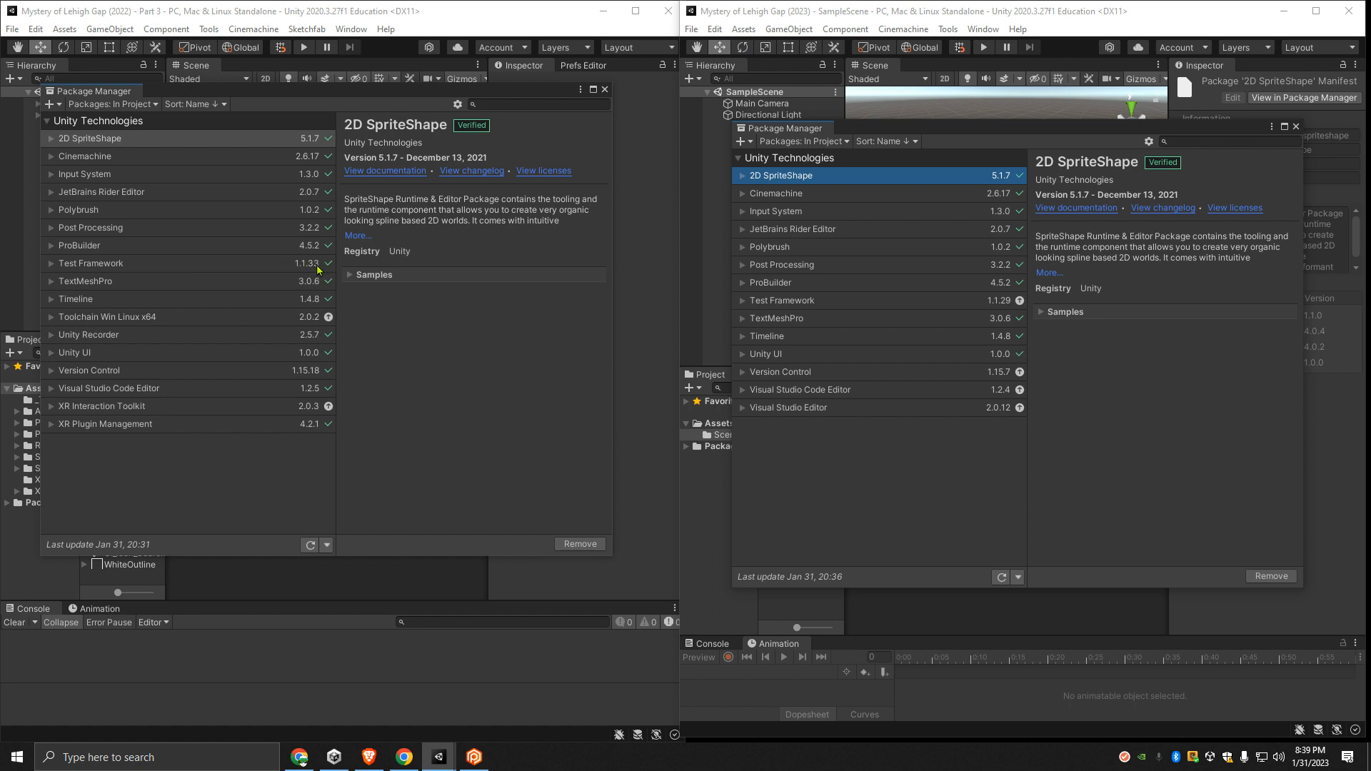
pyautogui.click(771, 303)
pyautogui.click(742, 301)
pyautogui.click(955, 319)
pyautogui.click(1254, 576)
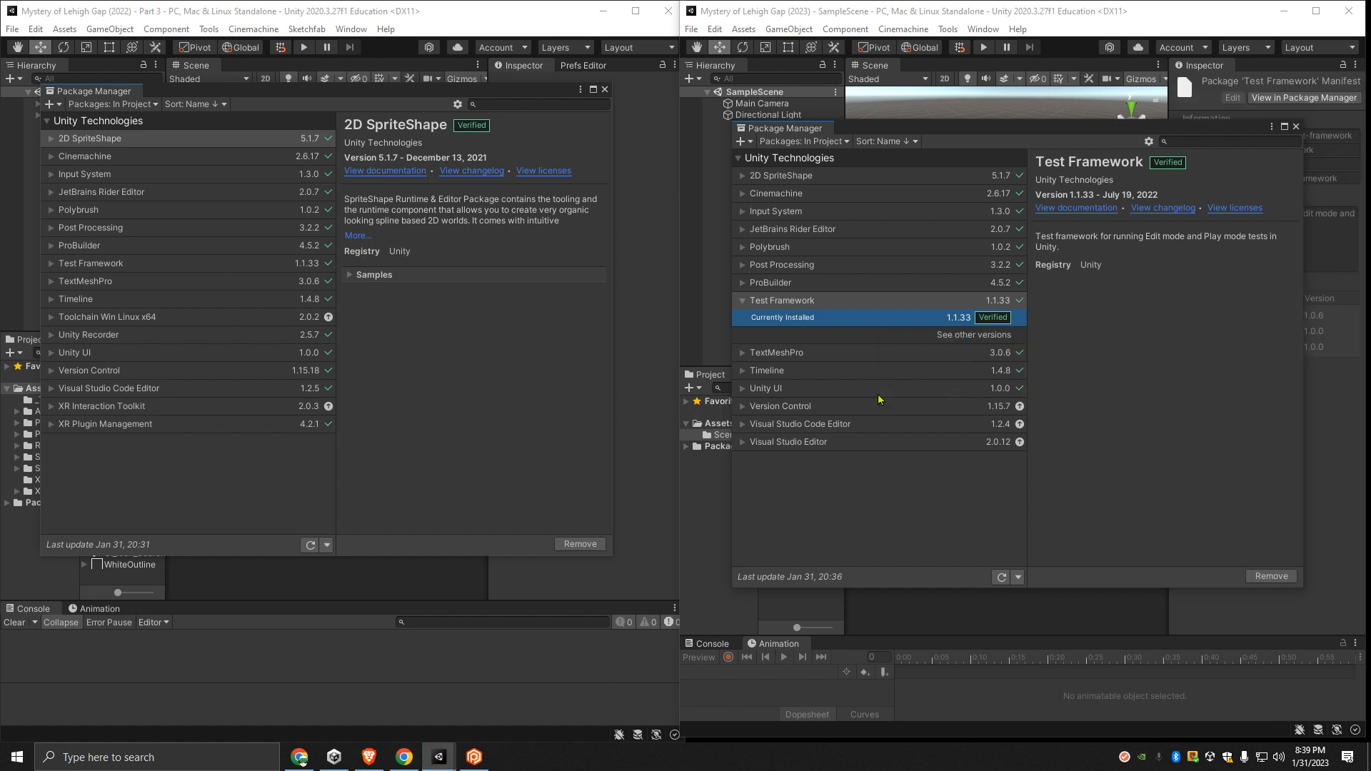
pyautogui.click(743, 301)
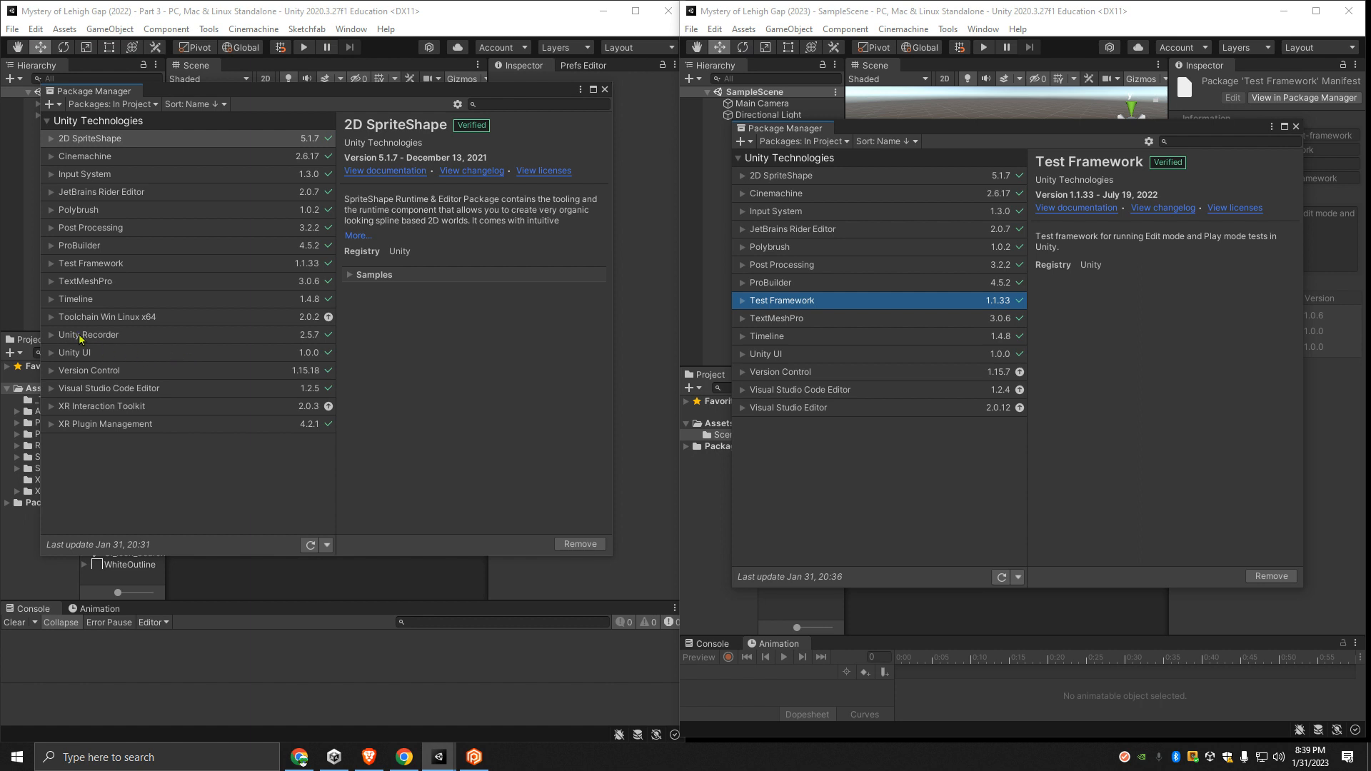
# - Remove the Toolchain Win Linux x64 package from the 2022 project and close its Plastic SCM window
pyautogui.click(163, 318)
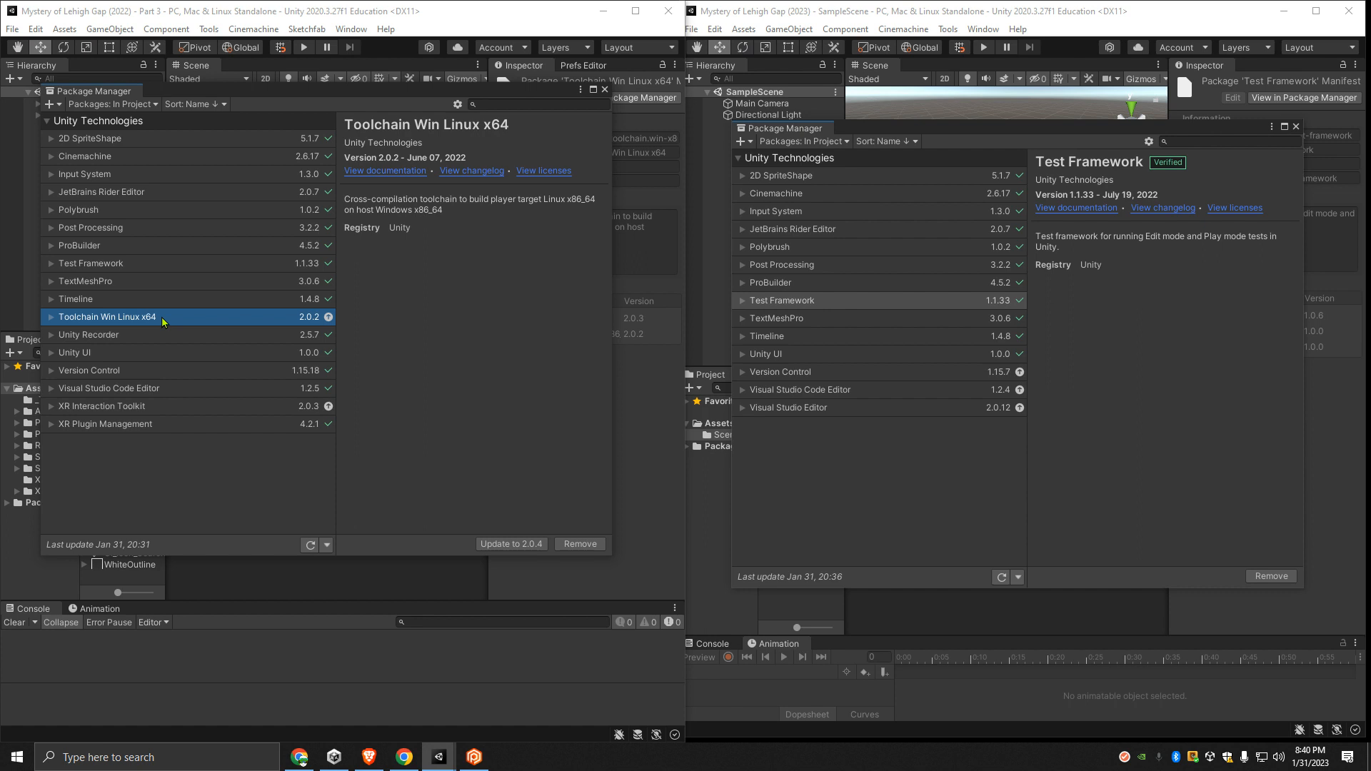
pyautogui.click(50, 316)
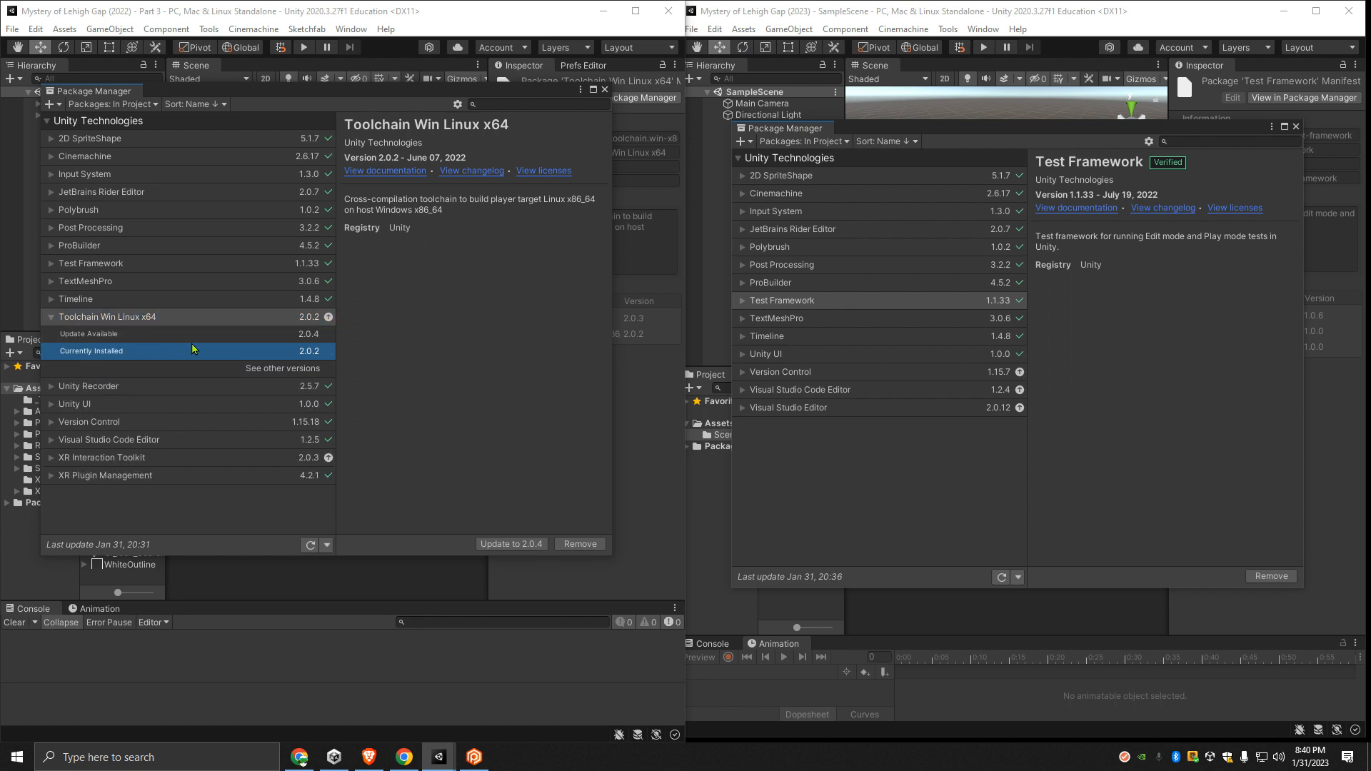
pyautogui.click(50, 318)
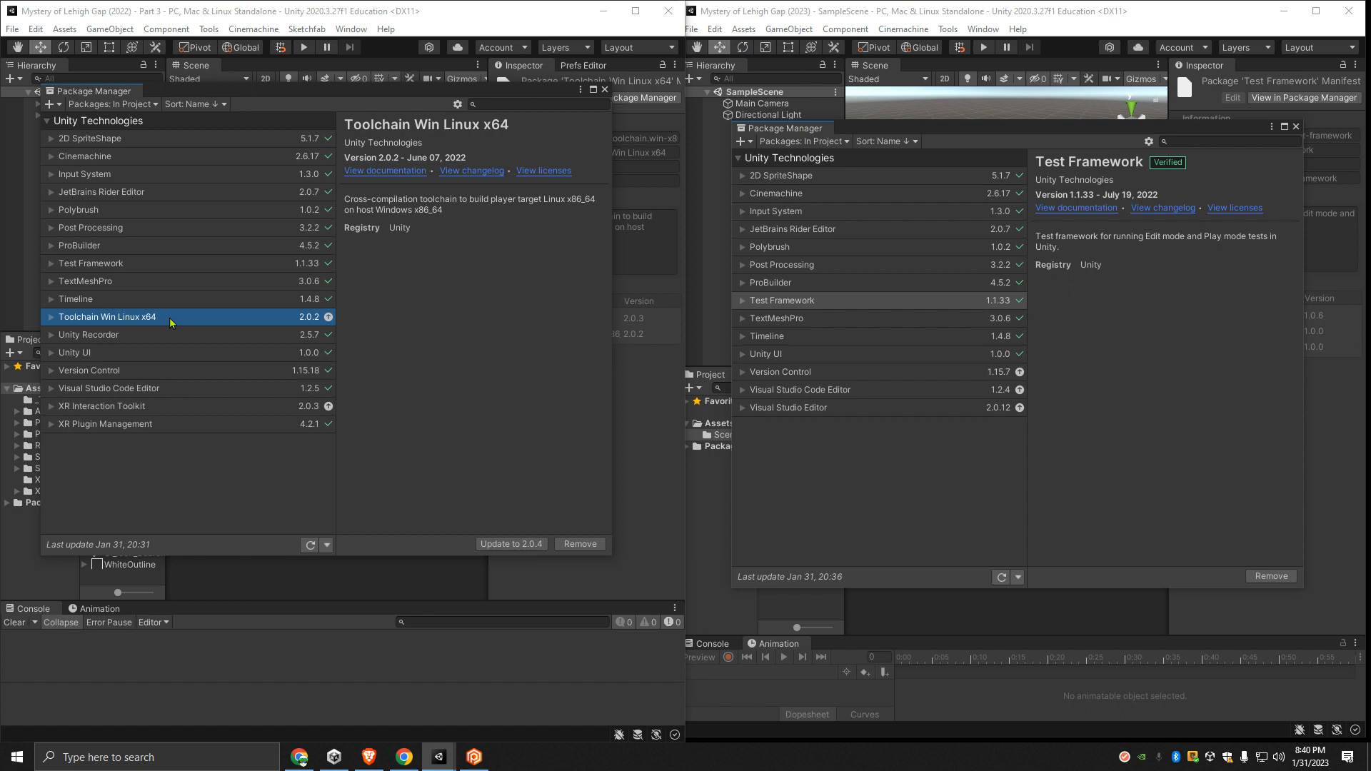
pyautogui.click(580, 544)
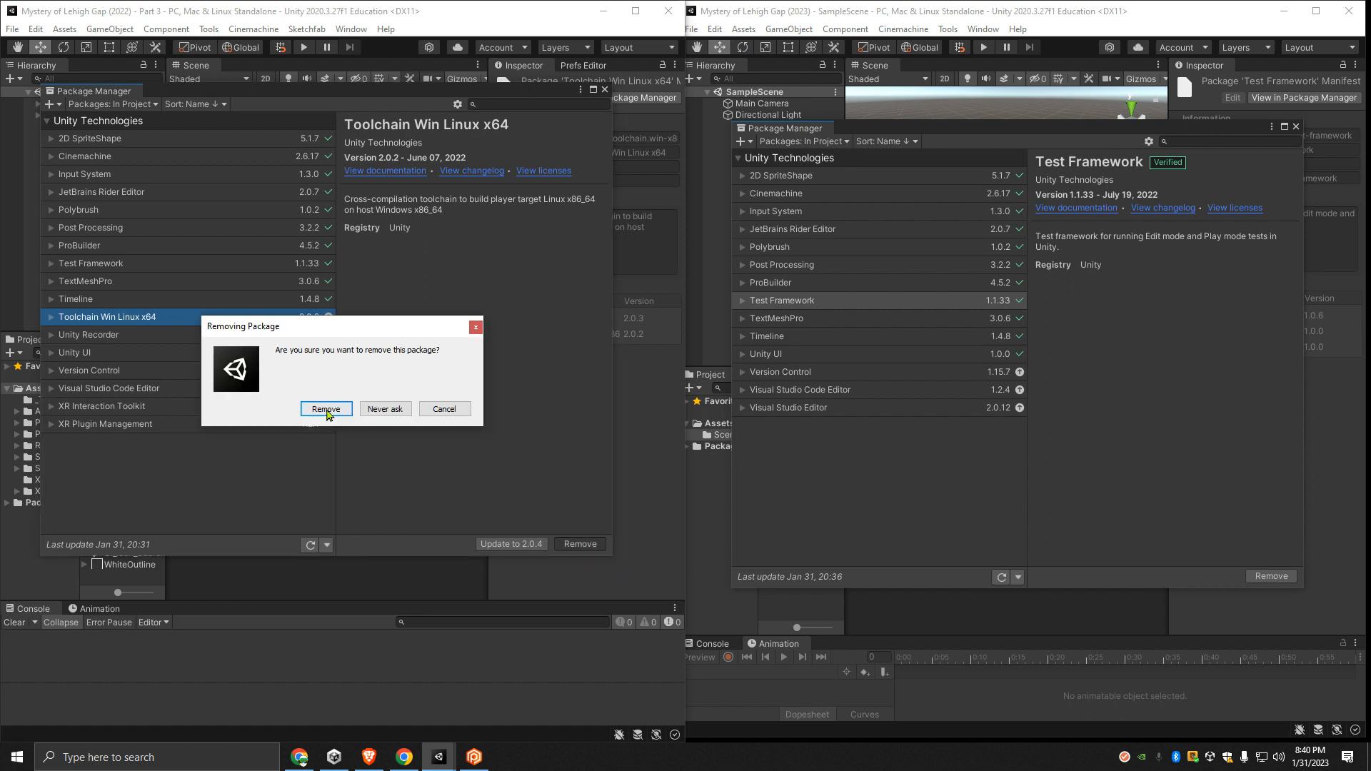
pyautogui.click(328, 412)
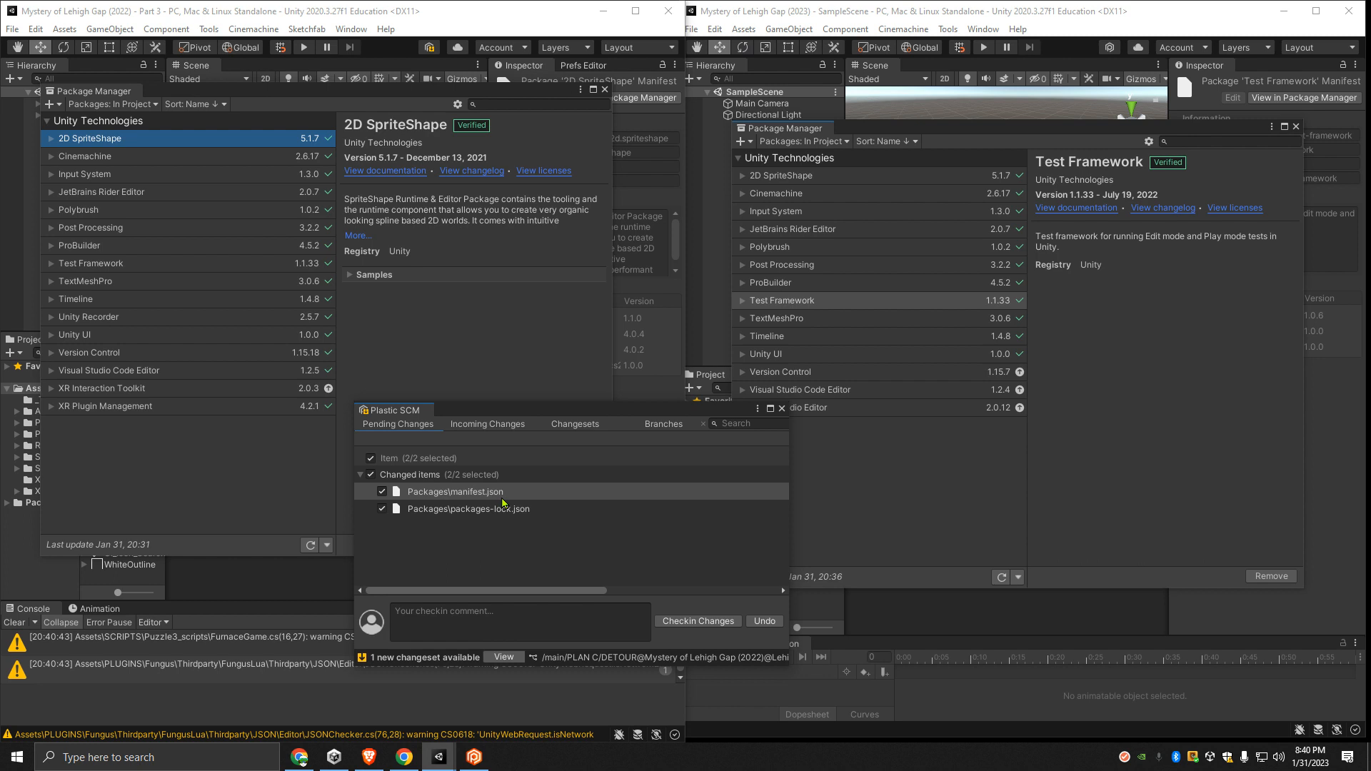
pyautogui.click(782, 409)
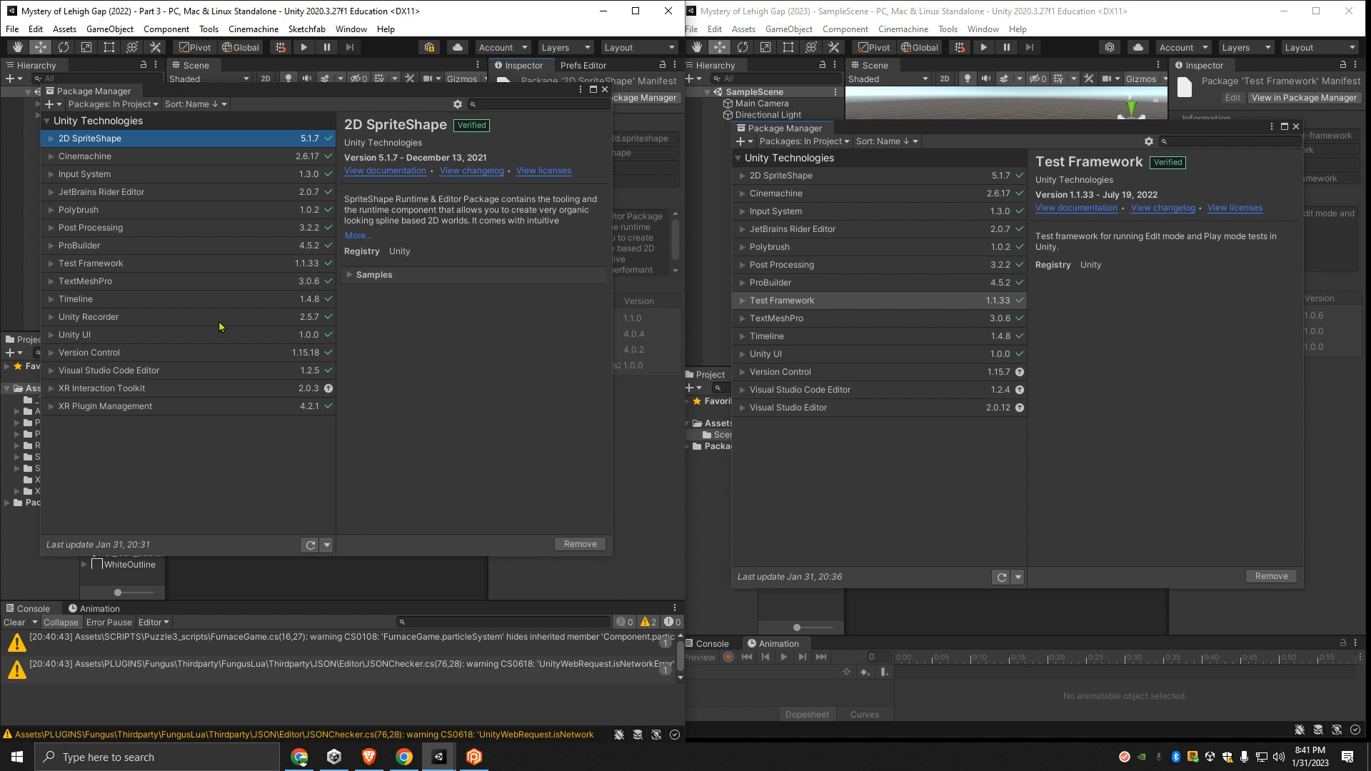
# - Check the Unity Recorder package details in the 2022 project and install Unity Recorder 2.5.7 from the Unity Registry in the 2023 project
pyautogui.click(267, 319)
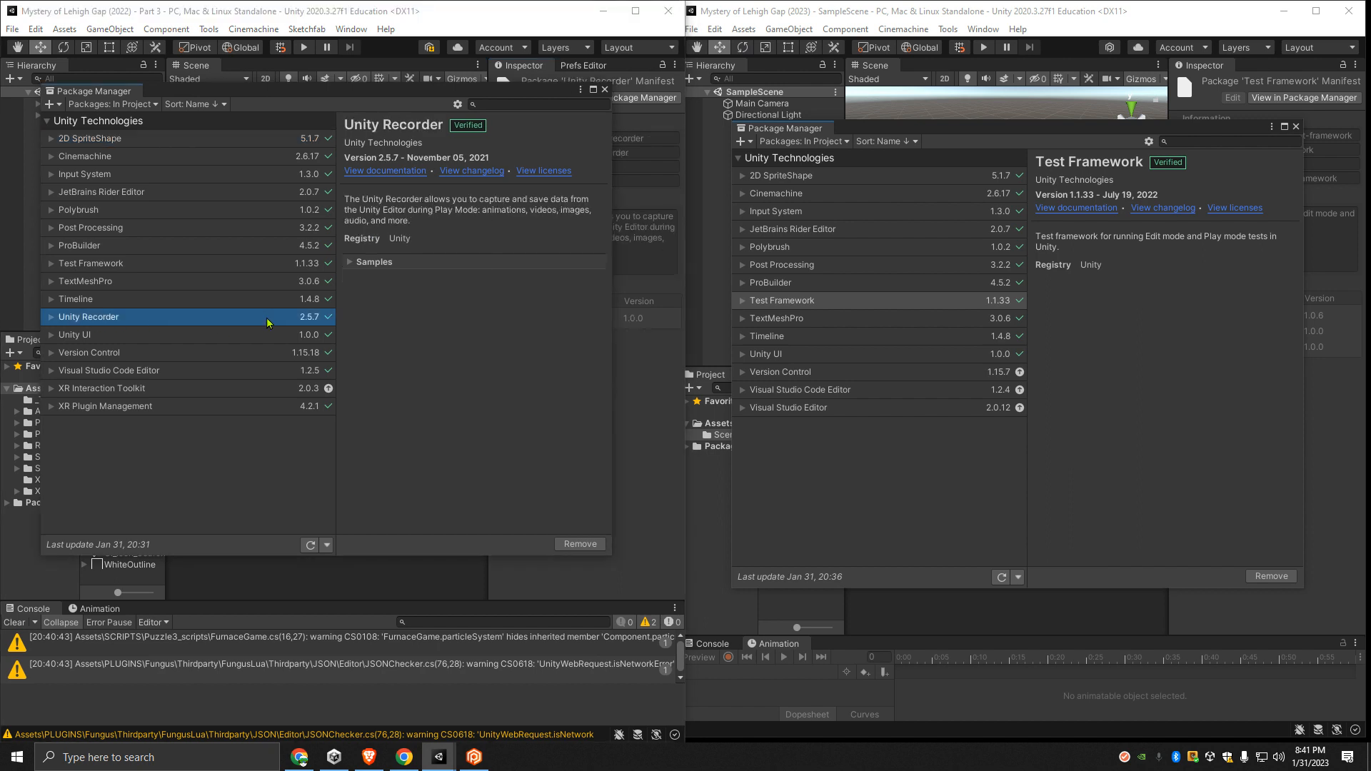
pyautogui.click(357, 262)
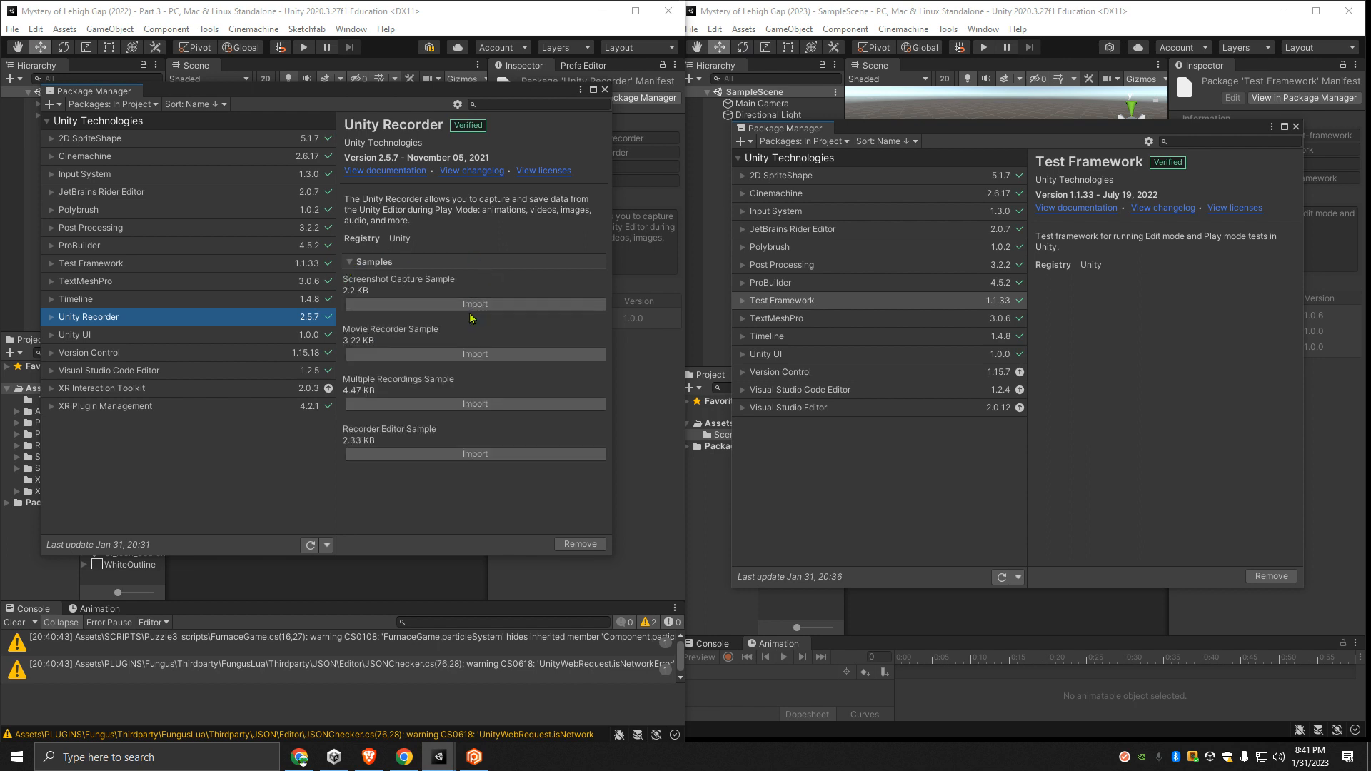
pyautogui.click(51, 317)
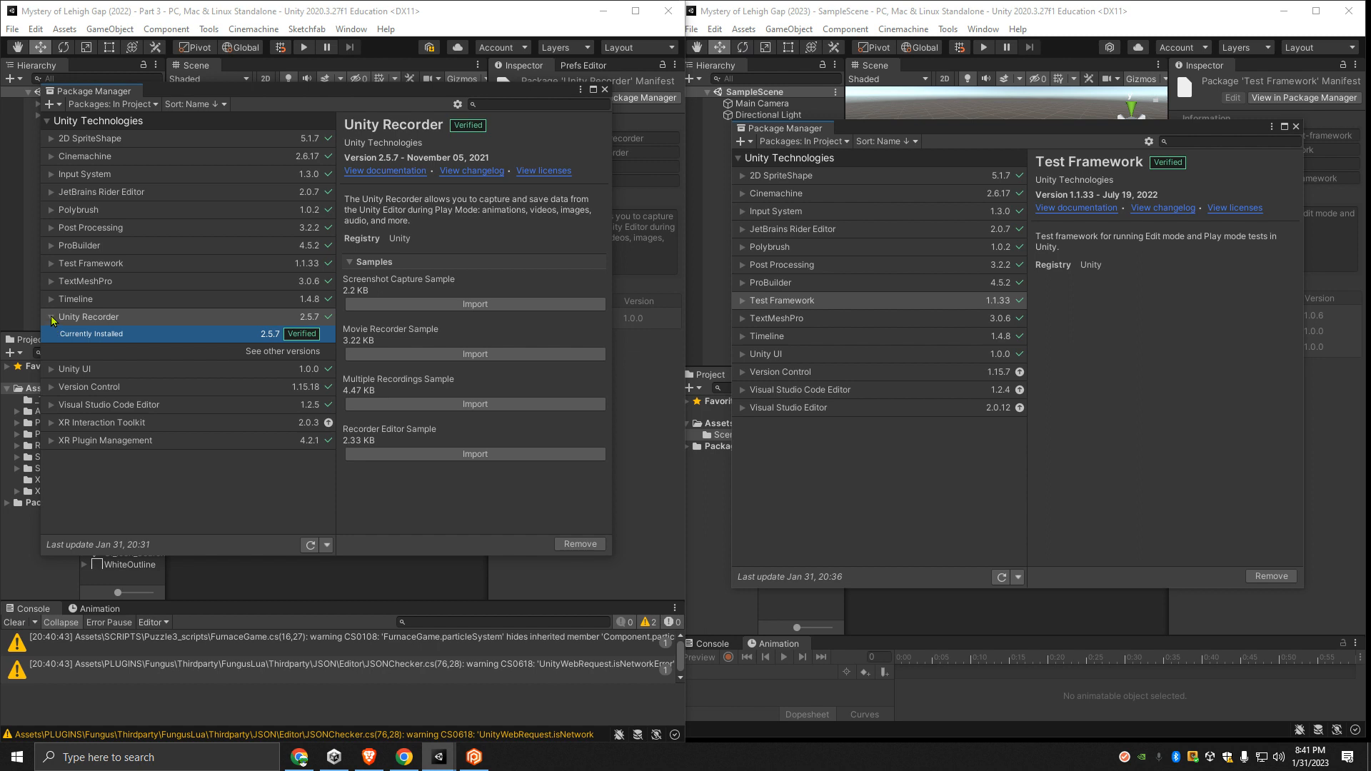
pyautogui.click(51, 317)
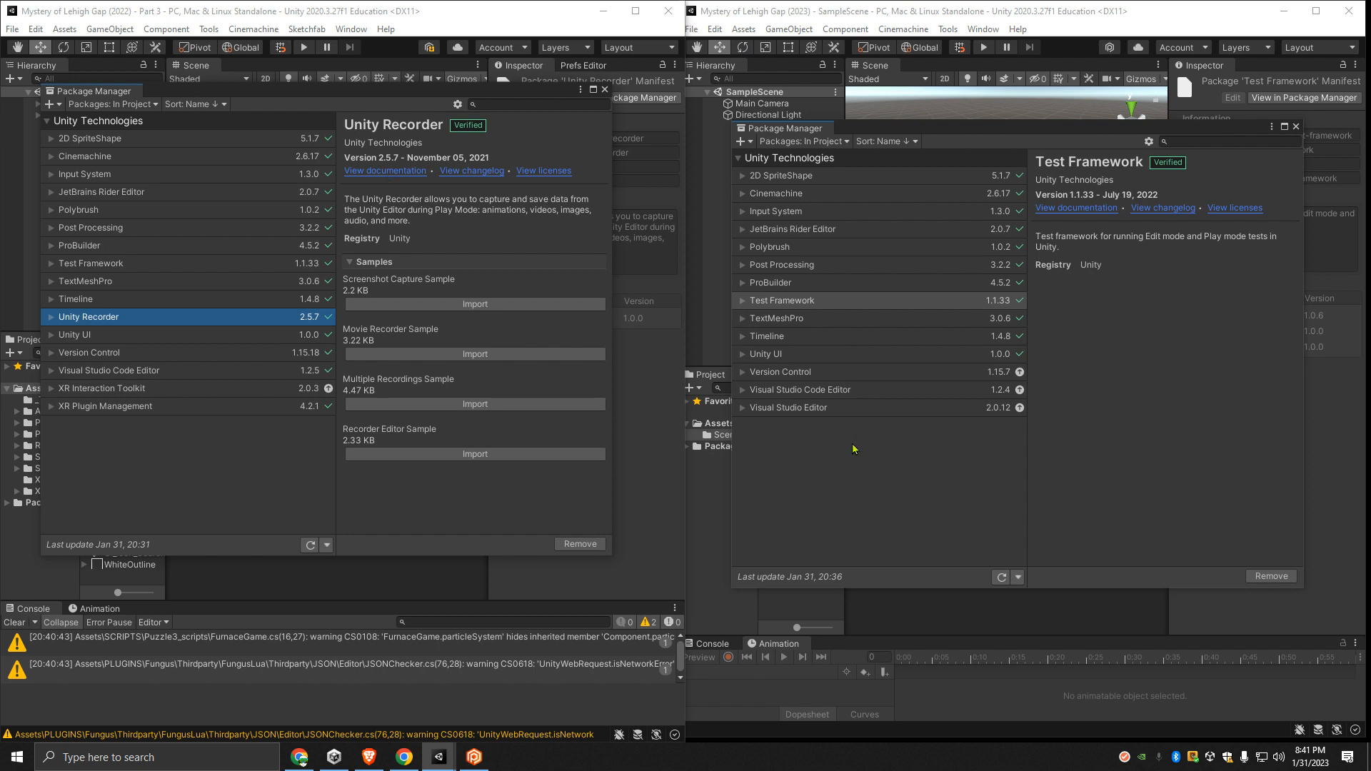
pyautogui.click(829, 142)
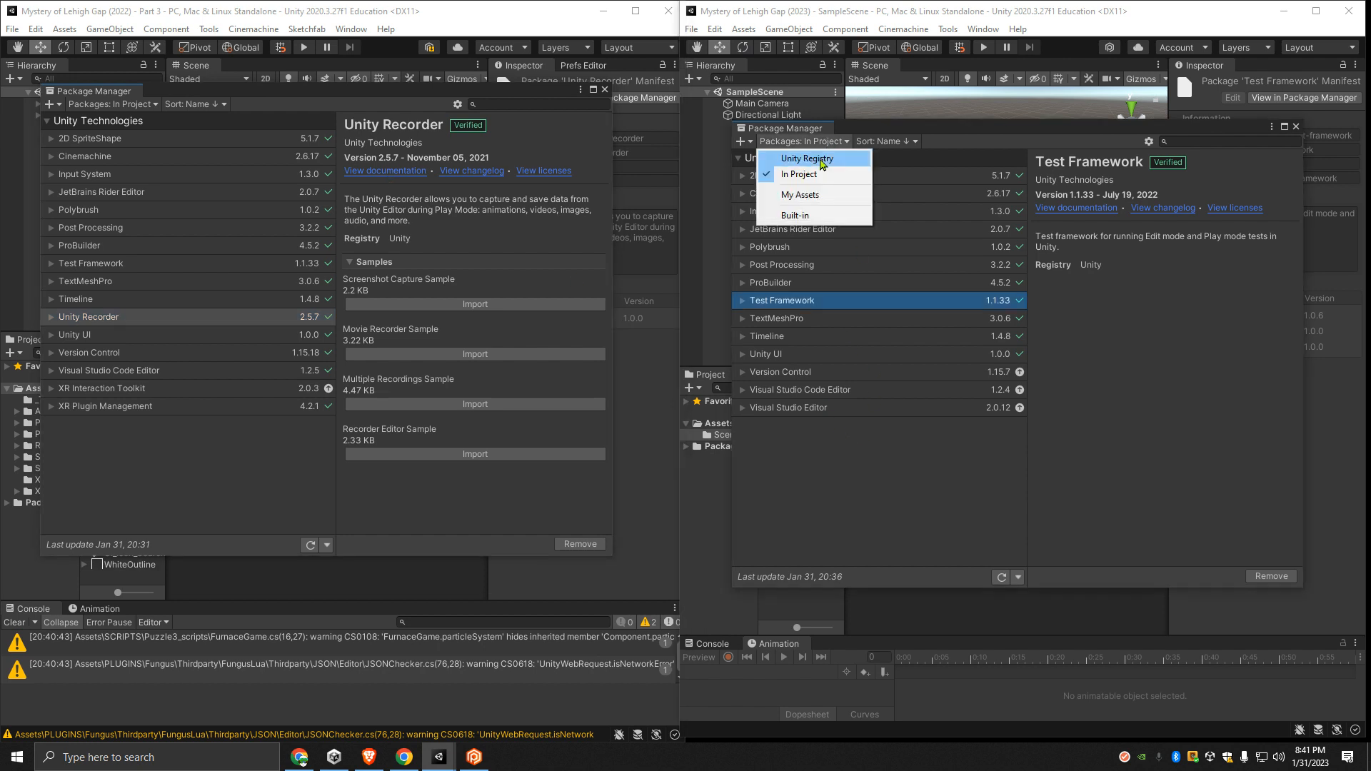
pyautogui.click(821, 161)
pyautogui.scroll(-8, 791, 513)
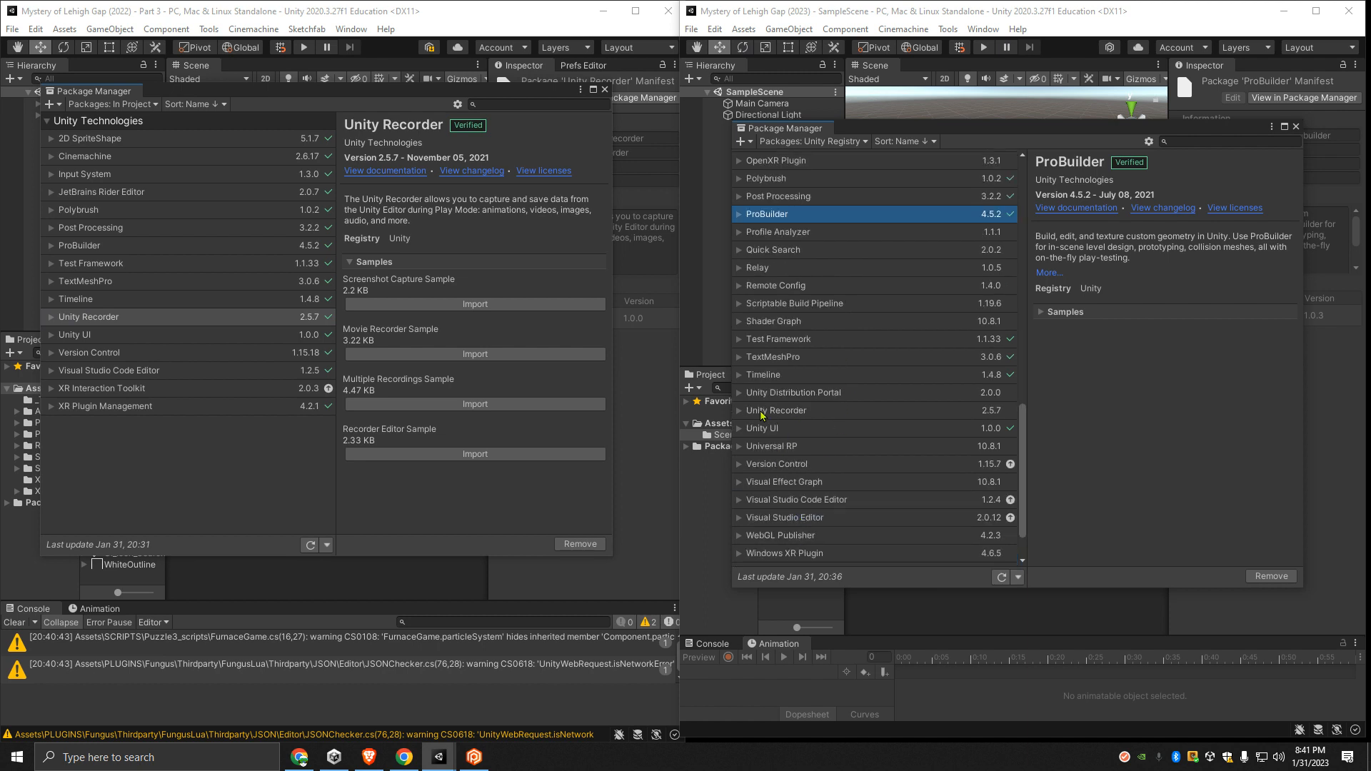
pyautogui.click(761, 416)
pyautogui.click(1271, 576)
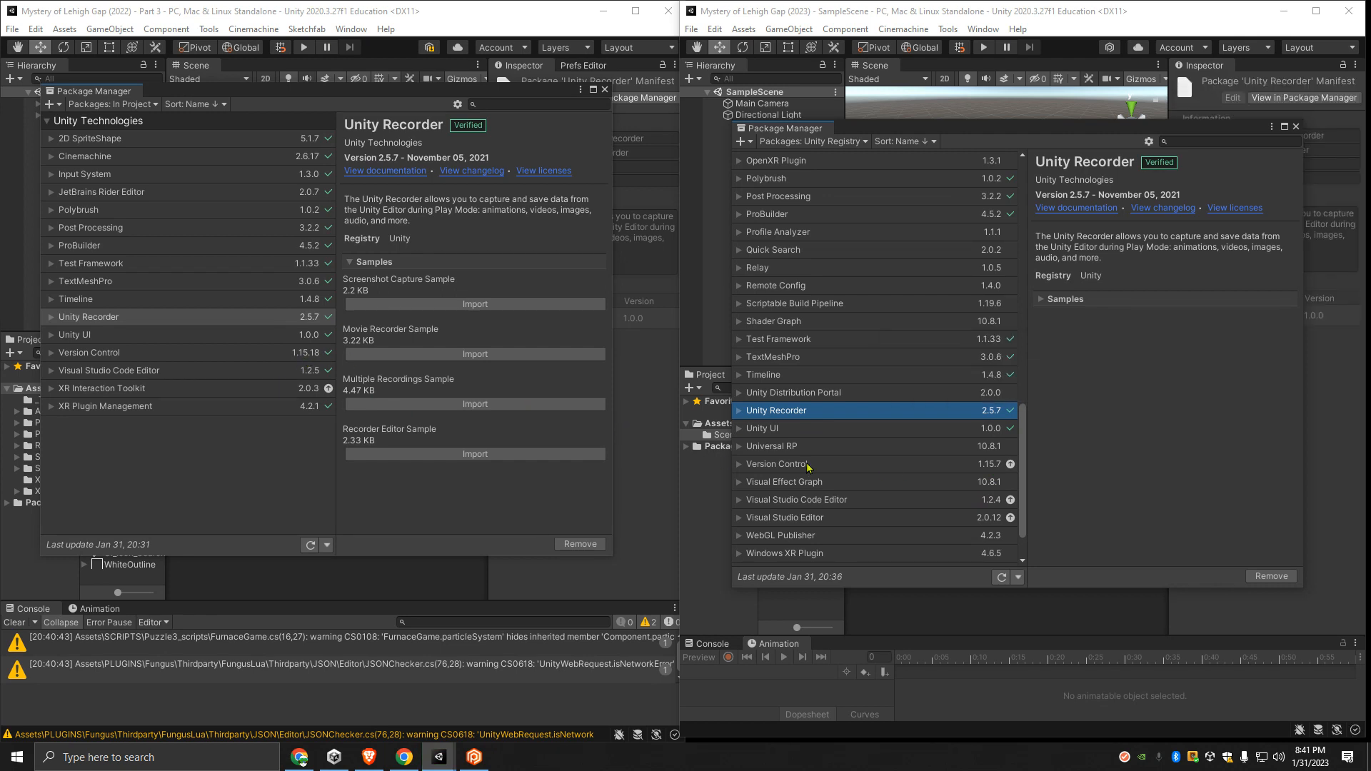
# - Update the 2023 project's Version Control package to 1.15.18 and Visual Studio Code Editor to 1.2.5, closing the Plastic SCM window
pyautogui.click(740, 464)
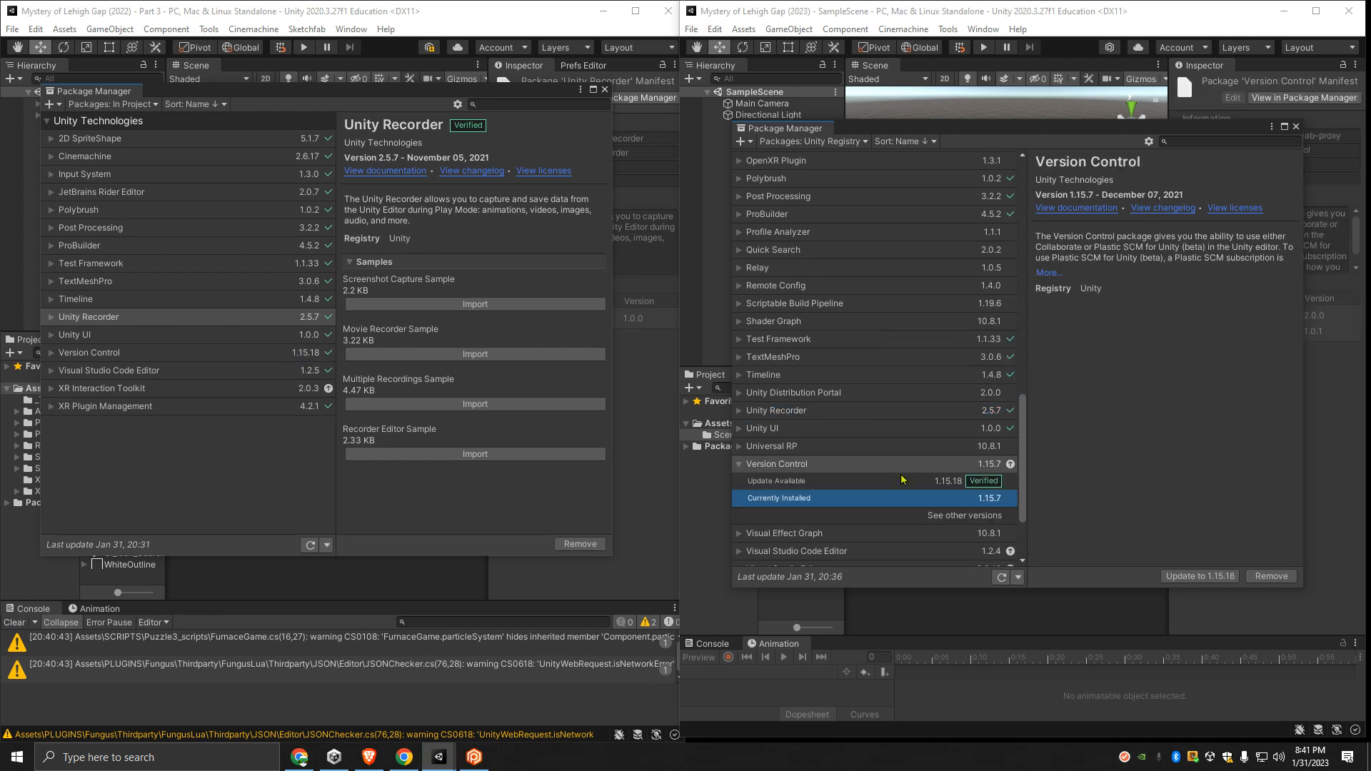
pyautogui.click(954, 484)
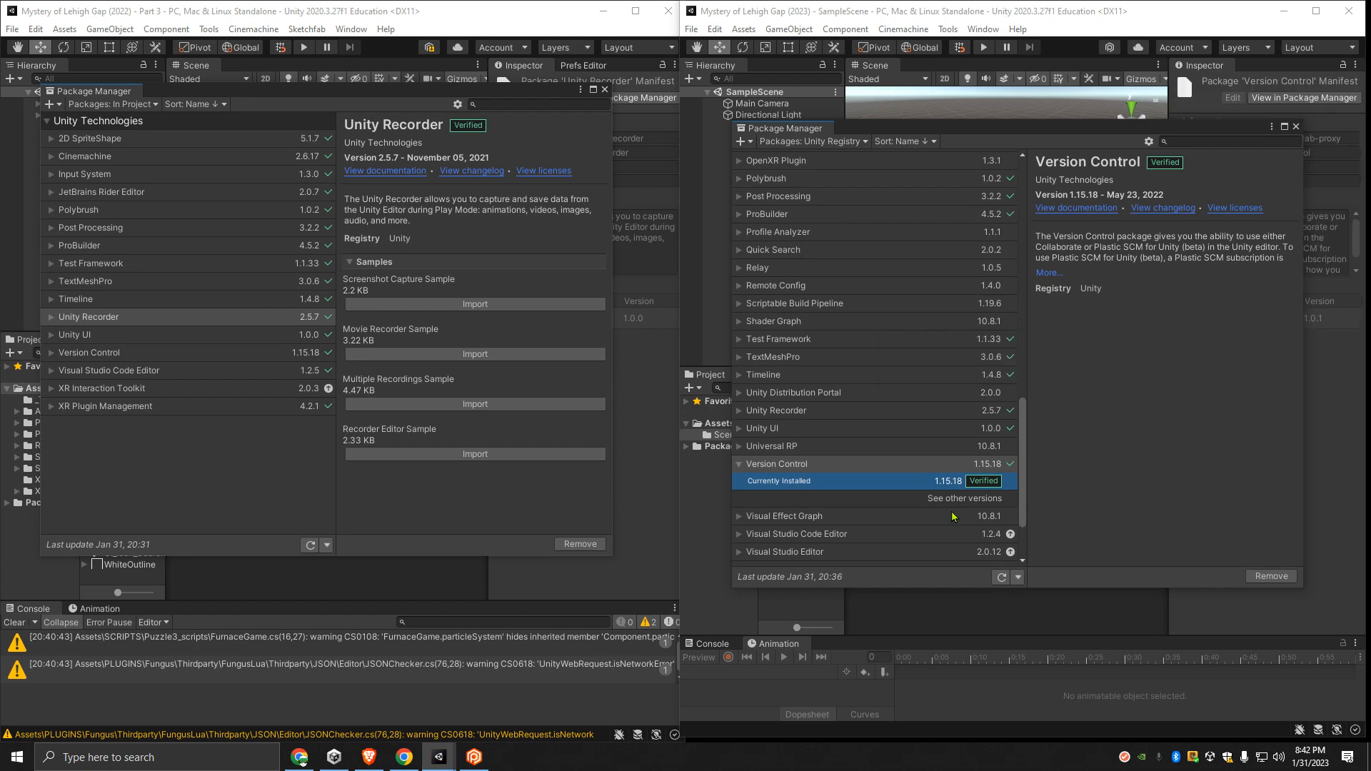
pyautogui.scroll(-1, 906, 444)
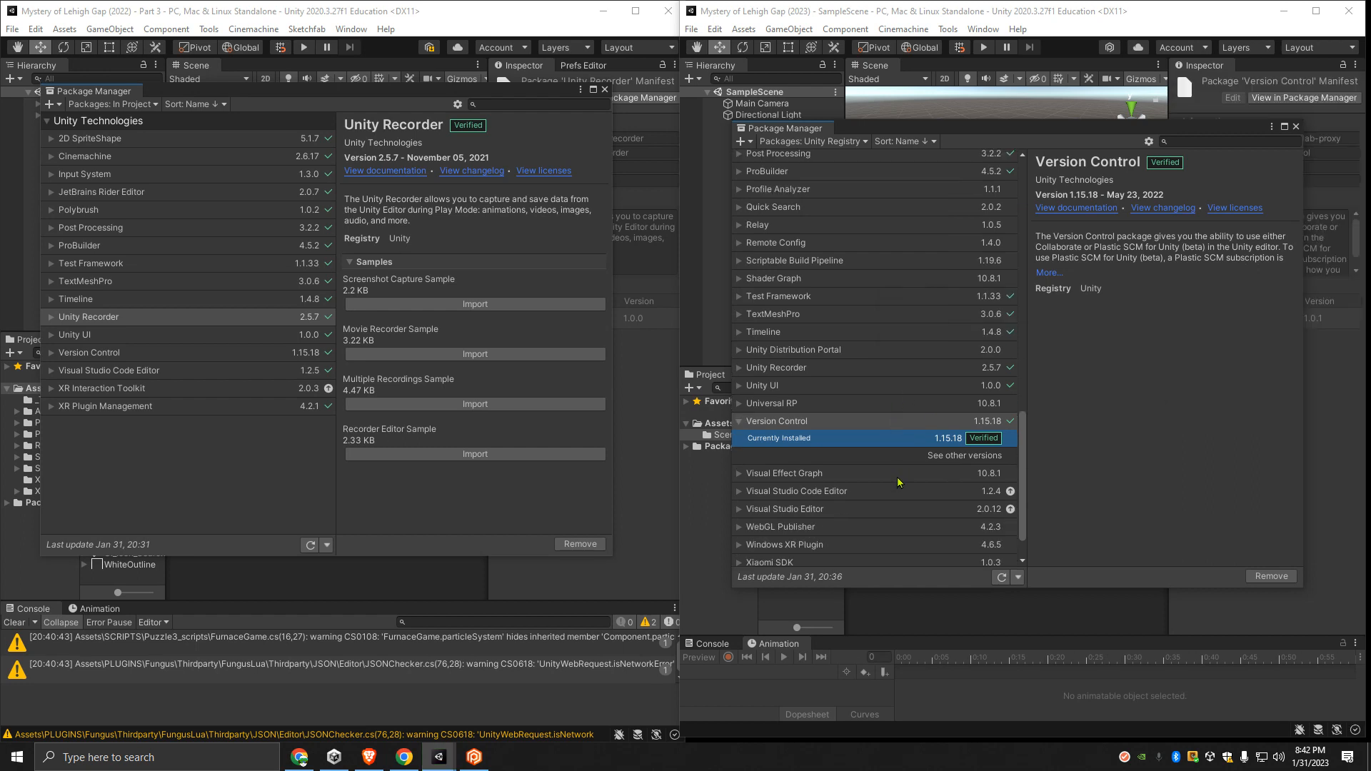
pyautogui.click(740, 492)
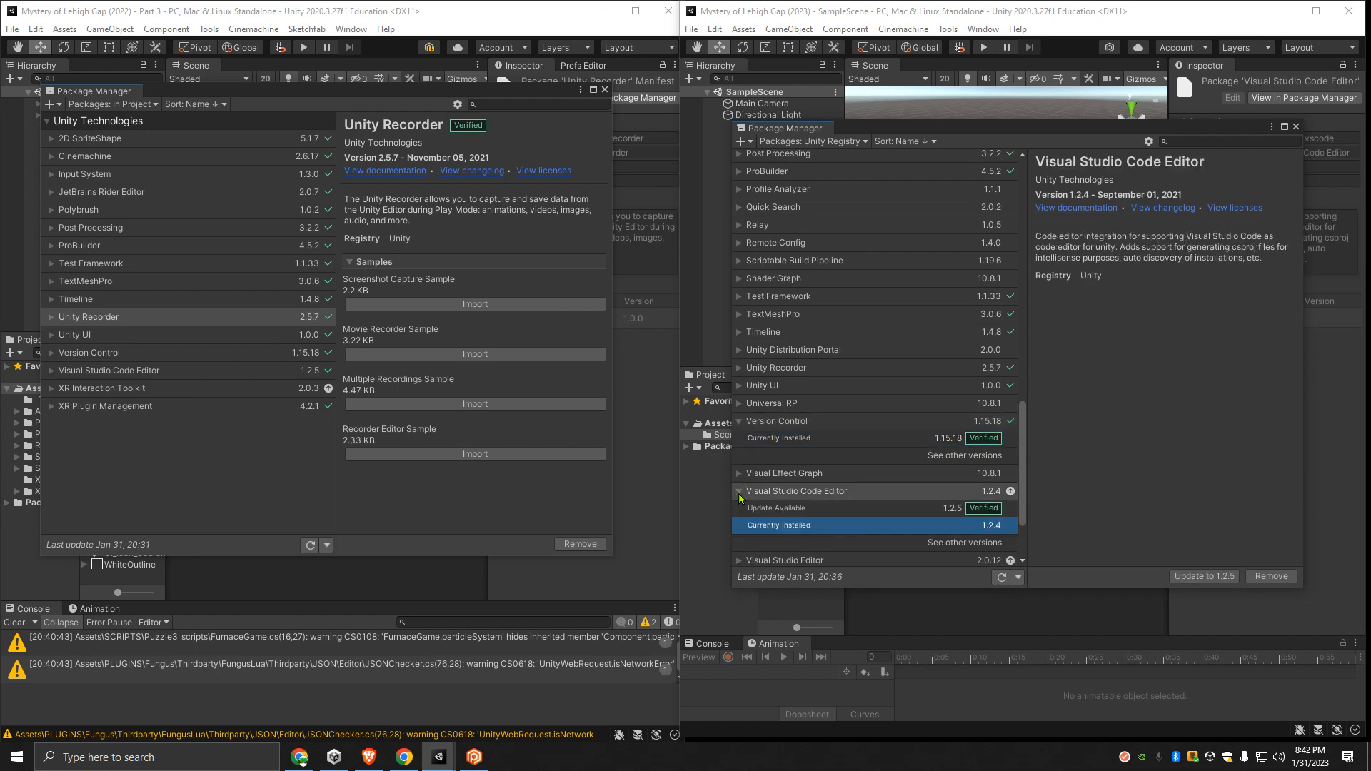
pyautogui.click(956, 510)
pyautogui.click(1249, 577)
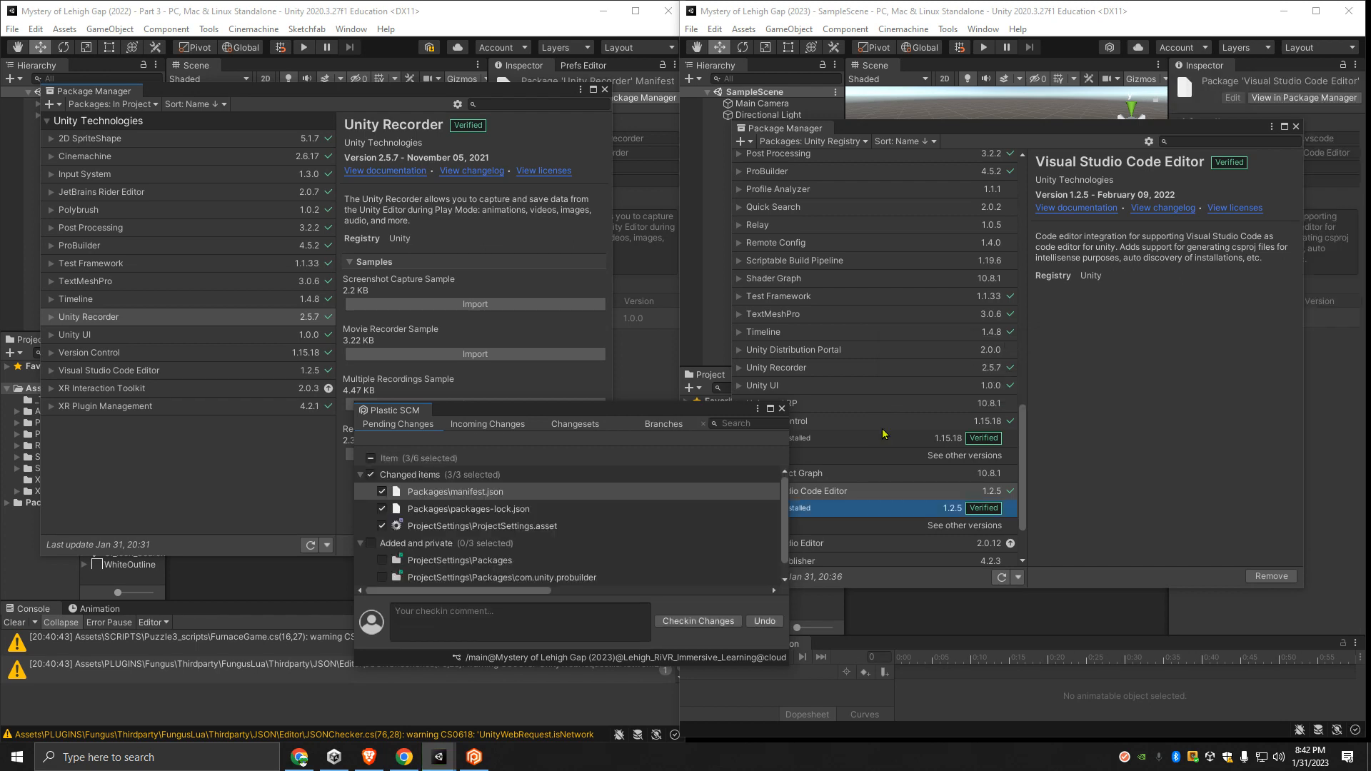
pyautogui.click(781, 409)
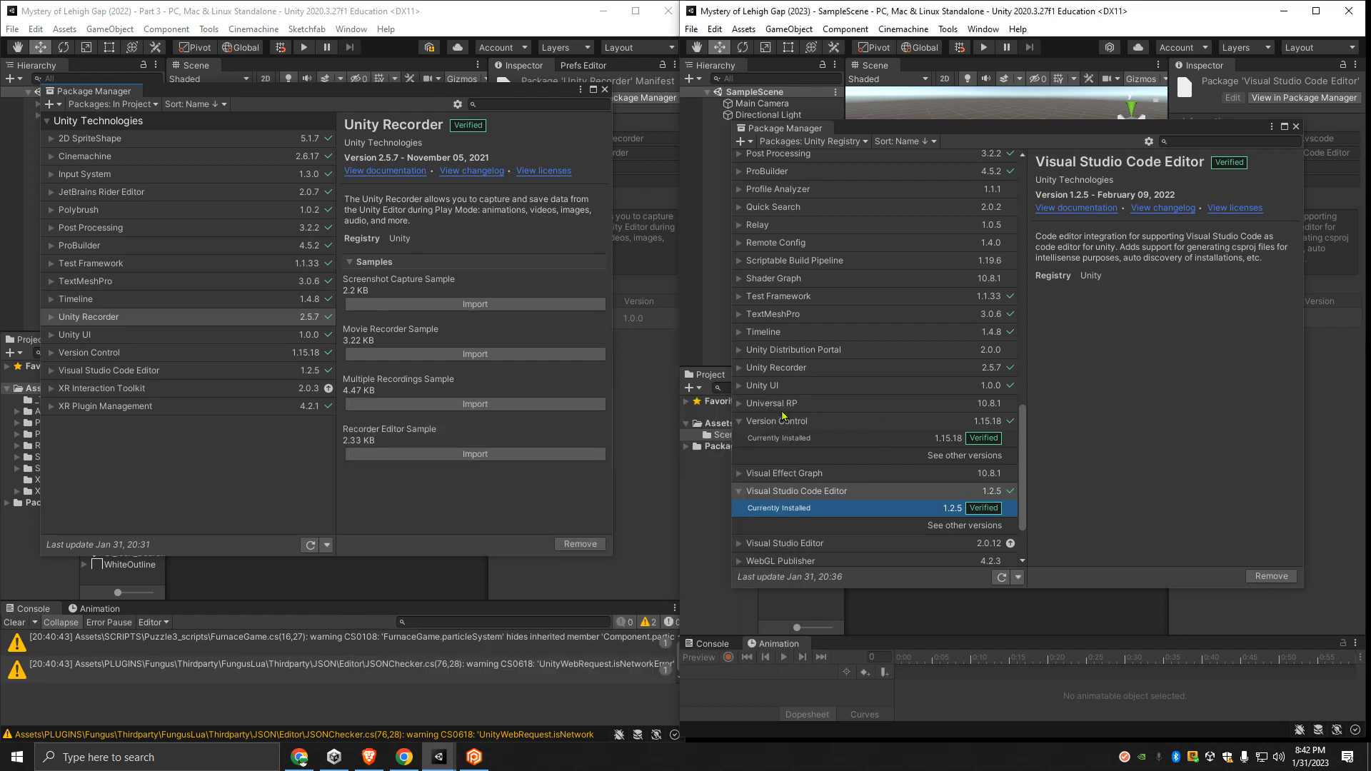
# - Update the 2023 project's Visual Studio Editor package to version 2.0.17 from its in-project package list
pyautogui.click(786, 141)
pyautogui.click(827, 173)
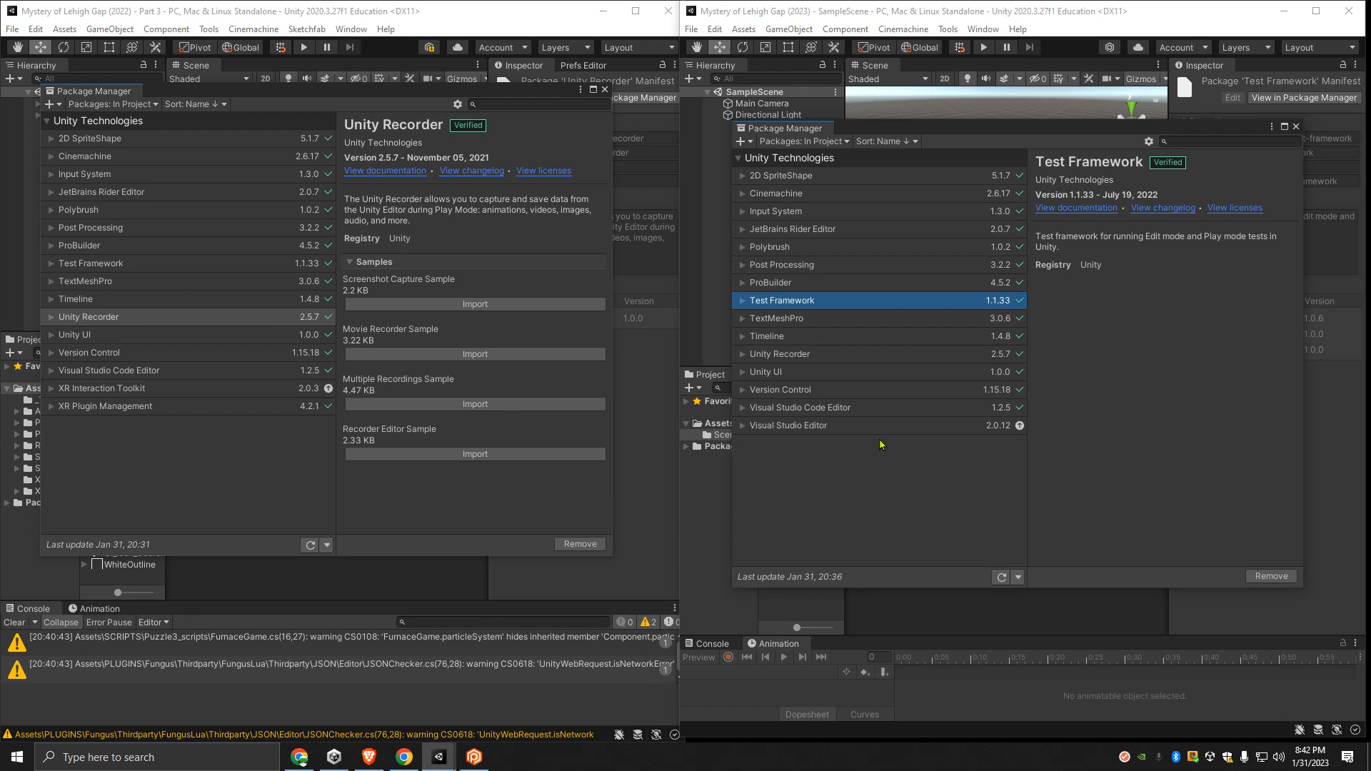
pyautogui.click(742, 427)
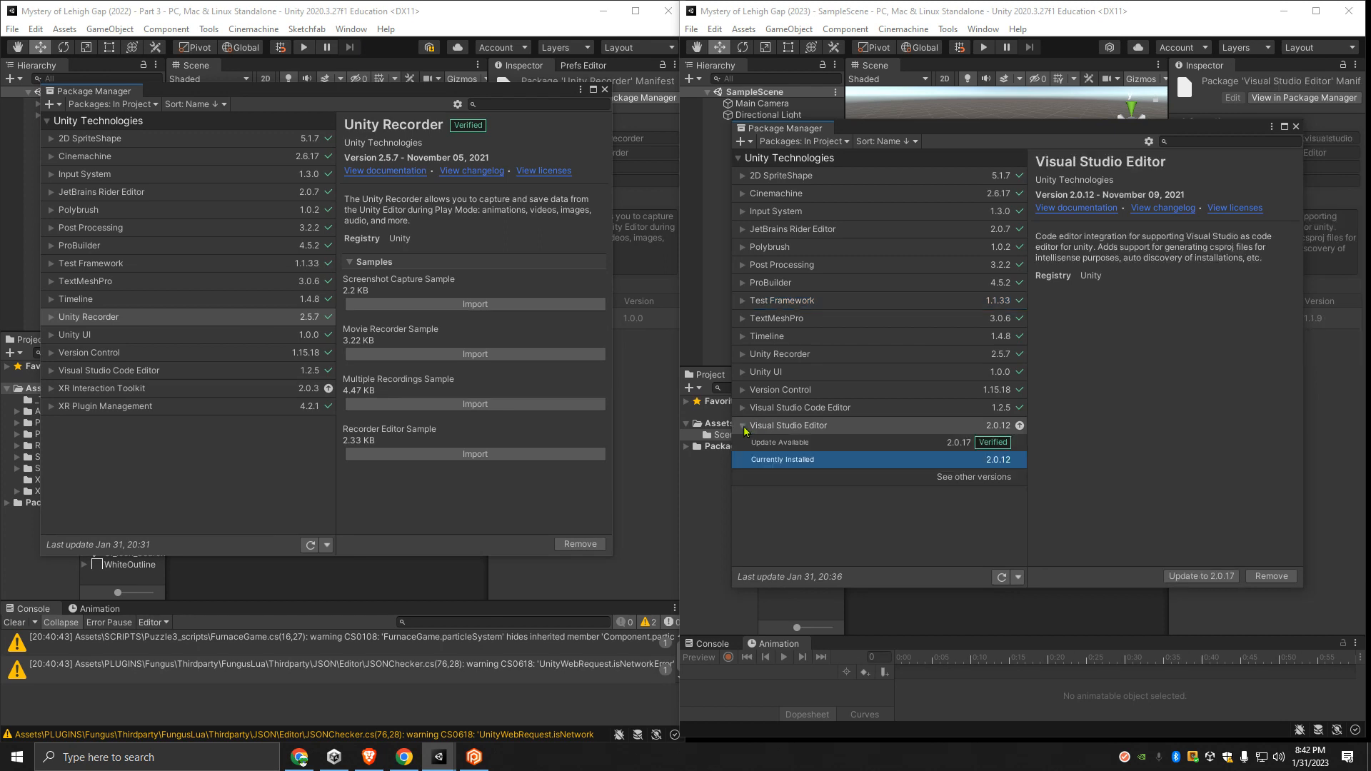
pyautogui.click(942, 443)
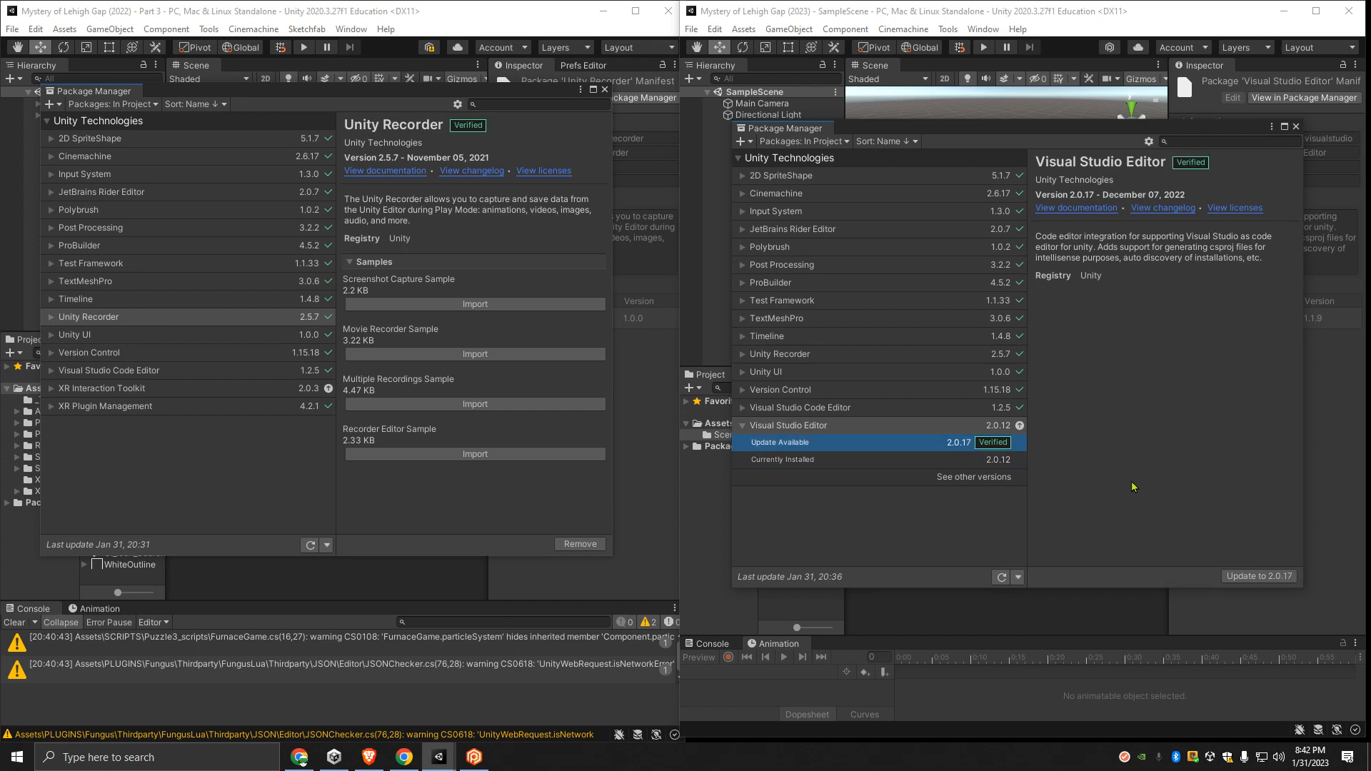
pyautogui.click(1274, 577)
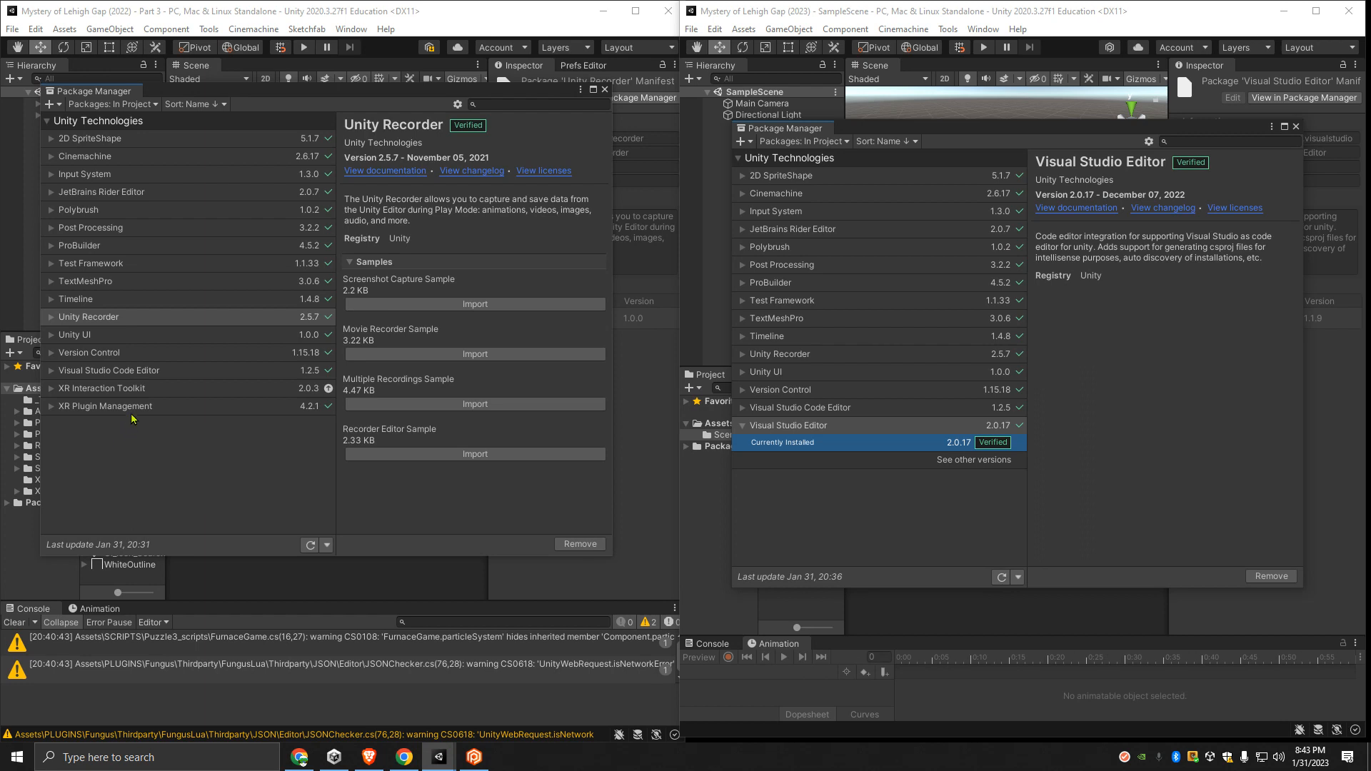
# - Check the XR Interaction Toolkit package version in the 2022 project
pyautogui.click(62, 395)
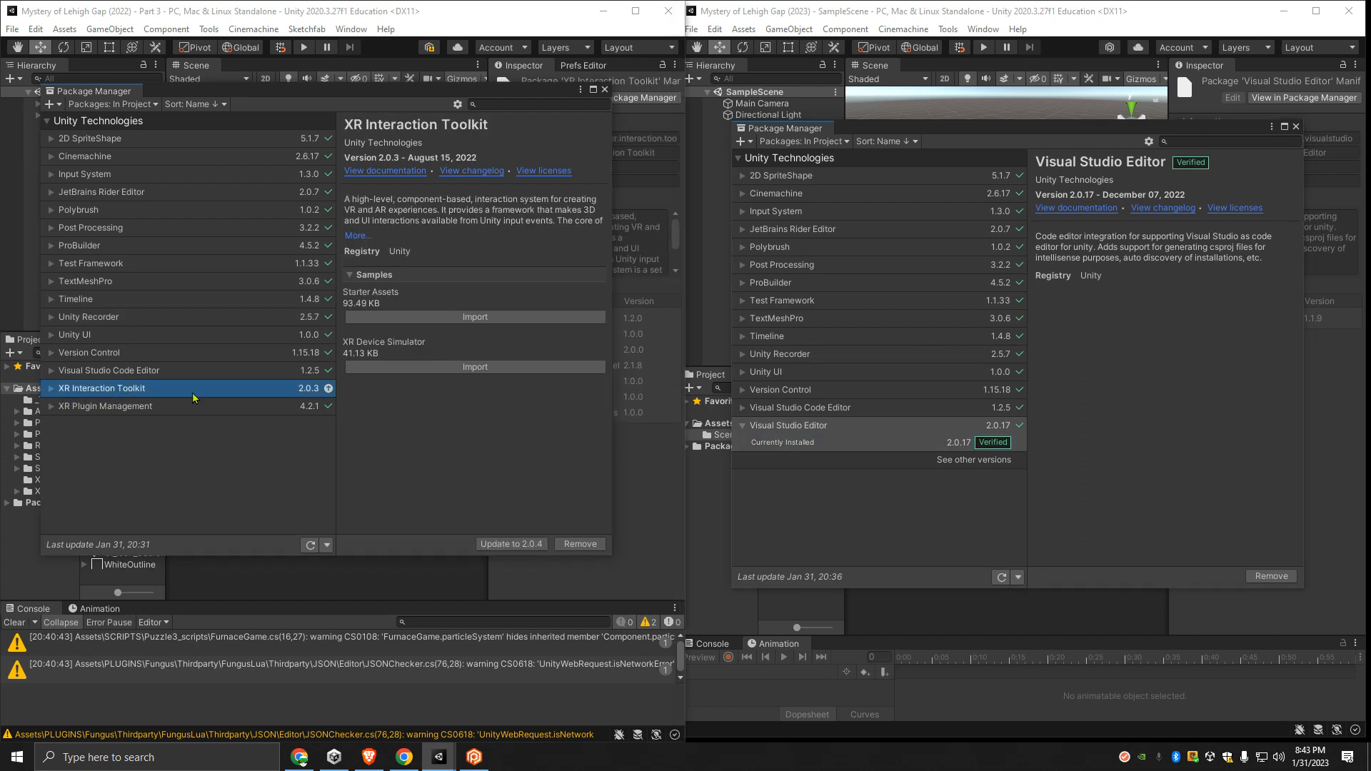
pyautogui.click(48, 391)
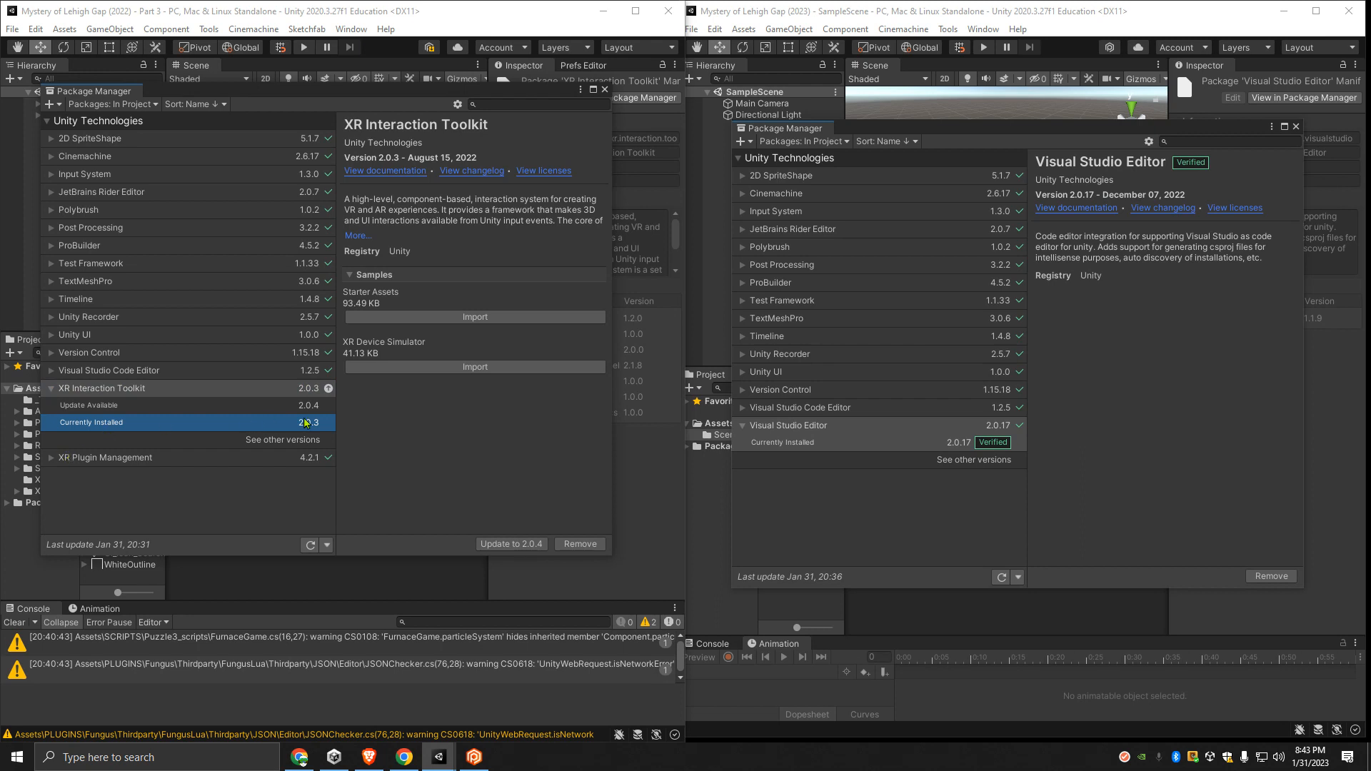
pyautogui.click(50, 388)
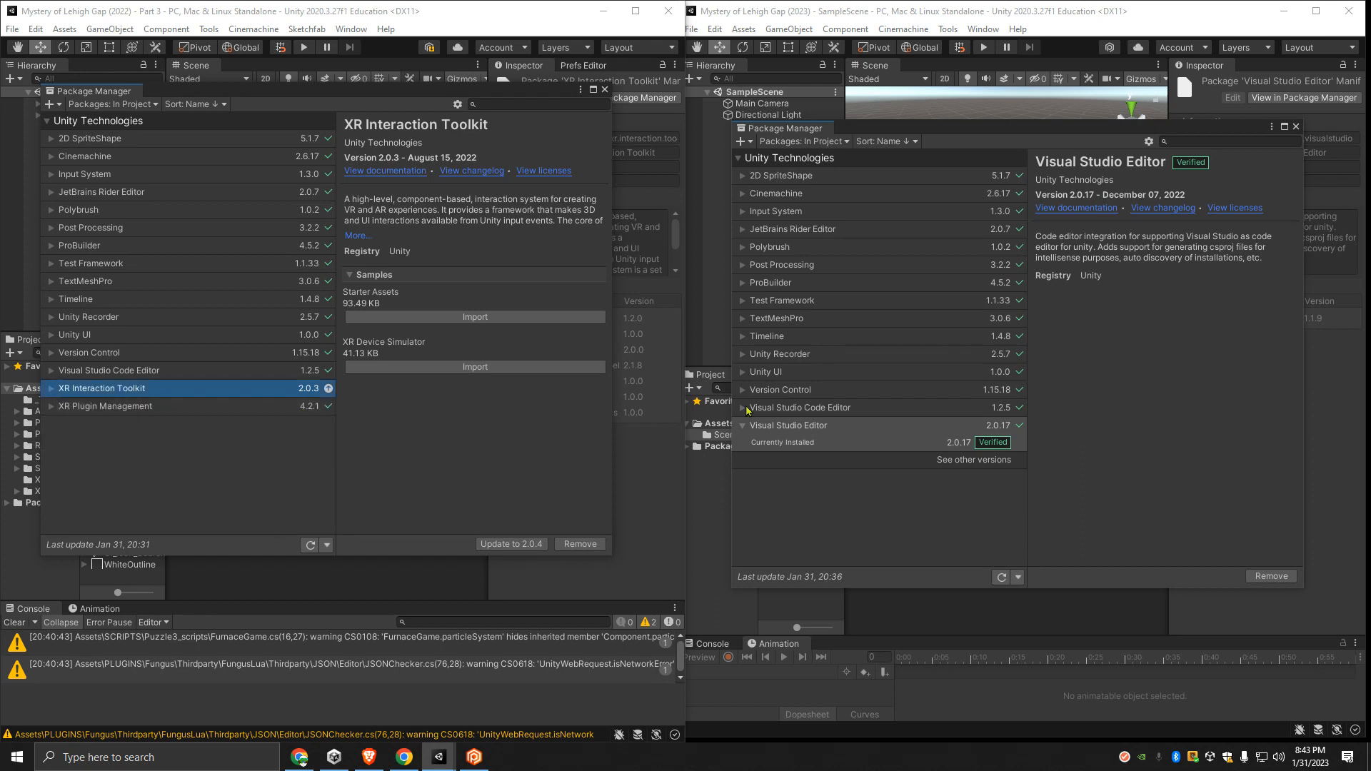
# - Install XR Interaction Toolkit version 2.0.3 from the Unity Registry in the 2023 project
pyautogui.click(839, 142)
pyautogui.click(807, 157)
pyautogui.scroll(-3, 819, 543)
pyautogui.click(740, 540)
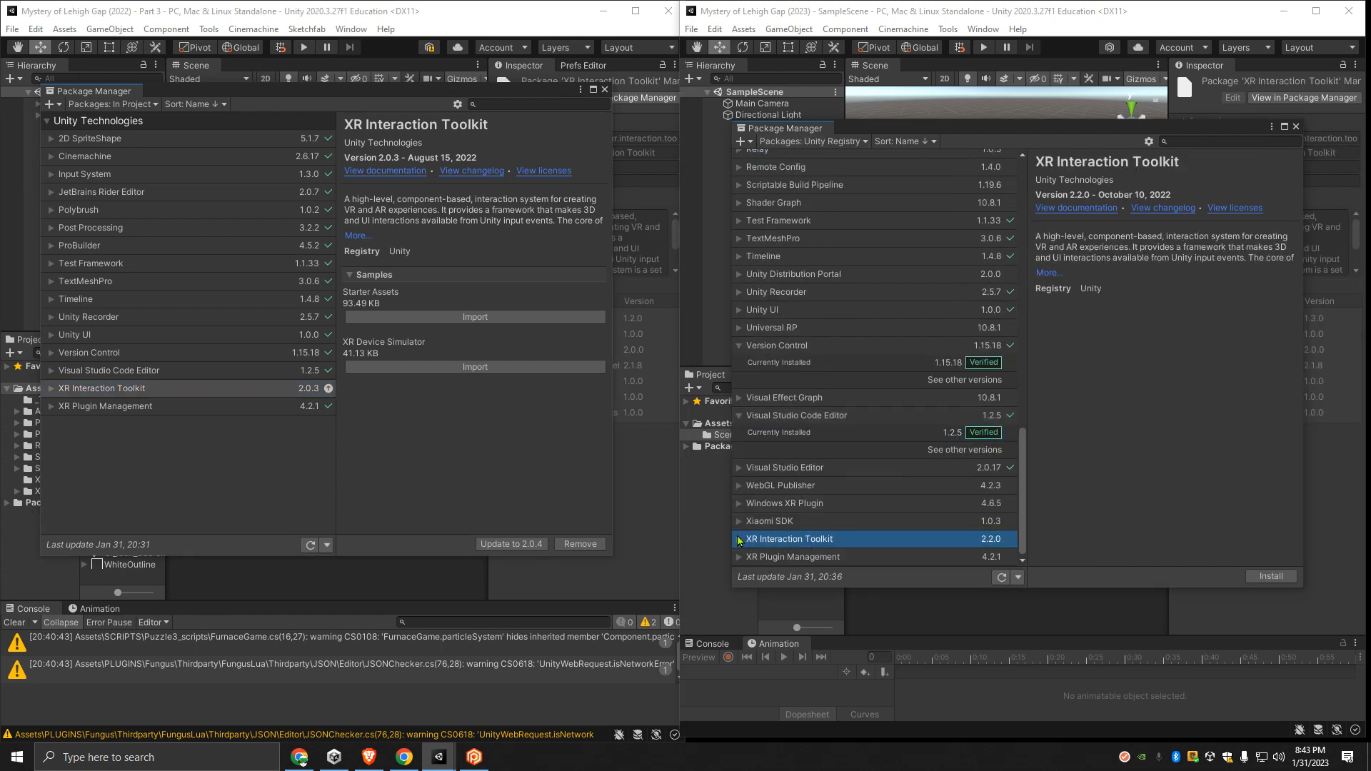
pyautogui.click(739, 539)
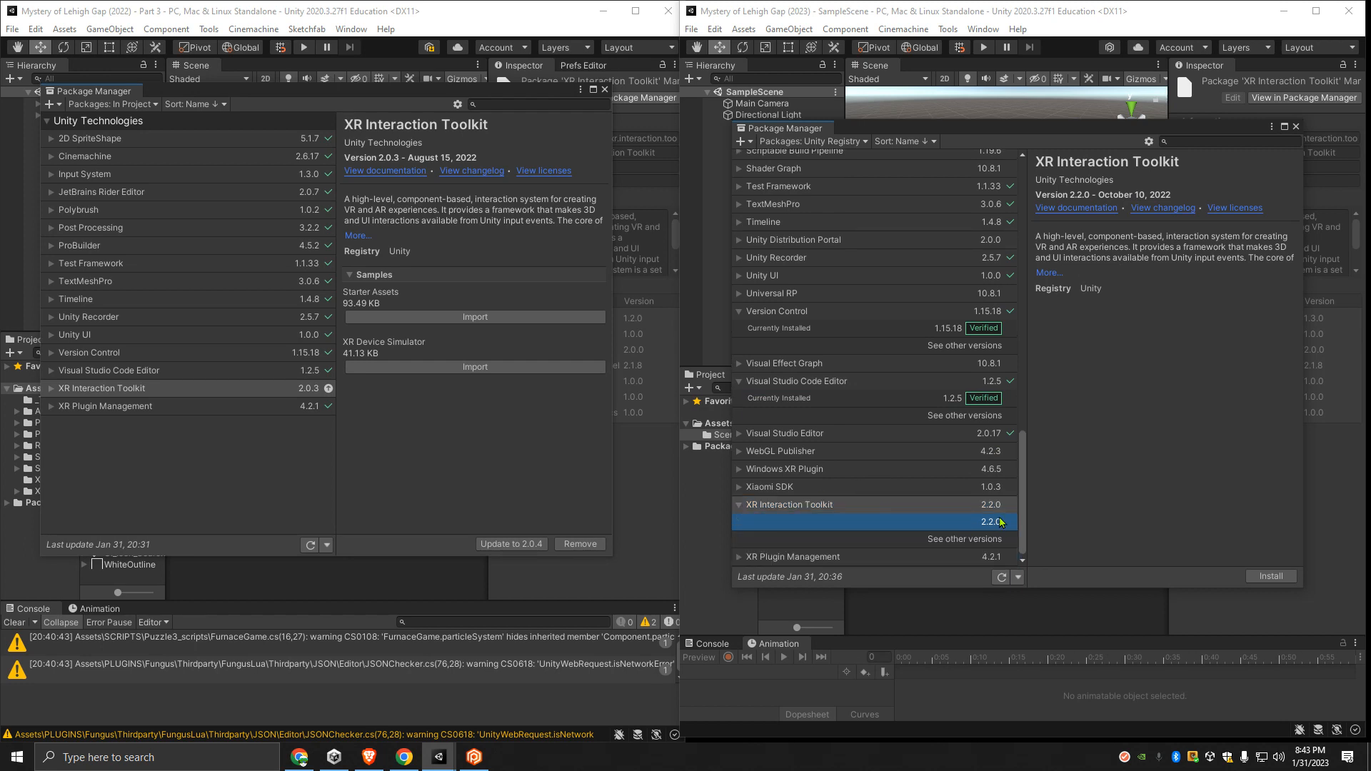
pyautogui.click(942, 540)
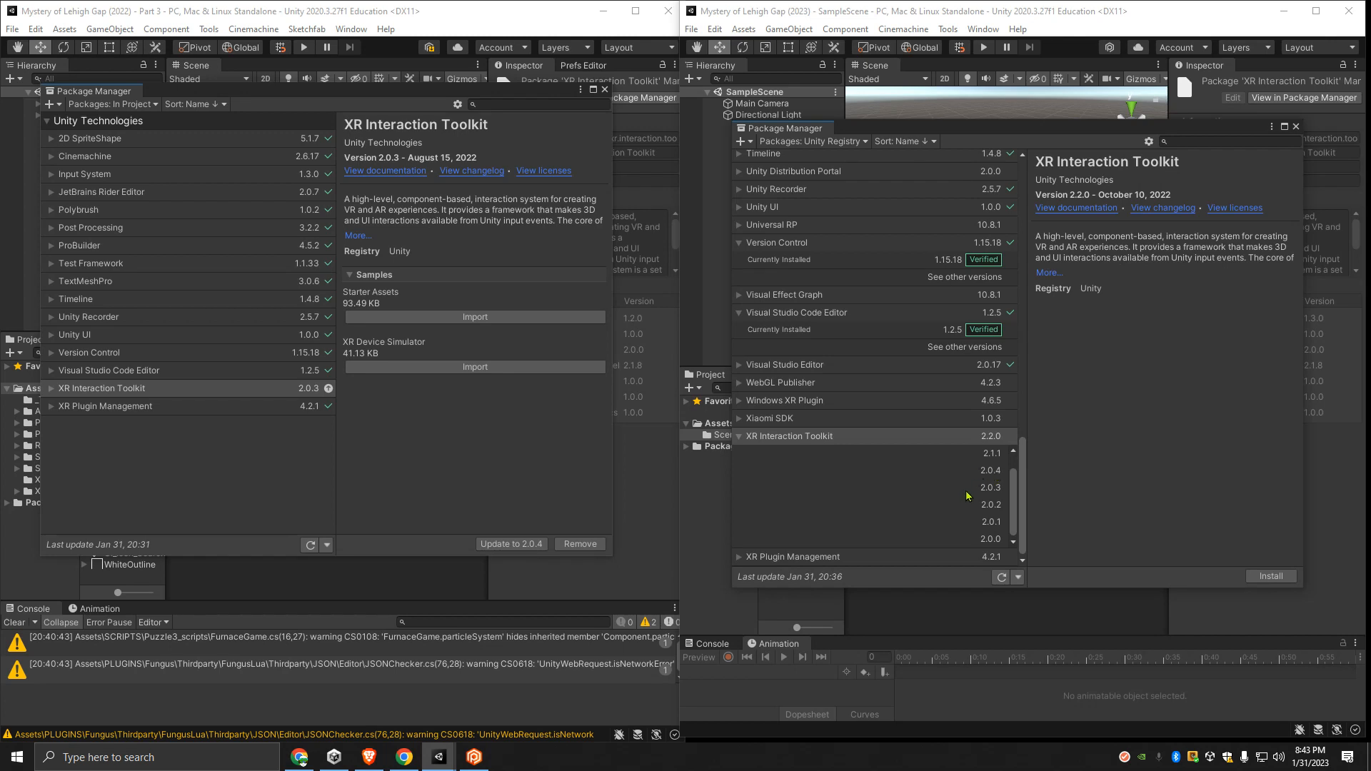
pyautogui.click(991, 488)
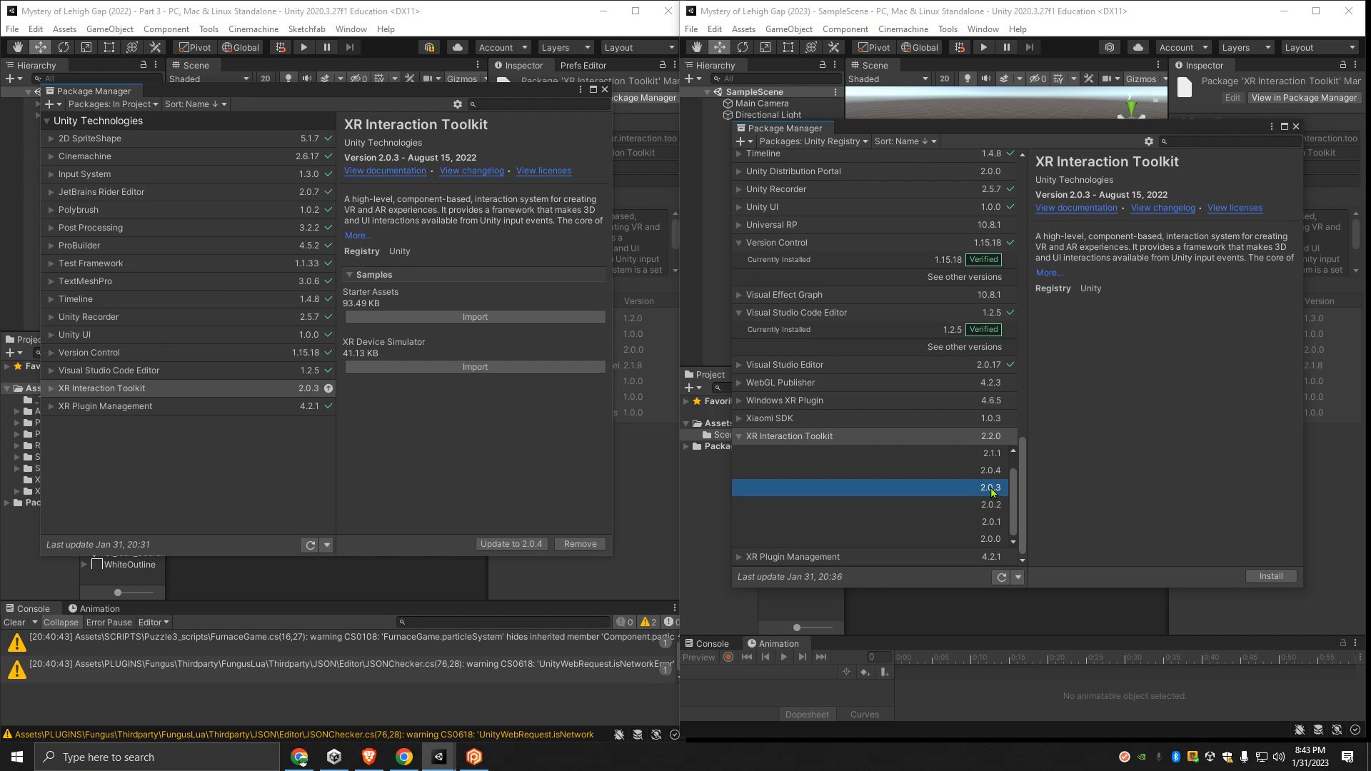
pyautogui.click(1273, 577)
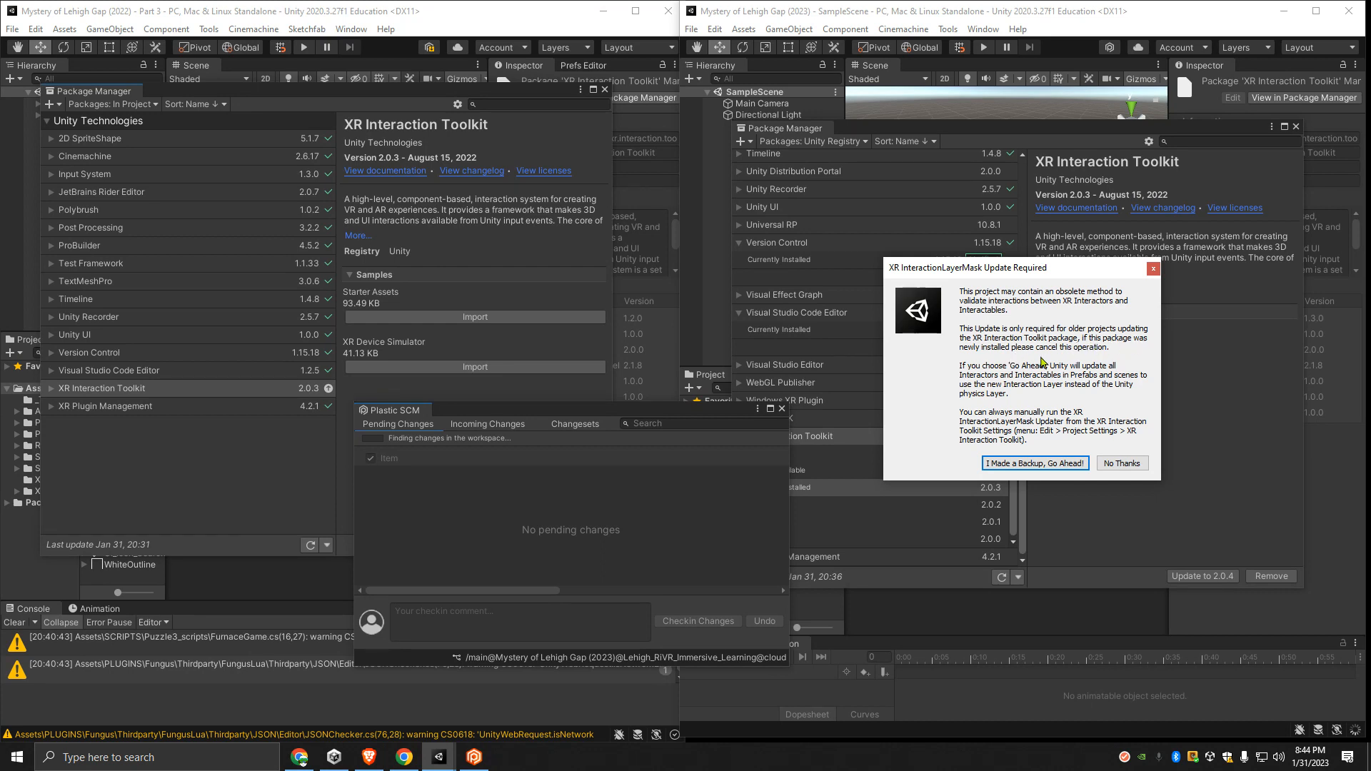
# - Dismiss the XR InteractionLayerMask update request without updating and close the Plastic SCM window
pyautogui.click(1153, 270)
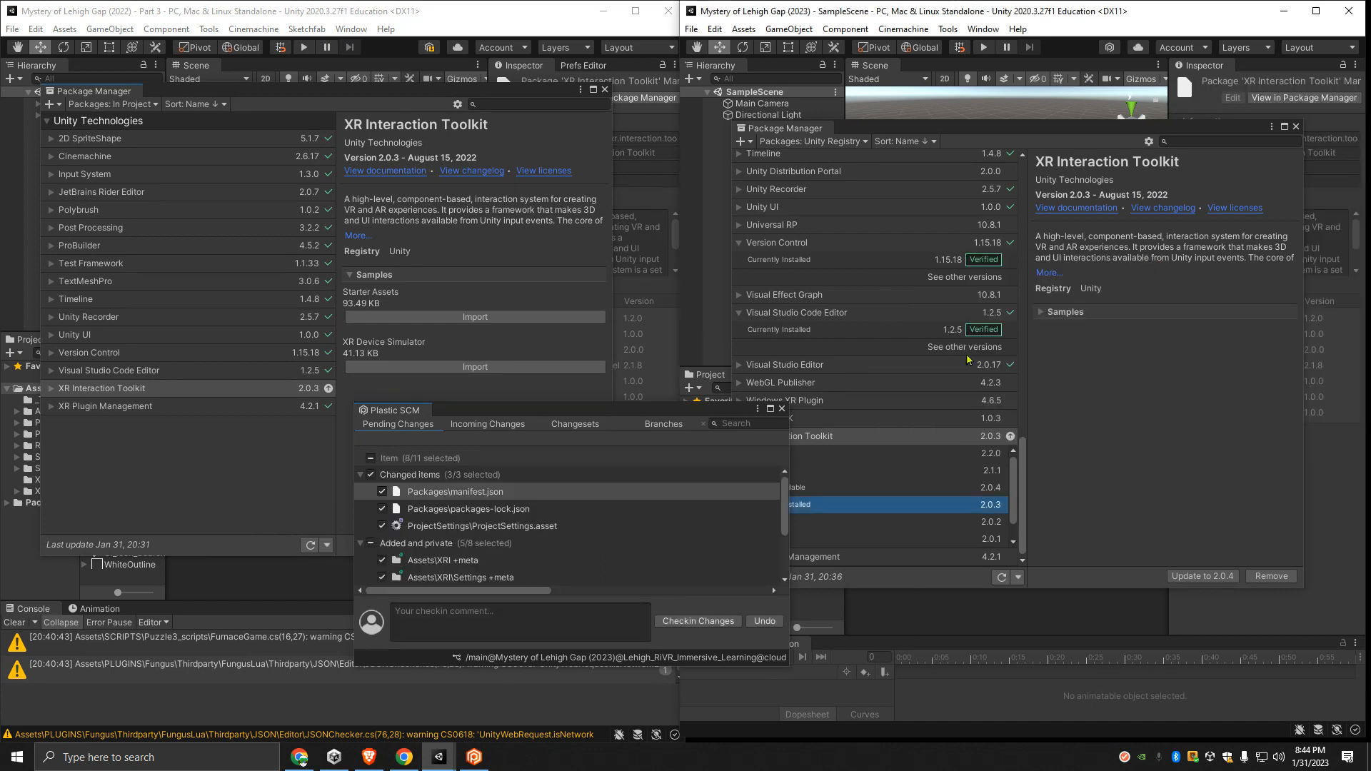
pyautogui.click(782, 409)
pyautogui.click(740, 437)
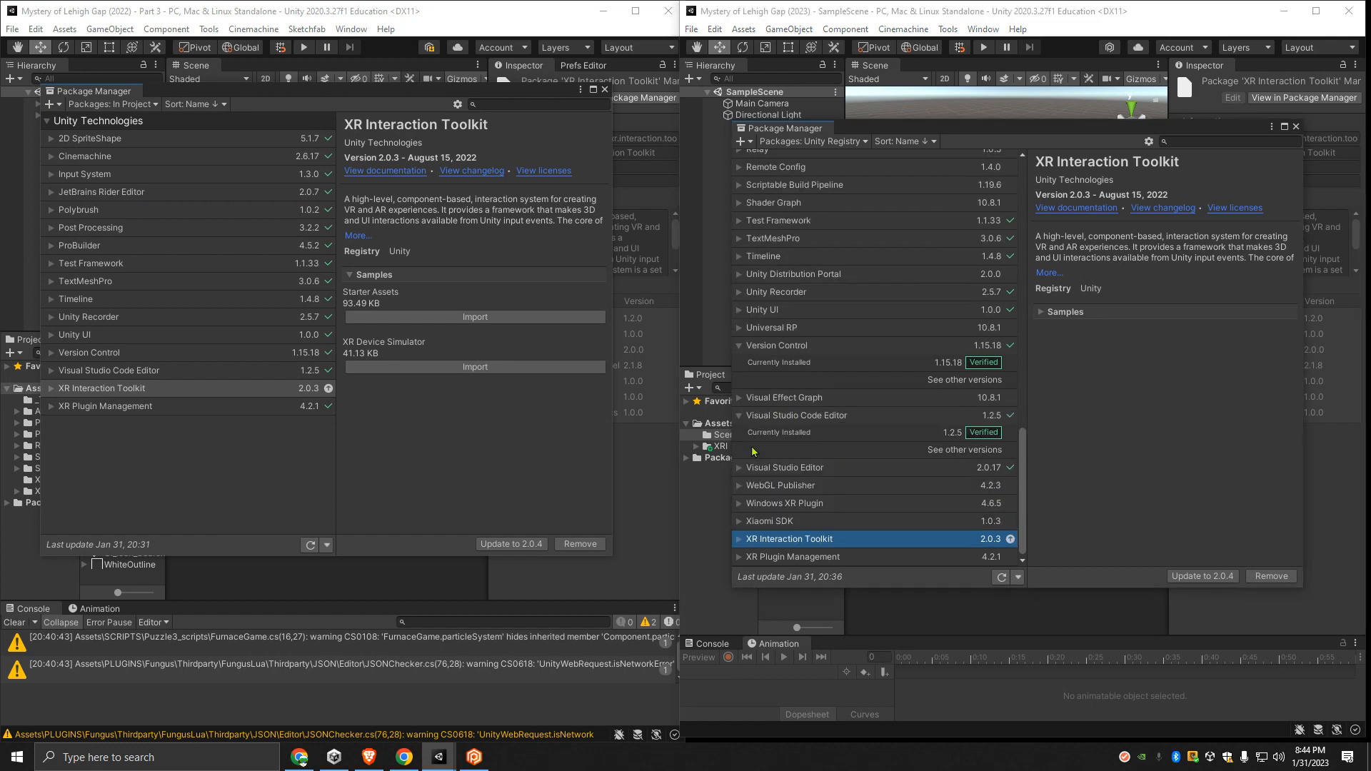
# - Check the 2023 project's in-project packages against the 2022 list and install XR Plugin Management 4.2.1 from the Unity Registry
pyautogui.click(835, 141)
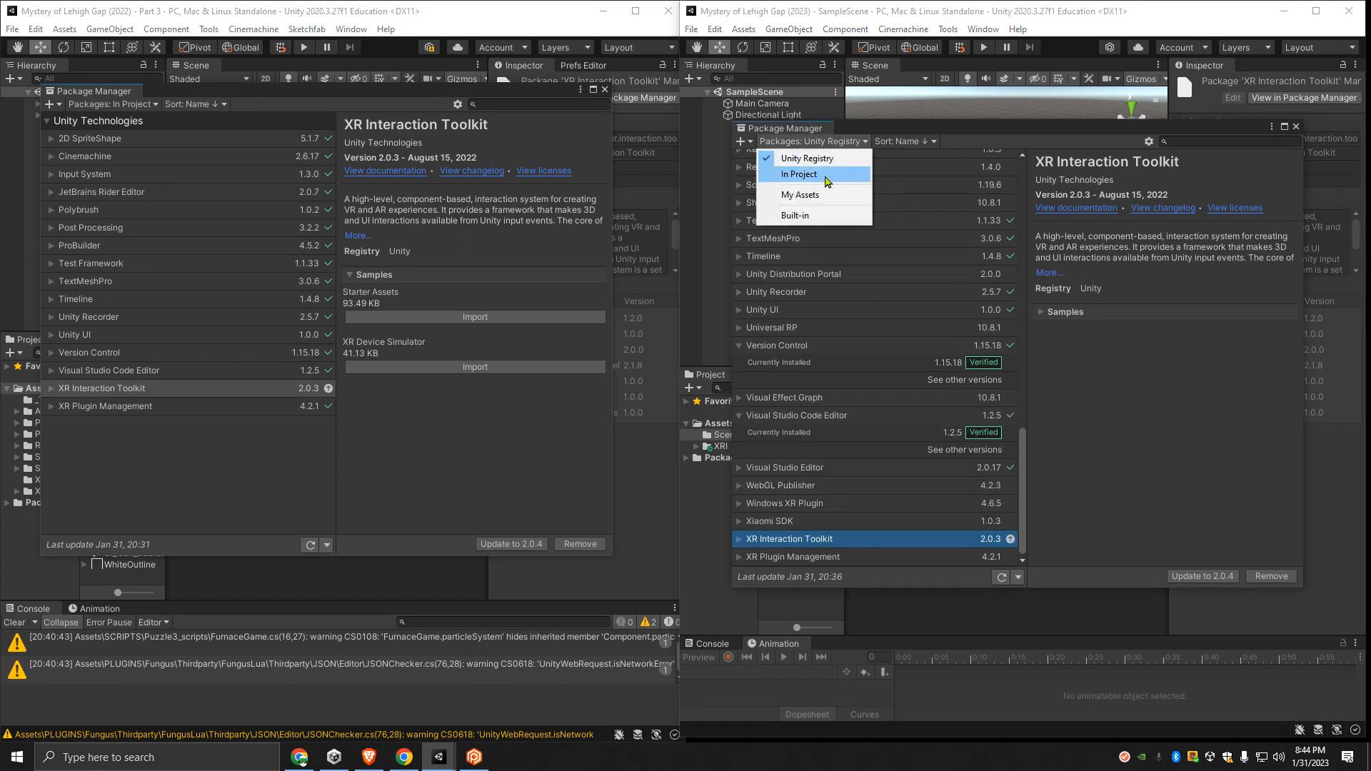
pyautogui.click(826, 178)
pyautogui.click(741, 432)
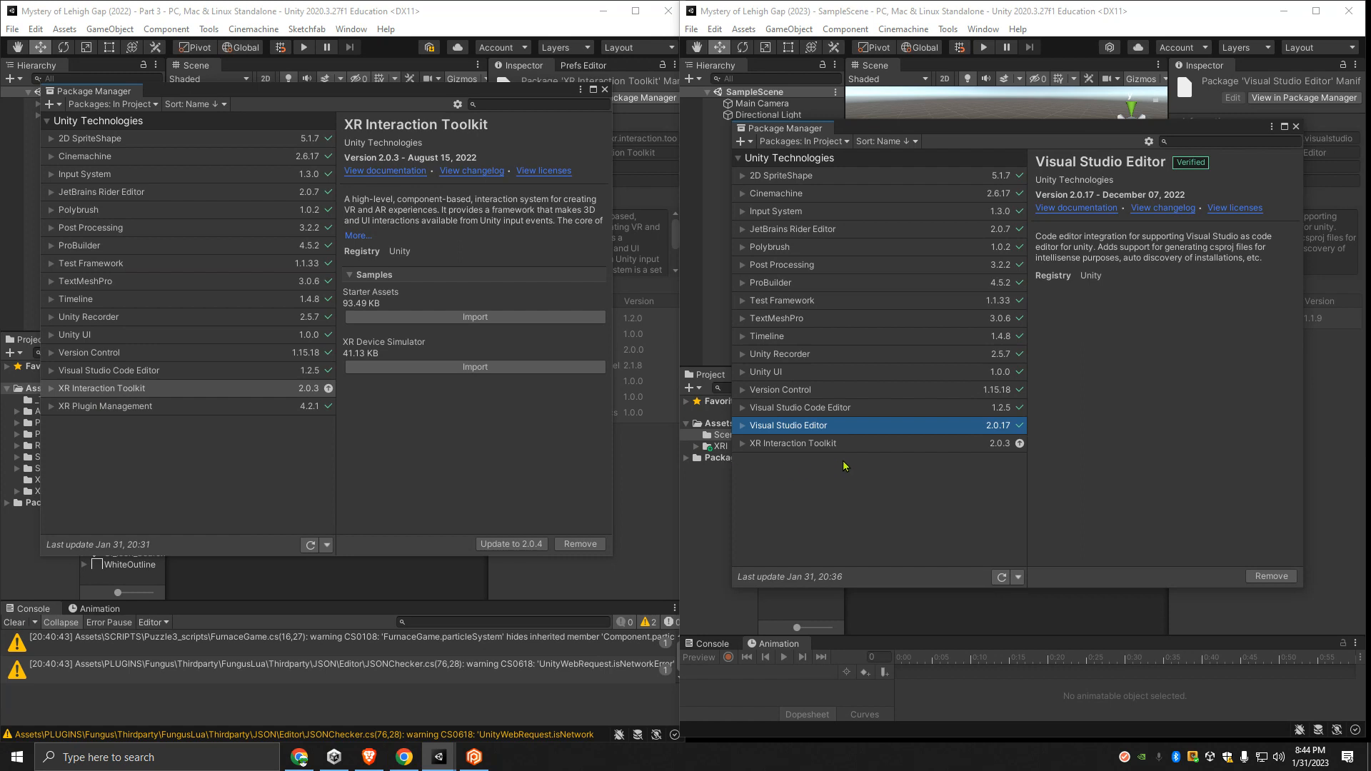
pyautogui.click(824, 142)
pyautogui.click(827, 155)
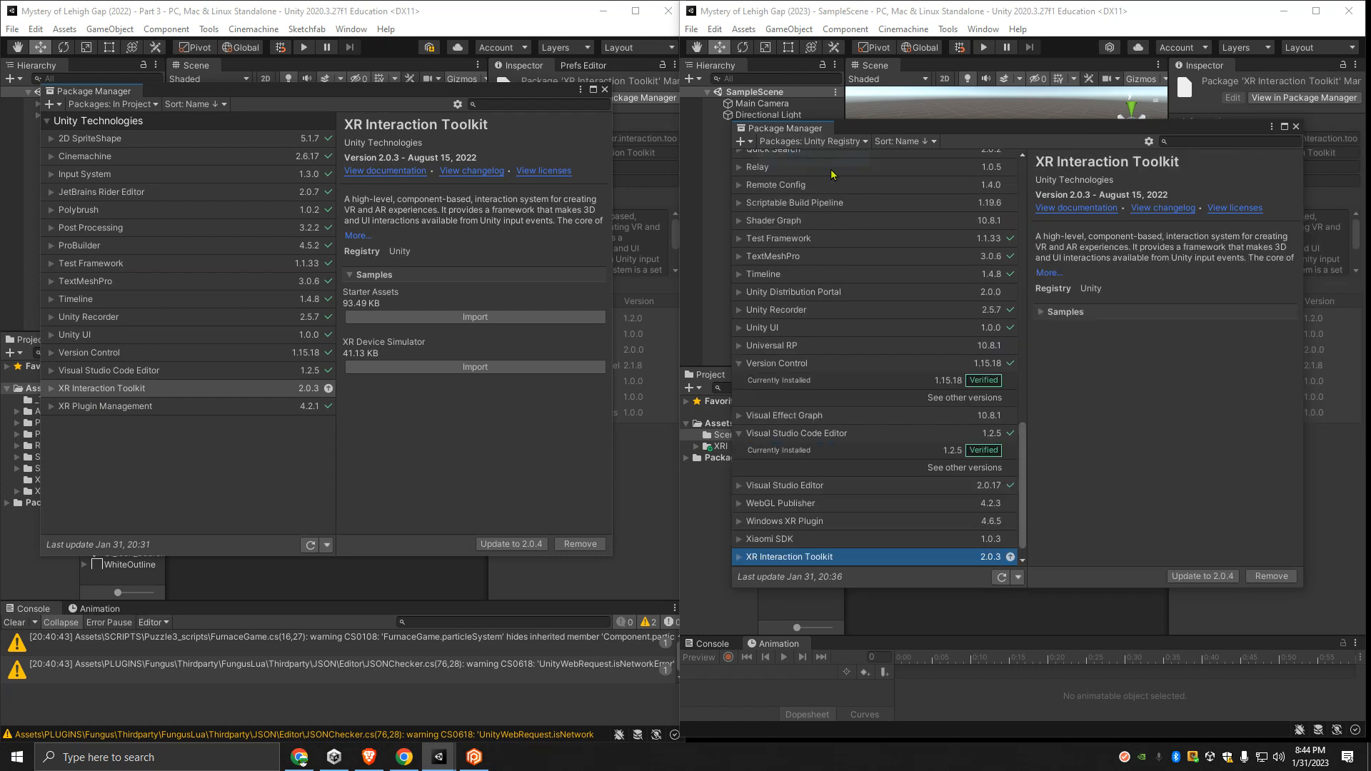
pyautogui.scroll(-1, 801, 547)
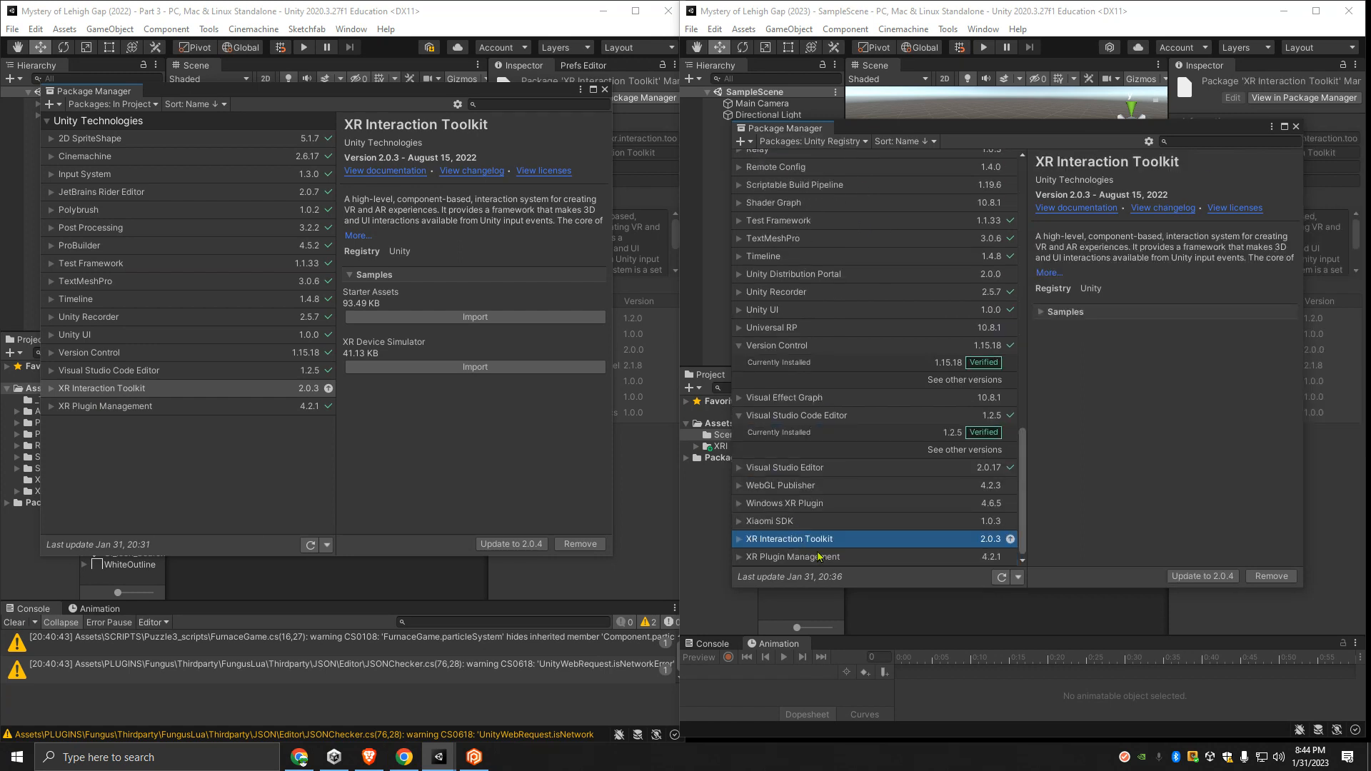
pyautogui.click(770, 558)
pyautogui.click(1270, 576)
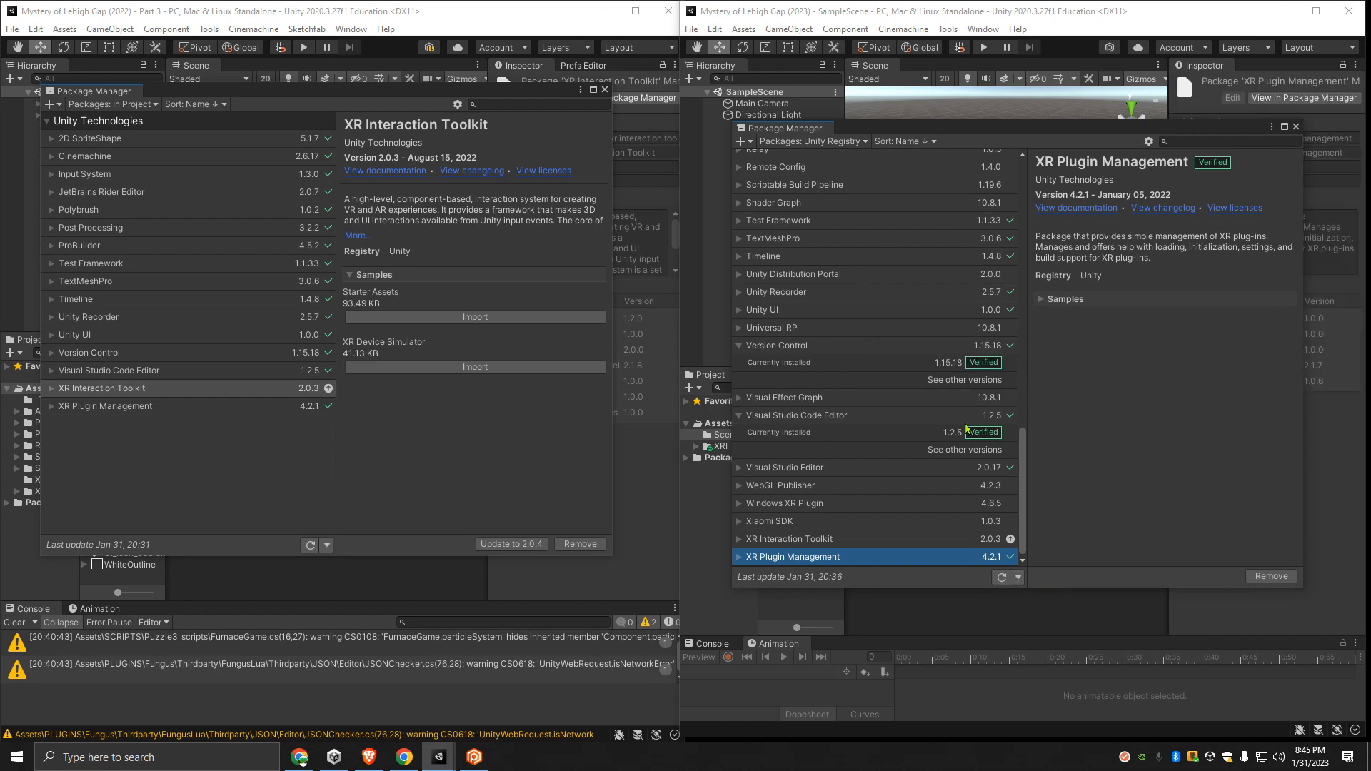
# - Compare the in-project package lists of both projects and close both Package Manager windows
pyautogui.click(813, 141)
pyautogui.click(828, 174)
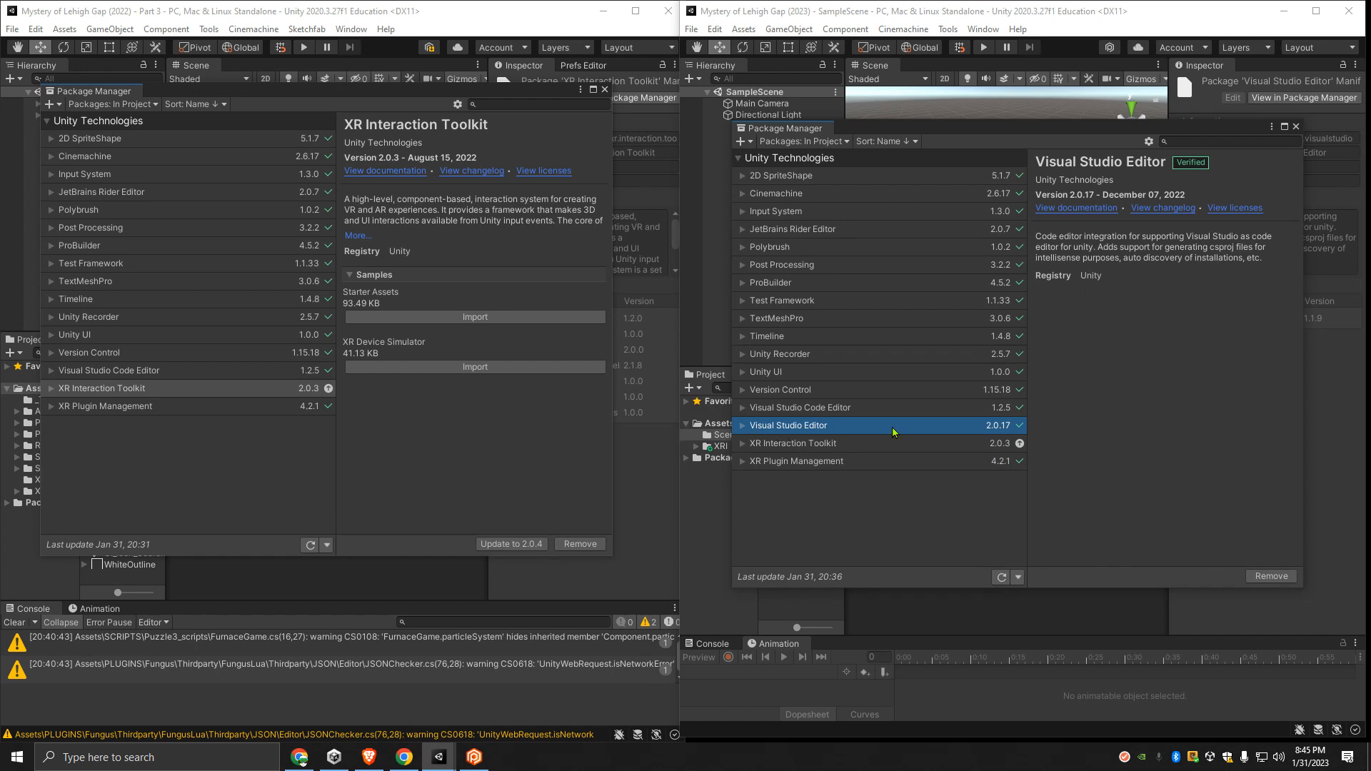
pyautogui.click(604, 90)
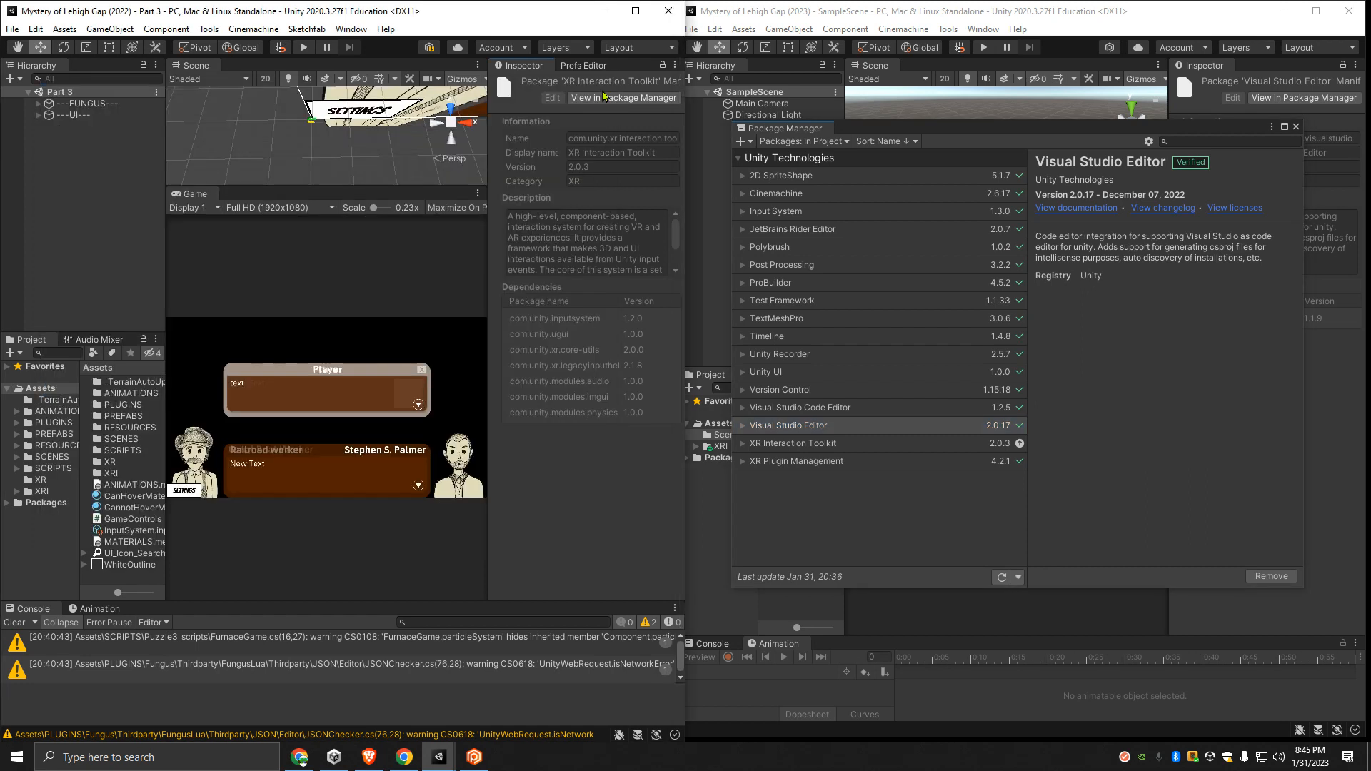
pyautogui.click(1295, 127)
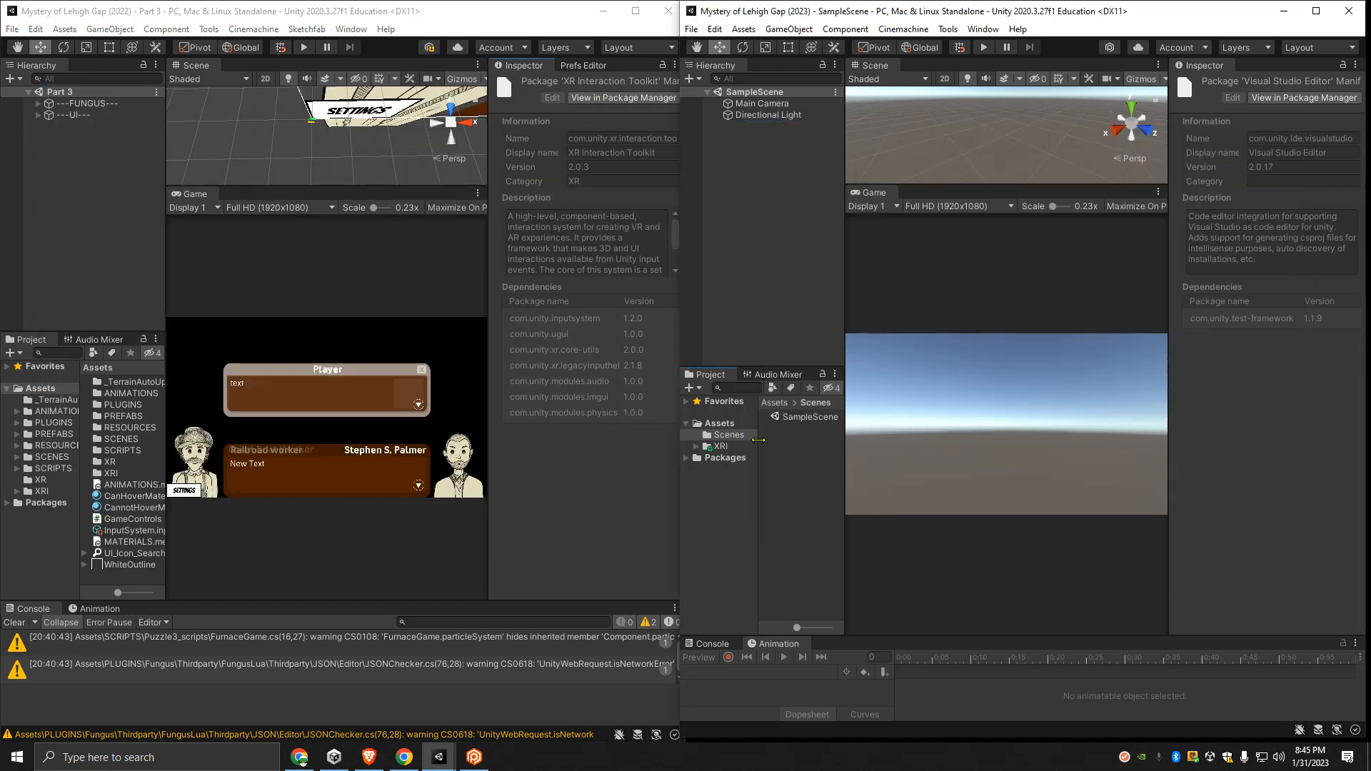
# - Widen the Project panel and its folder tree in both the 2023 and 2022 editors
pyautogui.moveTo(844, 426); pyautogui.dragTo(947, 427)
pyautogui.moveTo(761, 431); pyautogui.dragTo(817, 432)
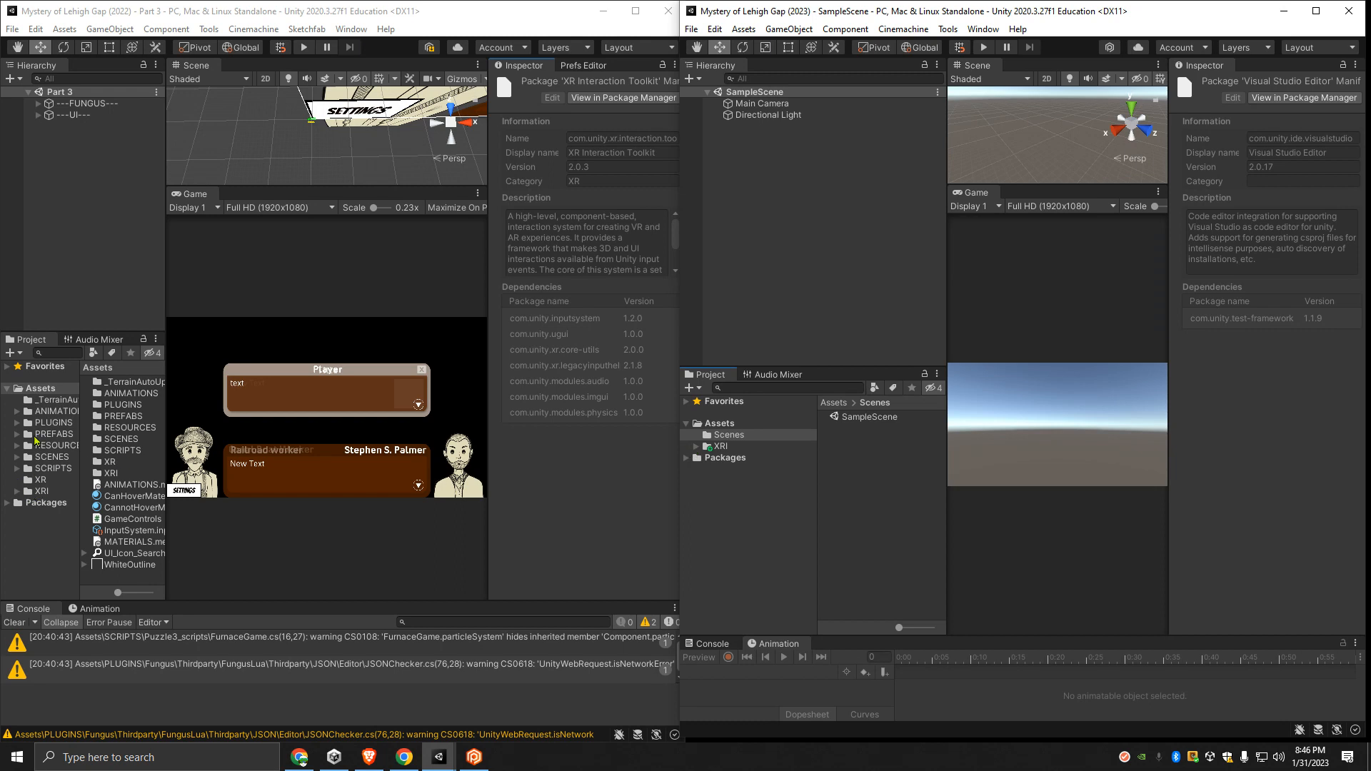
pyautogui.moveTo(166, 362); pyautogui.dragTo(313, 364)
pyautogui.moveTo(79, 400); pyautogui.dragTo(129, 399)
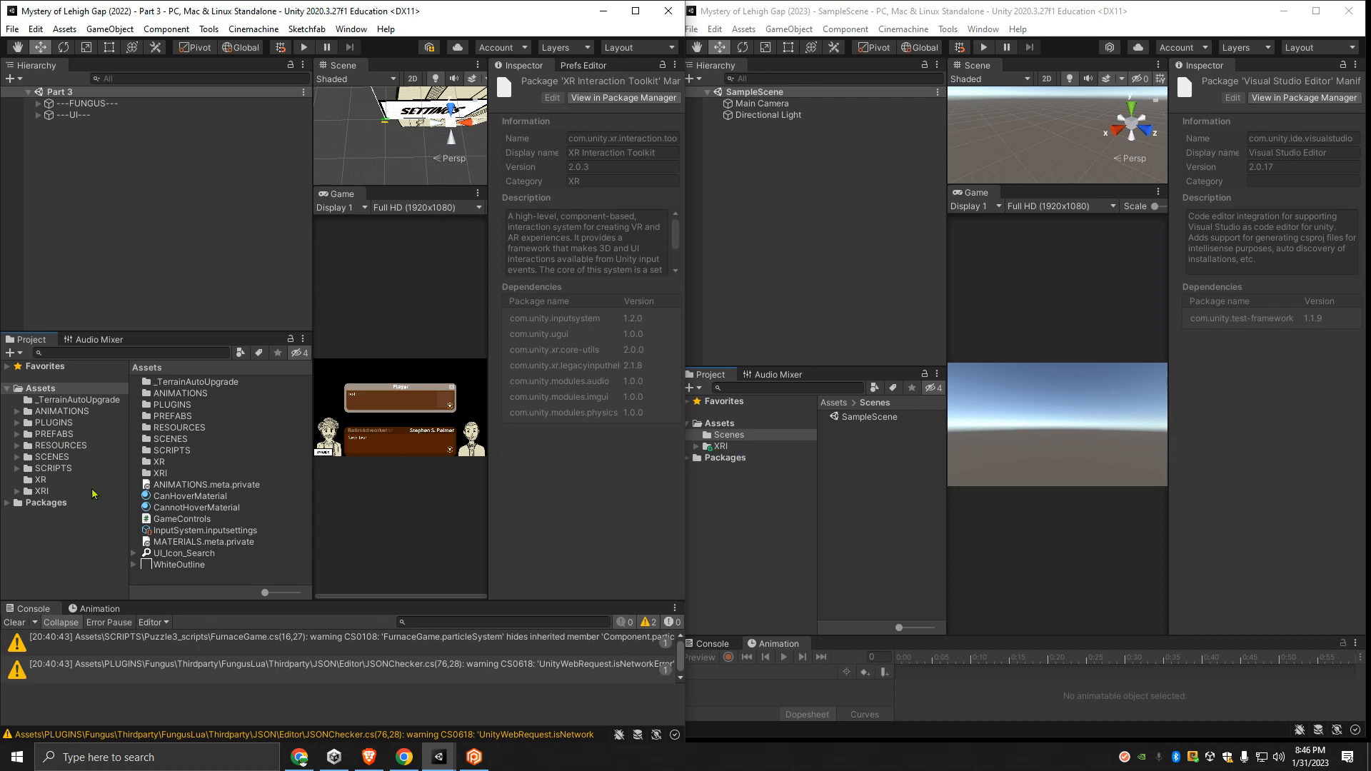
# - Compare the XR and XRI asset folders of both projects, giving the 2023 editor window more width
pyautogui.click(17, 492)
pyautogui.click(697, 446)
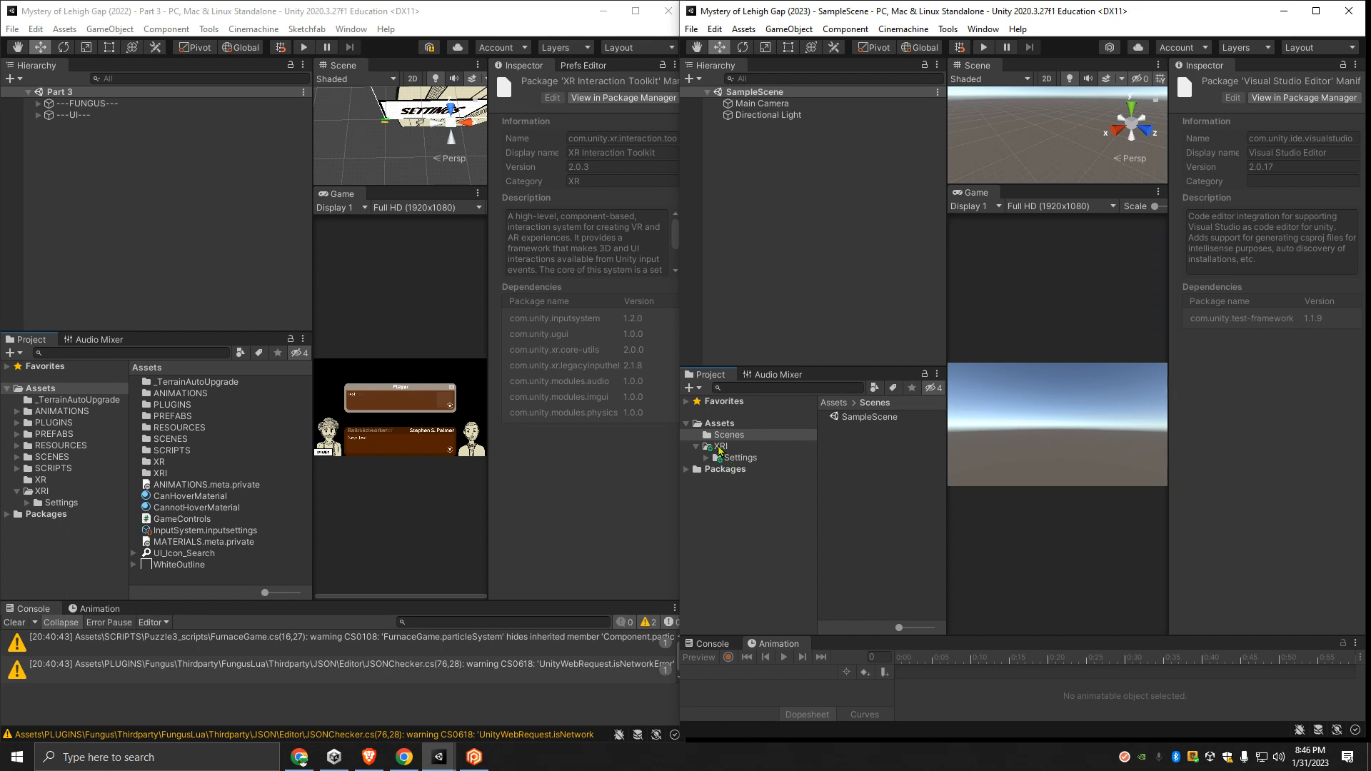
pyautogui.click(34, 481)
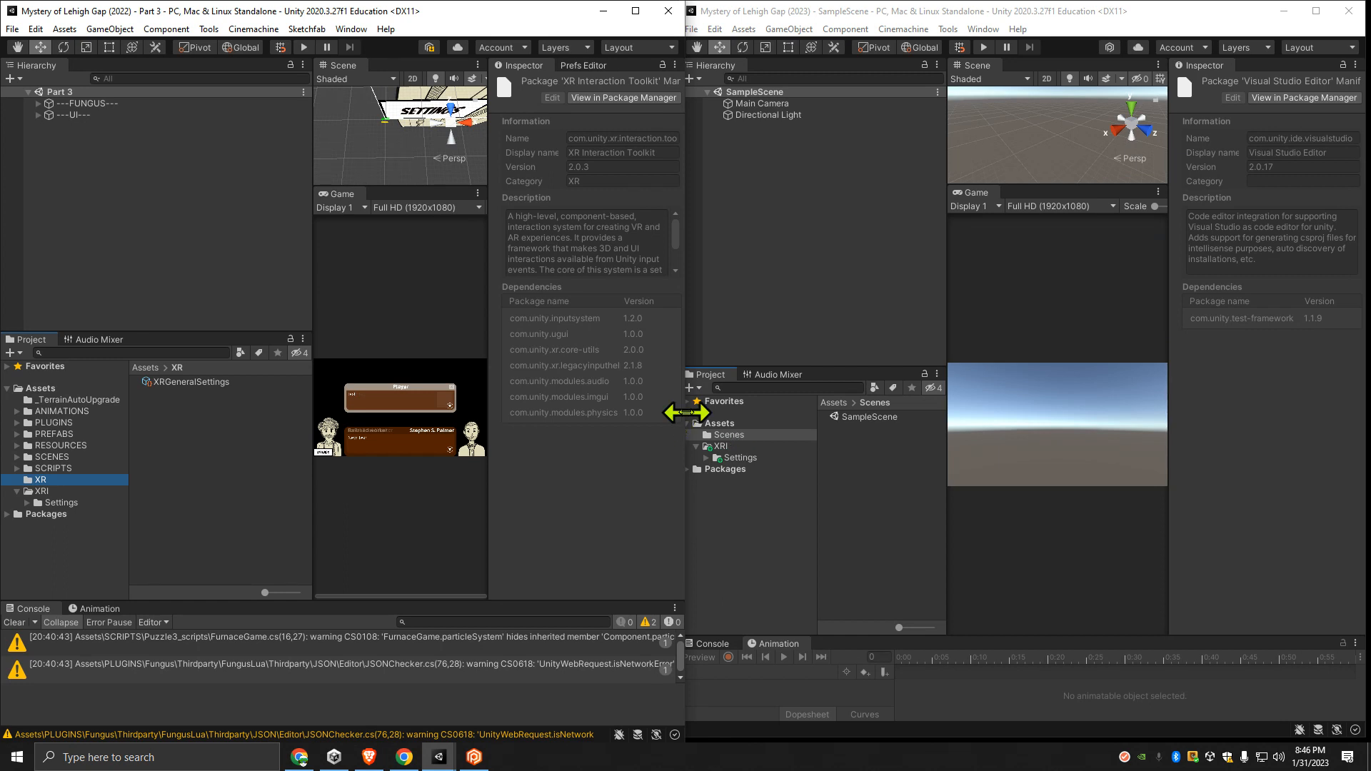
pyautogui.moveTo(697, 419); pyautogui.dragTo(626, 415)
pyautogui.moveTo(680, 301); pyautogui.dragTo(634, 294)
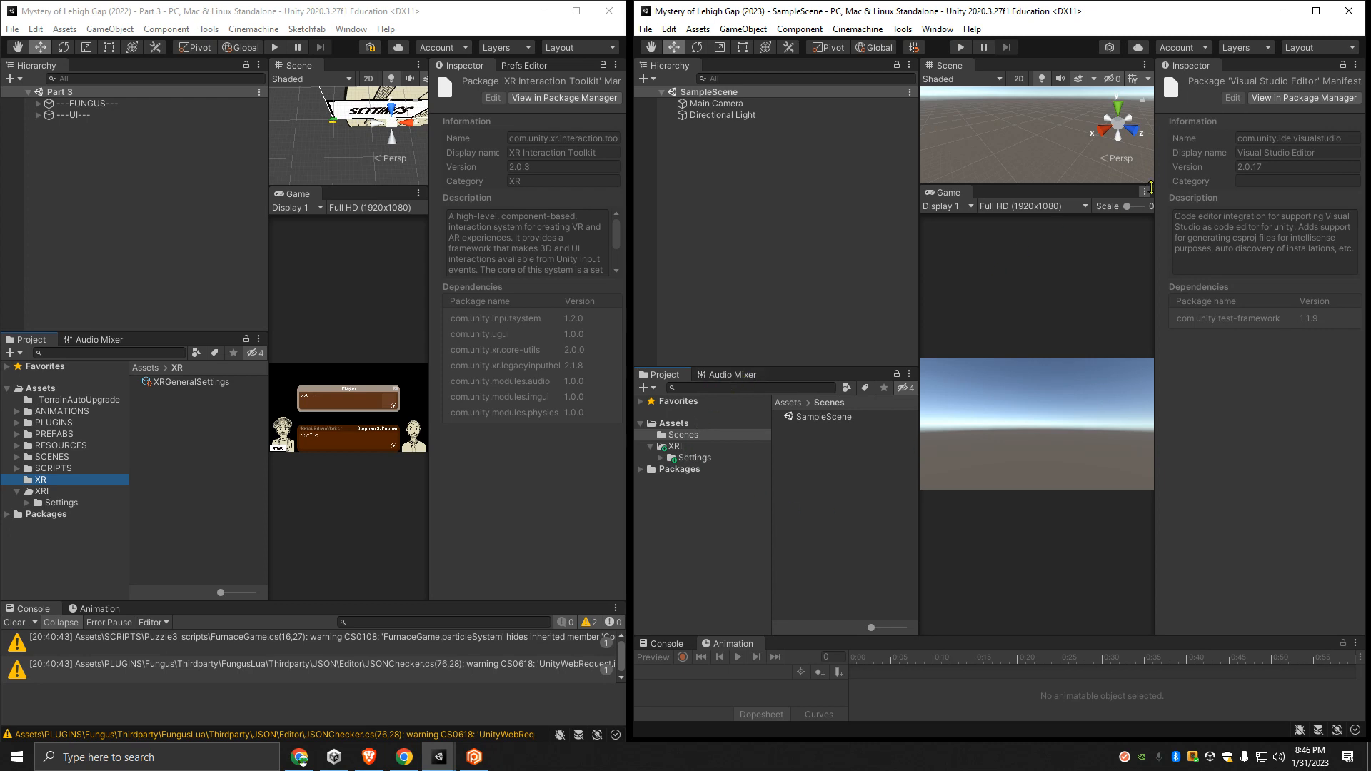
# - Minimize both Unity editors, switch to Plastic SCM, and review the pending changes of the 2023 workspace
pyautogui.click(1282, 18)
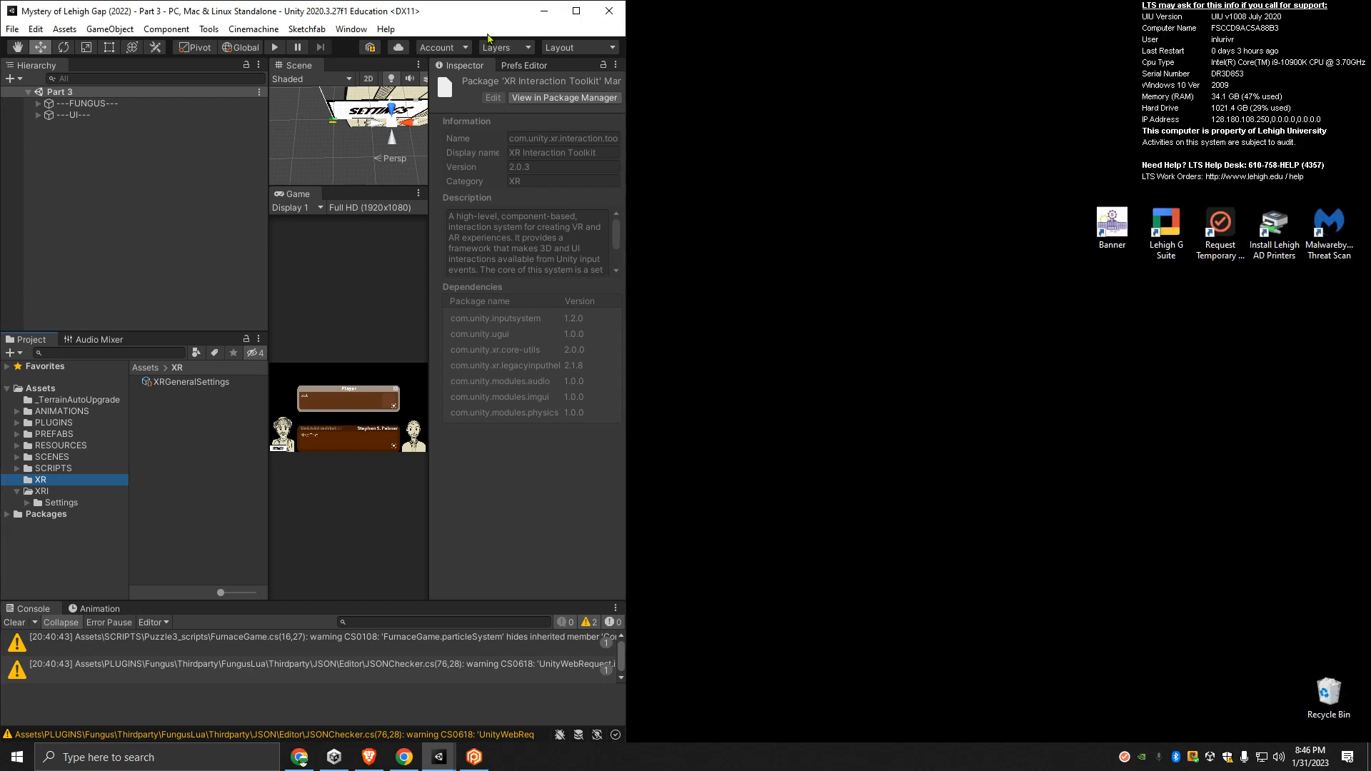
pyautogui.click(543, 10)
pyautogui.click(474, 757)
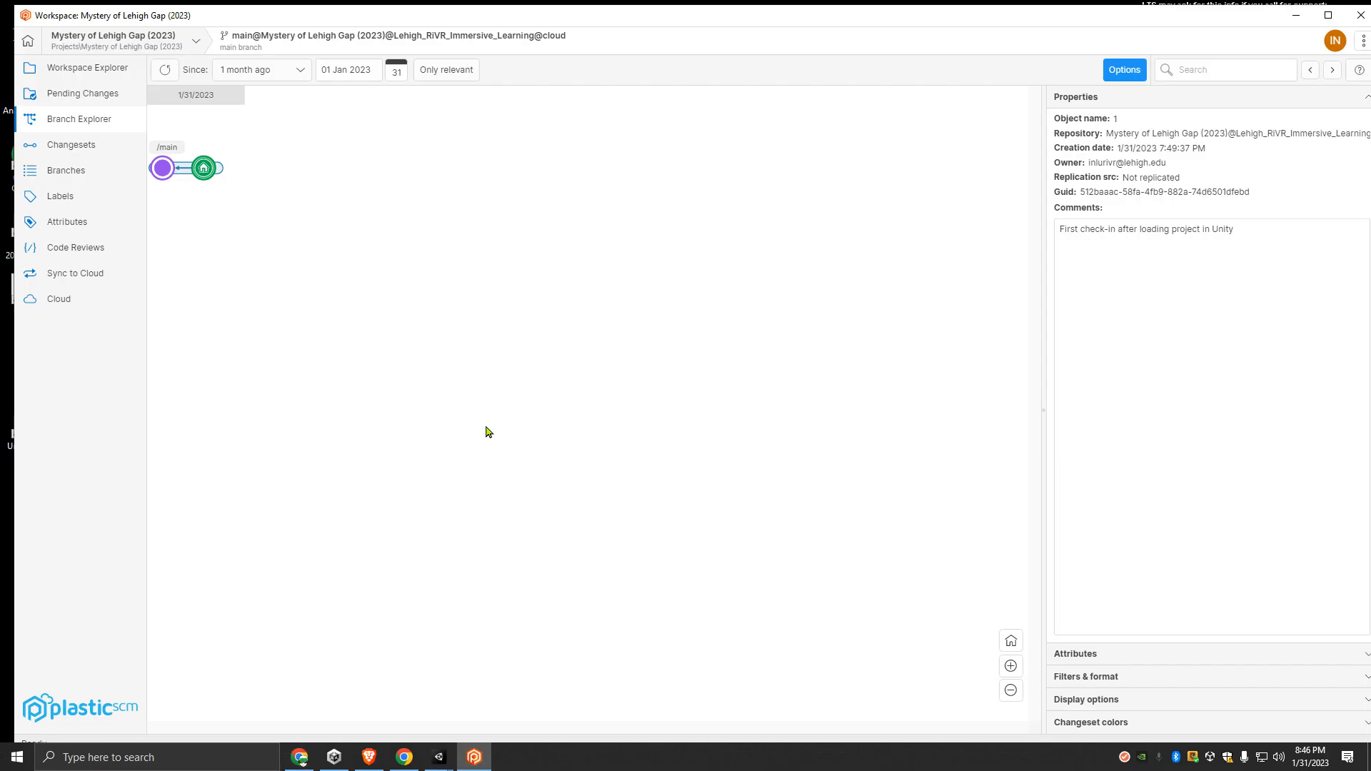
pyautogui.click(84, 93)
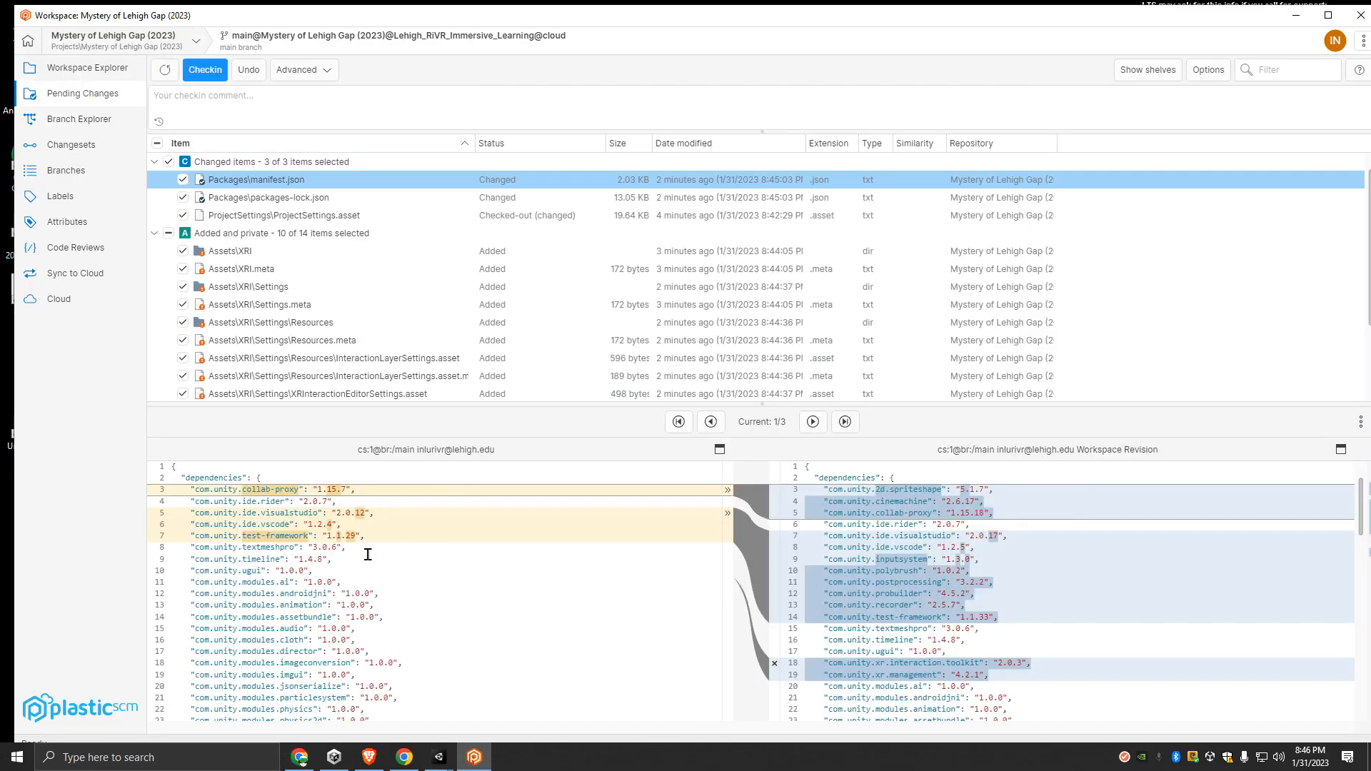
pyautogui.scroll(-2, 328, 300)
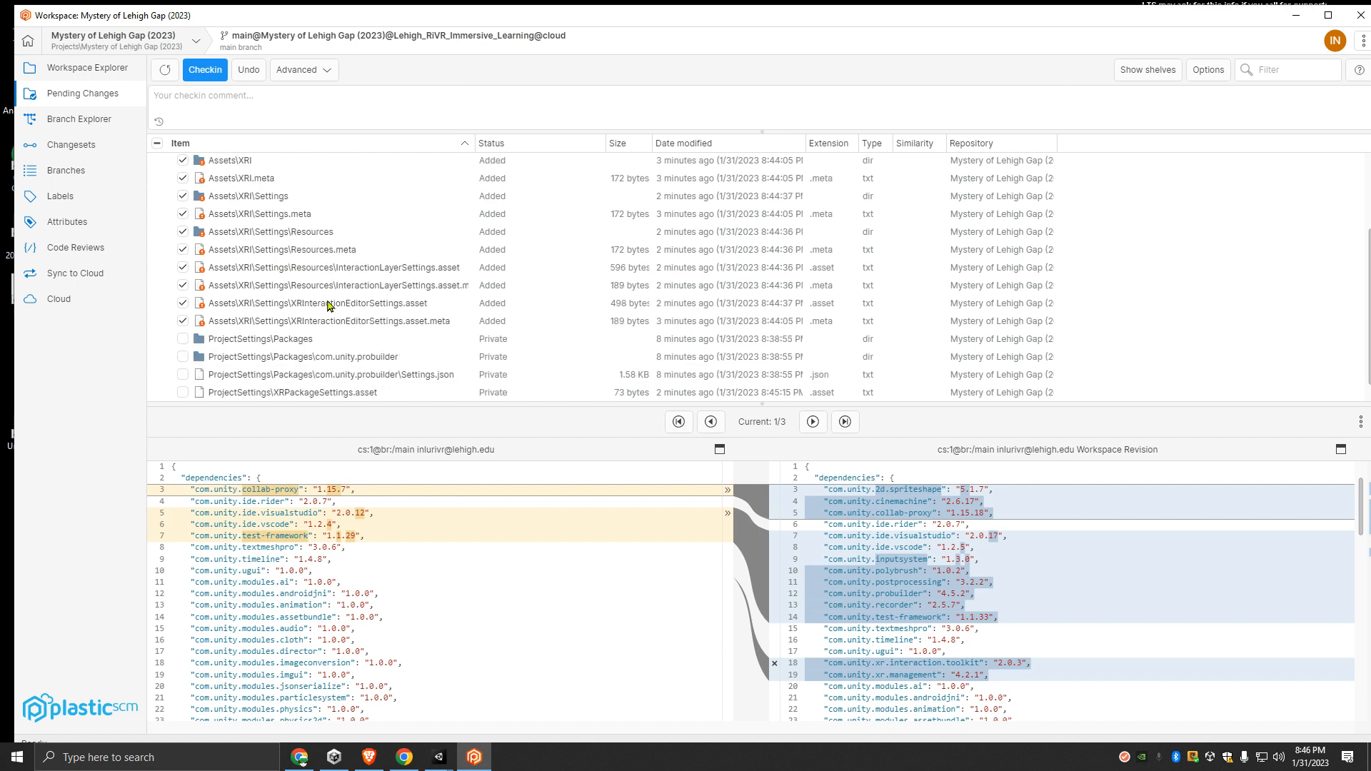
pyautogui.scroll(2, 282, 303)
# - Start the checkin comment with "Updated Packages to match the original project from (2022). Installed a couple of packages (e.g., XRI,"
pyautogui.click(200, 97)
pyautogui.write('Updated Packages to match the original p')
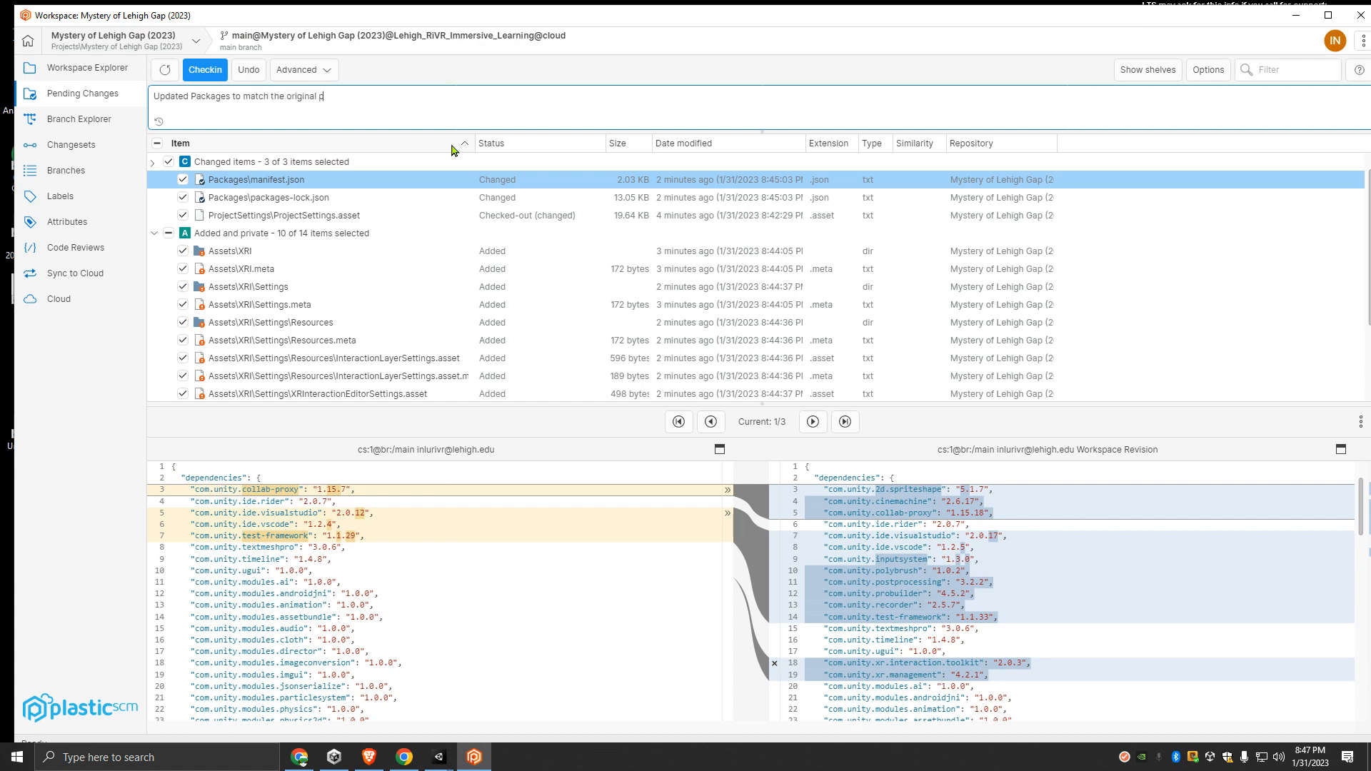
pyautogui.write('from (2022). INsta')
pyautogui.press('Delete')
pyautogui.press('Delete')
pyautogui.write('In')
pyautogui.press('End')
pyautogui.write('a couple of packag')
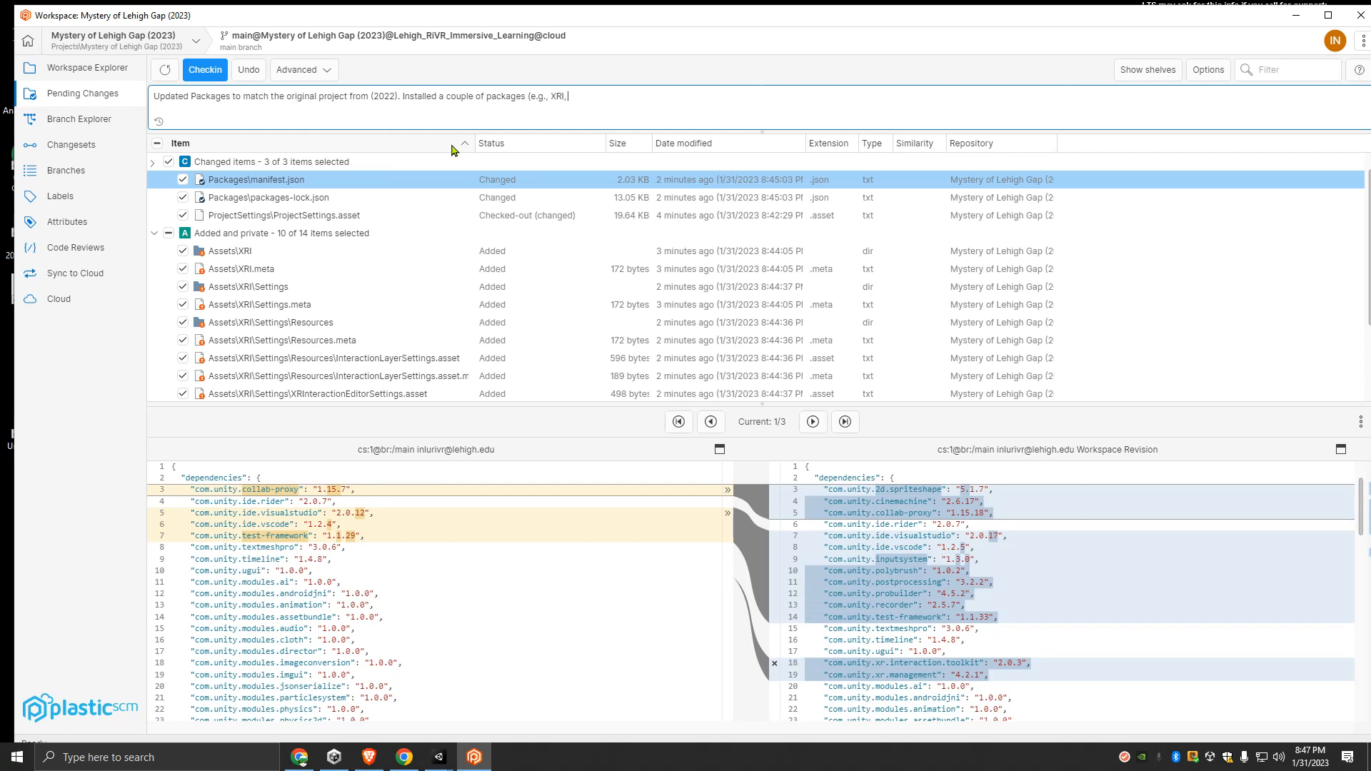
# - Complete the checkin comment with "Visual Studio). This is the last check before the Import process" and check in the selected changes
pyautogui.write('Visual Studio')
pyautogui.scroll(-2, 348, 307)
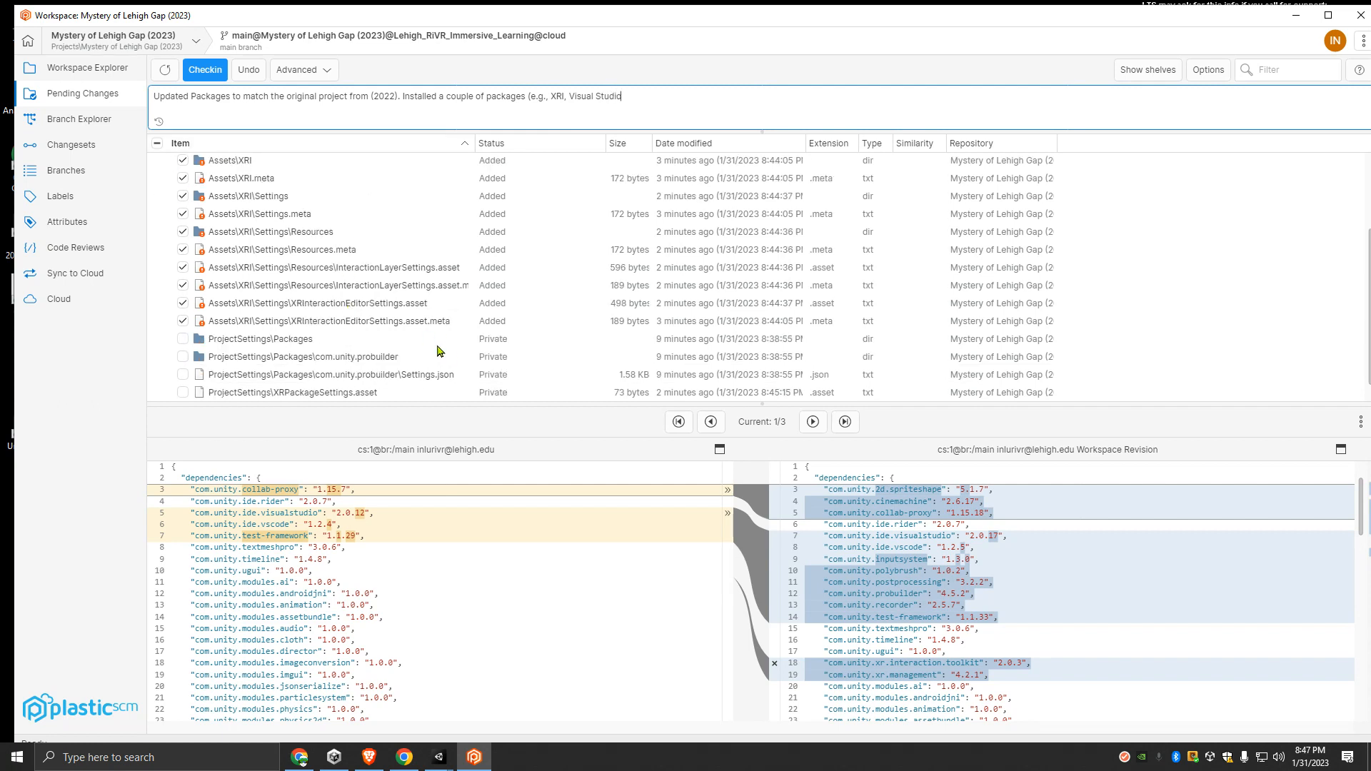
pyautogui.scroll(3, 437, 349)
pyautogui.scroll(-3, 465, 344)
pyautogui.scroll(3, 466, 344)
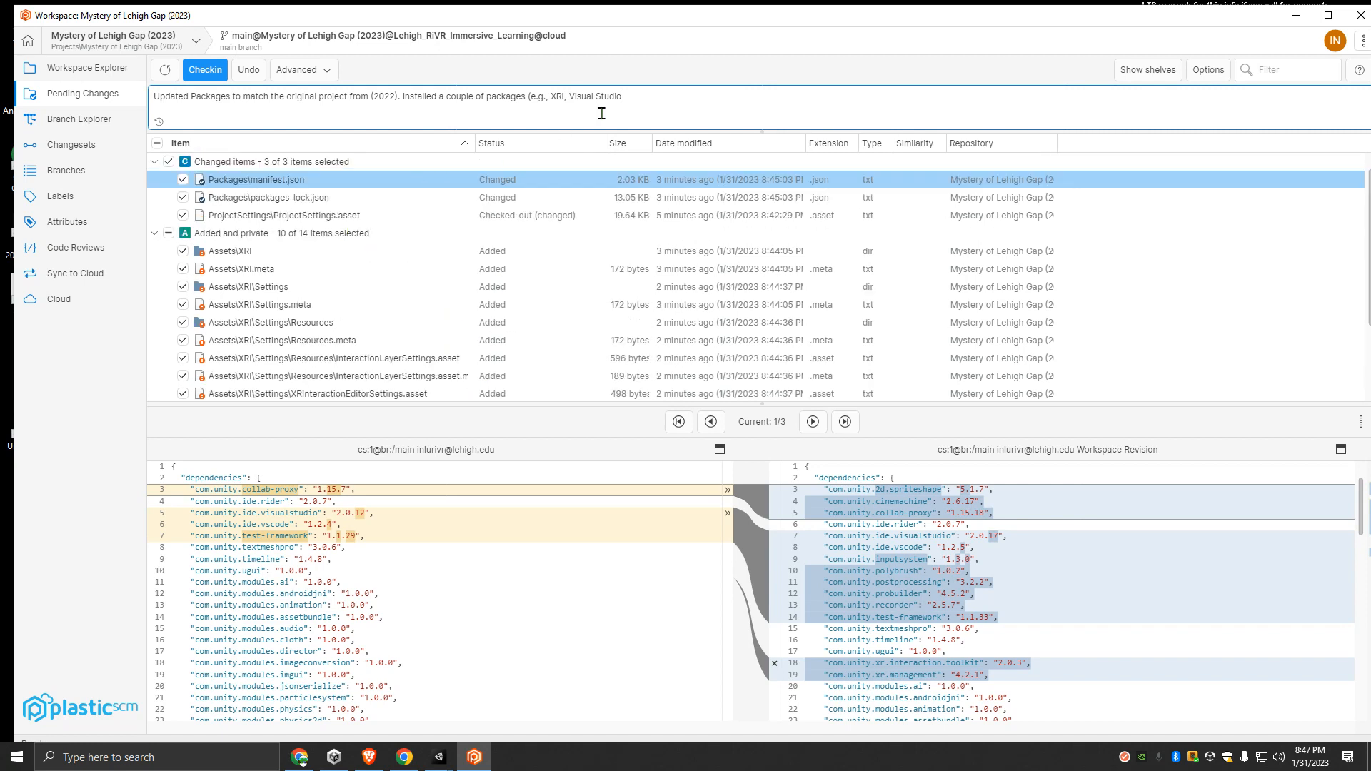
pyautogui.write('). This is the last check before the Import process')
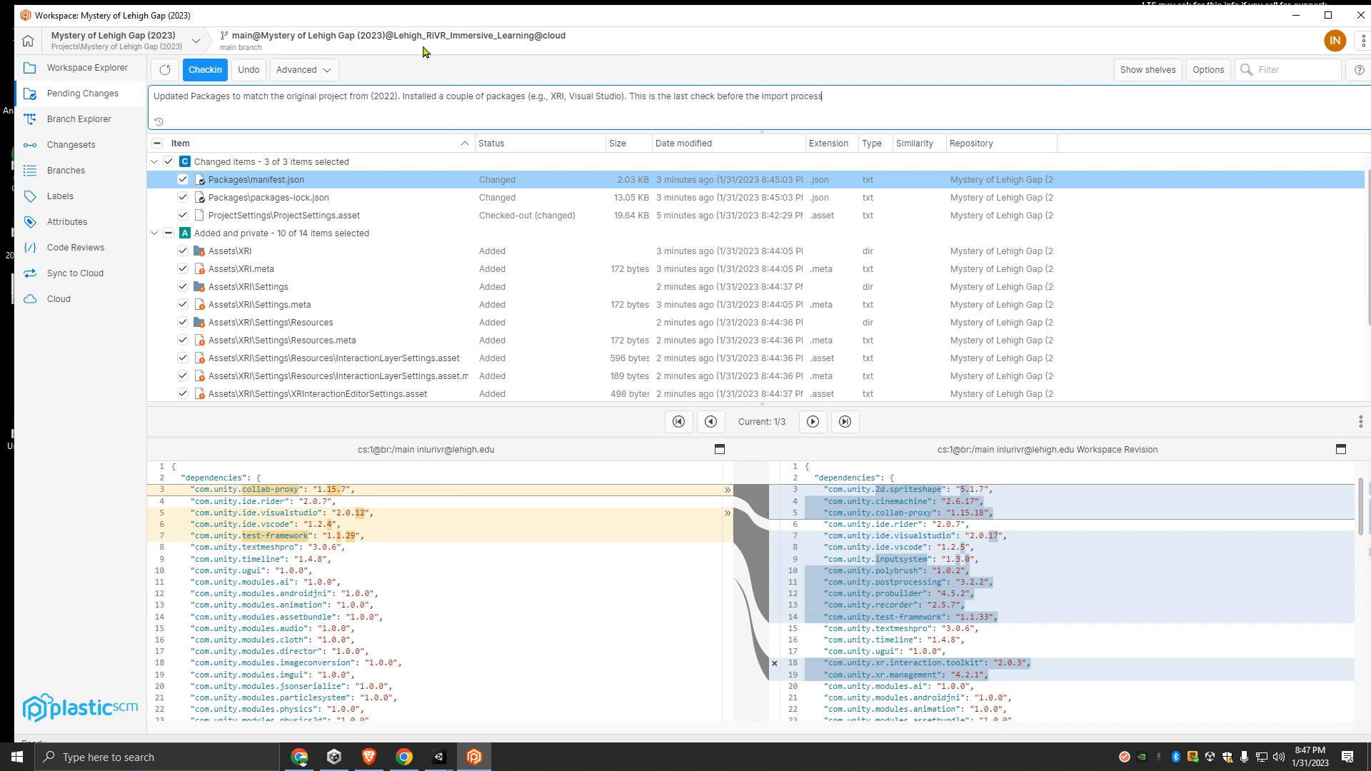
pyautogui.click(202, 70)
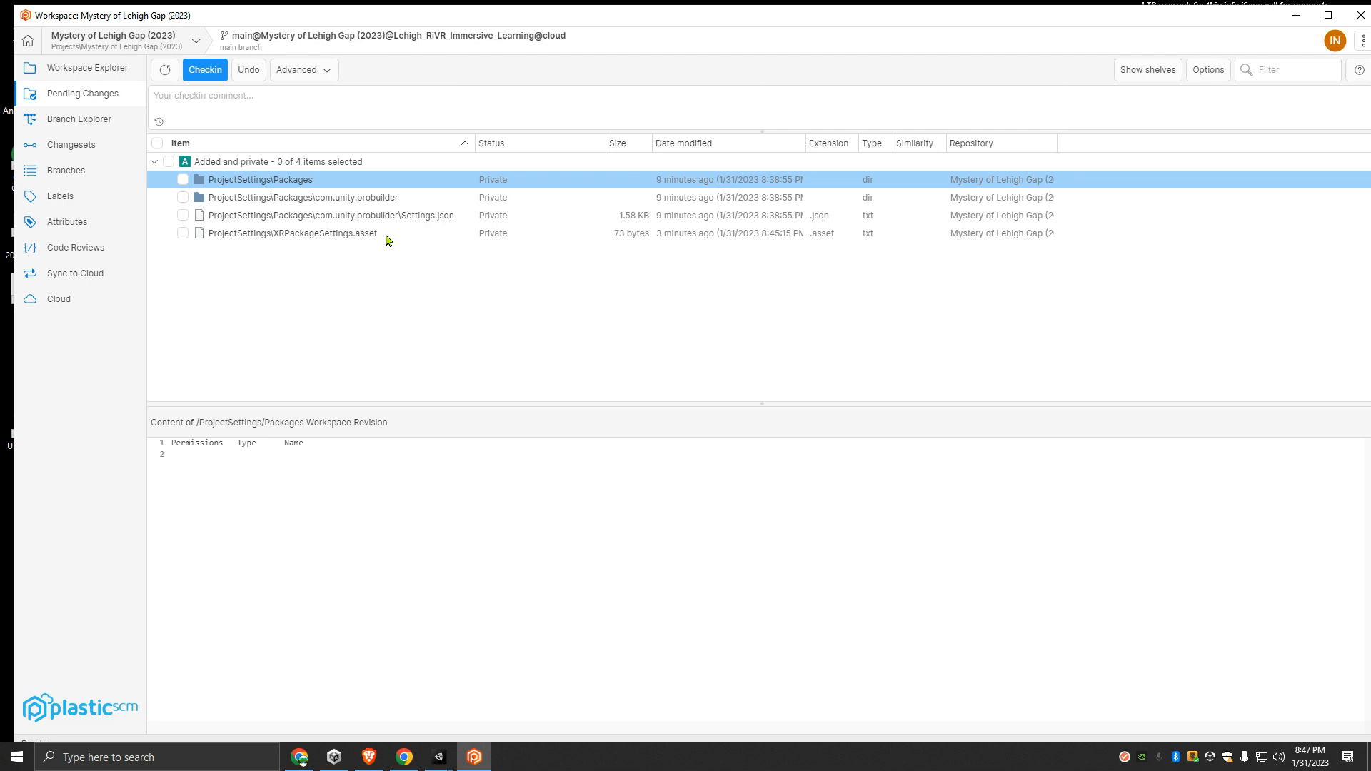
# - Inspect the remaining private ProjectSettings items and view the newest changeset's comment in the Branch Explorer
pyautogui.click(228, 198)
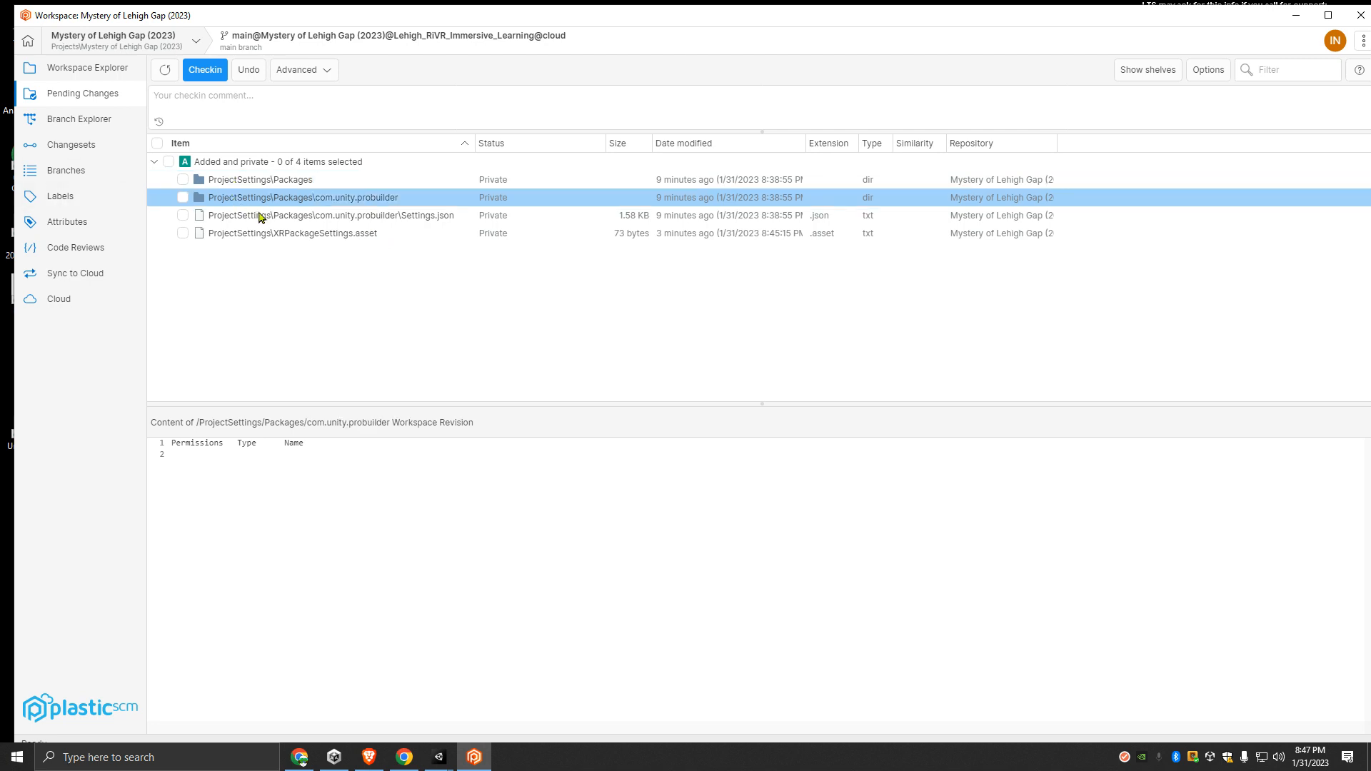
pyautogui.click(264, 215)
pyautogui.click(263, 232)
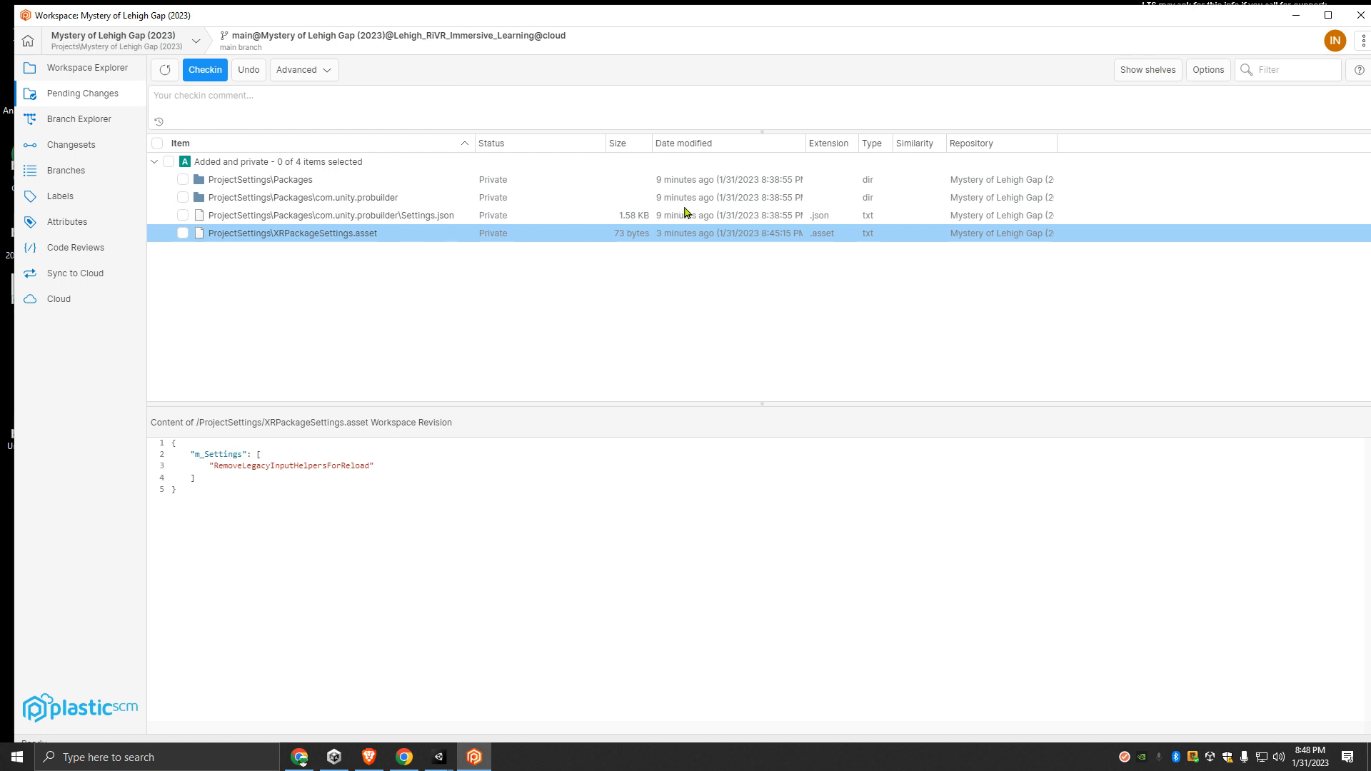
pyautogui.click(93, 127)
pyautogui.moveTo(255, 173)
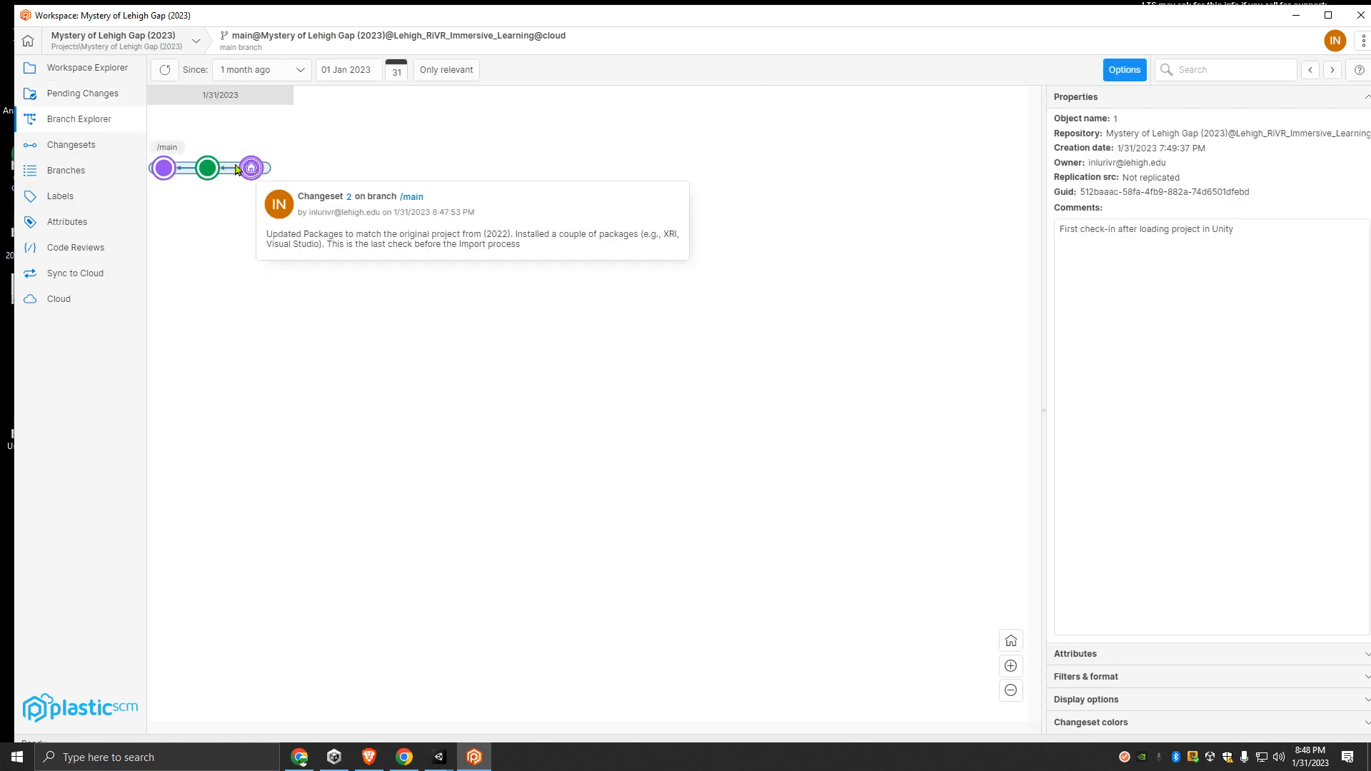
# - Delete all four private ProjectSettings items, from Packages to XRPackageSettings.asset, from the pending changes
pyautogui.click(67, 100)
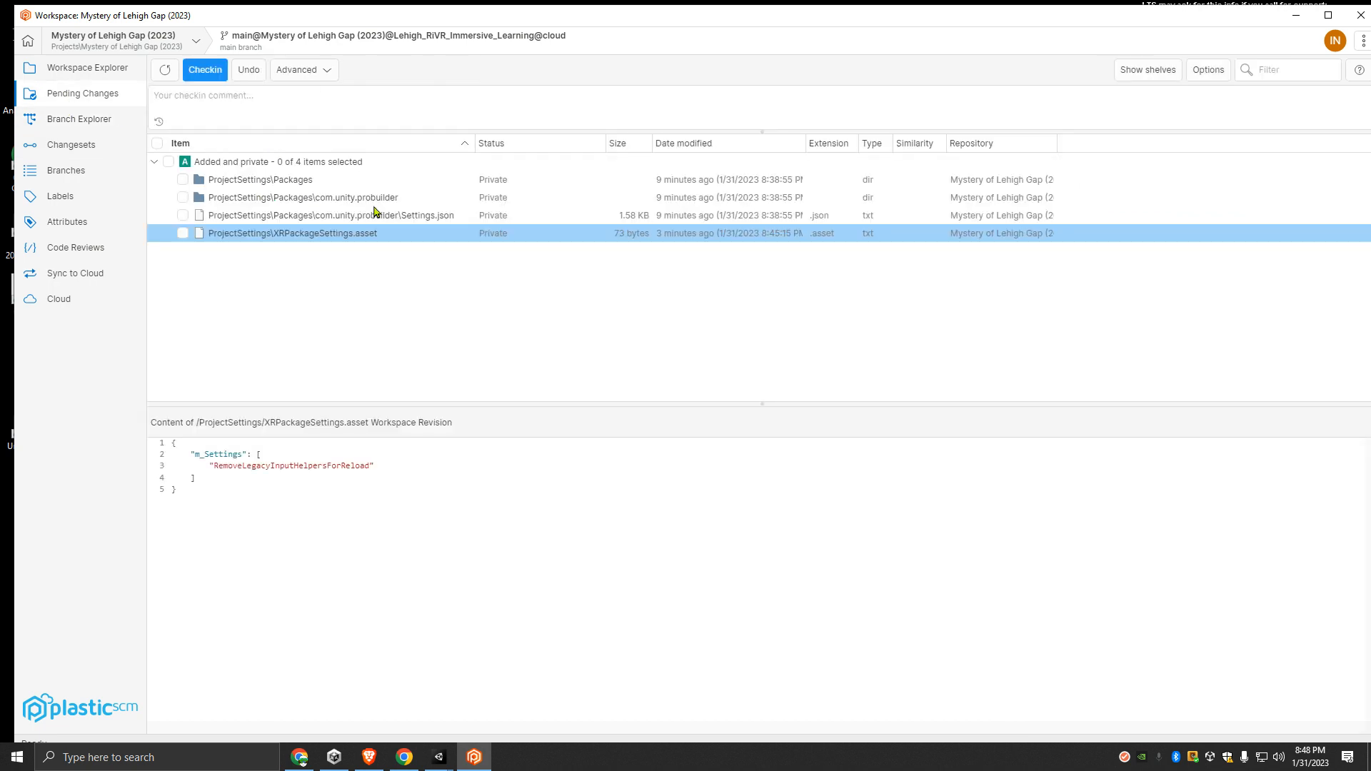
pyautogui.click(172, 167)
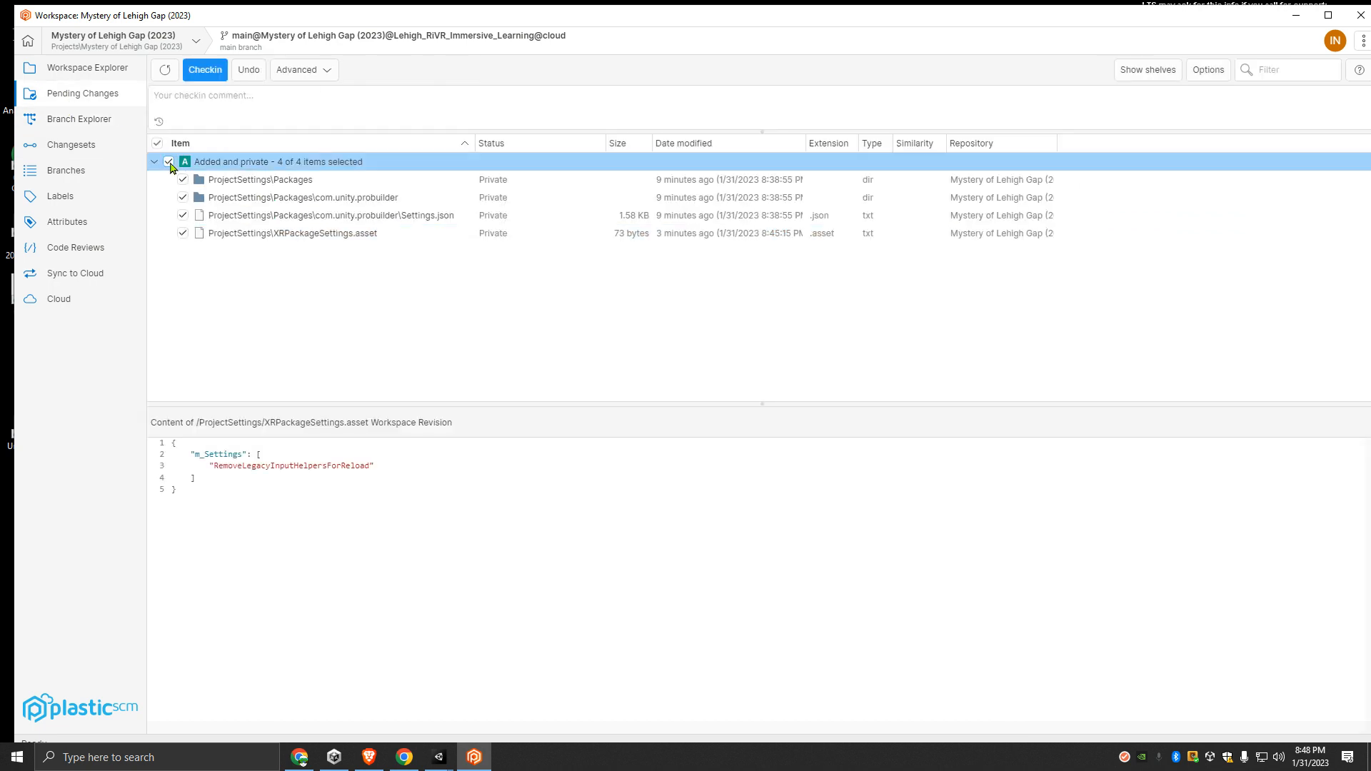
pyautogui.click(246, 182)
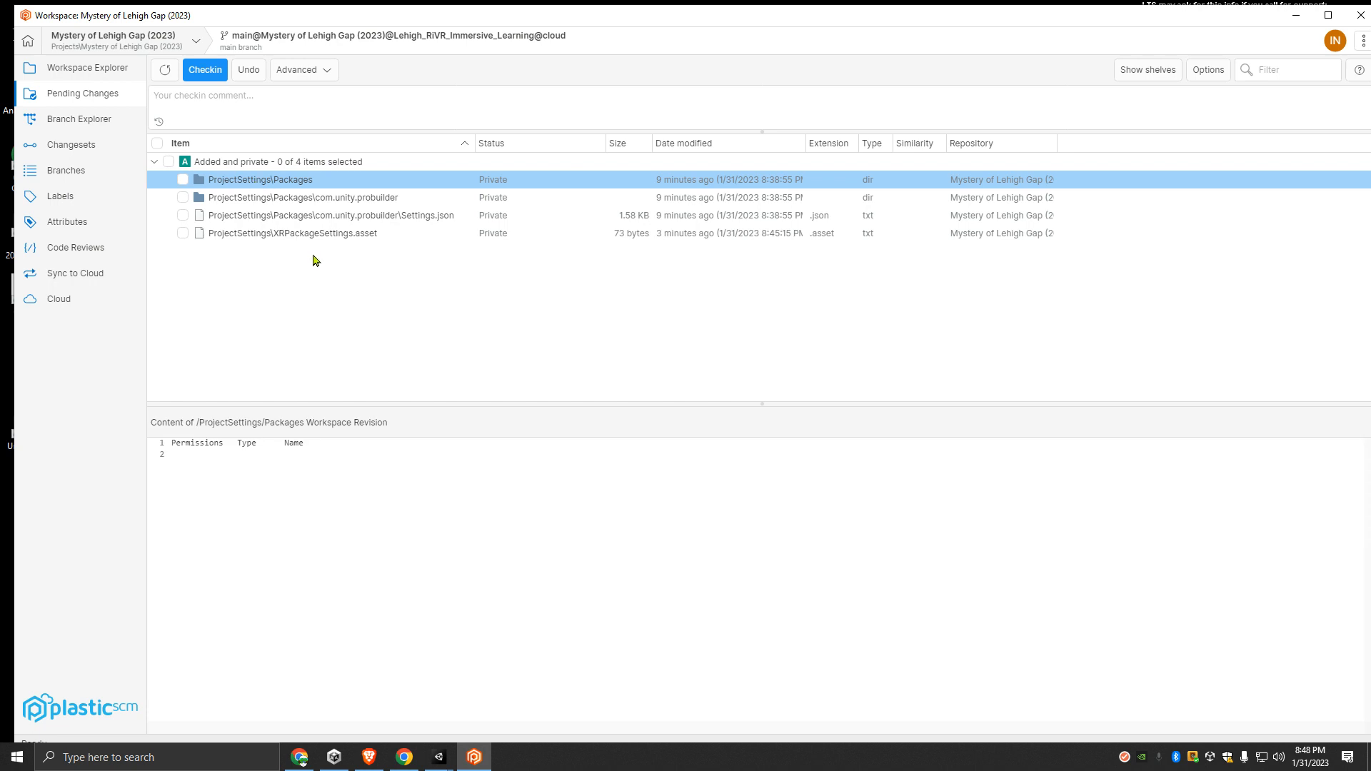
pyautogui.keyDown('shift'); pyautogui.click(308, 234); pyautogui.keyUp('shift')
pyautogui.rightClick(288, 205)
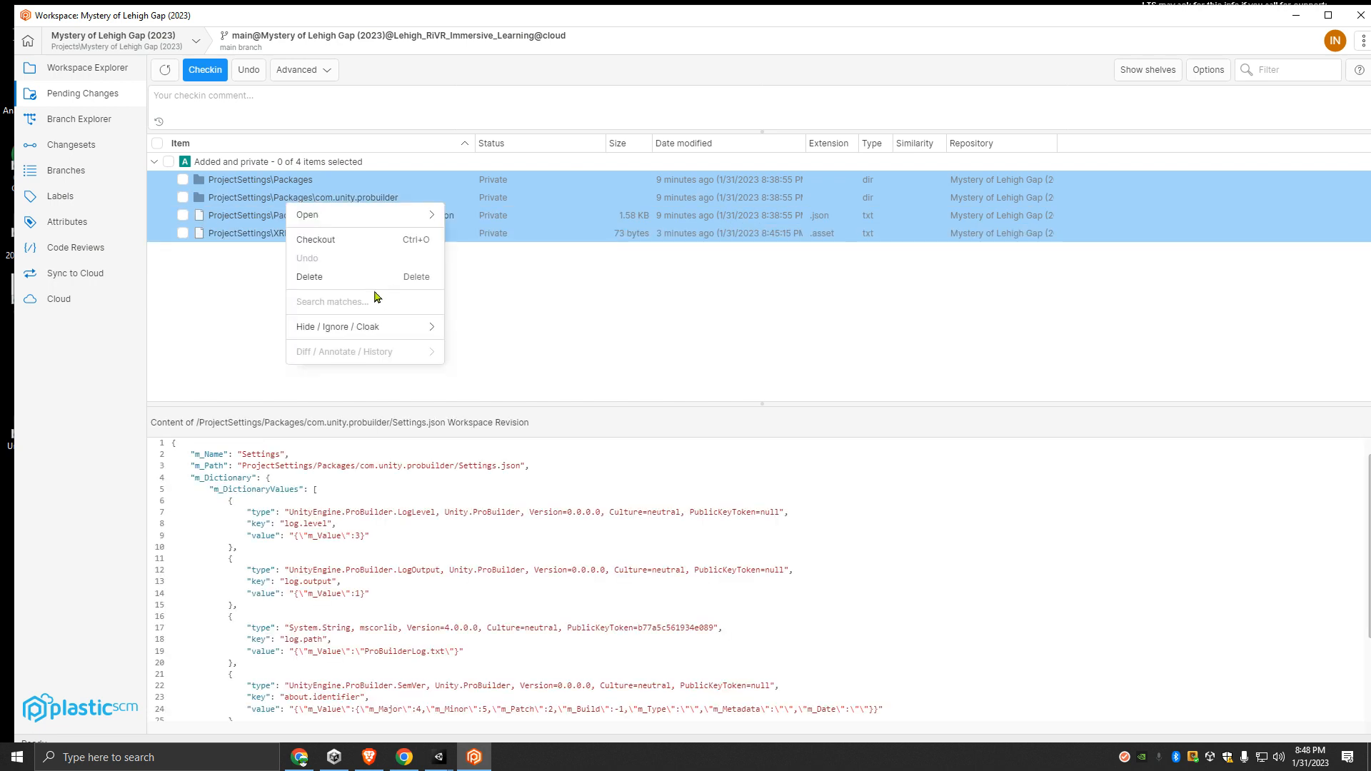
pyautogui.click(335, 277)
pyautogui.click(732, 406)
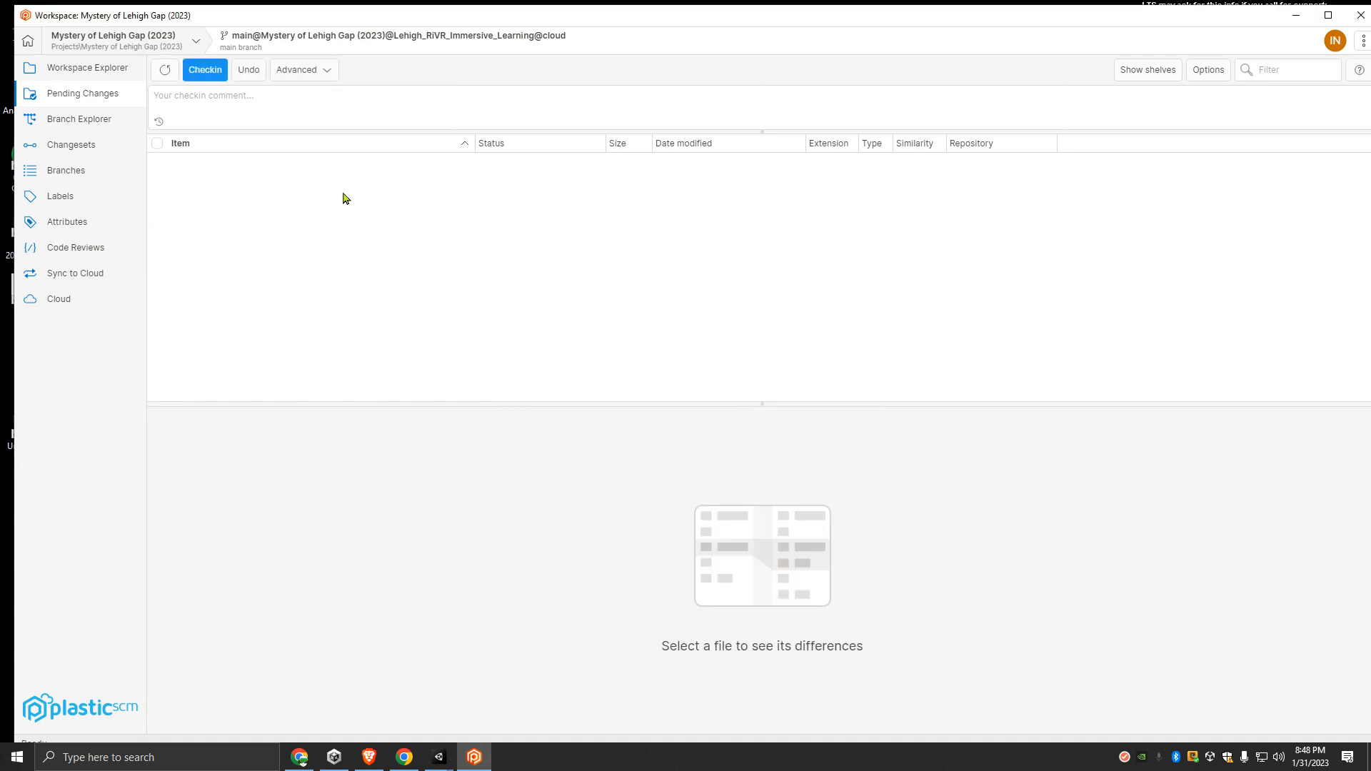
# - Glance at the Branch Explorer, minimize Plastic SCM, bring back both Unity editors and maximize the 2022 project
pyautogui.click(83, 128)
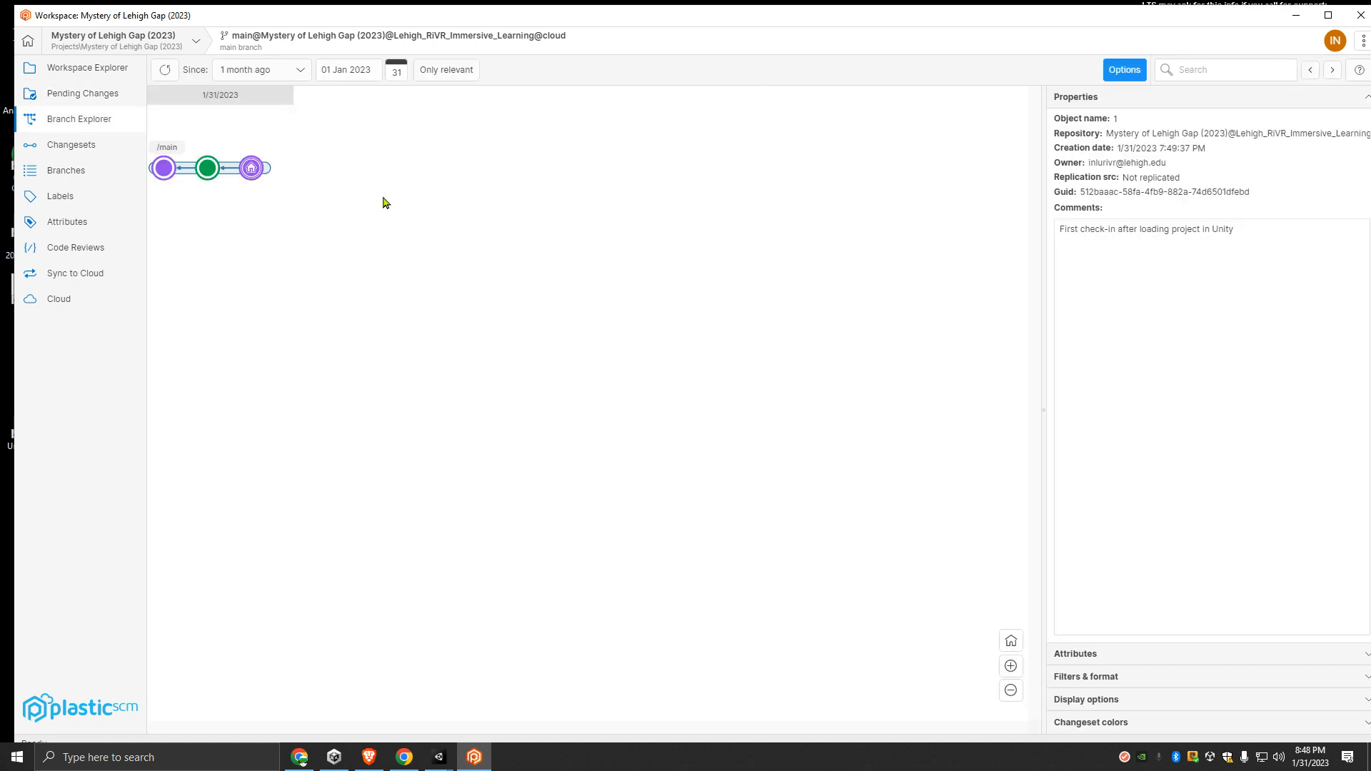
pyautogui.click(1298, 16)
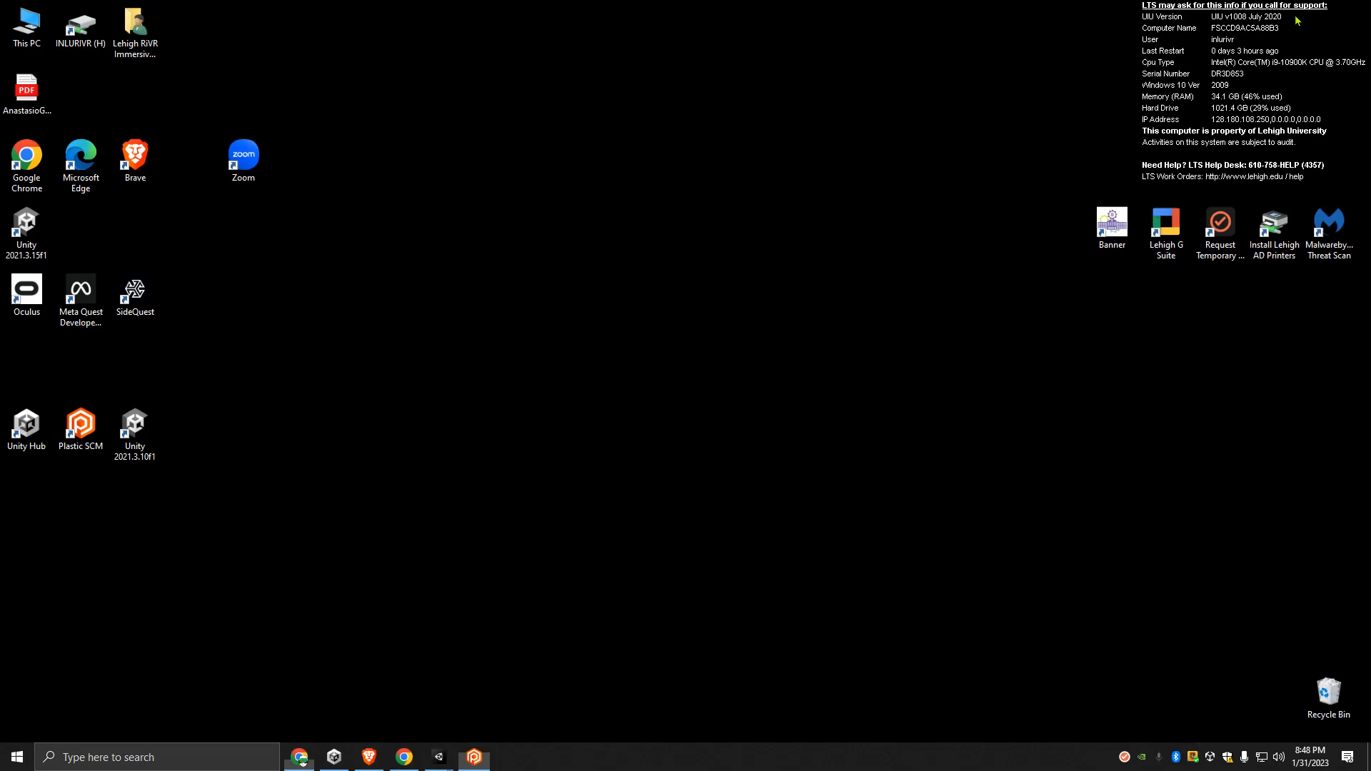
pyautogui.moveTo(438, 755)
pyautogui.click(503, 698)
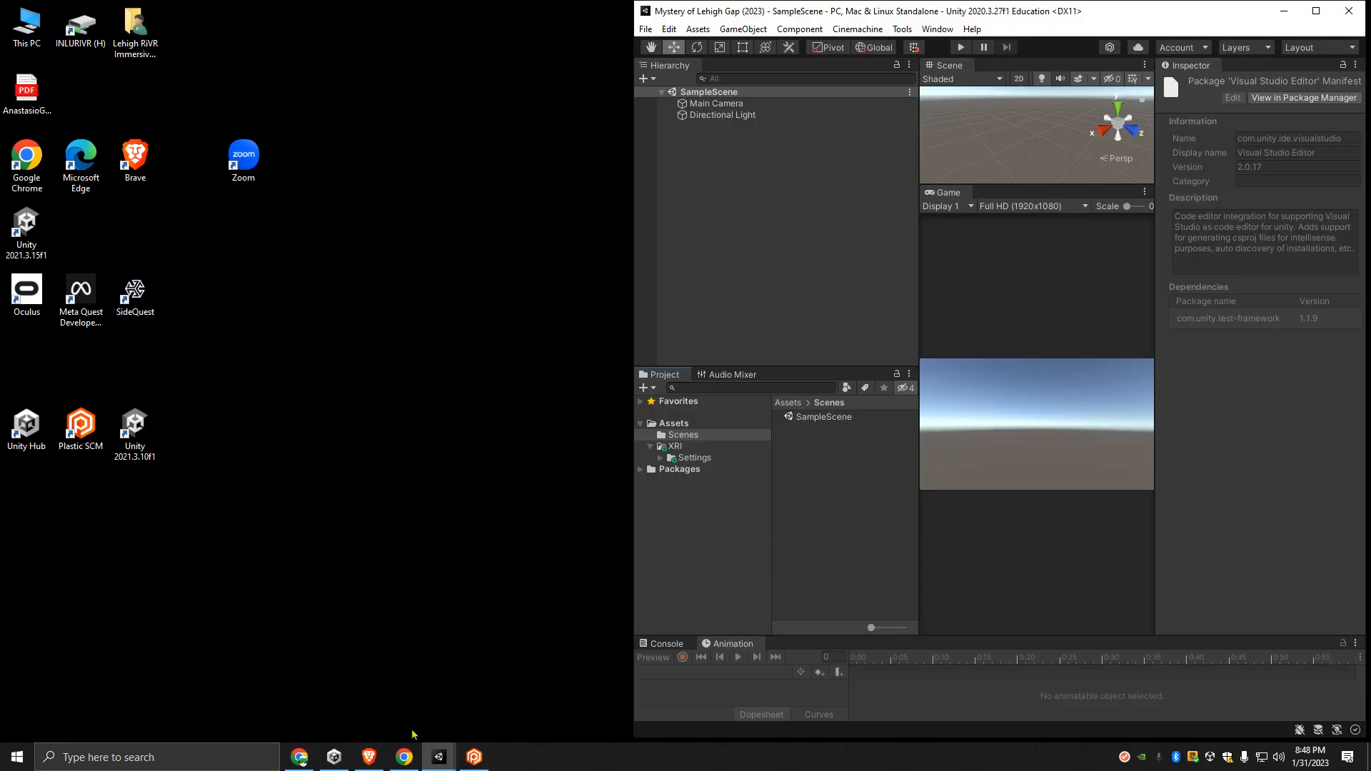
pyautogui.click(442, 758)
pyautogui.click(393, 696)
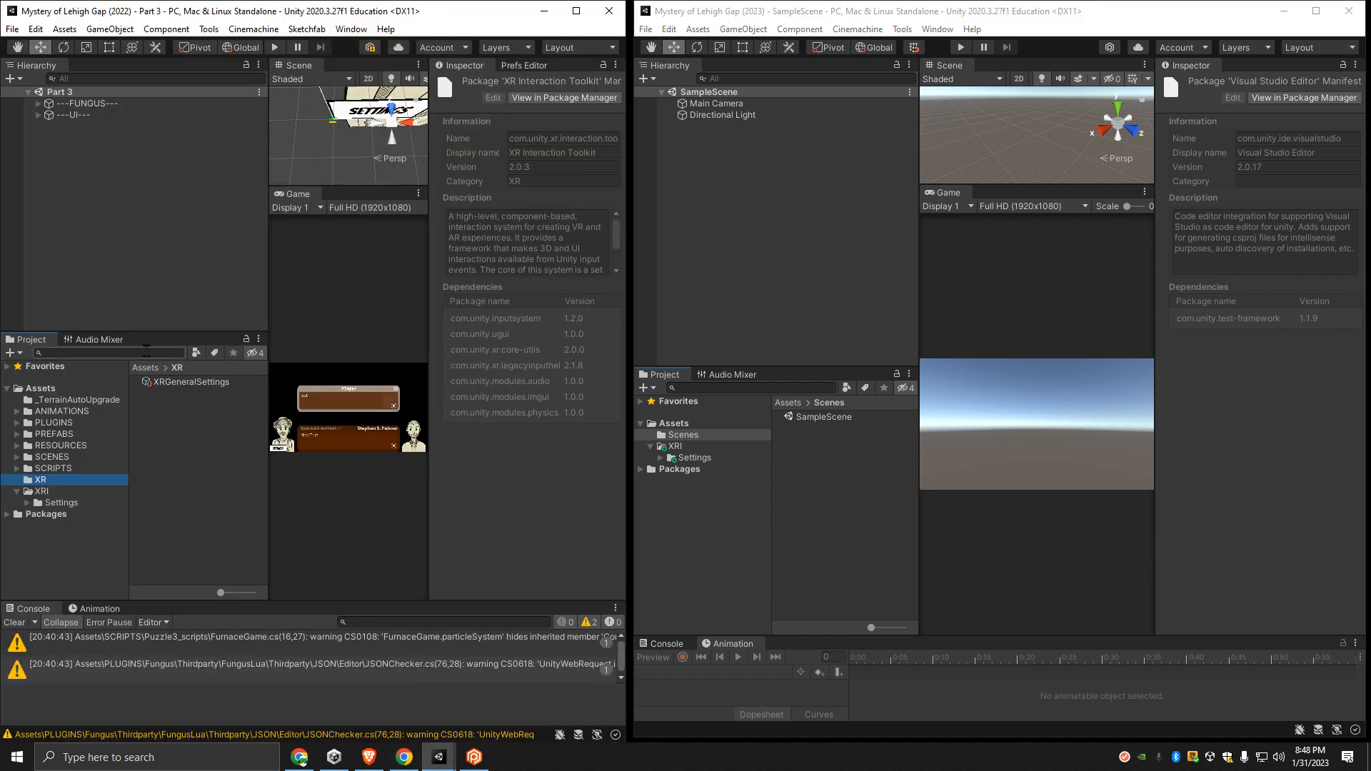
pyautogui.click(580, 15)
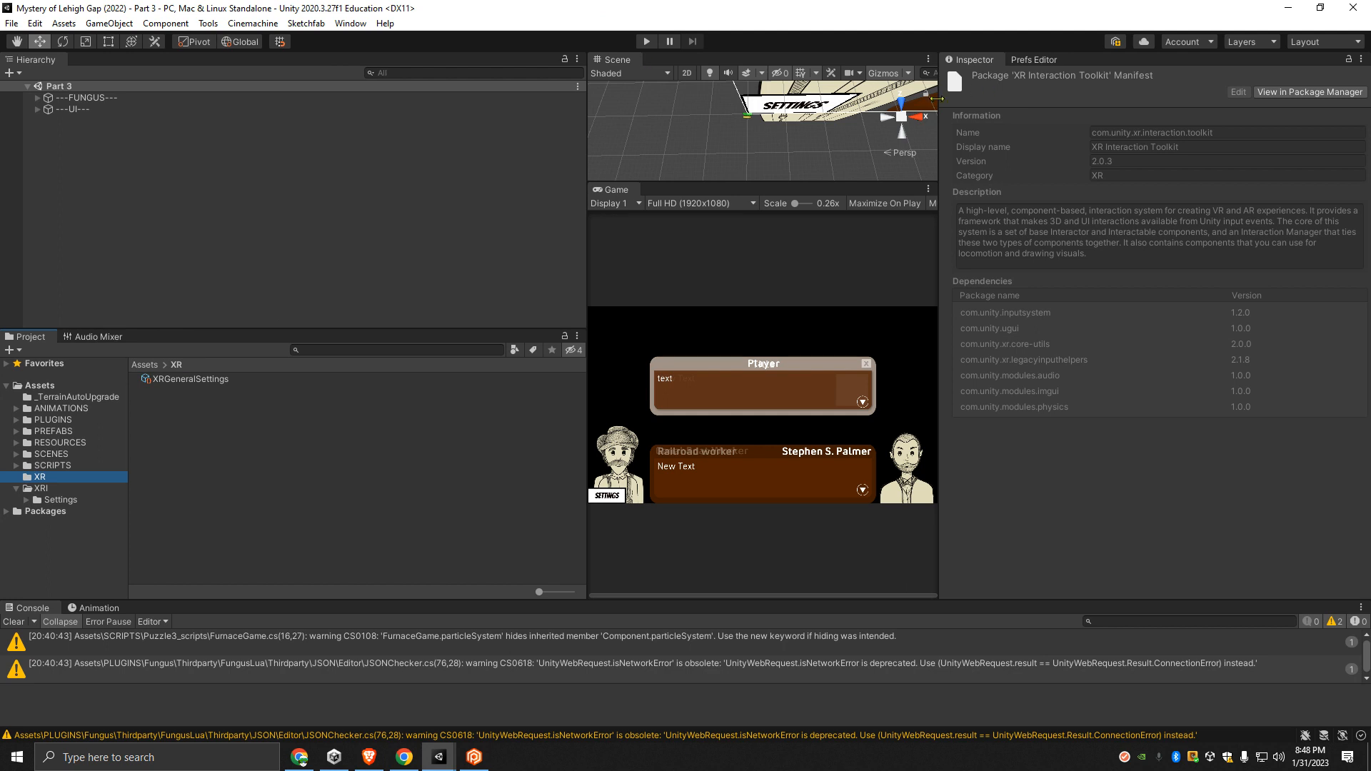
# - Start a package export of the whole Assets folder and move the export dialog clear of the Project panel
pyautogui.click(38, 386)
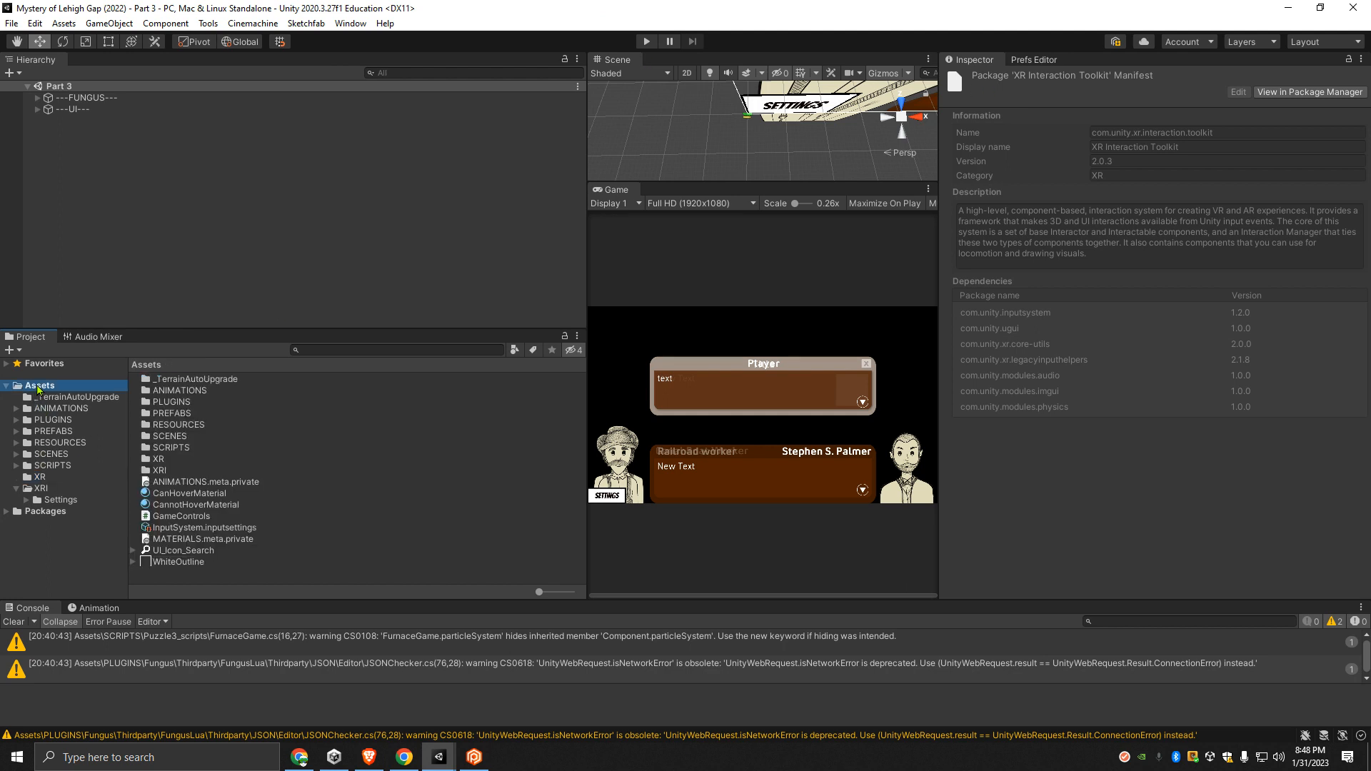
pyautogui.rightClick(38, 387)
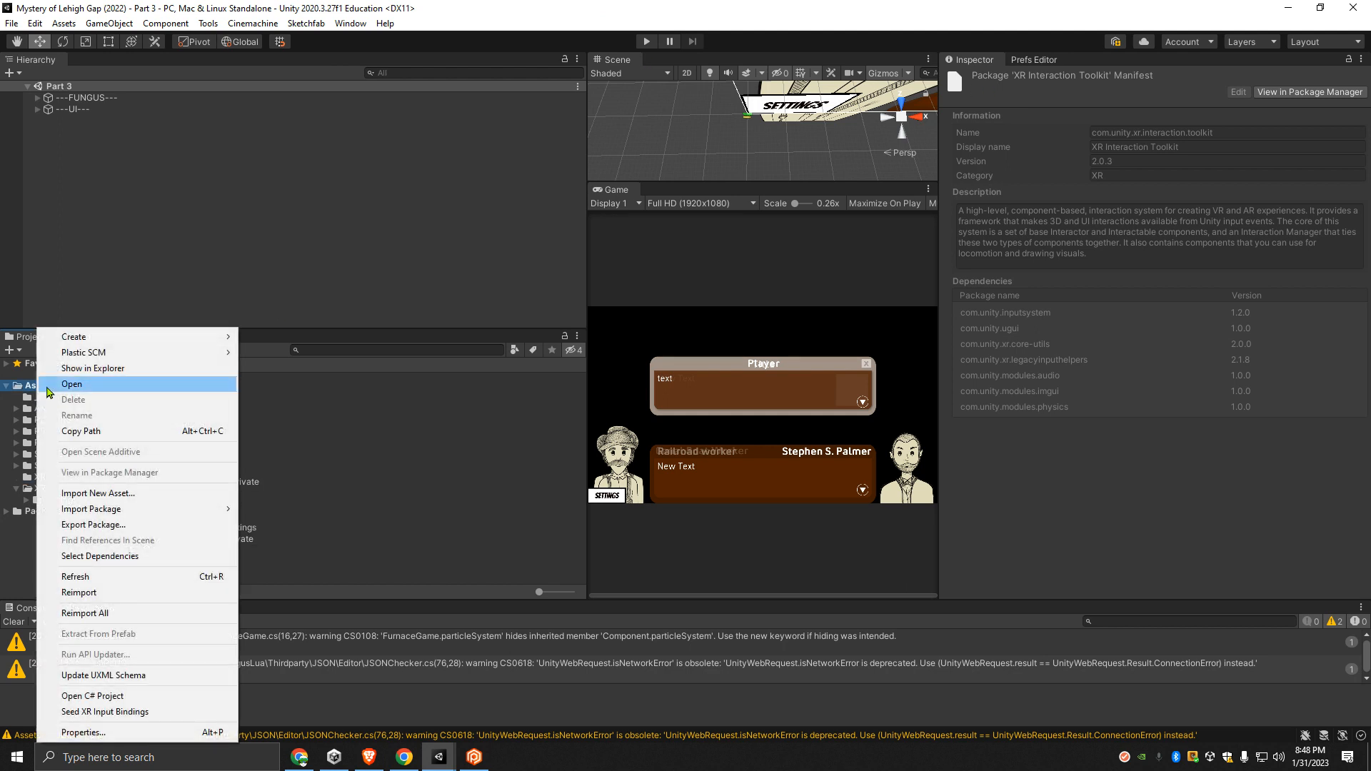
pyautogui.click(101, 525)
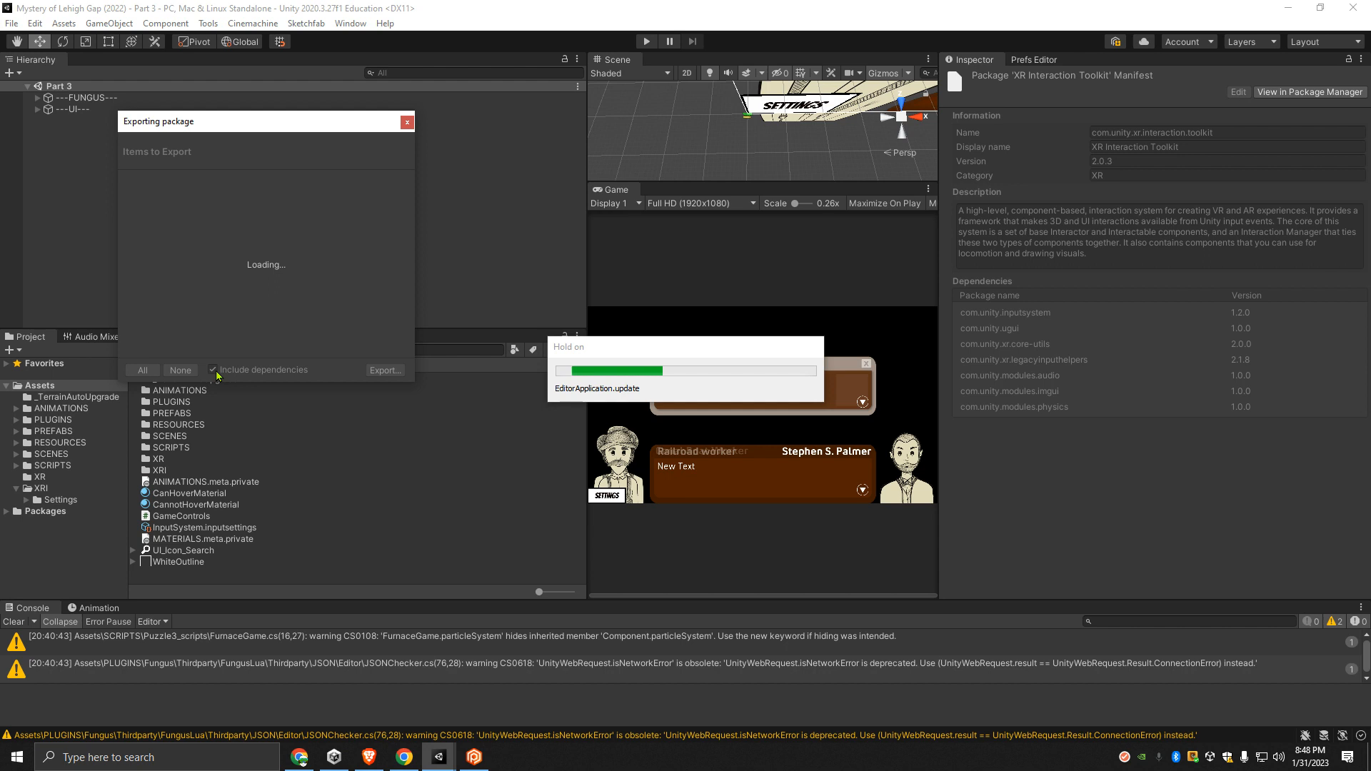
pyautogui.moveTo(349, 126); pyautogui.dragTo(732, 126)
# - Collapse the folders in the export list, with dependencies excluded, to review the top-level items, and close the export unsaved
pyautogui.click(507, 178)
pyautogui.click(508, 188)
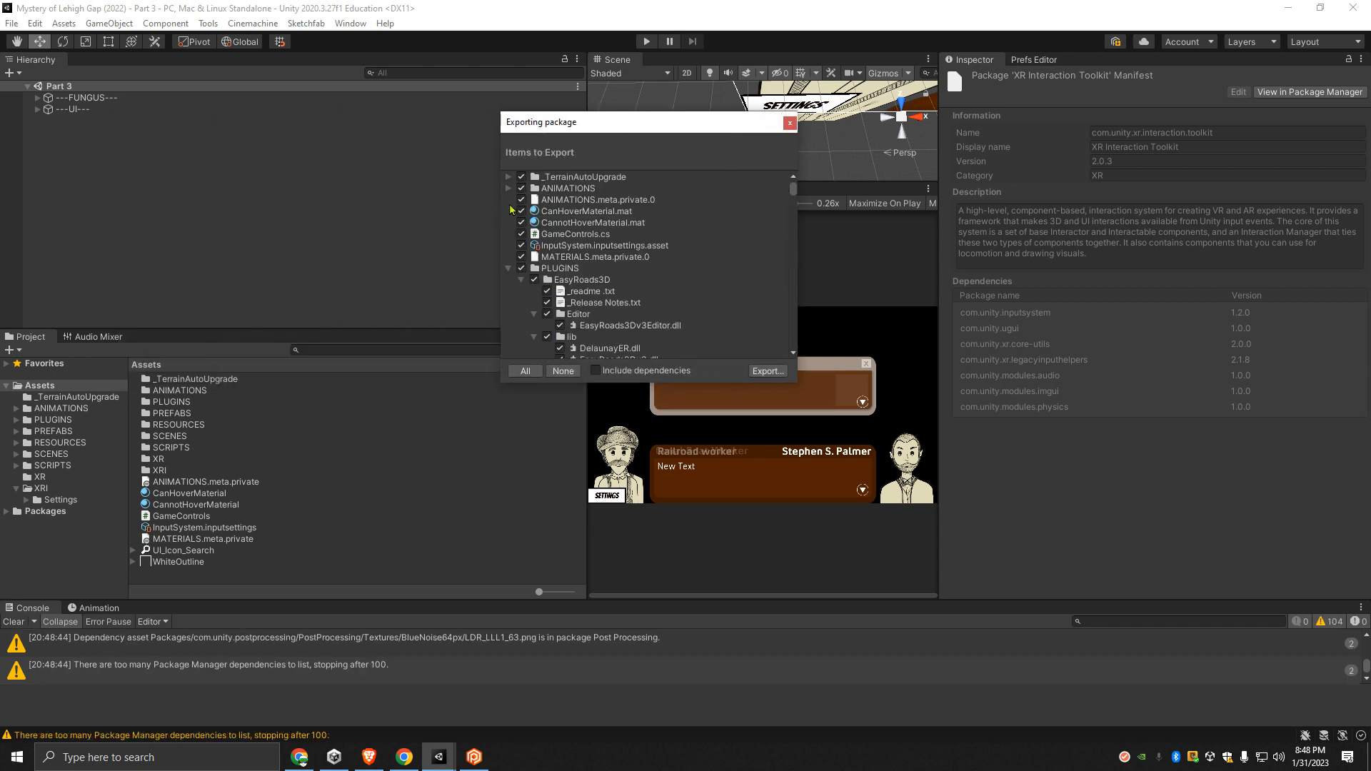
pyautogui.click(508, 269)
pyautogui.click(507, 291)
pyautogui.scroll(-3, 571, 294)
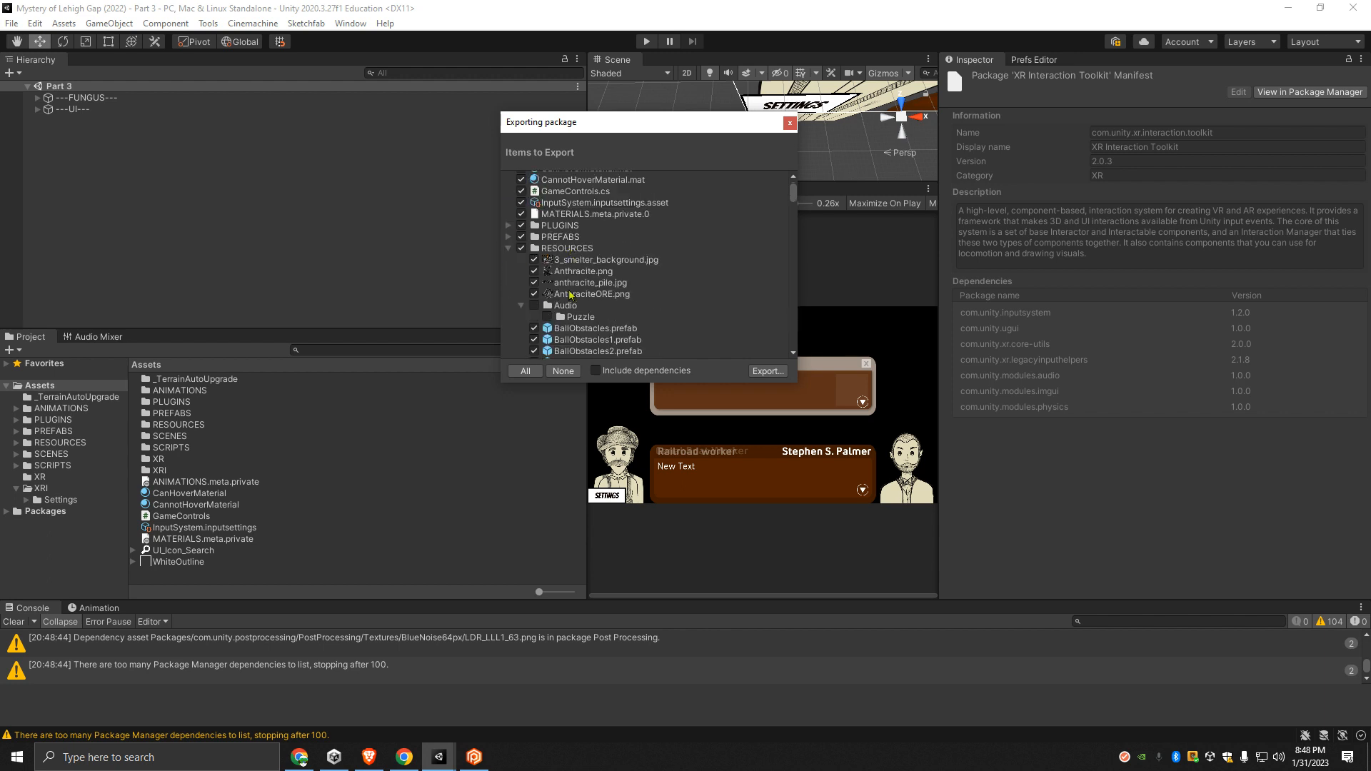
pyautogui.click(509, 249)
pyautogui.click(508, 260)
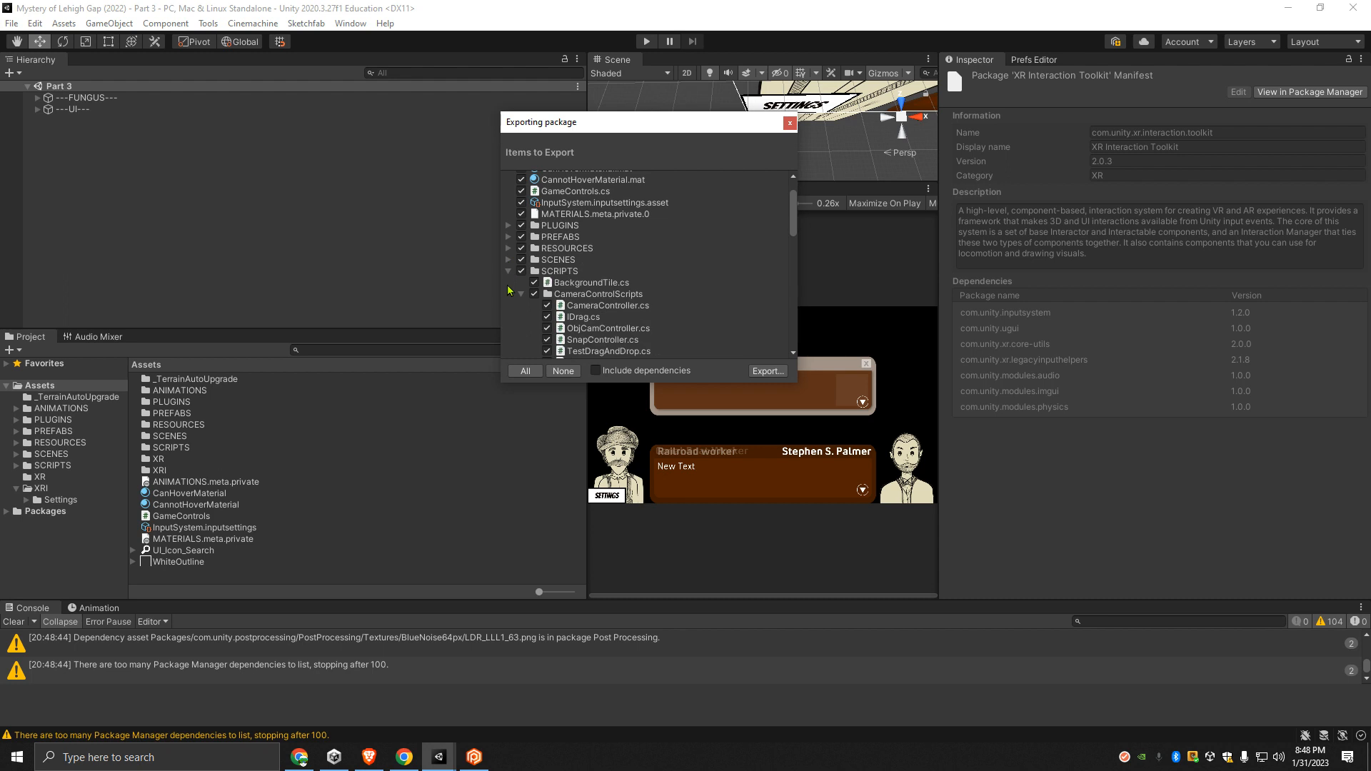
pyautogui.click(508, 271)
pyautogui.click(508, 306)
pyautogui.click(508, 317)
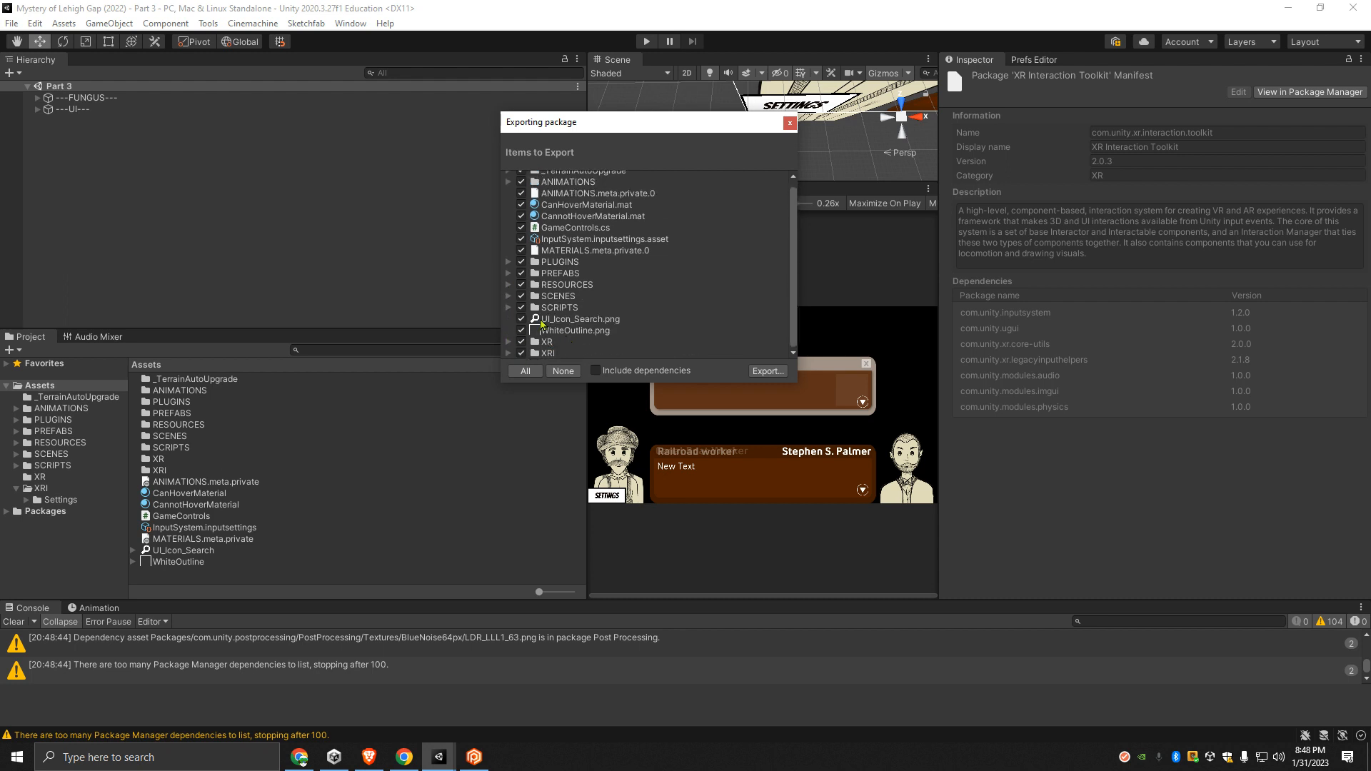
pyautogui.scroll(1, 571, 324)
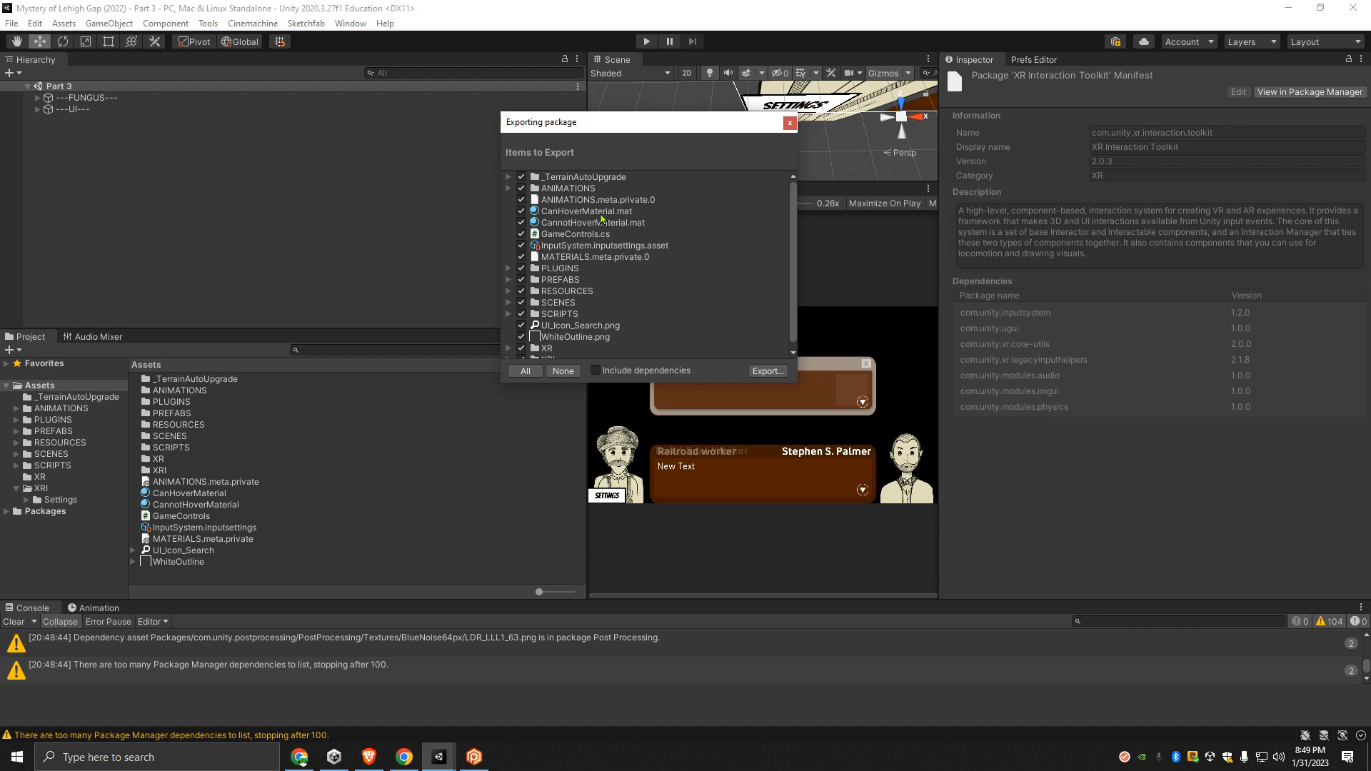
pyautogui.click(789, 122)
# - Inspect the loose hover materials and move the GameControls script from Assets into the SCRIPTS folder
pyautogui.click(177, 493)
pyautogui.click(200, 505)
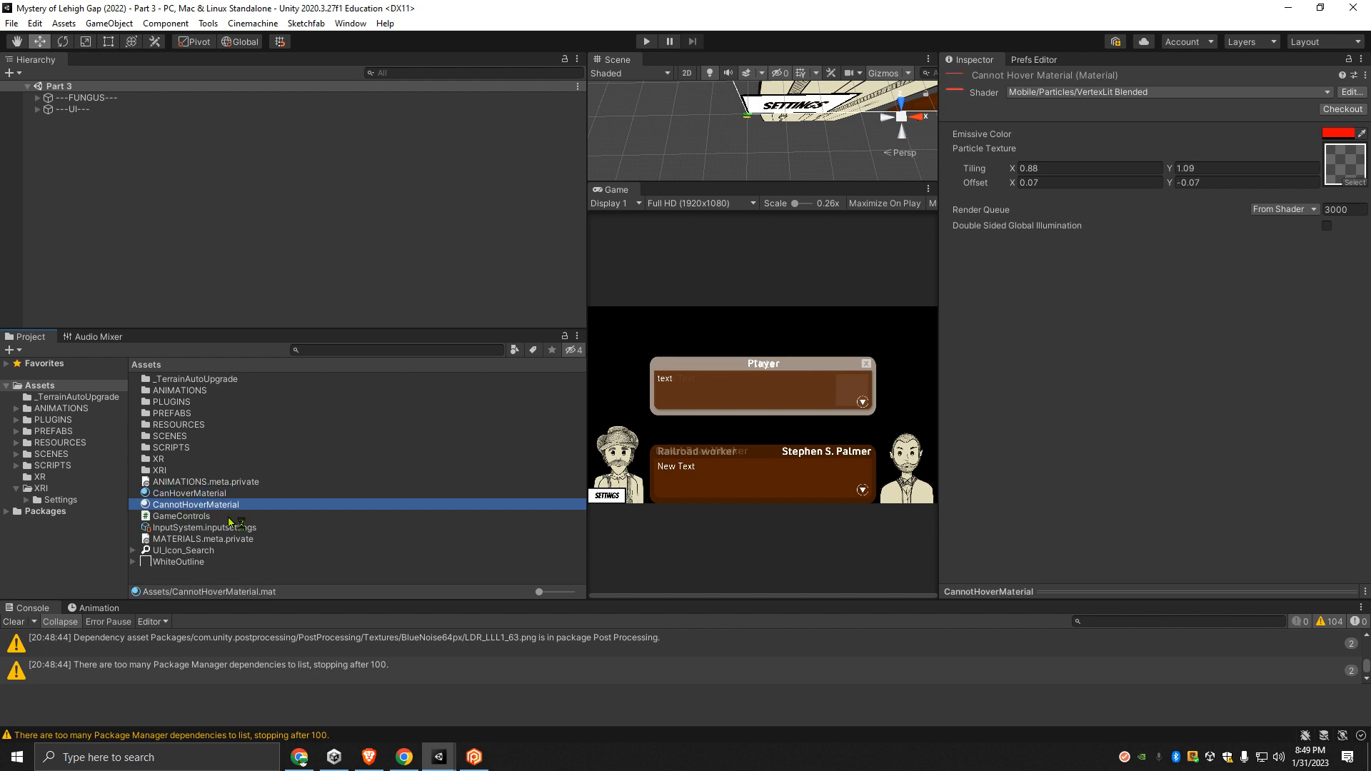
pyautogui.click(178, 517)
pyautogui.moveTo(175, 517); pyautogui.dragTo(173, 444)
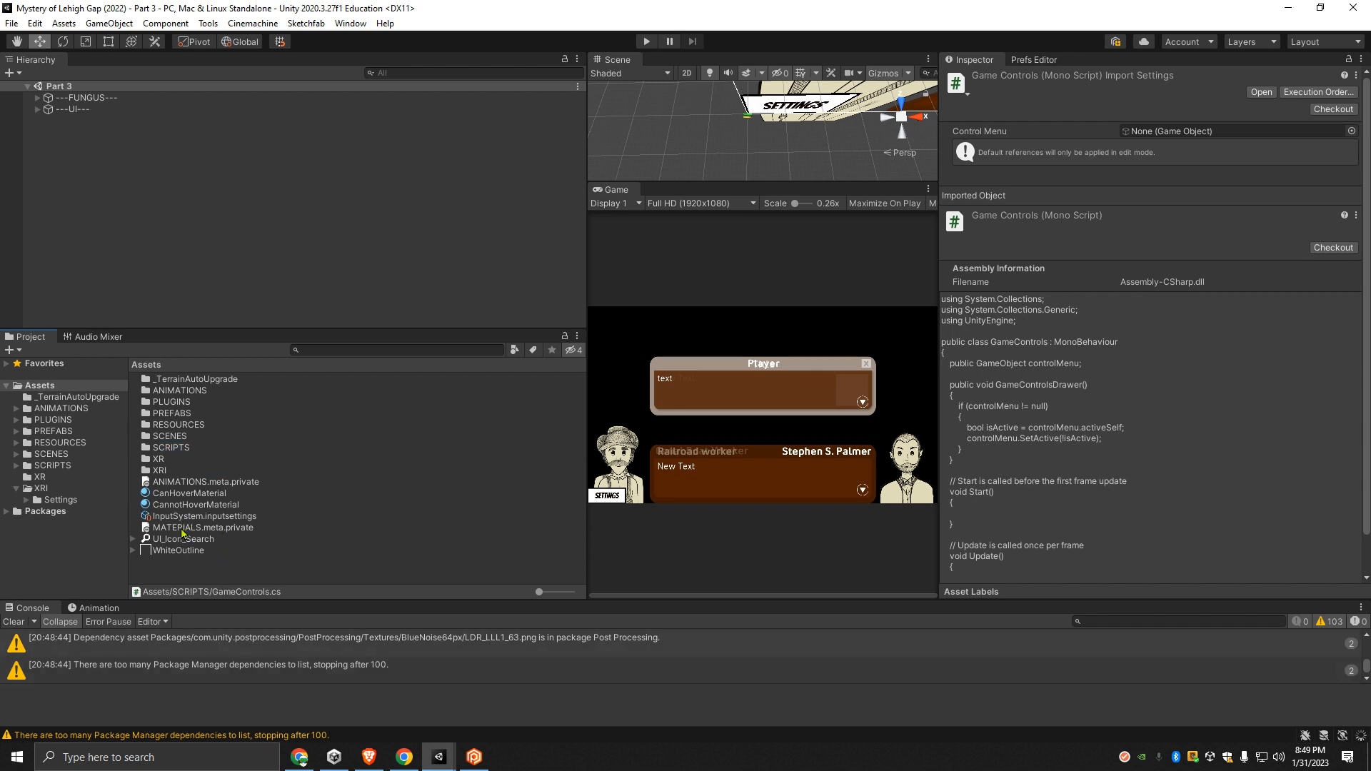
# - Check the contents of the RESOURCES folder and move CanHoverMaterial and CannotHoverMaterial from Assets into it
pyautogui.click(192, 494)
pyautogui.keyDown('shift'); pyautogui.click(184, 505); pyautogui.keyUp('shift')
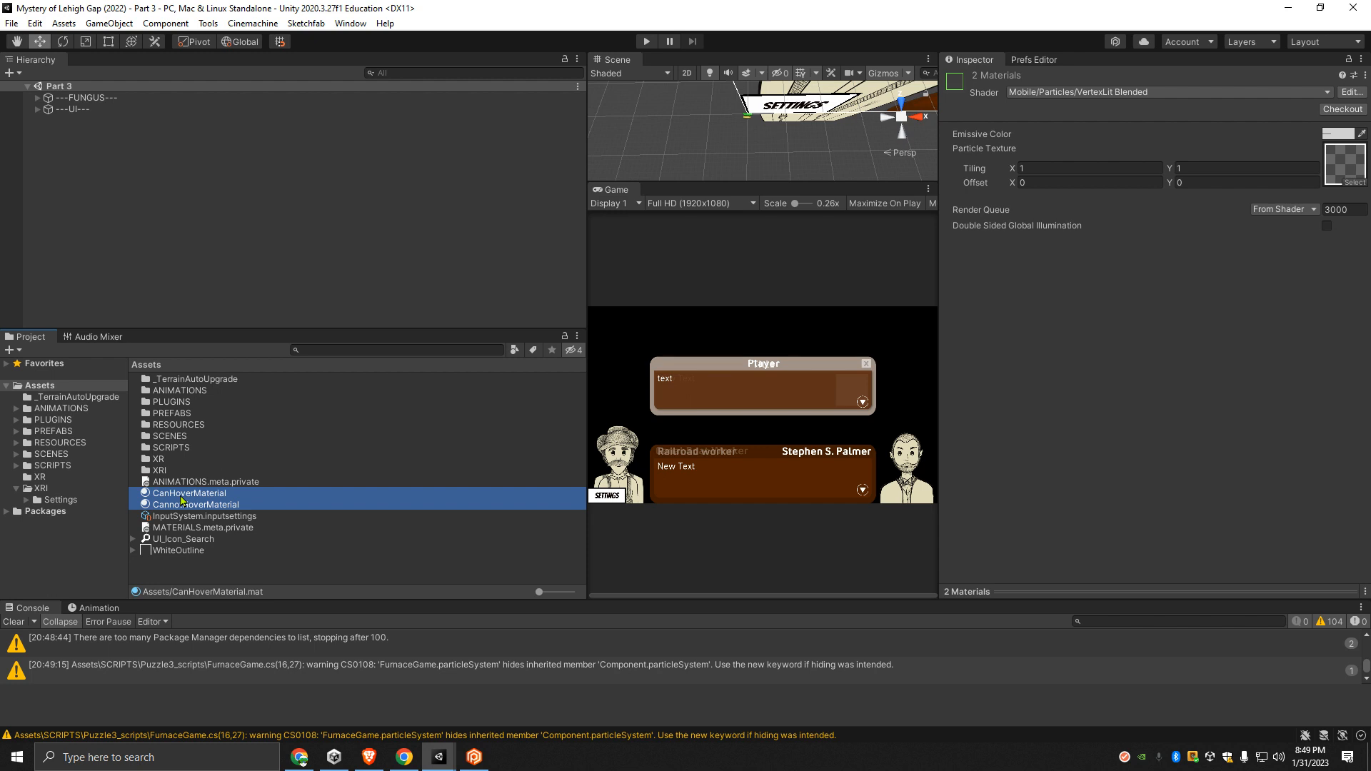
pyautogui.doubleClick(169, 428)
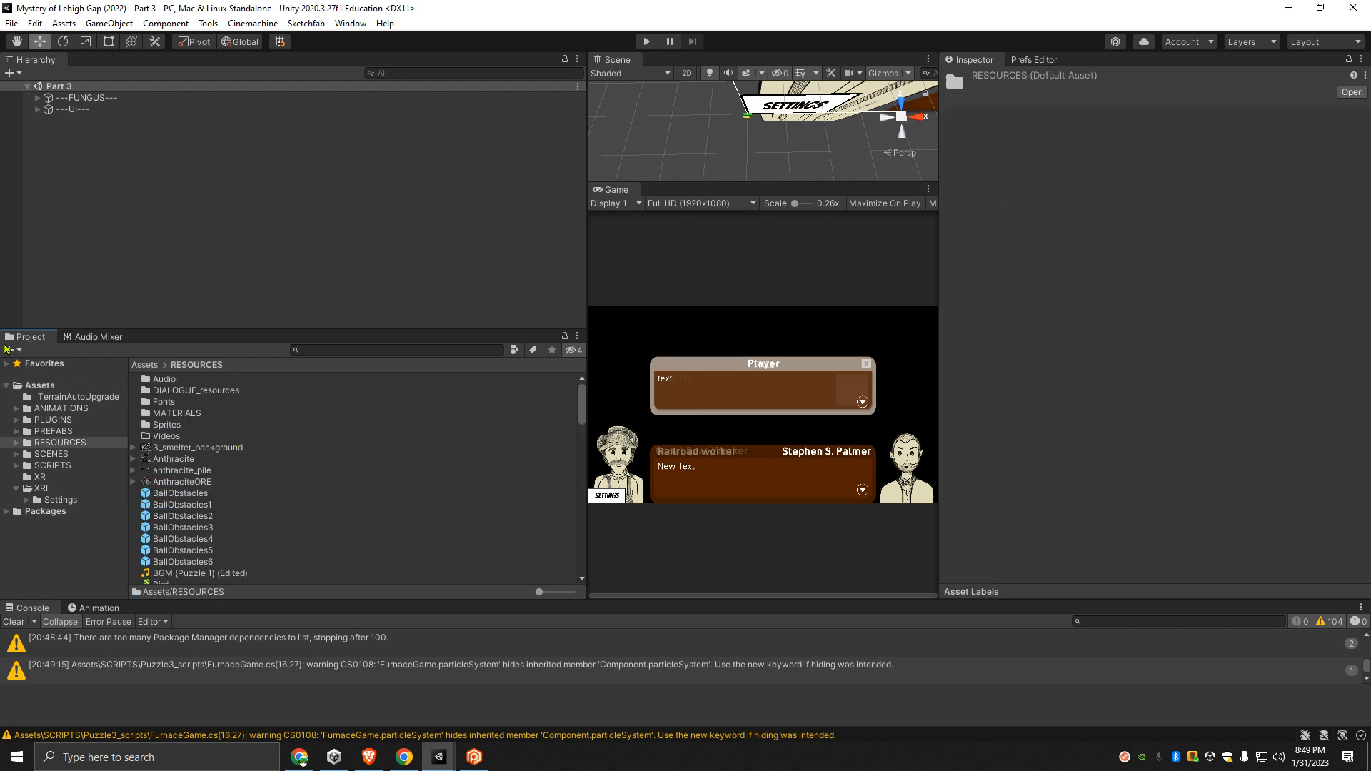
pyautogui.click(146, 365)
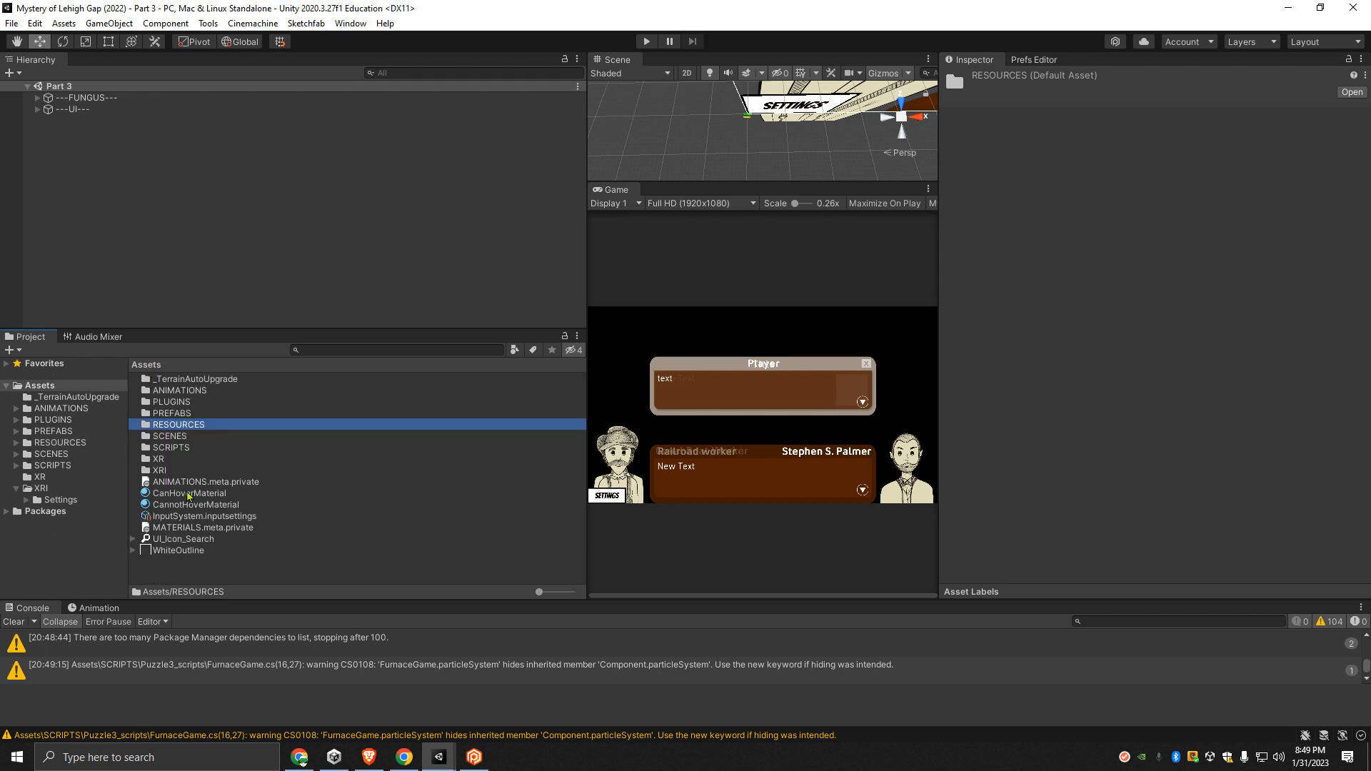
pyautogui.click(183, 492)
pyautogui.keyDown('shift'); pyautogui.click(182, 504); pyautogui.keyUp('shift')
pyautogui.moveTo(182, 500); pyautogui.dragTo(185, 427)
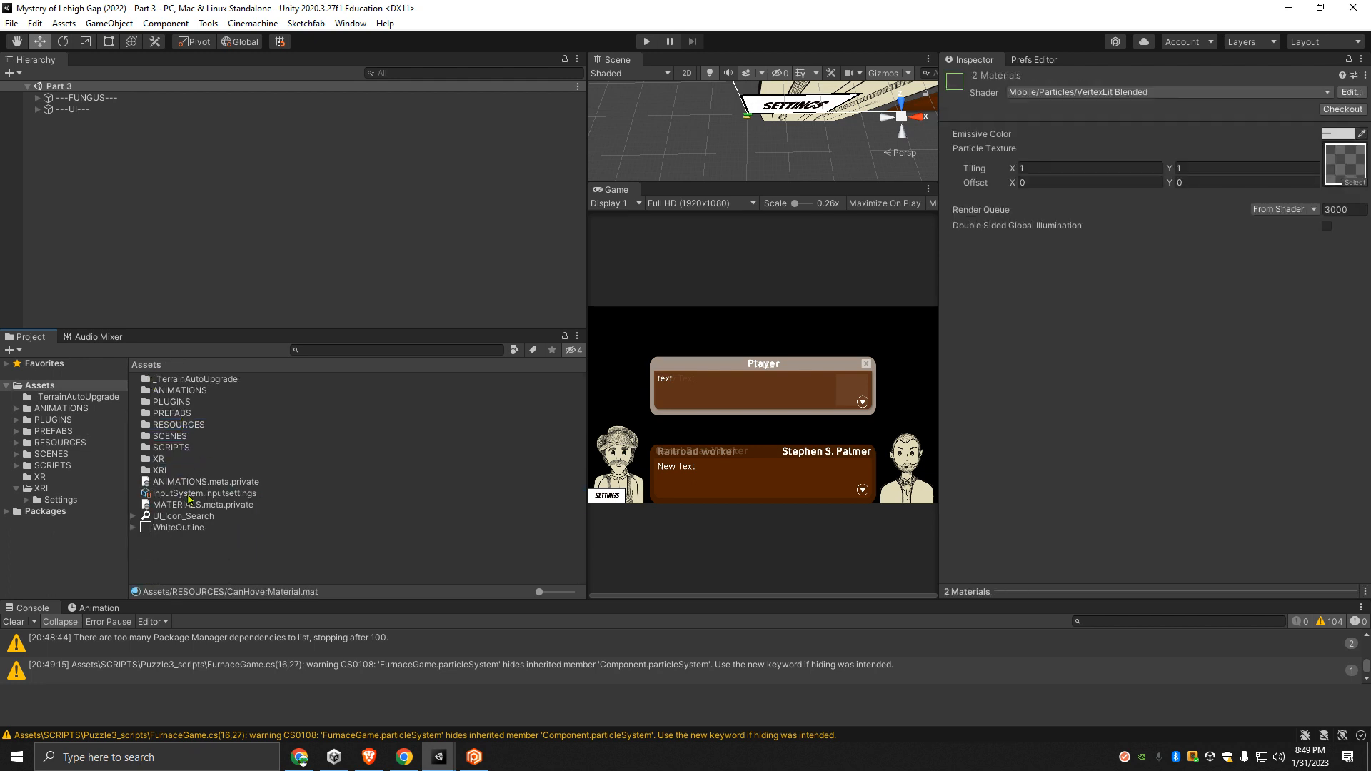
# - Move the UI_Icon_Search and WhiteOutline textures from Assets into the RESOURCES folder
pyautogui.click(183, 516)
pyautogui.keyDown('shift'); pyautogui.click(178, 527); pyautogui.keyUp('shift')
pyautogui.moveTo(177, 528); pyautogui.dragTo(189, 427)
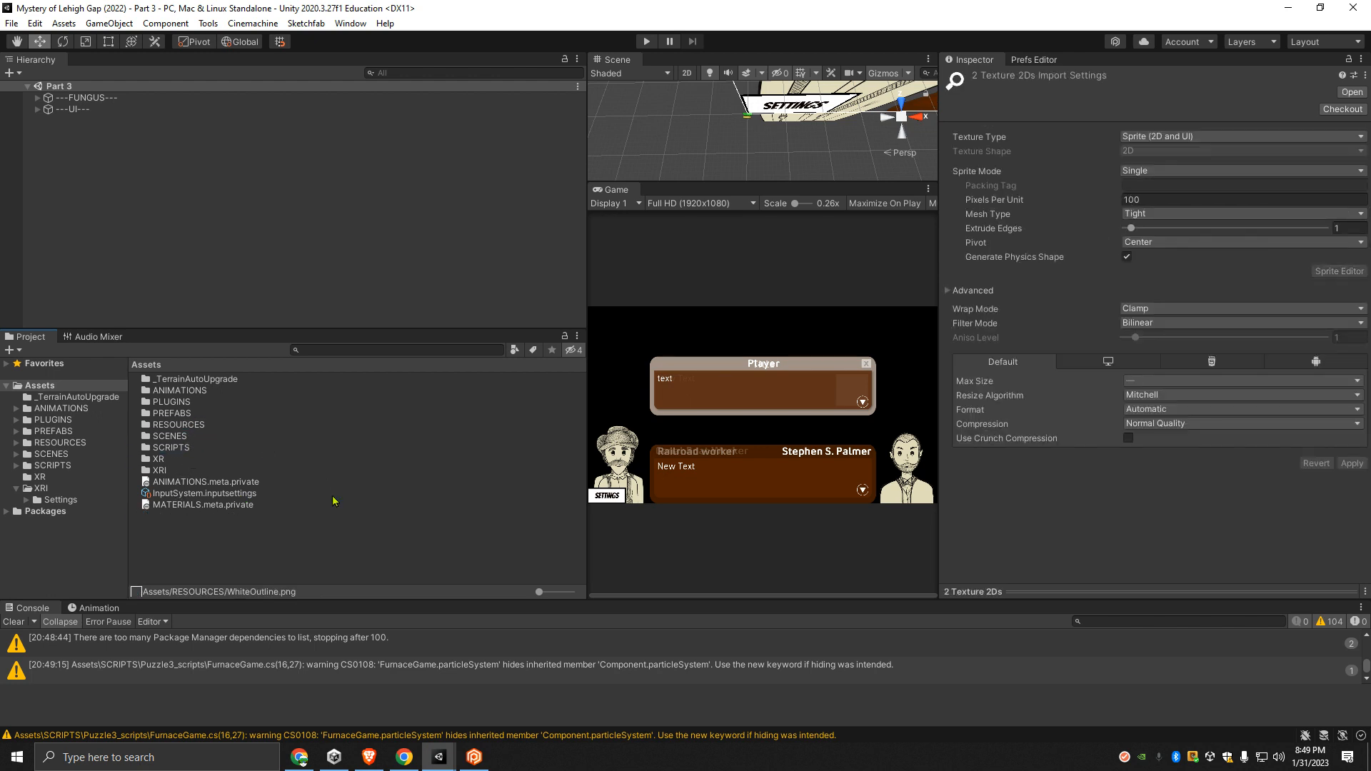
# - Move ANIMATIONS.meta.private into the ANIMATIONS folder and MATERIALS.meta.private into the RESOURCES folder
pyautogui.click(191, 482)
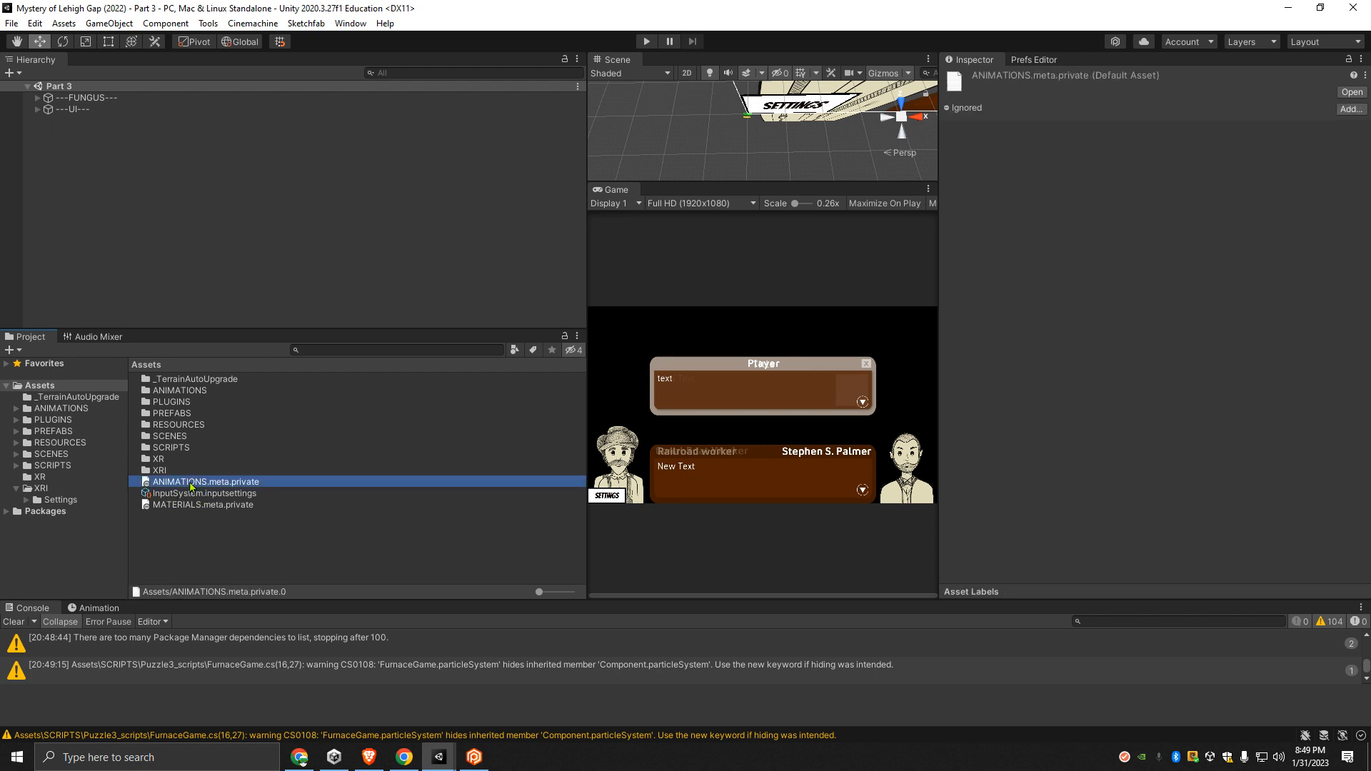
pyautogui.moveTo(191, 482); pyautogui.dragTo(179, 391)
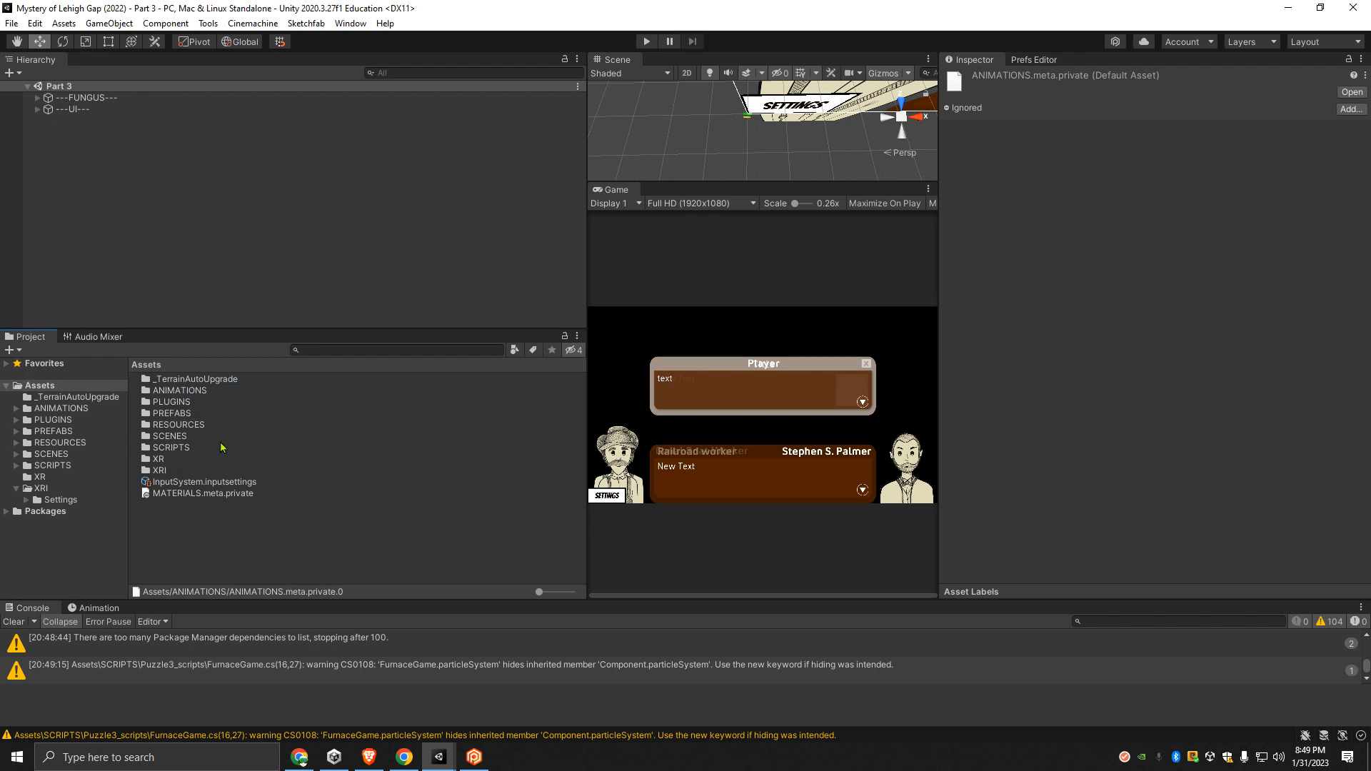
pyautogui.moveTo(197, 496); pyautogui.dragTo(193, 430)
# - Begin exporting the whole Assets folder as a package and collapse the top-level folders in the list of items to export
pyautogui.rightClick(44, 397)
pyautogui.click(119, 528)
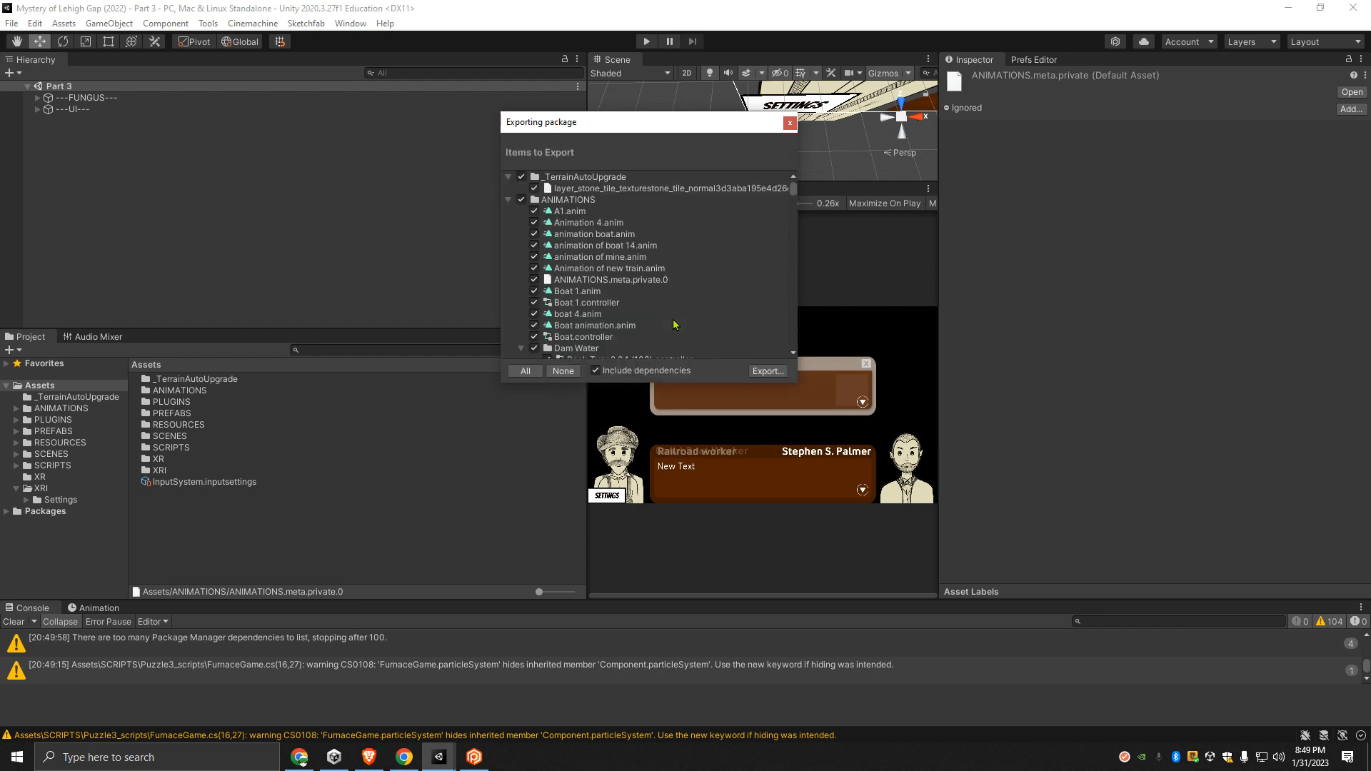
pyautogui.click(508, 176)
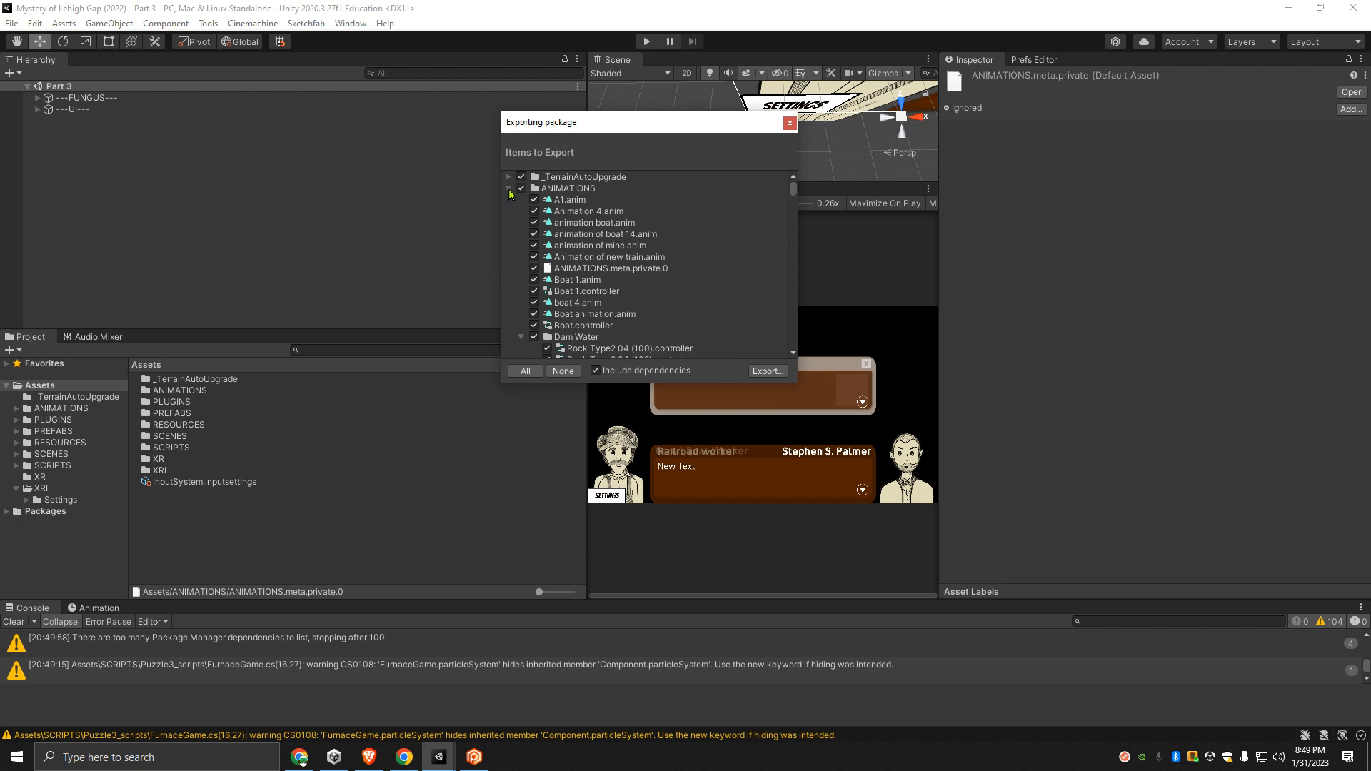
pyautogui.click(507, 188)
pyautogui.click(507, 211)
pyautogui.click(507, 222)
pyautogui.click(508, 234)
pyautogui.click(508, 245)
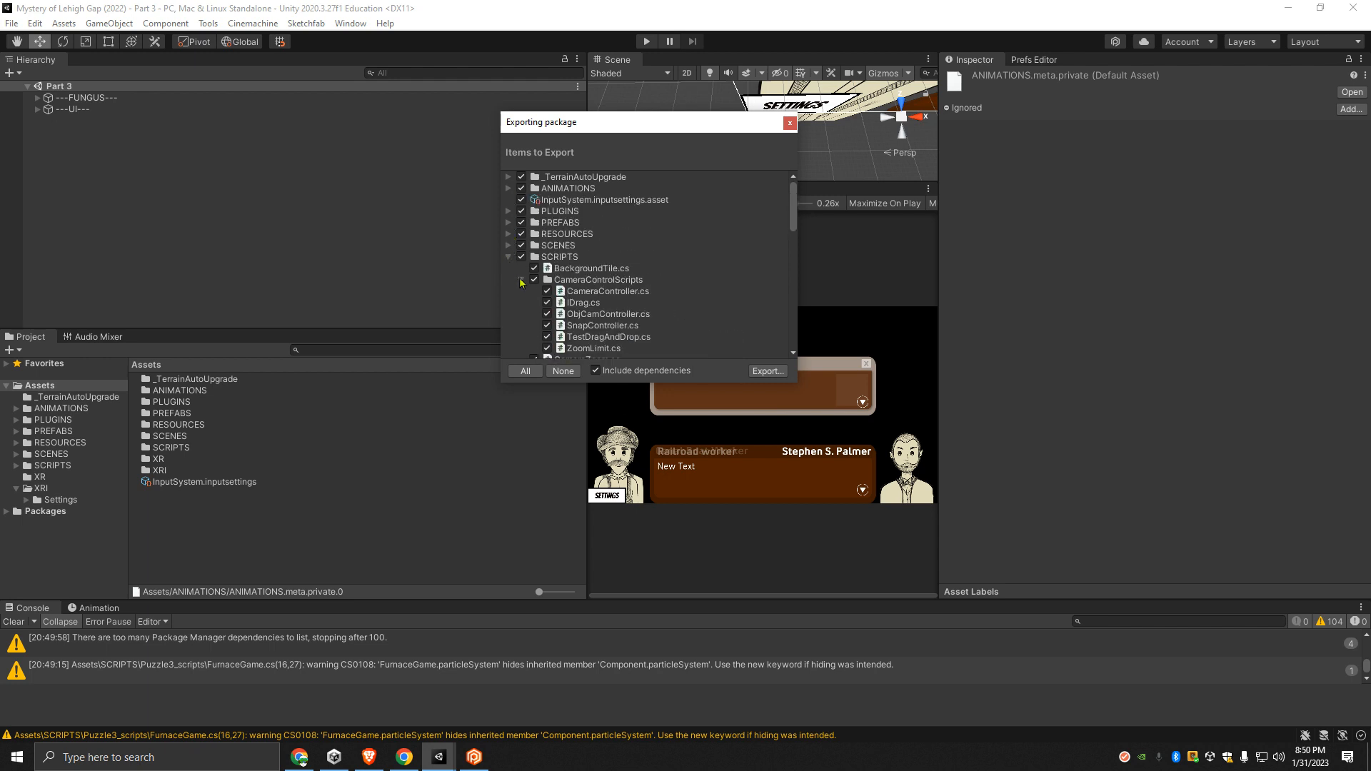
# - Exclude dependencies from the package export and collapse the item list again to review its top-level folders, from _TerrainAutoUpgrade to XRI
pyautogui.click(596, 371)
pyautogui.click(508, 177)
pyautogui.click(508, 187)
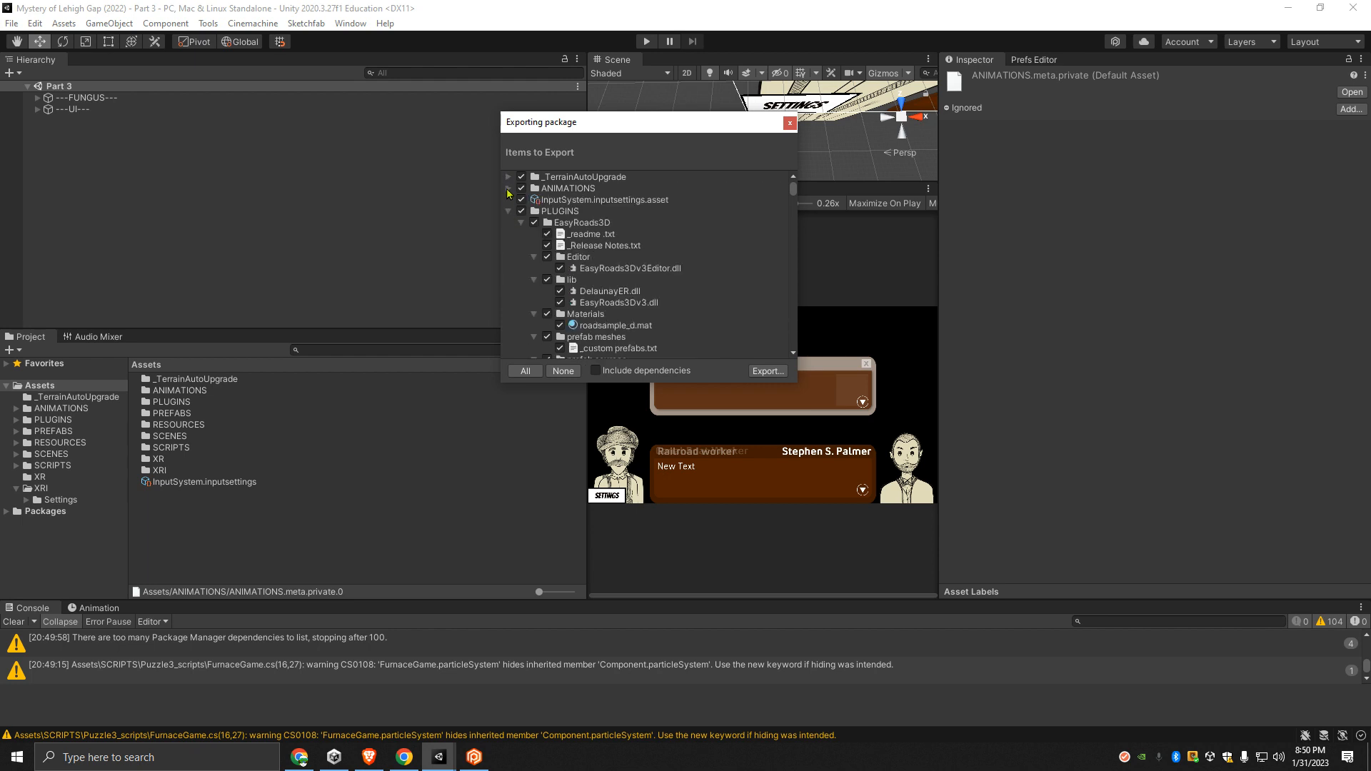
pyautogui.click(508, 211)
pyautogui.click(507, 222)
pyautogui.click(507, 234)
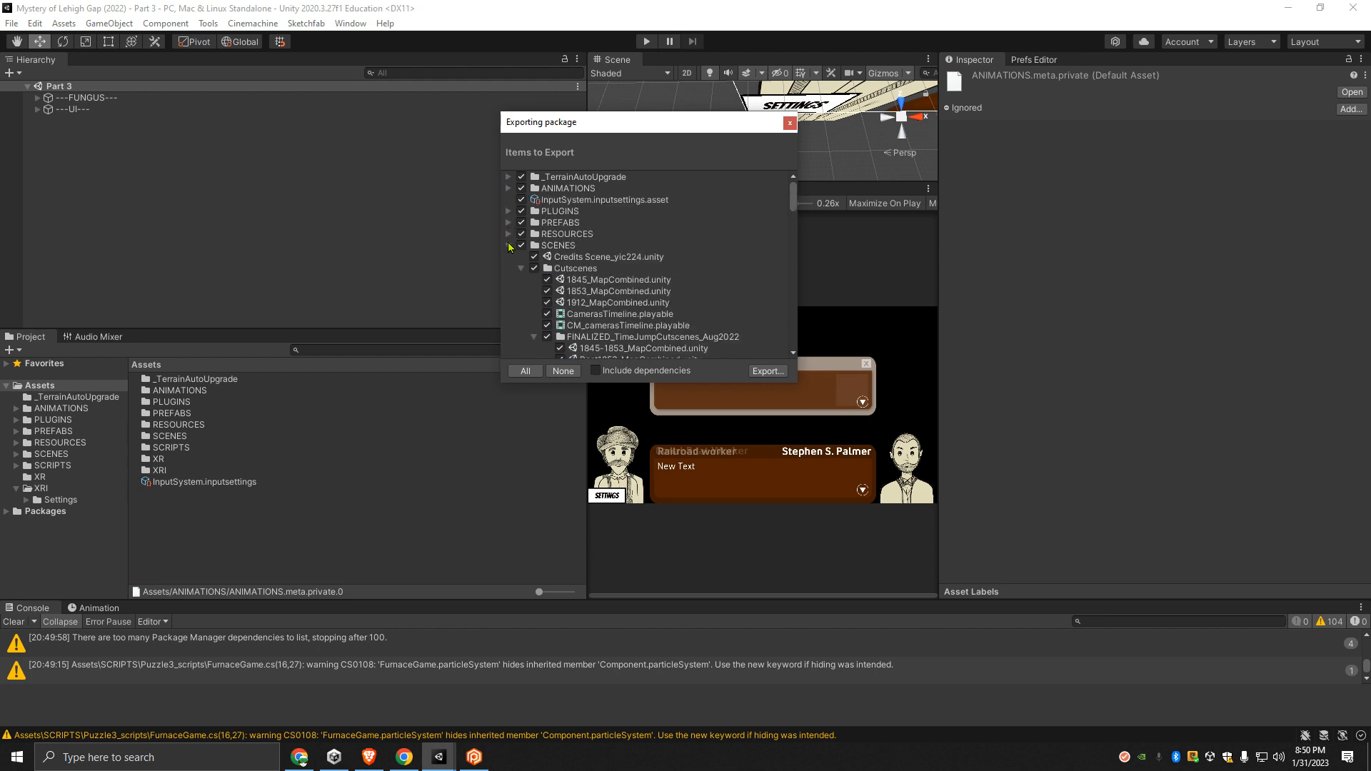
pyautogui.click(508, 245)
pyautogui.click(507, 256)
pyautogui.click(507, 268)
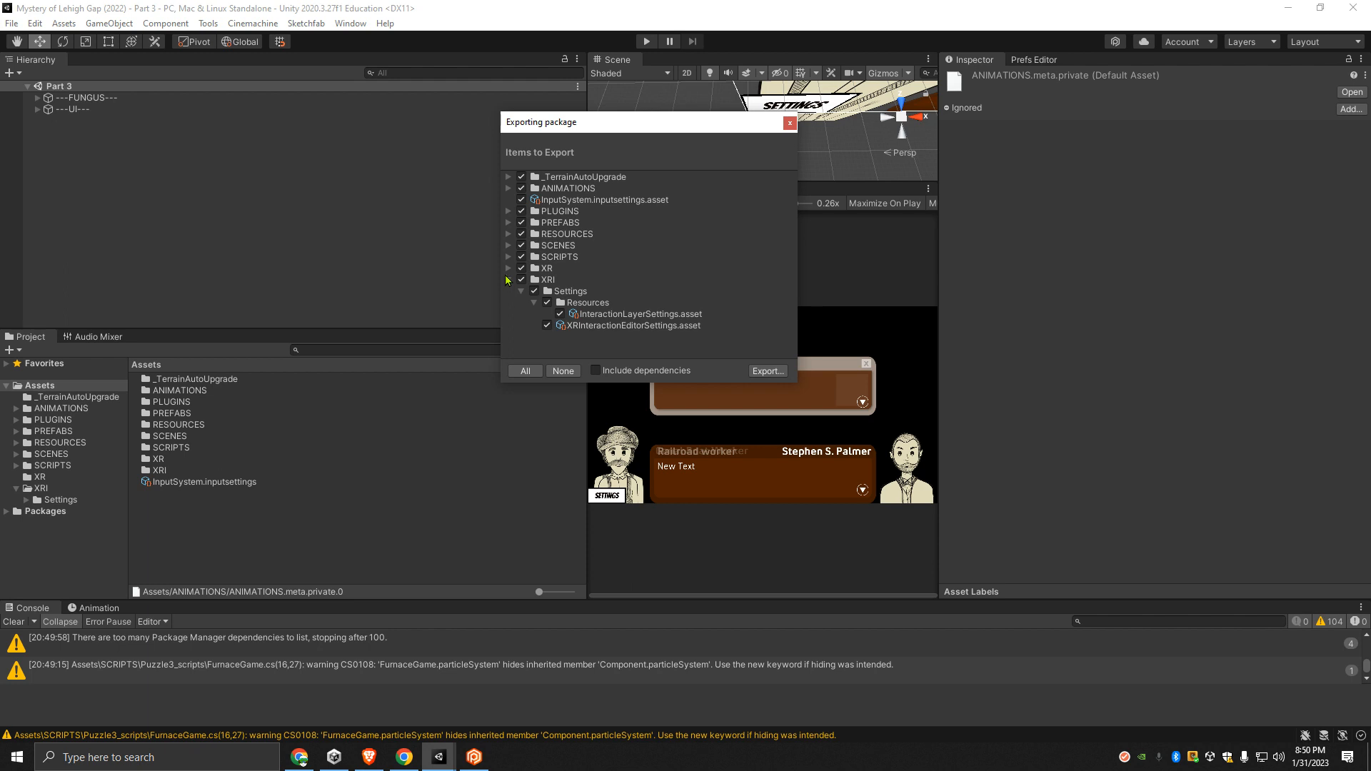
pyautogui.click(508, 280)
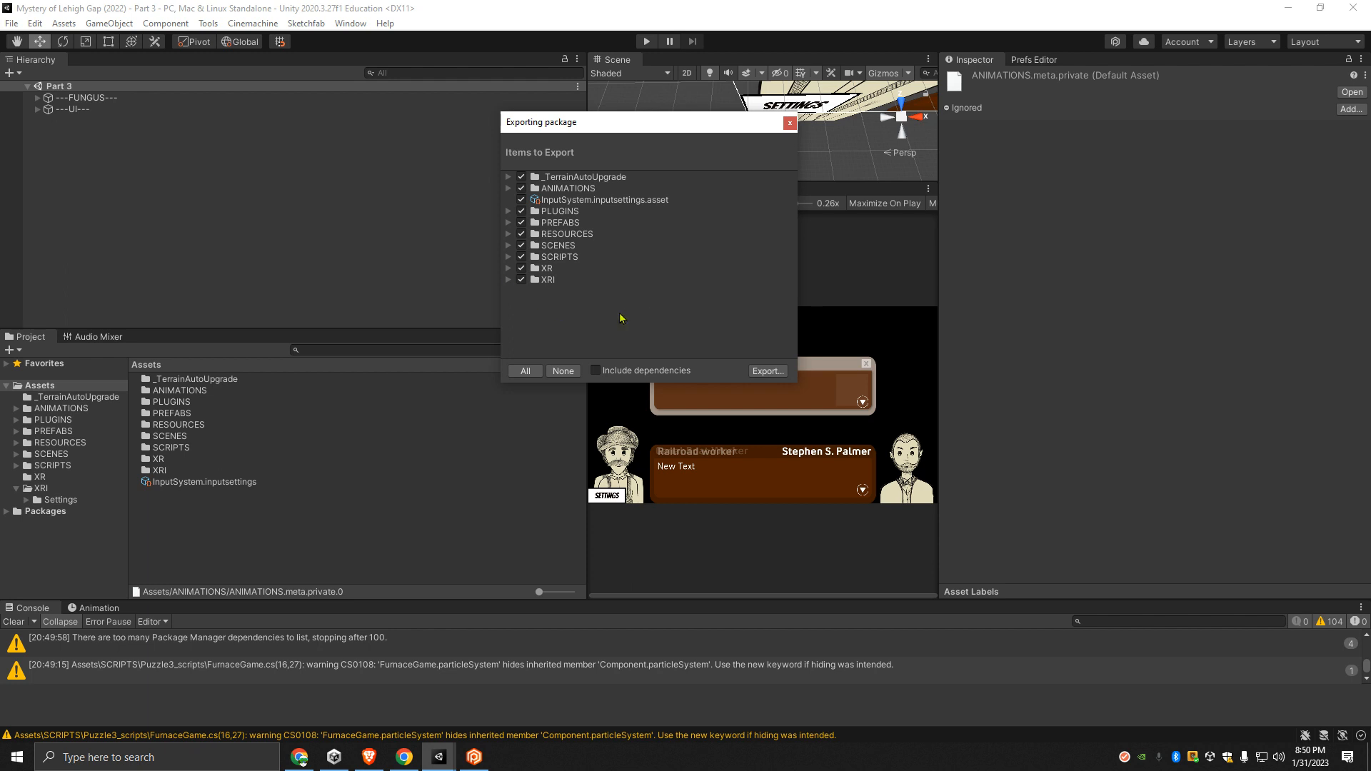
# - Proceed with exporting all checked items and choose the Unity Packages folder on the Data (D:) drive as the save location
pyautogui.click(767, 371)
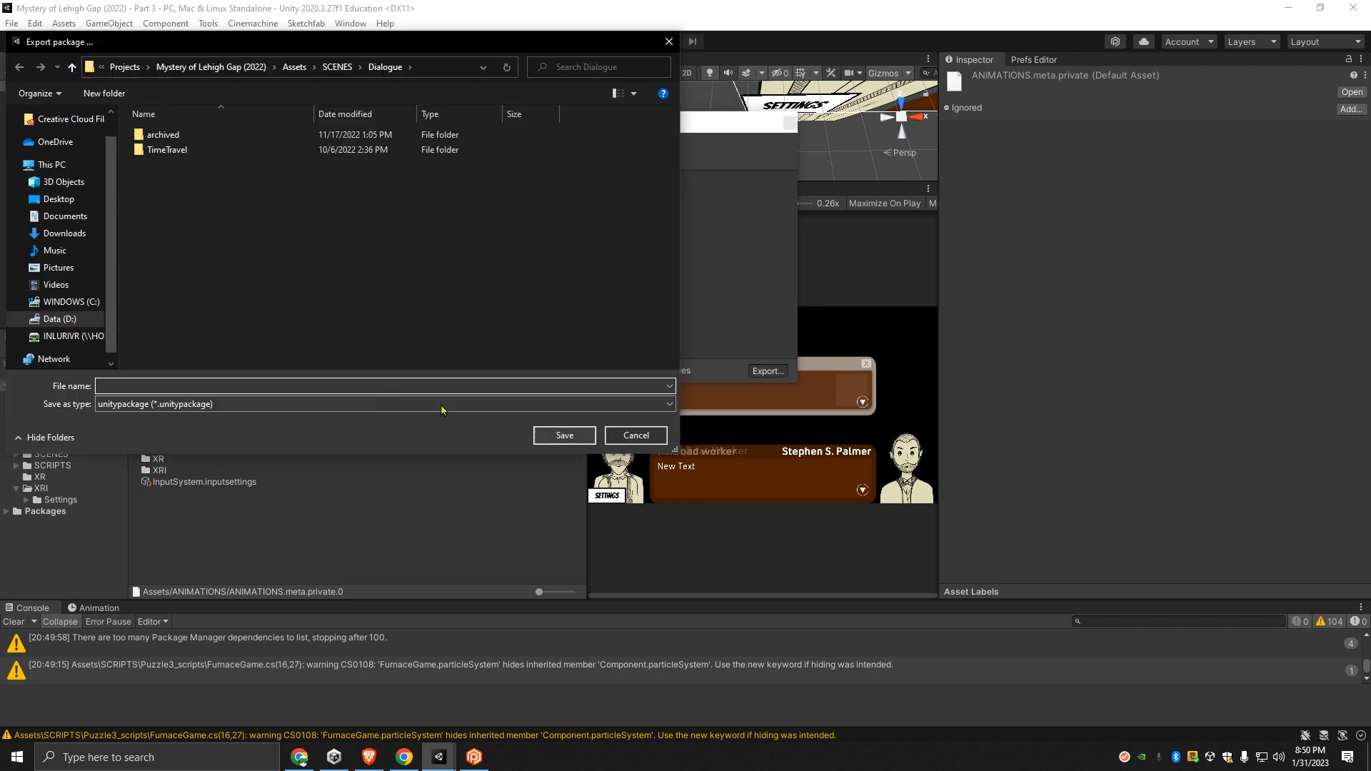
pyautogui.click(125, 66)
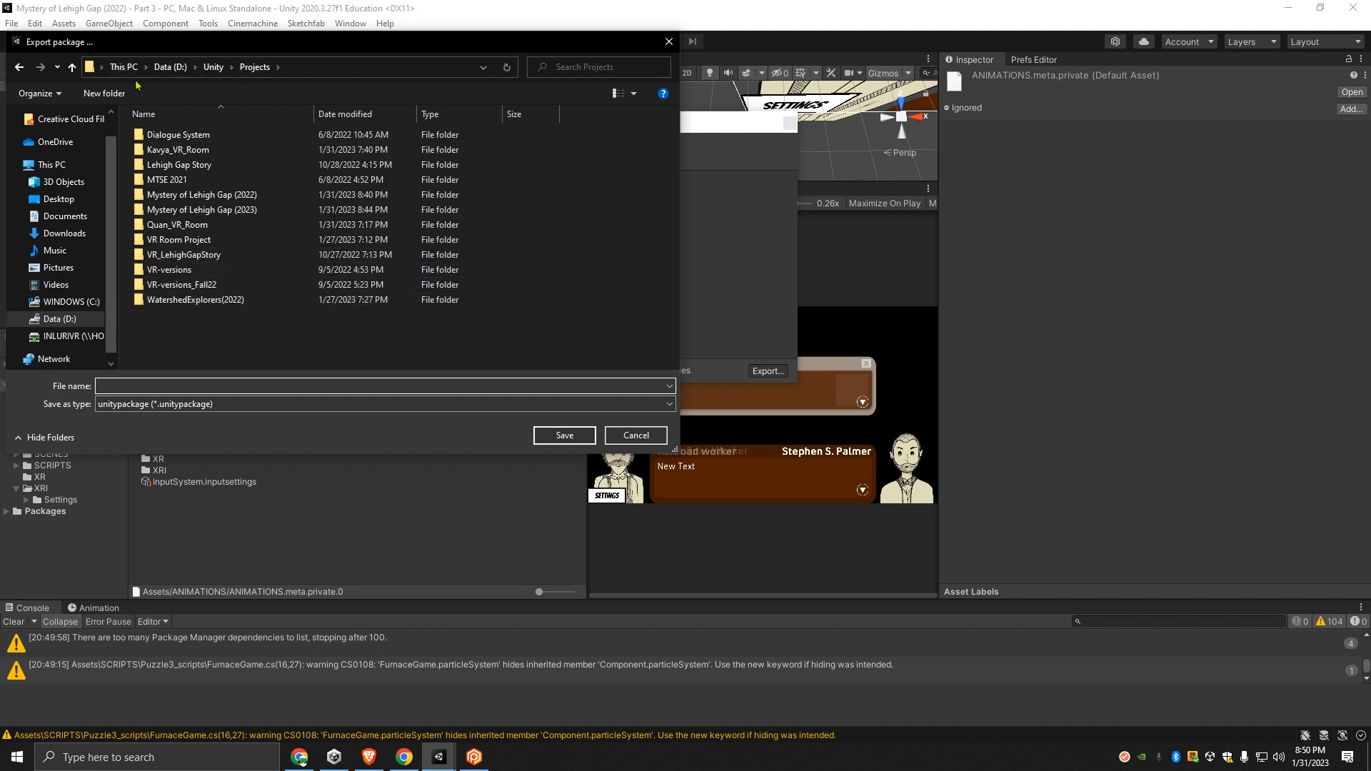
pyautogui.click(213, 66)
pyautogui.doubleClick(164, 165)
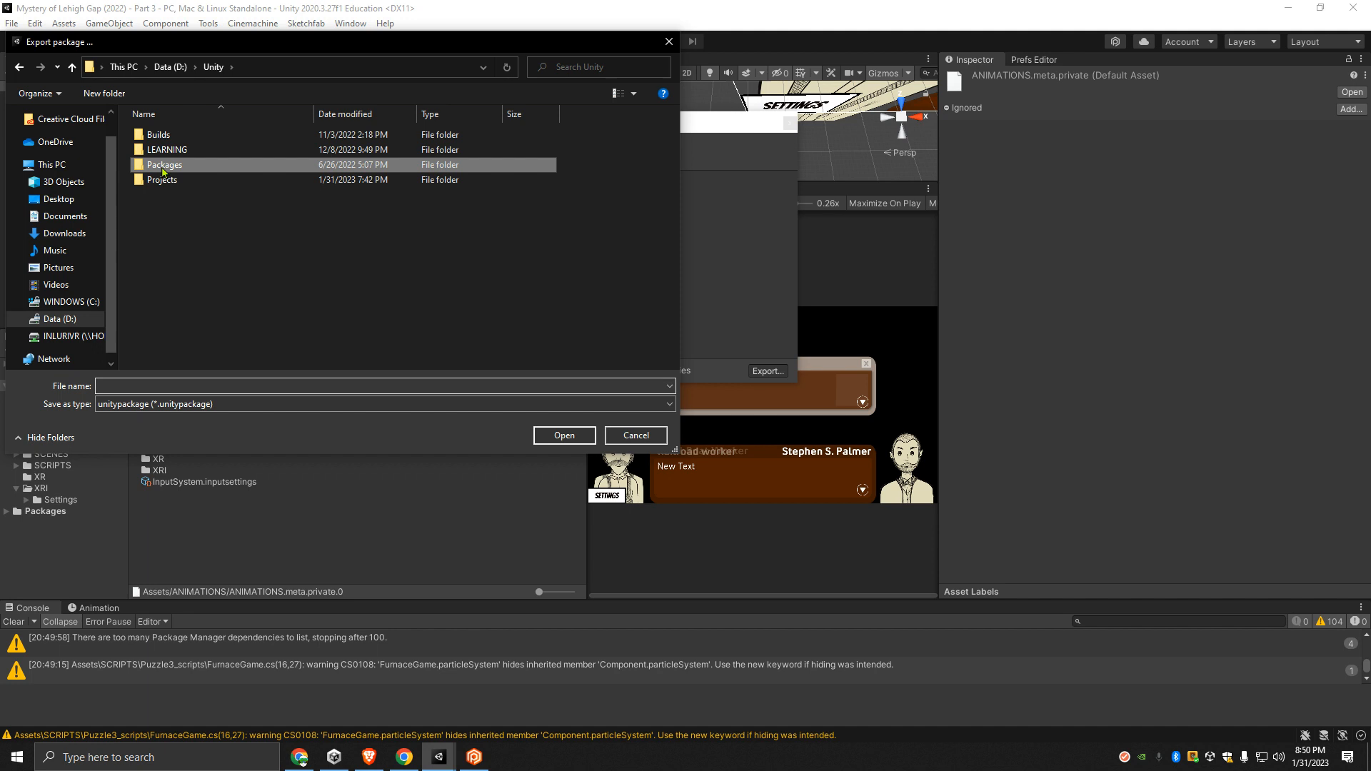
# - Name the package file MysteryLehighGap(2022) with an export suffix and save it as a unitypackage
pyautogui.click(146, 389)
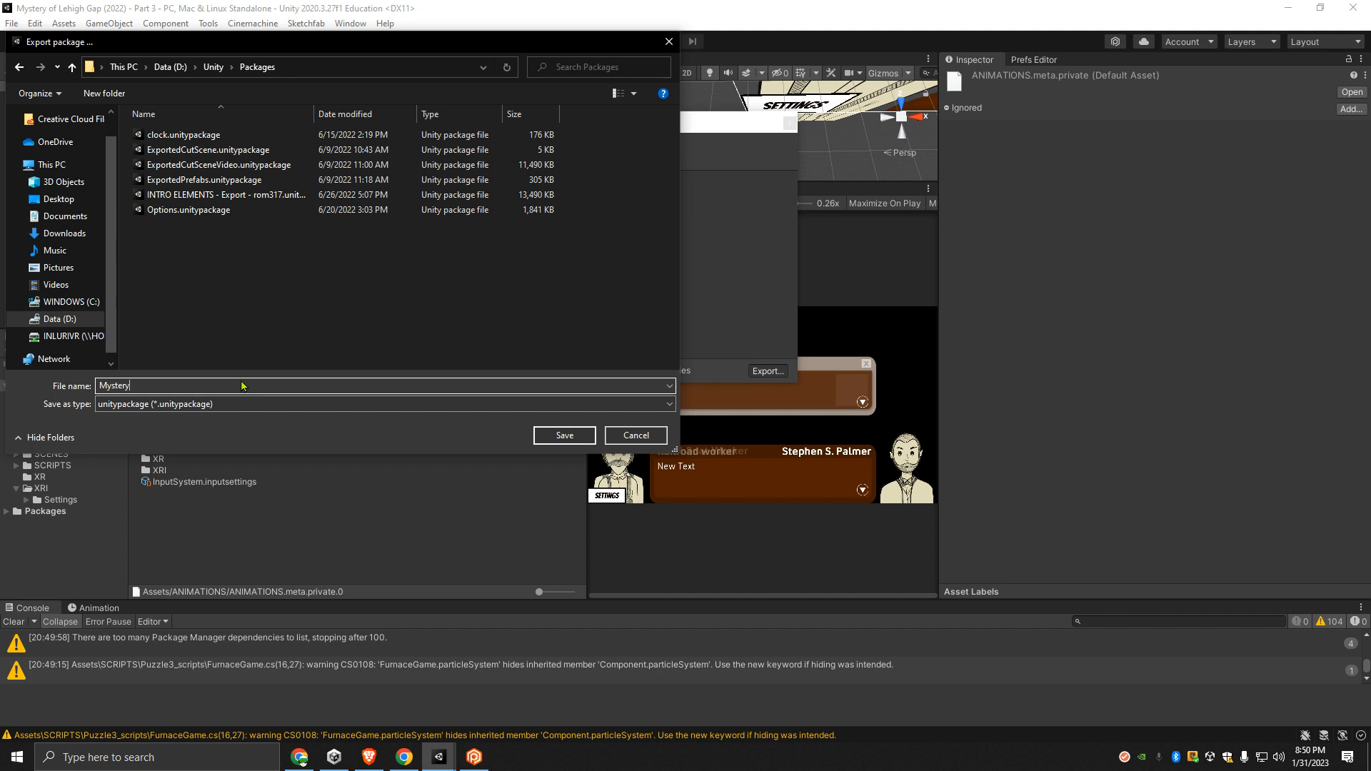
pyautogui.write('MysteryLehighGap(2022)COMPL')
pyautogui.press('BackSpace')
pyautogui.press('BackSpace')
pyautogui.press('BackSpace')
pyautogui.write('EXPOR')
pyautogui.click(564, 435)
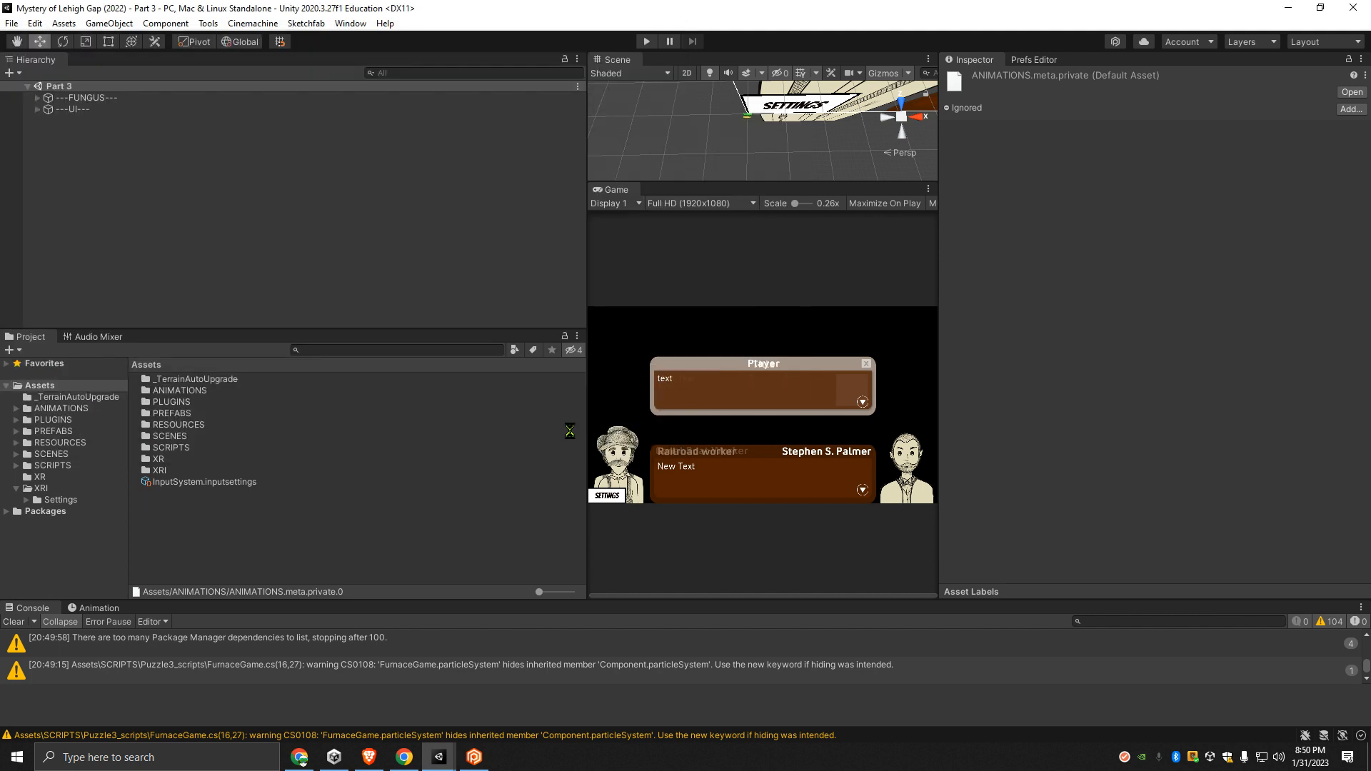
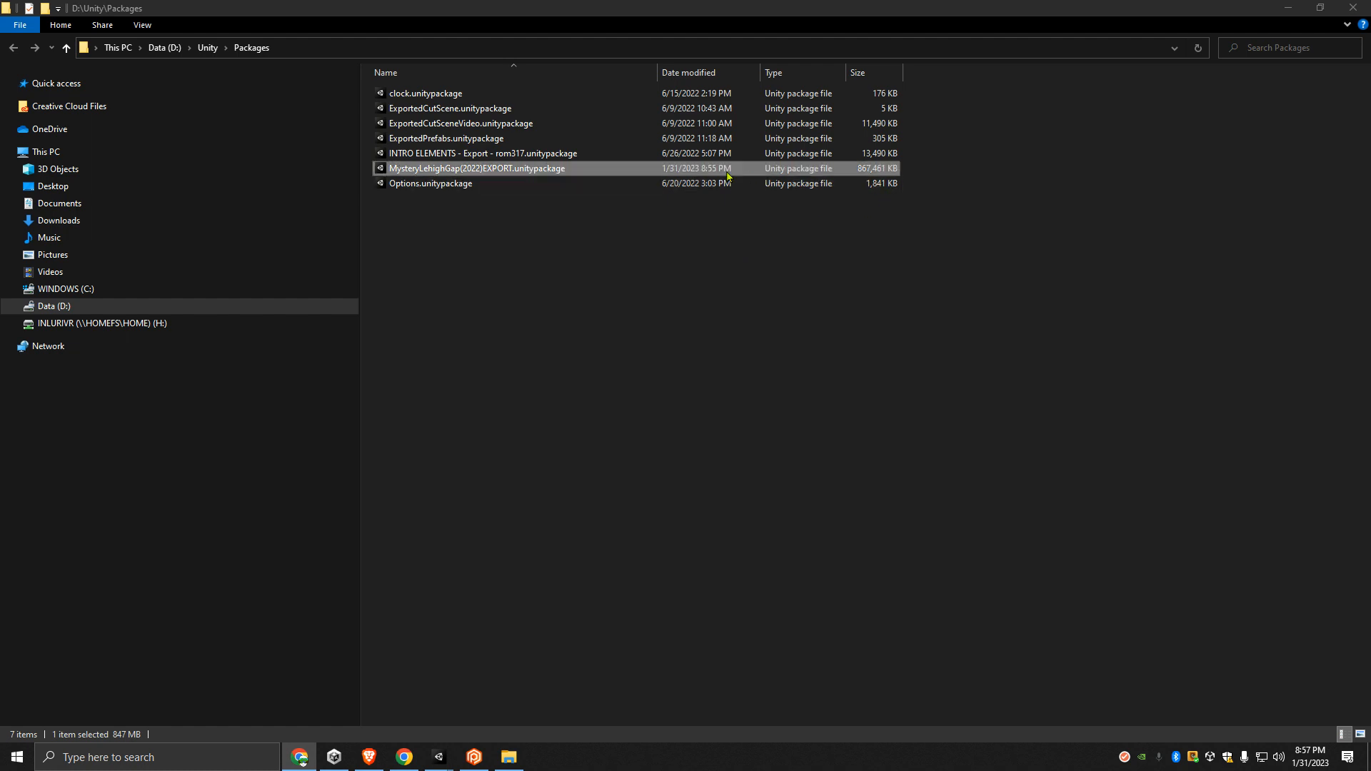
# - Leave the Packages folder and bring up the Mystery of Lehigh Gap (2023) project full screen, with the 2022 project minimized
pyautogui.click(679, 172)
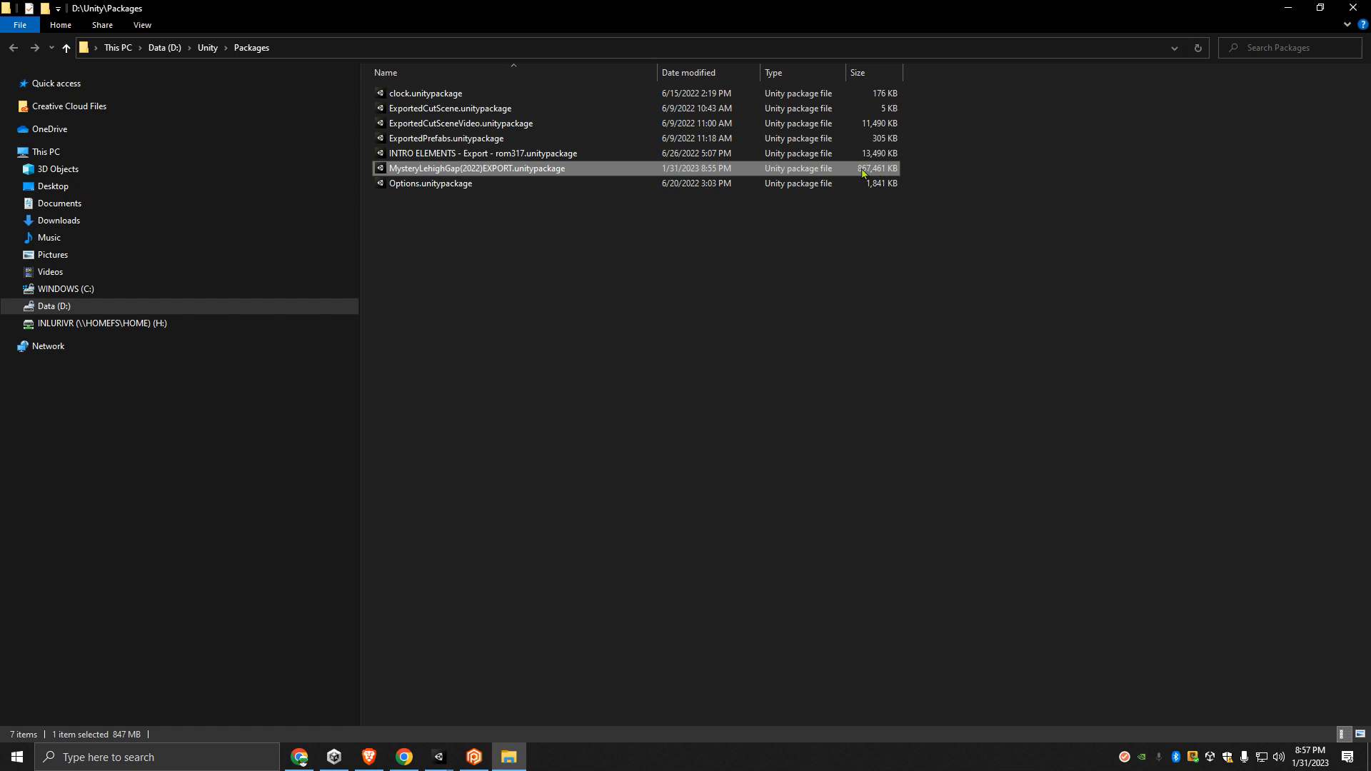
pyautogui.click(1280, 9)
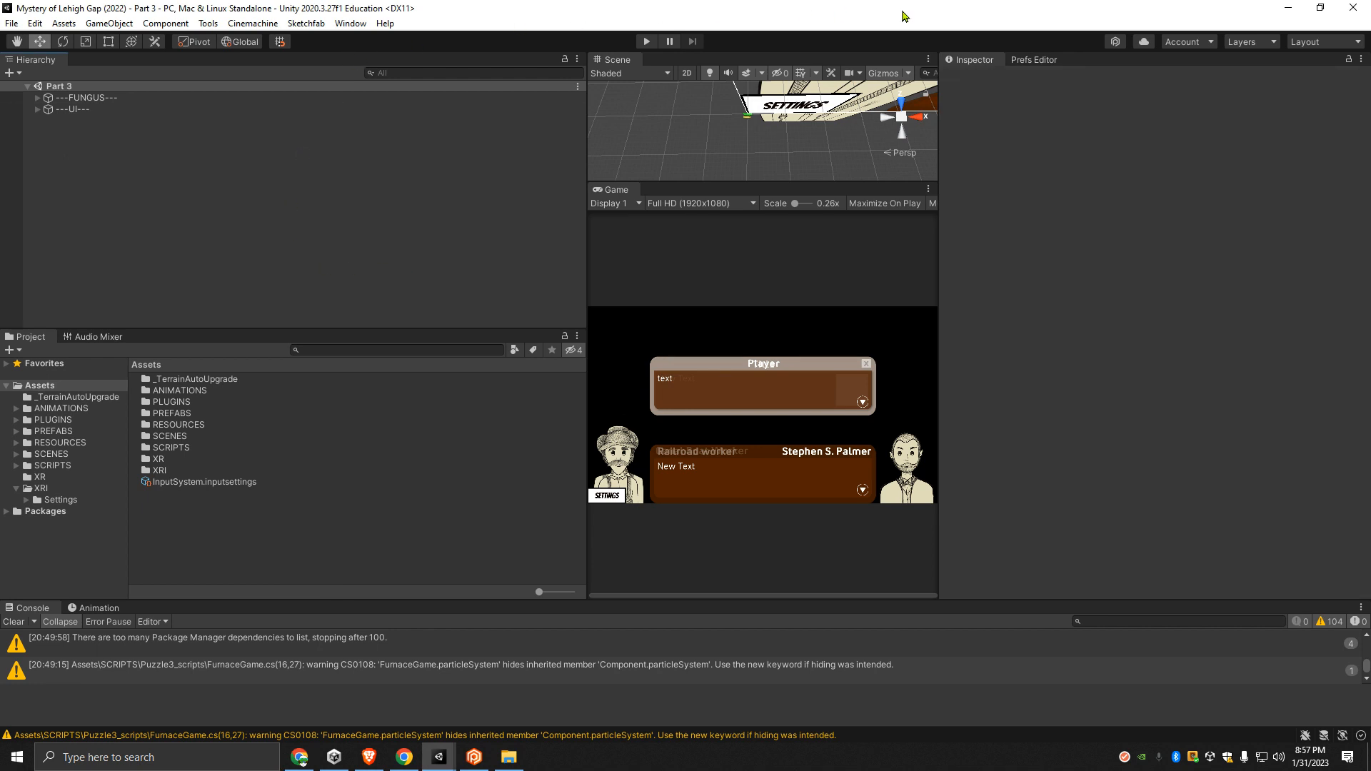
pyautogui.click(1319, 8)
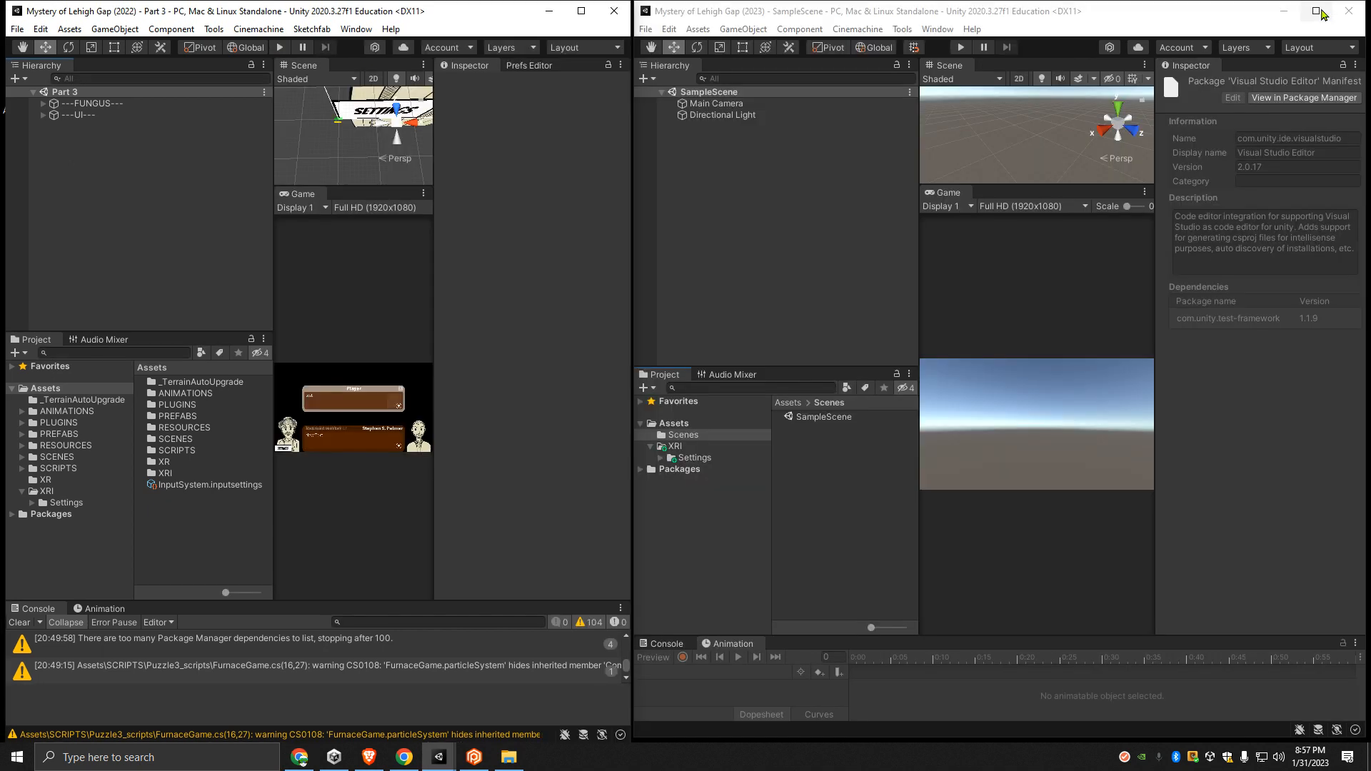
pyautogui.click(551, 11)
pyautogui.click(1316, 11)
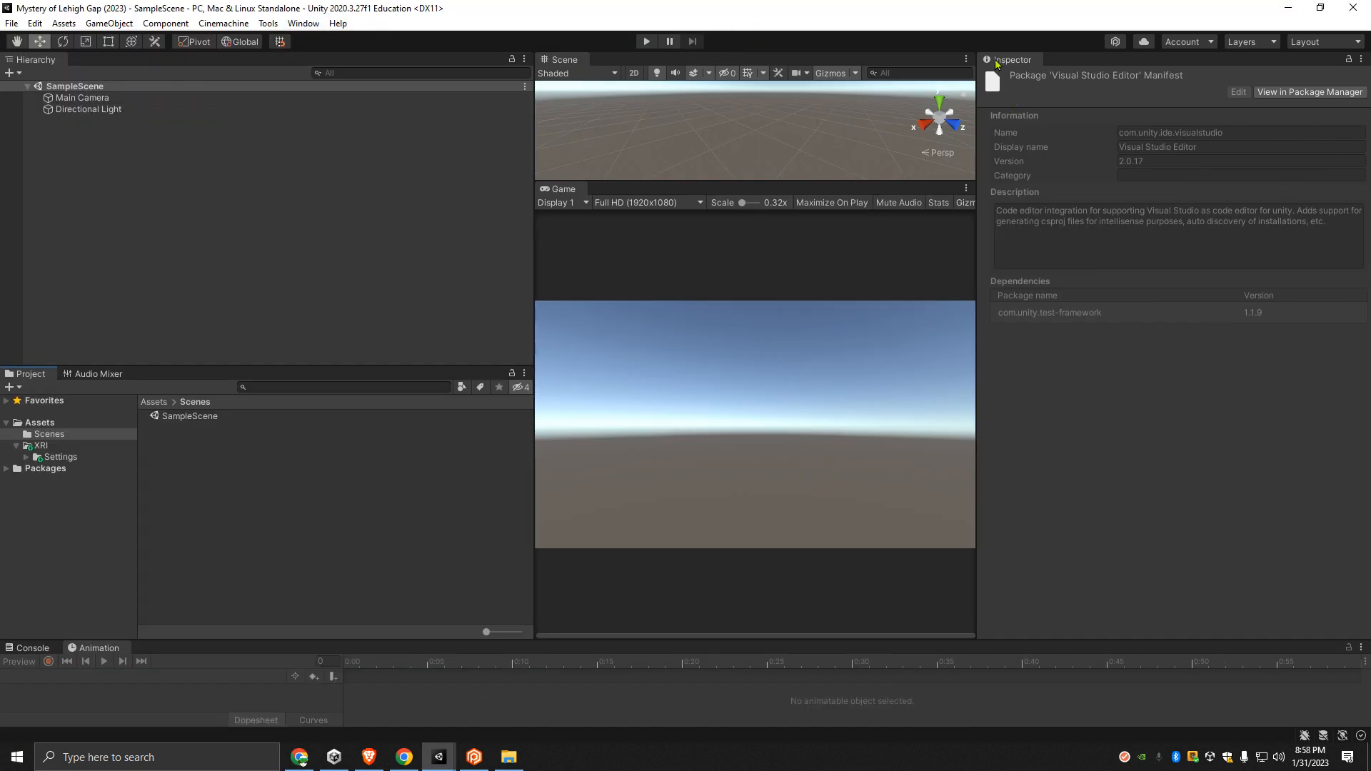
# - Check the exported MysteryLehighGap(2022) package in File Explorer and return to the Mystery of Lehigh Gap (2023) project
pyautogui.click(80, 97)
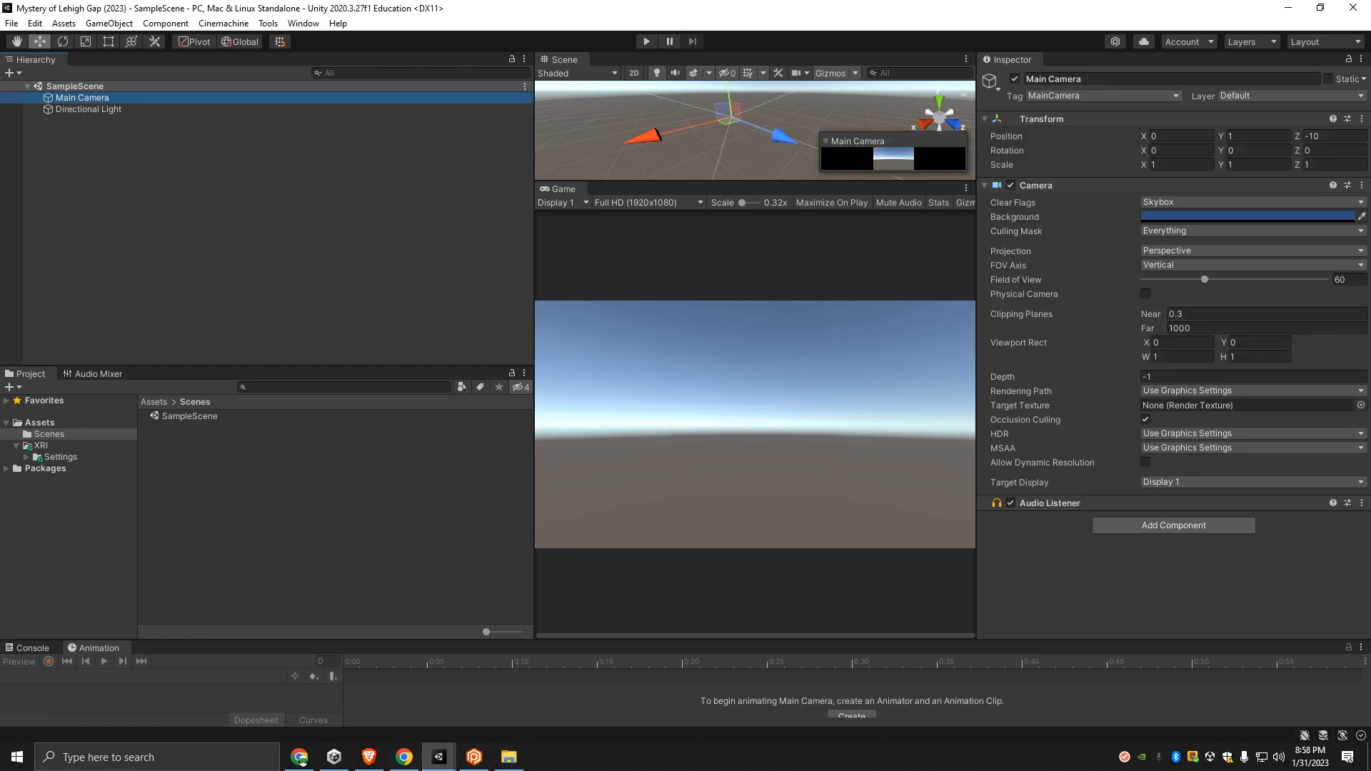
pyautogui.click(516, 763)
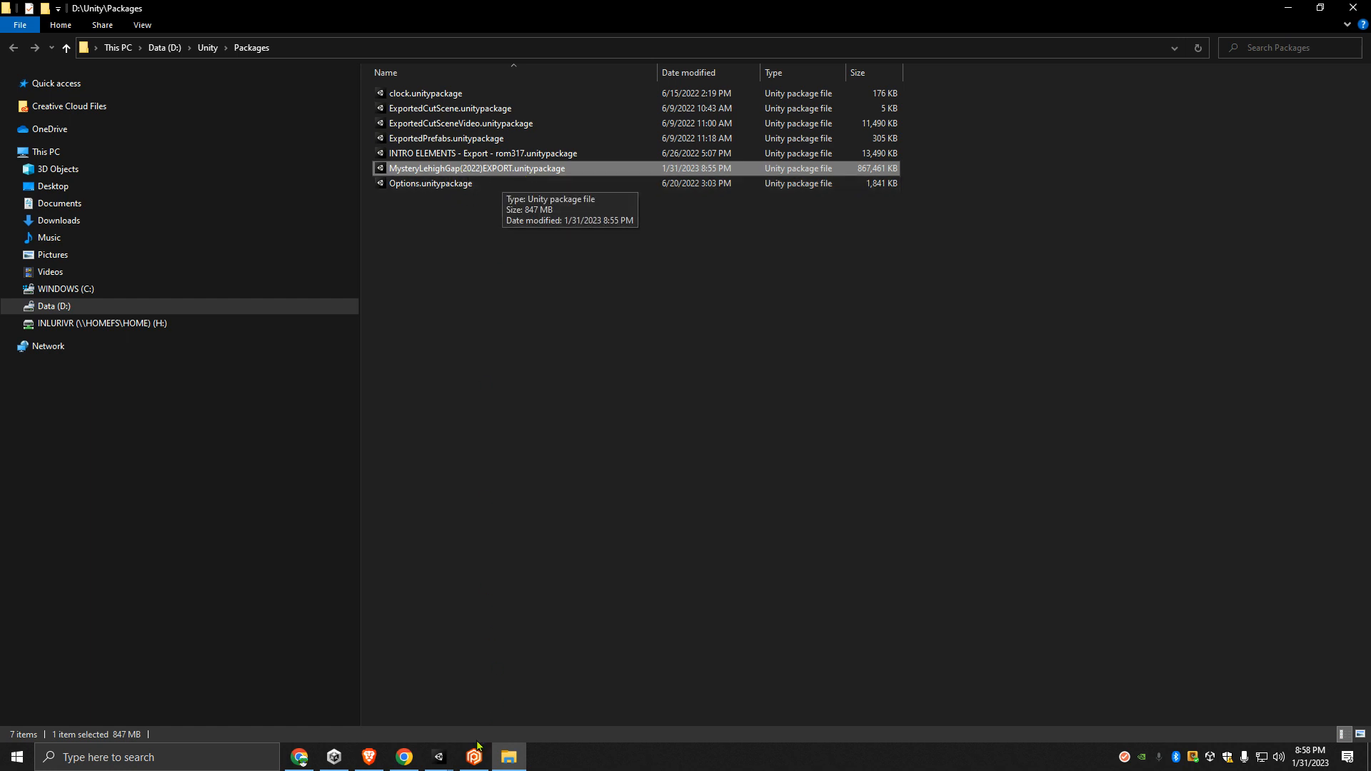
pyautogui.click(439, 757)
pyautogui.click(481, 675)
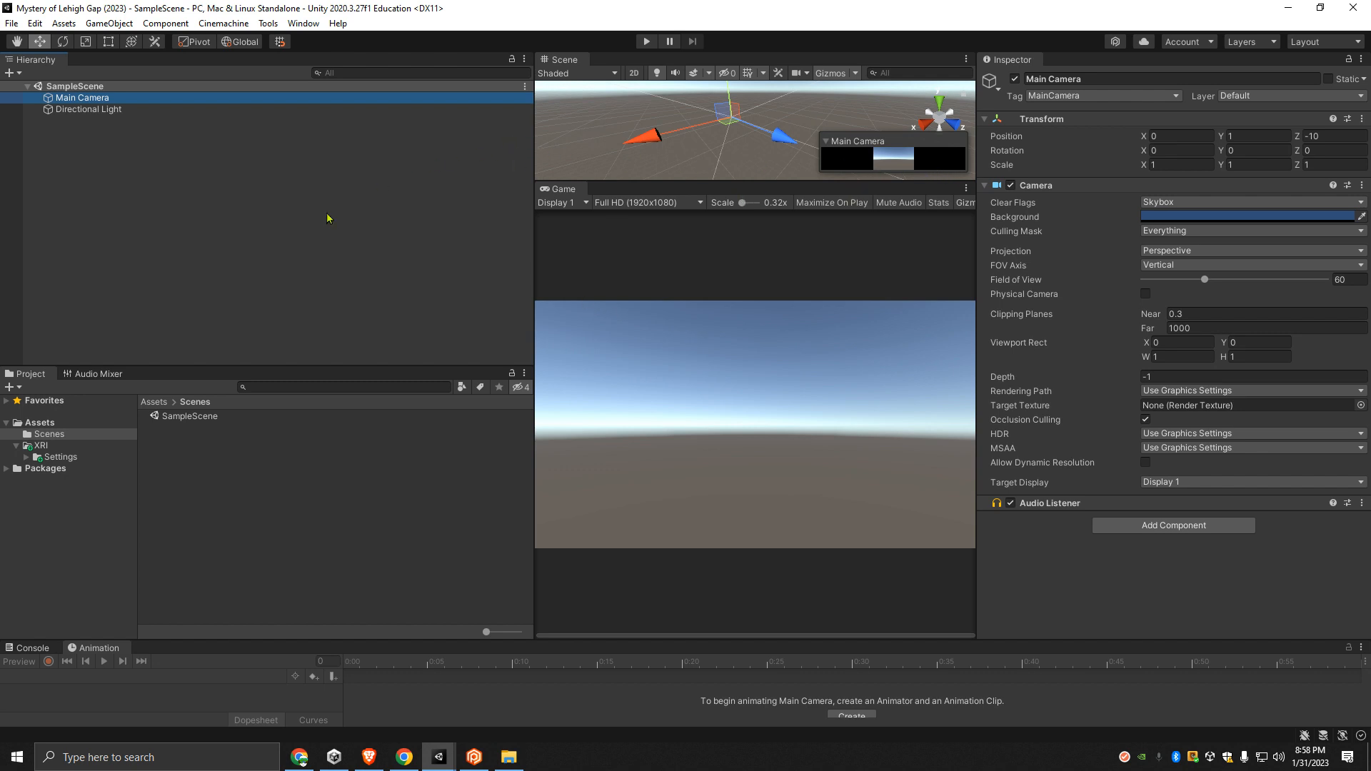
# - Start importing MysteryLehighGap(2022)EXPORT.unitypackage from the Unity Packages folder as a custom package
pyautogui.click(62, 24)
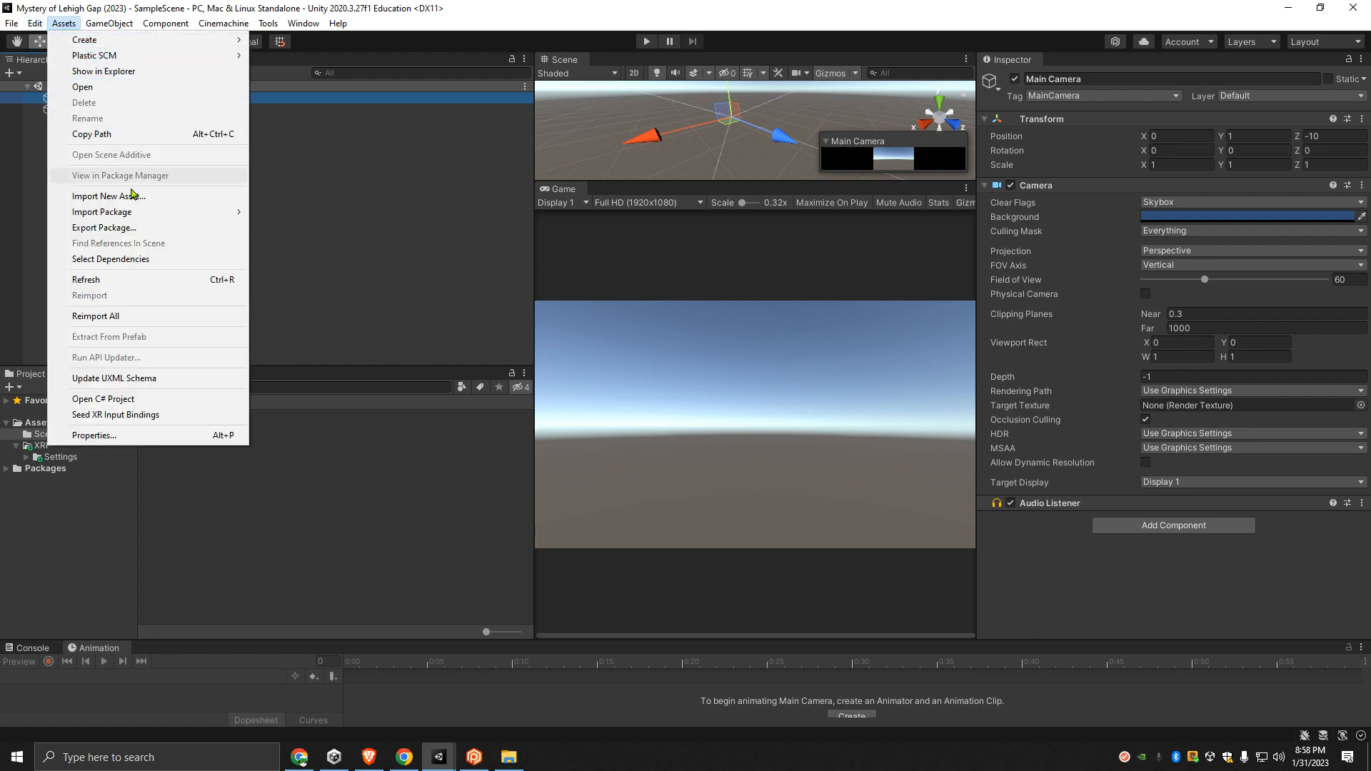
pyautogui.moveTo(134, 214)
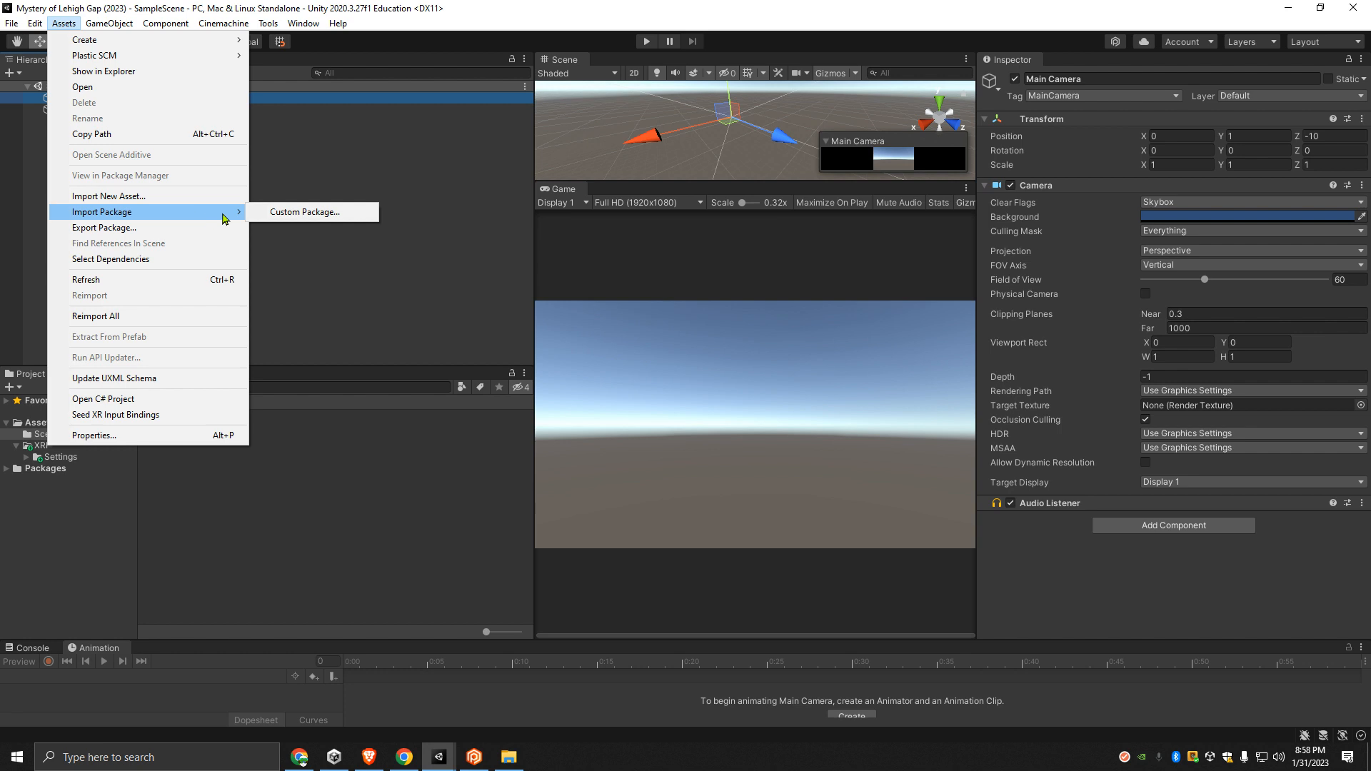
pyautogui.click(278, 212)
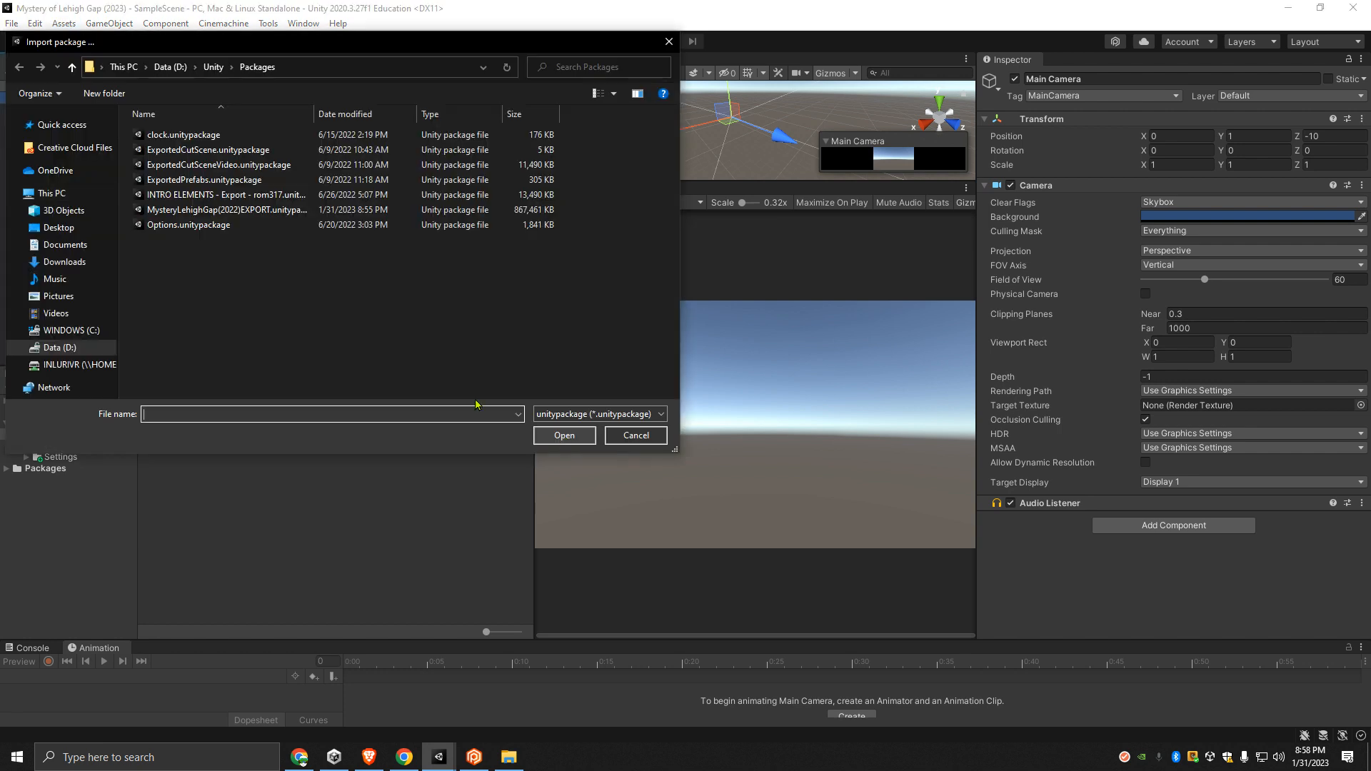
pyautogui.click(221, 210)
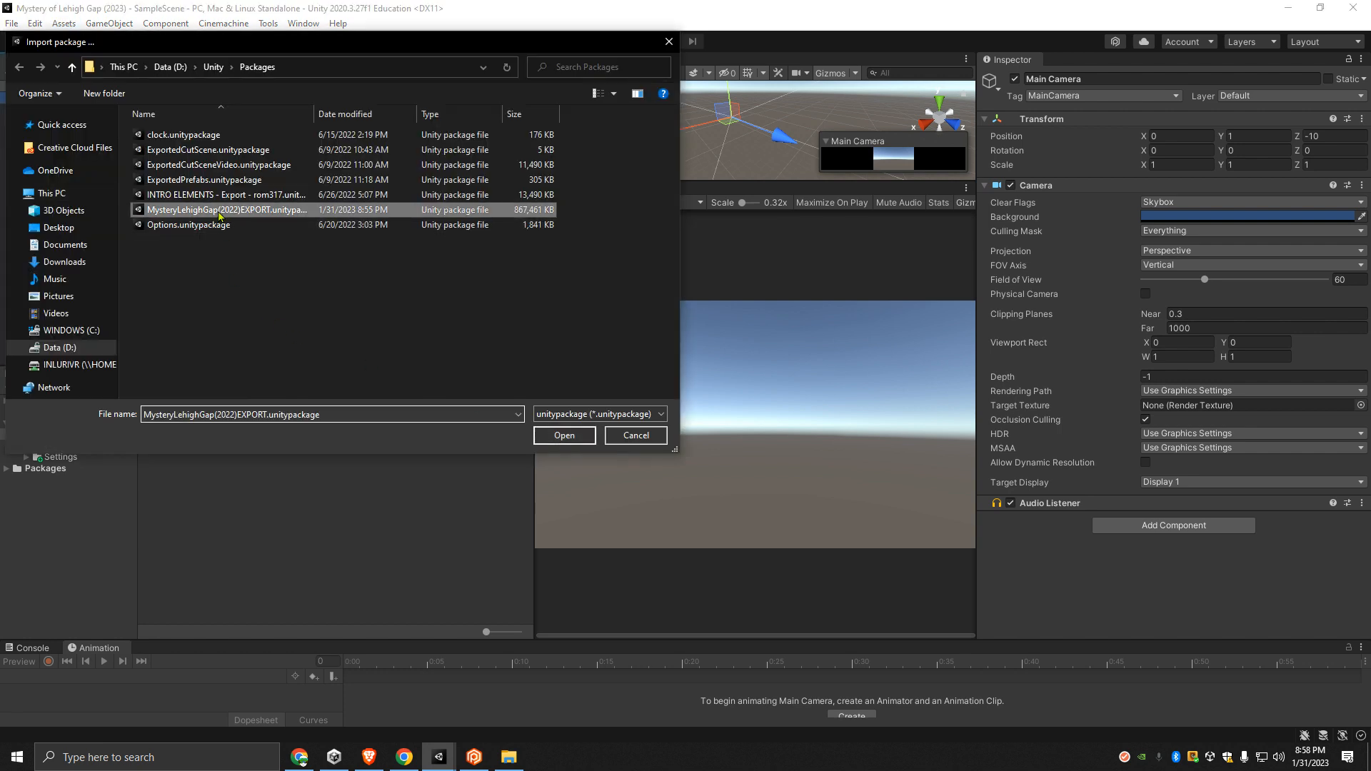
pyautogui.click(553, 437)
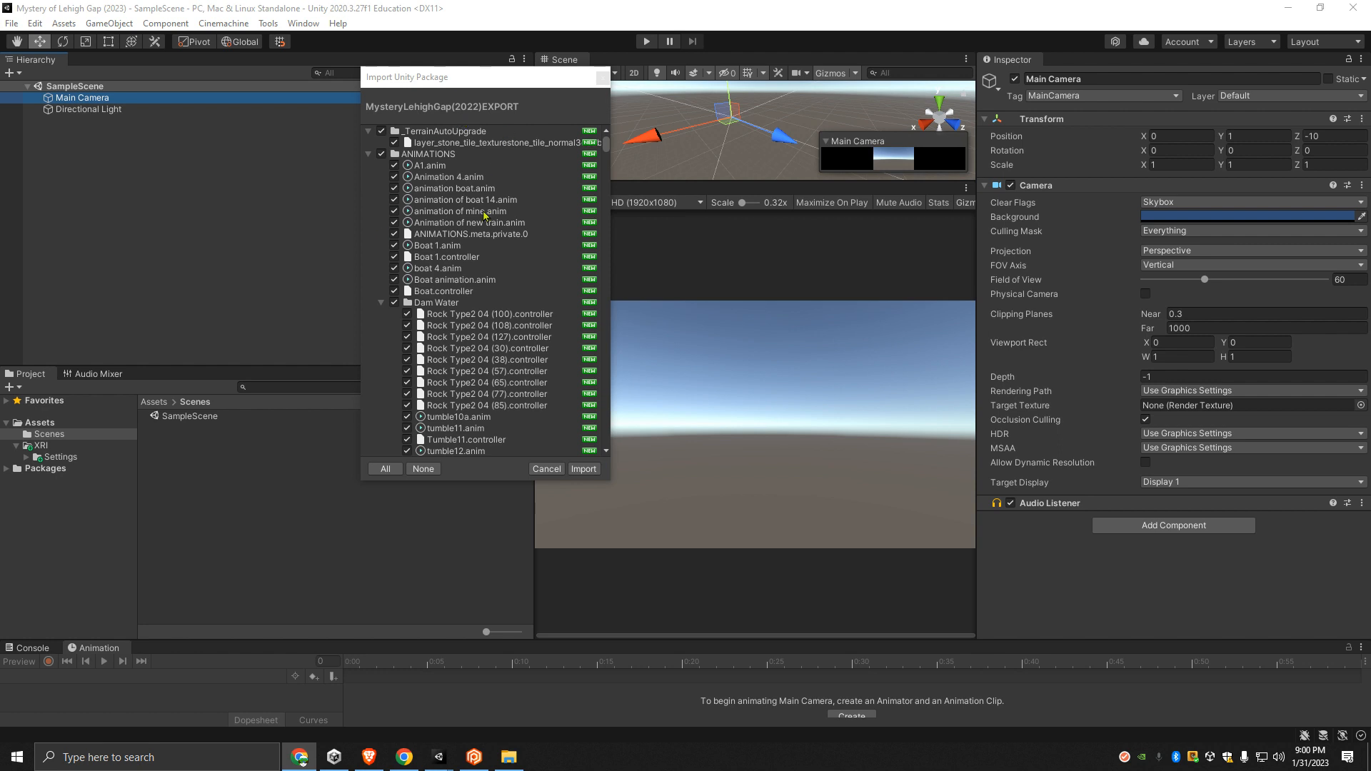
# - Look through the package's import list down to the XRI folder and check the warning beside it
pyautogui.moveTo(606, 142); pyautogui.dragTo(611, 225)
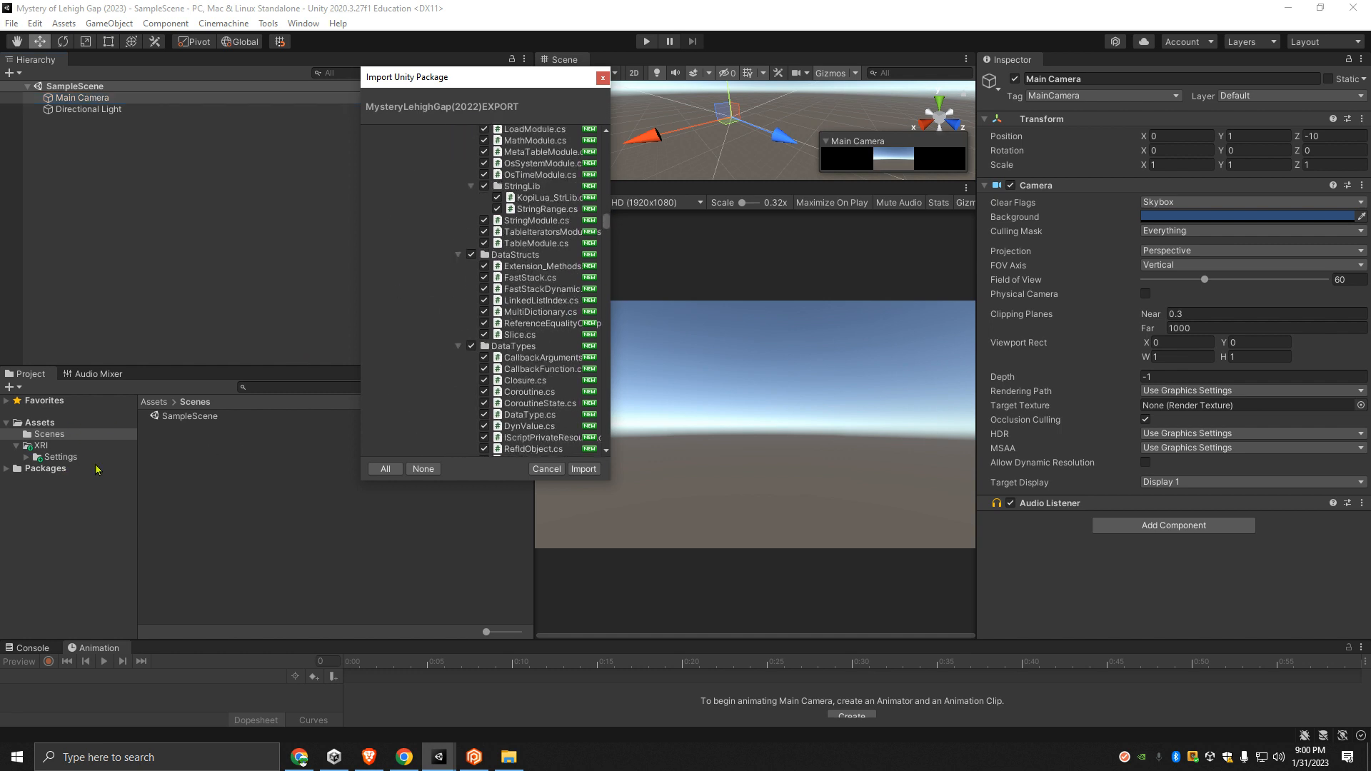
pyautogui.moveTo(604, 227); pyautogui.dragTo(611, 469)
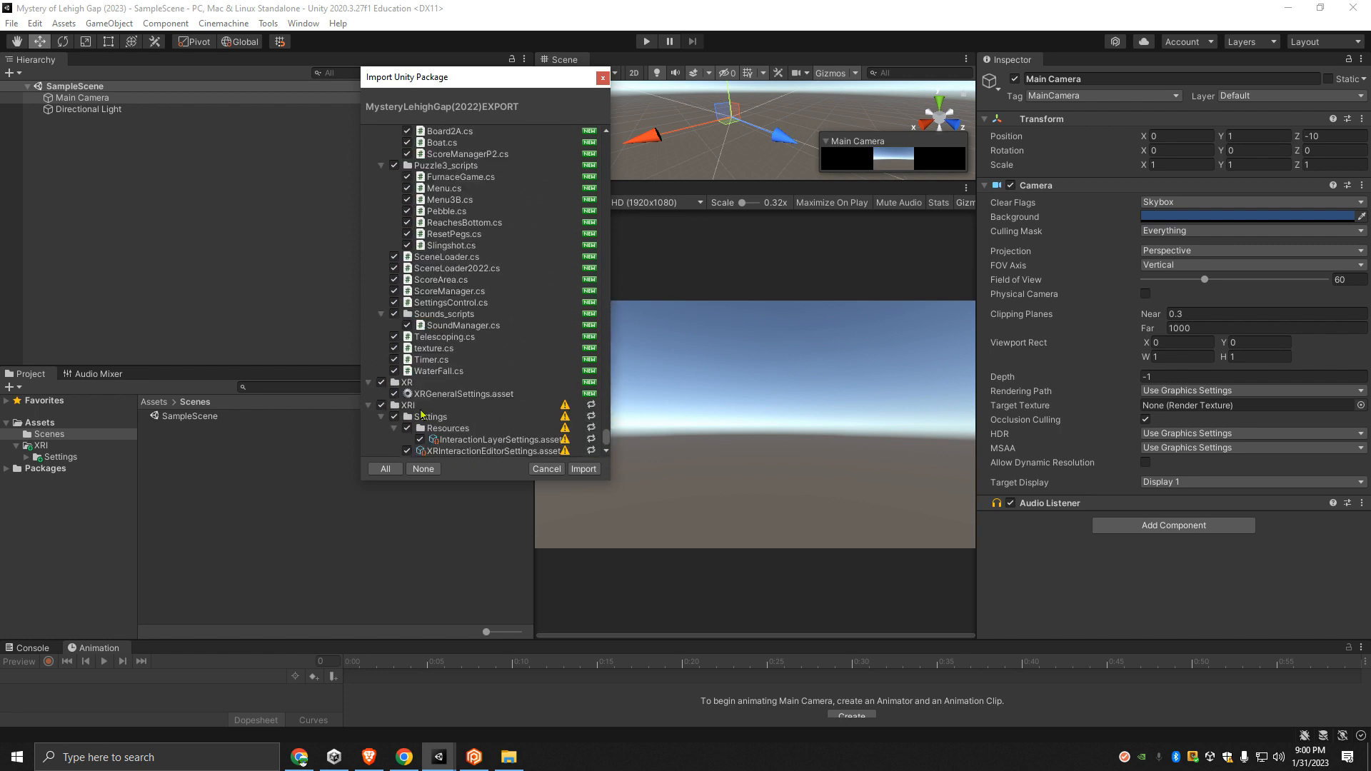
pyautogui.moveTo(565, 411)
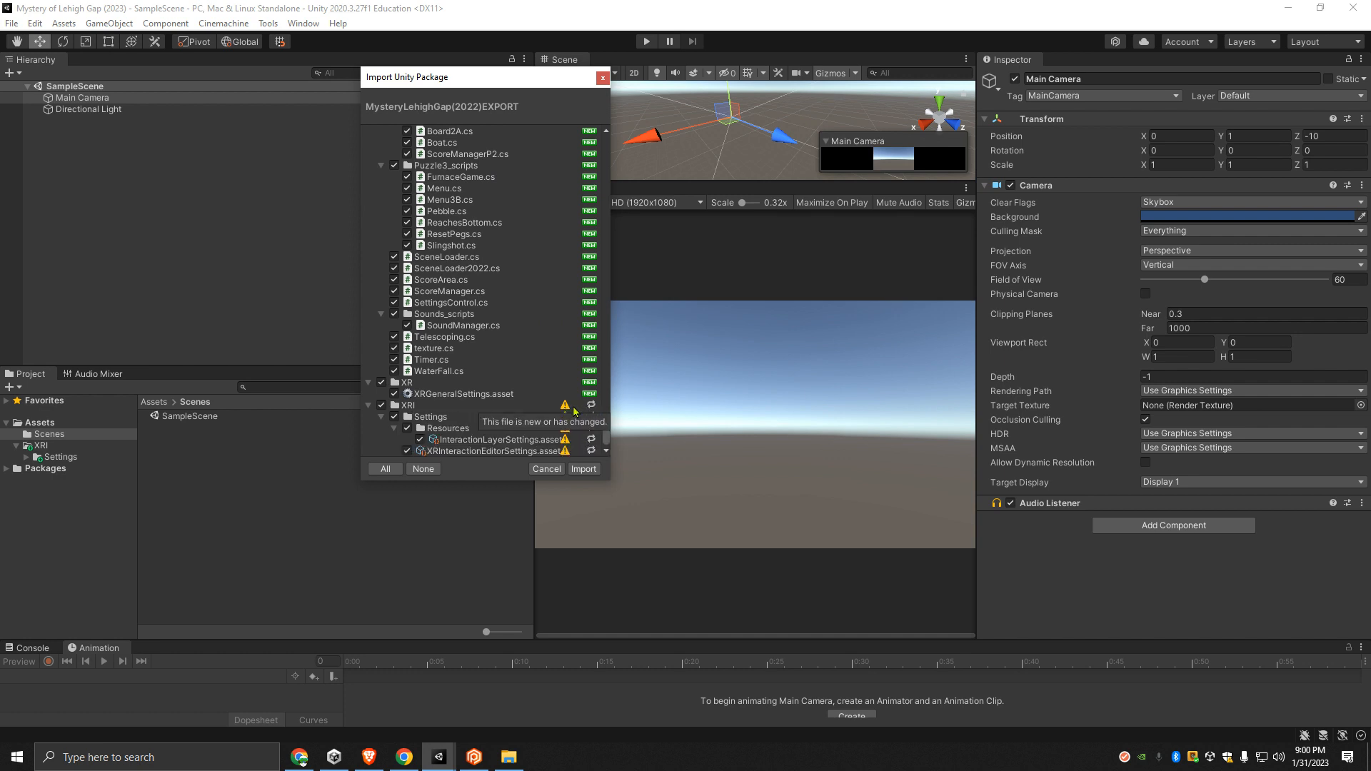
pyautogui.scroll(10, 448, 348)
# - Collapse the _TerrainAutoUpgrade and ANIMATIONS folders at the start of the import list
pyautogui.moveTo(607, 431); pyautogui.dragTo(600, 129)
pyautogui.click(368, 132)
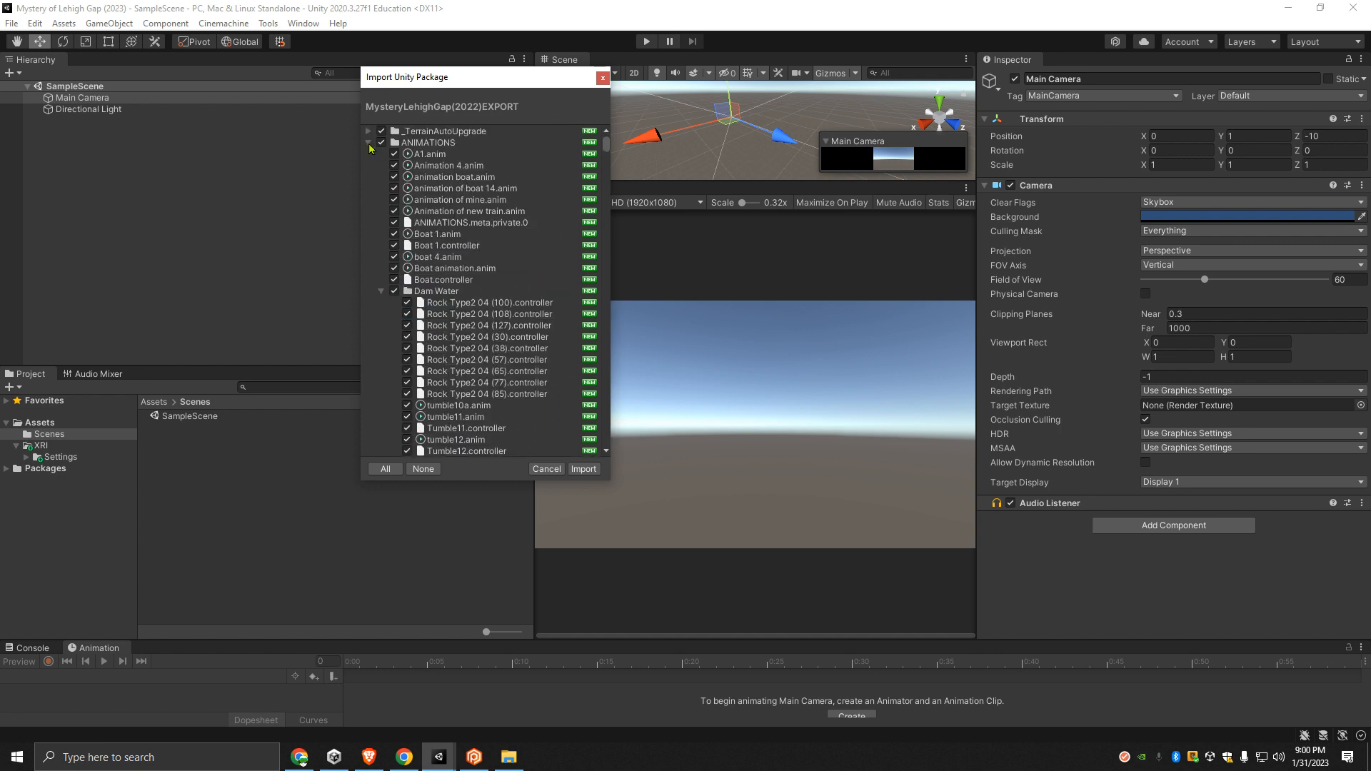
pyautogui.click(368, 143)
# - Collapse the EasyRoads3D plugin folder and its subfolders, including Resources, prefab sources, prefab meshes and Materials, in the import list
pyautogui.scroll(-5, 401, 229)
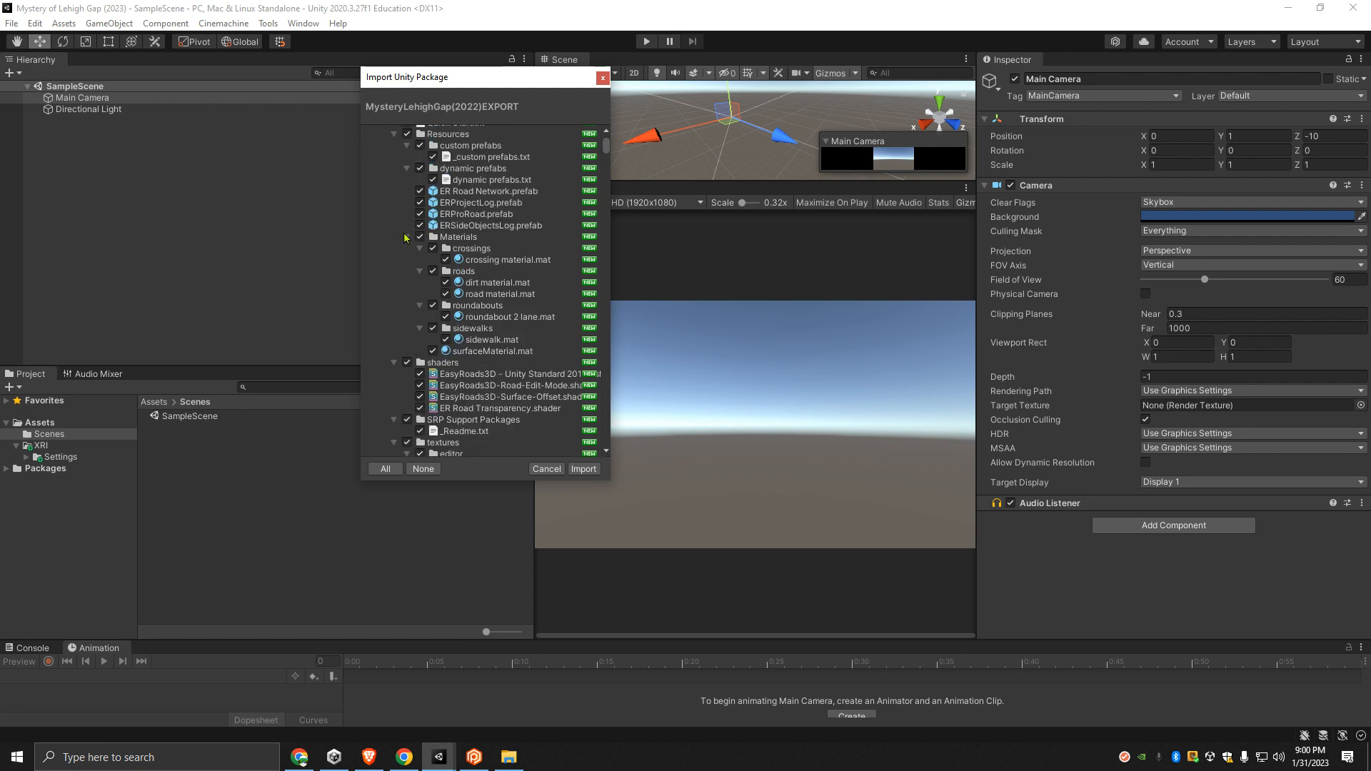
pyautogui.click(405, 237)
pyautogui.click(407, 168)
pyautogui.scroll(2, 397, 208)
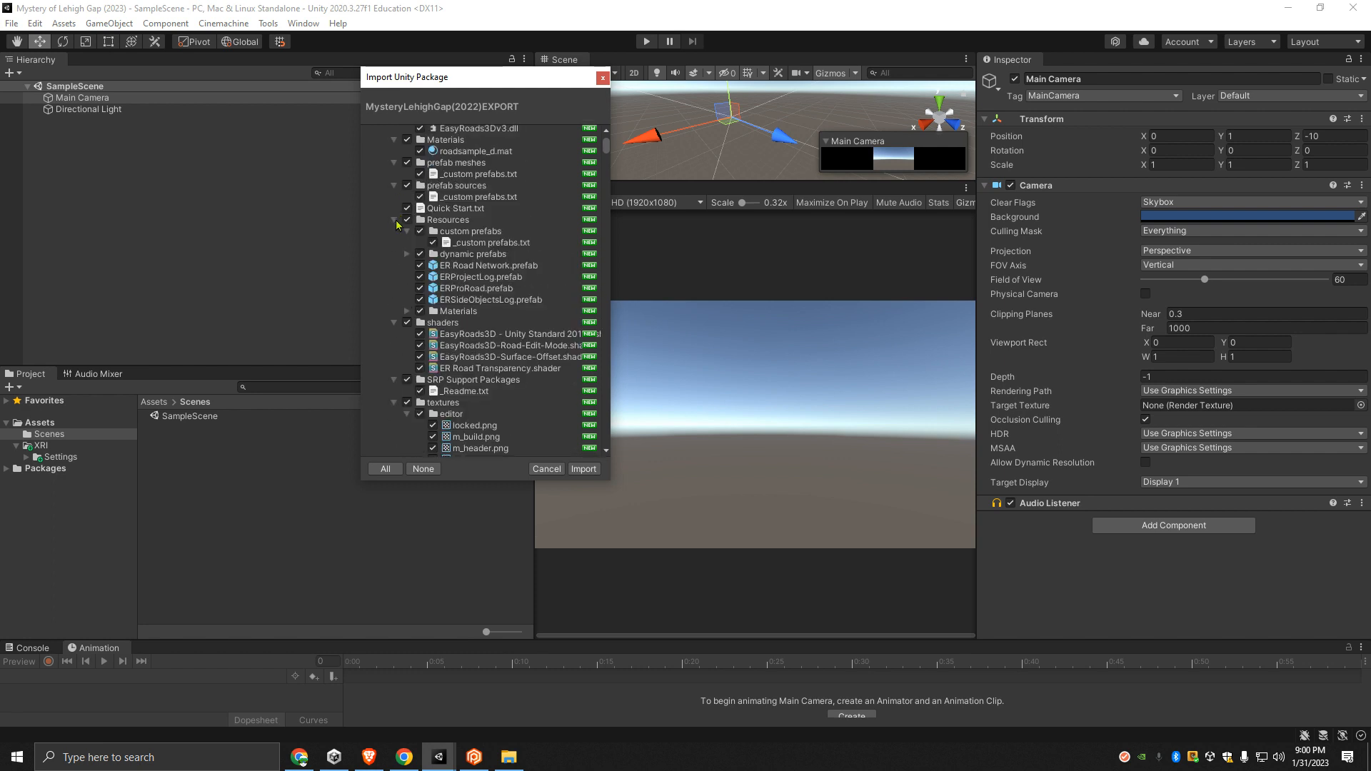
pyautogui.click(395, 220)
pyautogui.click(394, 185)
pyautogui.click(394, 163)
pyautogui.click(395, 140)
pyautogui.scroll(3, 393, 214)
pyautogui.click(395, 234)
pyautogui.click(380, 178)
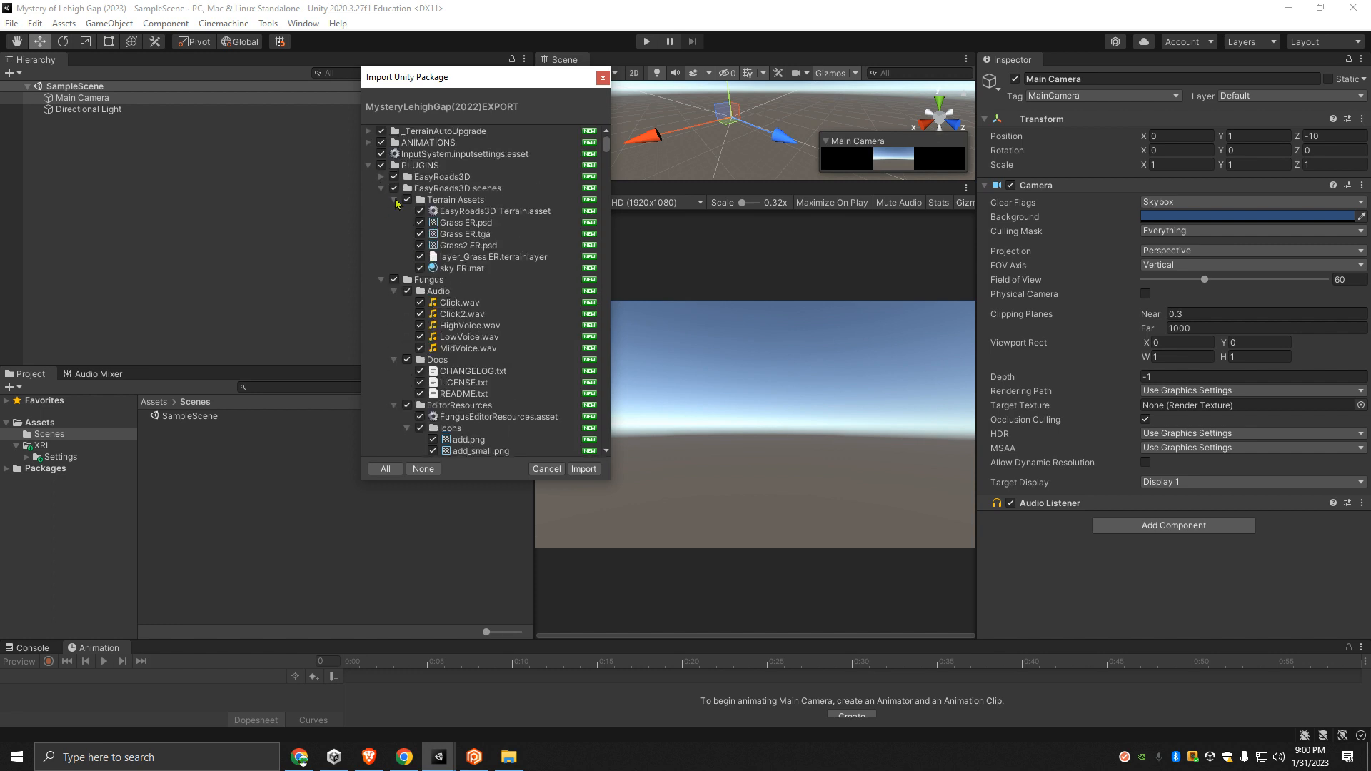
# - Collapse Terrain Assets and the Fungus subfolders Audio, Docs, Icons and Textures in the import list
pyautogui.click(394, 200)
pyautogui.click(394, 223)
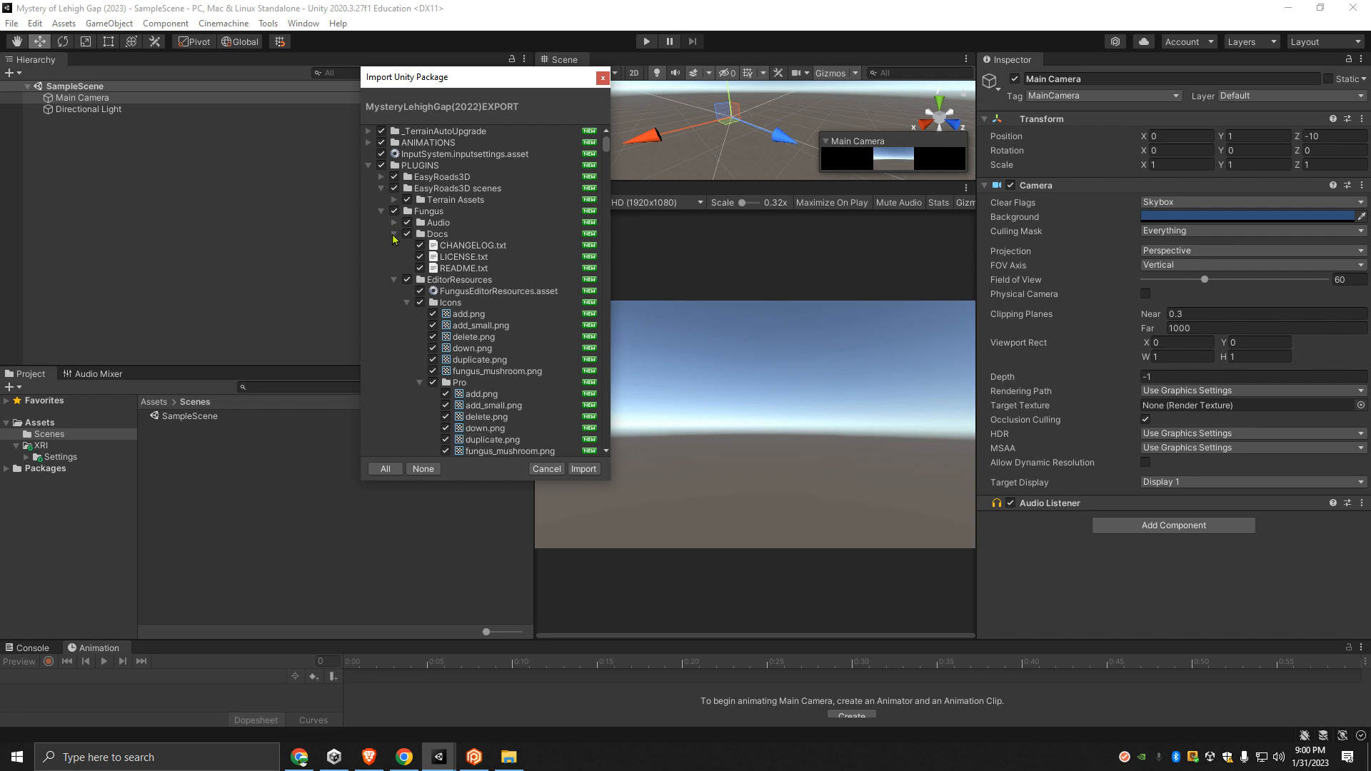
pyautogui.click(394, 235)
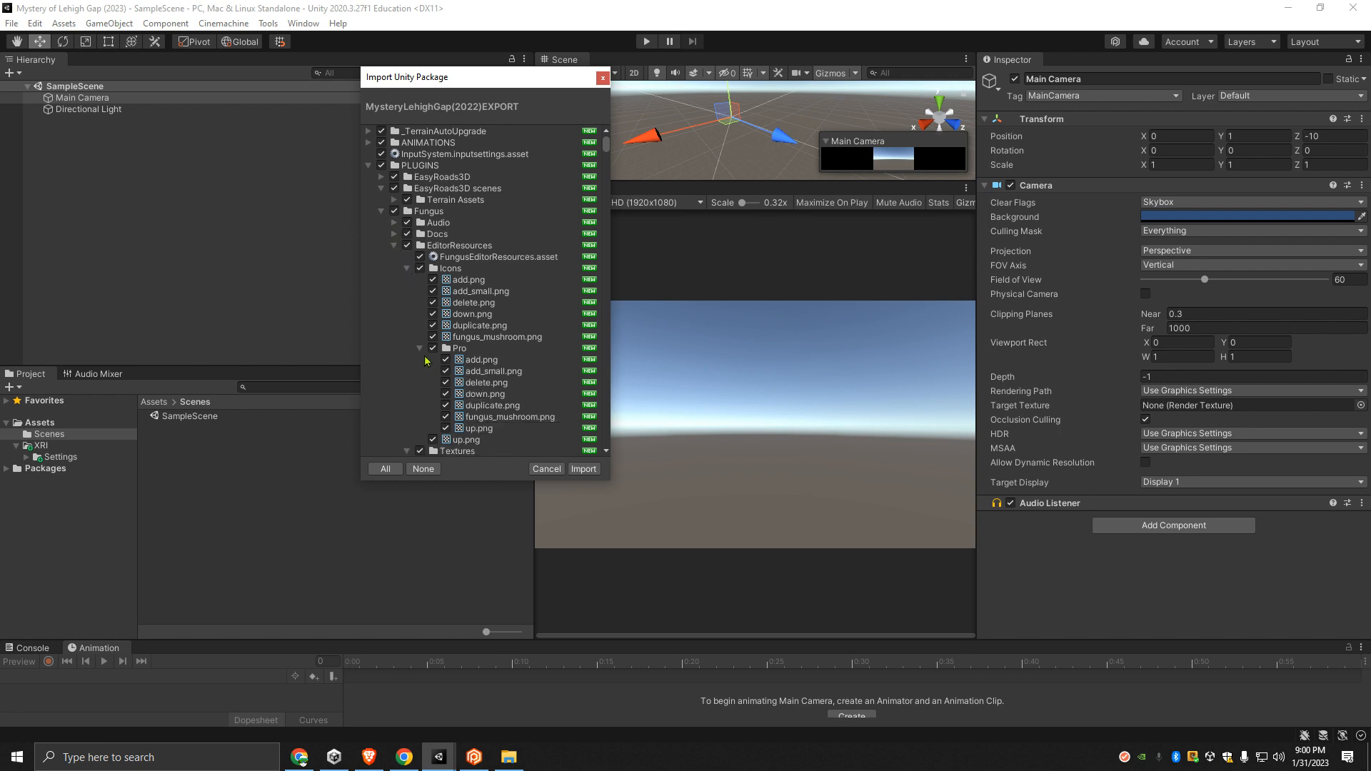
pyautogui.click(419, 349)
pyautogui.click(407, 269)
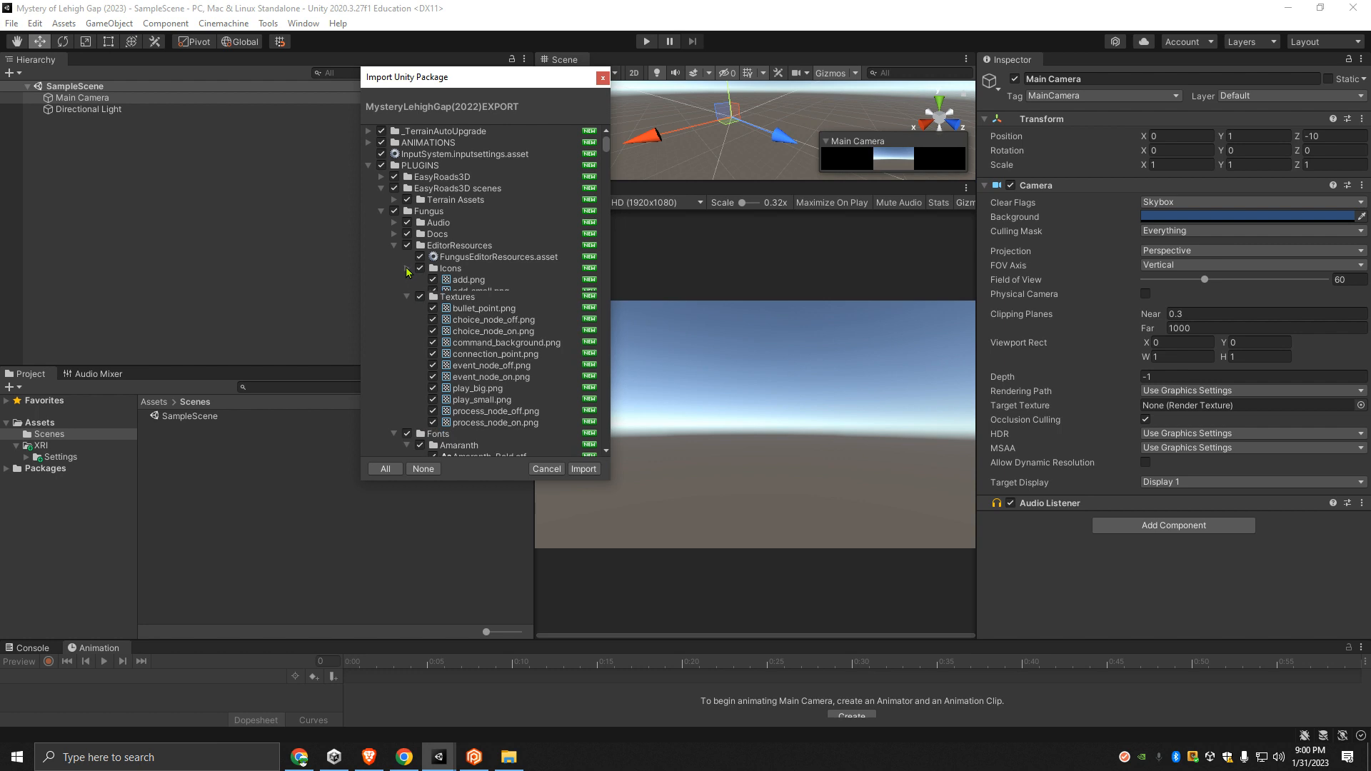
pyautogui.click(407, 280)
# - Collapse the Amaranth, Convection and Exo2 folders and their parent Fonts folder under Fungus
pyautogui.click(407, 303)
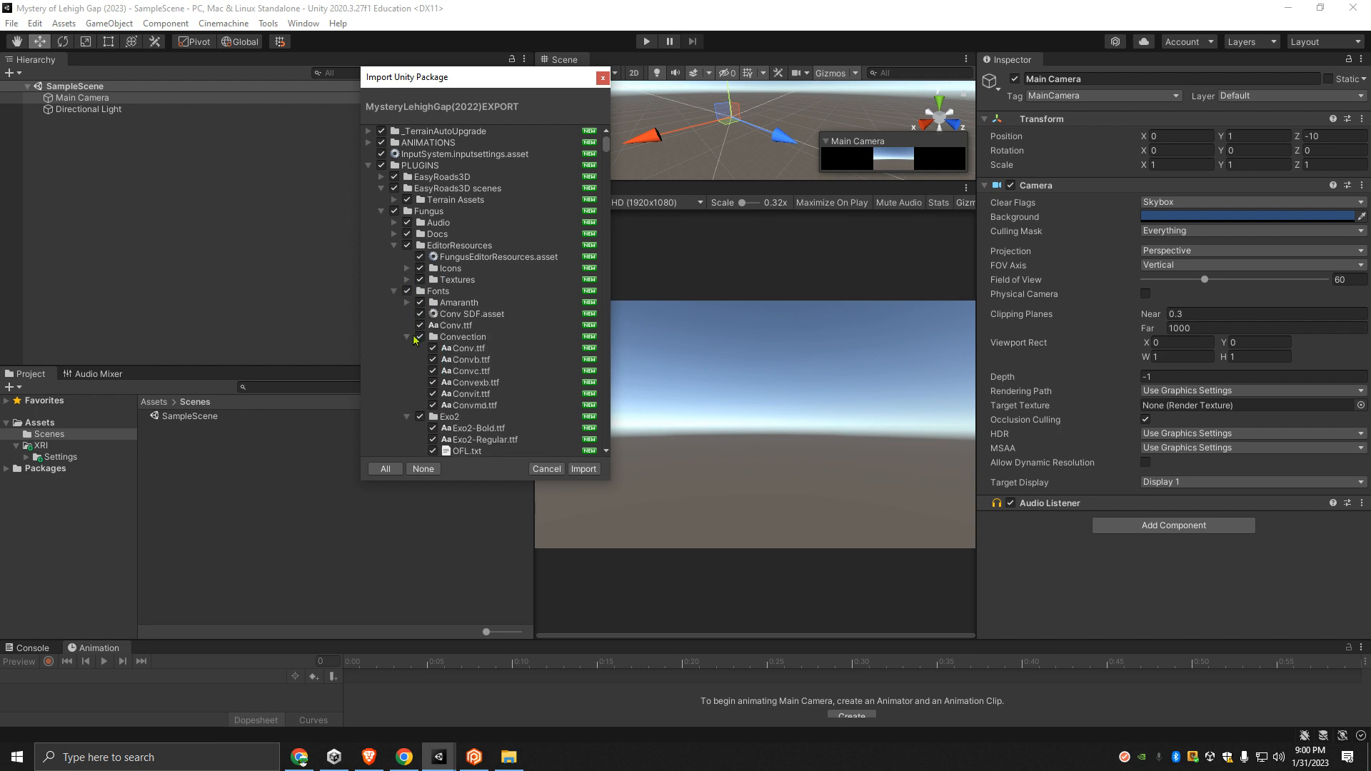
pyautogui.click(407, 337)
pyautogui.click(407, 348)
pyautogui.click(407, 302)
pyautogui.click(407, 303)
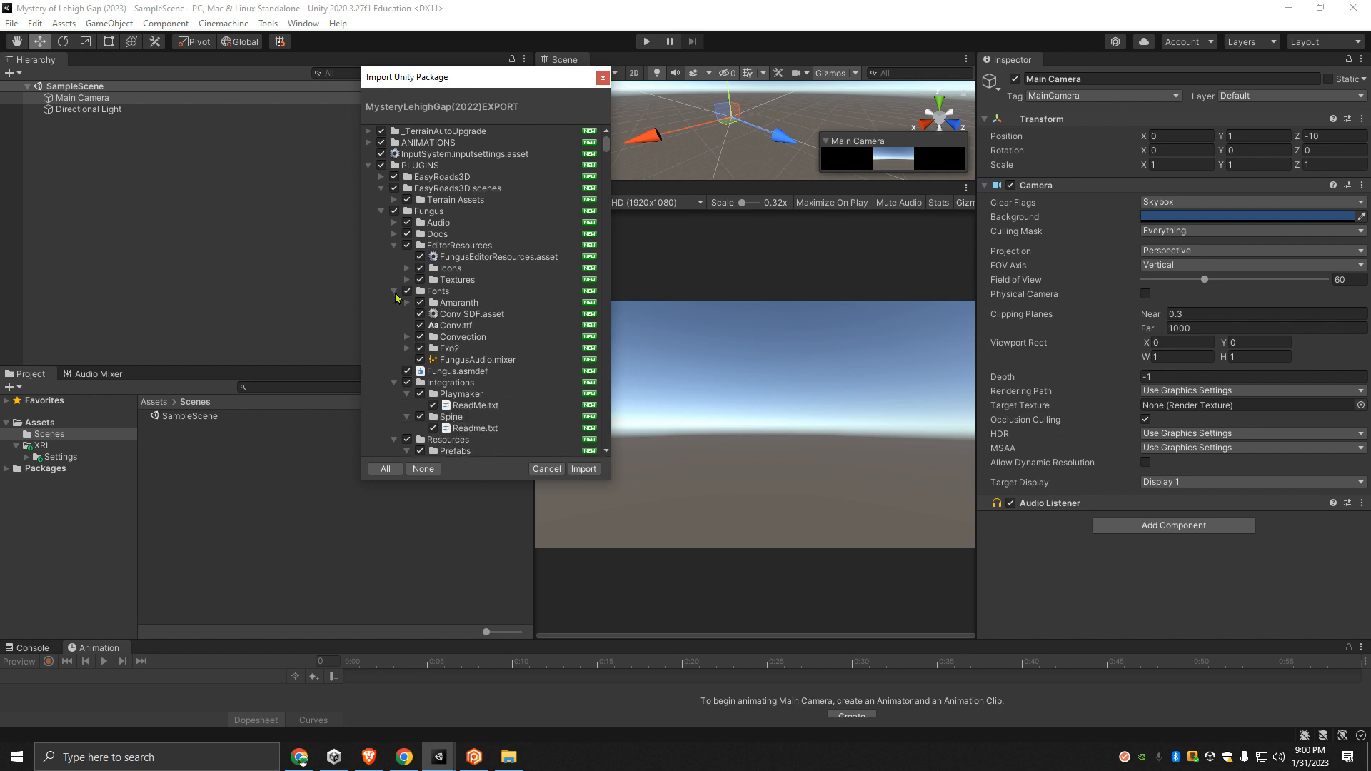
pyautogui.click(394, 291)
# - Collapse Integrations with its subfolders, EditorResources, the whole Fungus folder and EasyRoads3D scenes in the import list
pyautogui.click(407, 348)
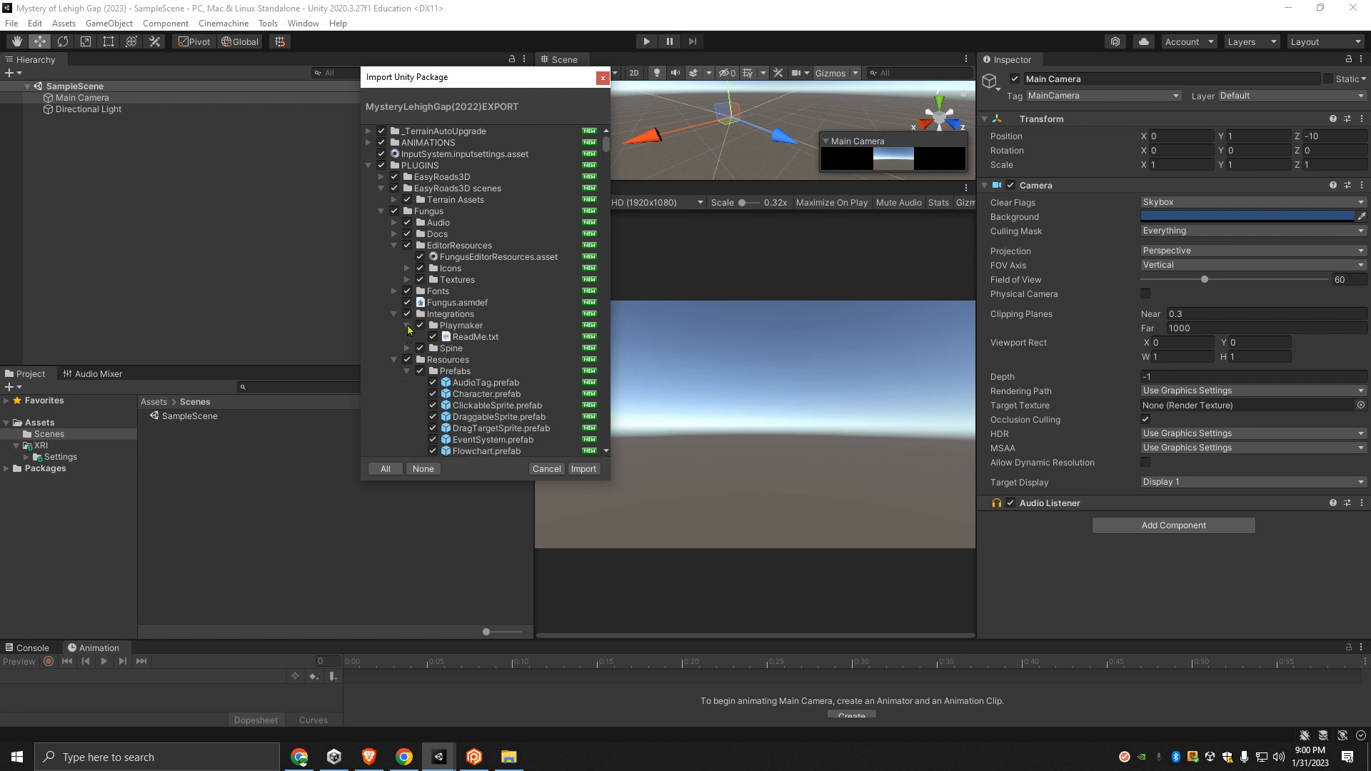
pyautogui.click(407, 326)
pyautogui.click(394, 314)
pyautogui.click(394, 245)
pyautogui.click(380, 211)
pyautogui.click(382, 190)
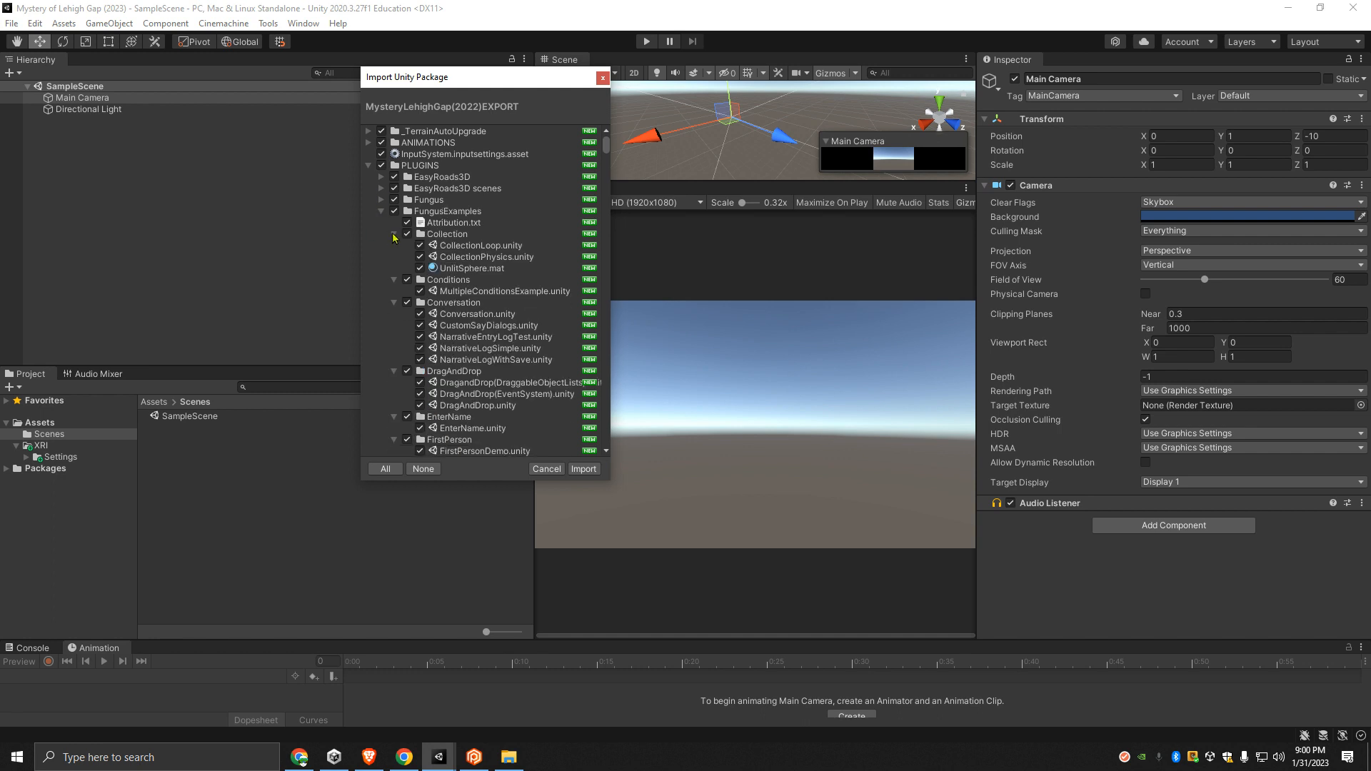
# - Collapse the FungusExamples subfolders from Collection through FungusTown in the import list
pyautogui.click(394, 234)
pyautogui.click(393, 245)
pyautogui.click(393, 257)
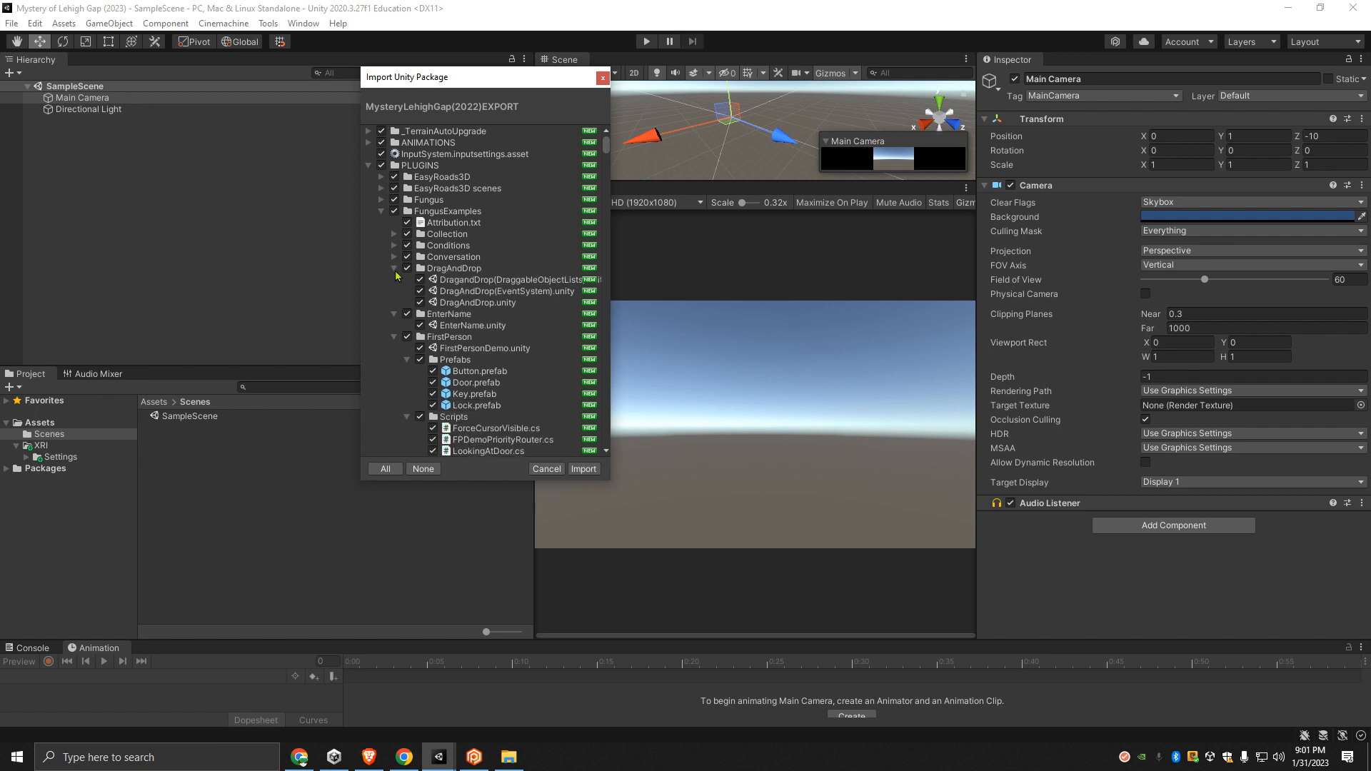
pyautogui.click(394, 268)
pyautogui.click(393, 280)
pyautogui.click(394, 292)
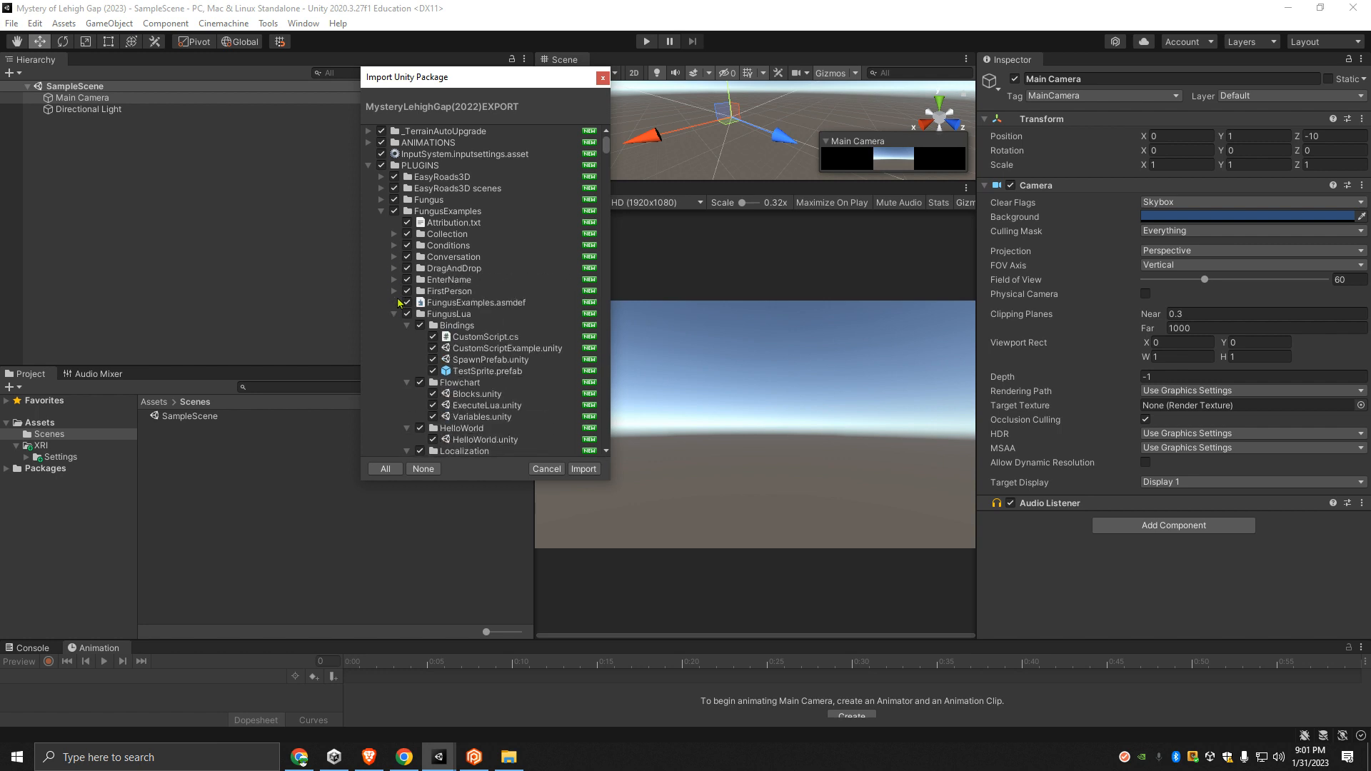
pyautogui.click(394, 314)
pyautogui.click(394, 326)
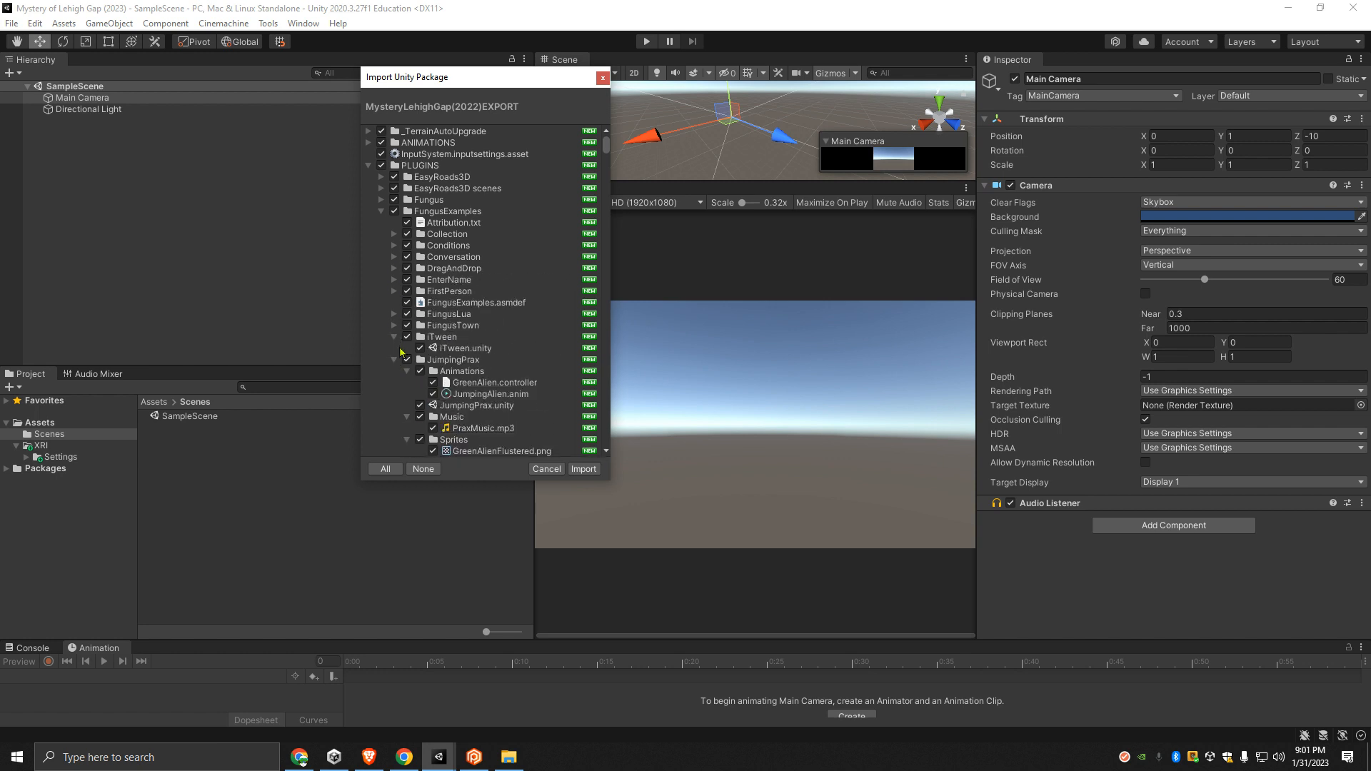
# - Collapse the iTween, JumpingPrax, LeanTween, Localization, Math and MenuShuffle folders under FungusExamples
pyautogui.click(394, 337)
pyautogui.click(394, 348)
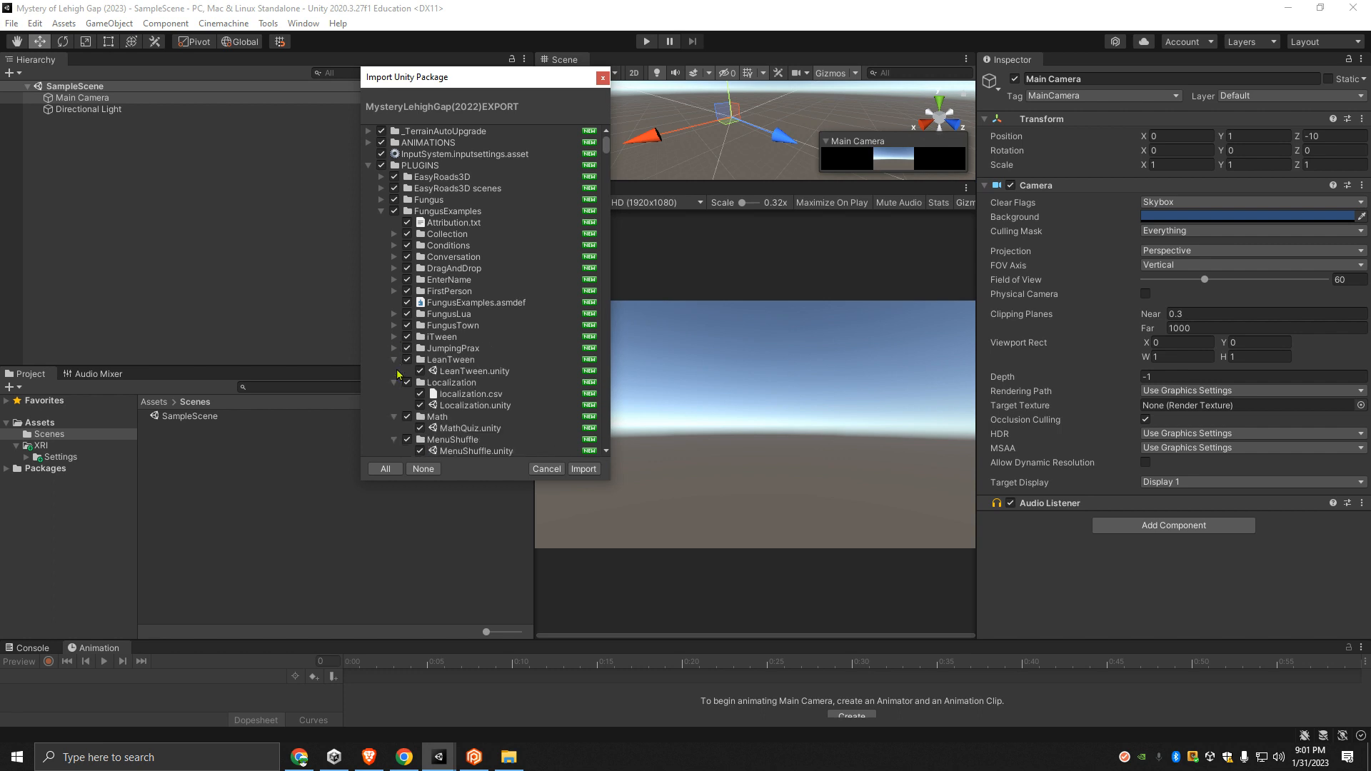
pyautogui.click(394, 360)
pyautogui.click(394, 371)
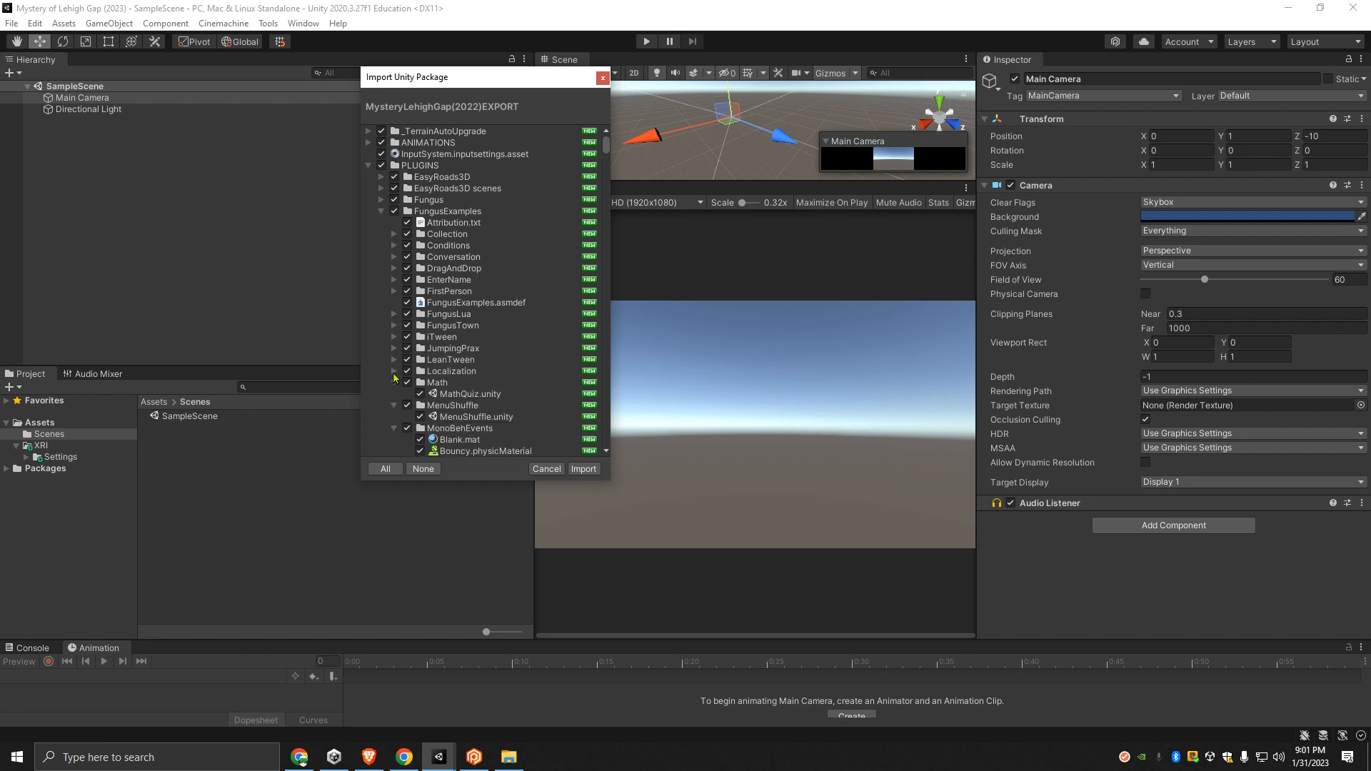
pyautogui.click(394, 383)
pyautogui.click(394, 394)
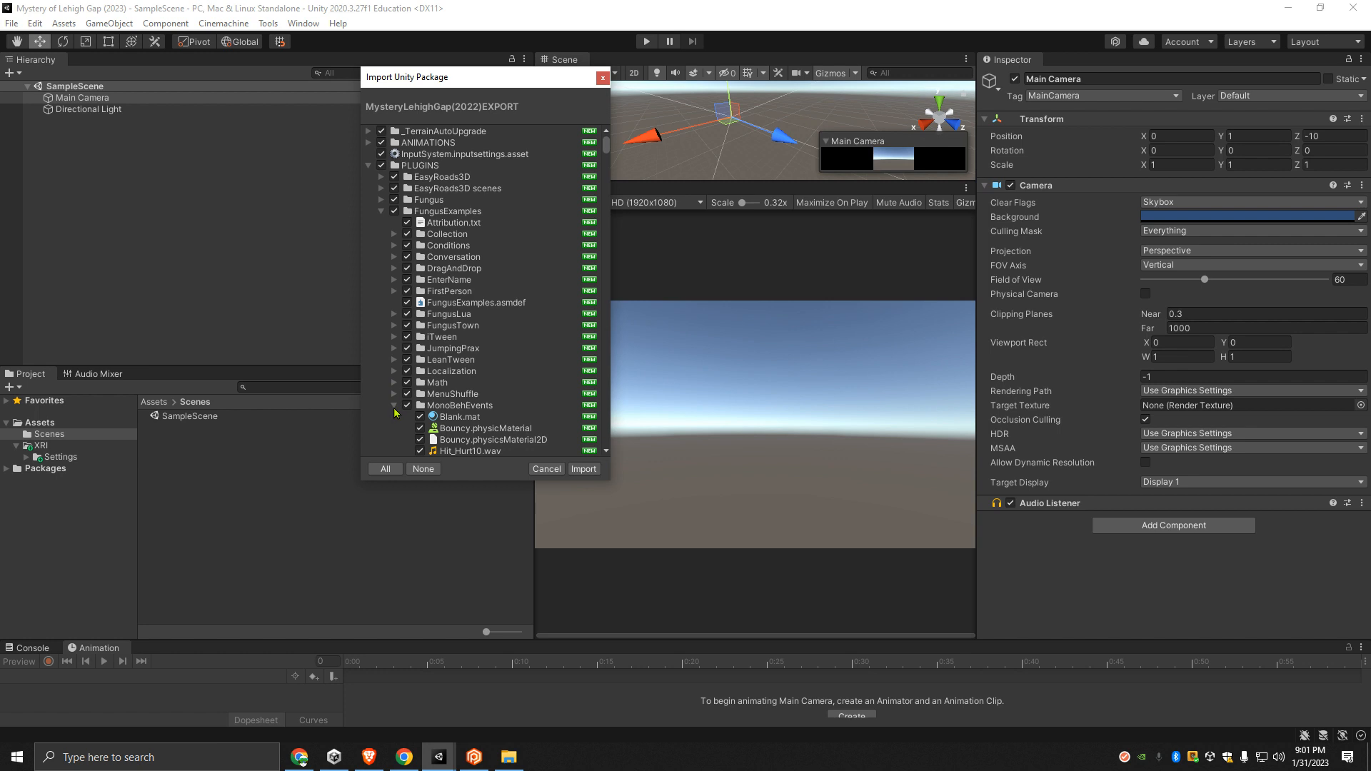
# - Collapse the FungusExamples subfolders from MonoBehEvents through TheFacility in the import list
pyautogui.scroll(-3, 405, 287)
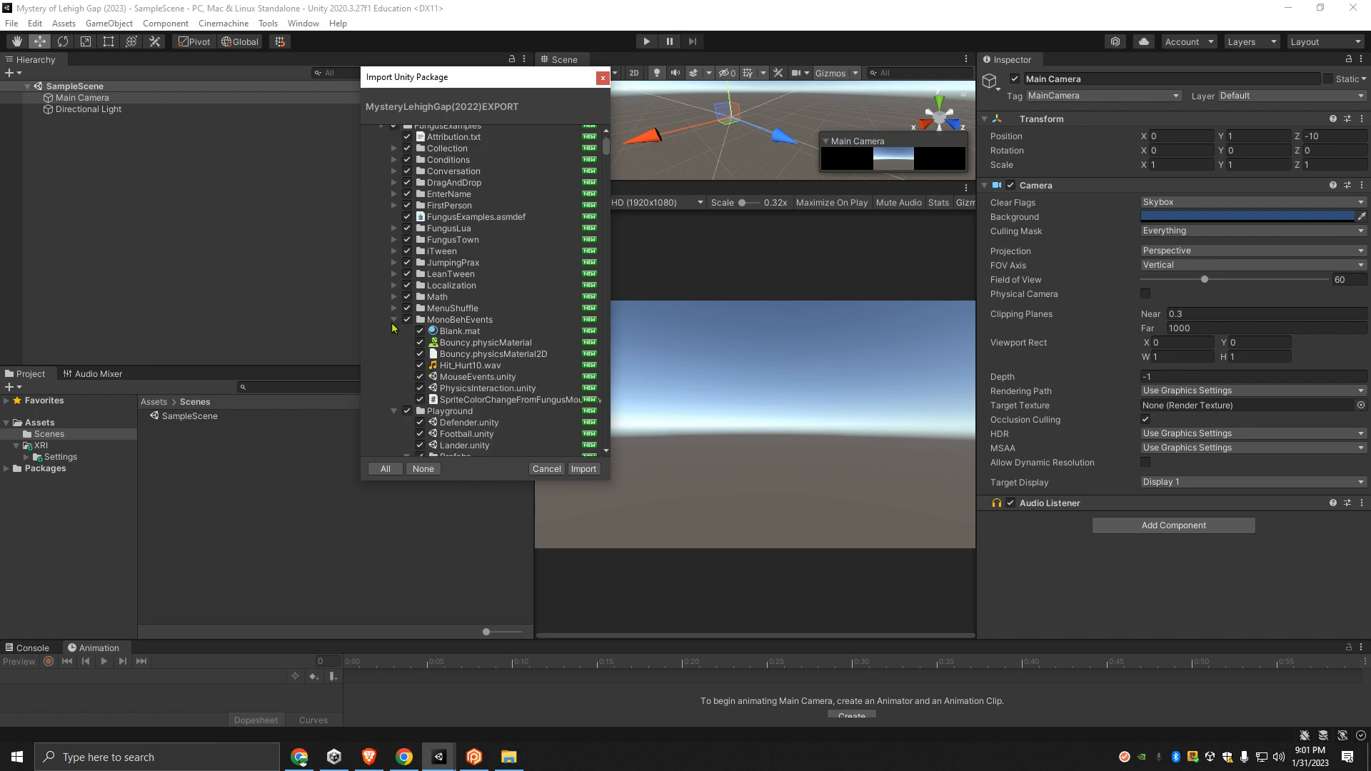
pyautogui.click(394, 320)
pyautogui.click(394, 332)
pyautogui.click(394, 343)
pyautogui.click(394, 355)
pyautogui.click(394, 366)
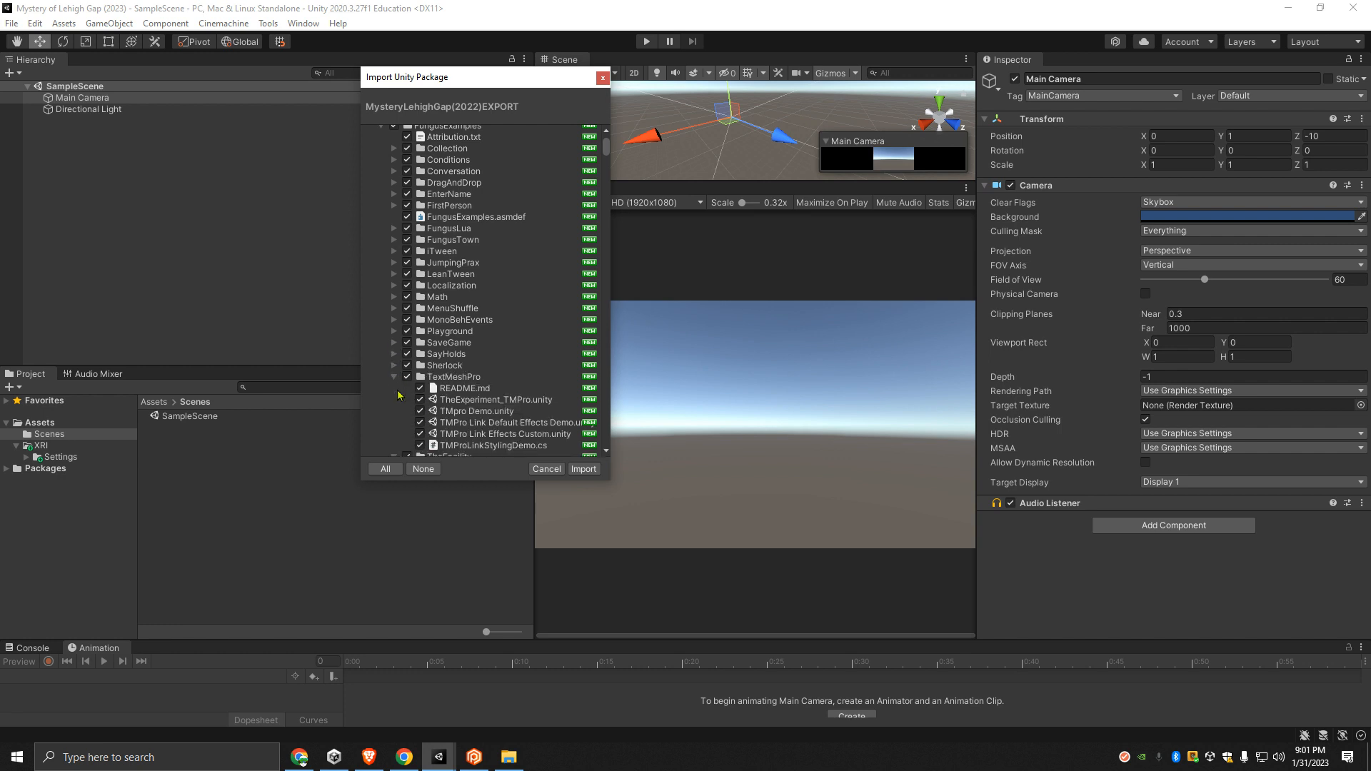
pyautogui.click(394, 378)
pyautogui.click(395, 389)
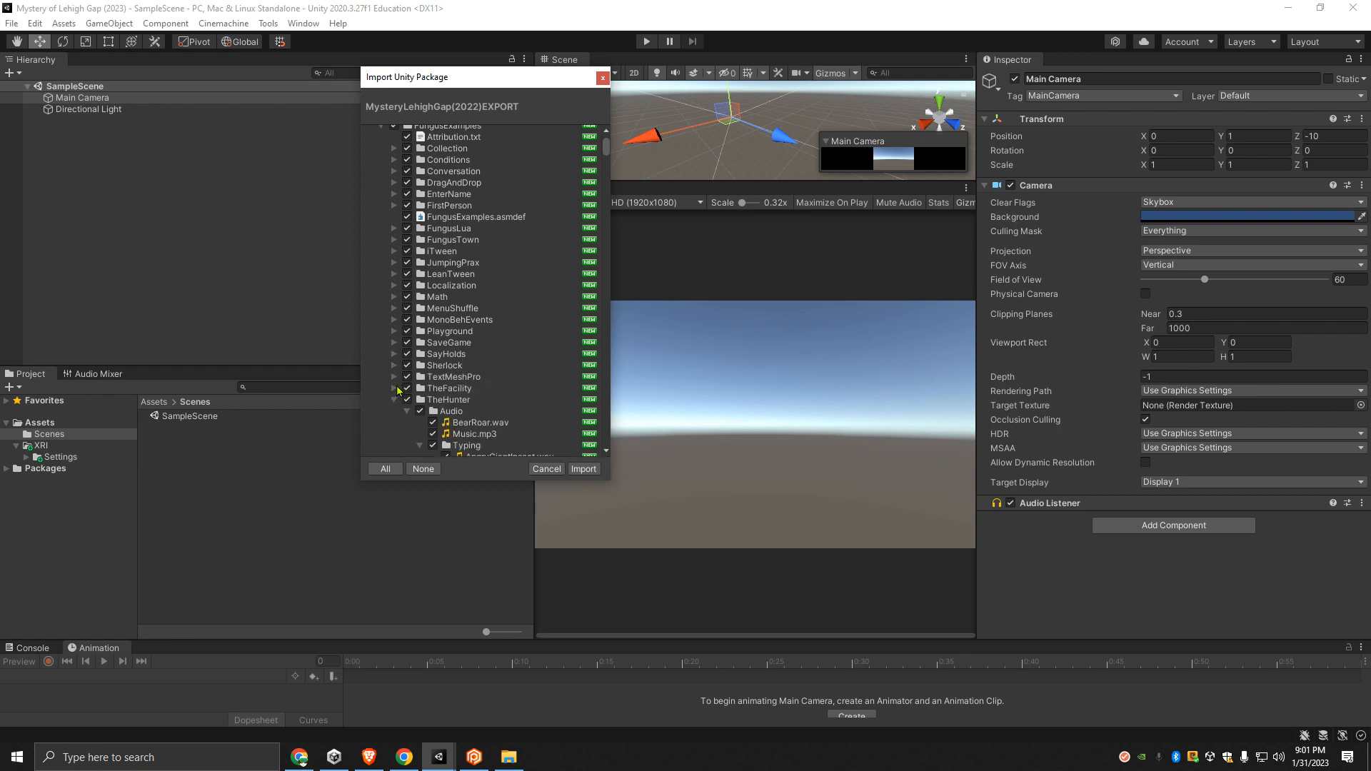
# - Collapse TheHunter, Usfxr, Variables and VariationText, followed by the whole FungusExamples folder, in the import list
pyautogui.click(394, 357)
pyautogui.click(394, 368)
pyautogui.click(394, 380)
pyautogui.click(394, 392)
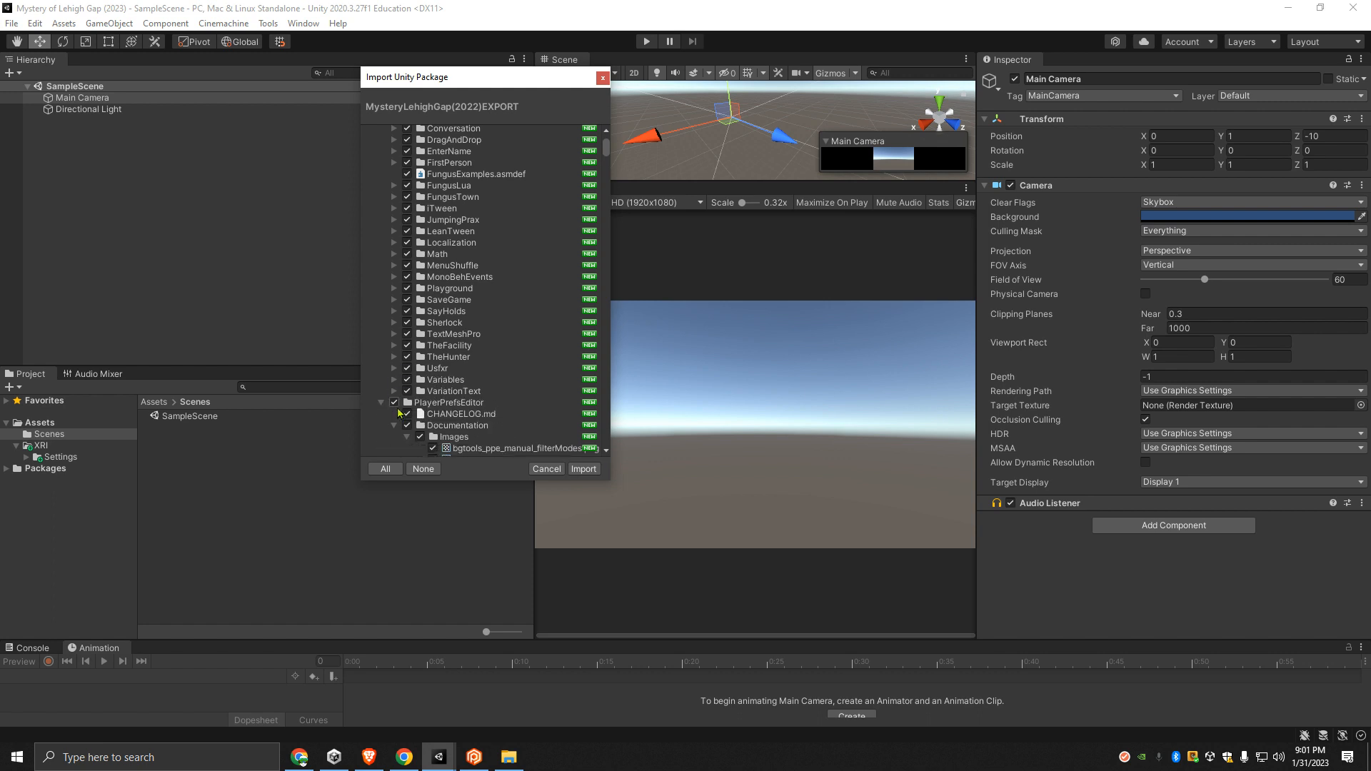
pyautogui.scroll(-3, 399, 414)
pyautogui.scroll(5, 397, 409)
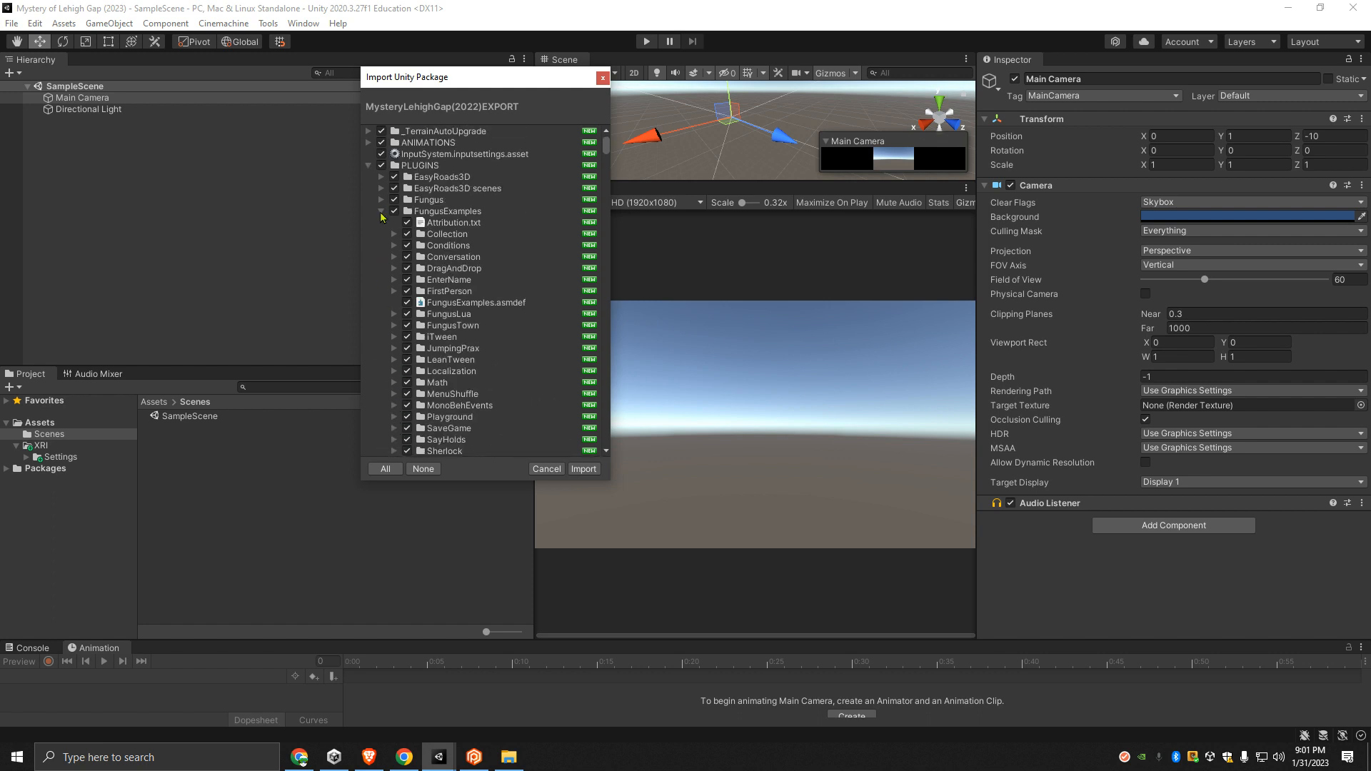
pyautogui.click(381, 211)
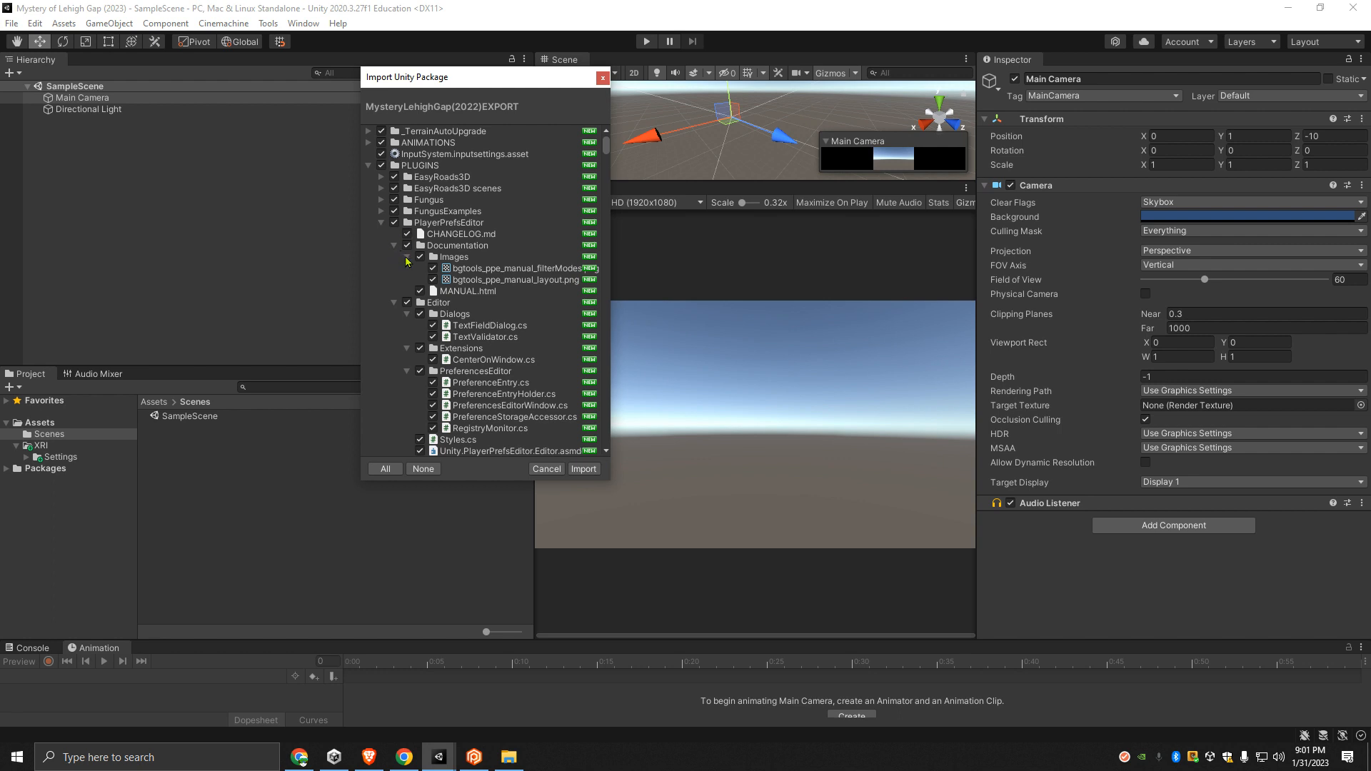
# - Collapse the Documentation and Editor folders with their subfolders under PlayerPrefsEditor in the import list
pyautogui.click(406, 258)
pyautogui.click(394, 245)
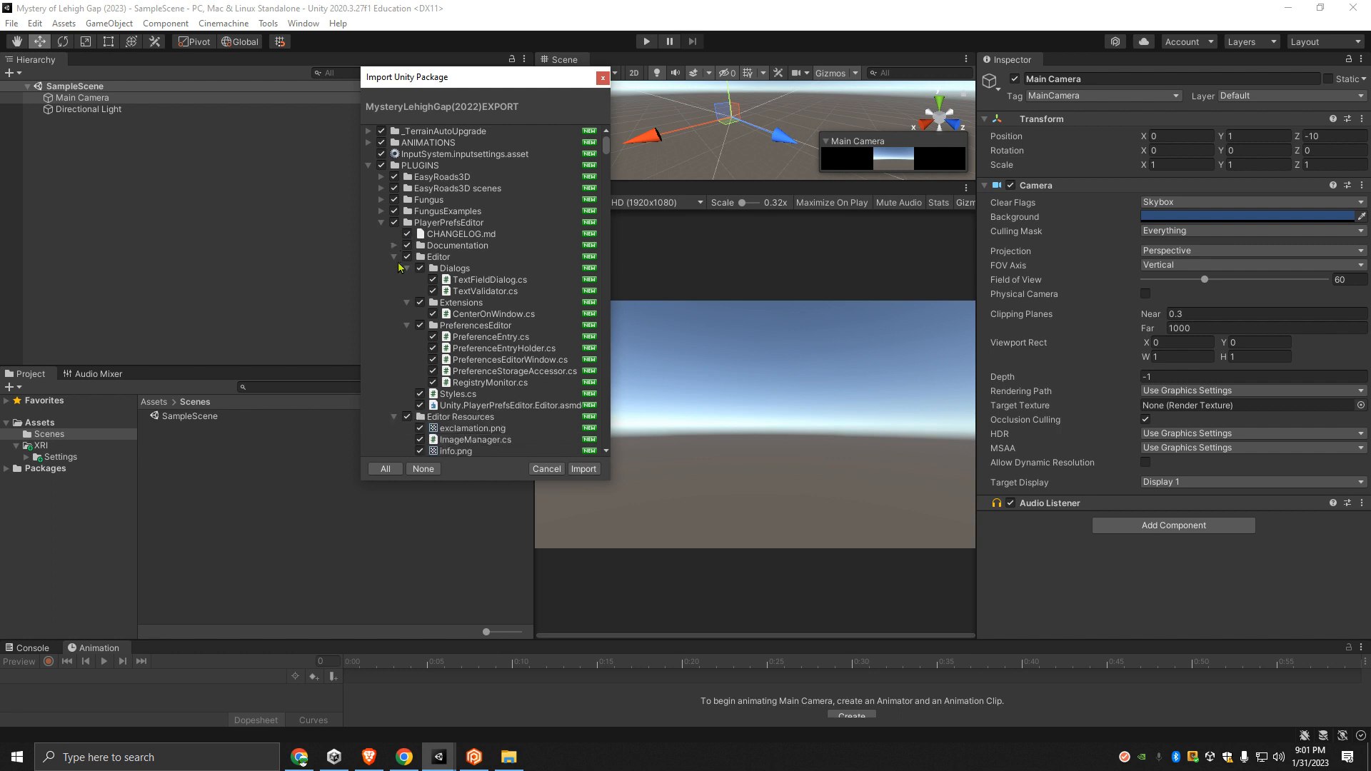
pyautogui.click(406, 269)
pyautogui.click(407, 279)
pyautogui.click(407, 292)
pyautogui.click(393, 259)
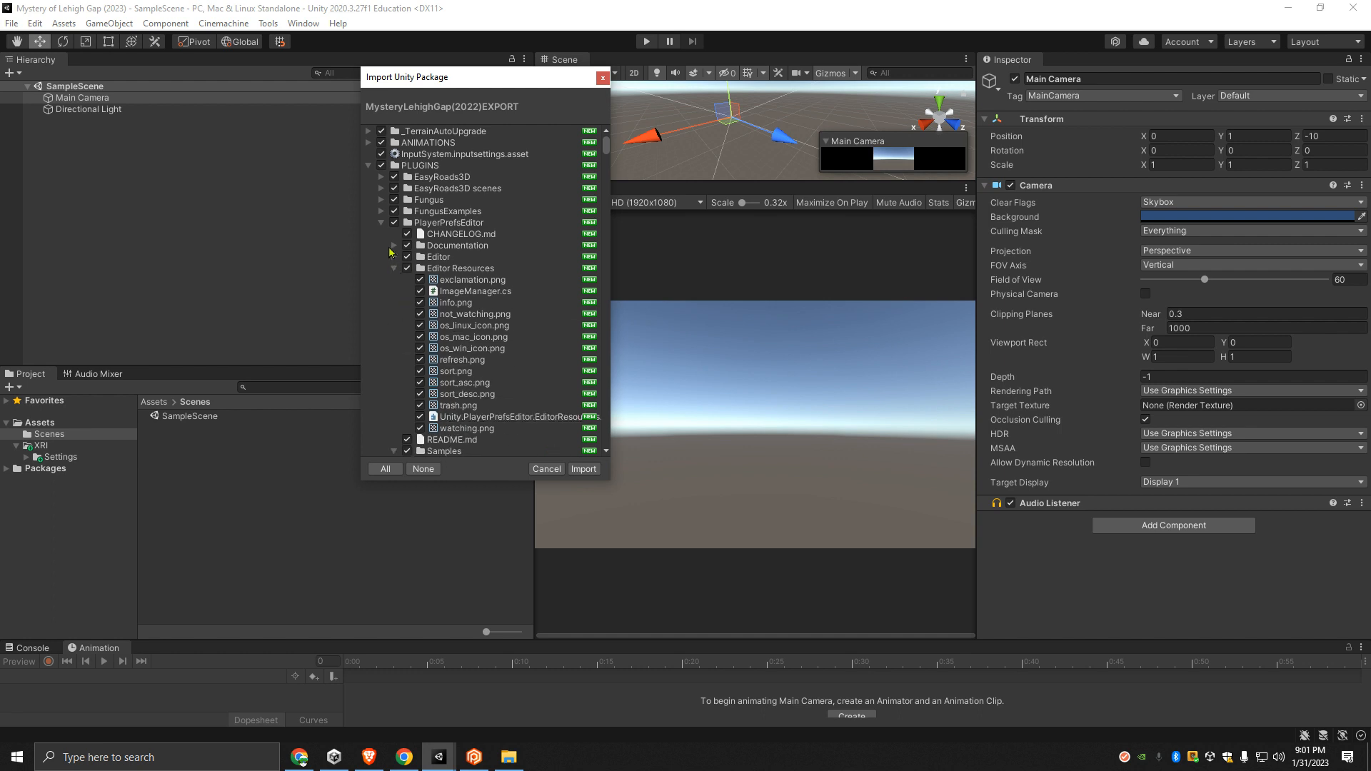
# - Collapse Editor Resources and Samples, the whole PlayerPrefsEditor folder, and ReplaceSelected with its Editor subfolder
pyautogui.click(395, 269)
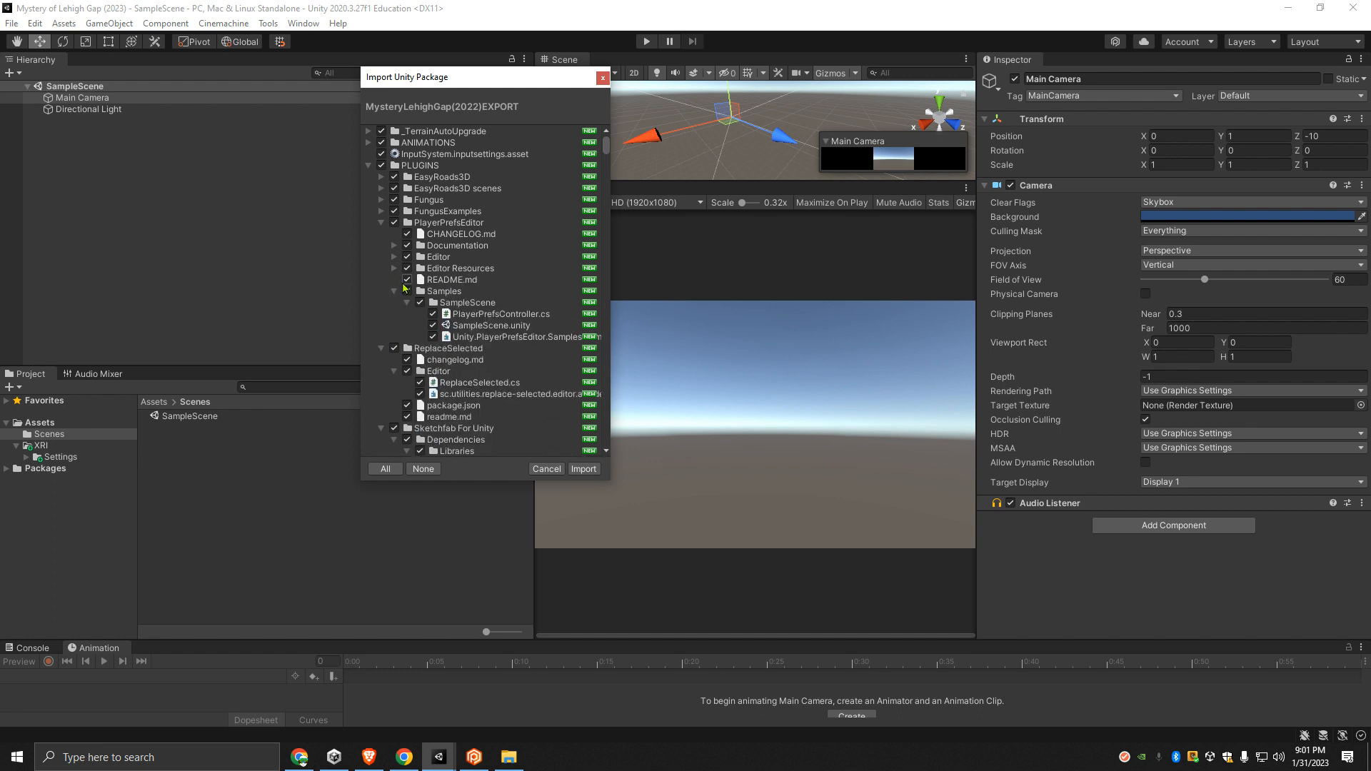
pyautogui.click(407, 303)
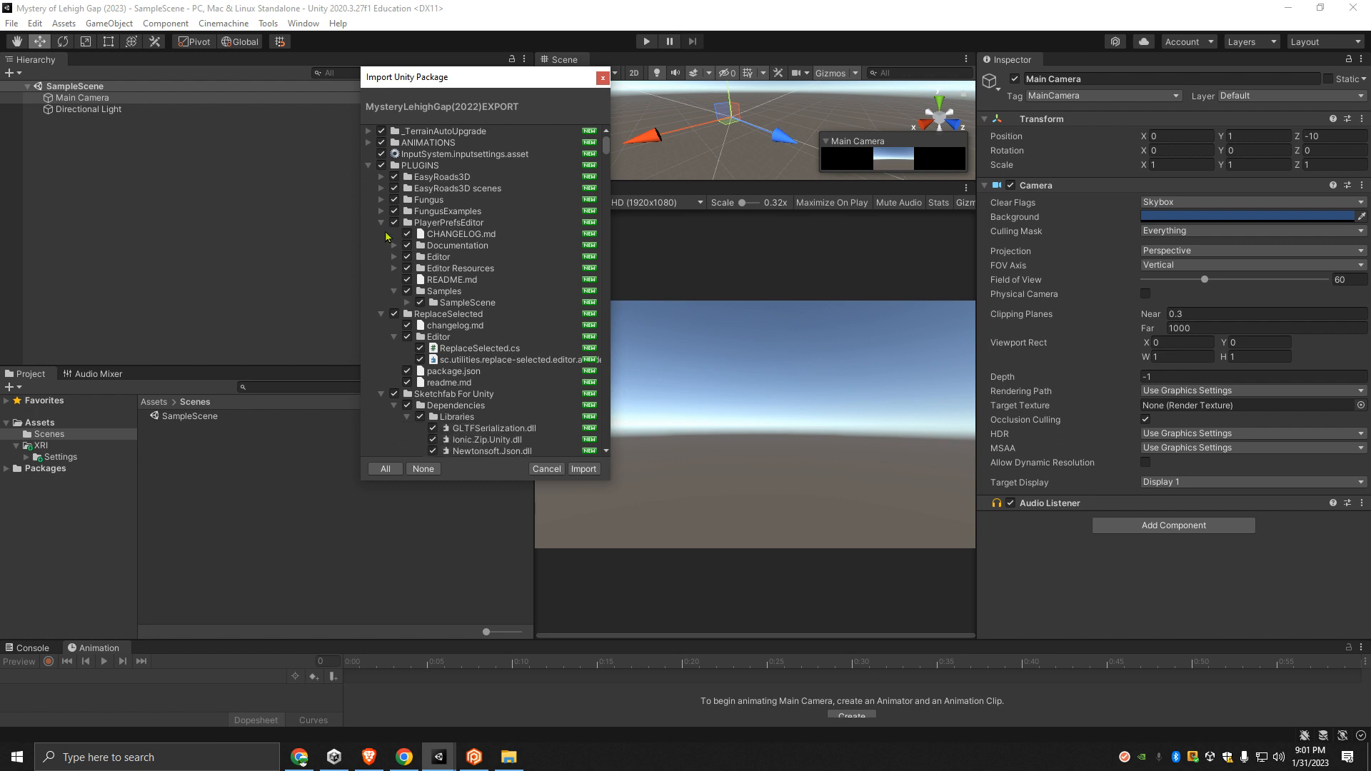
pyautogui.click(394, 292)
pyautogui.click(382, 223)
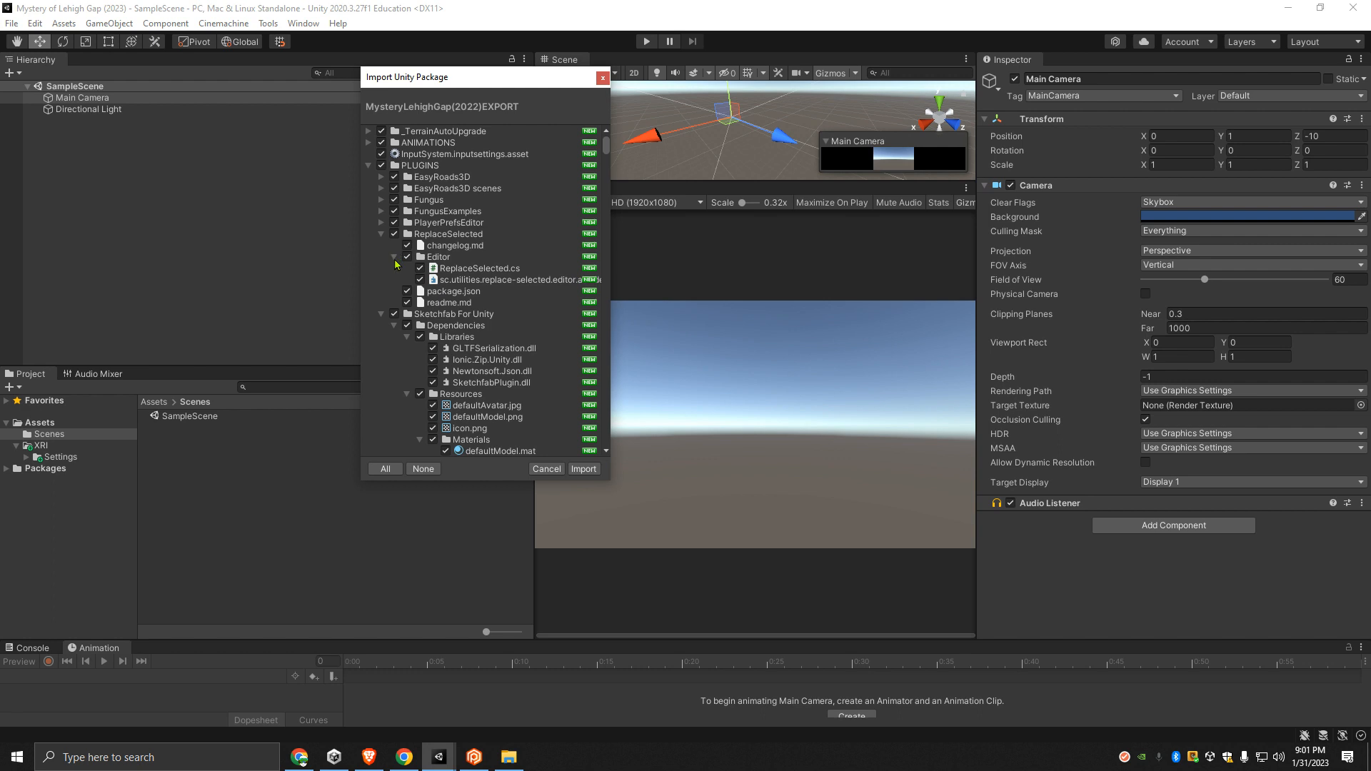
pyautogui.click(394, 257)
pyautogui.click(381, 234)
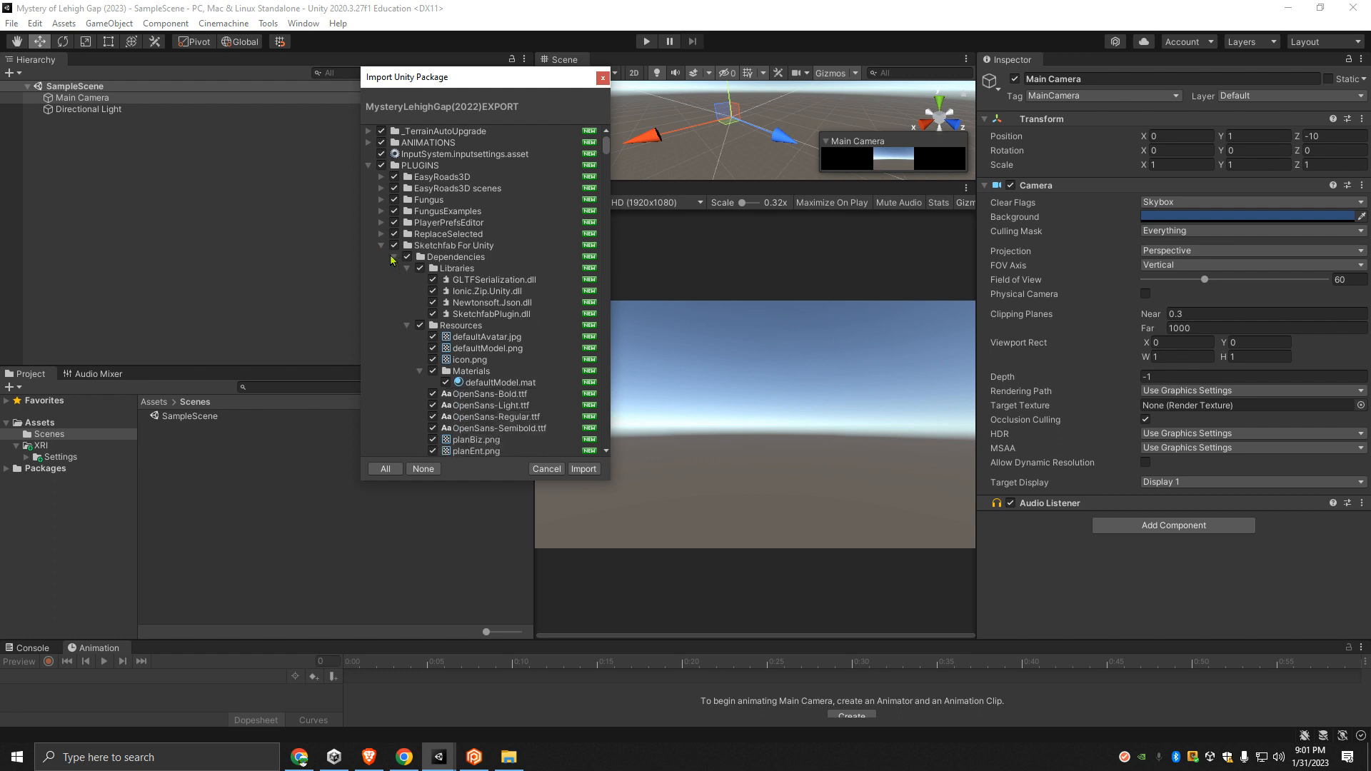
# - Collapse the Libraries, Resources and Shaders subfolders and the Dependencies folder under Sketchfab For Unity
pyautogui.click(407, 269)
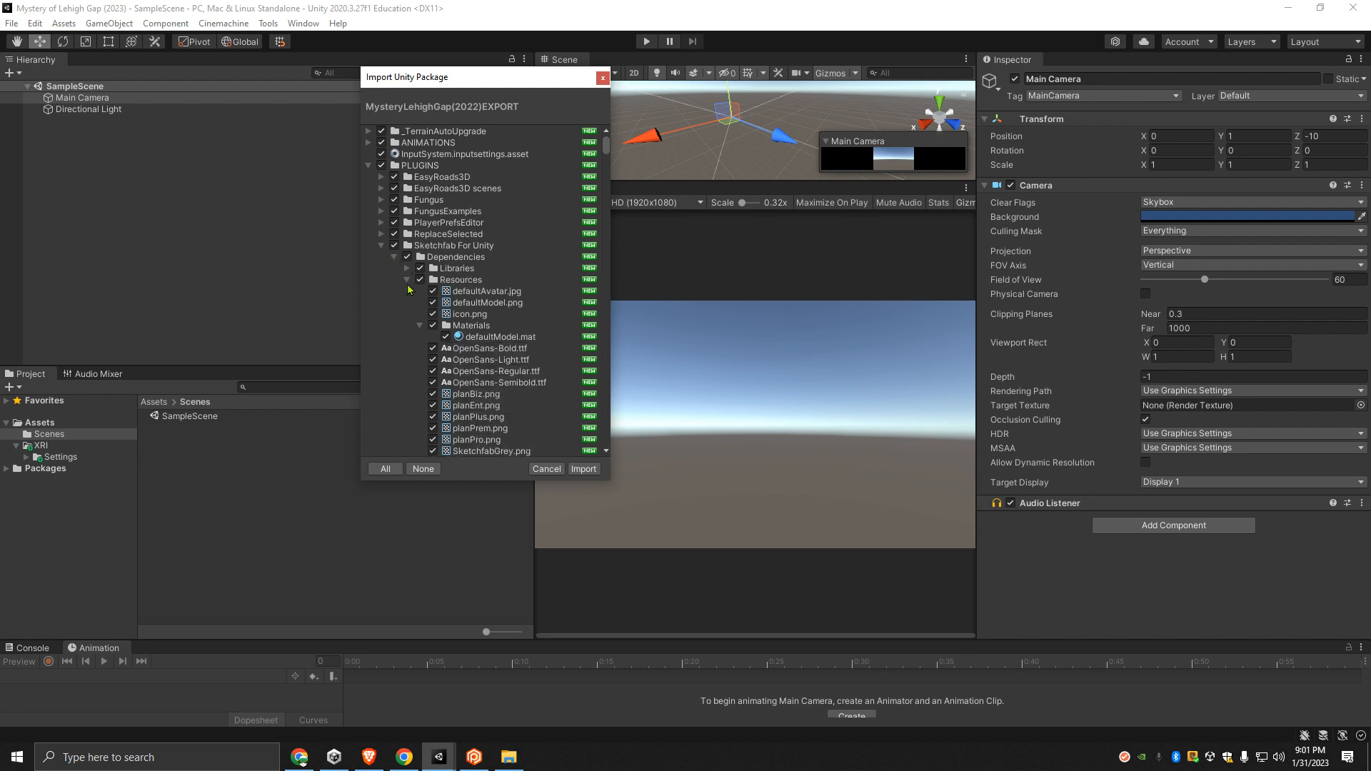
pyautogui.click(420, 326)
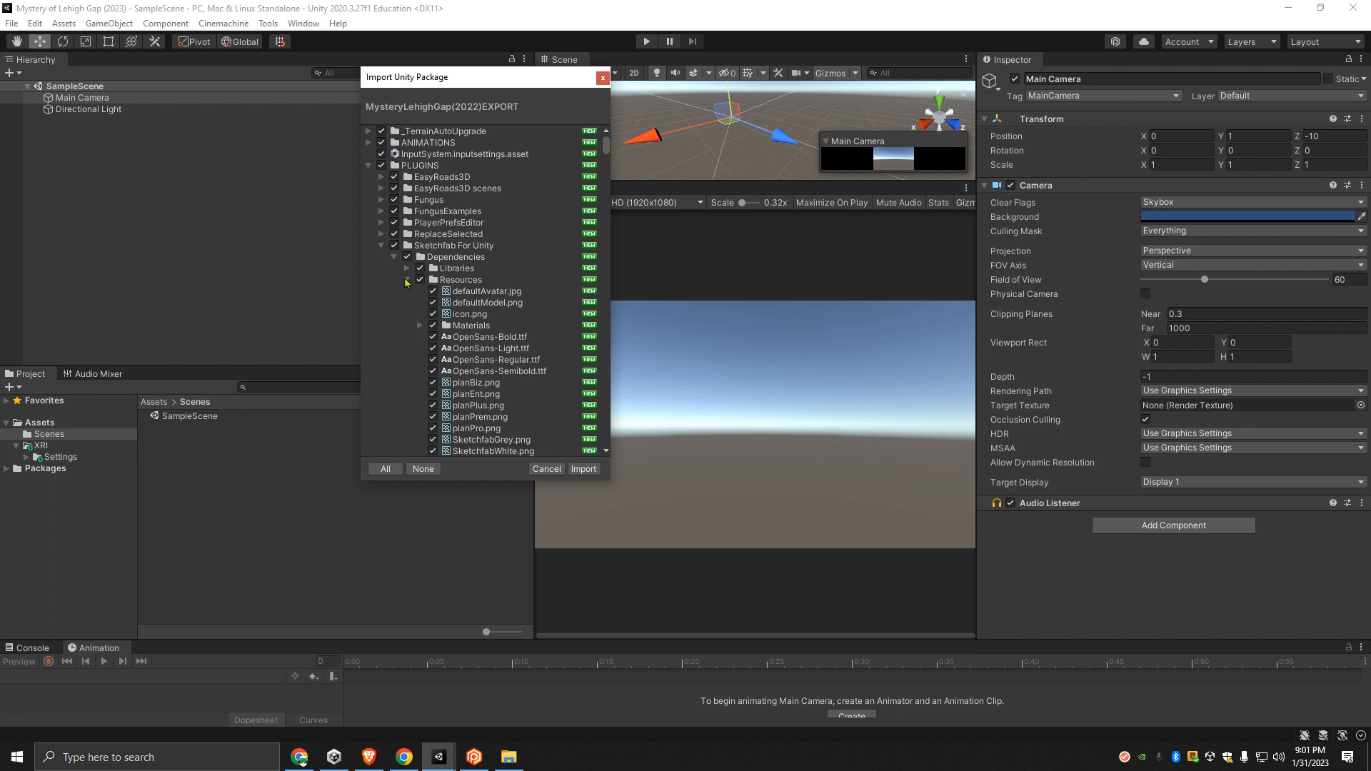
pyautogui.scroll(-3, 412, 319)
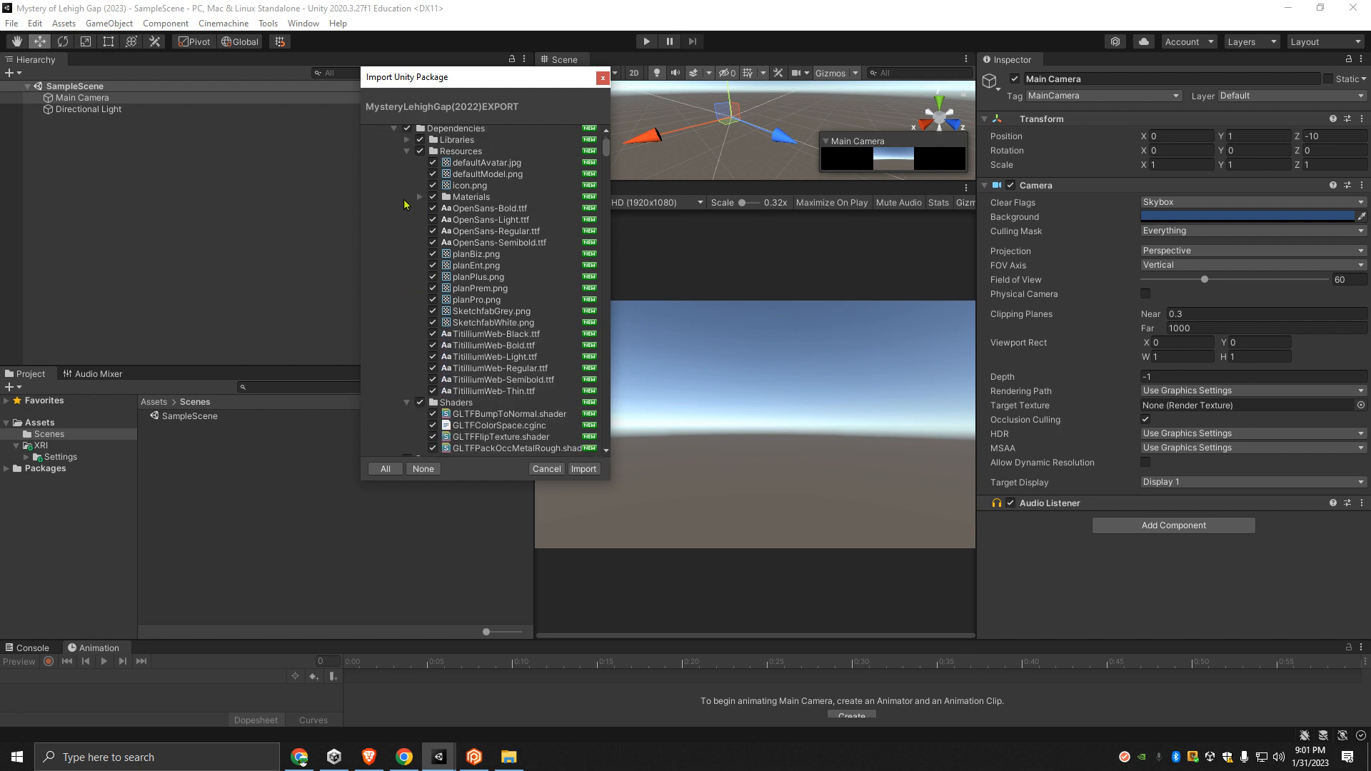
pyautogui.click(408, 153)
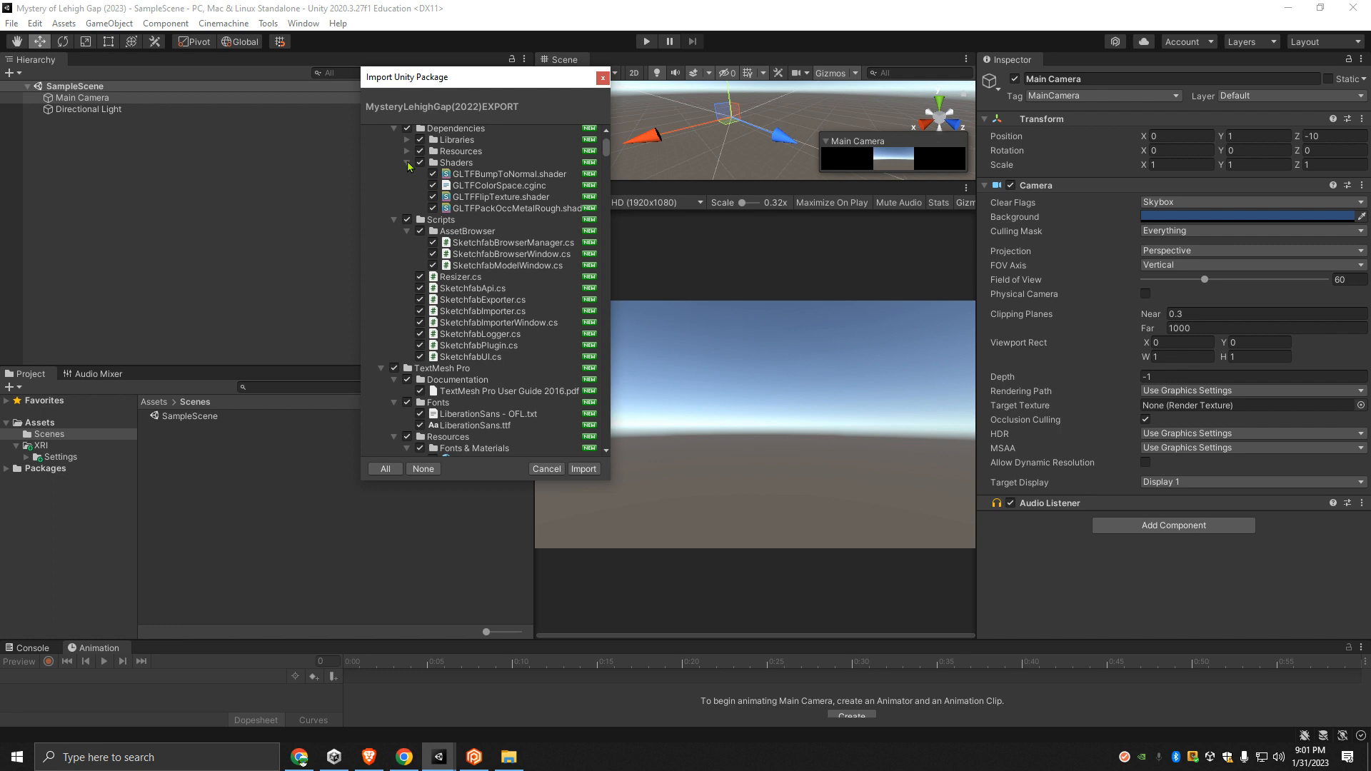
pyautogui.click(407, 163)
pyautogui.click(394, 129)
pyautogui.scroll(1, 404, 213)
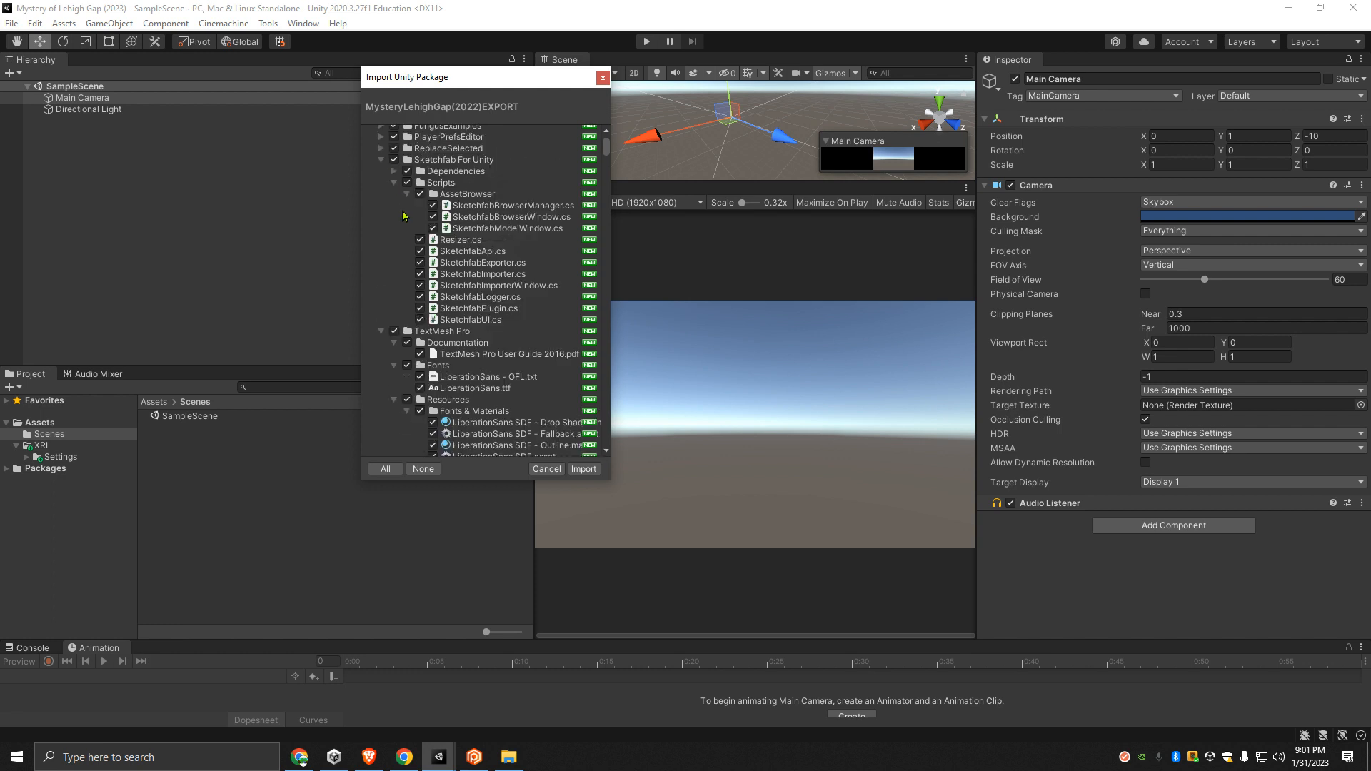
# - Collapse AssetBrowser and Scripts, and the whole Sketchfab For Unity folder, in the import list
pyautogui.click(407, 195)
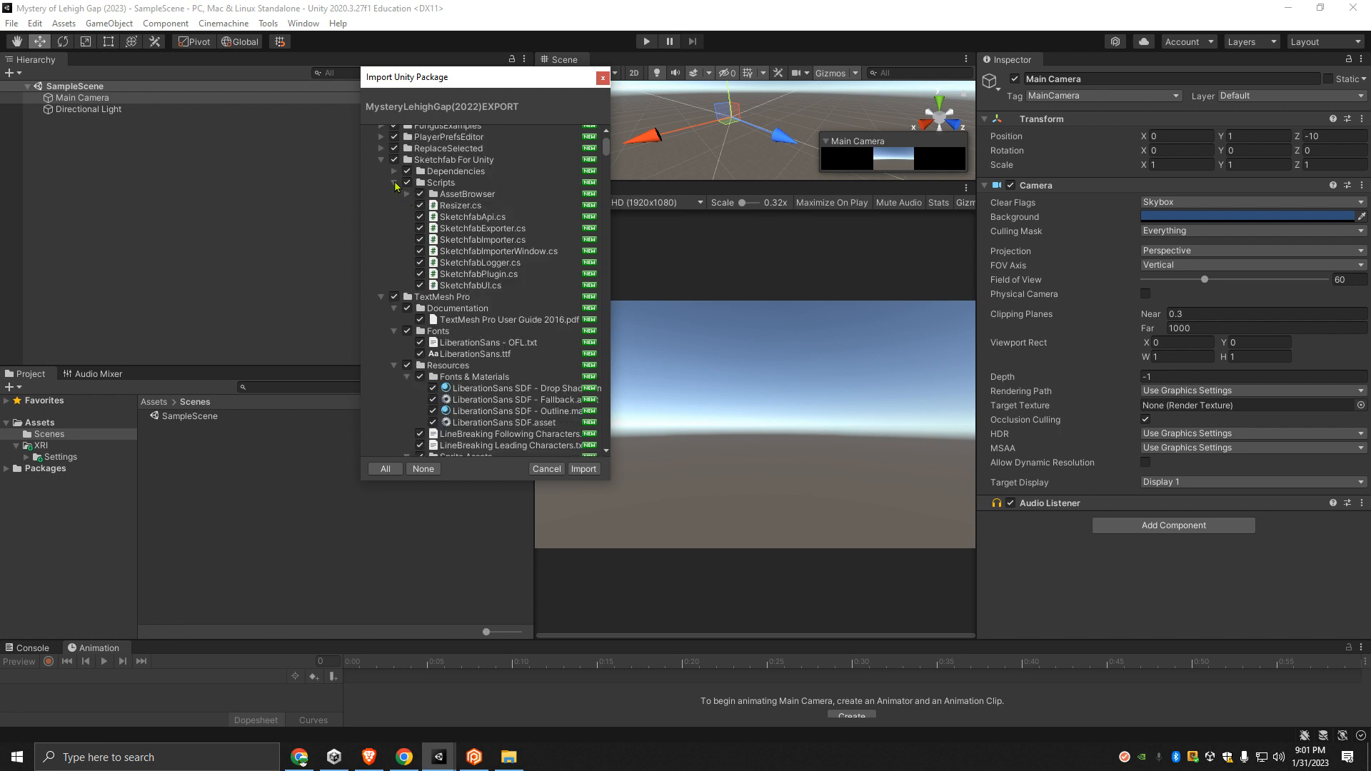
pyautogui.click(395, 184)
pyautogui.click(382, 160)
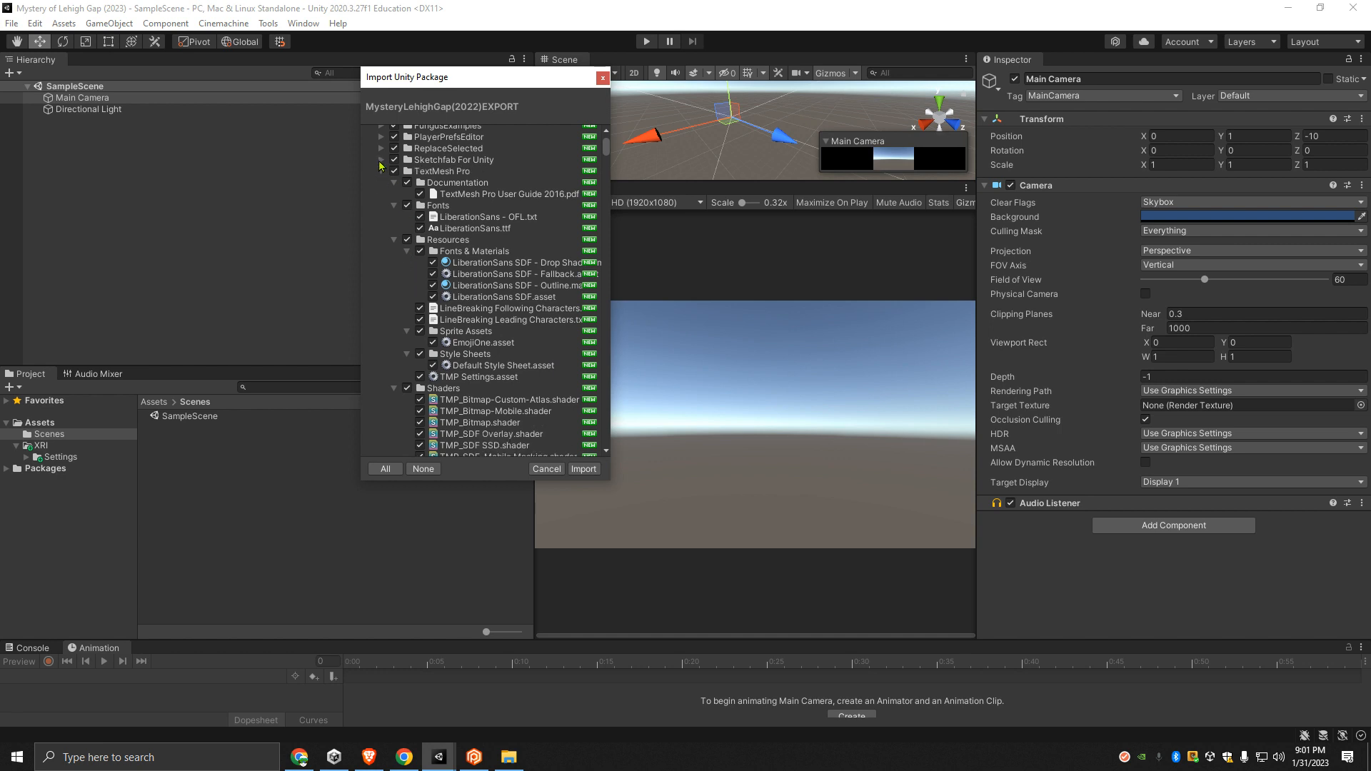
# - Collapse Documentation, Fonts, Resources, Shaders and Sprites, and the whole TextMesh Pro folder
pyautogui.click(393, 183)
pyautogui.click(394, 195)
pyautogui.click(393, 206)
pyautogui.click(393, 217)
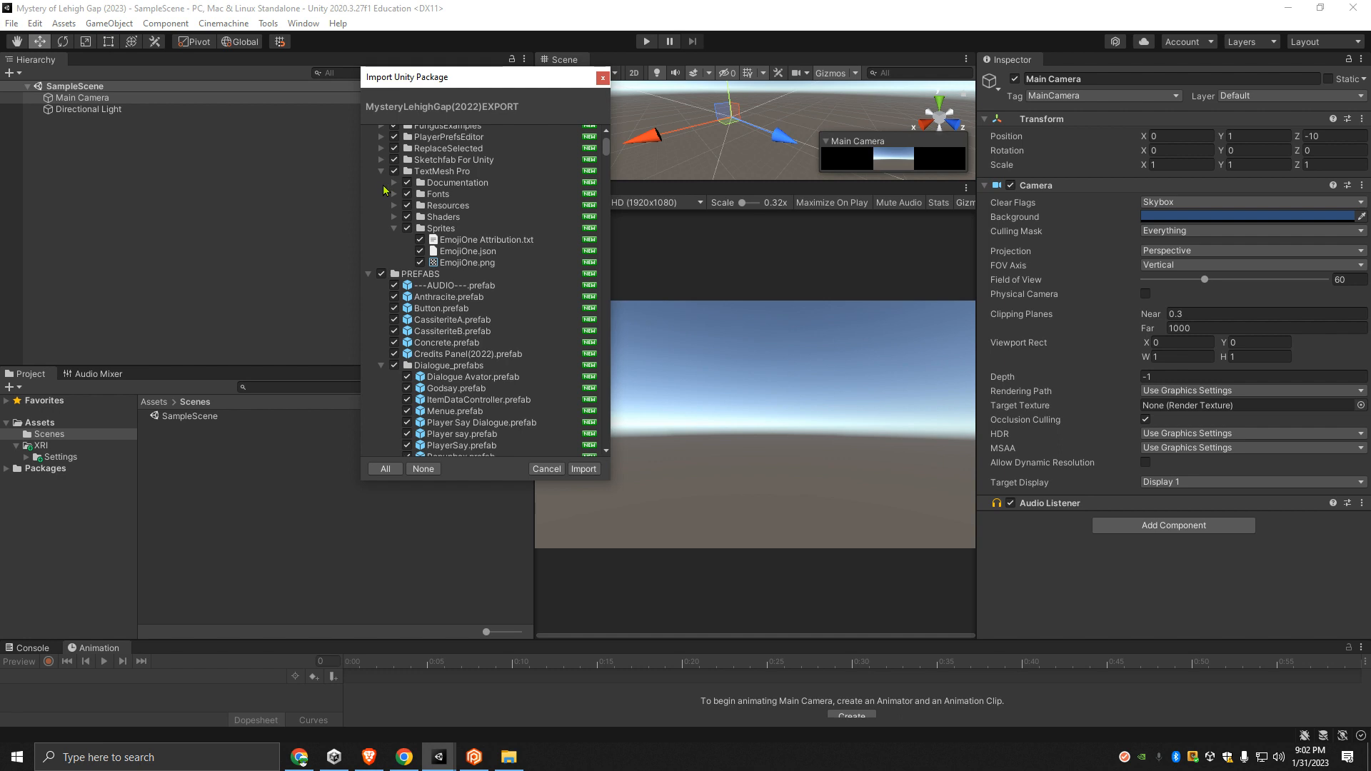
pyautogui.click(394, 228)
pyautogui.click(381, 172)
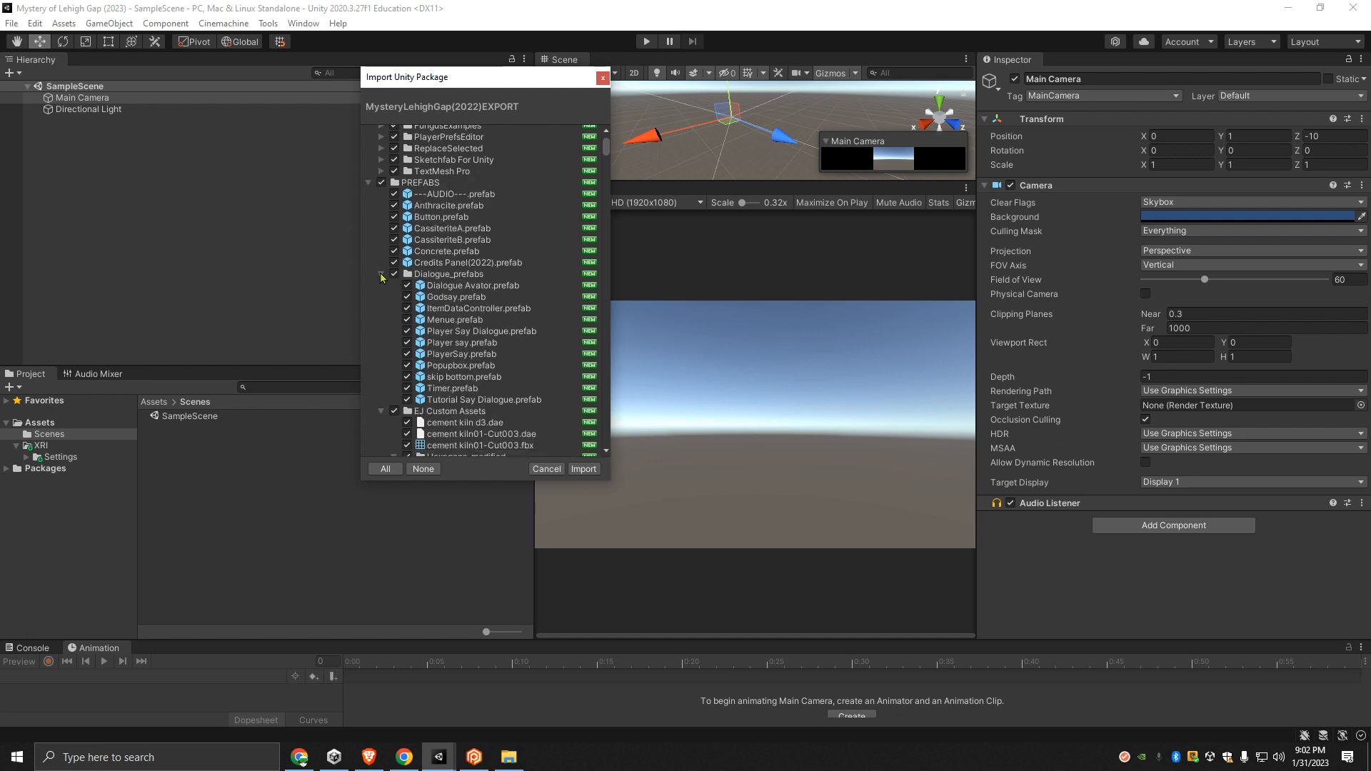
# - Collapse the Dialogue_prefabs folder and the Hexagons-modified subfolder of EJ Custom Assets under PREFABS
pyautogui.click(382, 275)
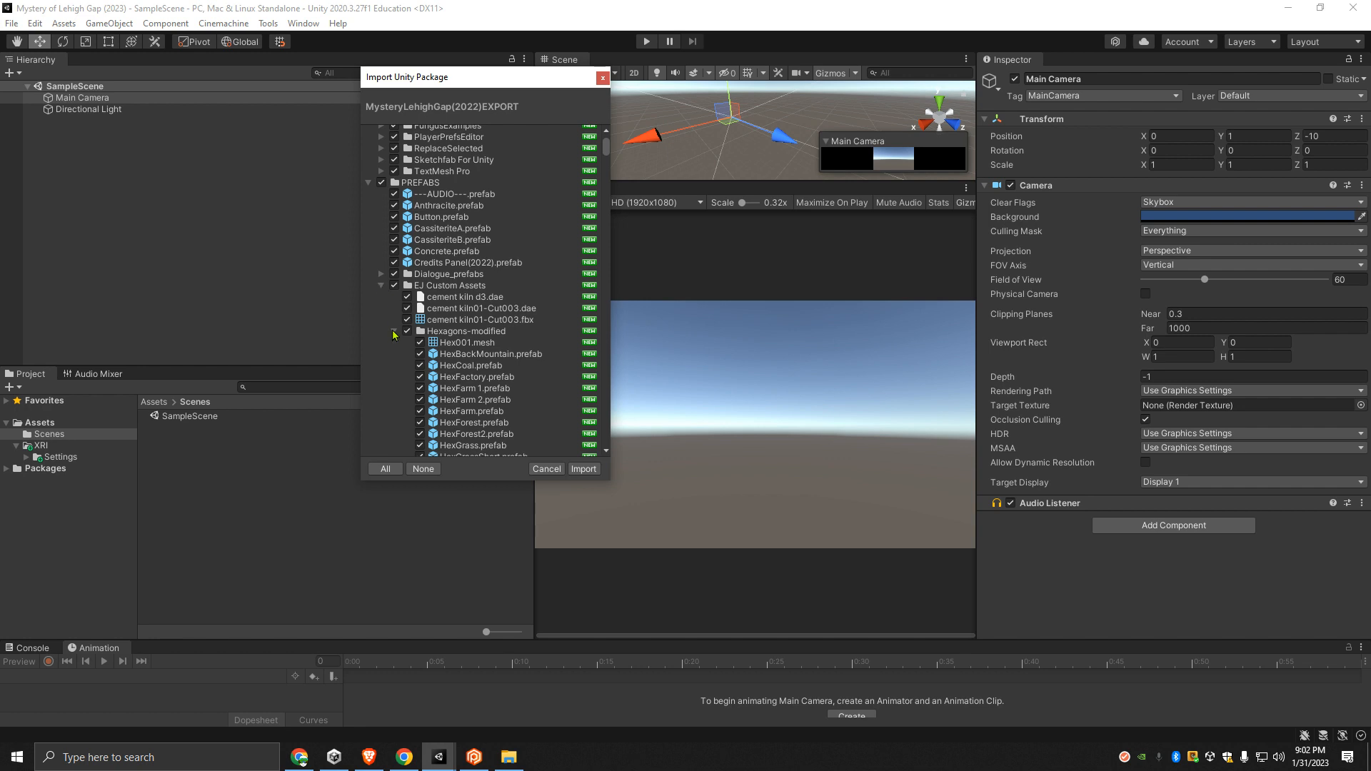
pyautogui.scroll(-3, 392, 294)
pyautogui.scroll(-9, 394, 293)
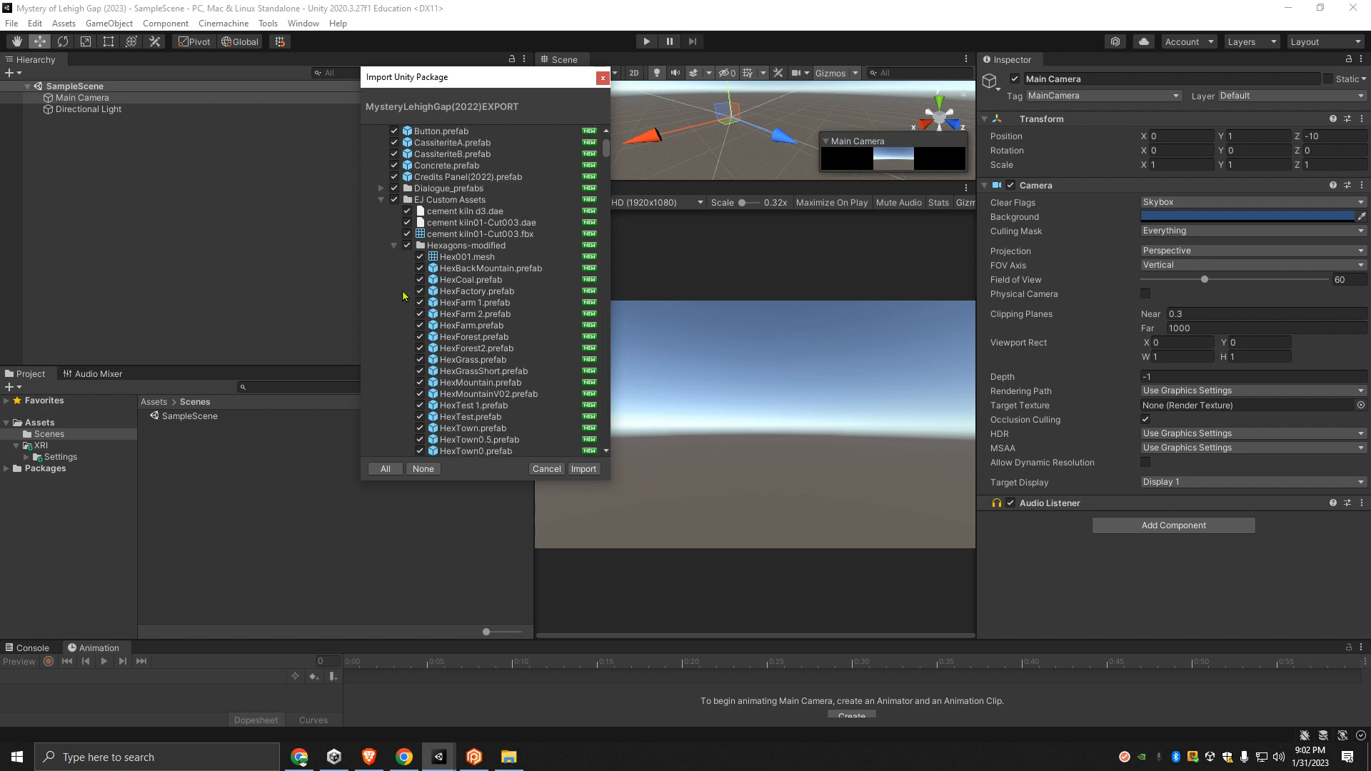
pyautogui.click(394, 160)
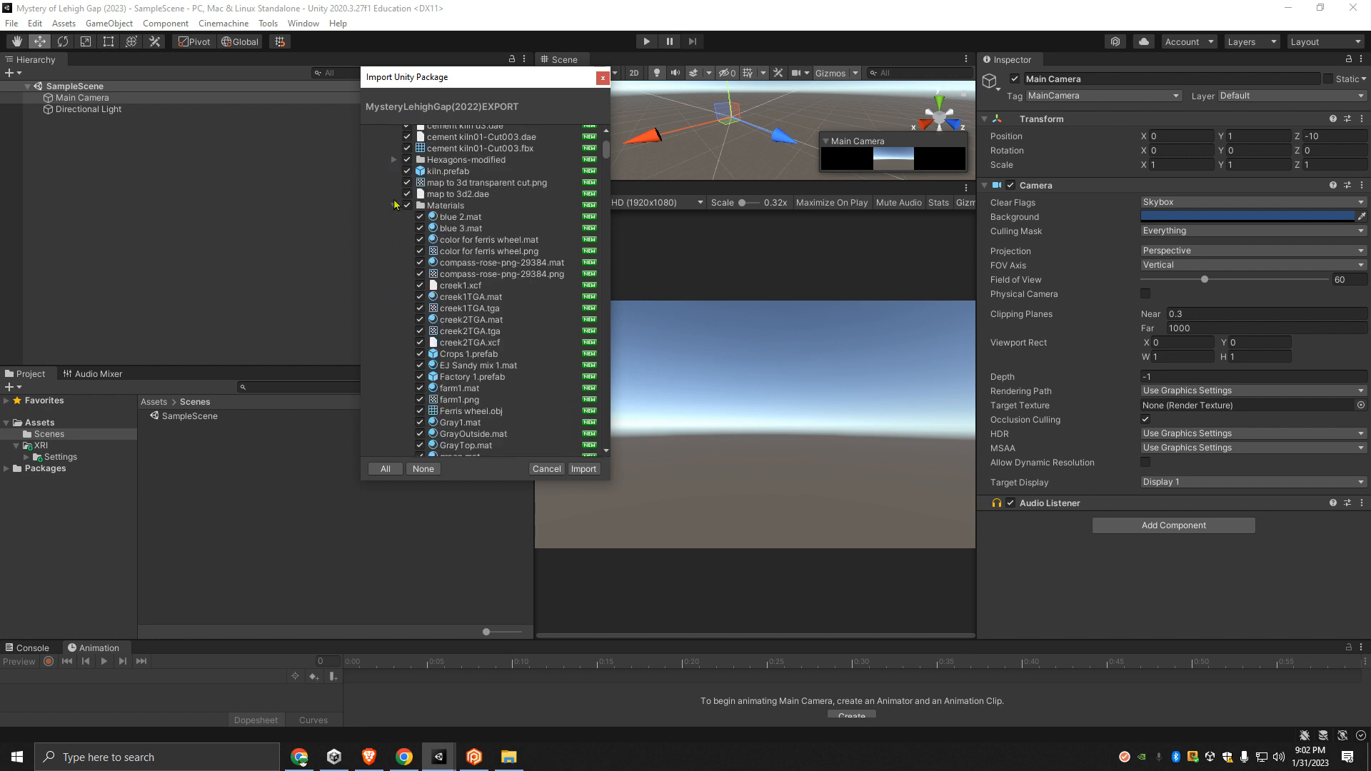
# - Collapse the Materials subfolder, the whole EJ Custom Assets folder and the MissingPieces folder under PREFABS
pyautogui.scroll(2, 397, 223)
pyautogui.scroll(-2, 404, 292)
pyautogui.scroll(-10, 404, 292)
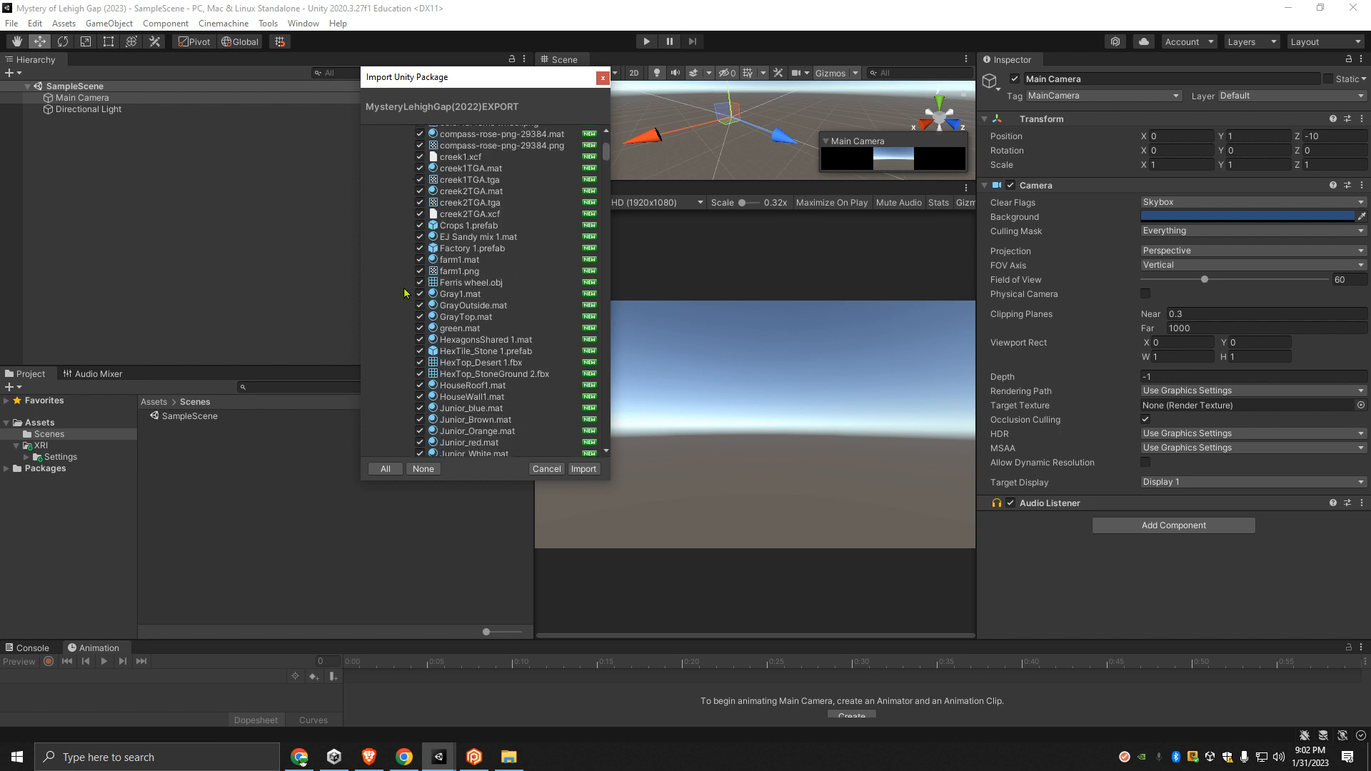
pyautogui.click(407, 319)
pyautogui.scroll(2, 421, 371)
pyautogui.scroll(5, 420, 364)
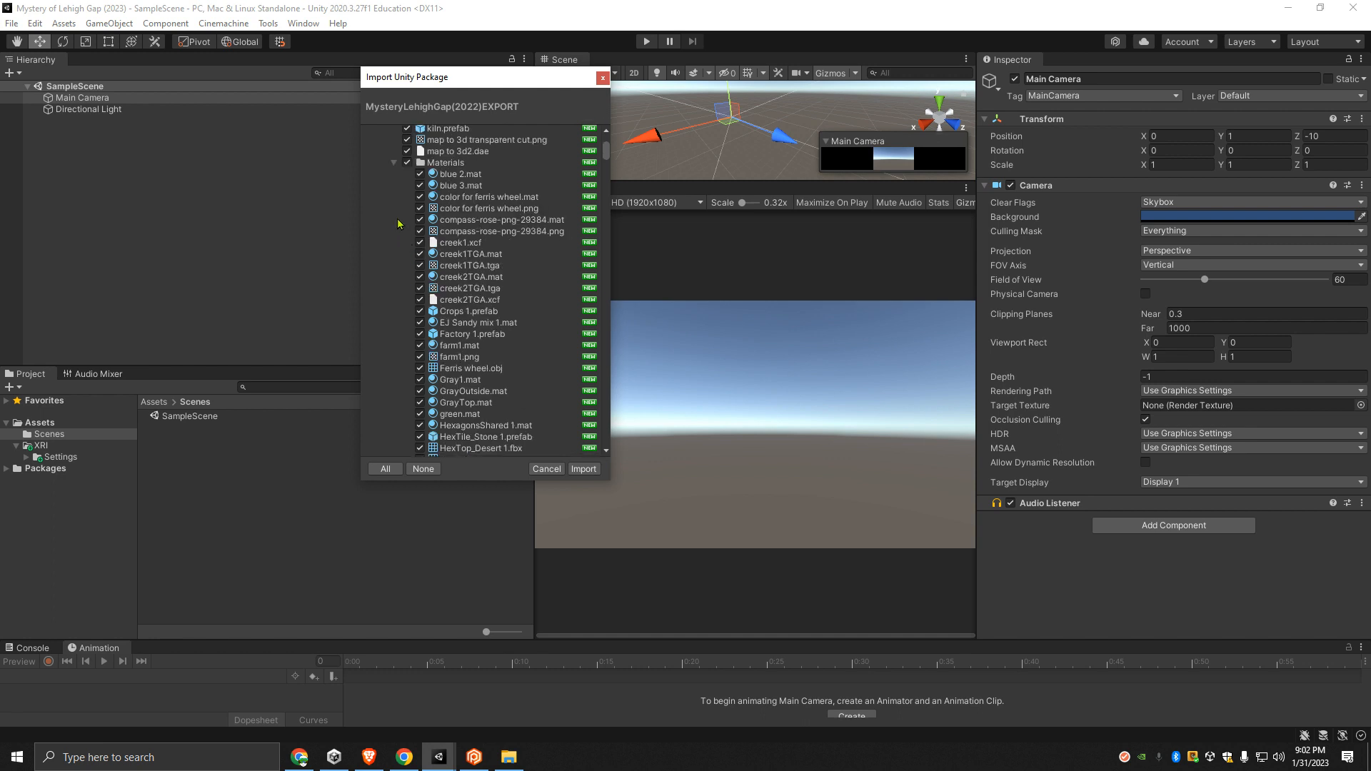
pyautogui.click(395, 163)
pyautogui.scroll(2, 393, 168)
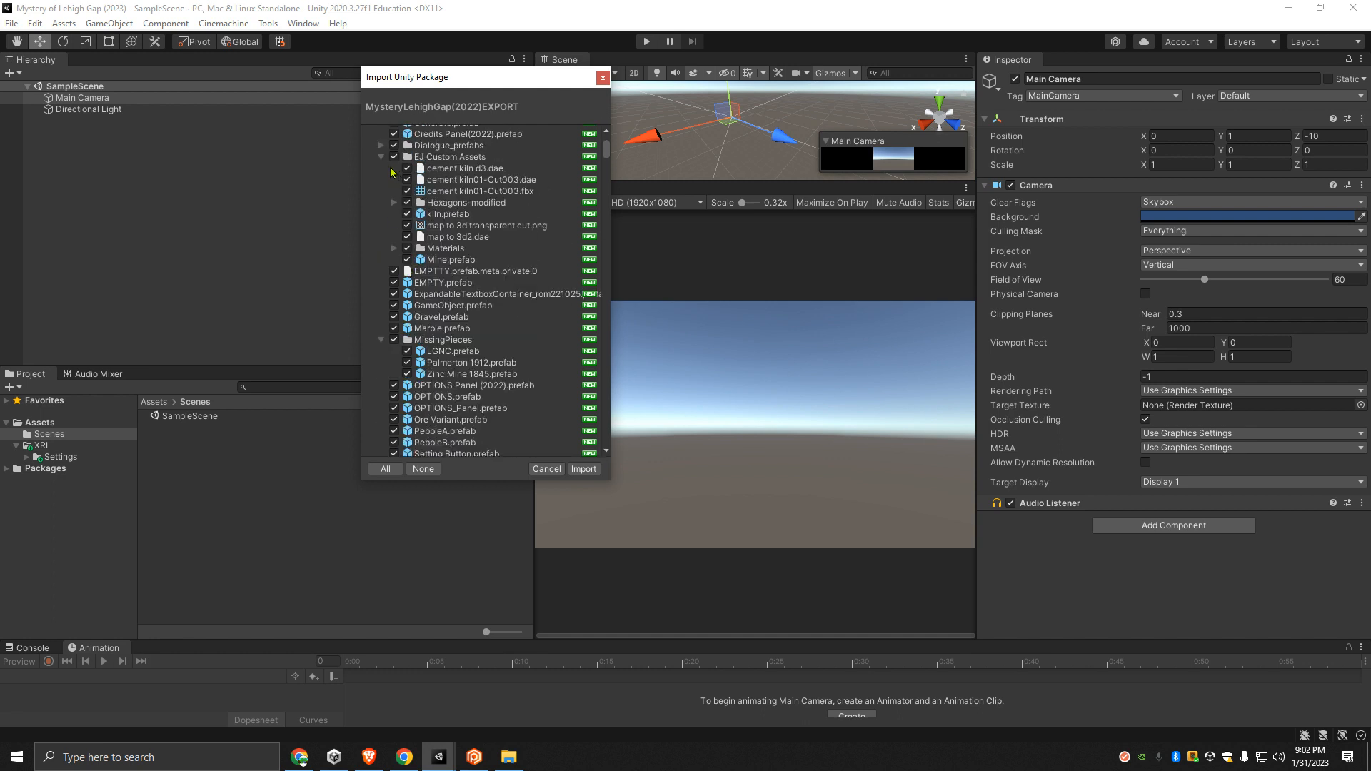
pyautogui.click(381, 158)
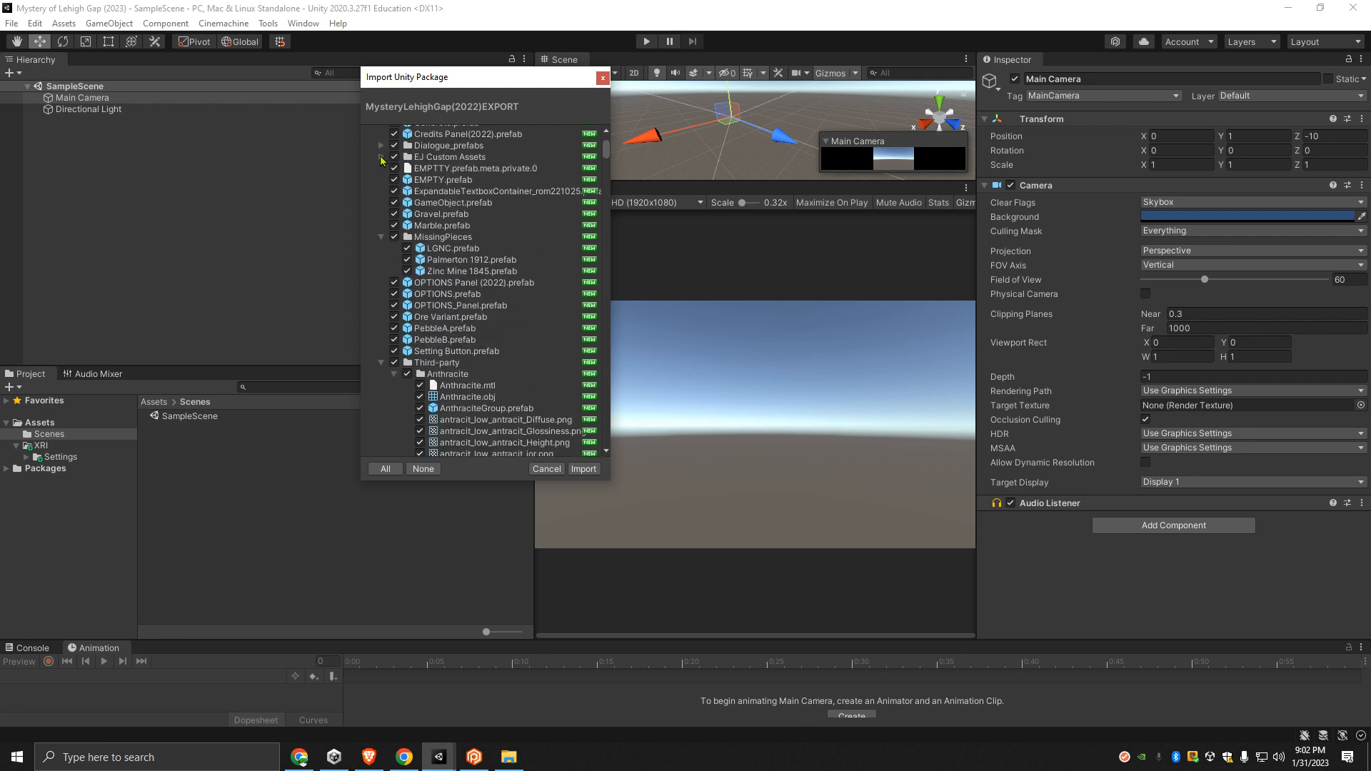
pyautogui.click(382, 236)
# - Collapse the Anthracite and Boat_3d_low-poly folders with their subfolders under Third-party in the import list
pyautogui.scroll(-4, 404, 285)
pyautogui.click(408, 284)
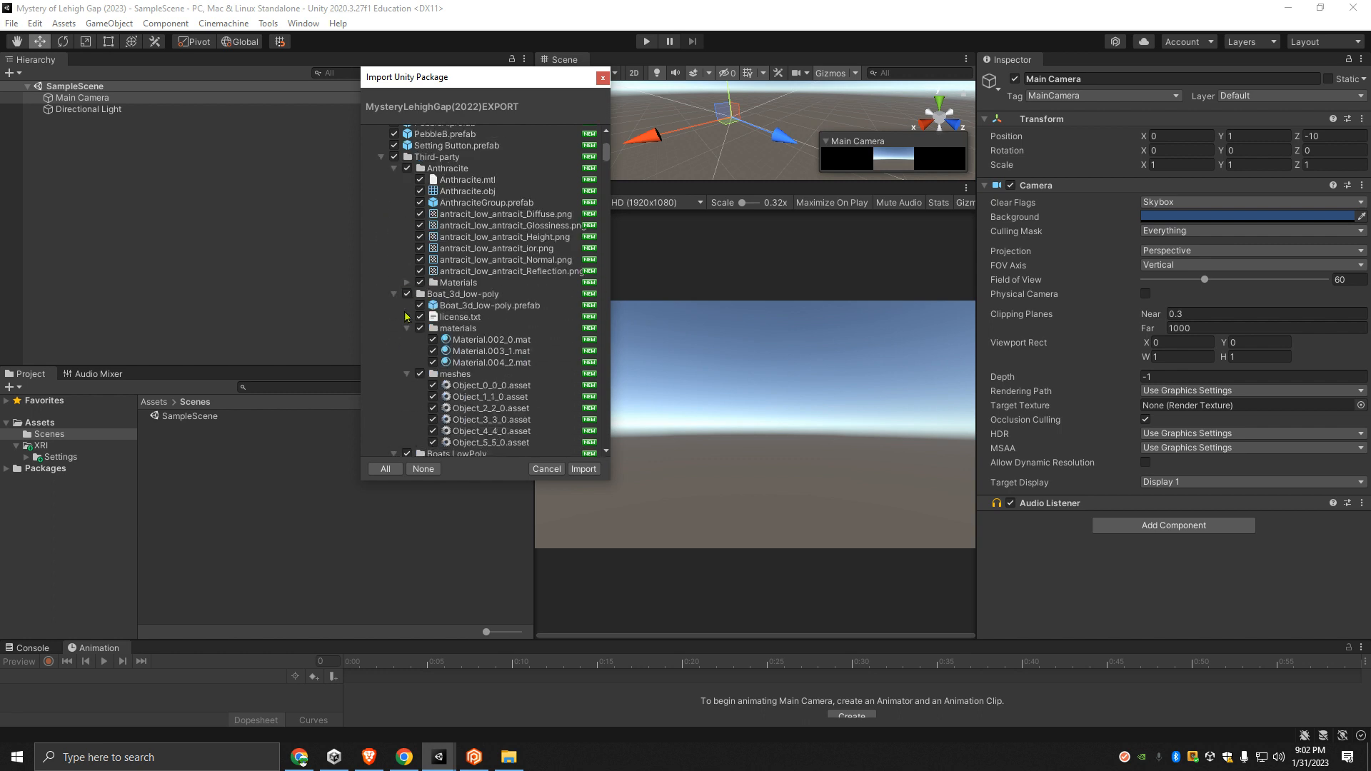
pyautogui.click(409, 330)
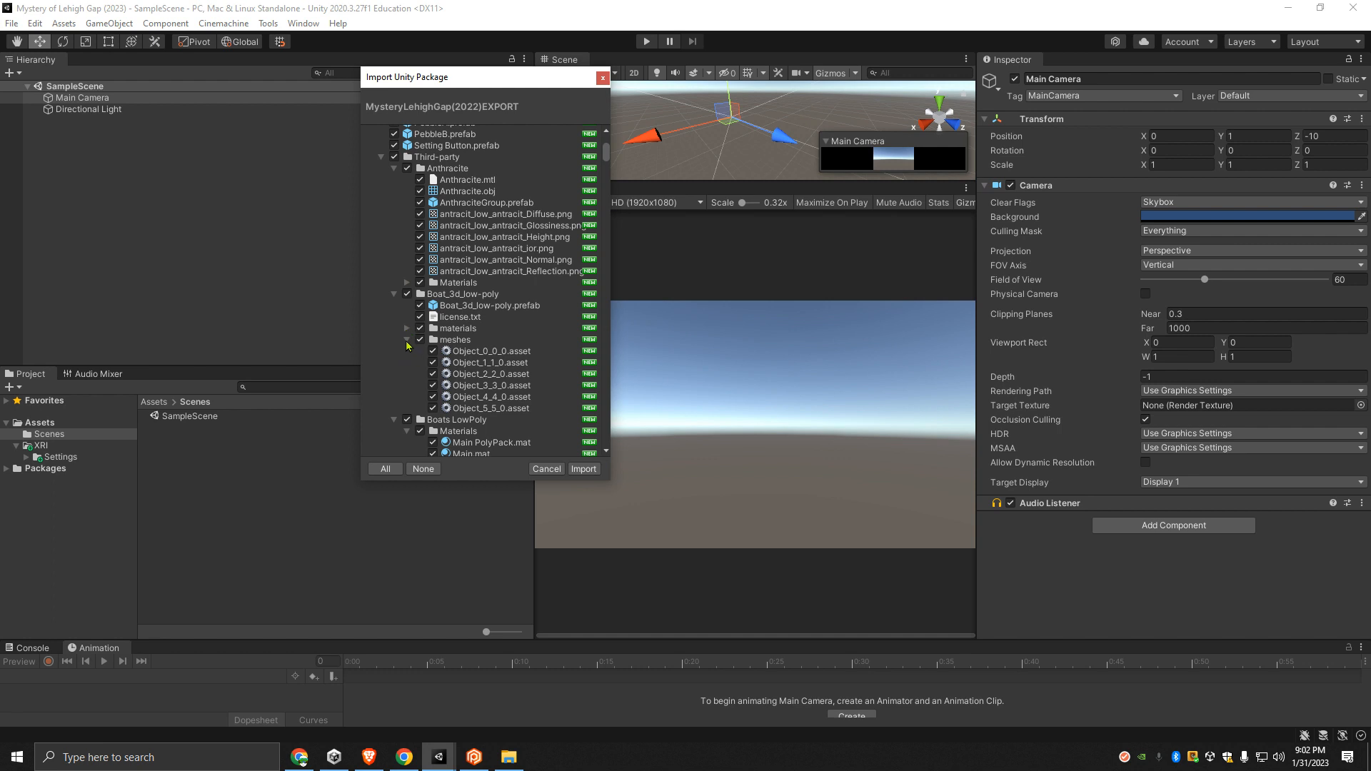
pyautogui.click(407, 341)
pyautogui.click(396, 294)
pyautogui.click(395, 168)
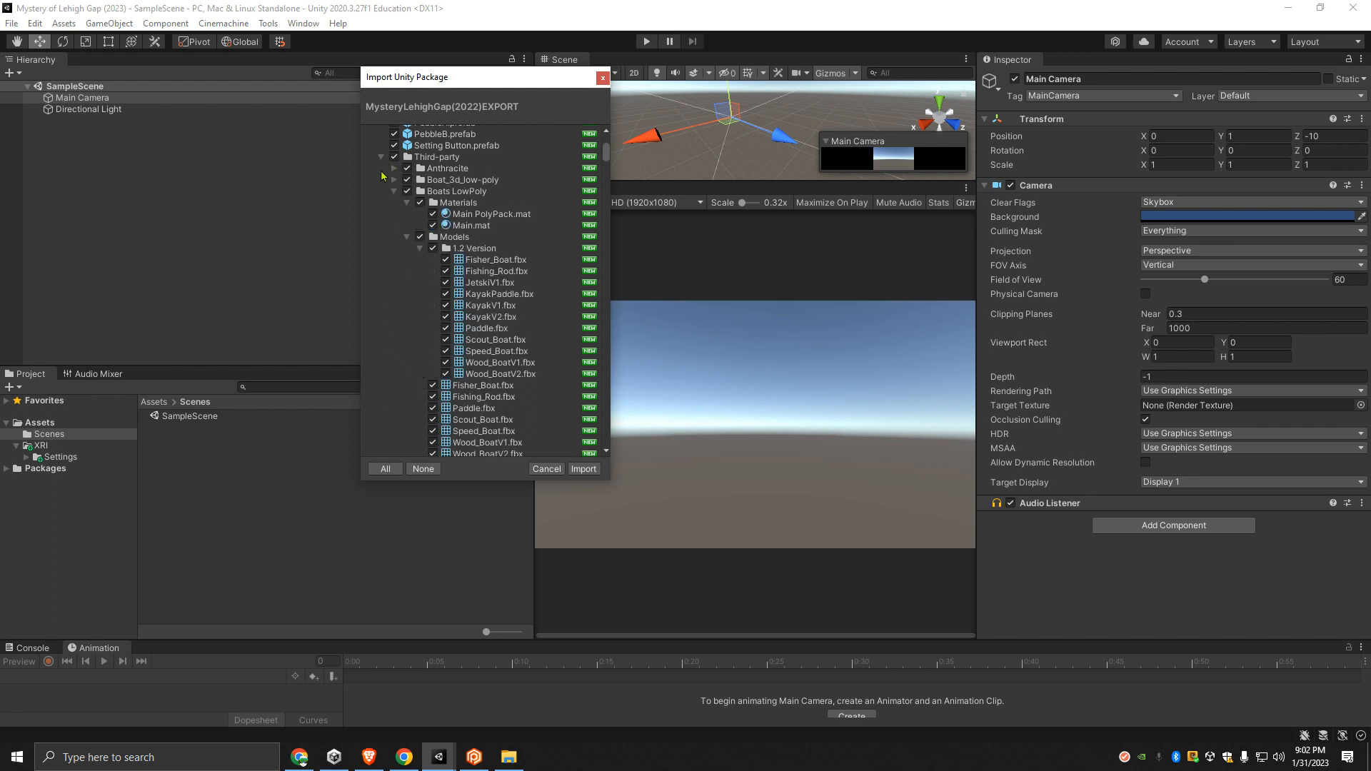
# - Collapse the Materials, Models, Prefabs, Scene and Texture subfolders of Boats LowPoly, including both 1.2 Version folders
pyautogui.click(406, 202)
pyautogui.click(420, 226)
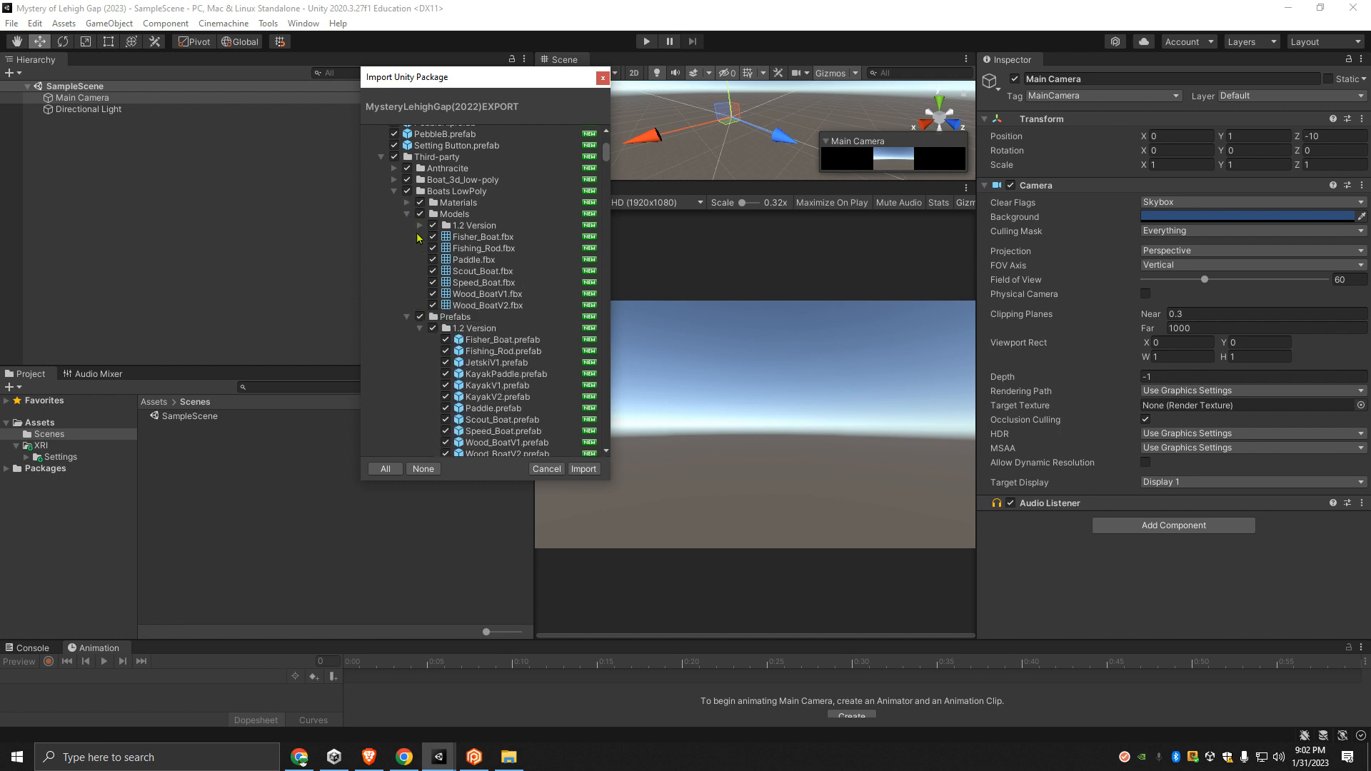
pyautogui.click(407, 214)
pyautogui.click(420, 237)
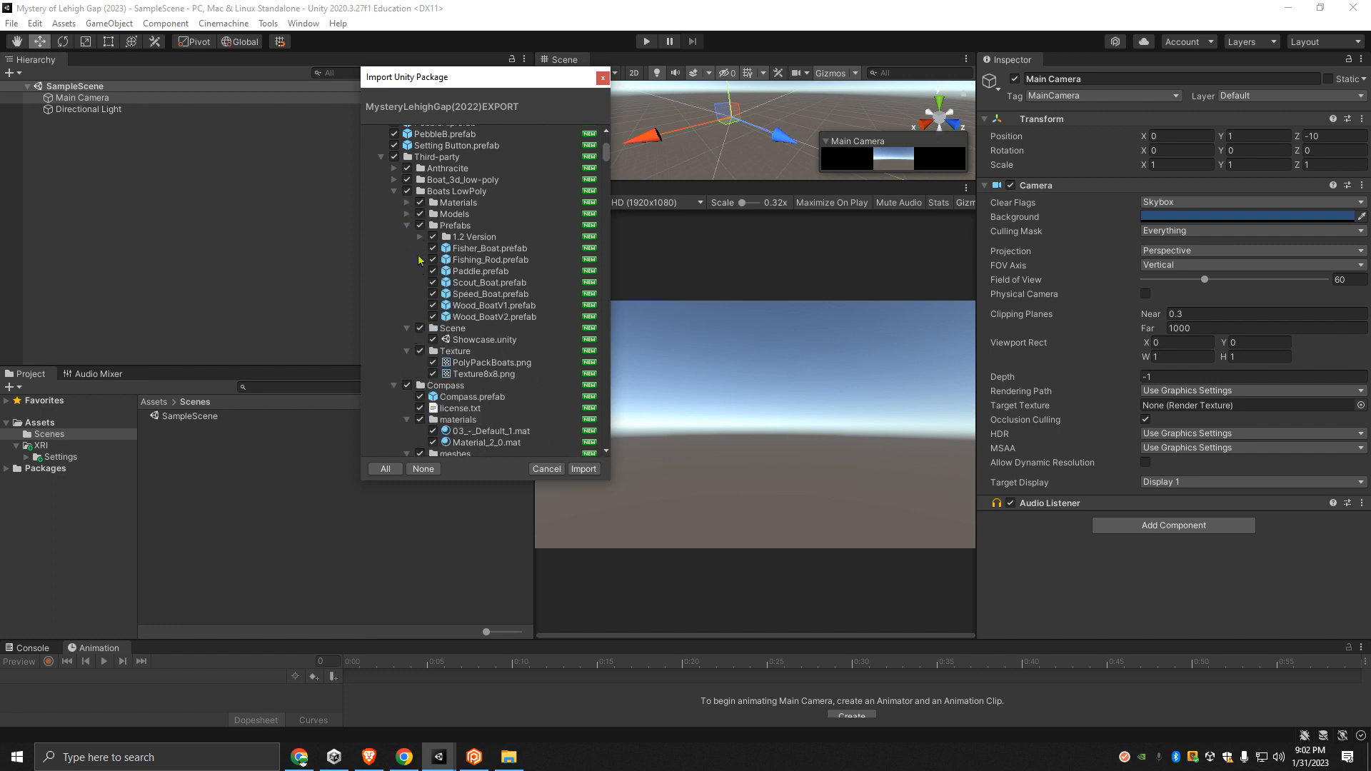
pyautogui.click(407, 226)
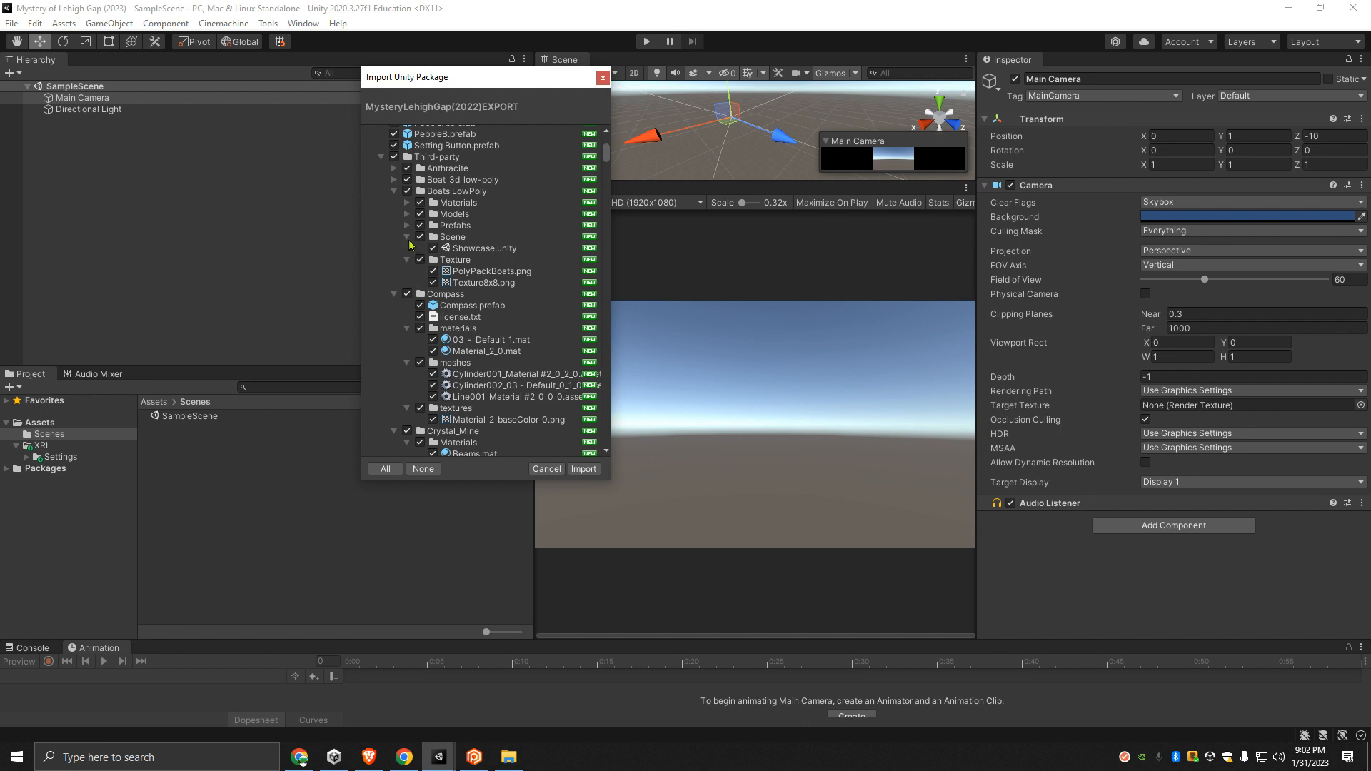
pyautogui.click(407, 237)
pyautogui.click(407, 249)
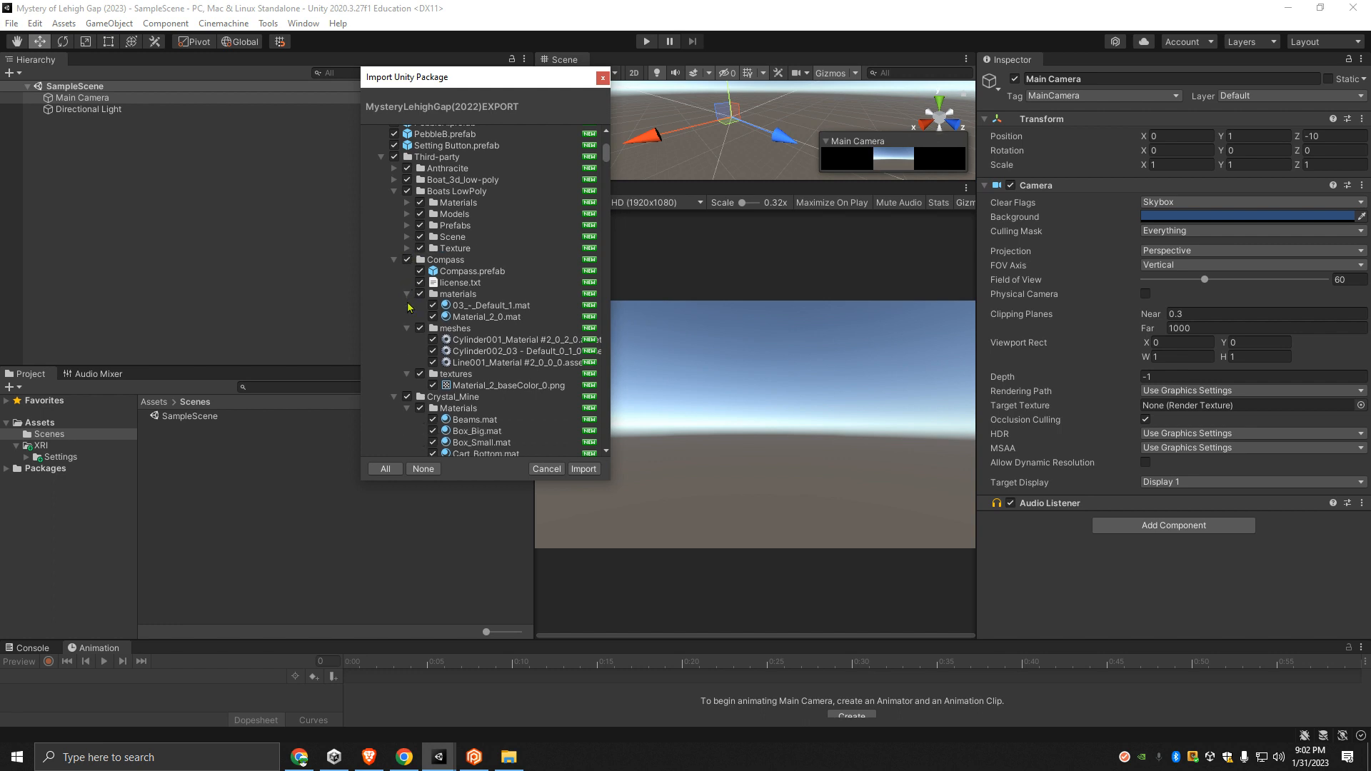
# - Collapse the Compass folder with its materials, meshes and textures subfolders, and the Boats LowPoly folder
pyautogui.click(407, 294)
pyautogui.click(407, 305)
pyautogui.click(407, 317)
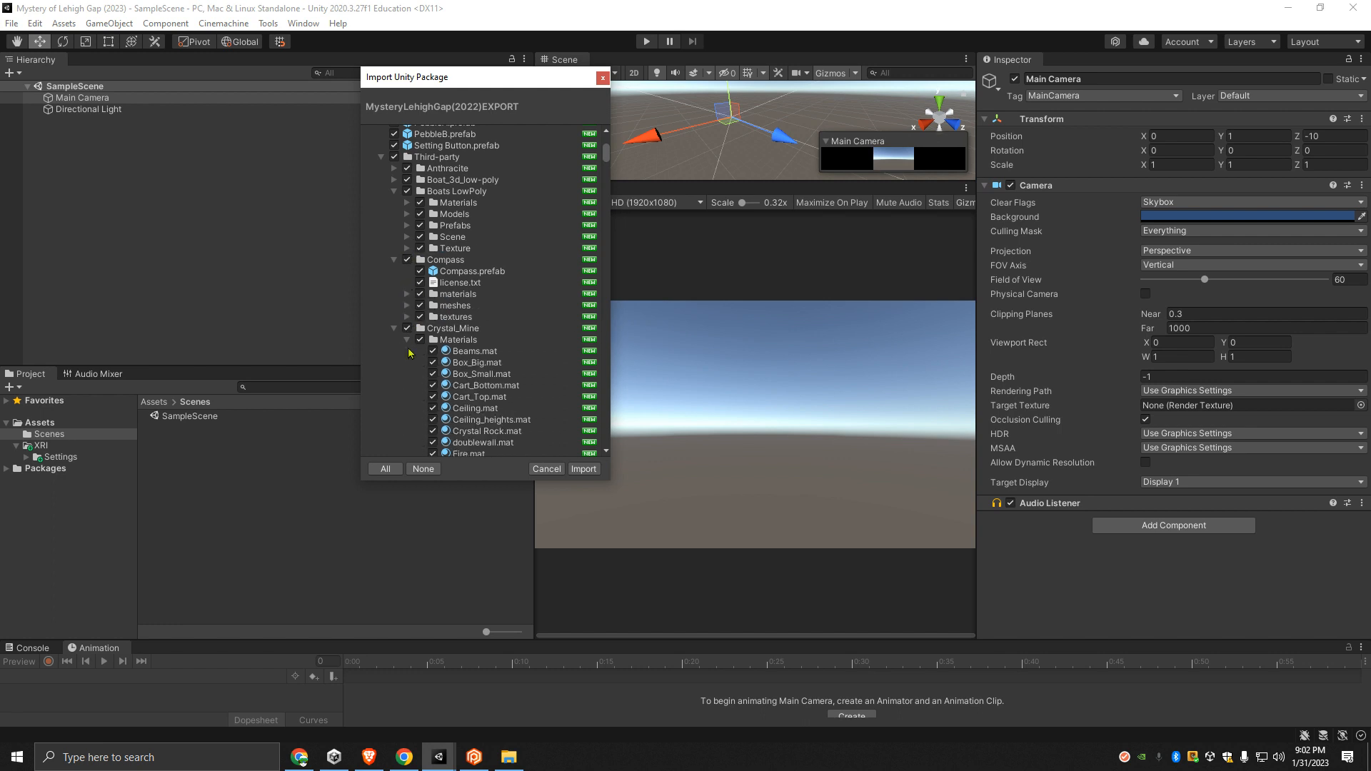
pyautogui.click(394, 260)
pyautogui.click(393, 192)
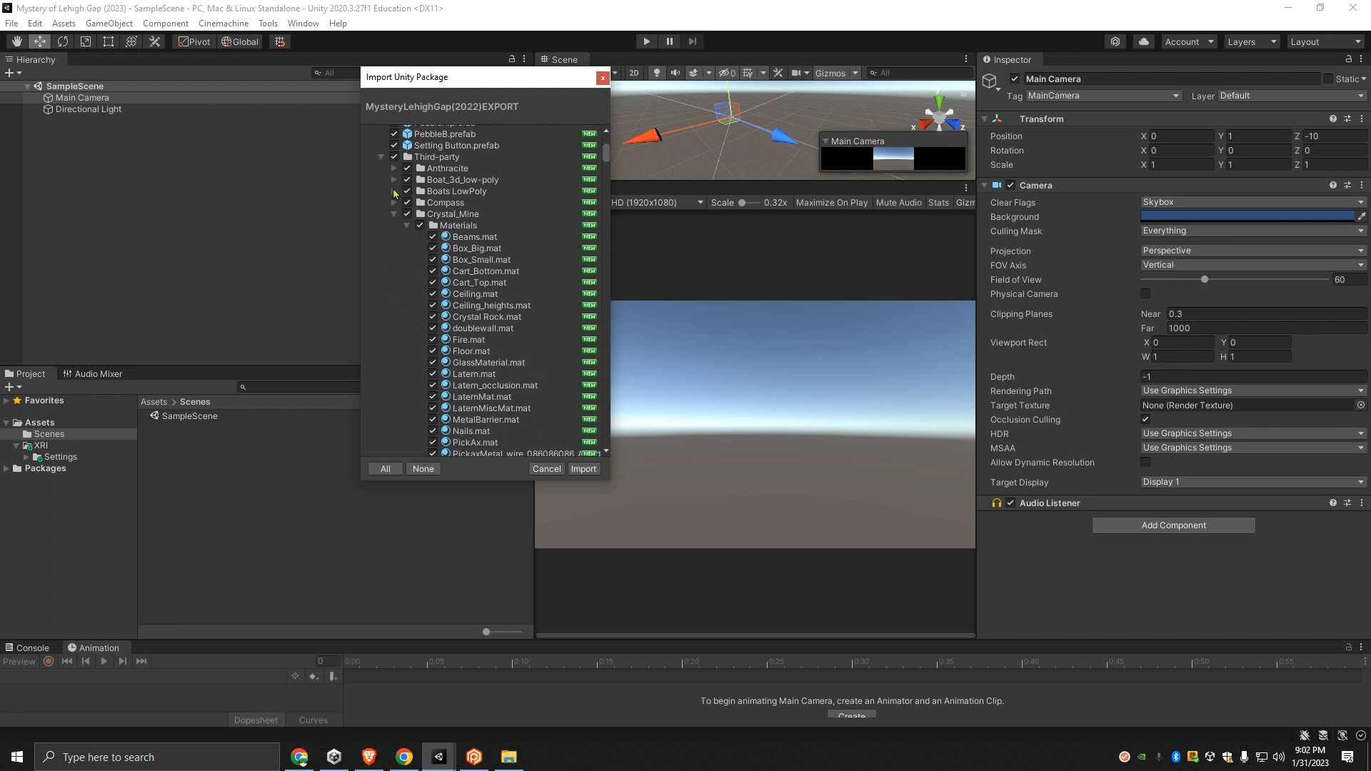
pyautogui.scroll(-2, 420, 241)
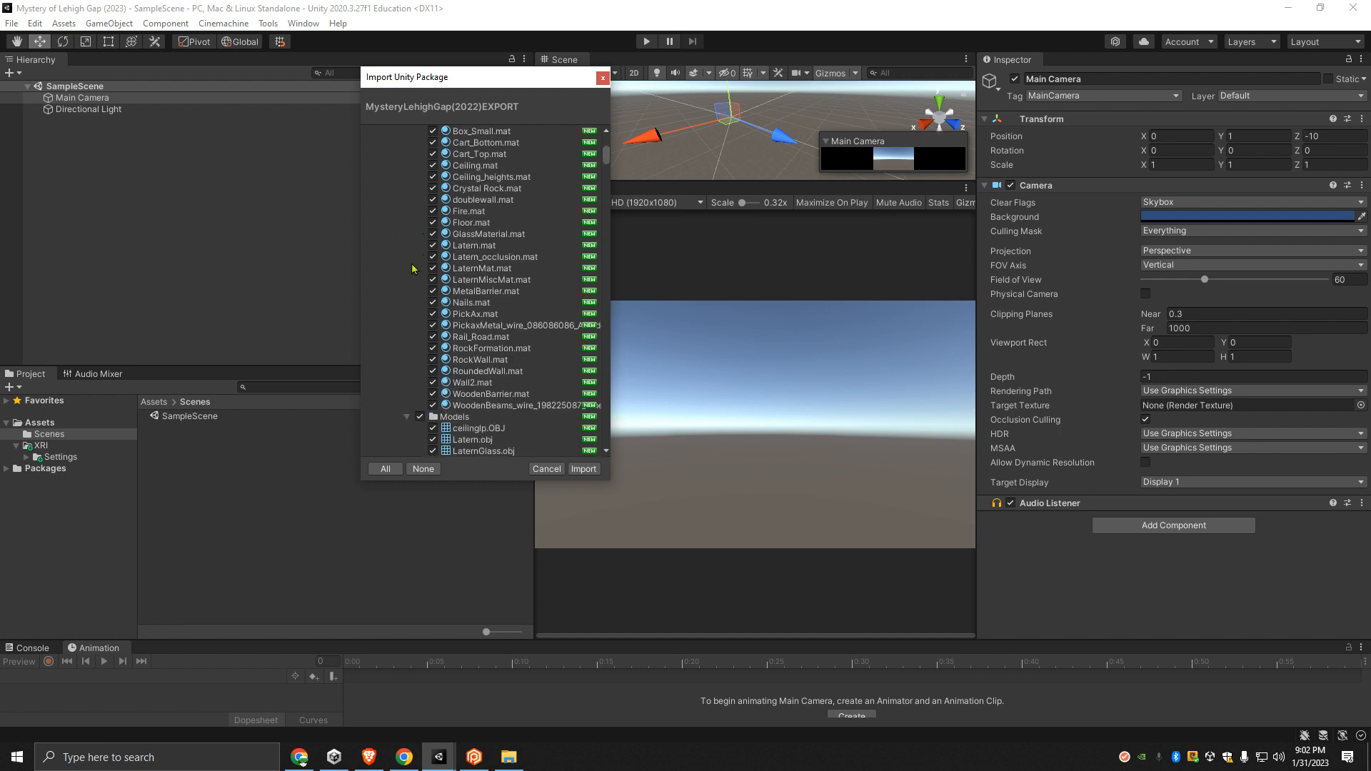
# - Collapse Crystal_Mine's Materials folder and the Materials subfolder inside its Models folder, and make the import window taller
pyautogui.click(406, 140)
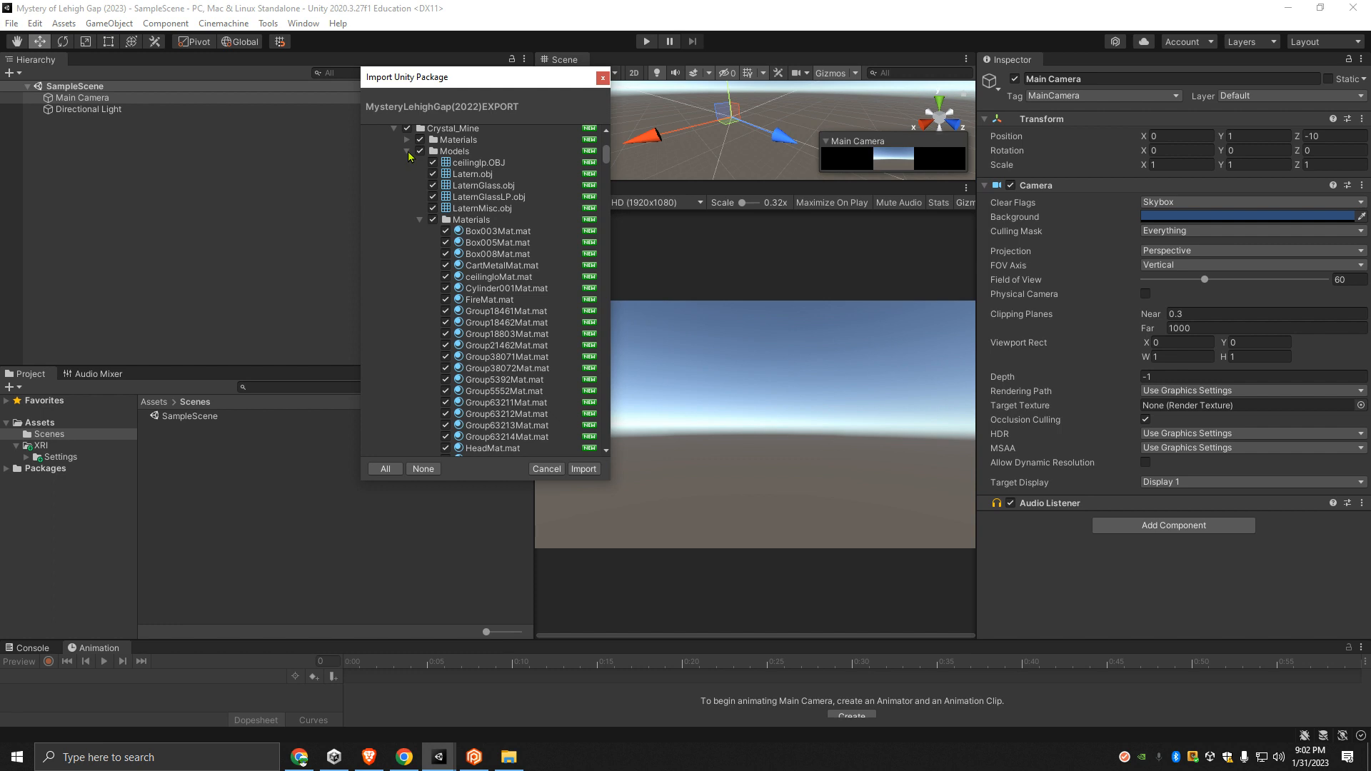
pyautogui.scroll(-1, 420, 218)
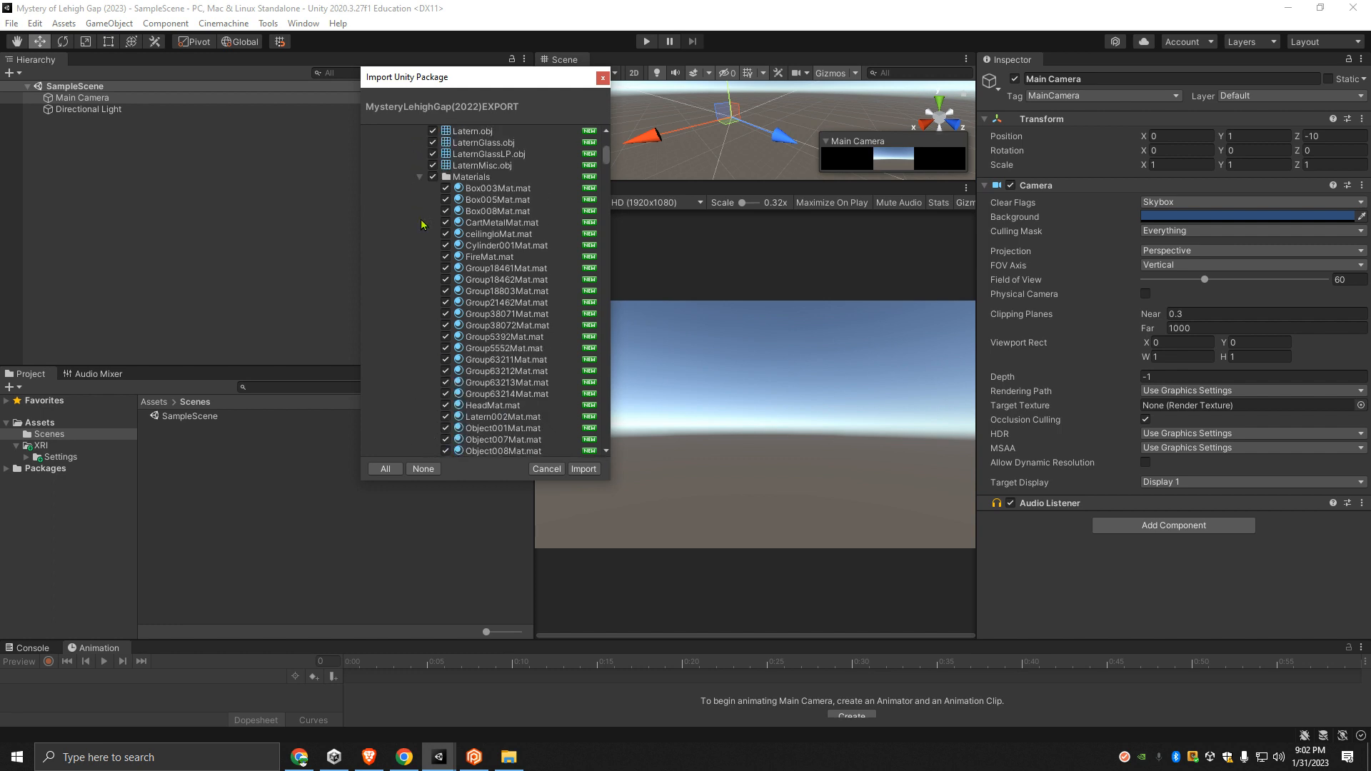
pyautogui.click(419, 177)
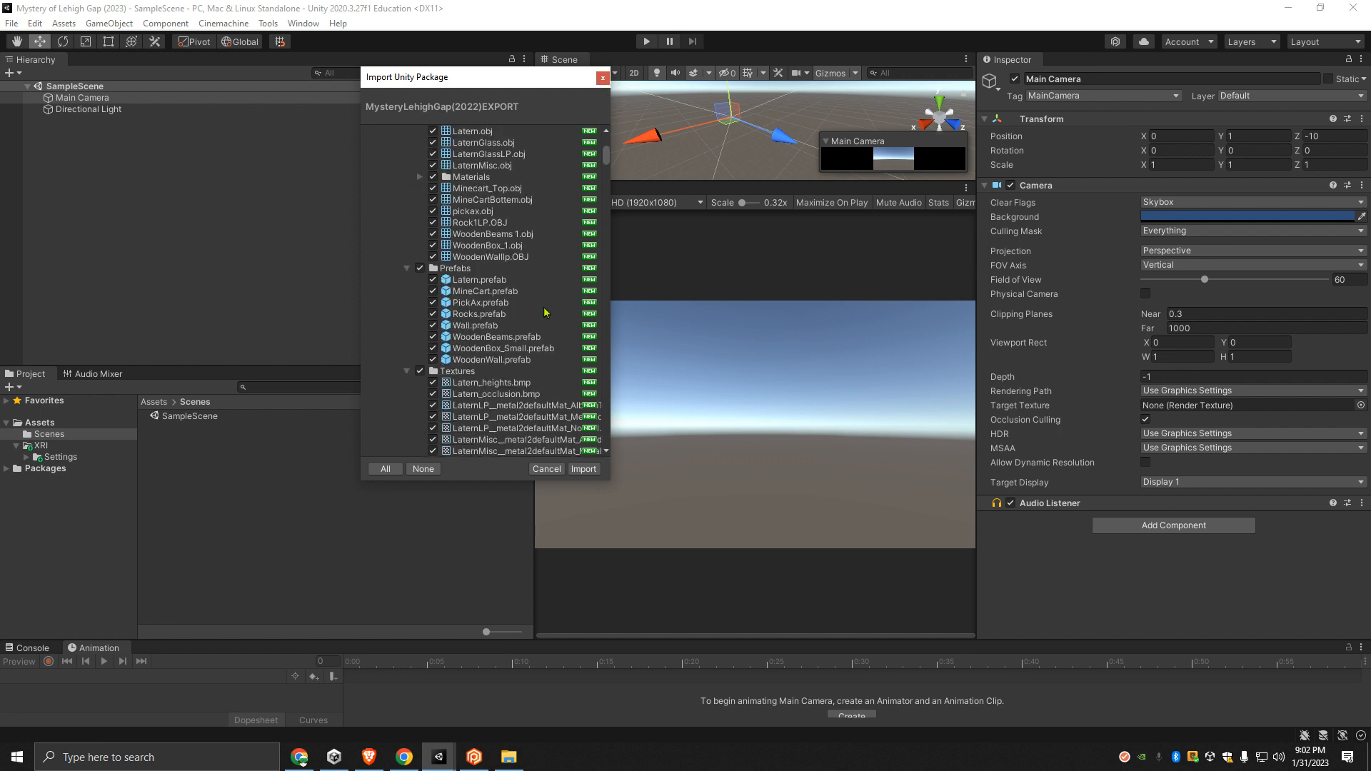
pyautogui.moveTo(519, 482); pyautogui.dragTo(486, 735)
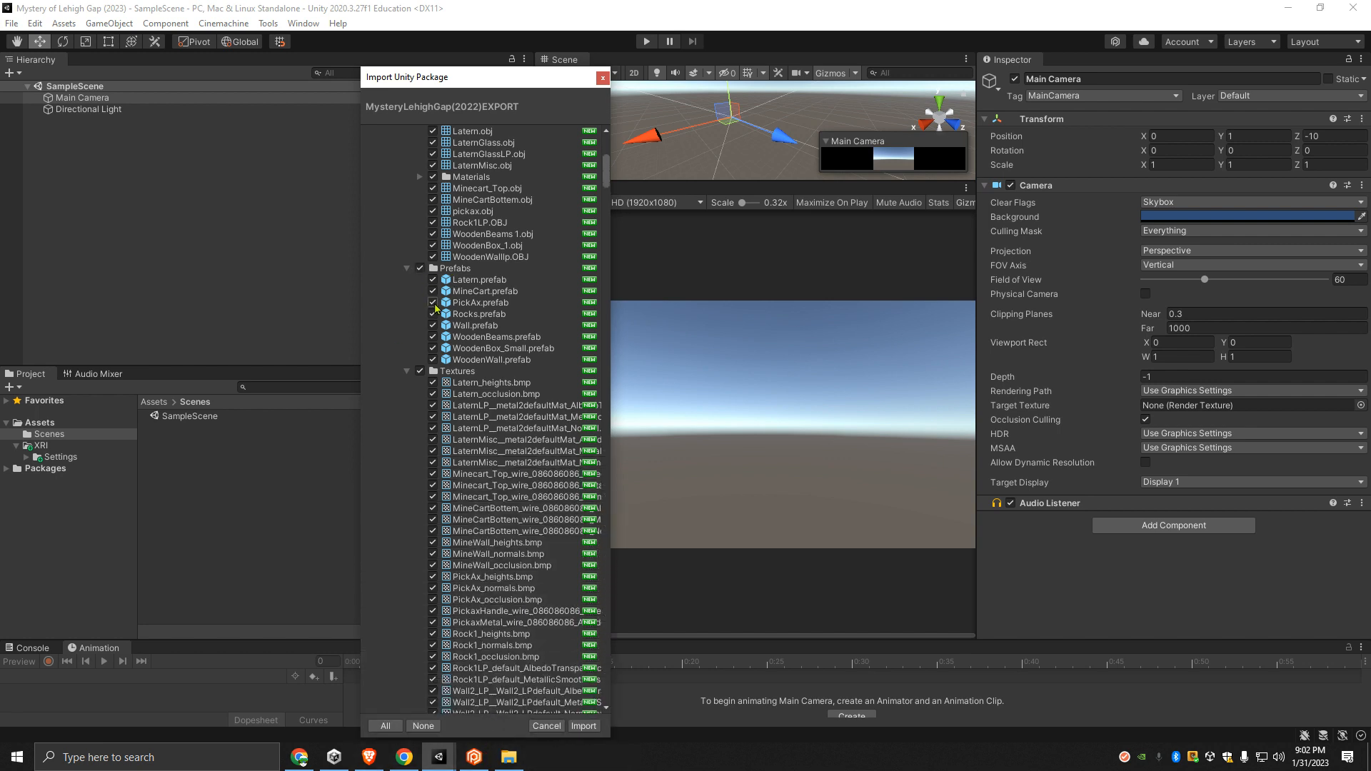
# - Collapse the Prefabs, Models and Textures subfolders of Crystal_Mine in the import list
pyautogui.scroll(-7, 451, 302)
pyautogui.scroll(5, 451, 302)
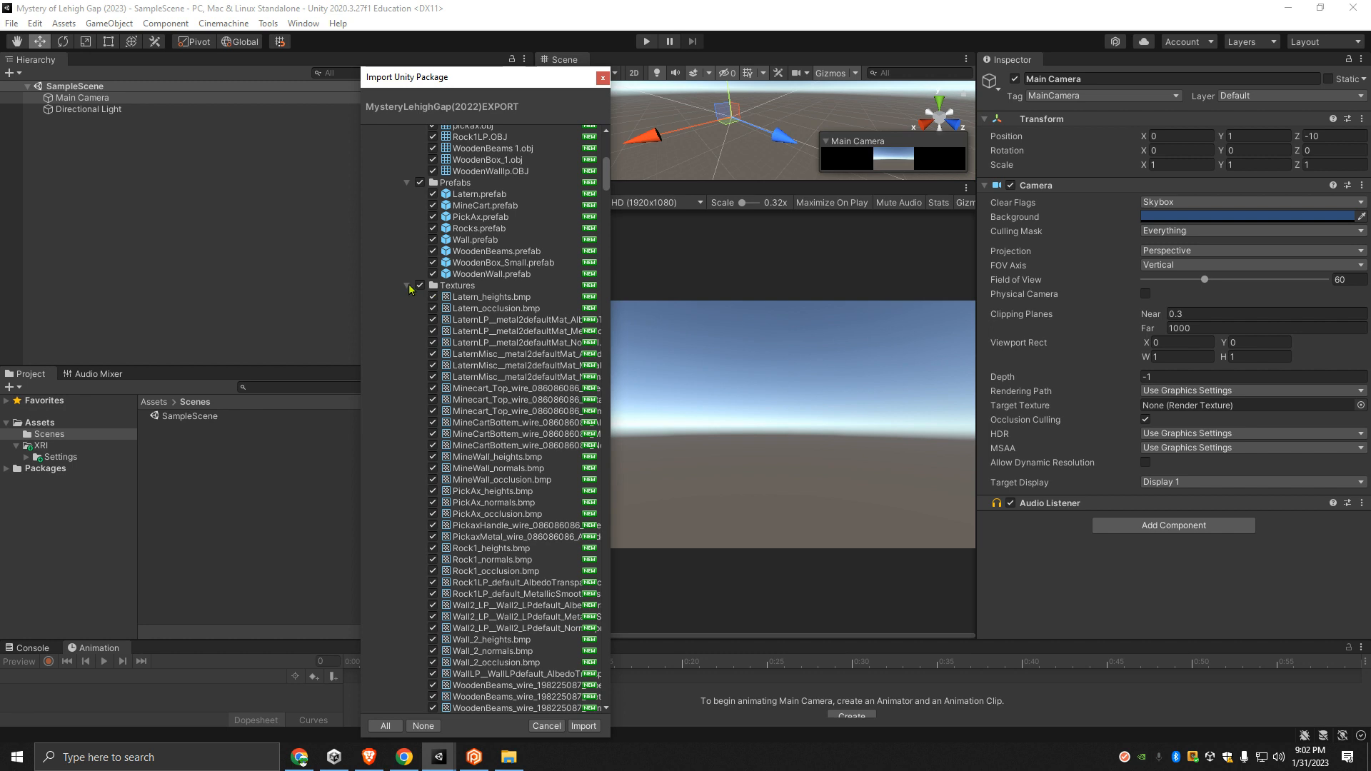
pyautogui.click(407, 183)
pyautogui.scroll(2, 413, 236)
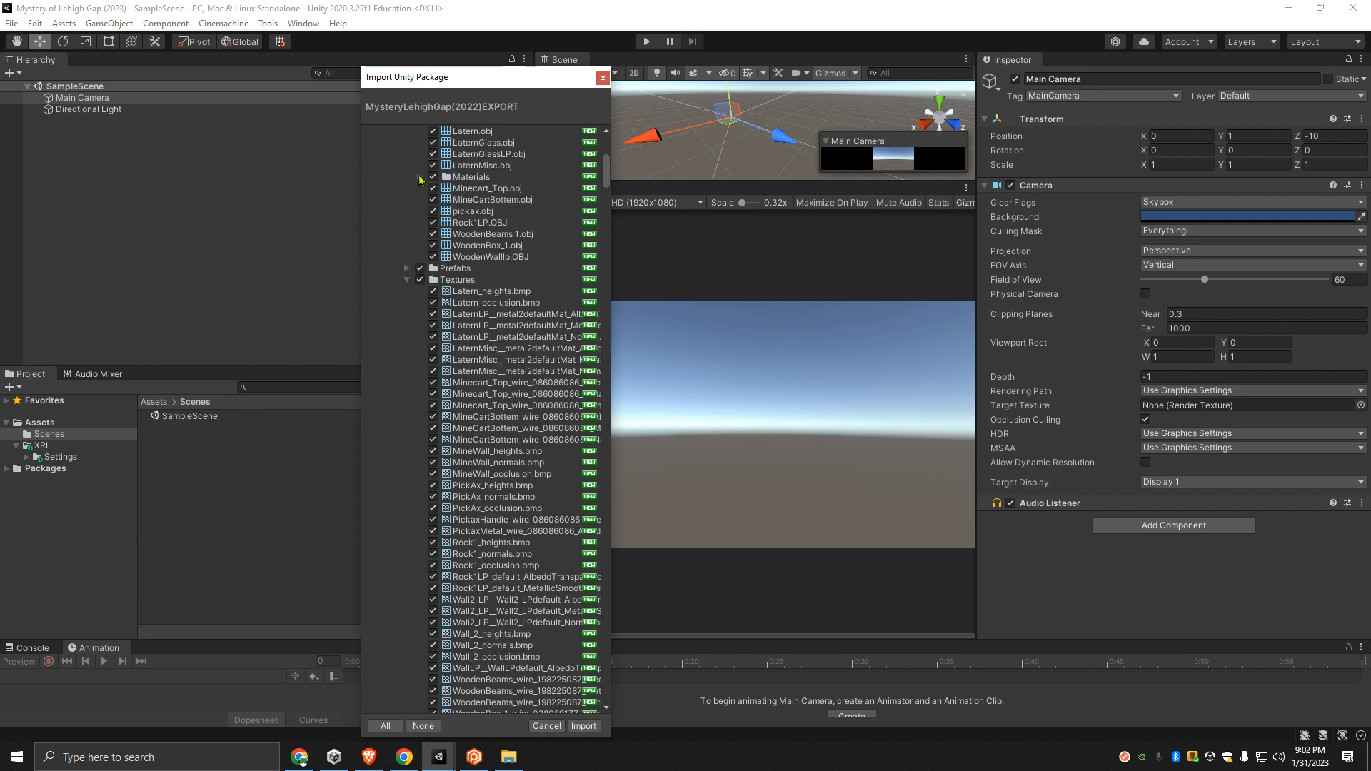
pyautogui.click(420, 177)
pyautogui.click(420, 177)
pyautogui.scroll(3, 420, 222)
pyautogui.click(404, 237)
pyautogui.scroll(-3, 410, 265)
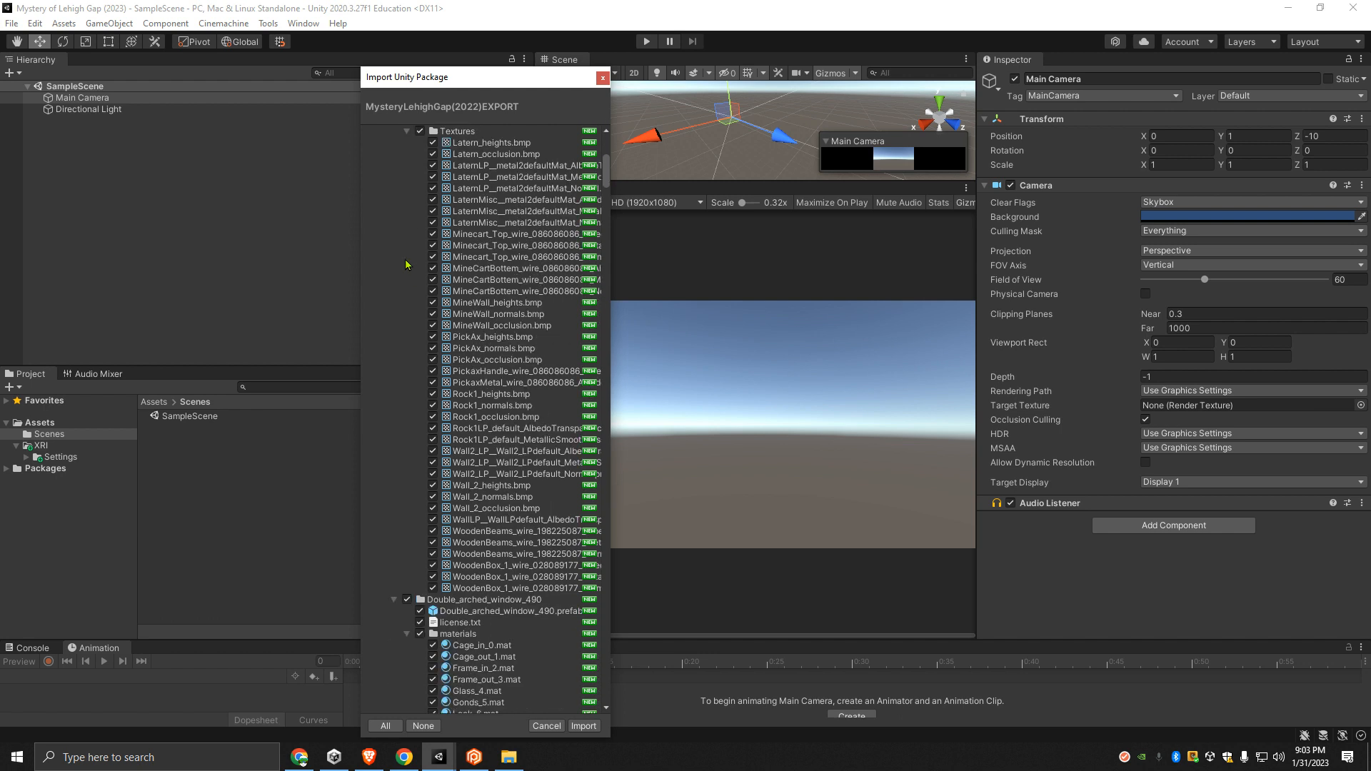
pyautogui.click(407, 174)
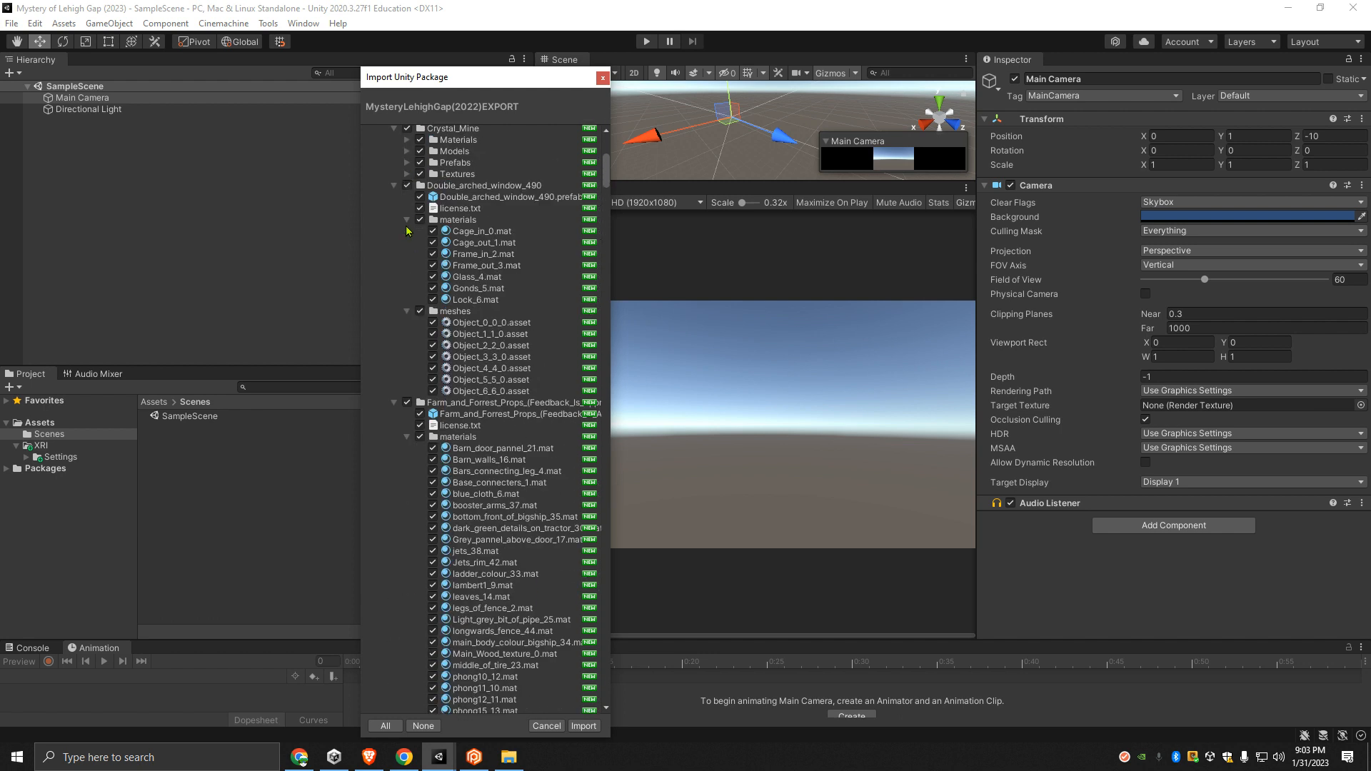
# - Collapse the materials and meshes subfolders of Double_arched_window_490, plus the whole Double_arched_window_490 and Crystal_Mine folders
pyautogui.click(405, 220)
pyautogui.click(407, 232)
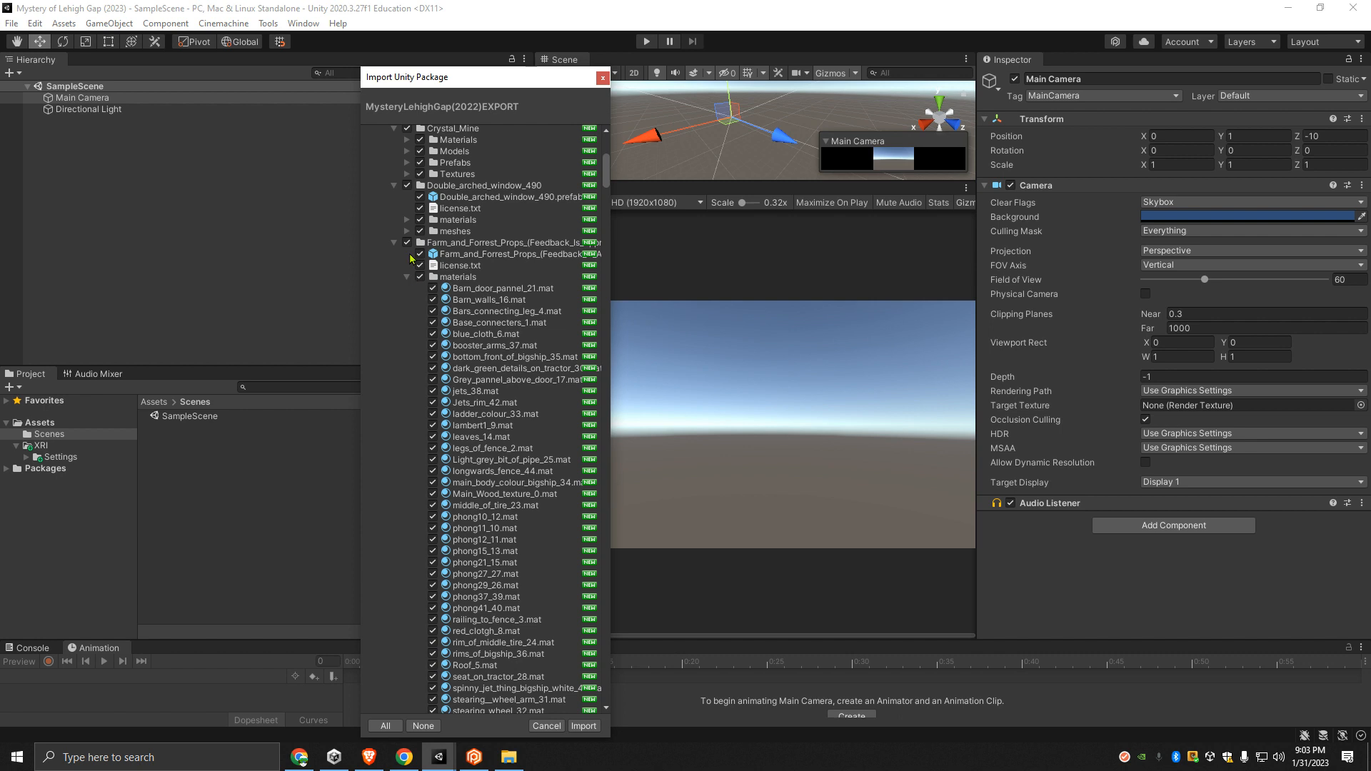
pyautogui.click(393, 187)
pyautogui.click(393, 129)
pyautogui.scroll(3, 399, 170)
# - Collapse the materials and meshes subfolders of both the Farm_and_Forrest_Props and Fixed_small_window folders
pyautogui.scroll(-4, 427, 282)
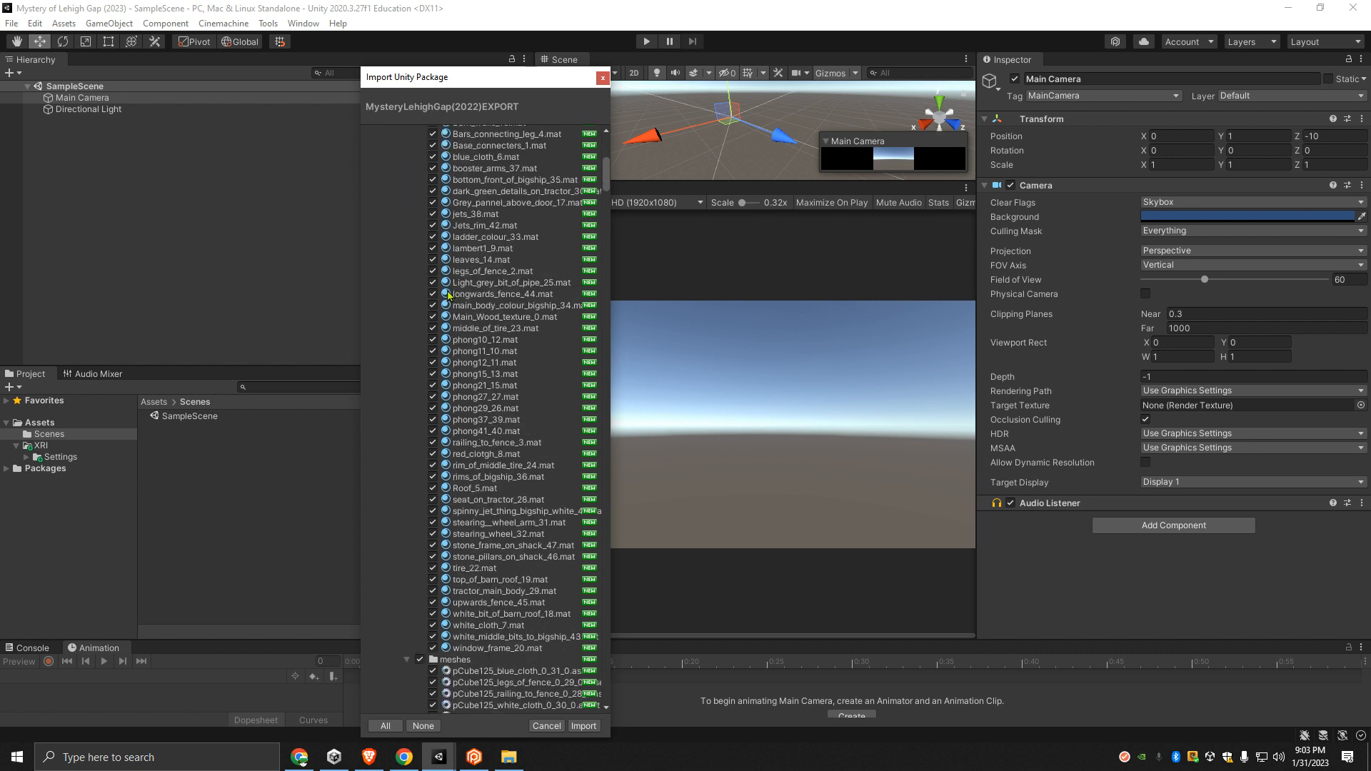
pyautogui.scroll(1, 414, 197)
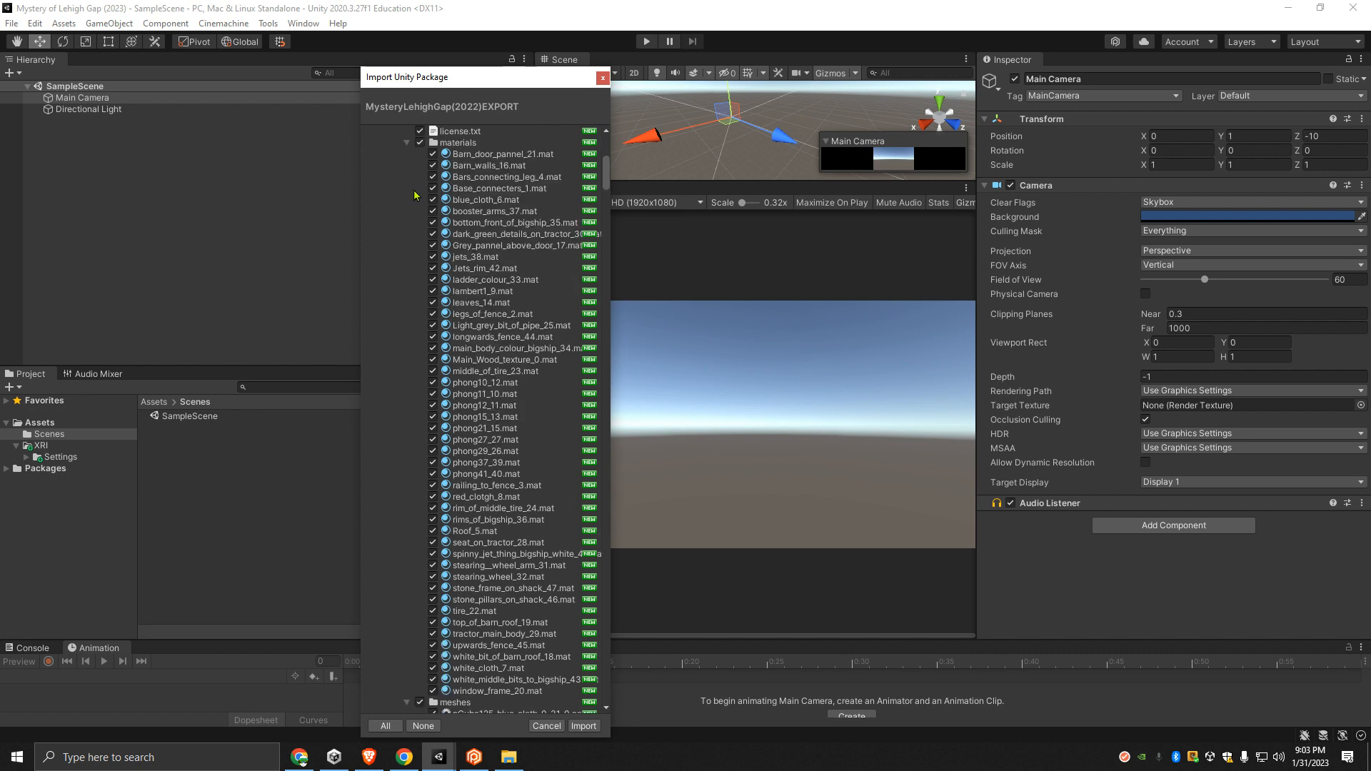
pyautogui.scroll(-20, 414, 200)
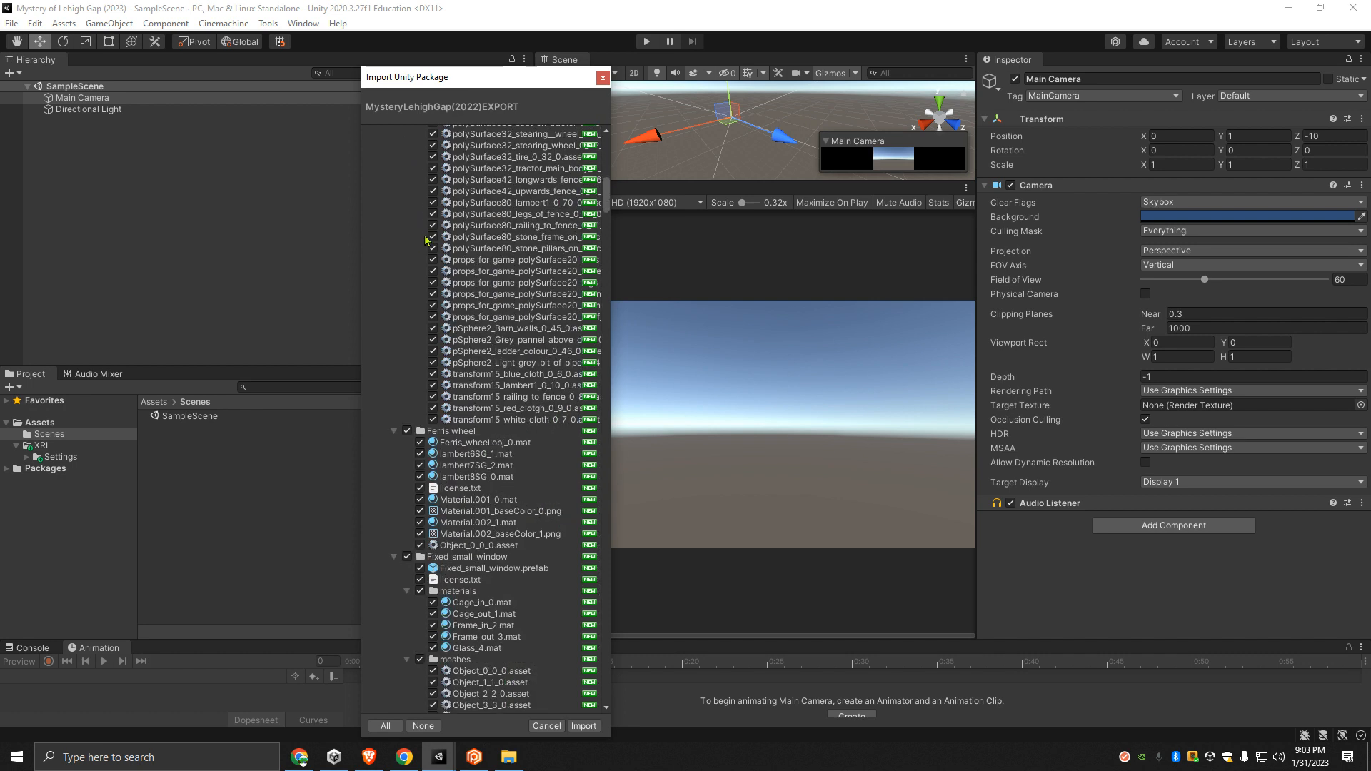
pyautogui.scroll(-6, 428, 260)
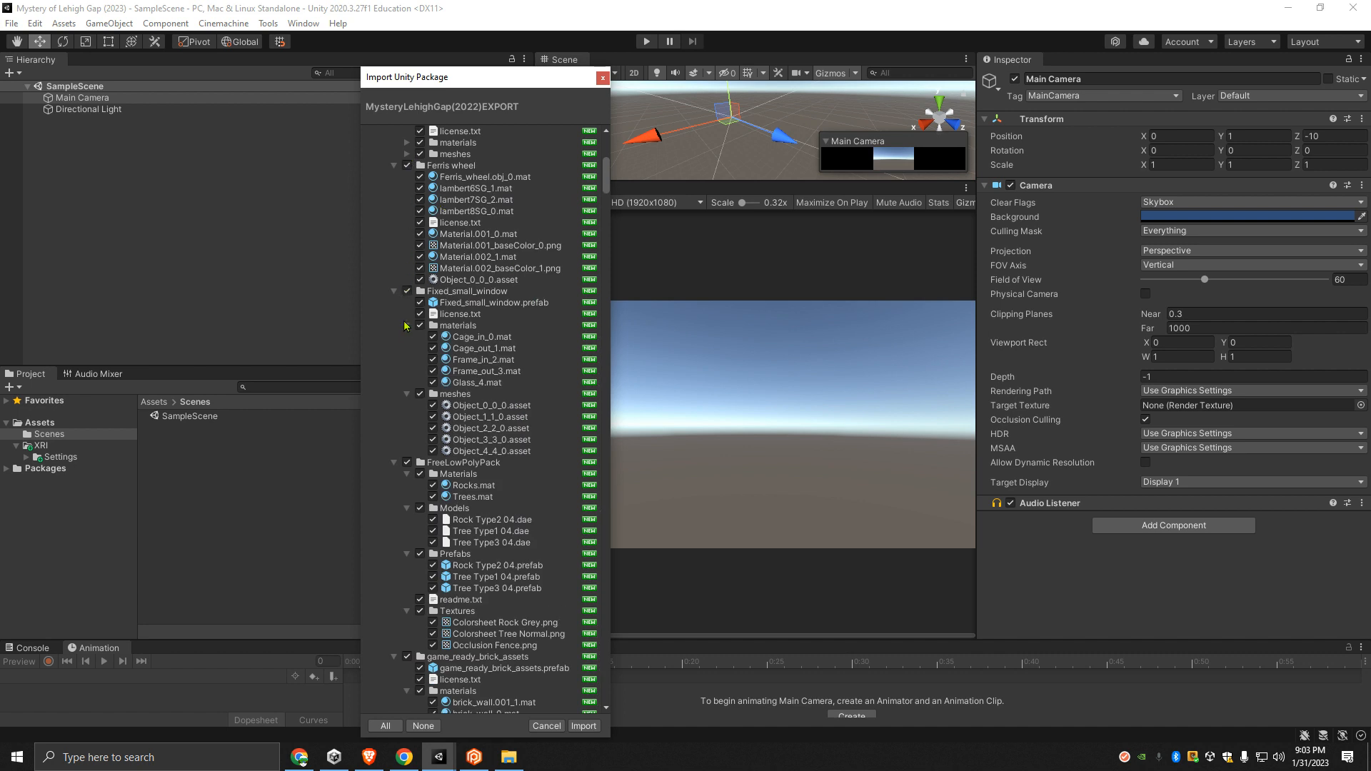
pyautogui.click(405, 328)
pyautogui.click(407, 337)
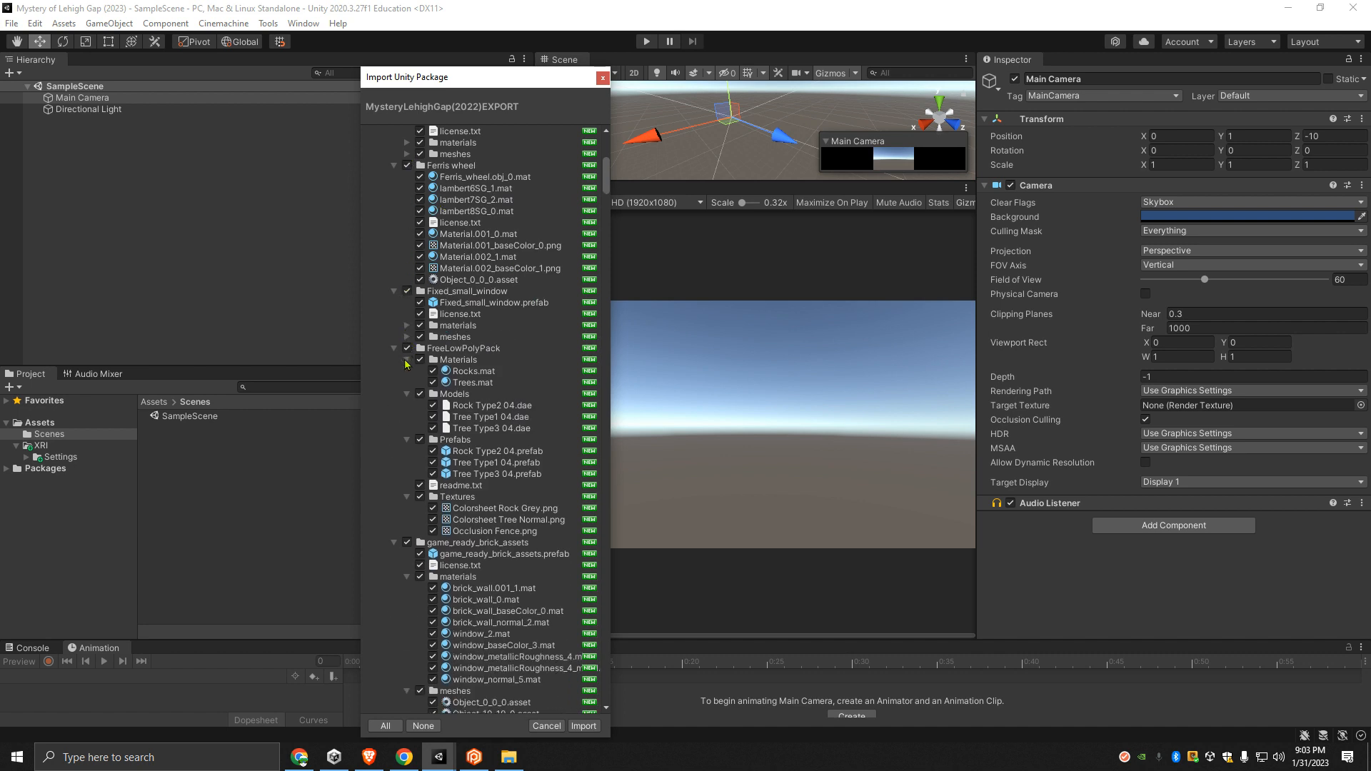
# - Collapse the Materials, Models, Prefabs and Textures subfolders of FreeLowPolyPack
pyautogui.click(407, 359)
pyautogui.click(407, 371)
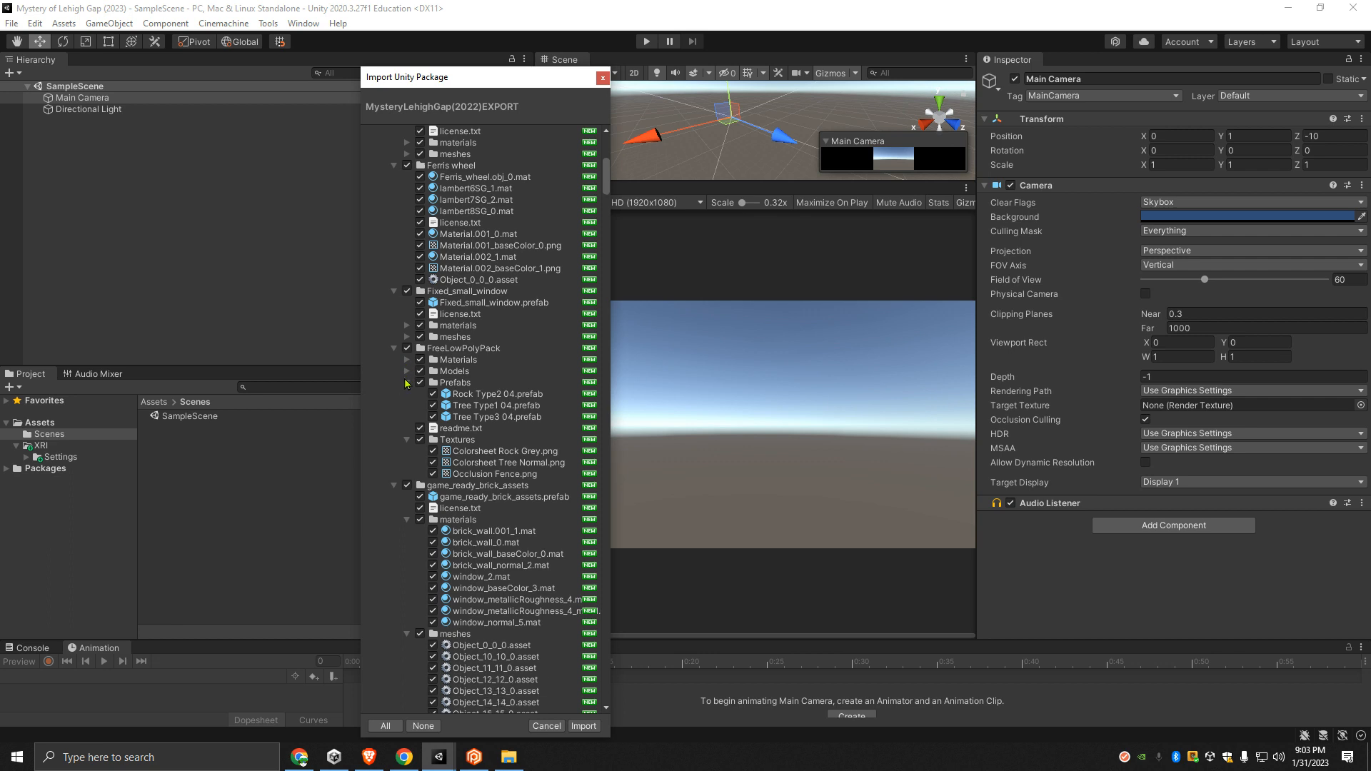
pyautogui.click(405, 383)
pyautogui.click(407, 404)
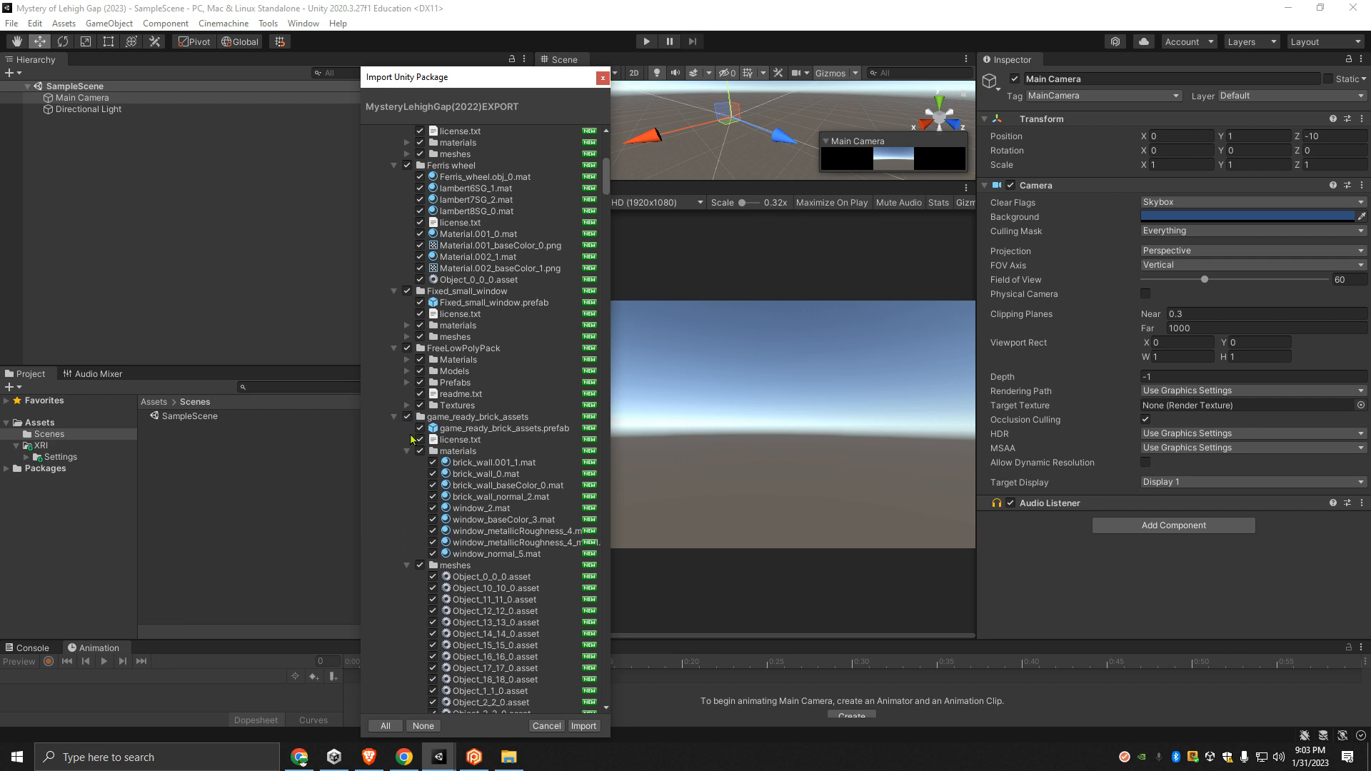
# - Collapse the materials, meshes and textures subfolders of game_ready_brick_assets
pyautogui.click(405, 451)
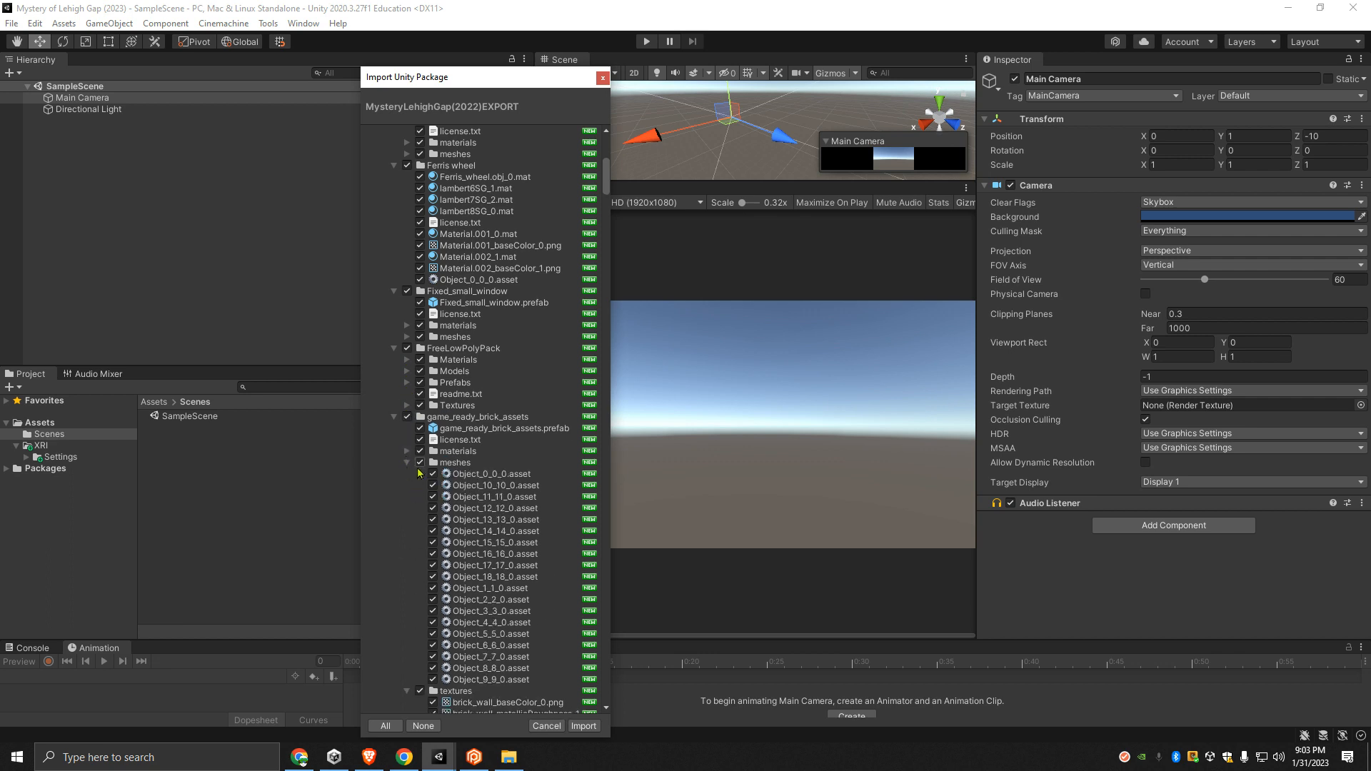
pyautogui.click(406, 462)
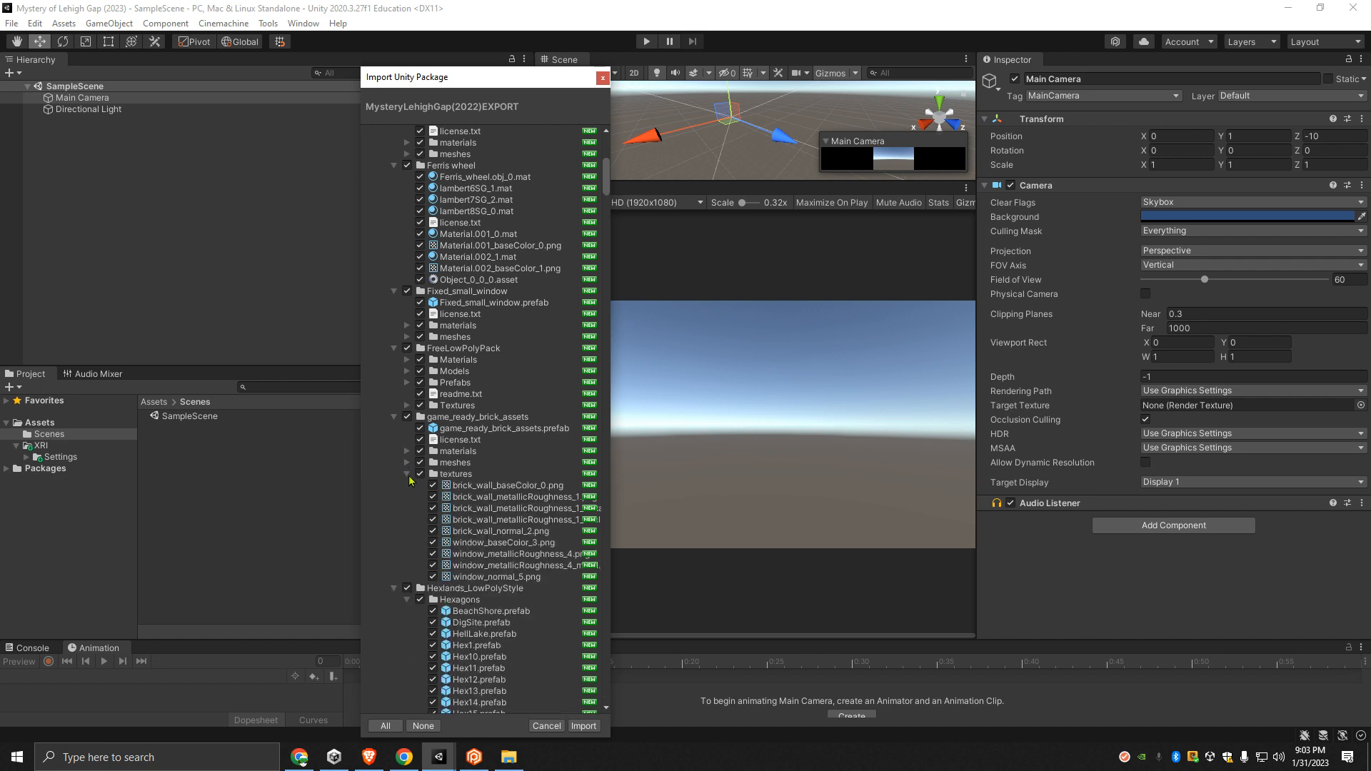
pyautogui.click(407, 474)
# - Collapse the Hexagons, Materials, Meshes and Prefabs subfolders of Hexlands_LowPolyStyle
pyautogui.scroll(-7, 433, 350)
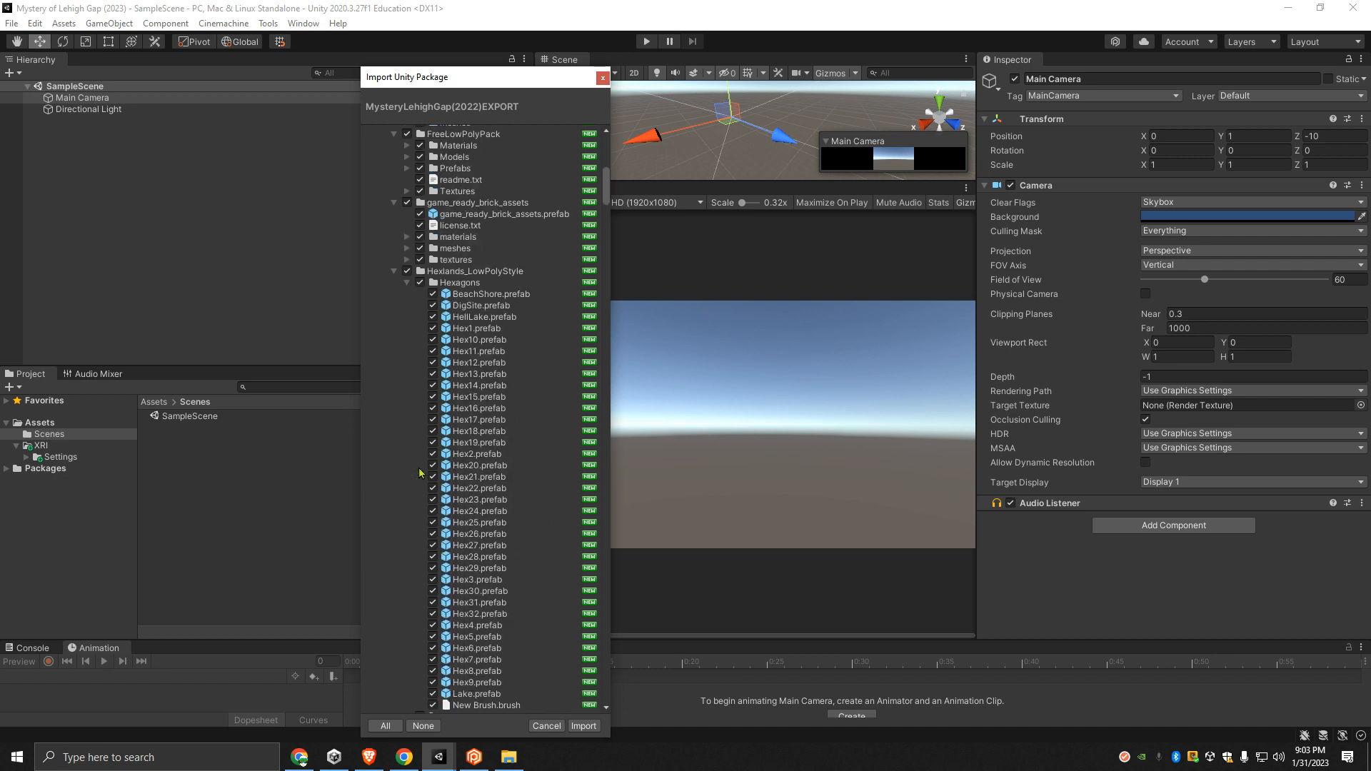
pyautogui.click(407, 197)
pyautogui.click(407, 209)
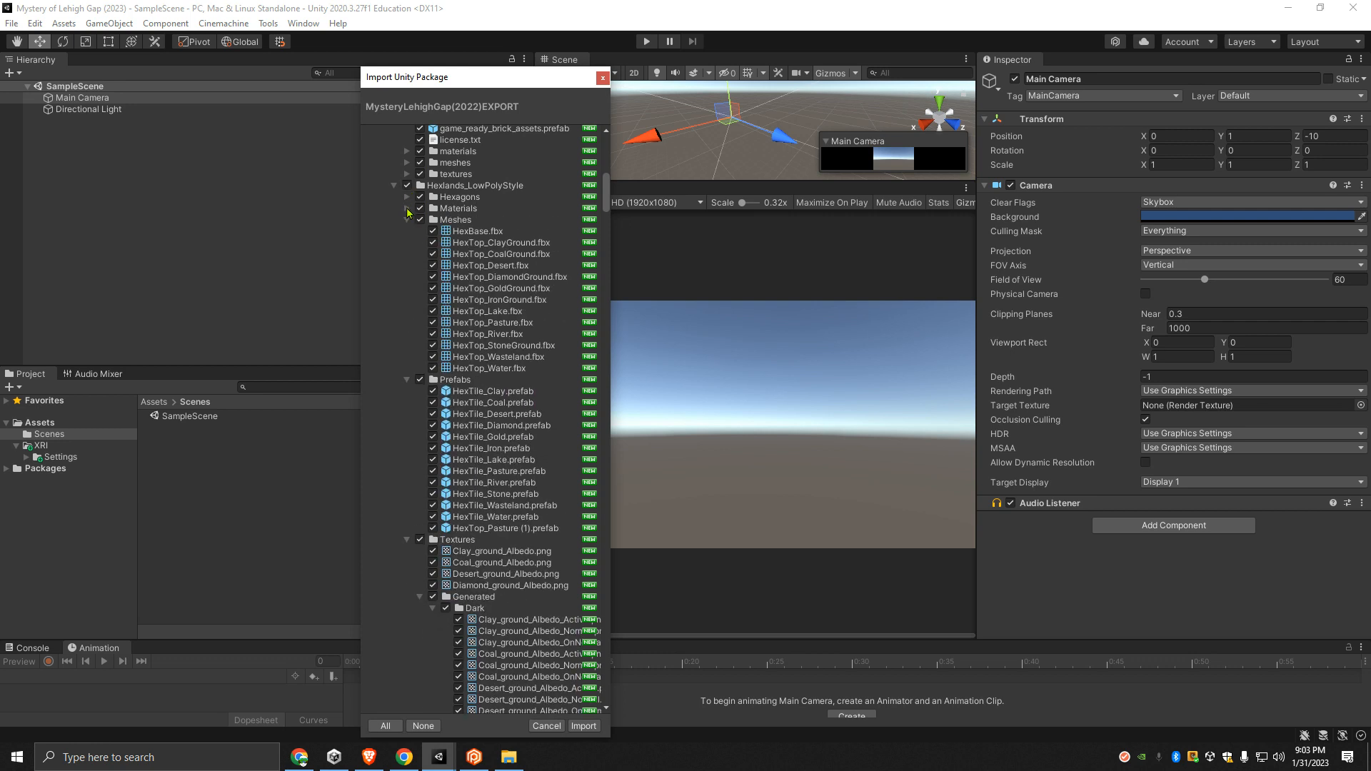
pyautogui.click(407, 220)
pyautogui.click(407, 232)
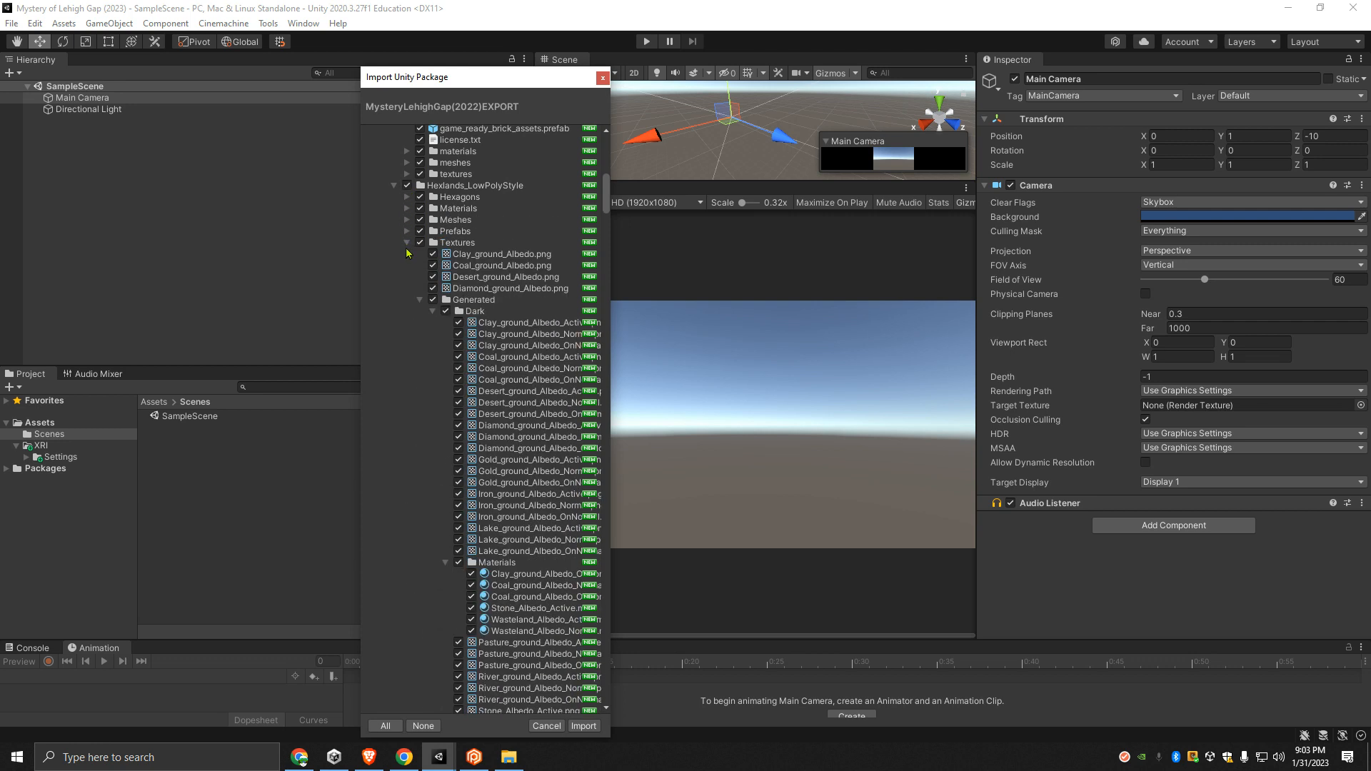
# - Collapse the whole game_ready_brick_assets, FreeLowPolyPack, Fixed_small_window and Ferris wheel folders under Third-party
pyautogui.scroll(3, 407, 241)
pyautogui.click(394, 246)
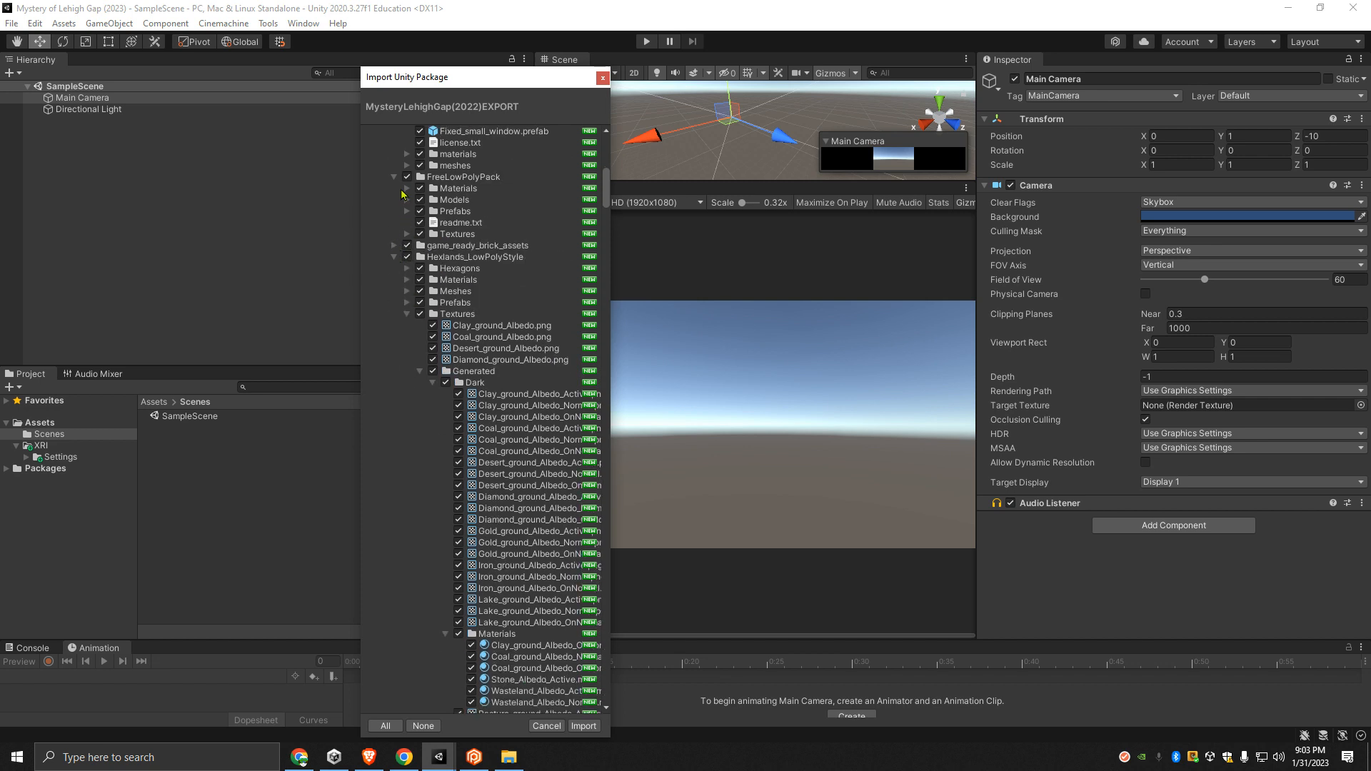
pyautogui.click(395, 178)
pyautogui.scroll(2, 395, 232)
pyautogui.click(394, 206)
pyautogui.scroll(2, 397, 245)
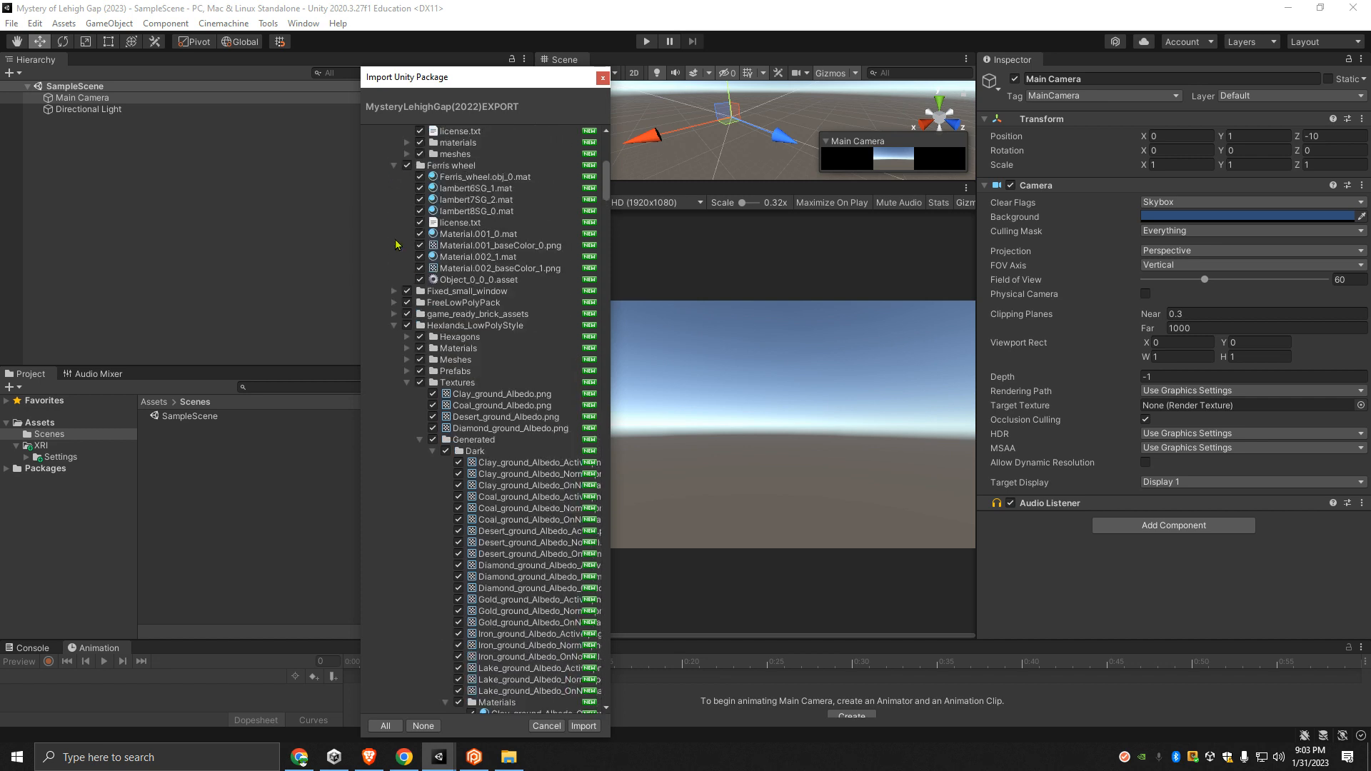
pyautogui.click(394, 165)
pyautogui.scroll(2, 391, 221)
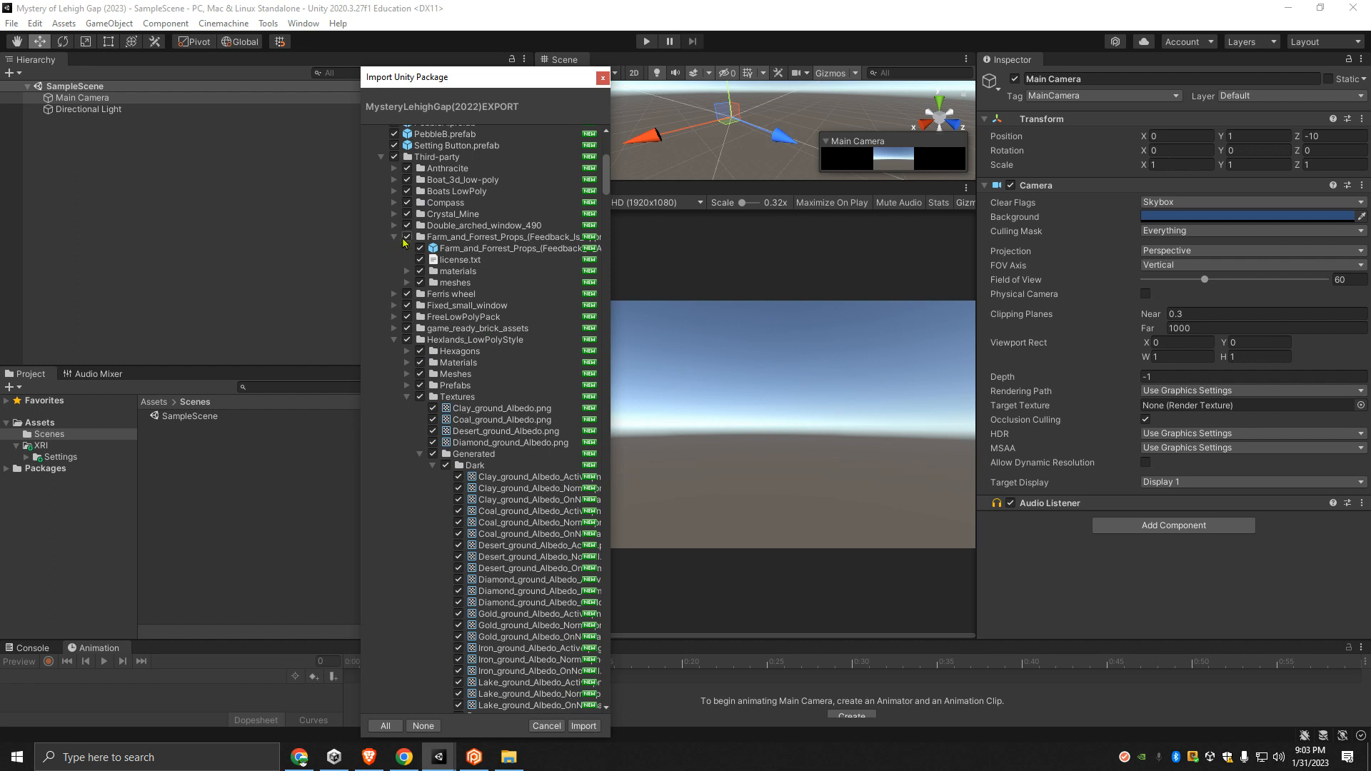
# - Collapse the Dark folder and its Materials subfolder within the generated textures of Hexlands_LowPolyStyle
pyautogui.scroll(-3, 437, 443)
pyautogui.click(446, 544)
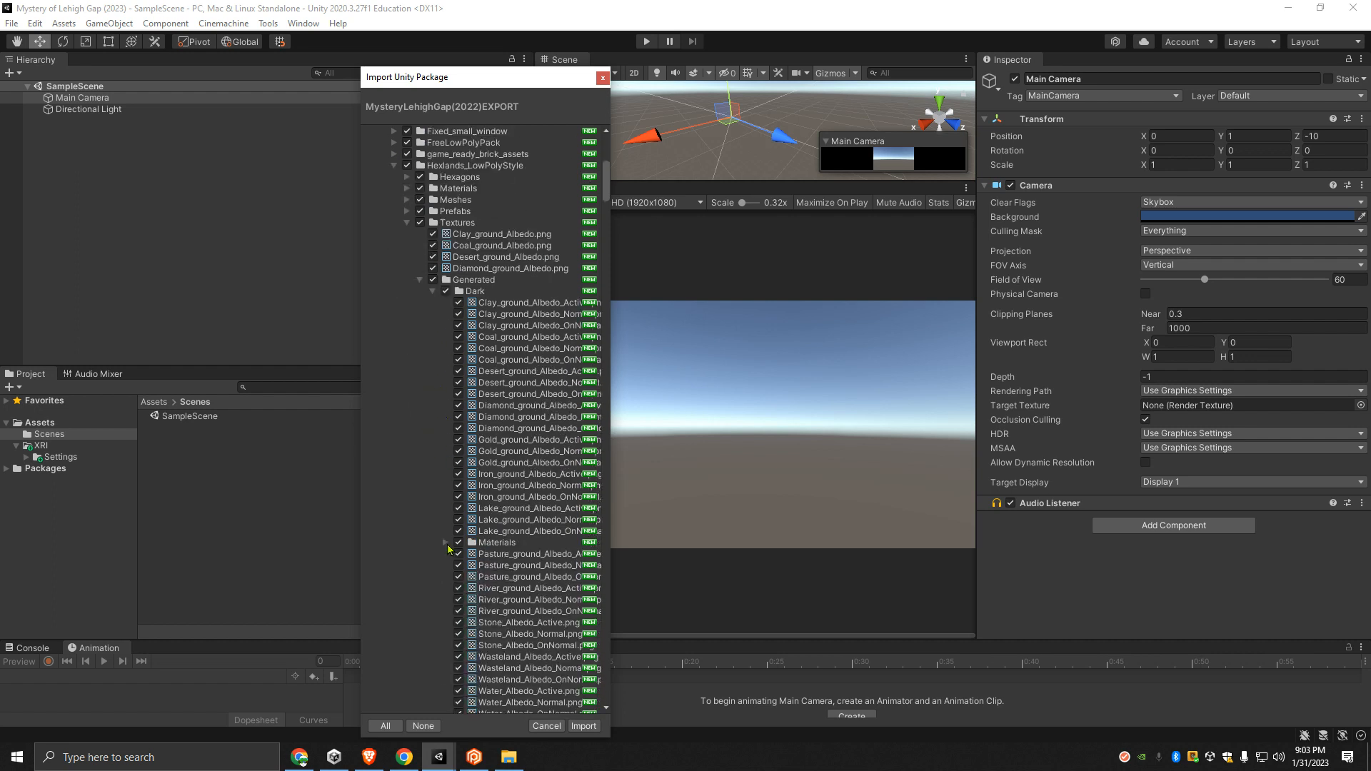
pyautogui.scroll(-5, 446, 357)
pyautogui.scroll(4, 452, 331)
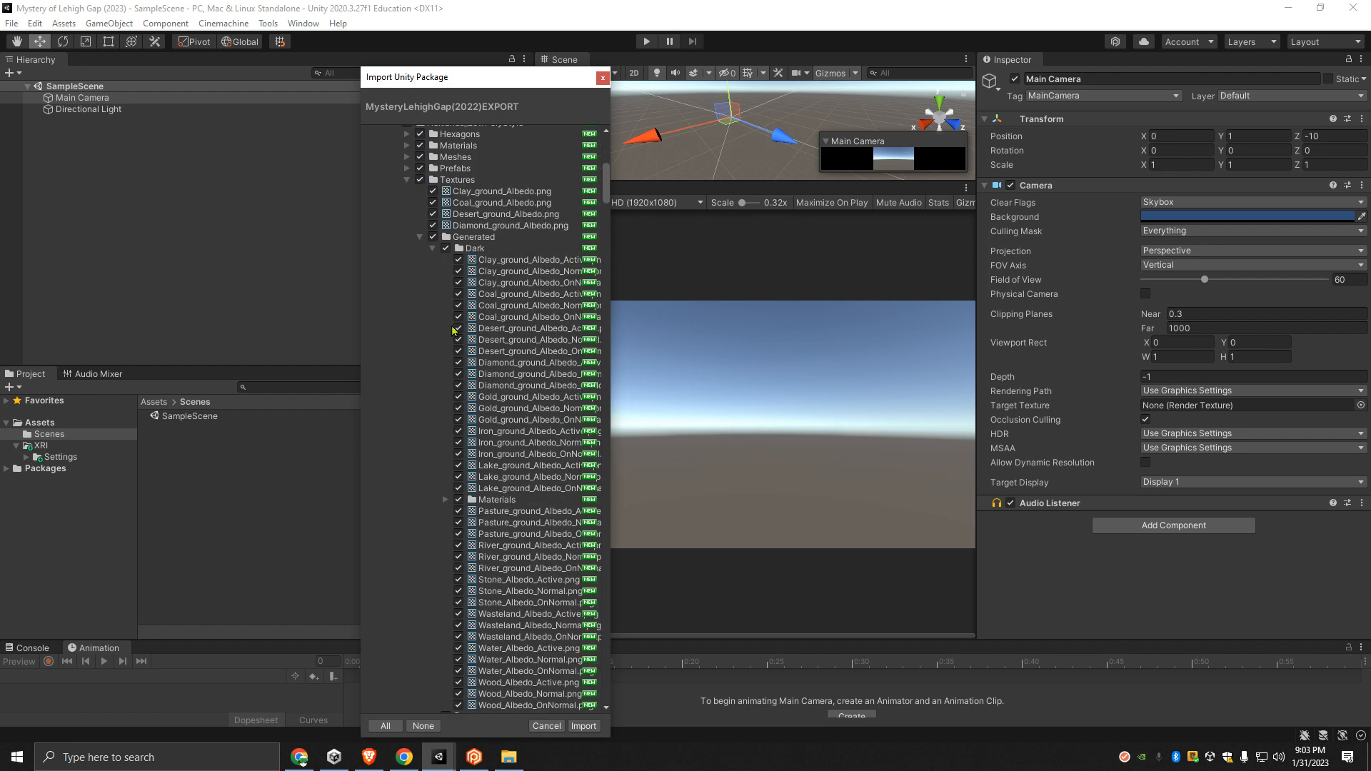
pyautogui.click(433, 248)
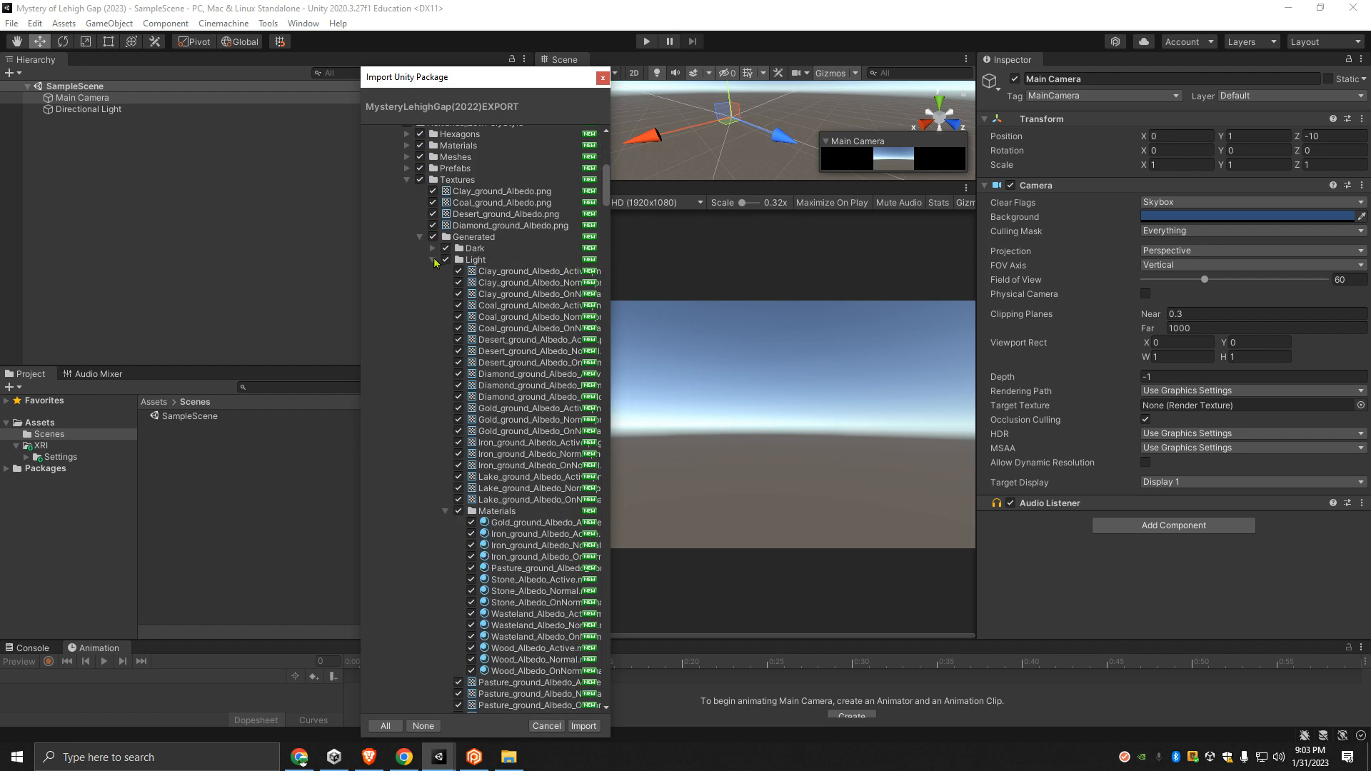
# - Collapse the generated Light folder with its Materials subfolder, and the whole Textures folder of Hexlands_LowPolyStyle
pyautogui.scroll(-2, 454, 475)
pyautogui.scroll(-1, 453, 471)
pyautogui.click(445, 384)
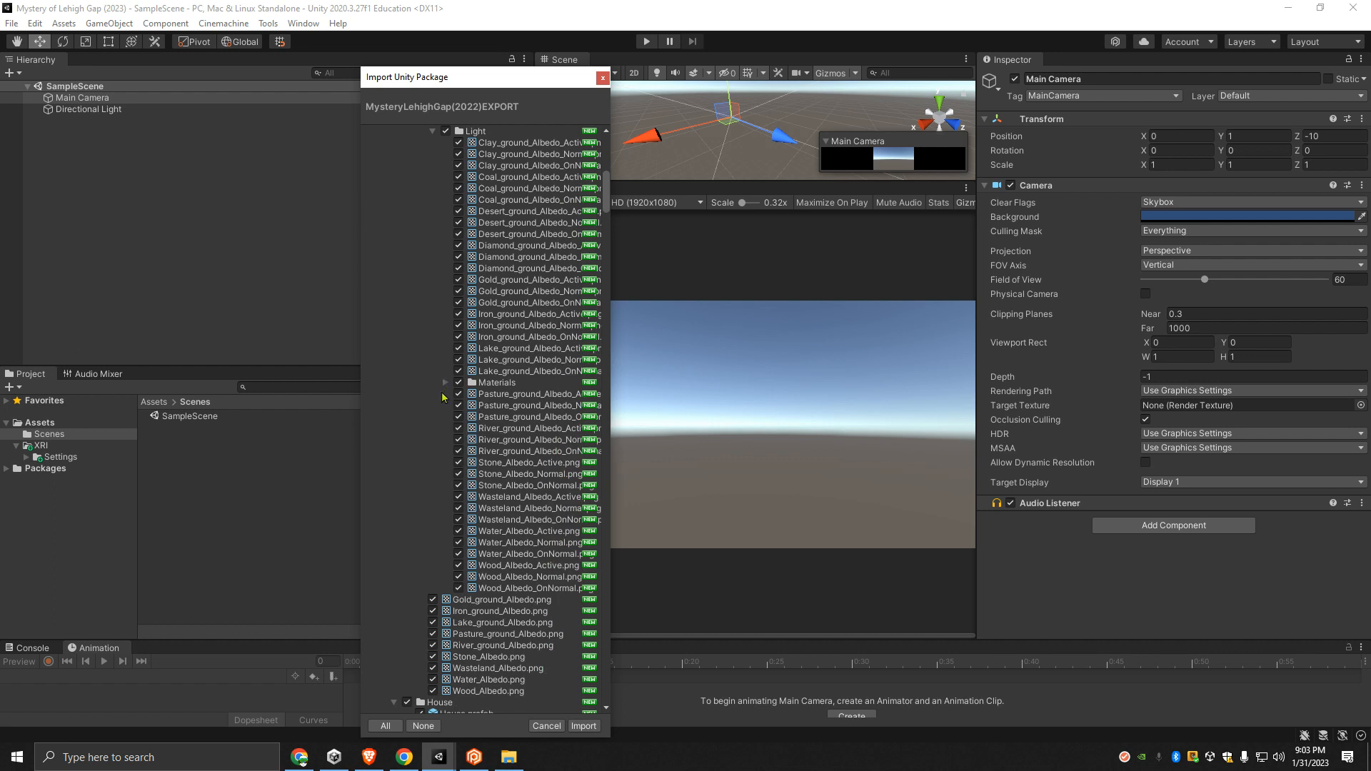
pyautogui.scroll(3, 449, 357)
pyautogui.click(433, 260)
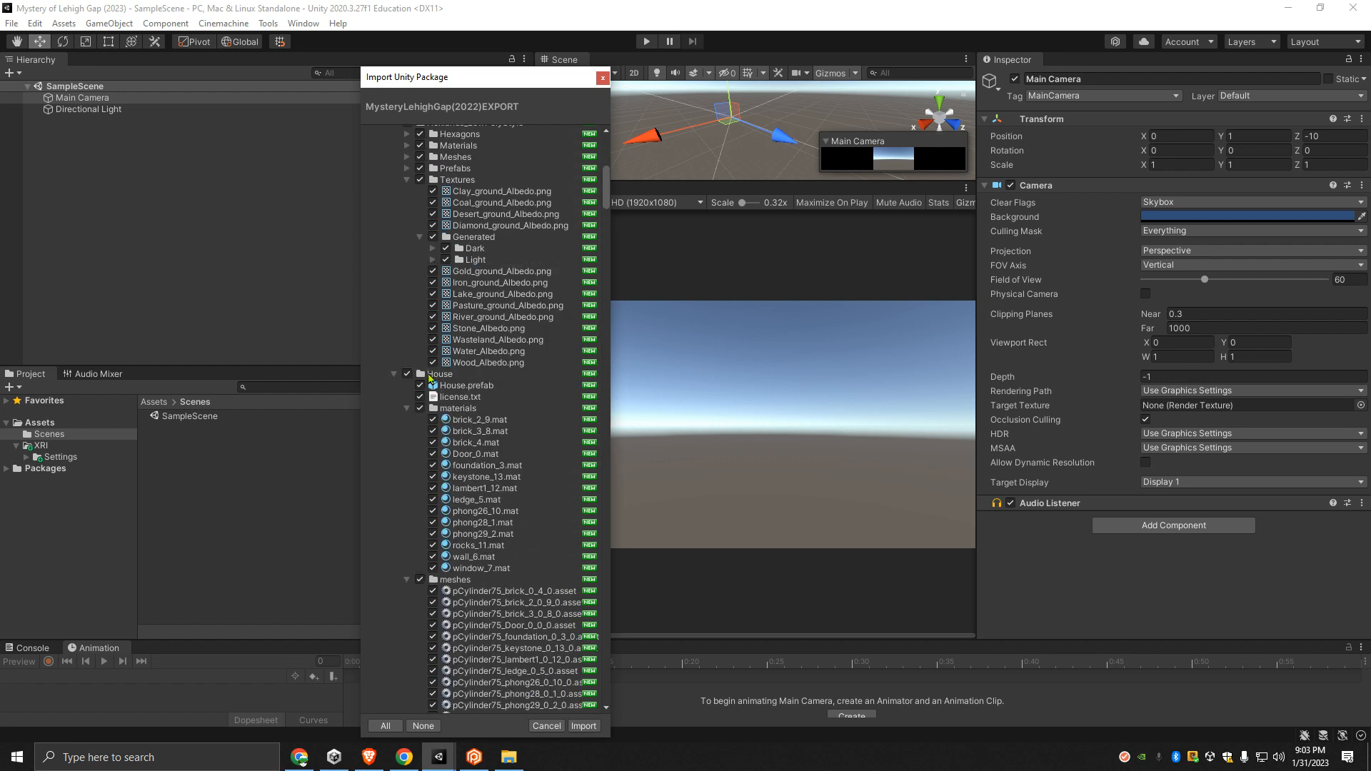
pyautogui.click(406, 180)
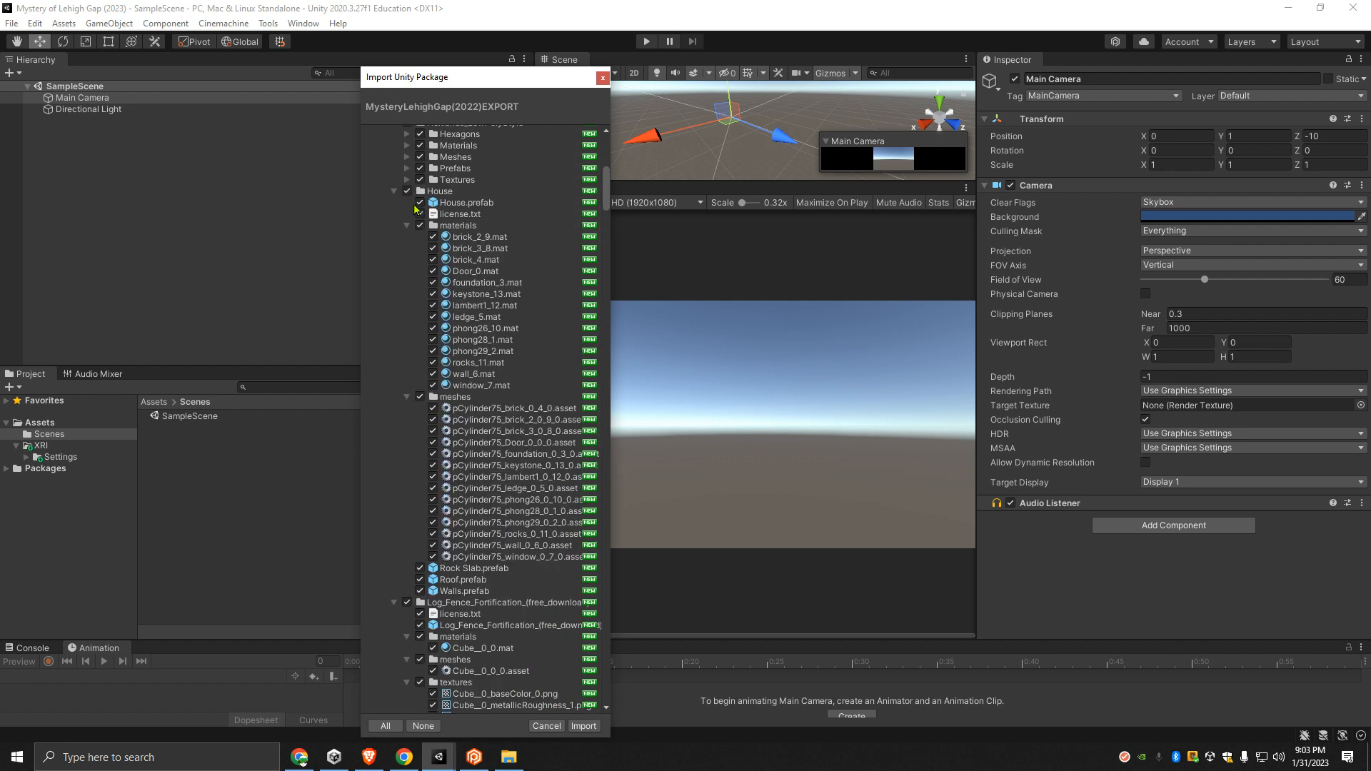
# - Collapse House's materials and meshes subfolders, plus the whole House and Hexlands_LowPolyStyle folders
pyautogui.click(407, 225)
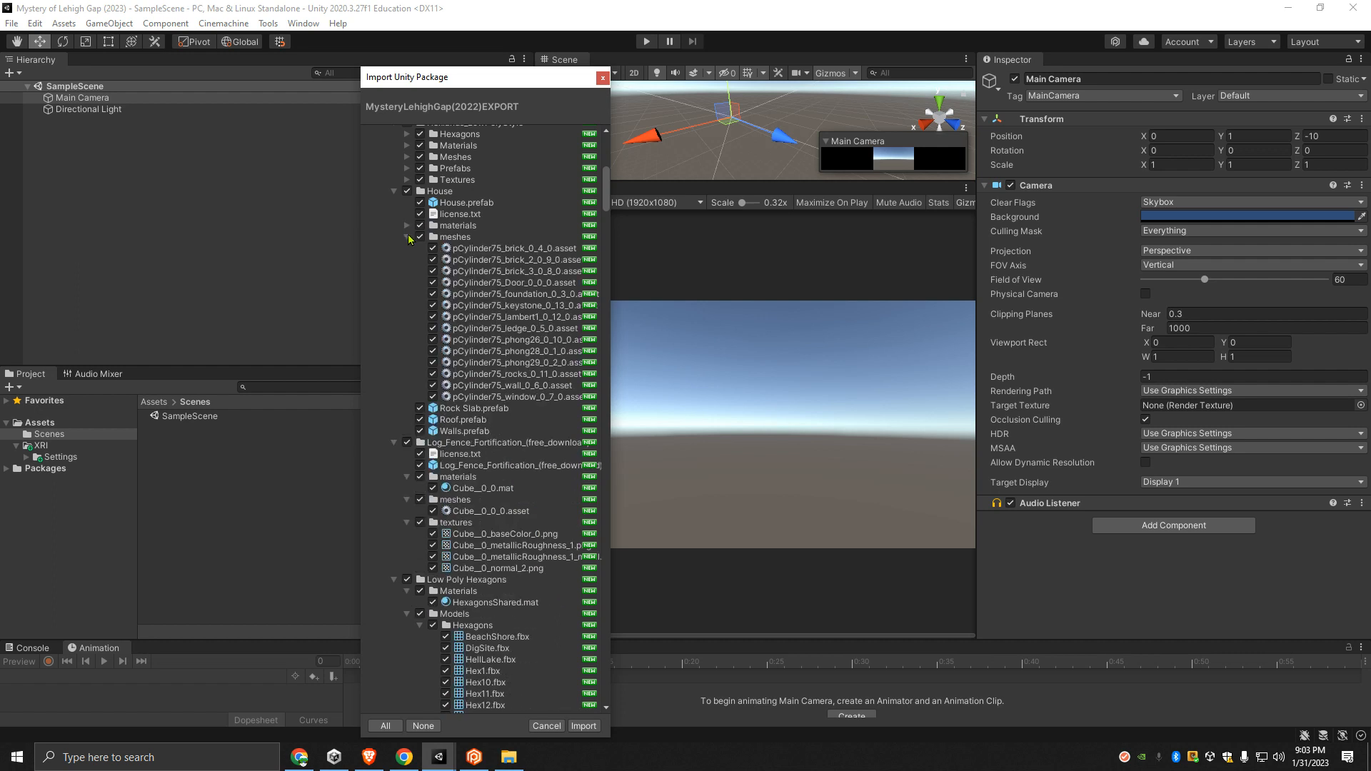
pyautogui.click(407, 237)
pyautogui.click(394, 191)
pyautogui.scroll(3, 397, 214)
pyautogui.click(393, 165)
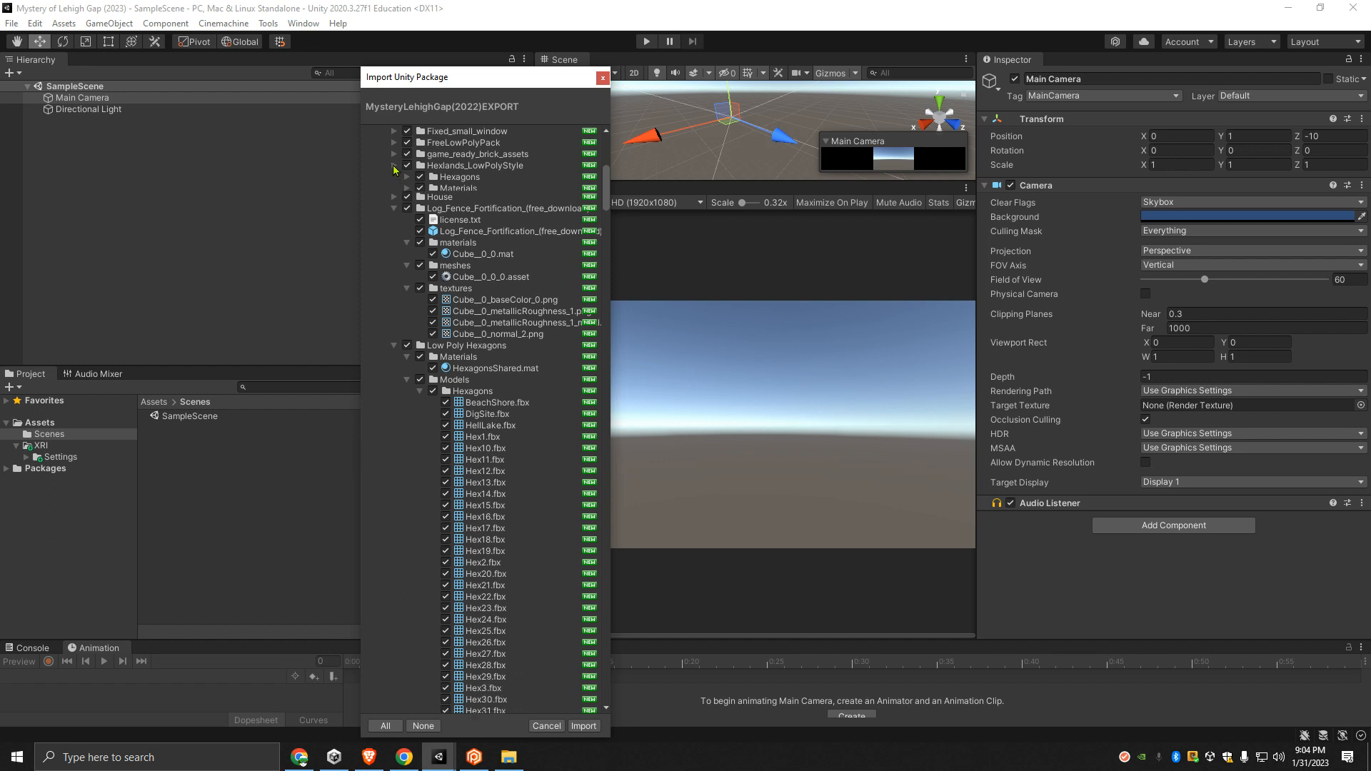
# - Collapse the Log_Fence_Fortification folder together with its materials, meshes and textures subfolders
pyautogui.click(406, 225)
pyautogui.click(407, 235)
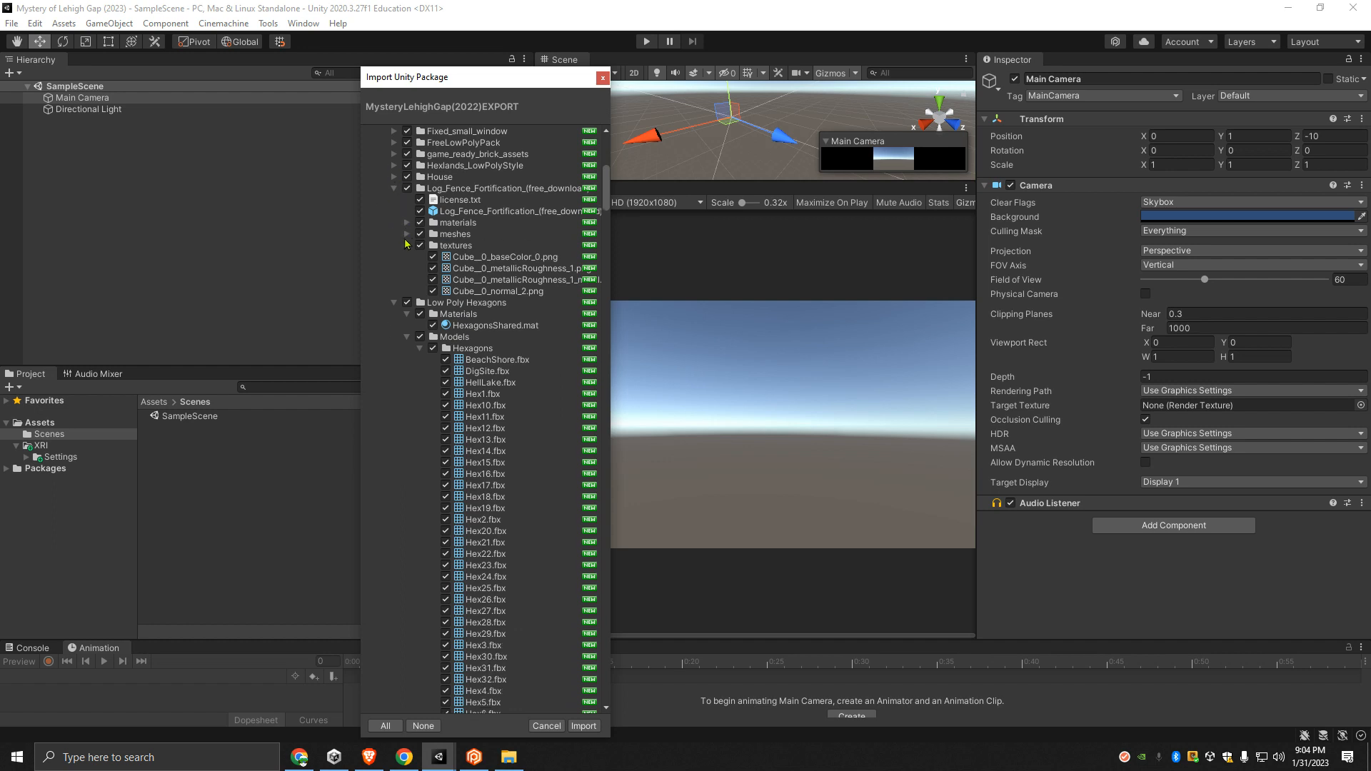
pyautogui.click(407, 247)
pyautogui.click(394, 191)
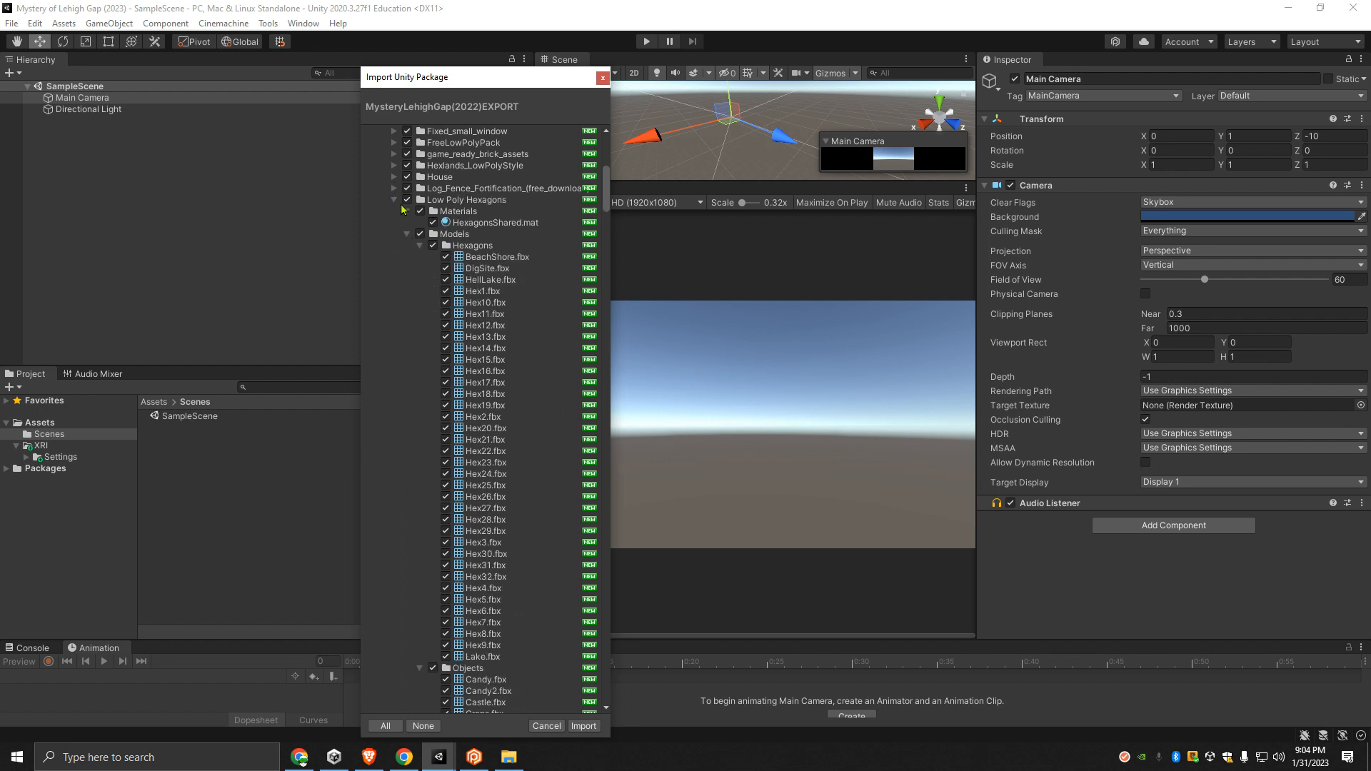
# - Collapse the Materials folder, both model subfolders and both prefab subfolders within Low Poly Hexagons
pyautogui.click(407, 212)
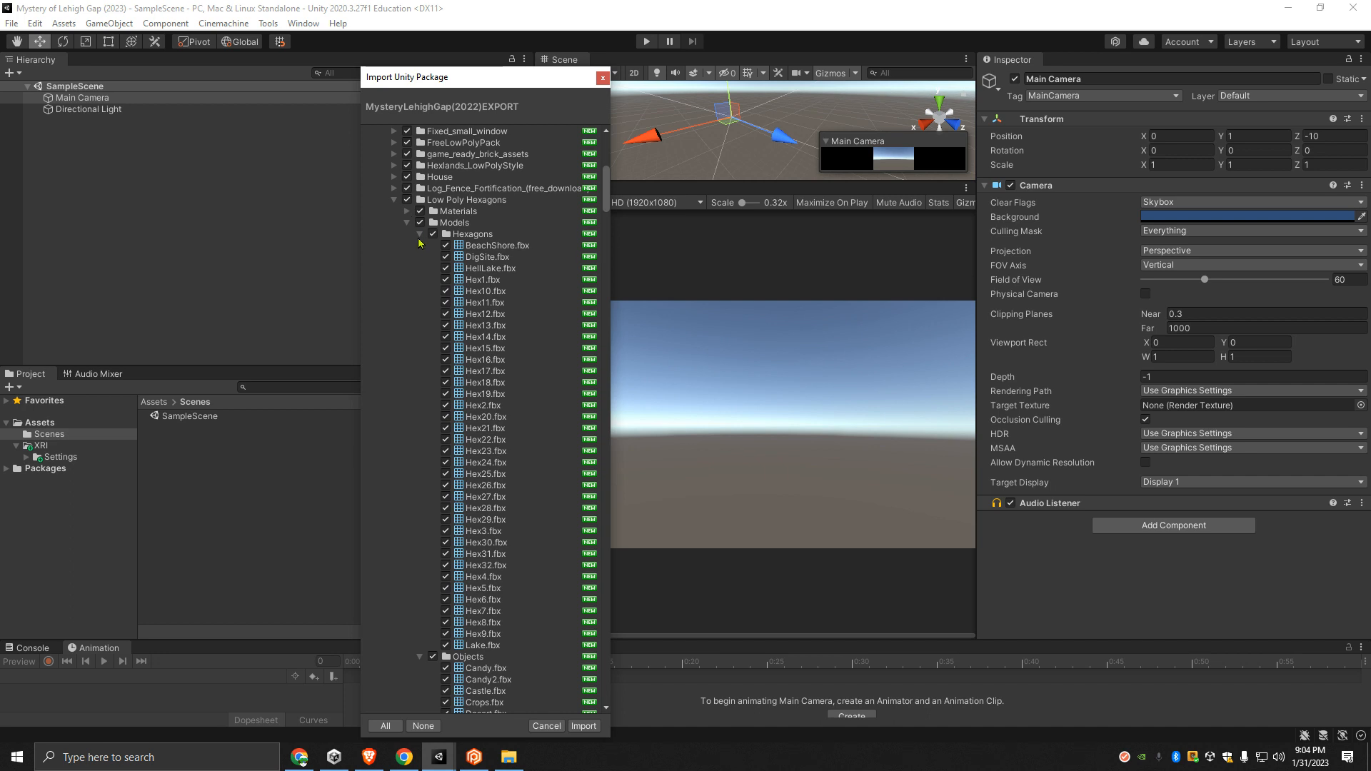
pyautogui.click(420, 235)
pyautogui.click(421, 246)
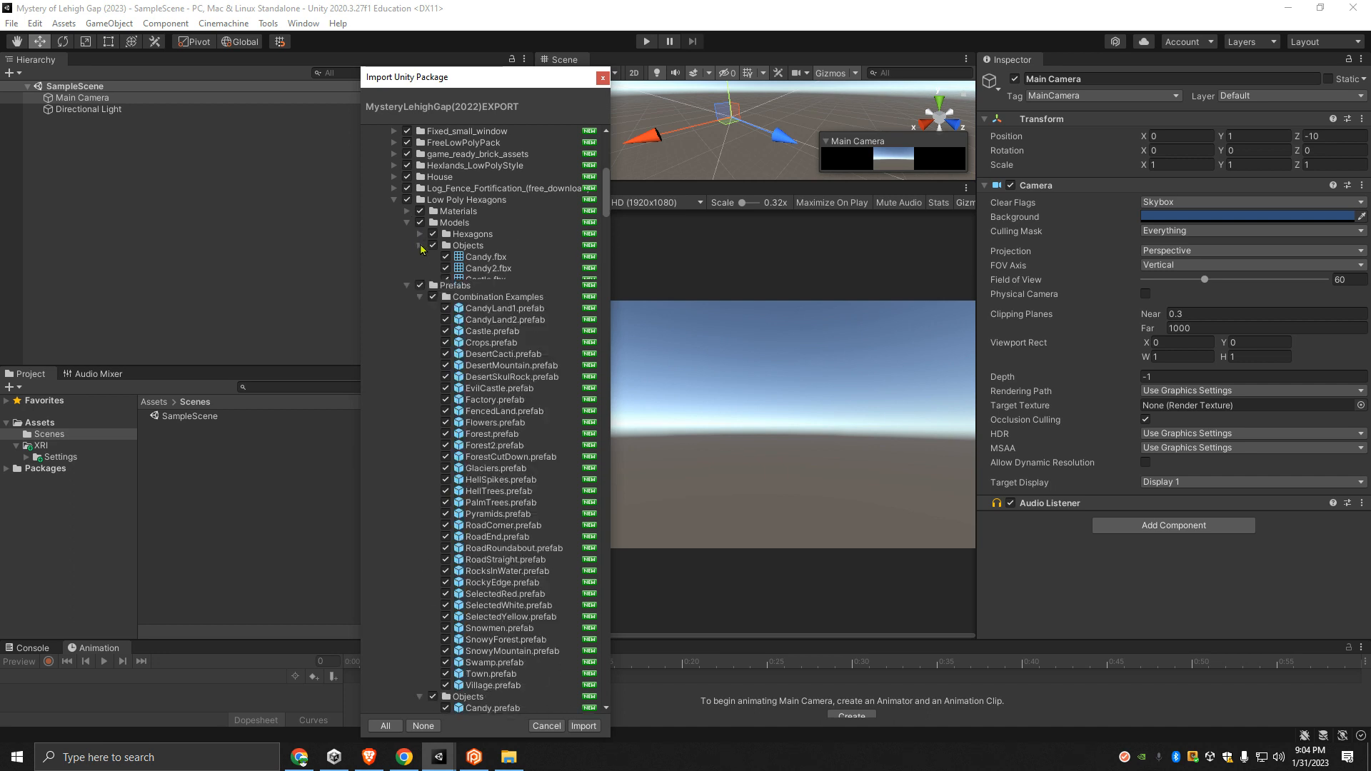
pyautogui.click(420, 269)
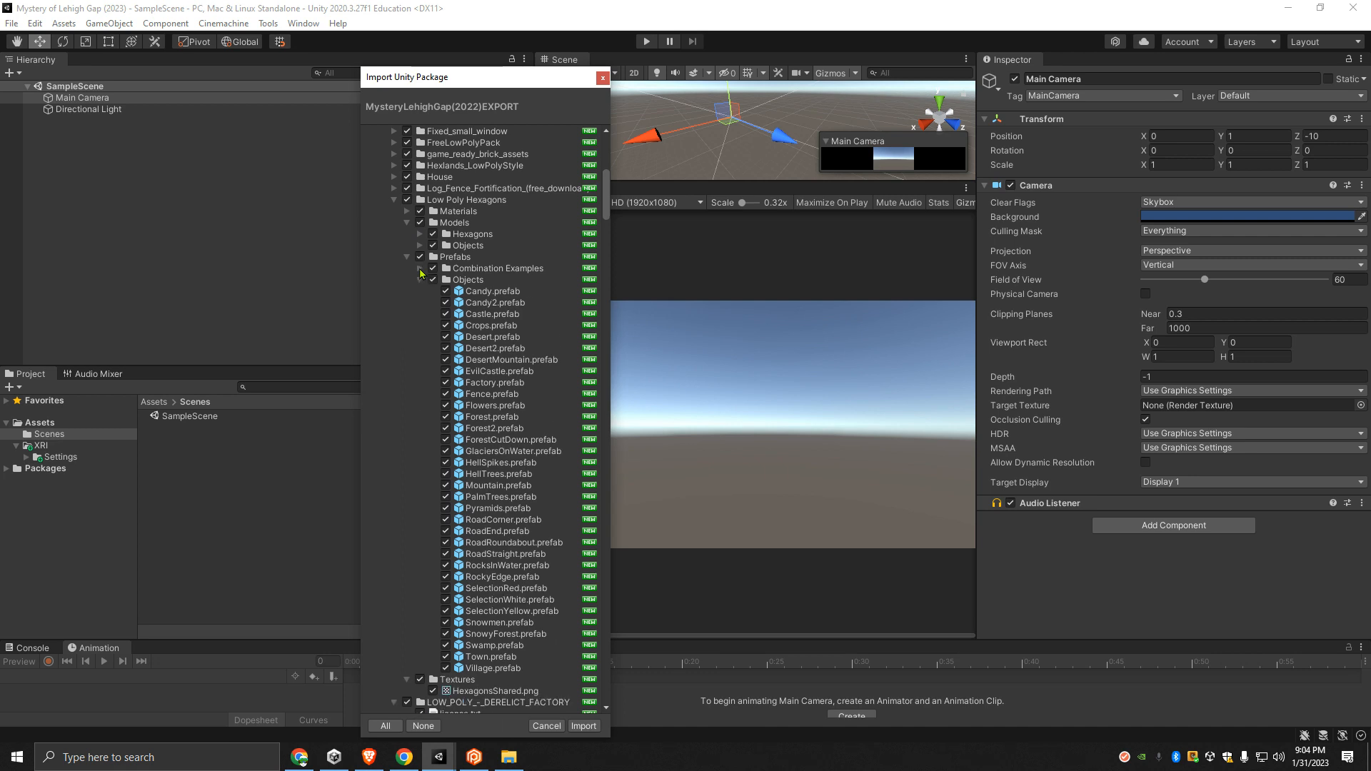
pyautogui.click(420, 281)
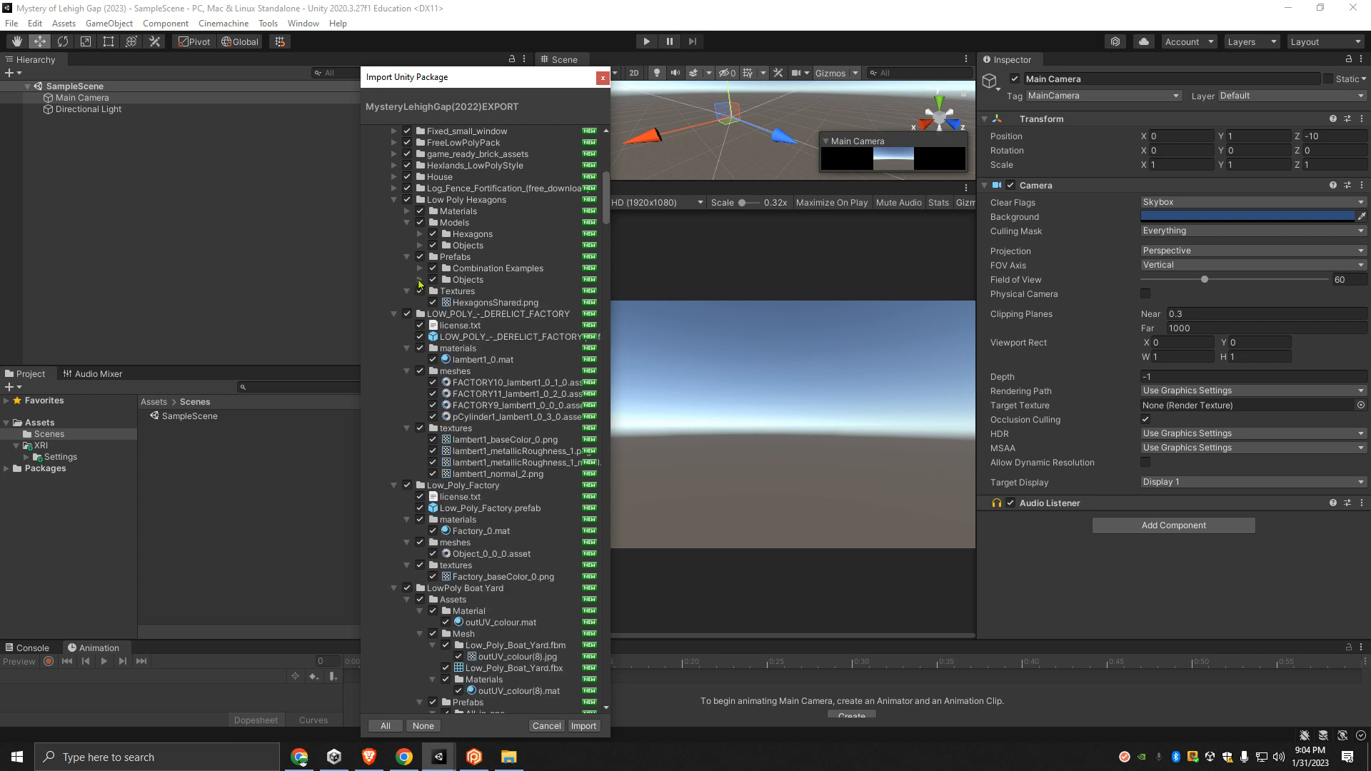
# - Collapse the Prefabs and Models folders of Low Poly Hexagons, plus the whole Low Poly Hexagons folder
pyautogui.click(407, 257)
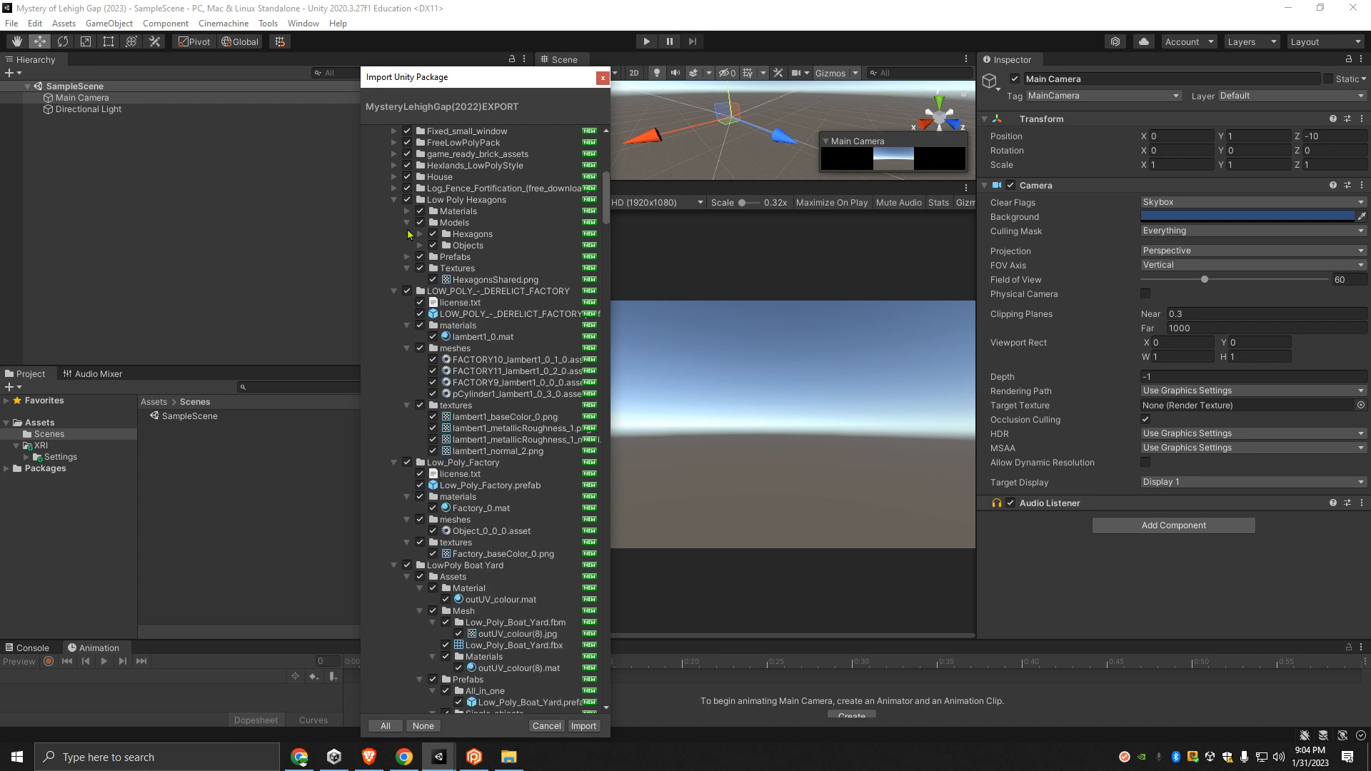
pyautogui.click(406, 223)
pyautogui.click(393, 199)
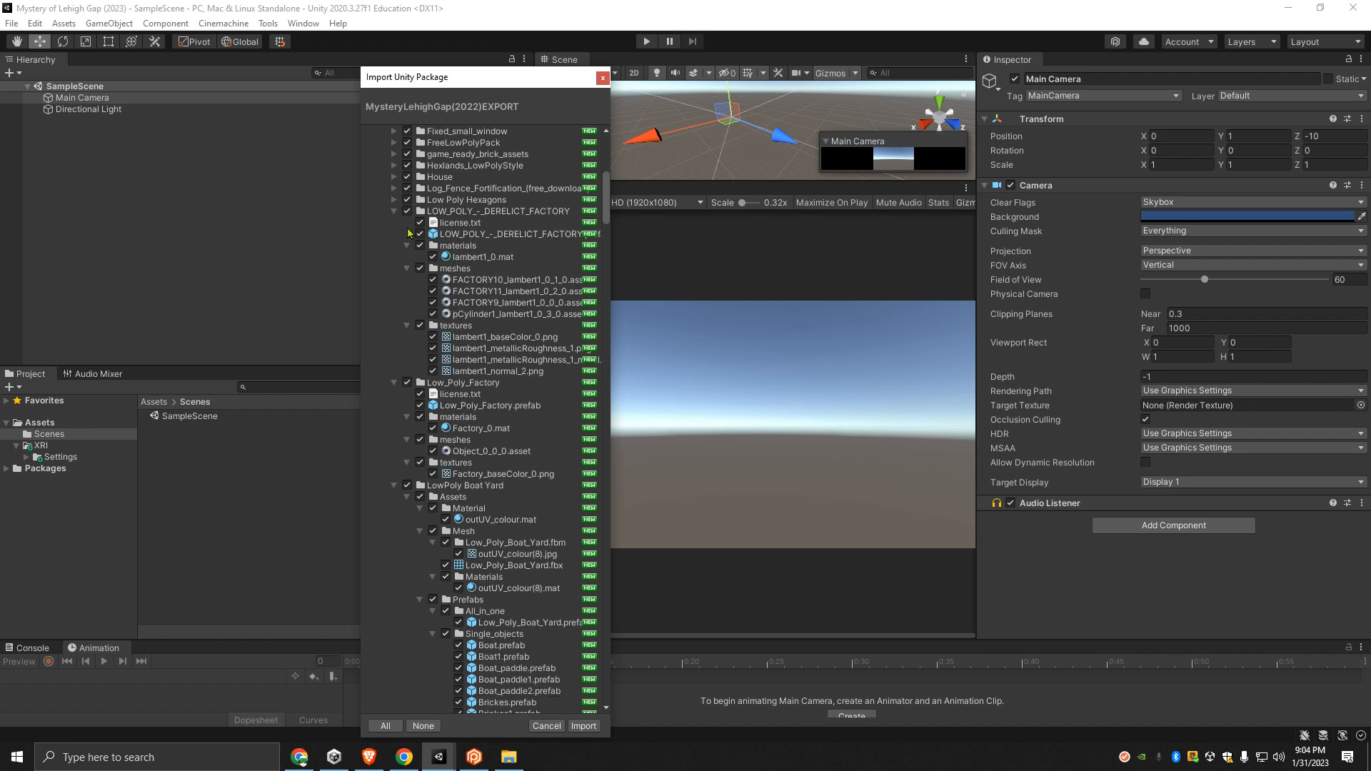
# - Collapse the LOW_POLY_-_DERELICT_FACTORY and Low_Poly_Factory folders together with their materials, meshes and textures subfolders
pyautogui.click(407, 246)
pyautogui.click(407, 257)
pyautogui.click(407, 268)
pyautogui.click(407, 314)
pyautogui.click(407, 326)
pyautogui.click(407, 337)
pyautogui.click(393, 280)
pyautogui.click(394, 211)
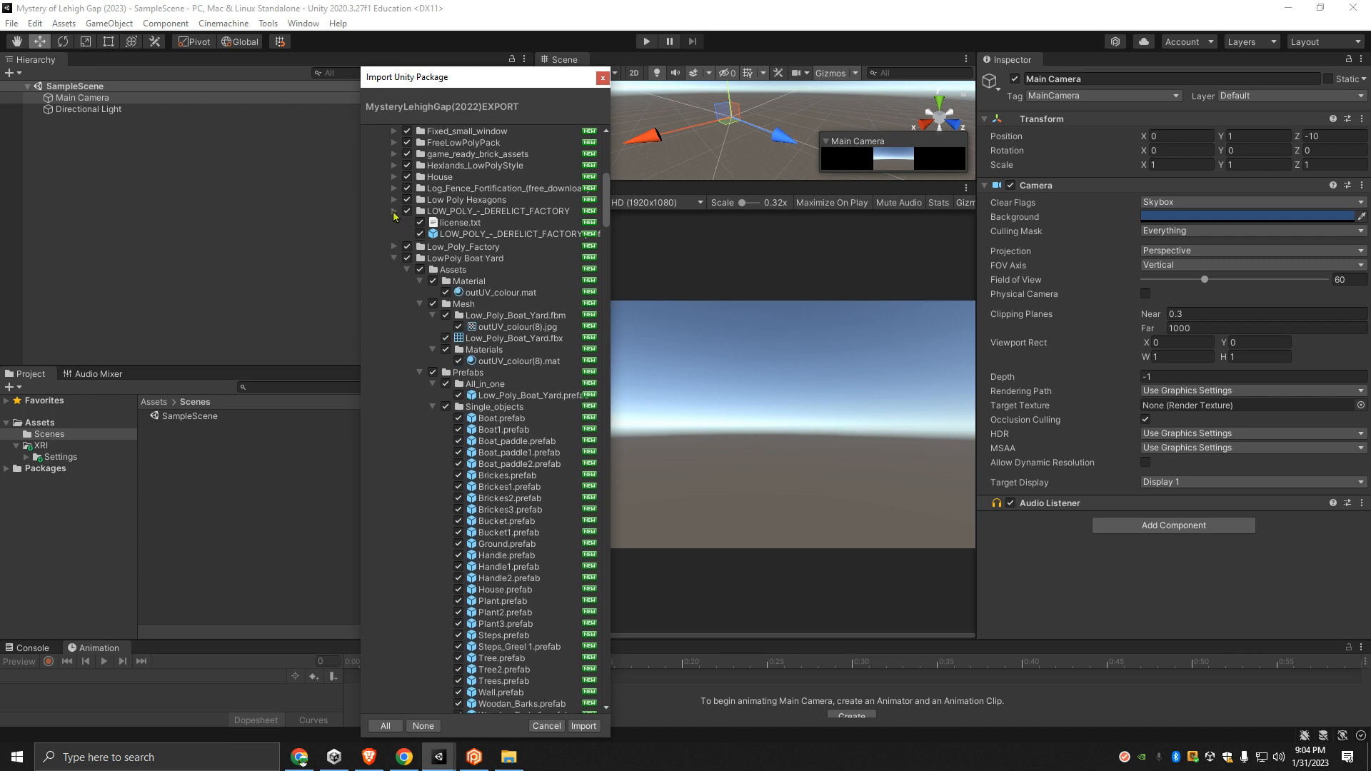
# - Collapse Material, Mesh, Prefabs and Texture in LowPoly Boat Yard's Assets folder, including the All_in_one and Single_objects prefab subfolders
pyautogui.click(420, 257)
pyautogui.click(419, 268)
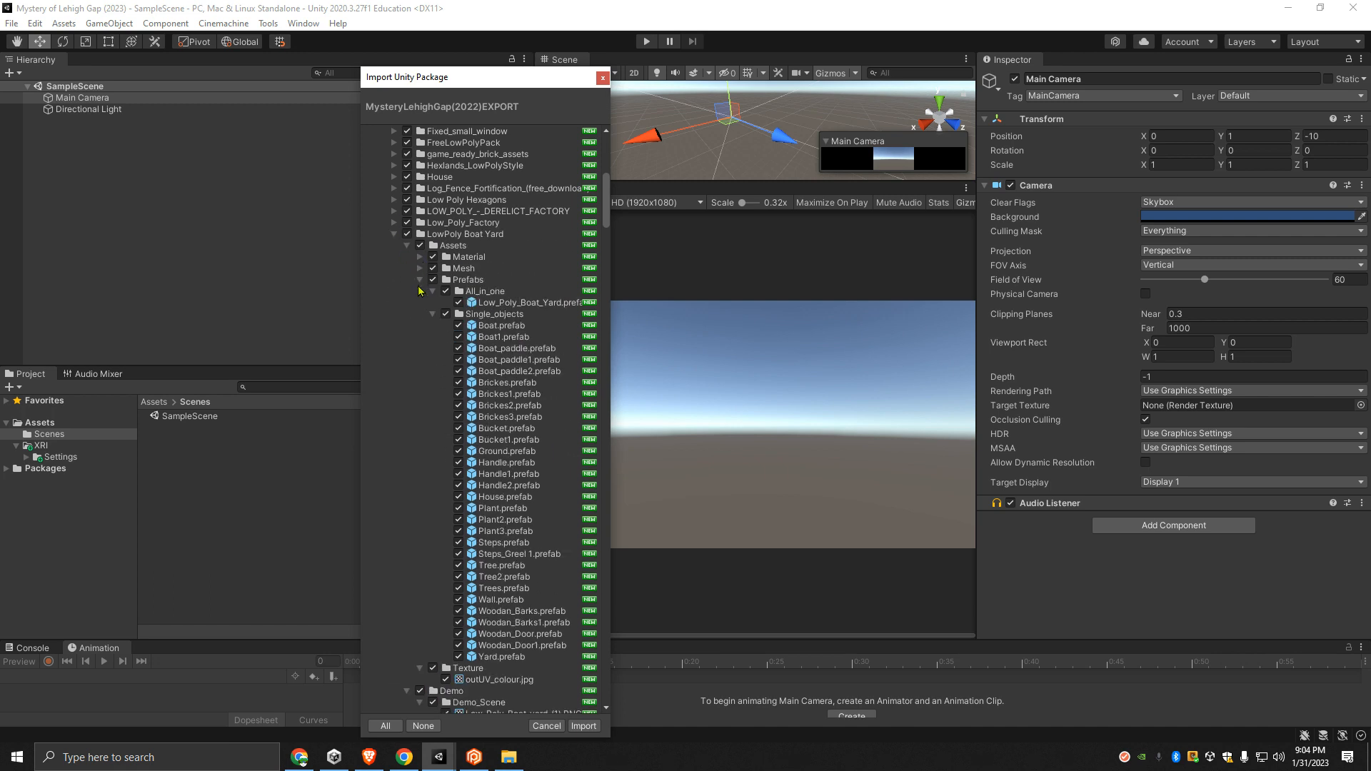
pyautogui.click(433, 292)
pyautogui.click(433, 302)
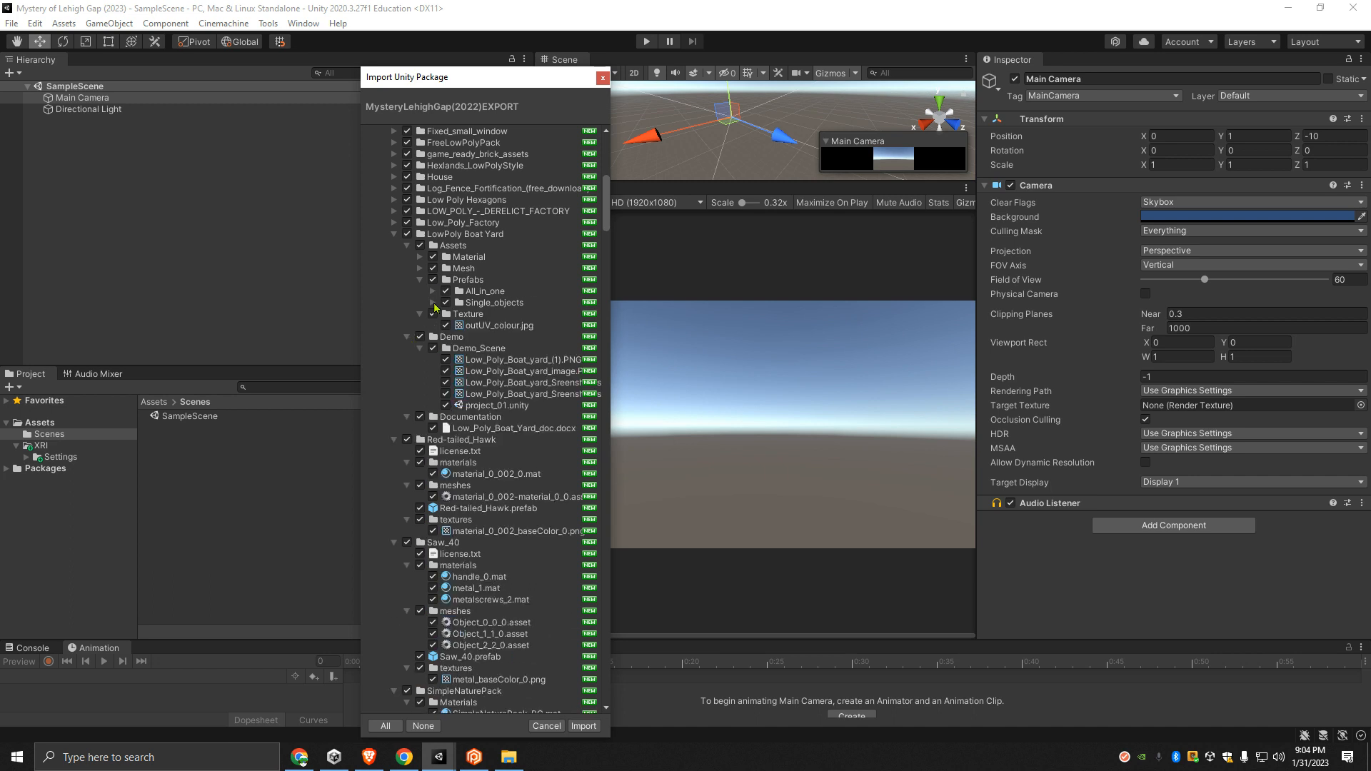
pyautogui.click(419, 314)
pyautogui.click(420, 280)
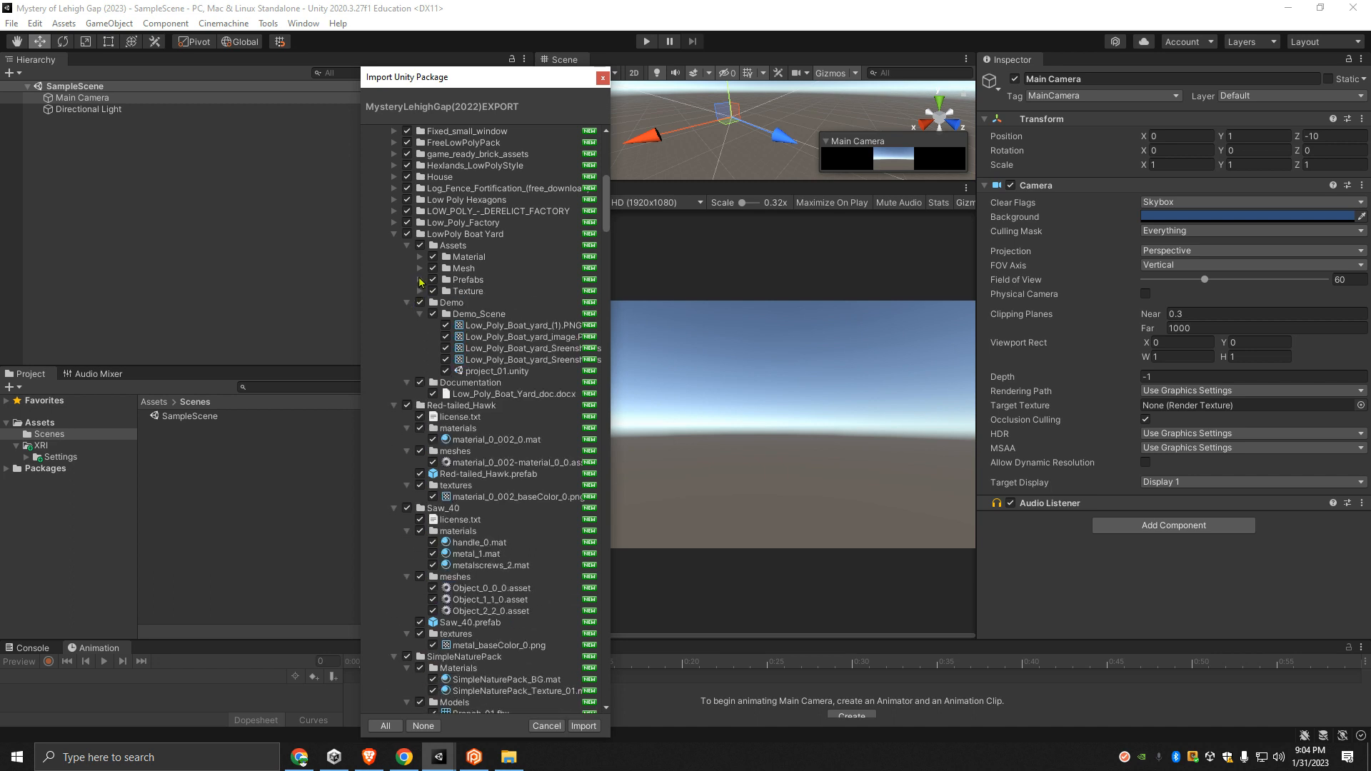
# - Collapse LowPoly Boat Yard's Assets, Demo and Documentation folders with the Demo_Scene subfolder, plus the whole LowPoly Boat Yard folder
pyautogui.click(407, 246)
pyautogui.click(420, 268)
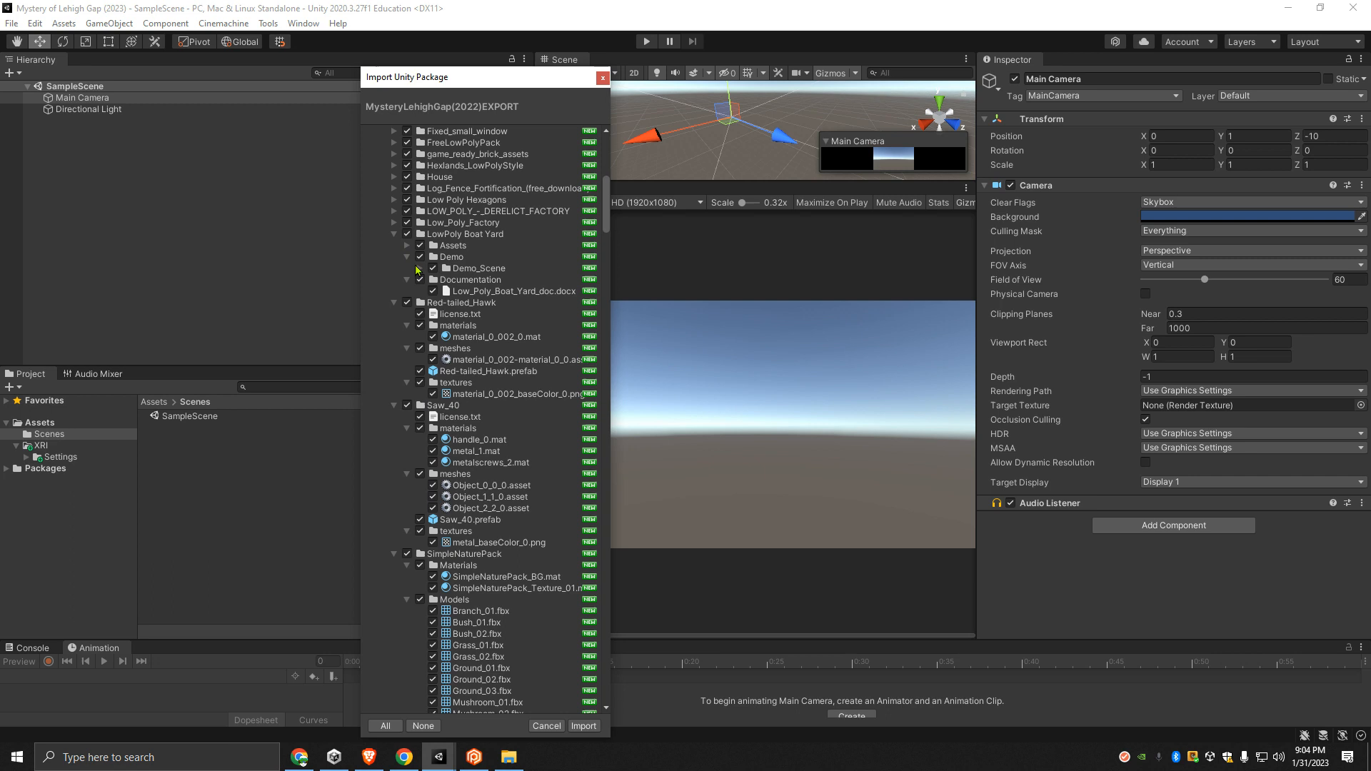
pyautogui.click(407, 257)
pyautogui.click(407, 270)
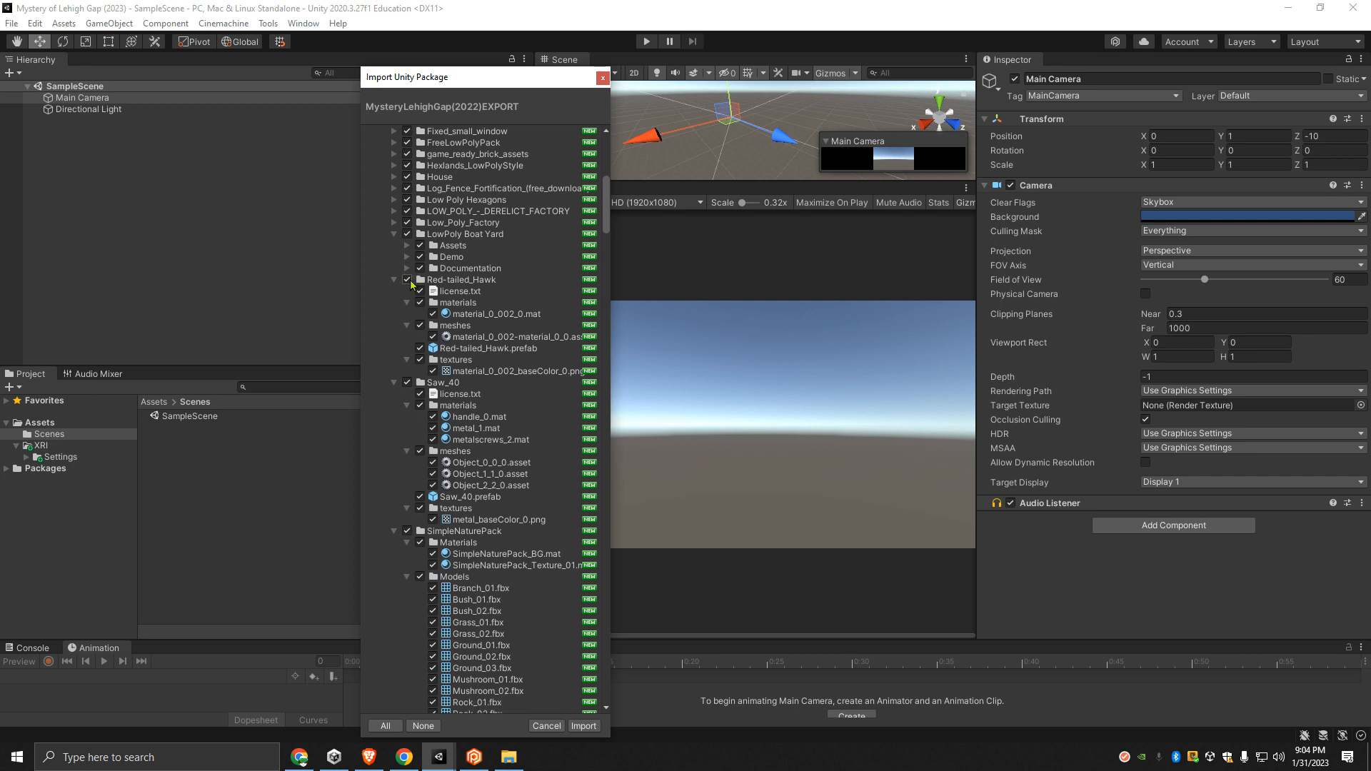
pyautogui.click(394, 235)
# - Collapse the Red-tailed_Hawk folder together with its materials, meshes and textures subfolders
pyautogui.click(407, 268)
pyautogui.click(407, 280)
pyautogui.click(407, 303)
pyautogui.click(394, 245)
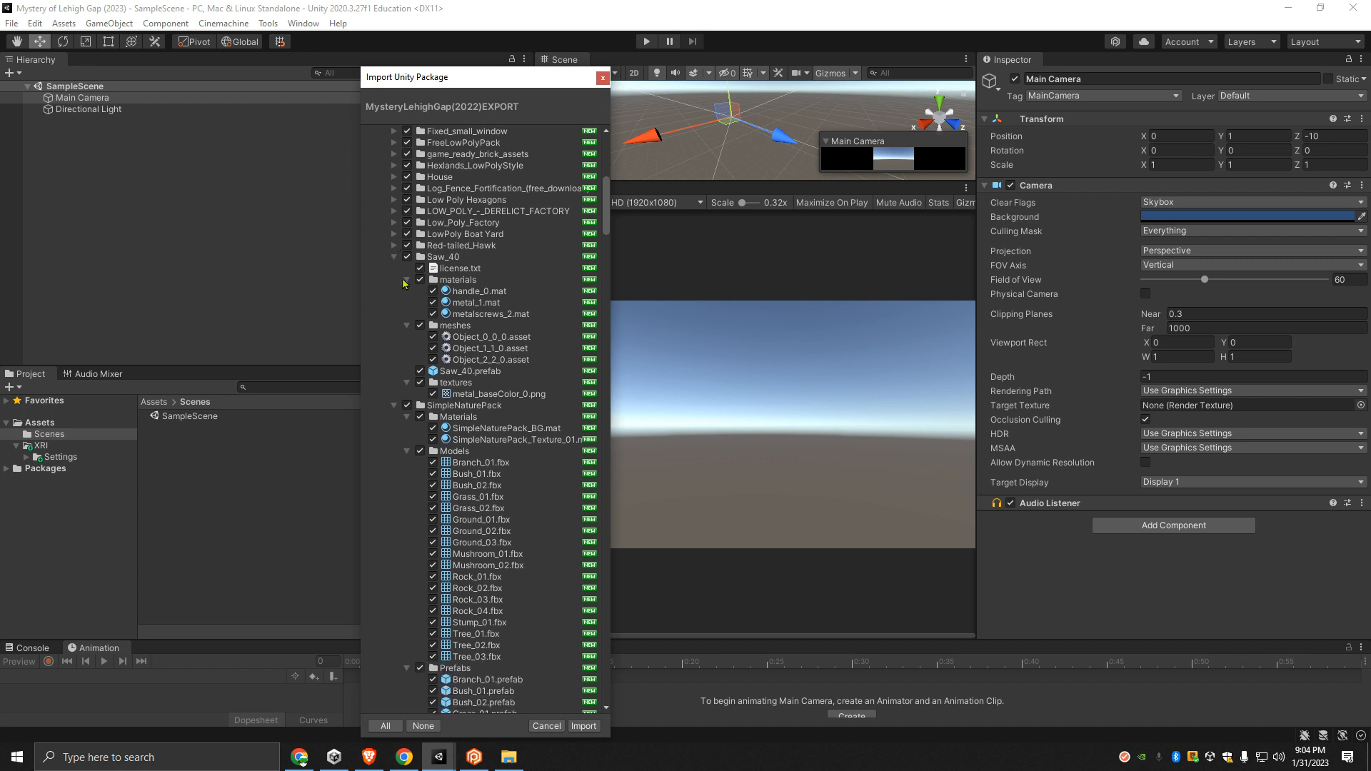
# - Collapse the Saw_40 folder together with its materials, meshes and textures subfolders
pyautogui.click(407, 280)
pyautogui.click(408, 291)
pyautogui.click(407, 314)
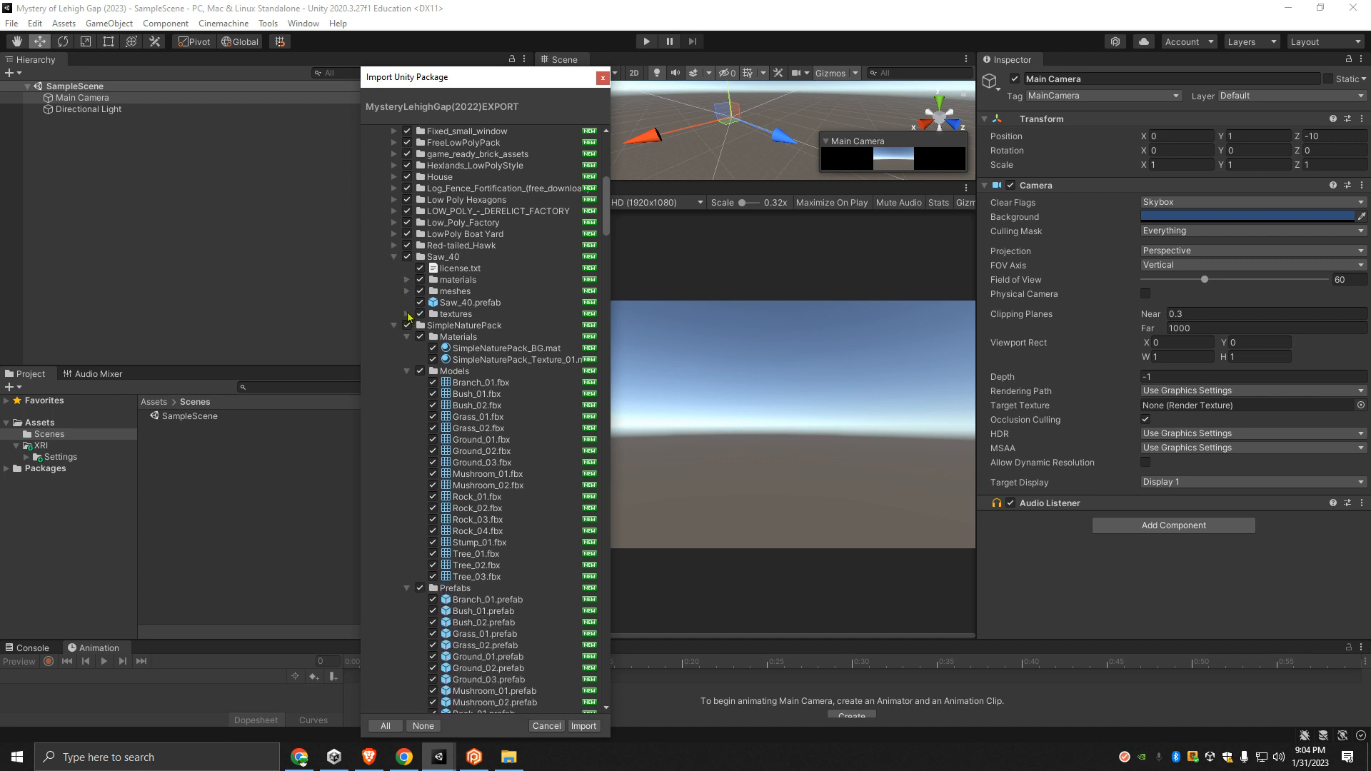
pyautogui.click(394, 257)
# - Collapse the SimpleNaturePack folder together with its Materials, Models, Prefabs, Scenes and Textures subfolders
pyautogui.click(407, 280)
pyautogui.click(407, 291)
pyautogui.click(407, 303)
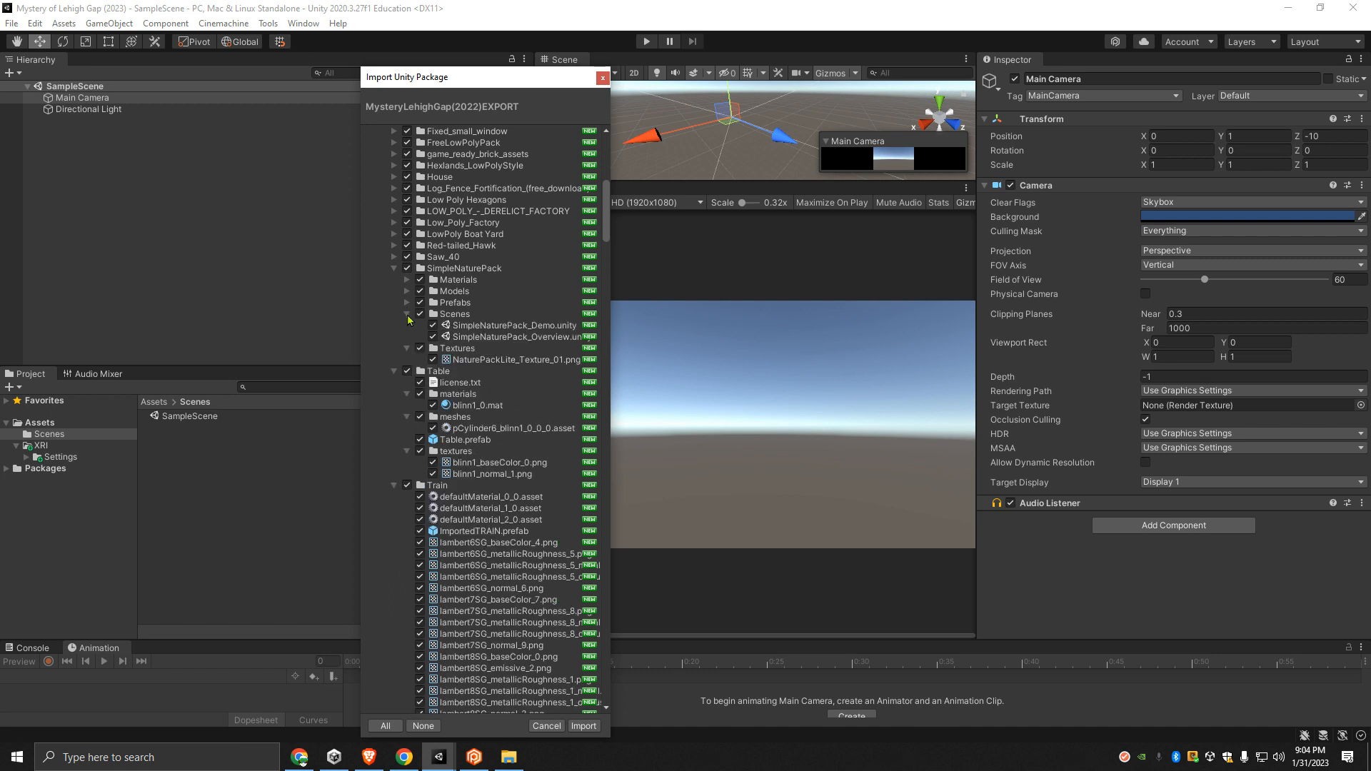
pyautogui.click(408, 315)
pyautogui.click(407, 326)
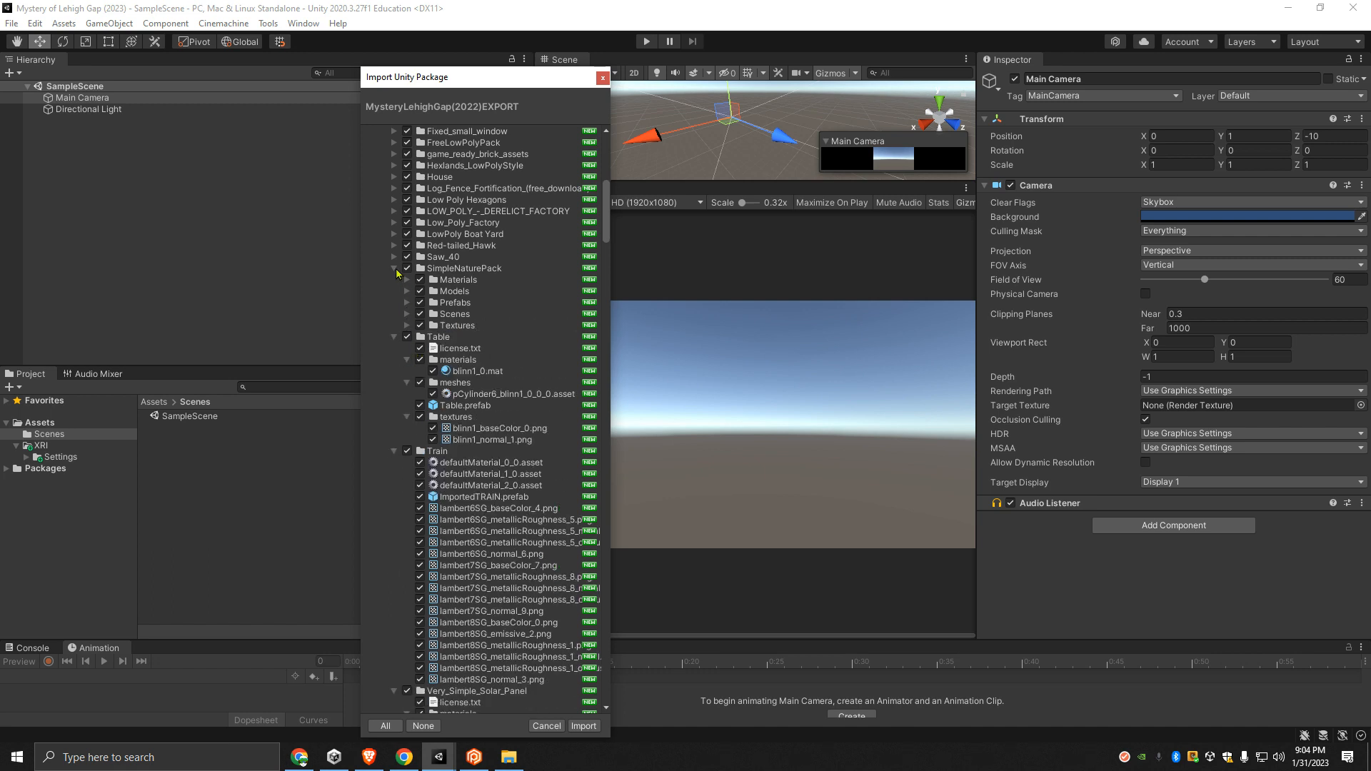
pyautogui.click(394, 270)
# - Collapse the Table folder with its materials, meshes and textures subfolders, and the whole Train folder
pyautogui.click(407, 302)
pyautogui.click(407, 314)
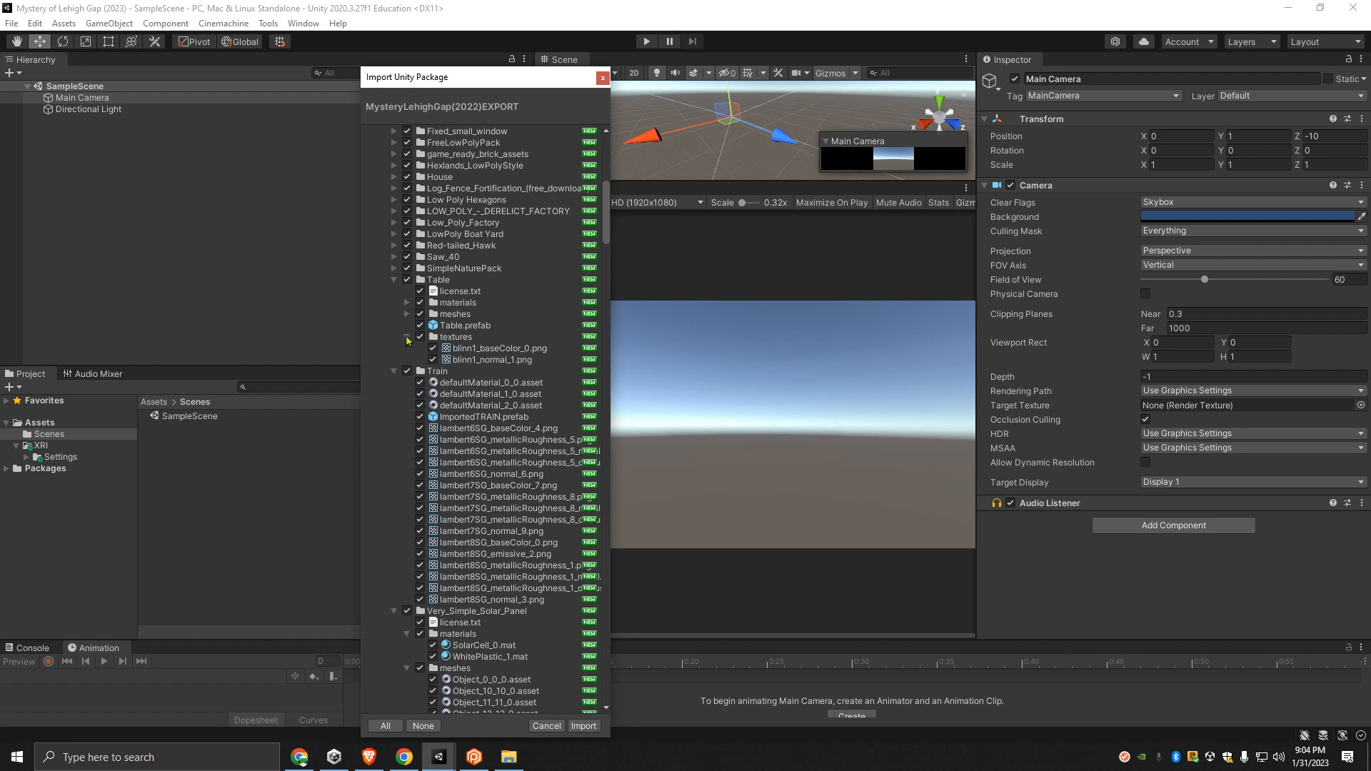
pyautogui.click(407, 337)
pyautogui.click(394, 279)
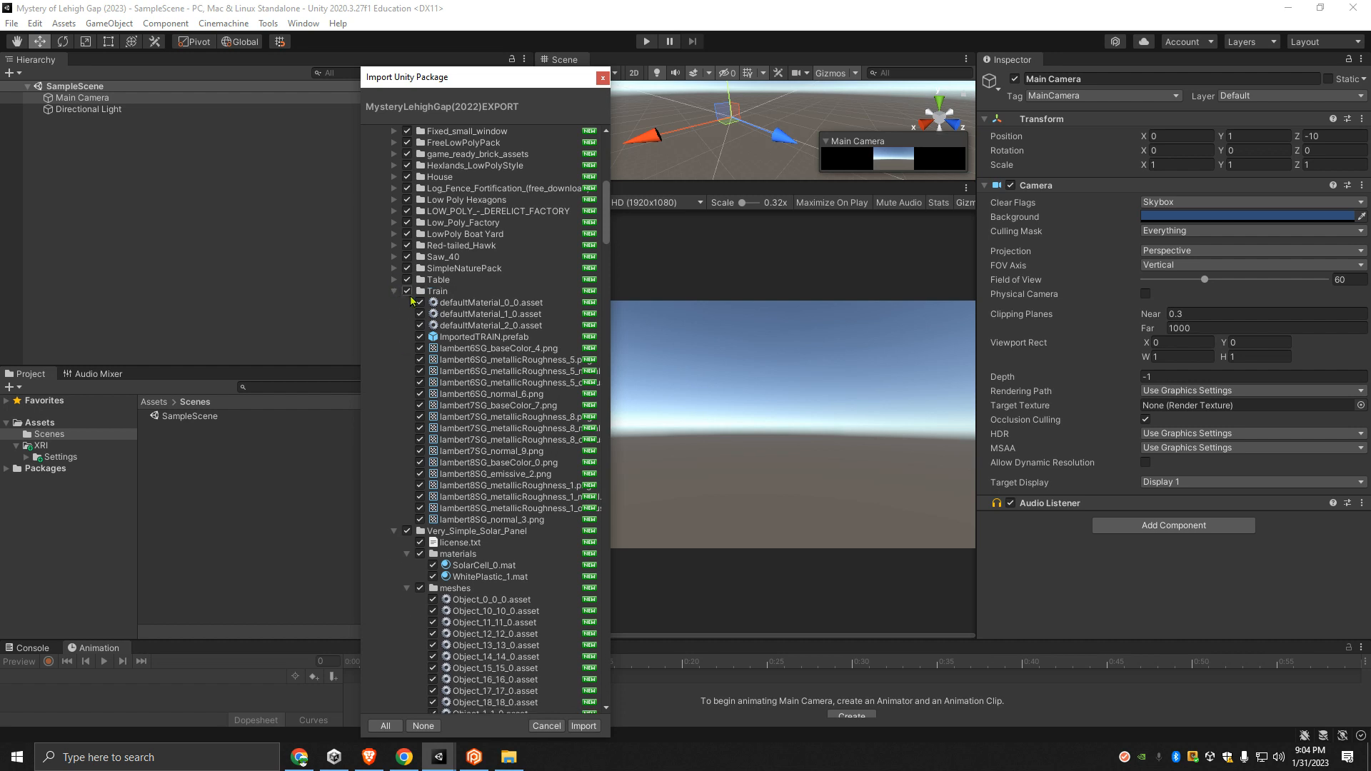
pyautogui.click(394, 291)
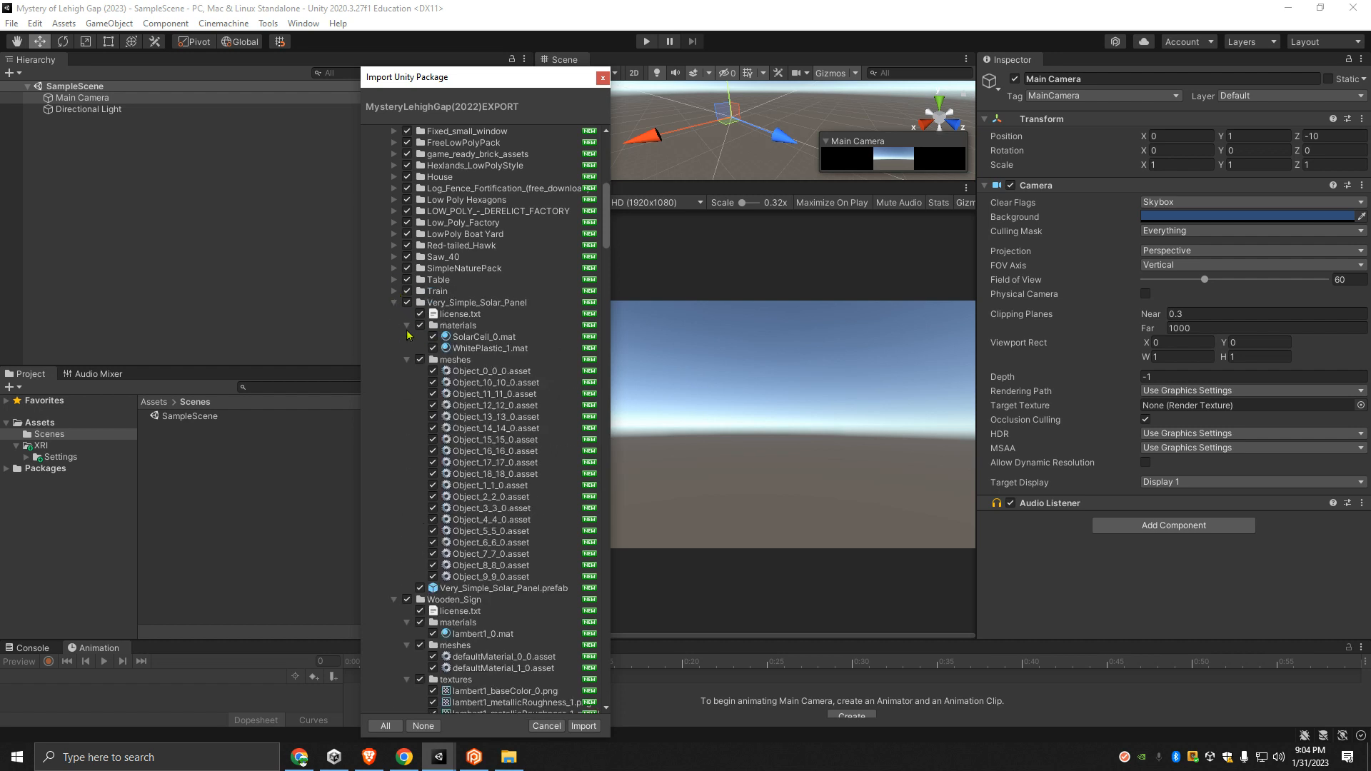
# - Collapse the materials and meshes subfolders of Very_Simple_Solar_Panel and the materials, meshes and textures subfolders of Wooden_Sign
pyautogui.click(407, 326)
pyautogui.click(407, 337)
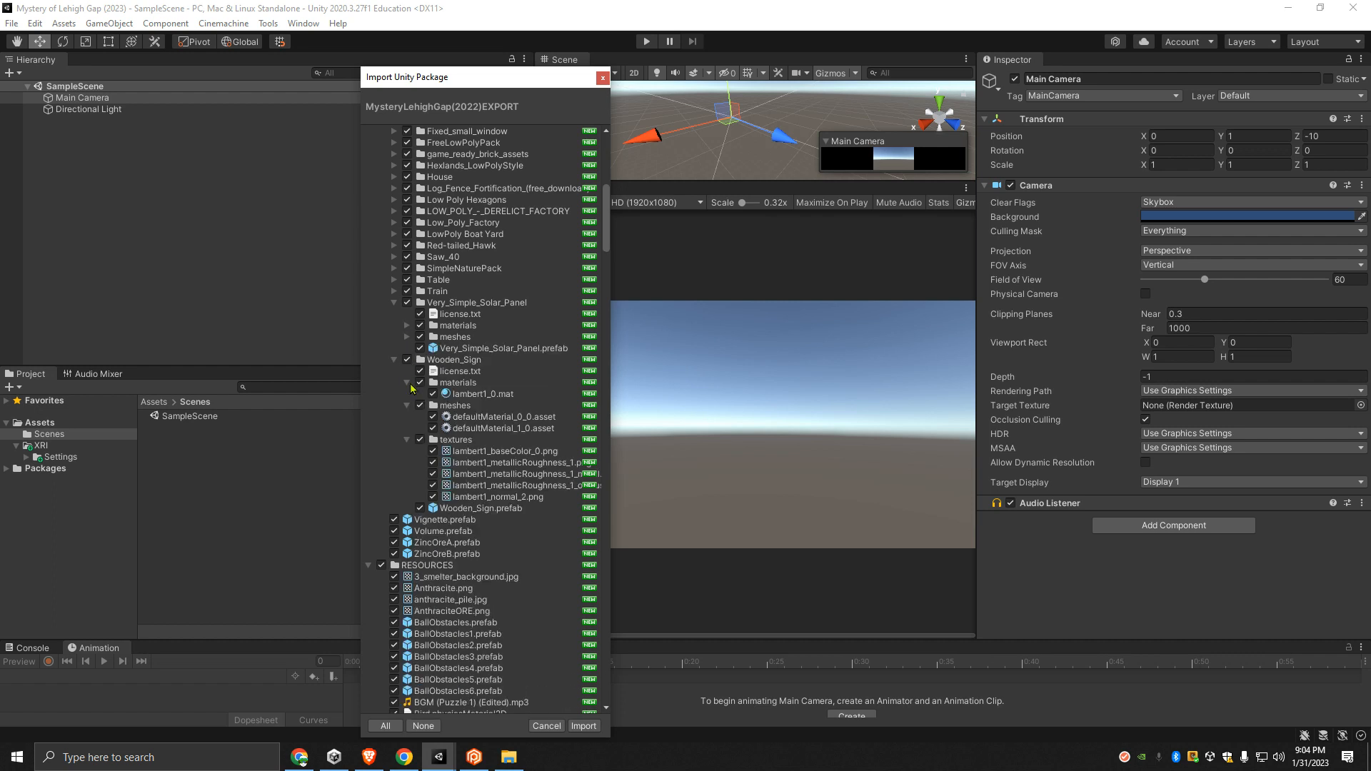
pyautogui.click(407, 383)
pyautogui.click(407, 394)
pyautogui.click(407, 405)
# - Collapse the Very_Simple_Solar_Panel and Wooden_Sign folders, plus their parent Third-party folder
pyautogui.click(394, 302)
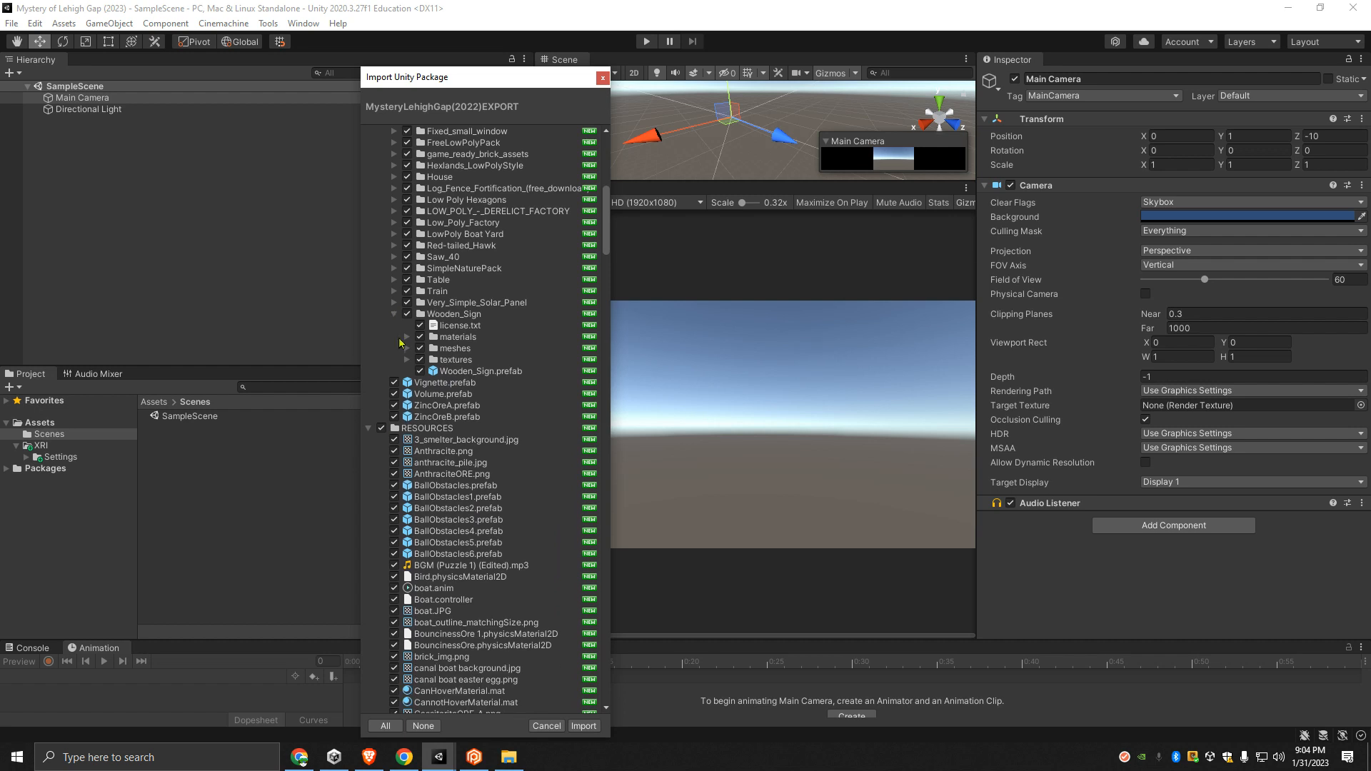
pyautogui.click(394, 314)
pyautogui.scroll(6, 400, 316)
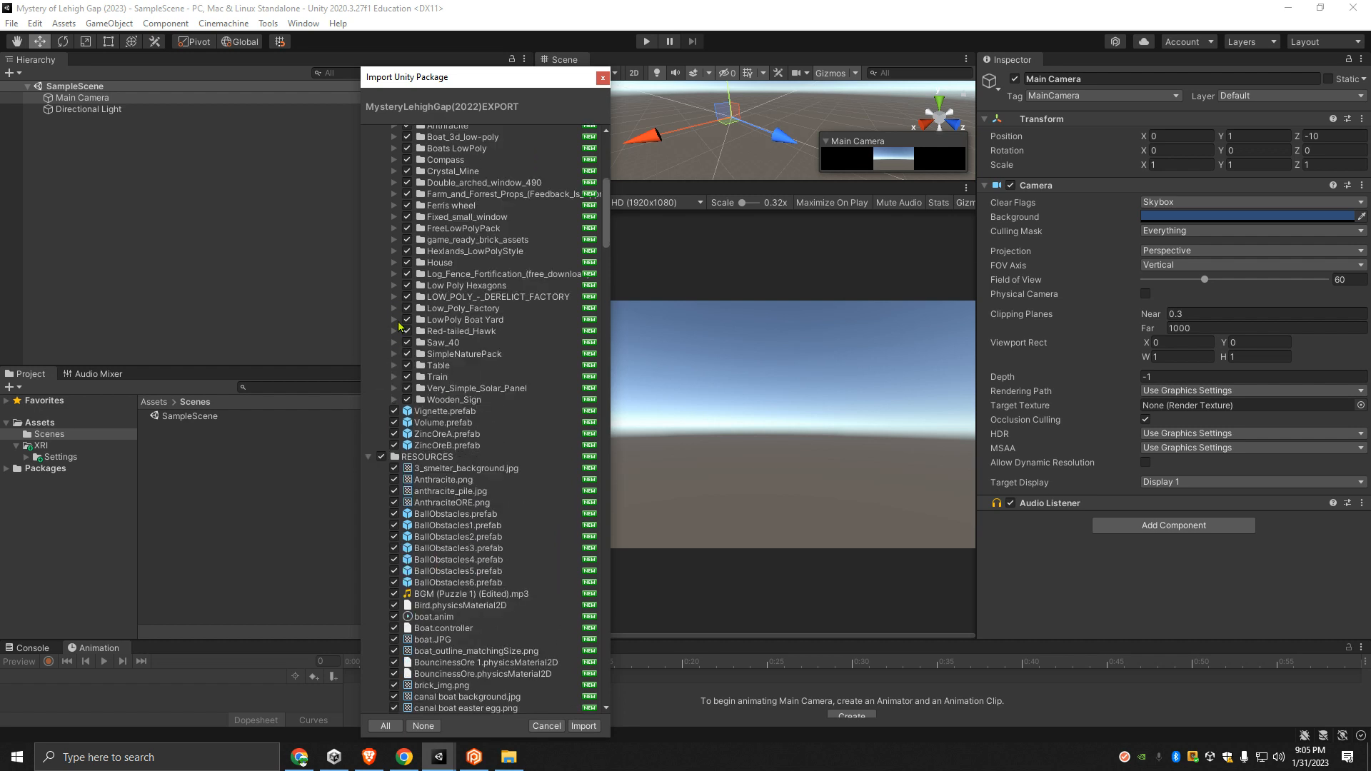
pyautogui.click(381, 327)
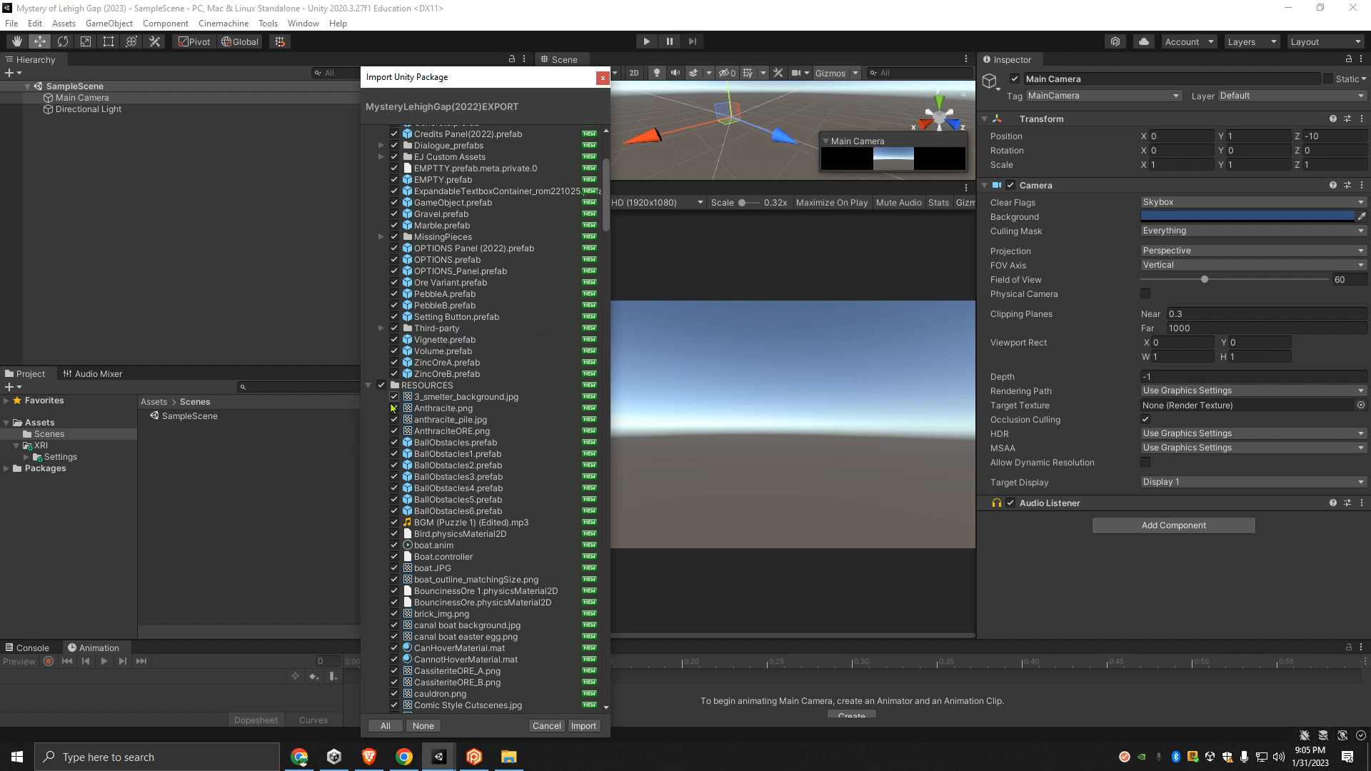
# - Collapse the Avatars, Background pictures, Clock_UI, dialogue box and Newspaper folders within DIALOGUE_resources
pyautogui.scroll(-4, 391, 402)
pyautogui.scroll(-7, 397, 364)
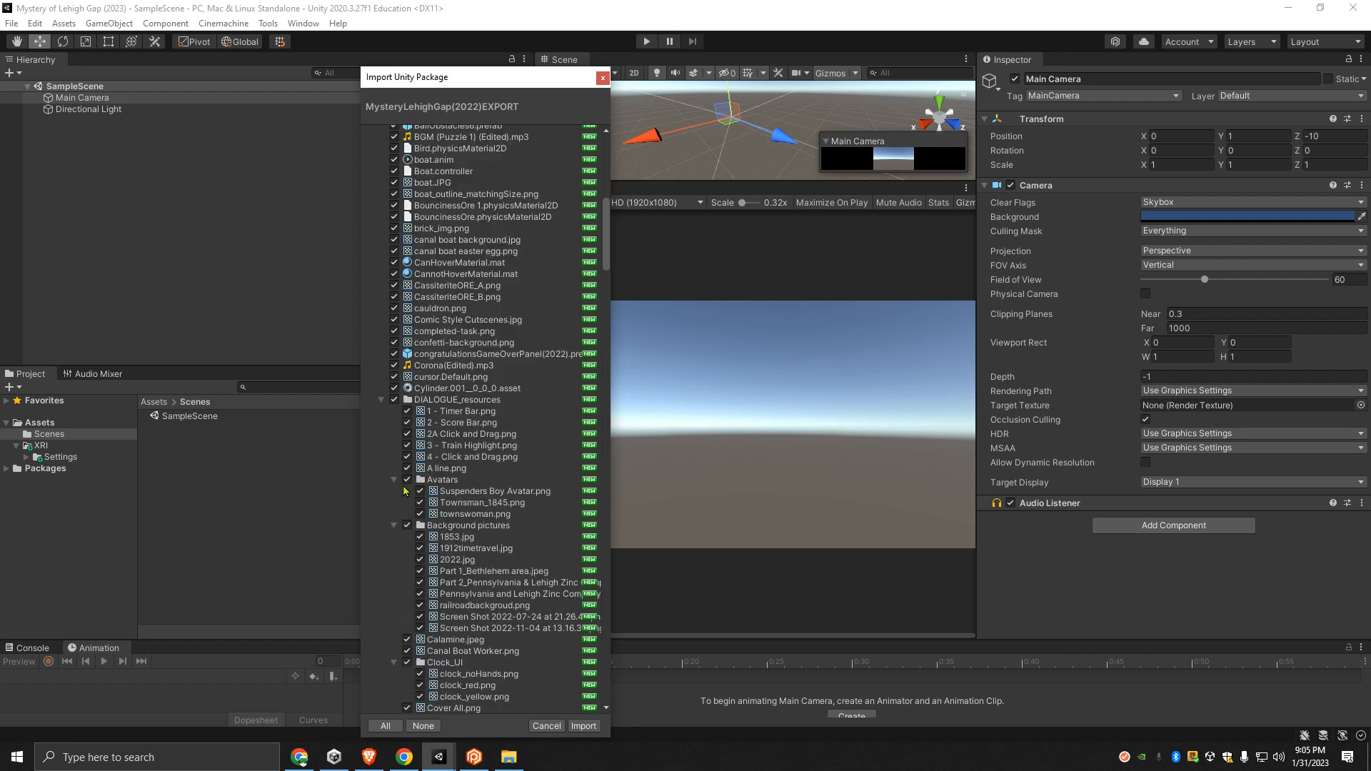
pyautogui.click(393, 266)
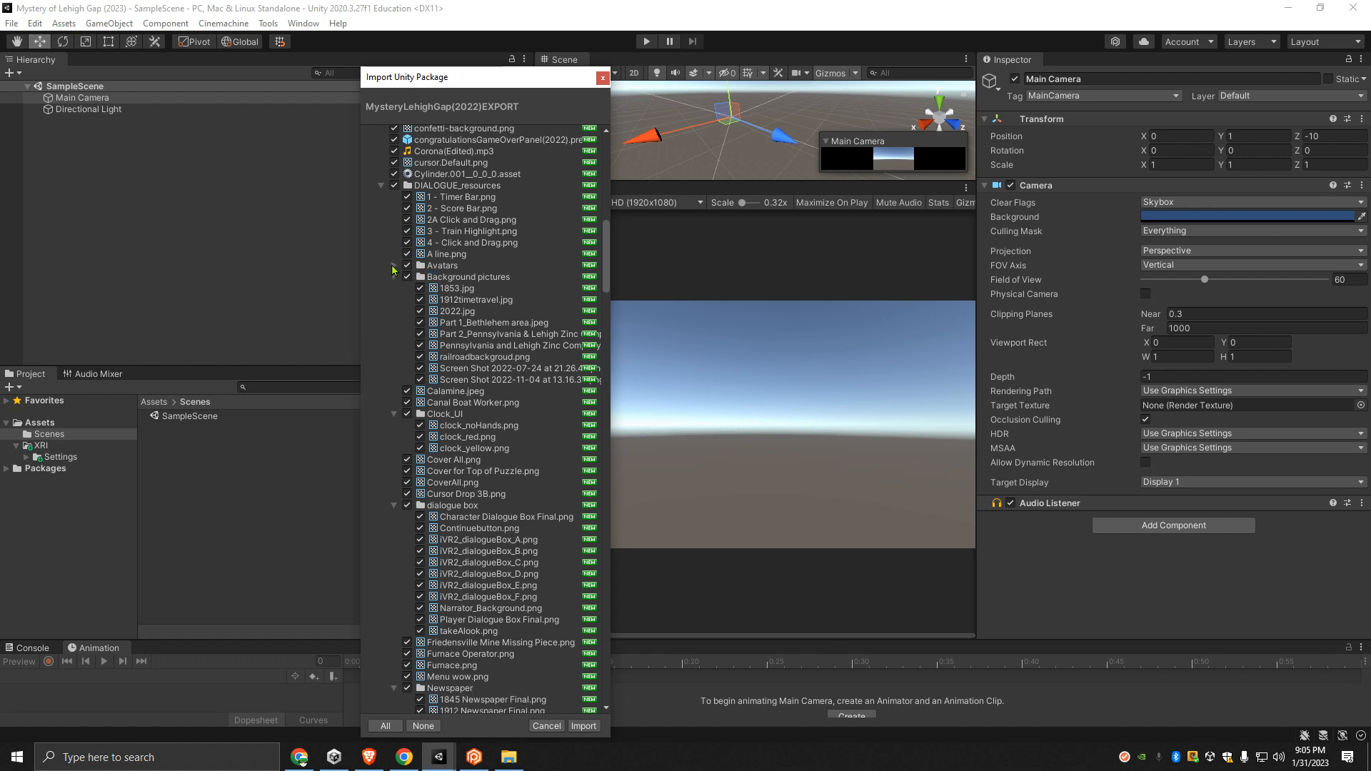
pyautogui.click(393, 277)
pyautogui.click(392, 312)
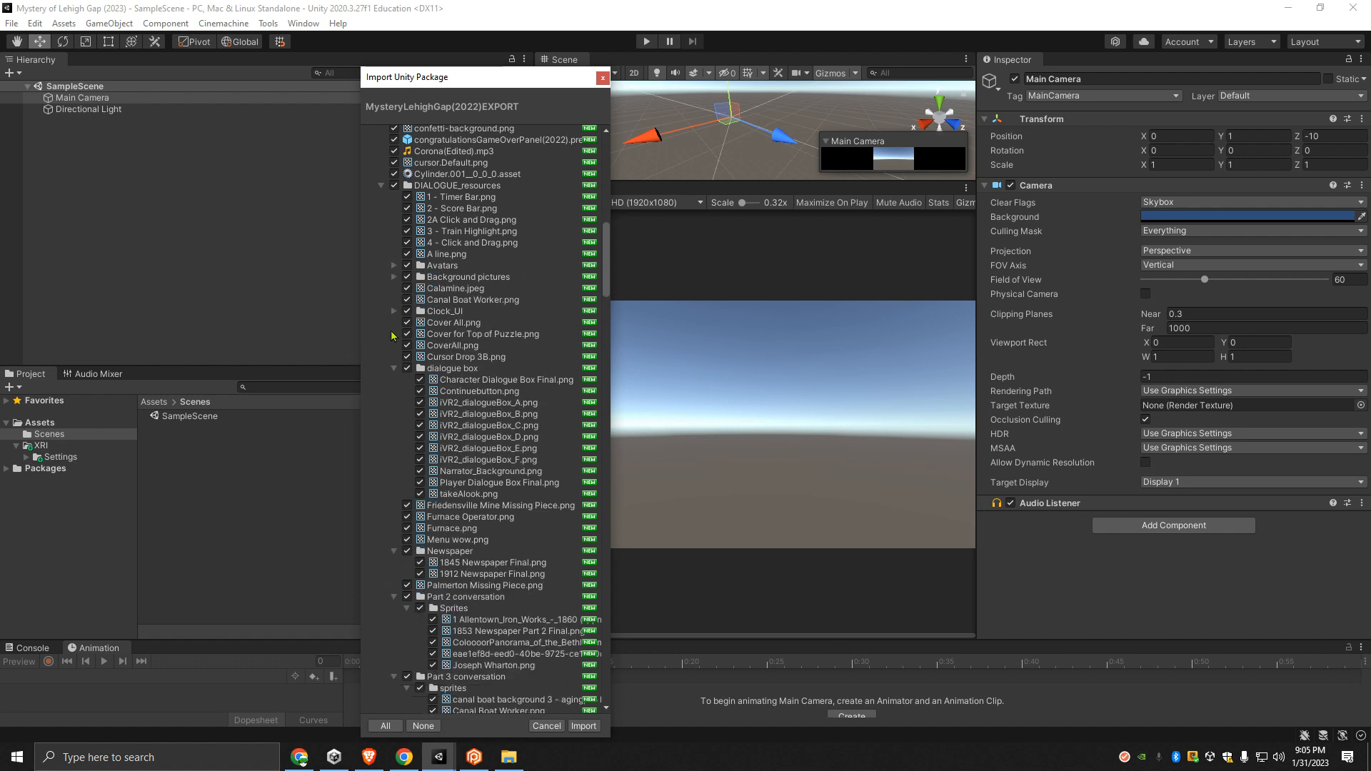
pyautogui.click(394, 368)
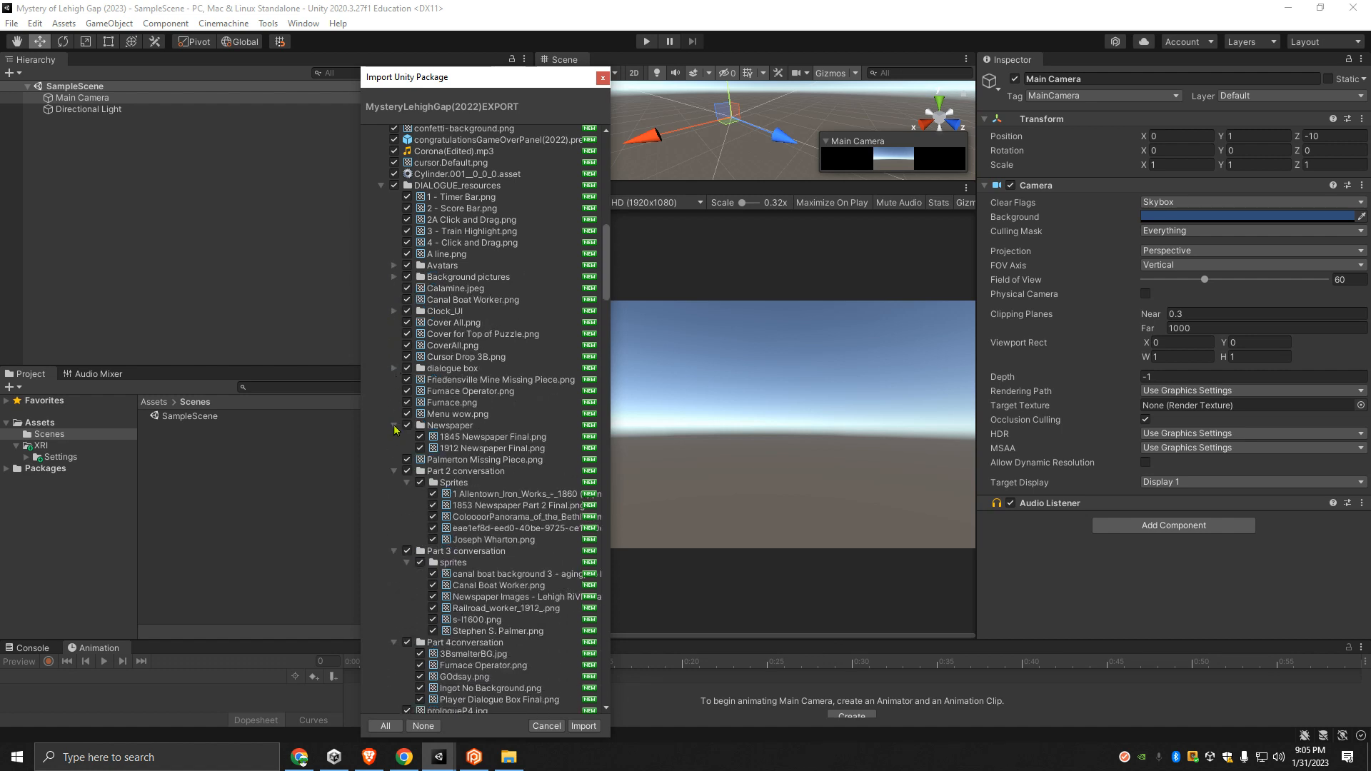
pyautogui.click(394, 427)
# - Collapse the Part 2, Part 3 and Part 4 conversation folders within DIALOGUE_resources
pyautogui.click(394, 448)
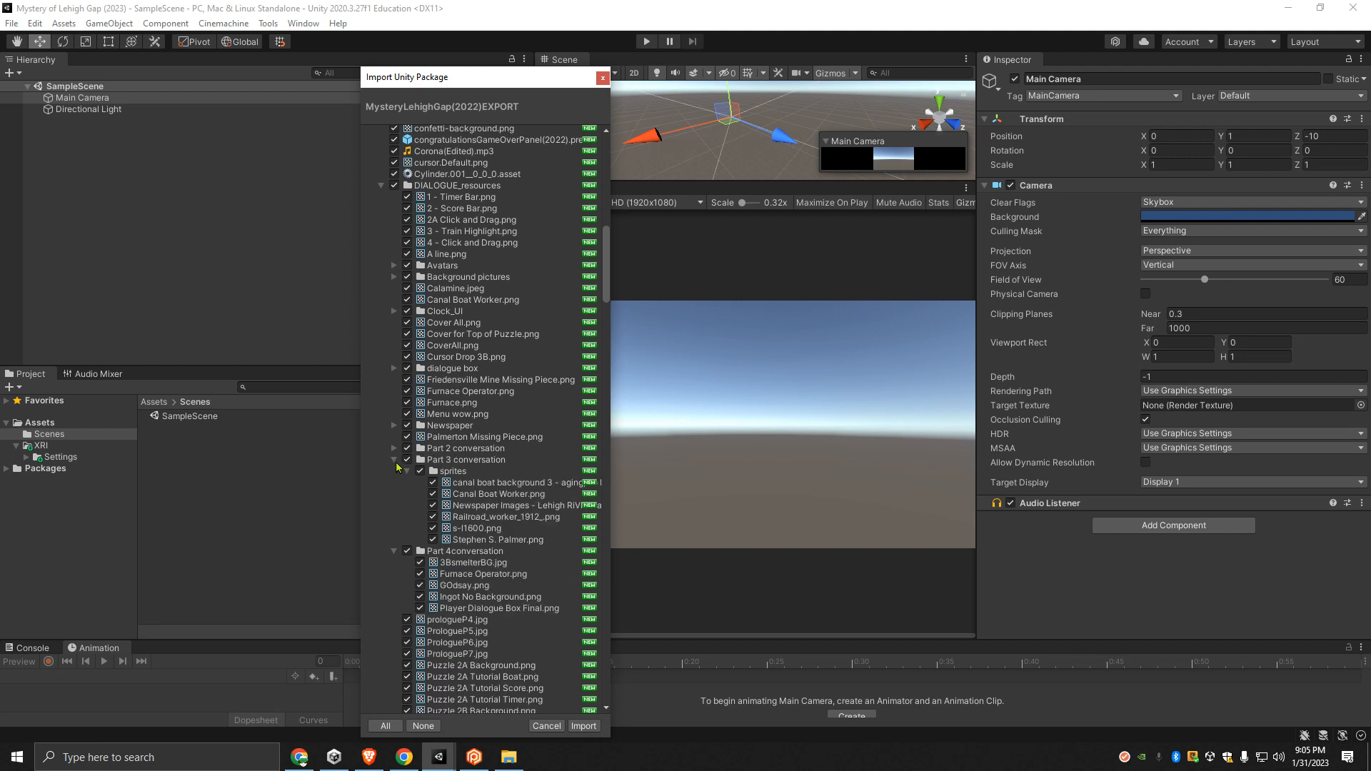
pyautogui.click(394, 460)
pyautogui.click(394, 472)
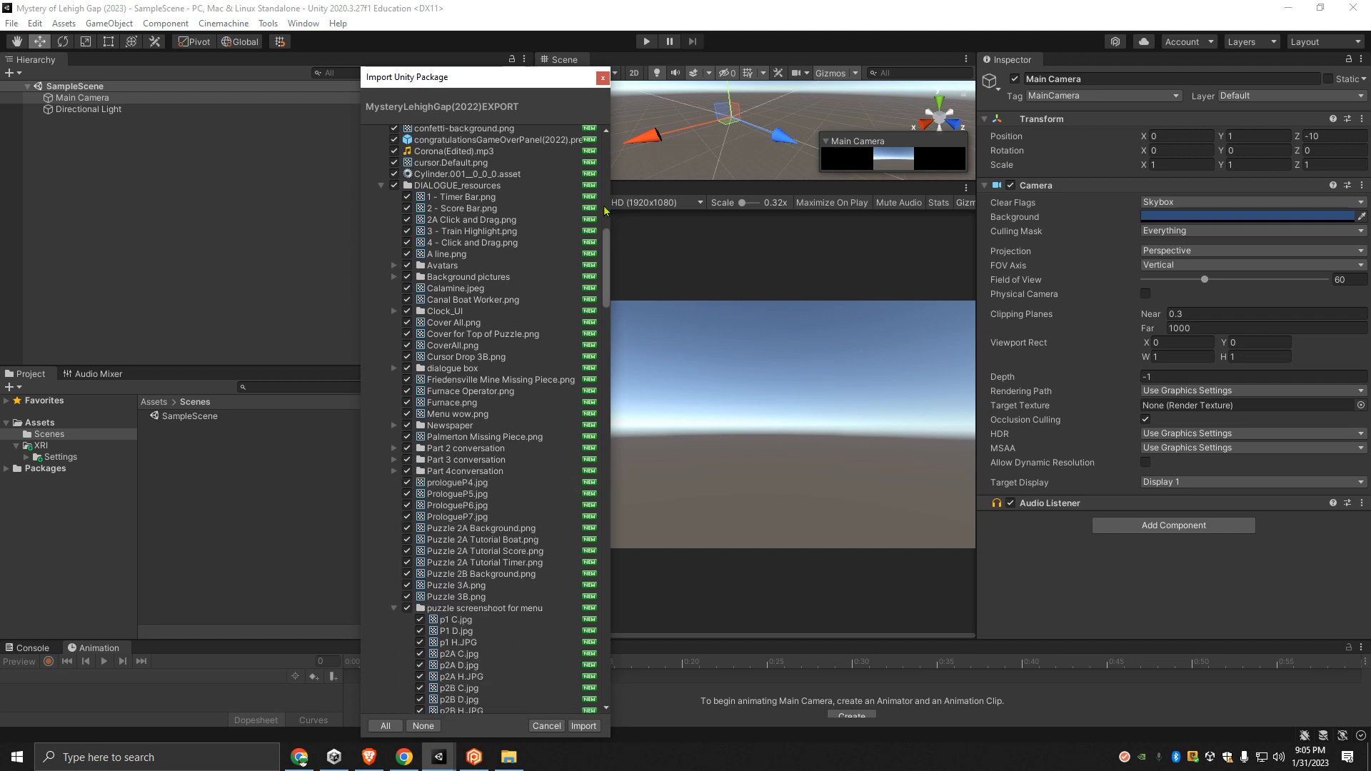
# - Collapse the puzzle screenshot for menu, videos and voice folders within DIALOGUE_resources
pyautogui.scroll(-5, 393, 462)
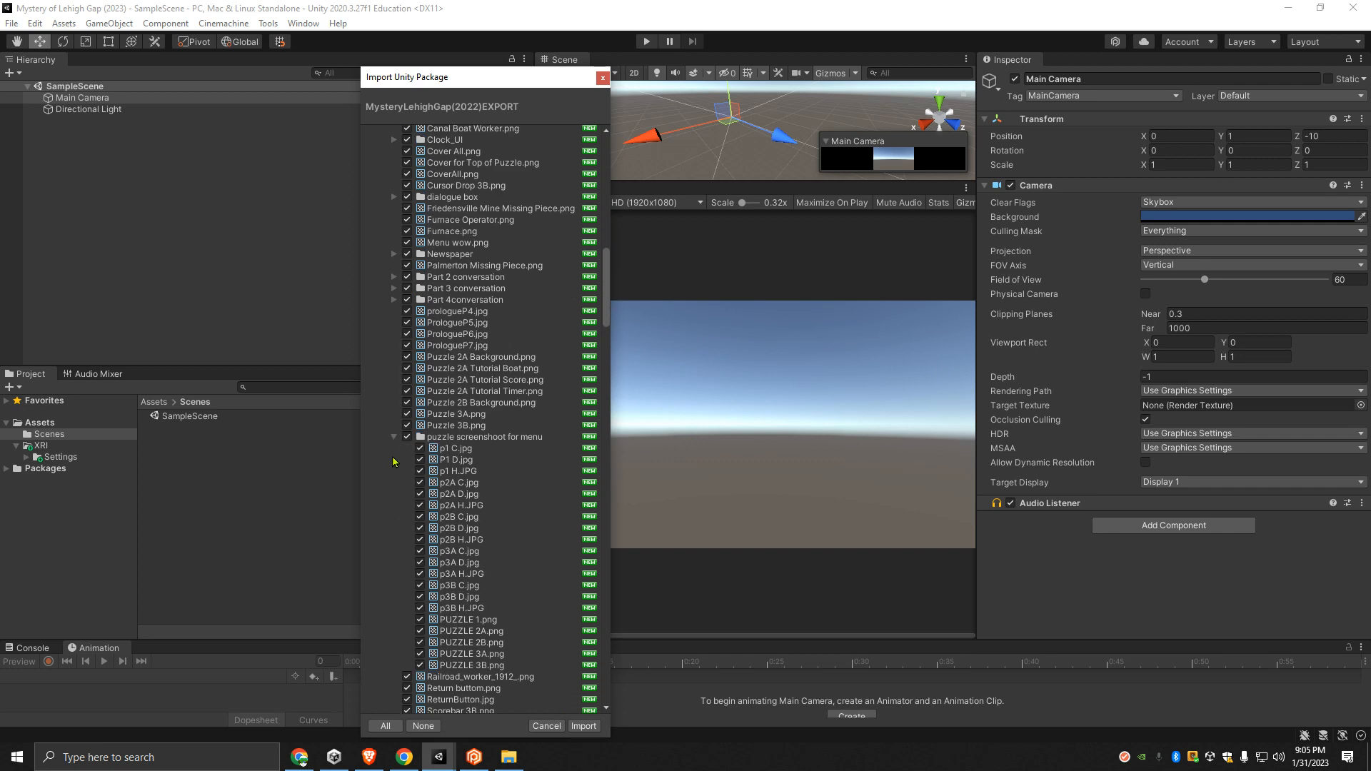
pyautogui.click(394, 438)
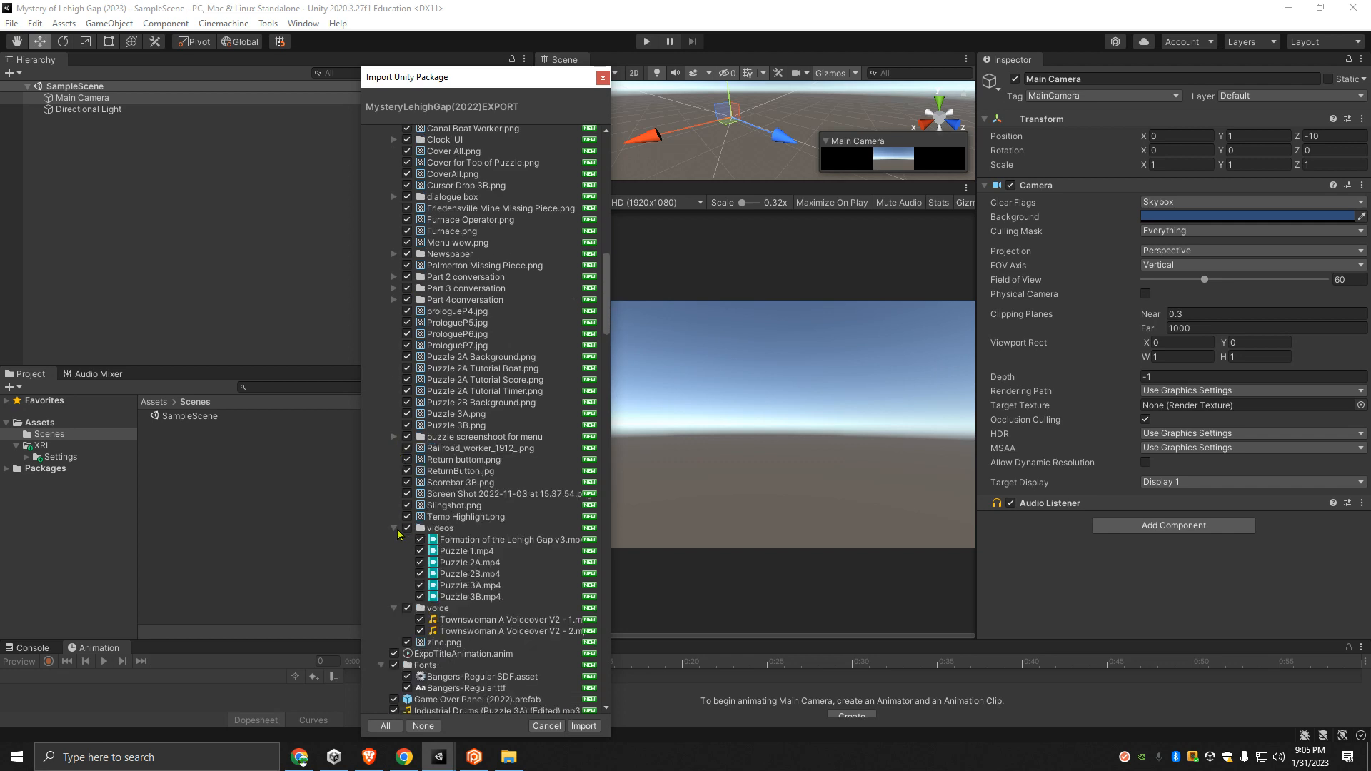
pyautogui.click(395, 529)
pyautogui.click(394, 540)
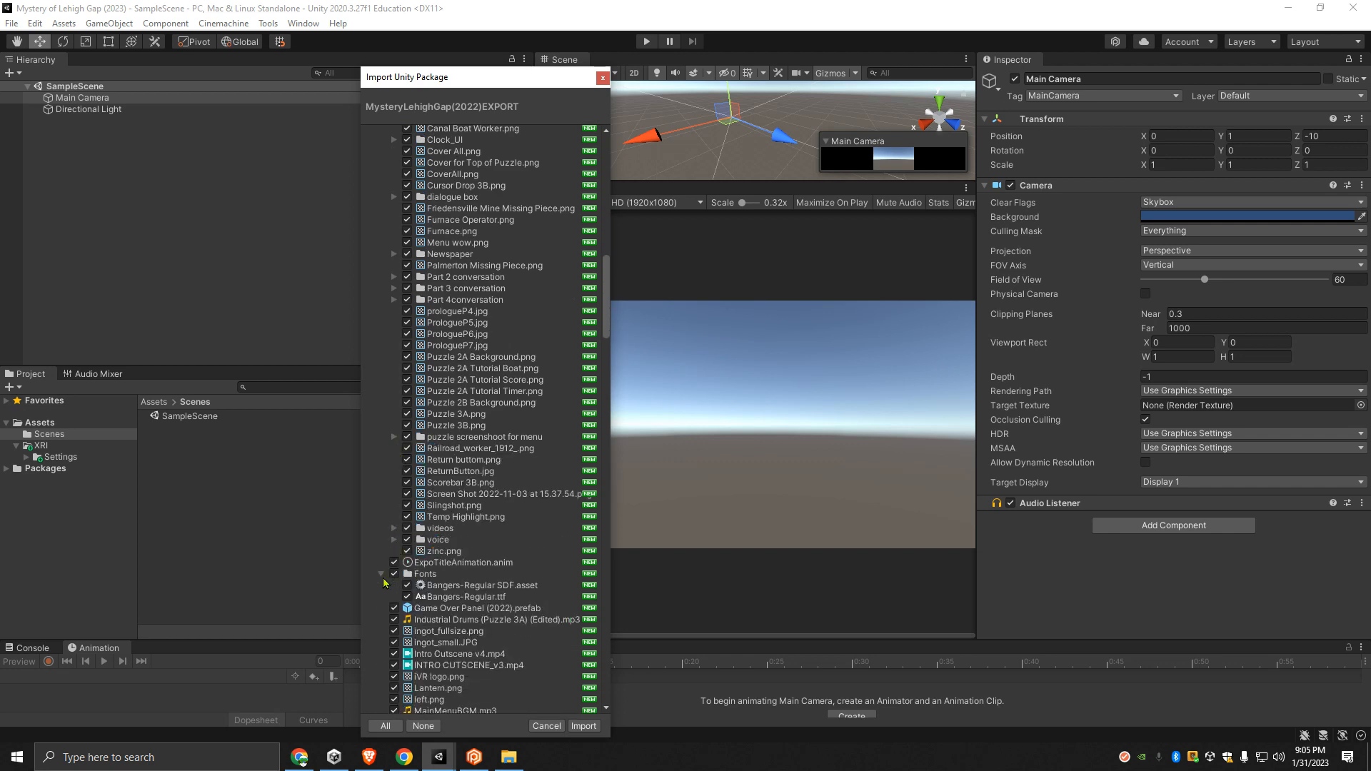
# - Collapse the Fonts folder and the whole DIALOGUE_resources folder within RESOURCES
pyautogui.click(382, 575)
pyautogui.scroll(8, 386, 604)
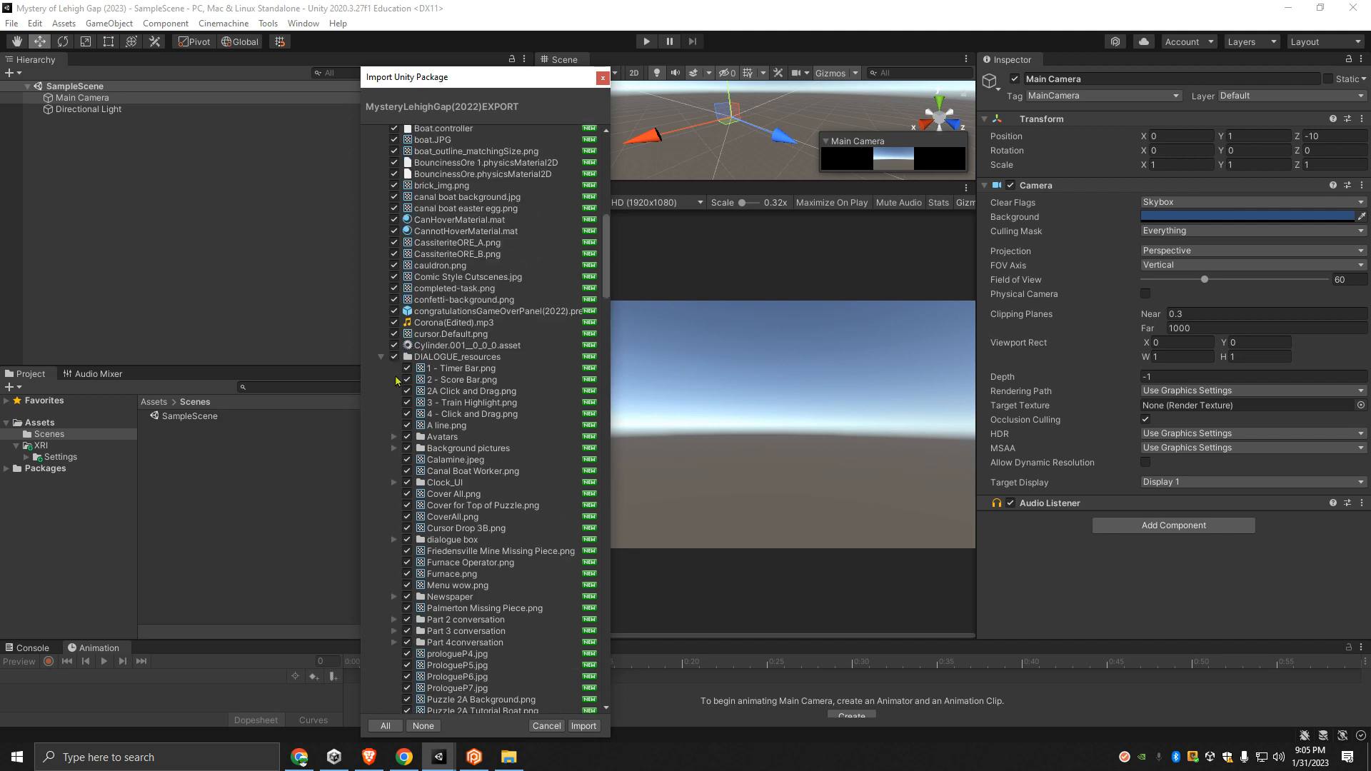
pyautogui.click(380, 358)
pyautogui.scroll(3, 394, 390)
pyautogui.scroll(-6, 393, 365)
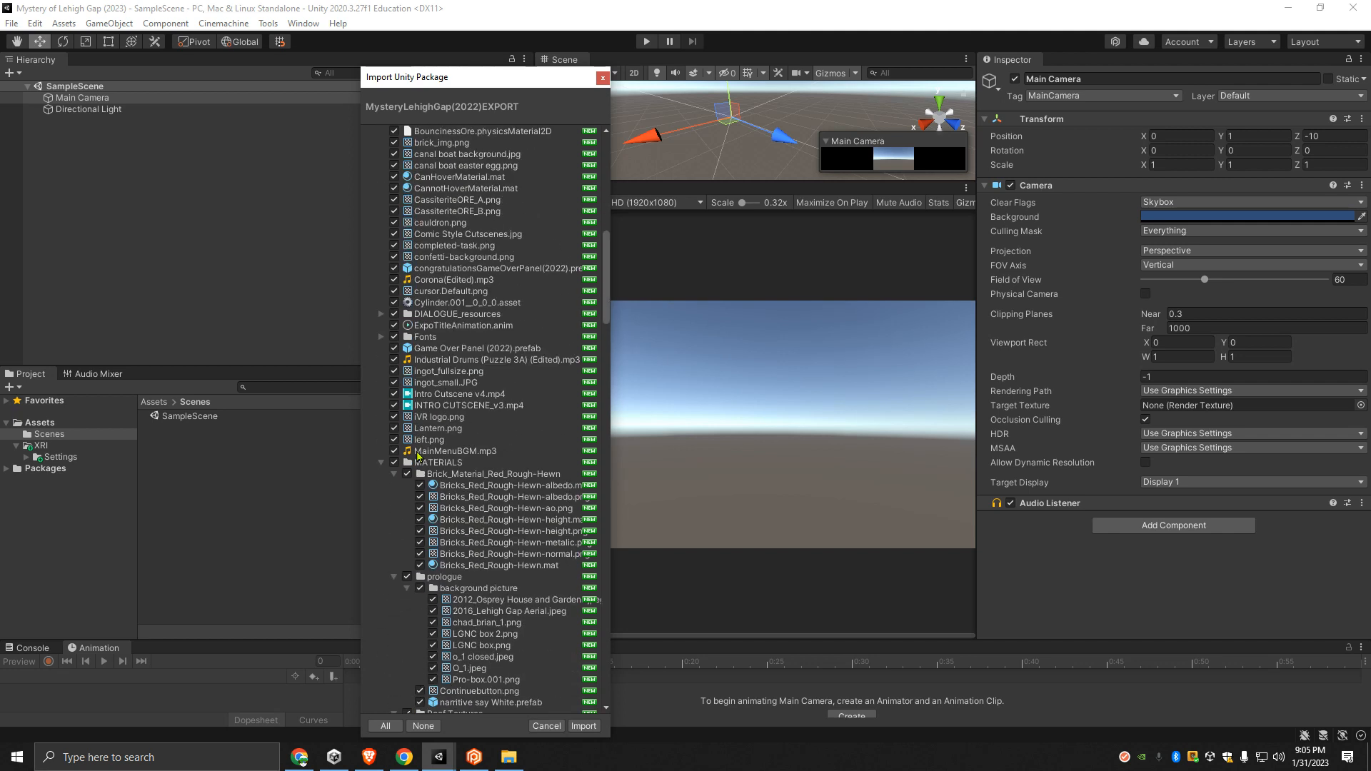
pyautogui.scroll(-10, 395, 438)
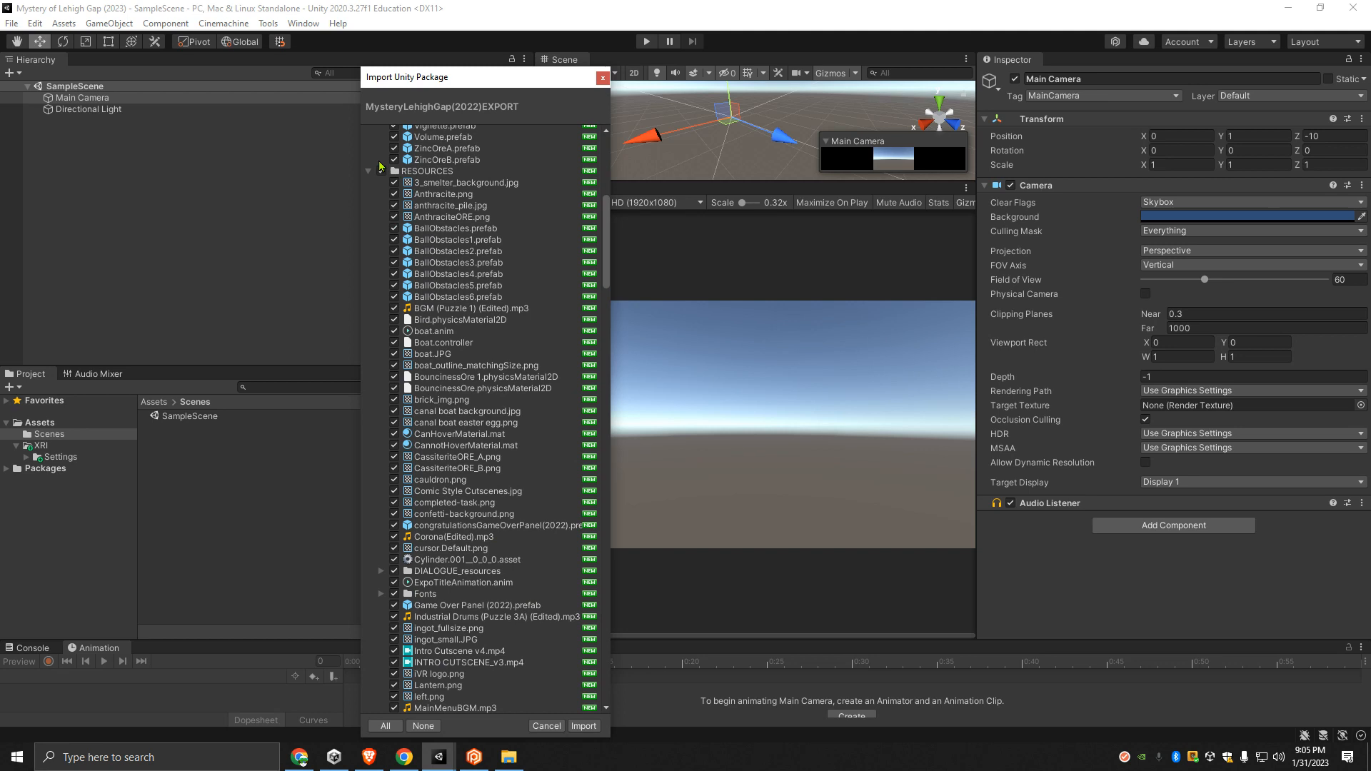
# - Collapse the Brick_Material_Red_Rough-Hewn, prologue, Roof Textures and stone_texture folders within MATERIALS
pyautogui.click(368, 172)
pyautogui.click(369, 174)
pyautogui.scroll(-5, 389, 428)
pyautogui.click(393, 473)
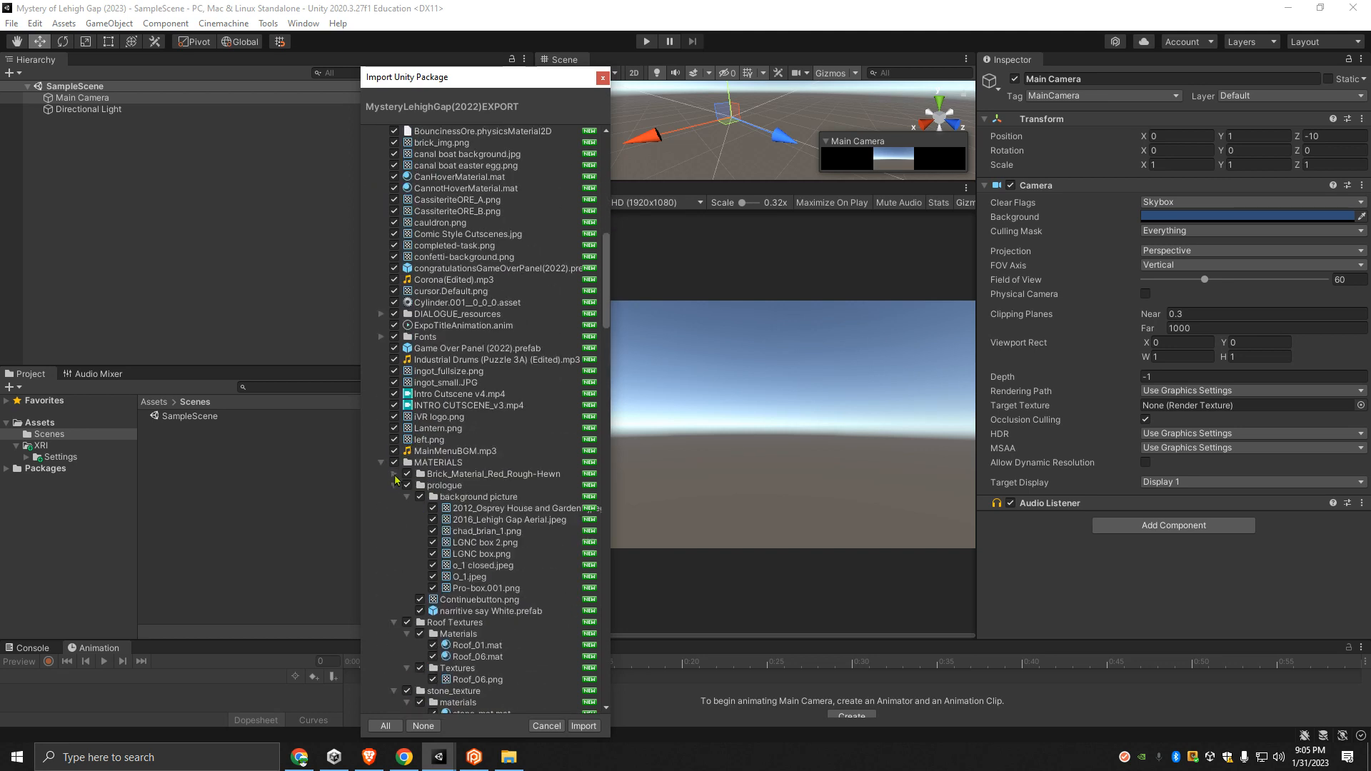
pyautogui.click(393, 486)
pyautogui.click(394, 498)
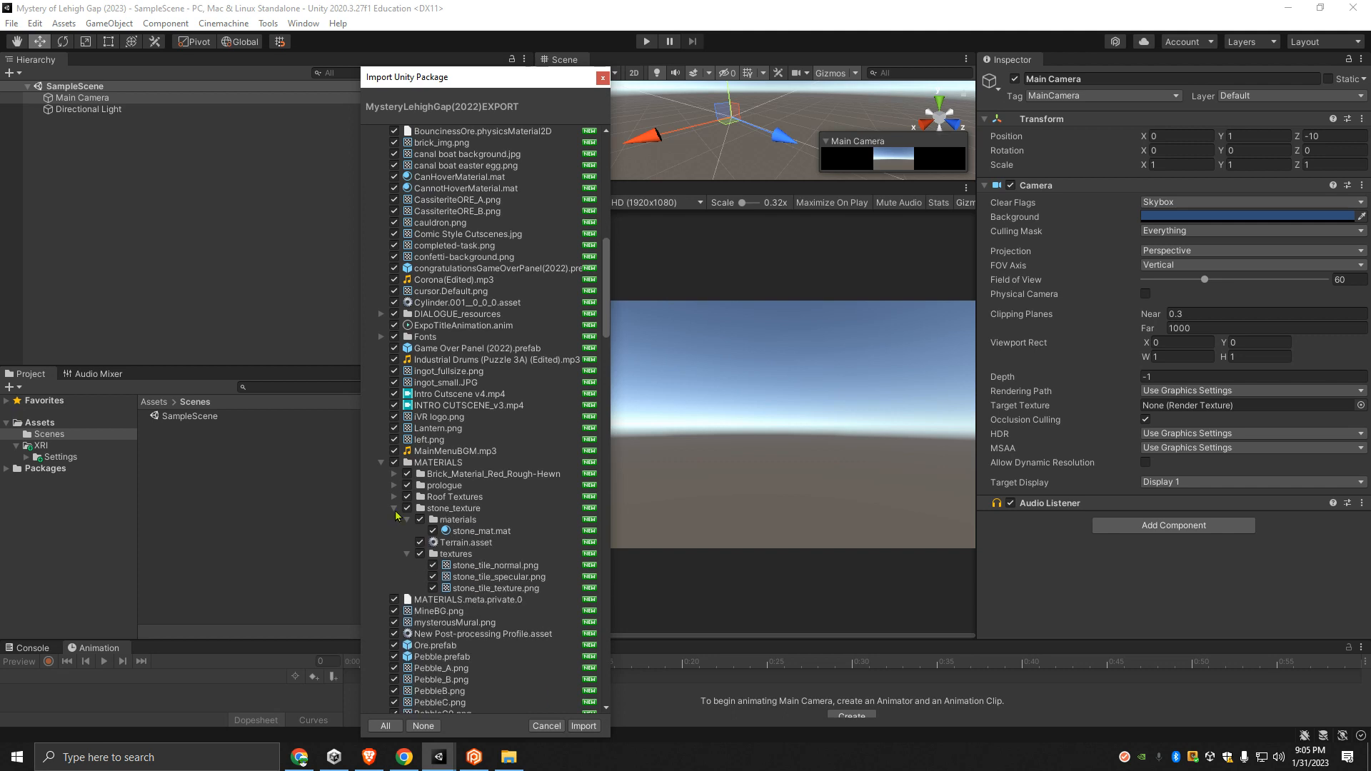
pyautogui.click(394, 508)
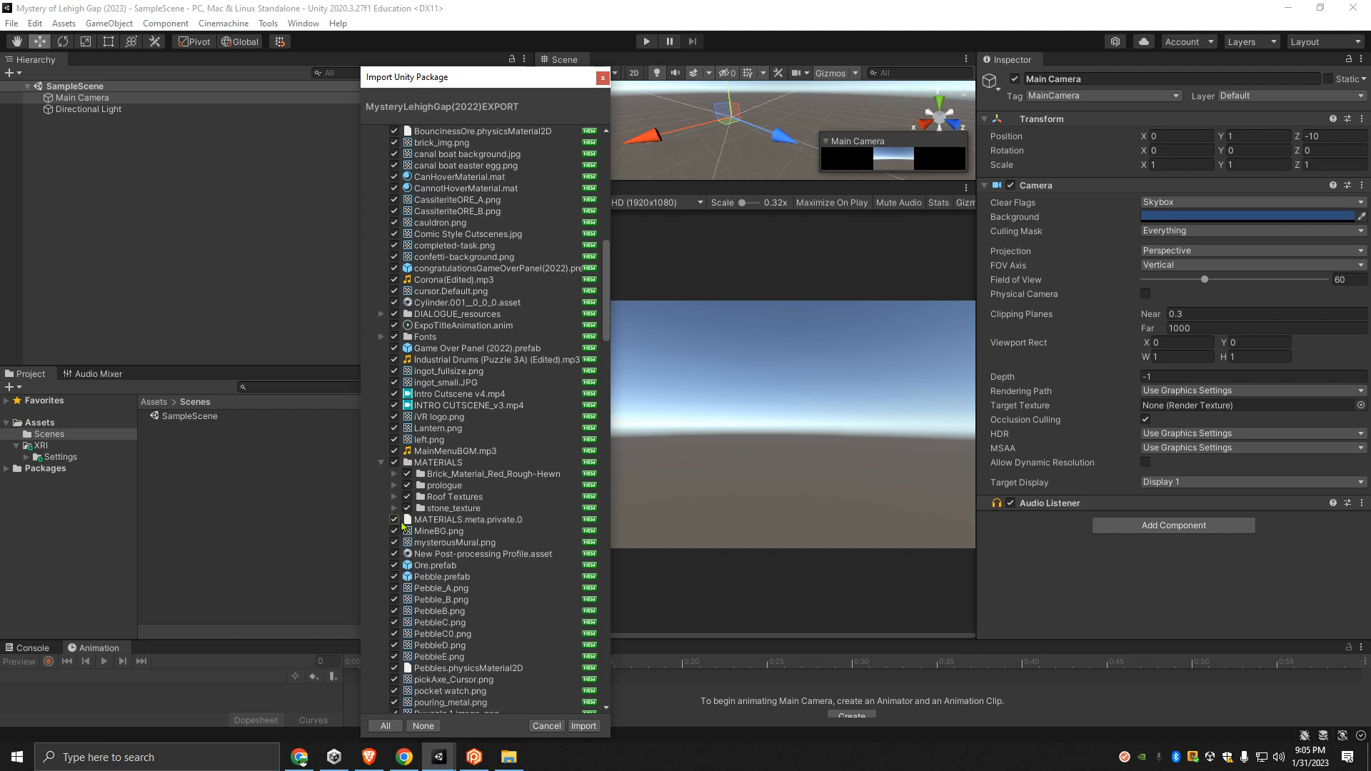
# - Check the warning on the SCENES folder and collapse its Cutscenes and Dialogue subfolders
pyautogui.scroll(-10, 454, 519)
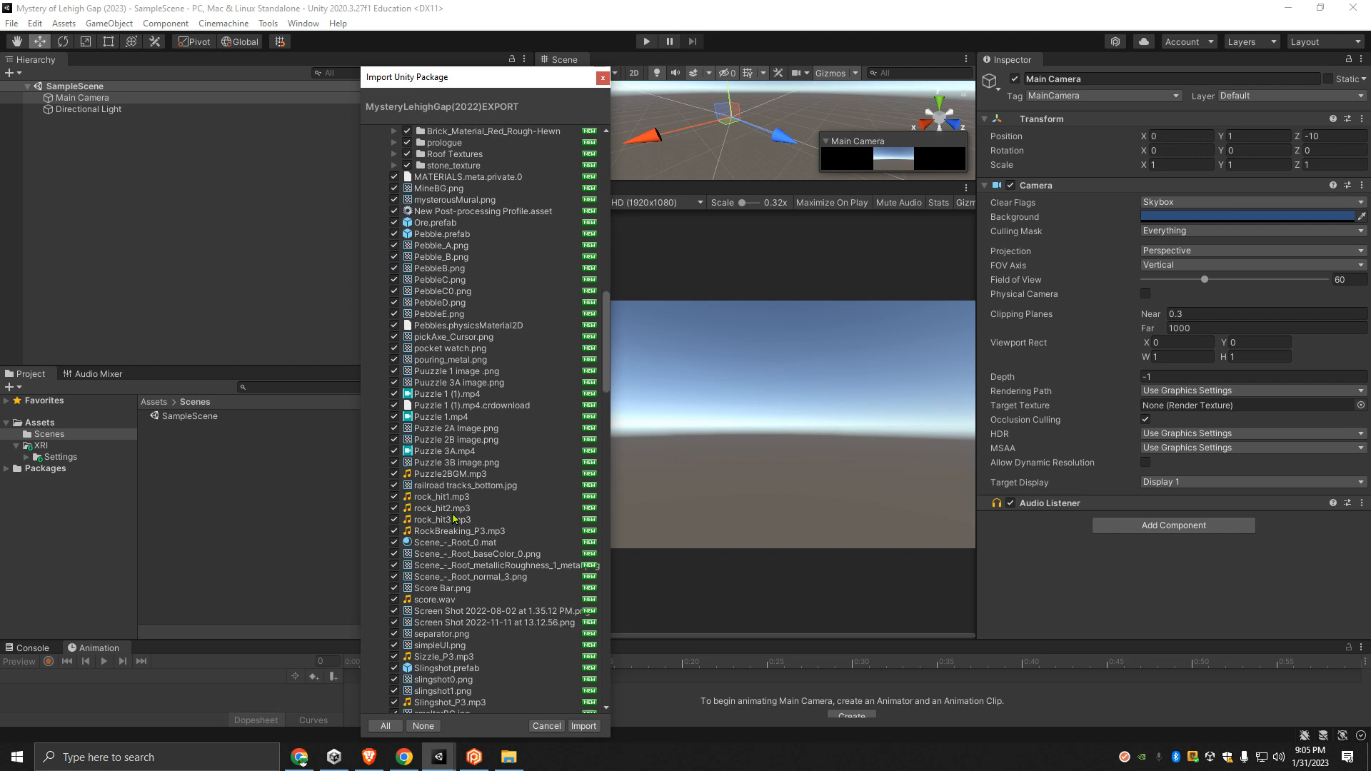
pyautogui.scroll(-6, 454, 519)
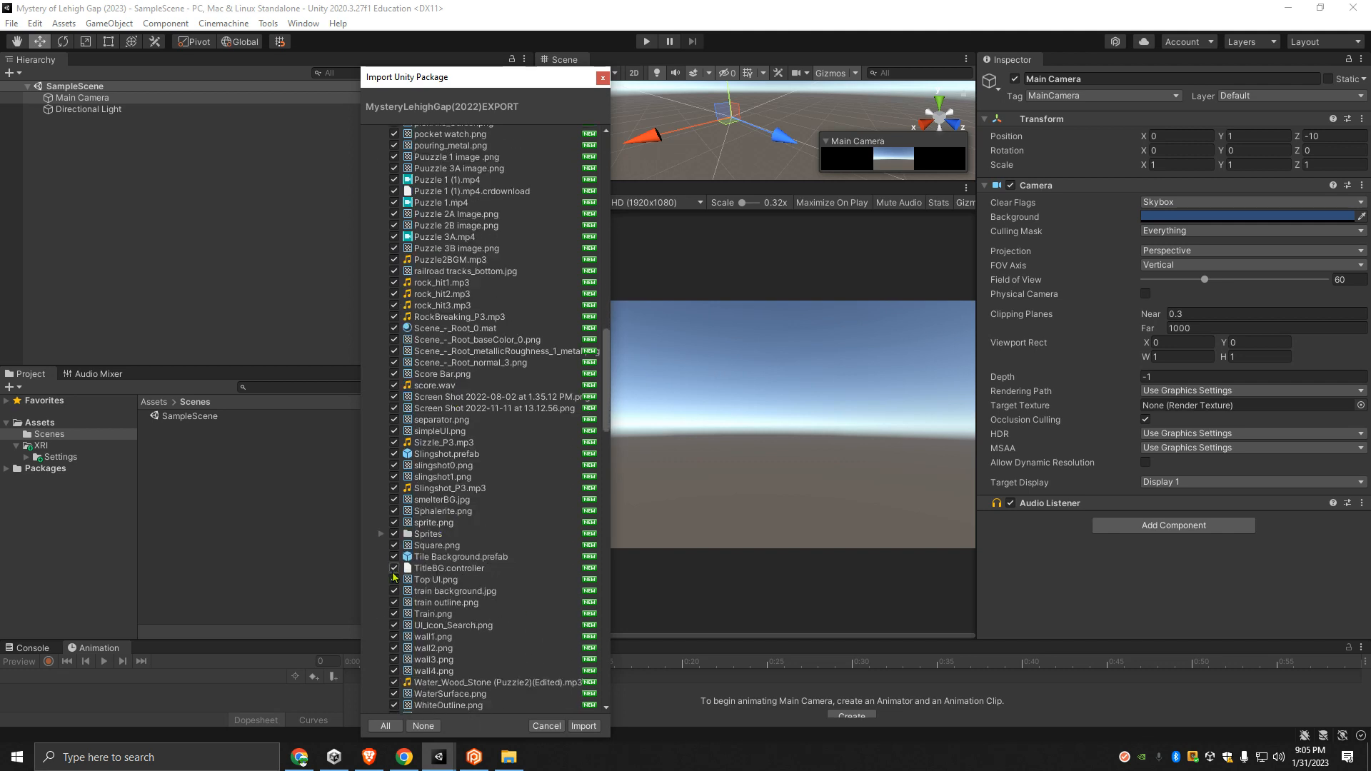
pyautogui.scroll(-6, 407, 584)
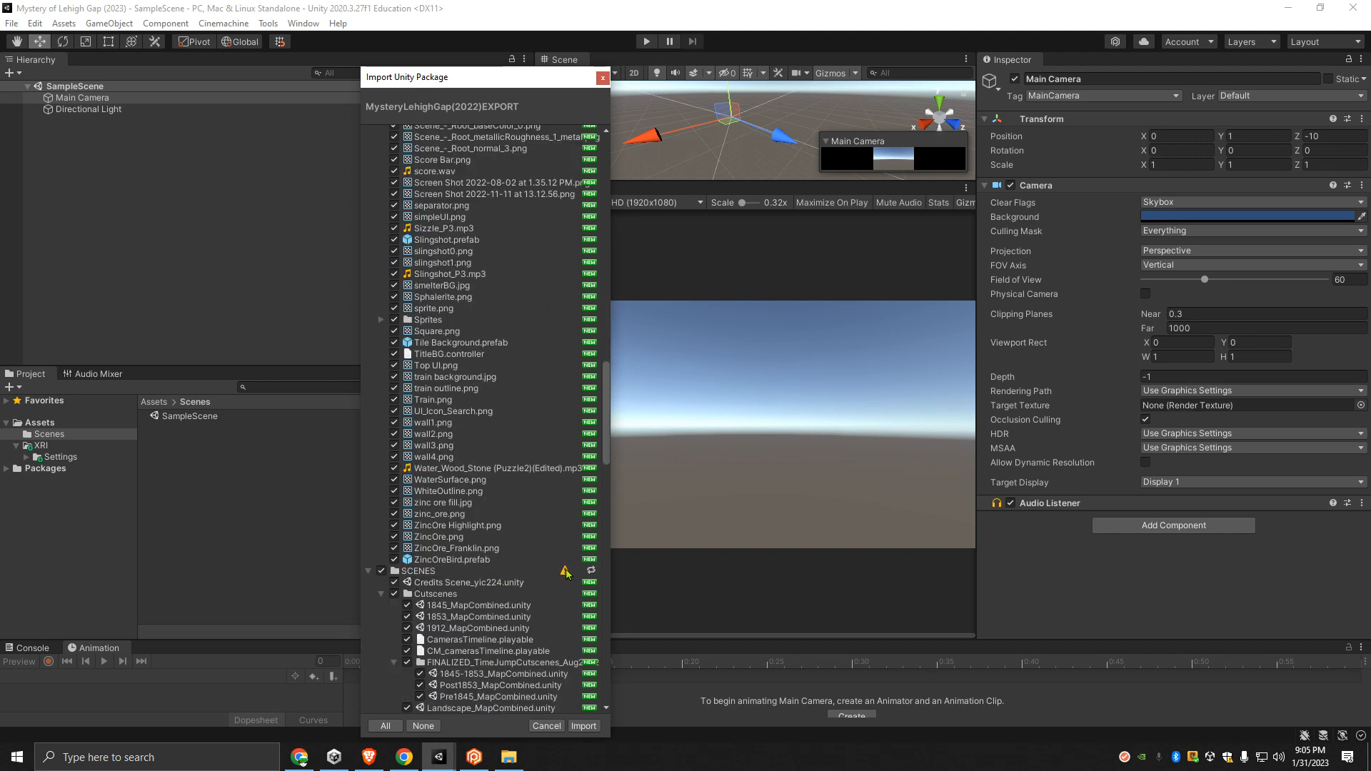
pyautogui.moveTo(565, 572)
pyautogui.scroll(-3, 452, 598)
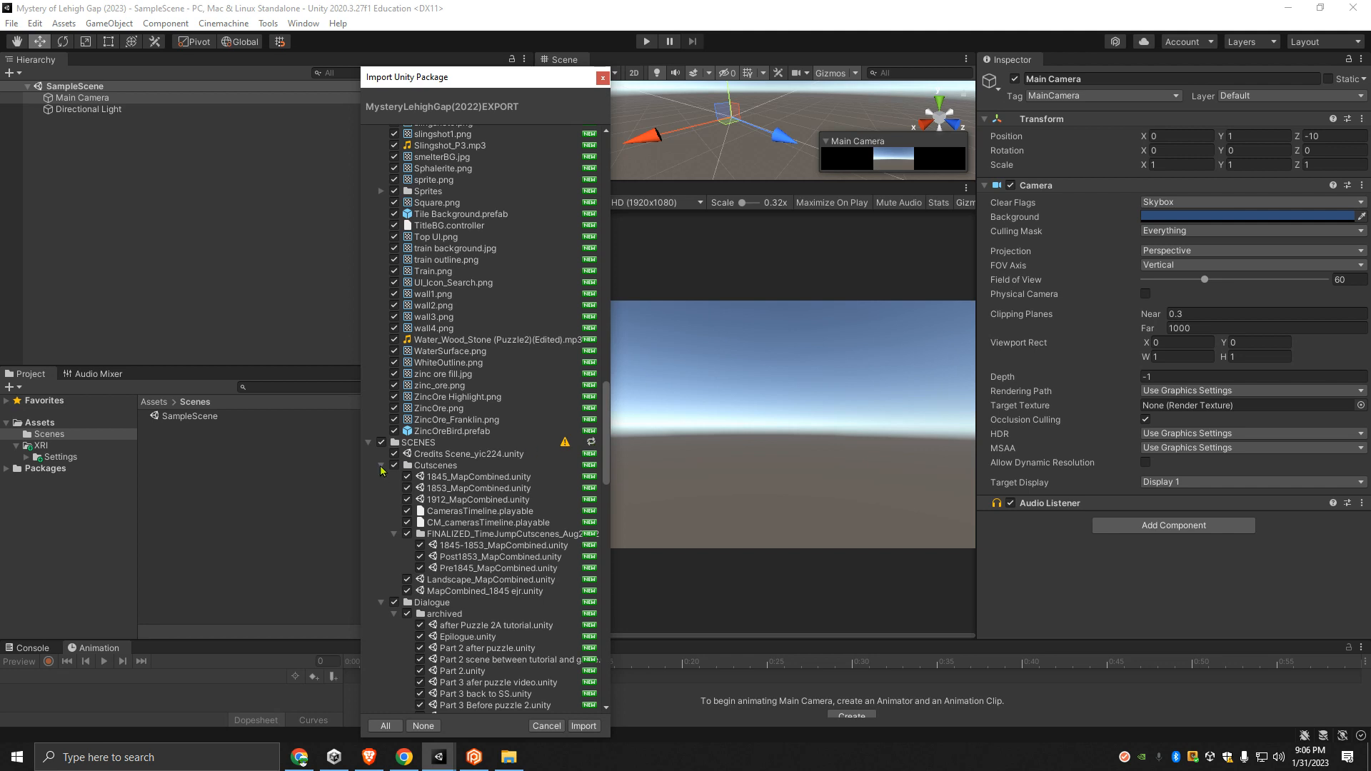
pyautogui.click(380, 465)
pyautogui.click(381, 476)
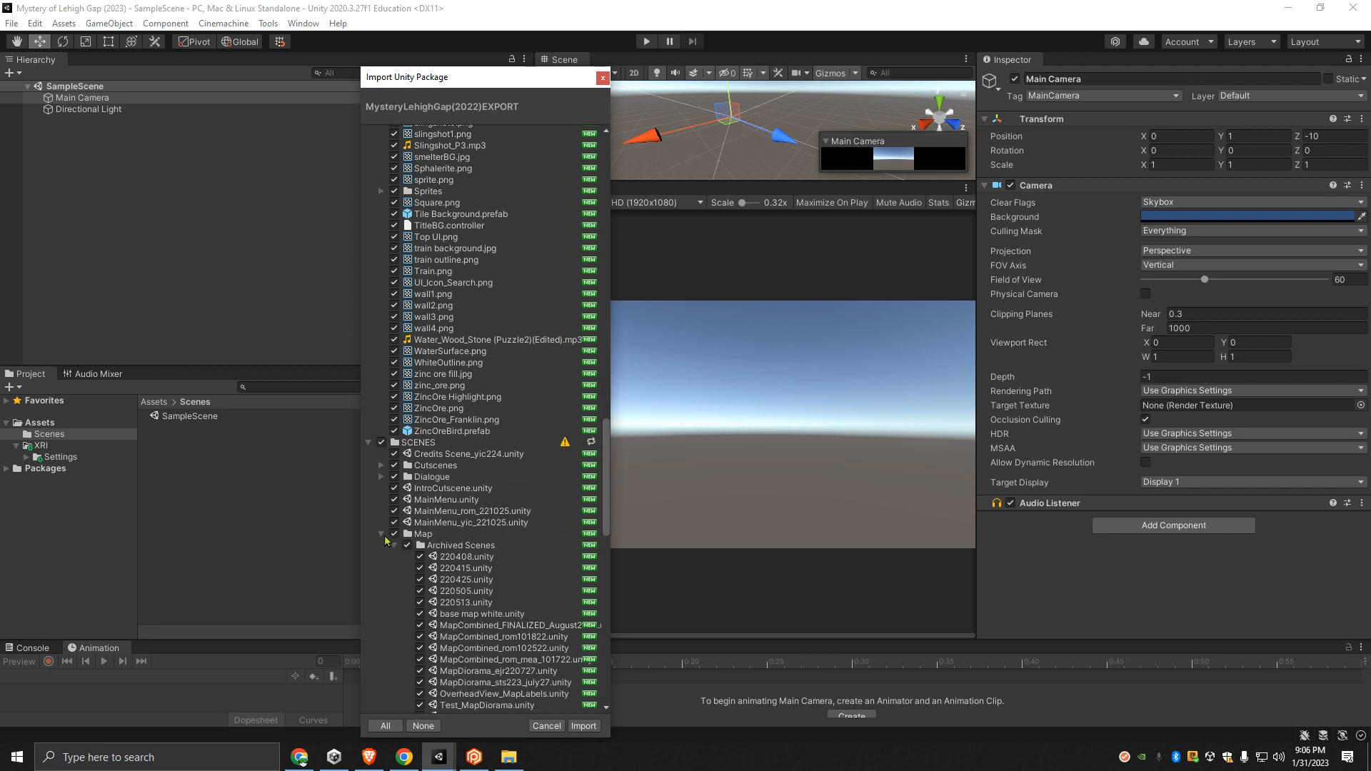
# - Collapse the RESOURCES, PREFABS and PLUGINS folders, along with the Archived Scenes and Map folders within SCENES
pyautogui.scroll(15, 386, 475)
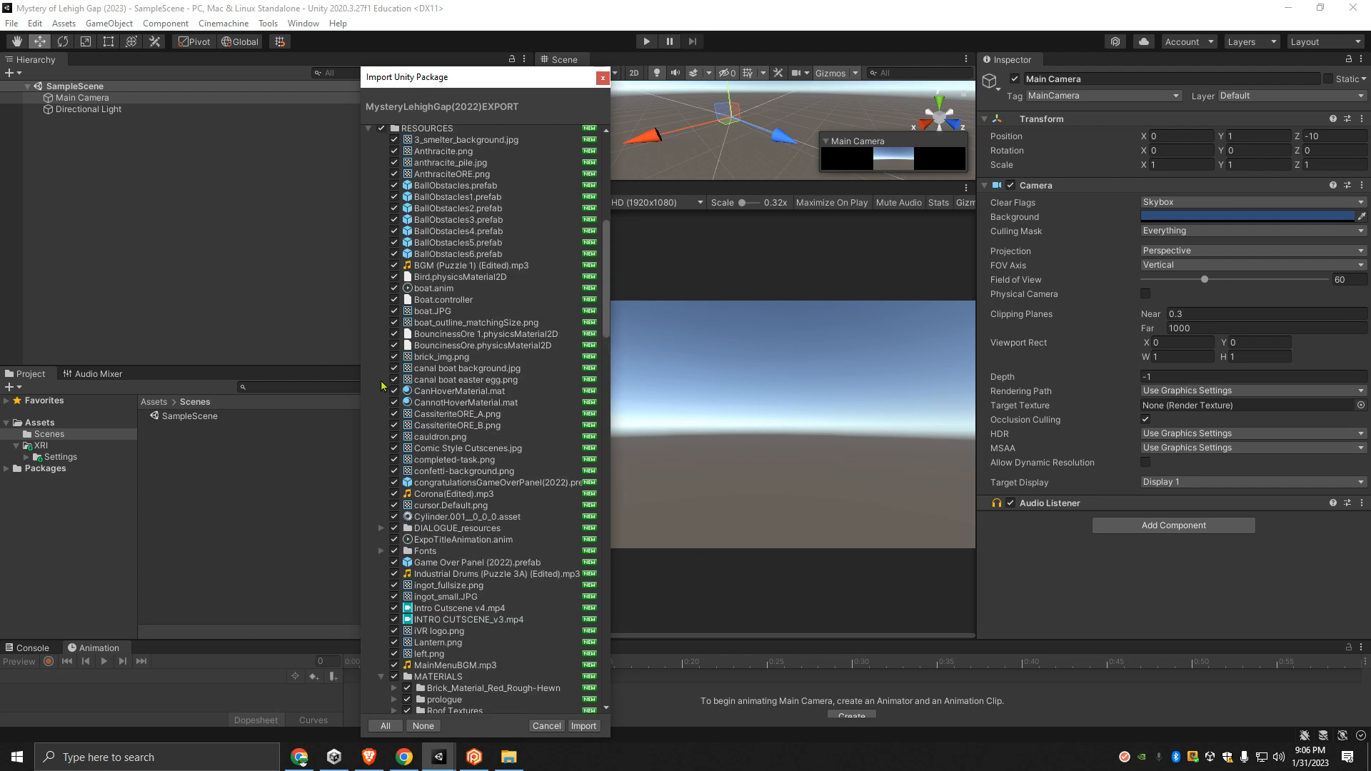
pyautogui.scroll(6, 381, 382)
pyautogui.click(368, 386)
pyautogui.scroll(2, 395, 417)
pyautogui.scroll(5, 393, 407)
pyautogui.click(370, 270)
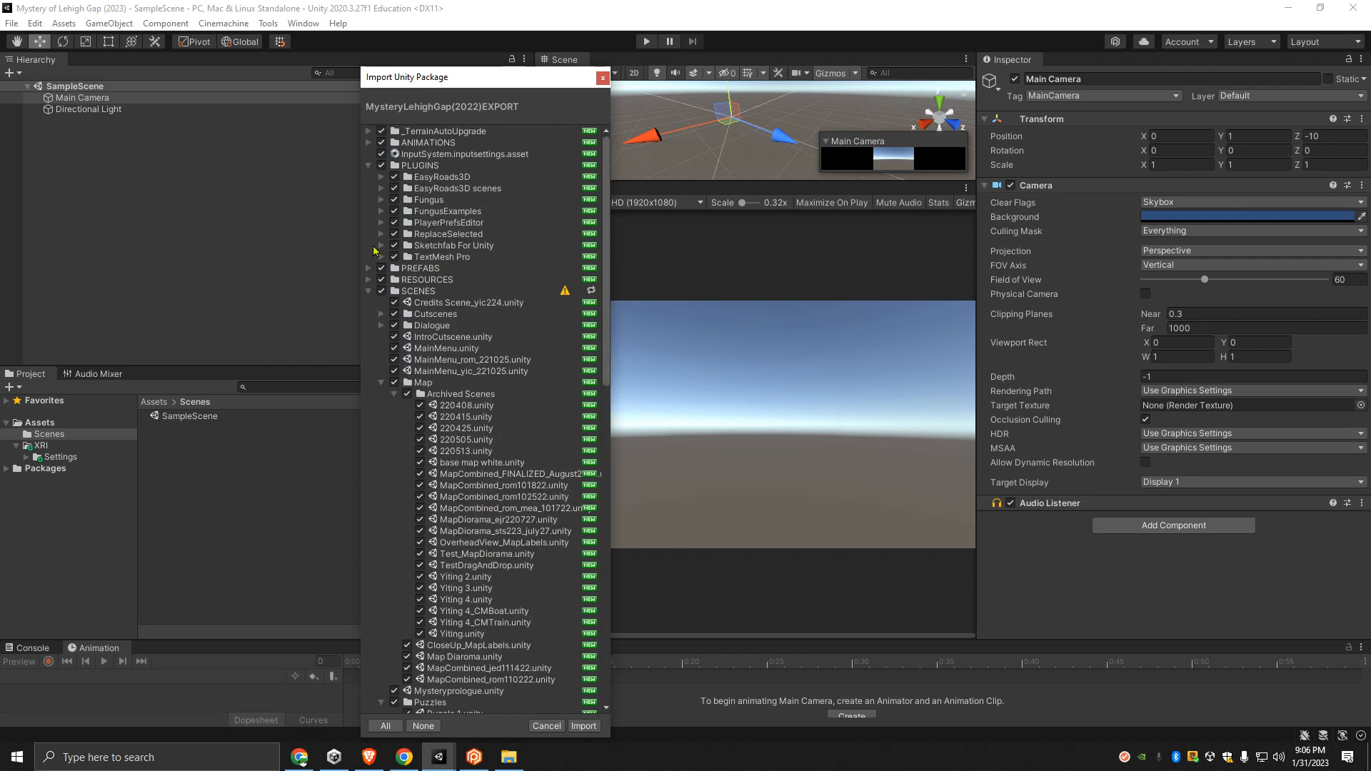
pyautogui.click(369, 166)
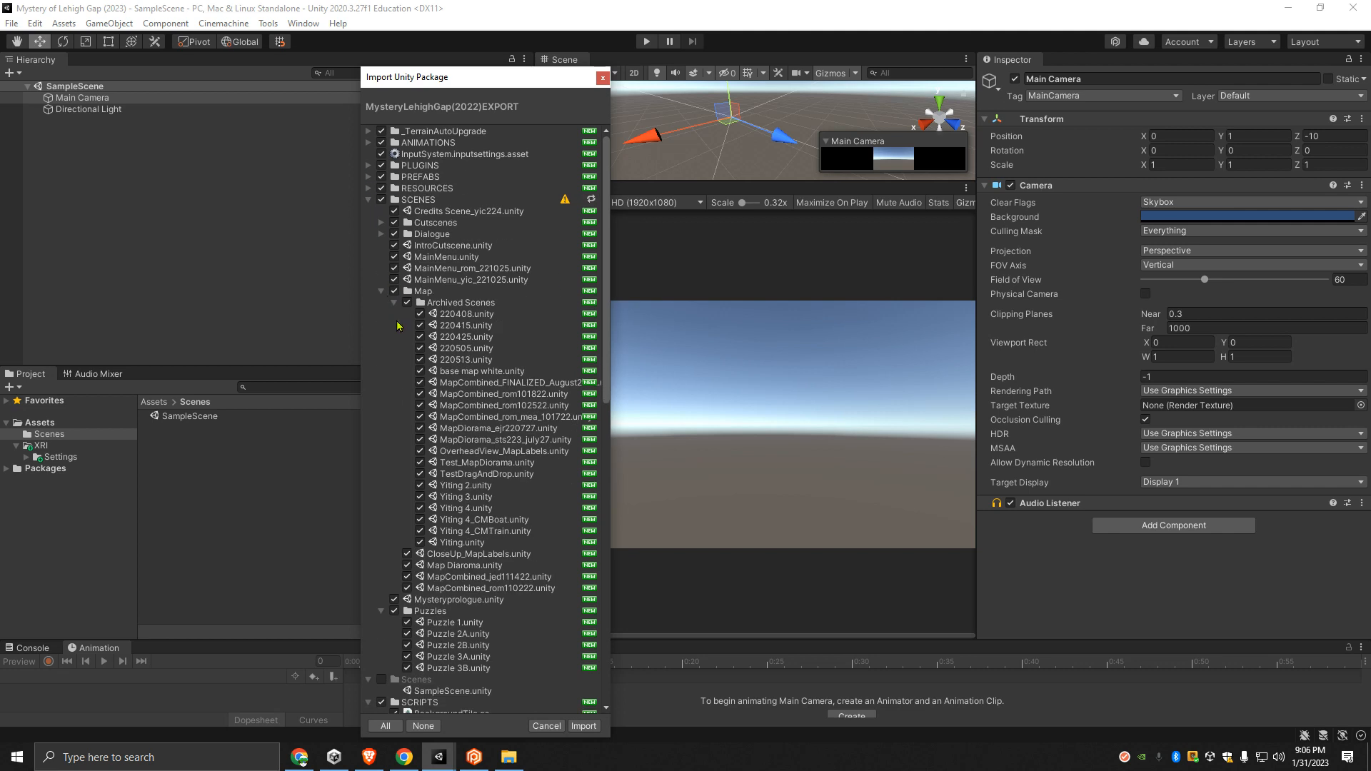
pyautogui.click(393, 302)
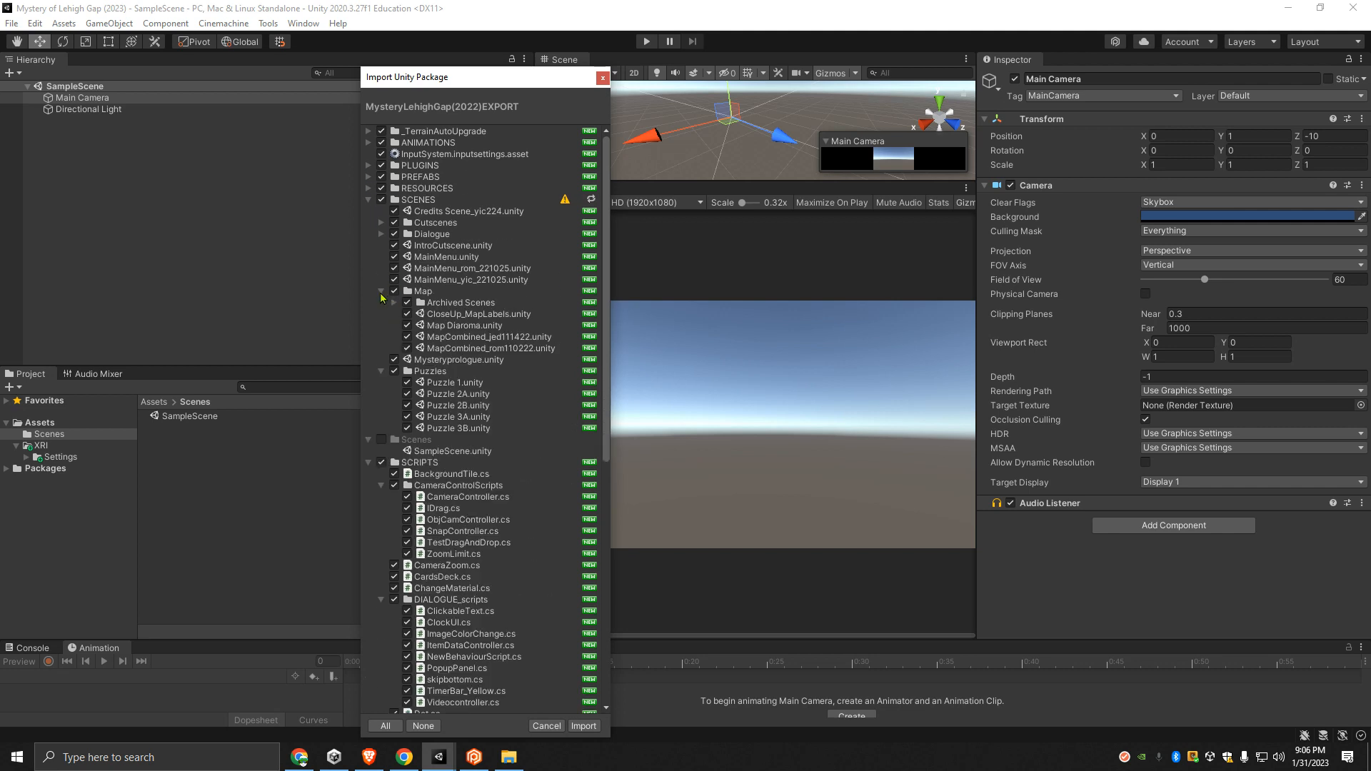
pyautogui.click(381, 291)
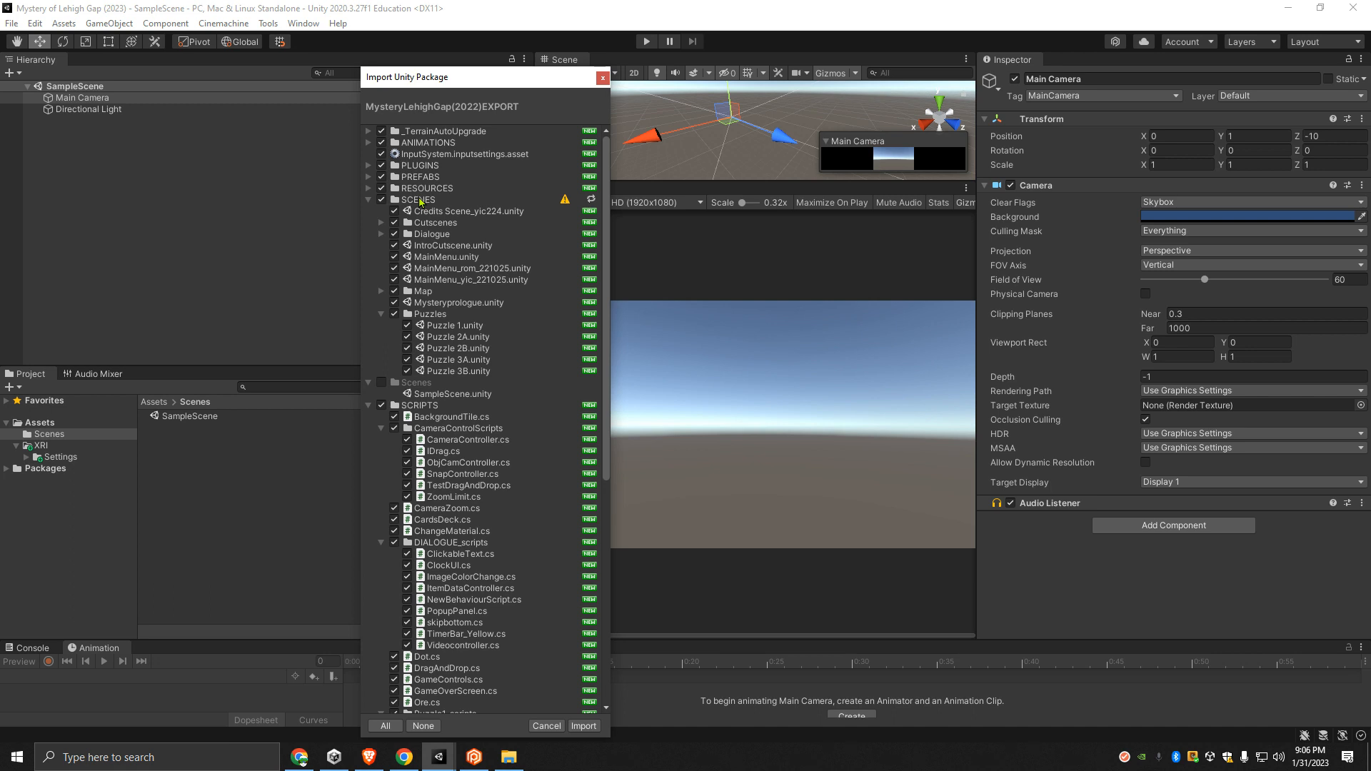
# - Delete the existing Scenes folder from the project's Assets
pyautogui.click(62, 437)
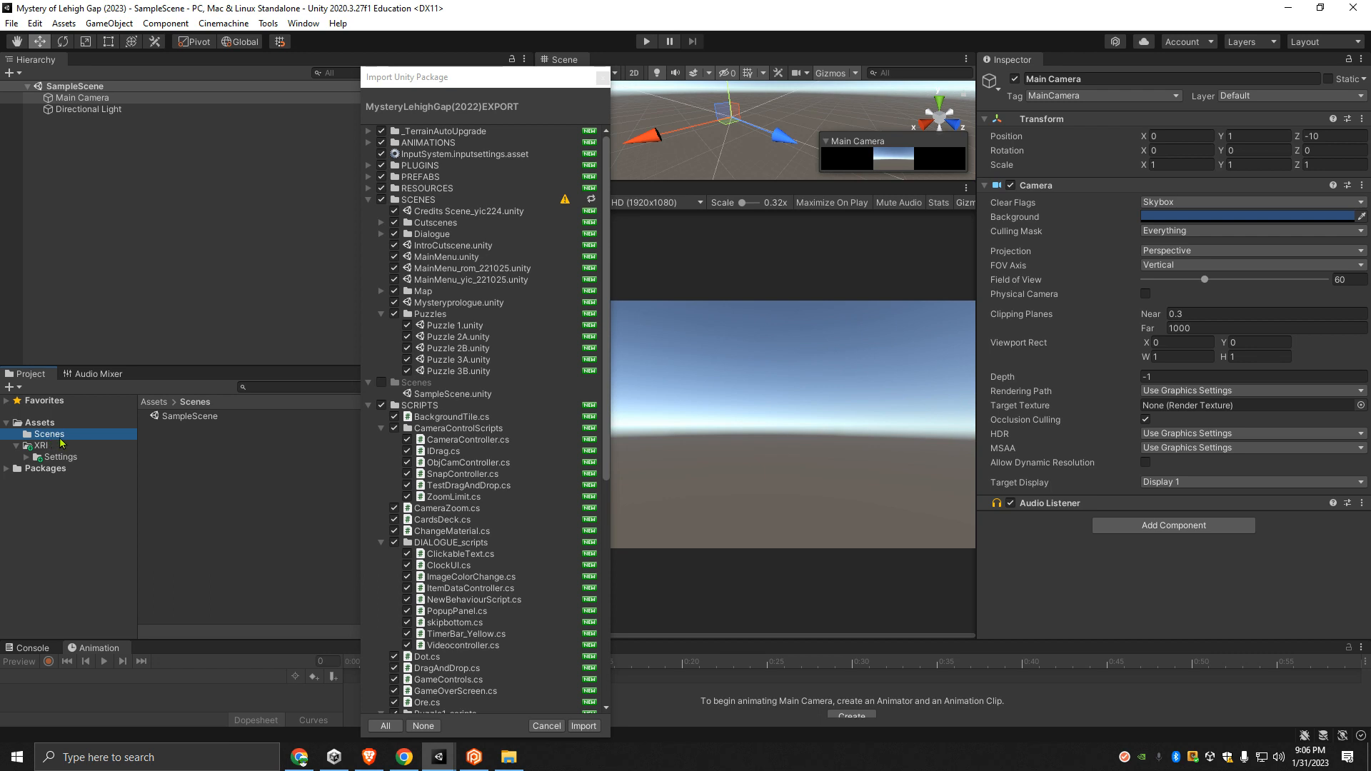
pyautogui.press('Delete')
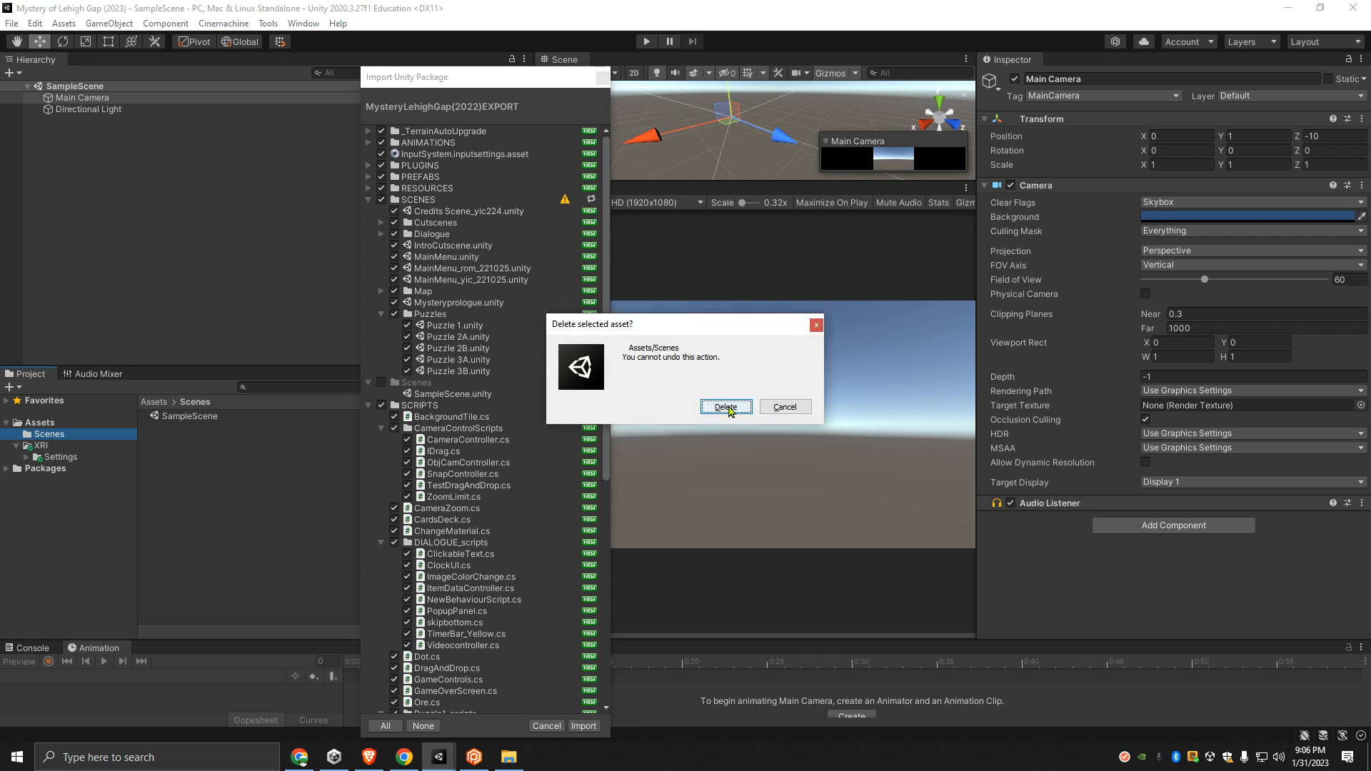
pyautogui.click(727, 408)
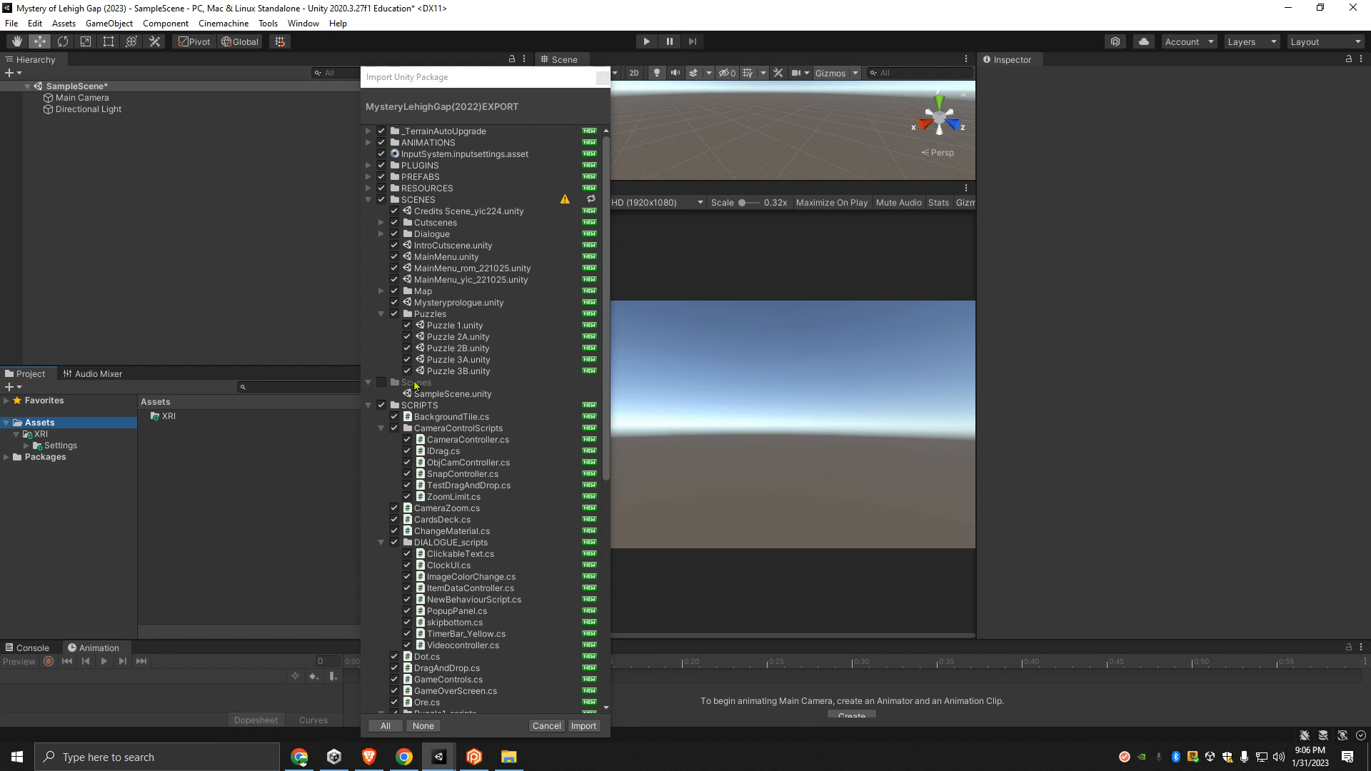
# - Collapse the package's SCENES folder and the CameraControlScripts, DIALOGUE_scripts and Puzzle1_scripts folders within SCRIPTS
pyautogui.click(369, 200)
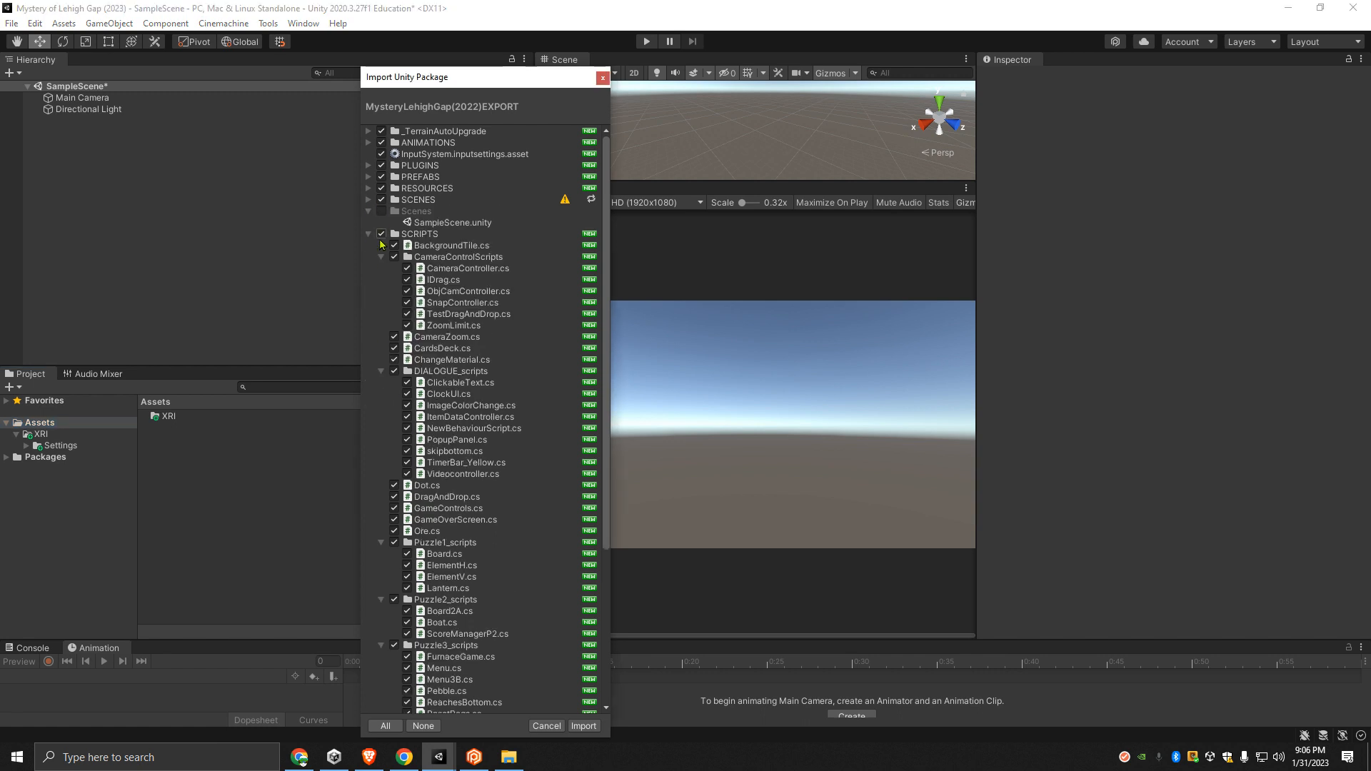
pyautogui.click(381, 257)
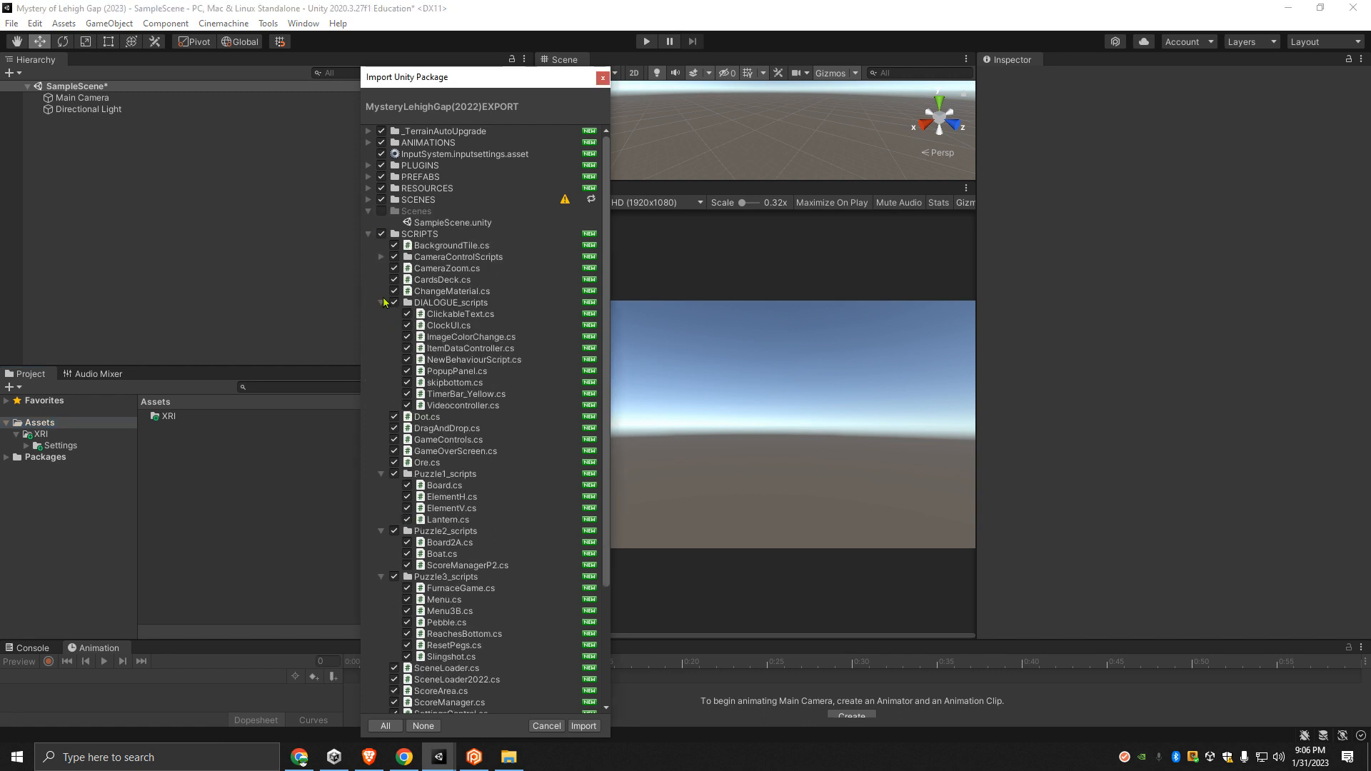
pyautogui.click(381, 303)
pyautogui.click(381, 371)
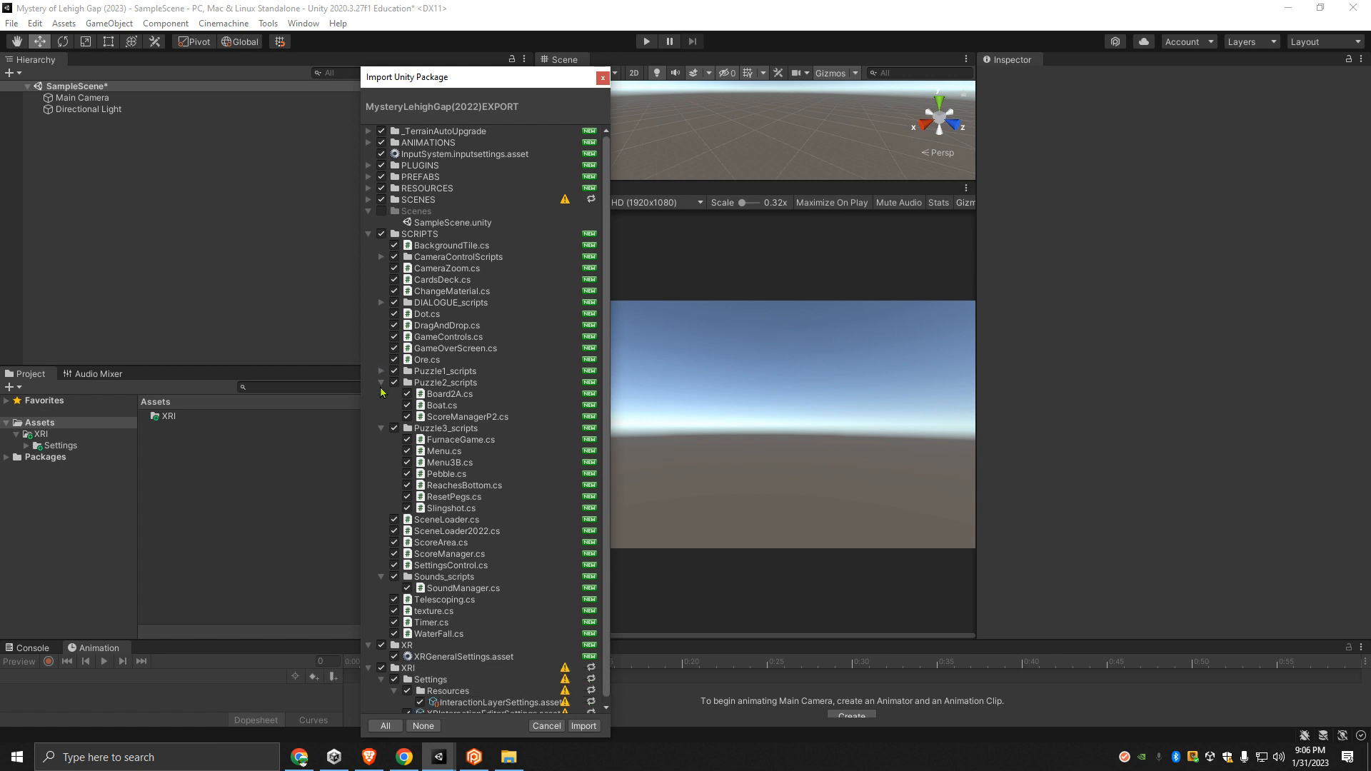
# - Collapse the Puzzle2_scripts, Puzzle3_scripts and Sounds_scripts folders, as well as the whole Scenes and SCRIPTS folders
pyautogui.click(381, 383)
pyautogui.click(381, 394)
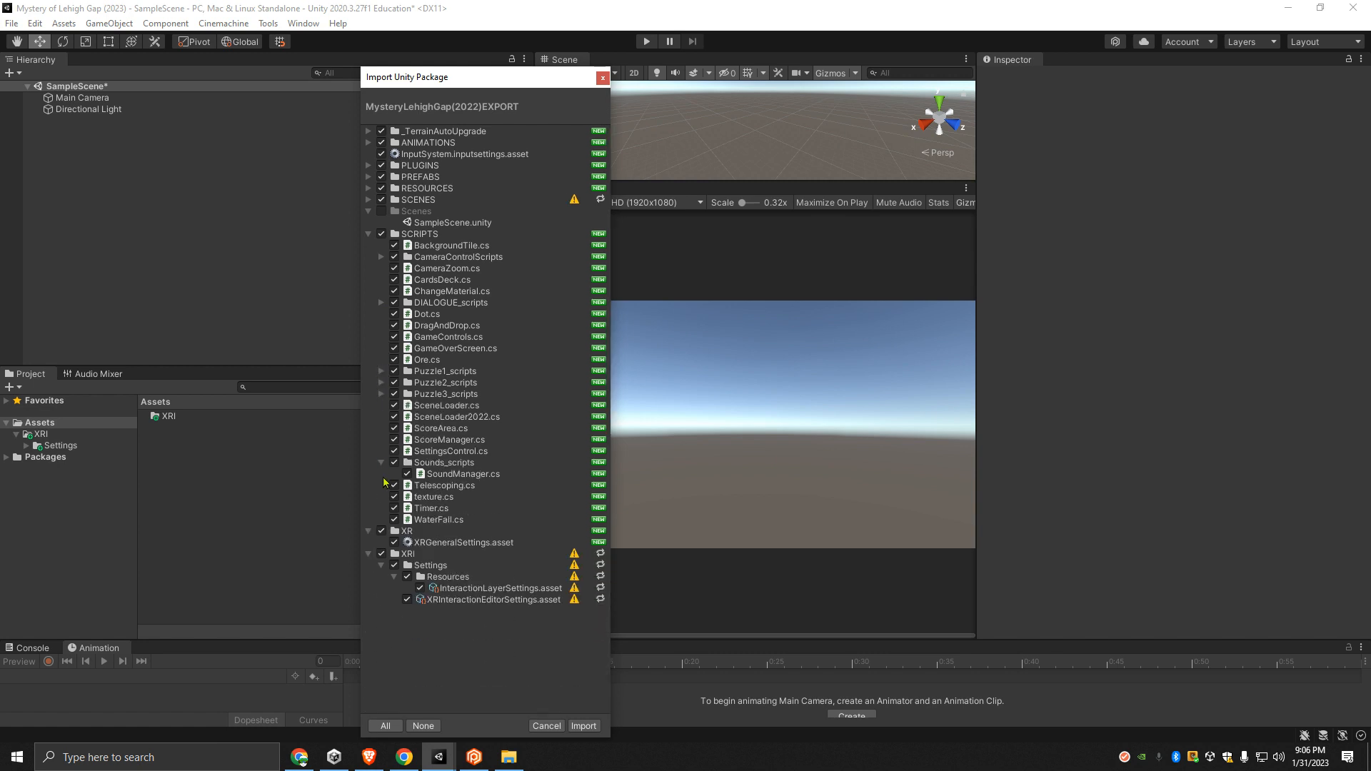
pyautogui.click(386, 464)
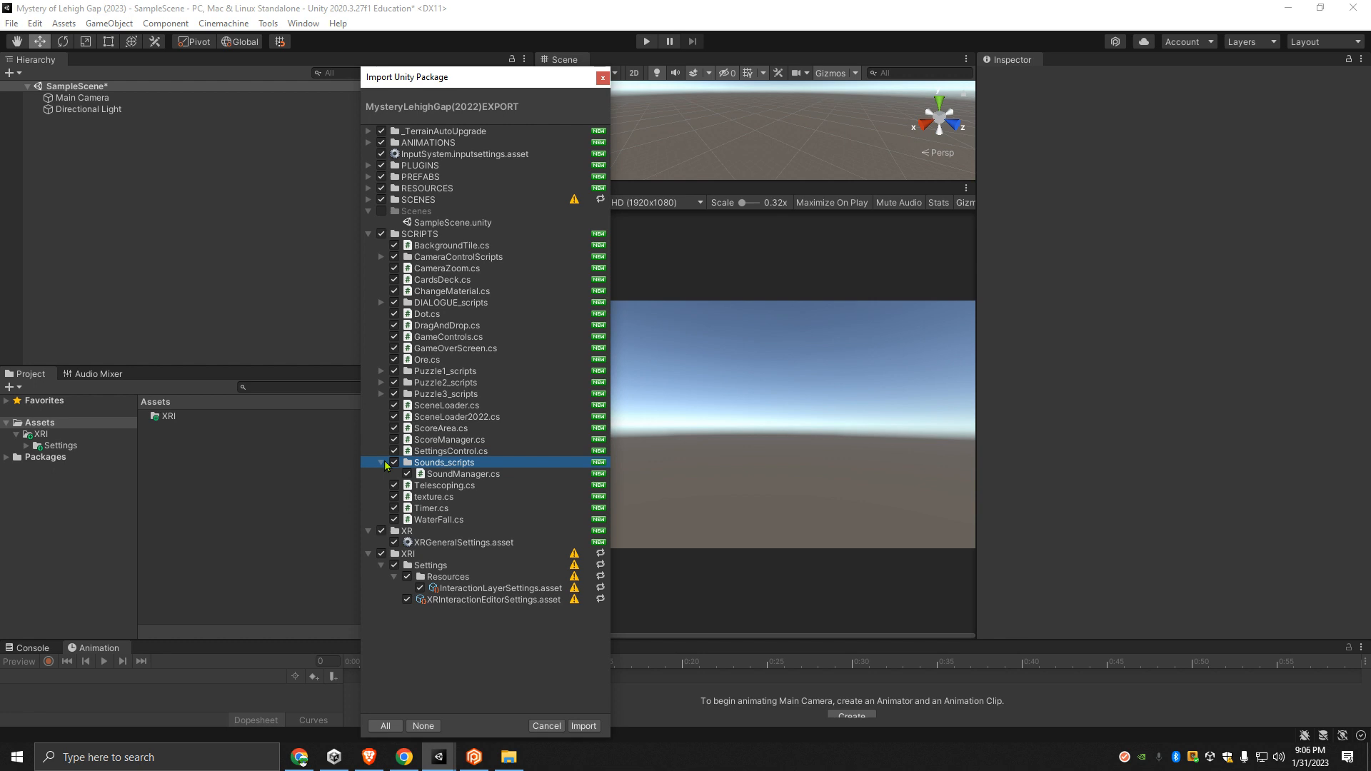
pyautogui.click(381, 463)
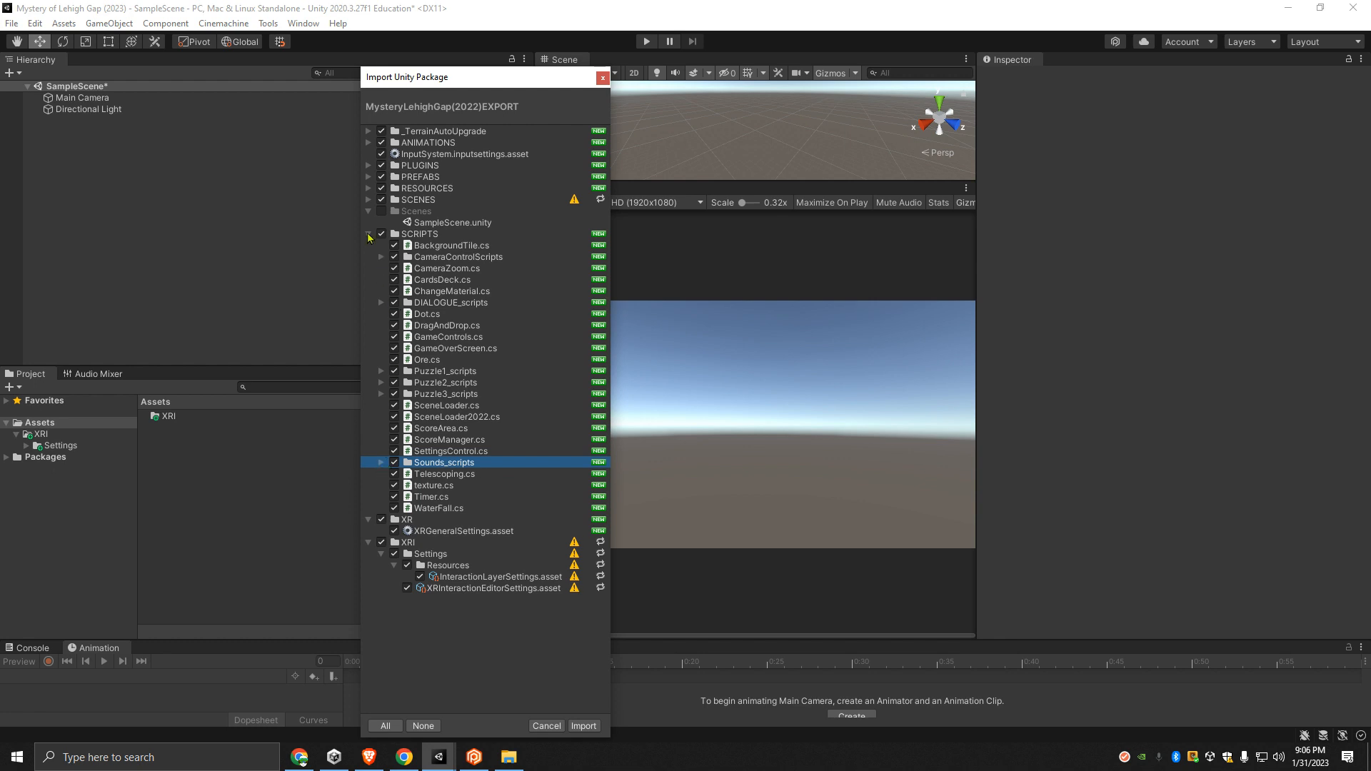
pyautogui.click(369, 214)
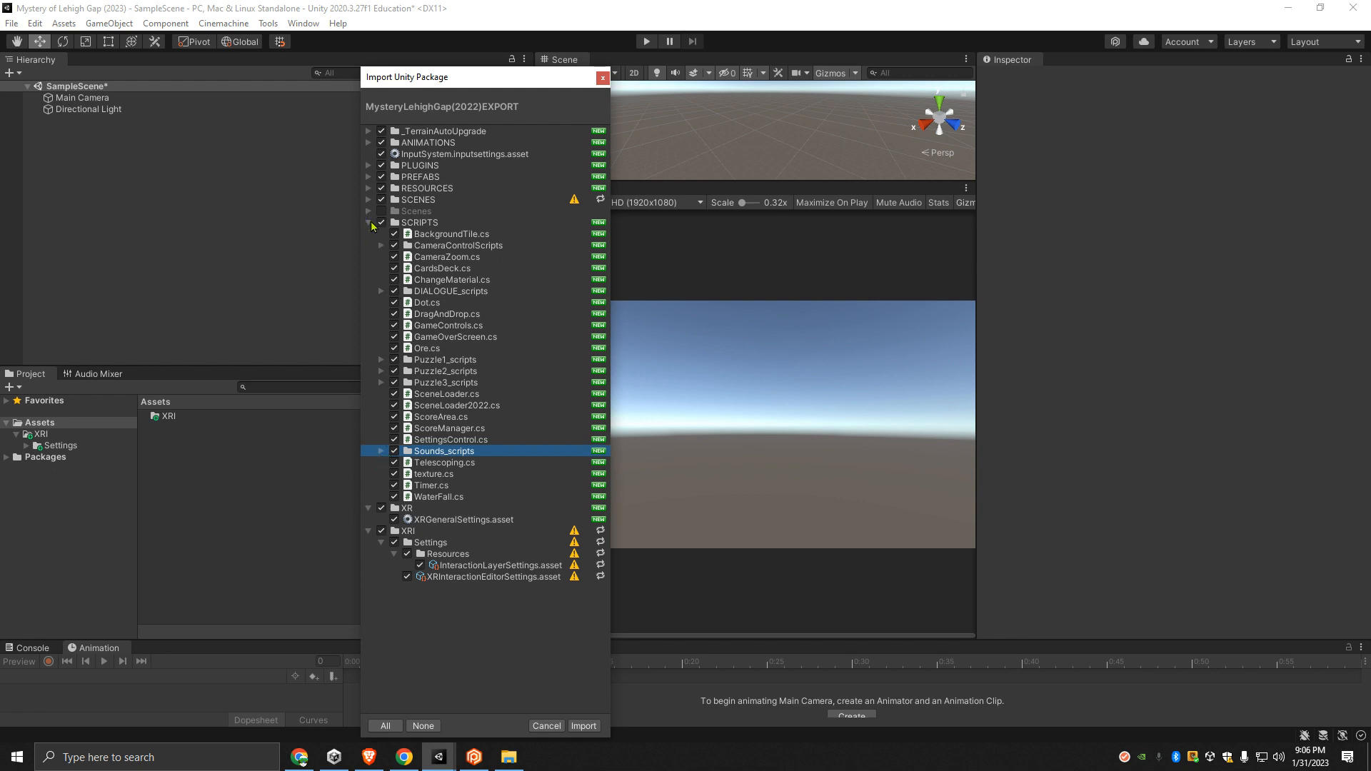
pyautogui.click(371, 223)
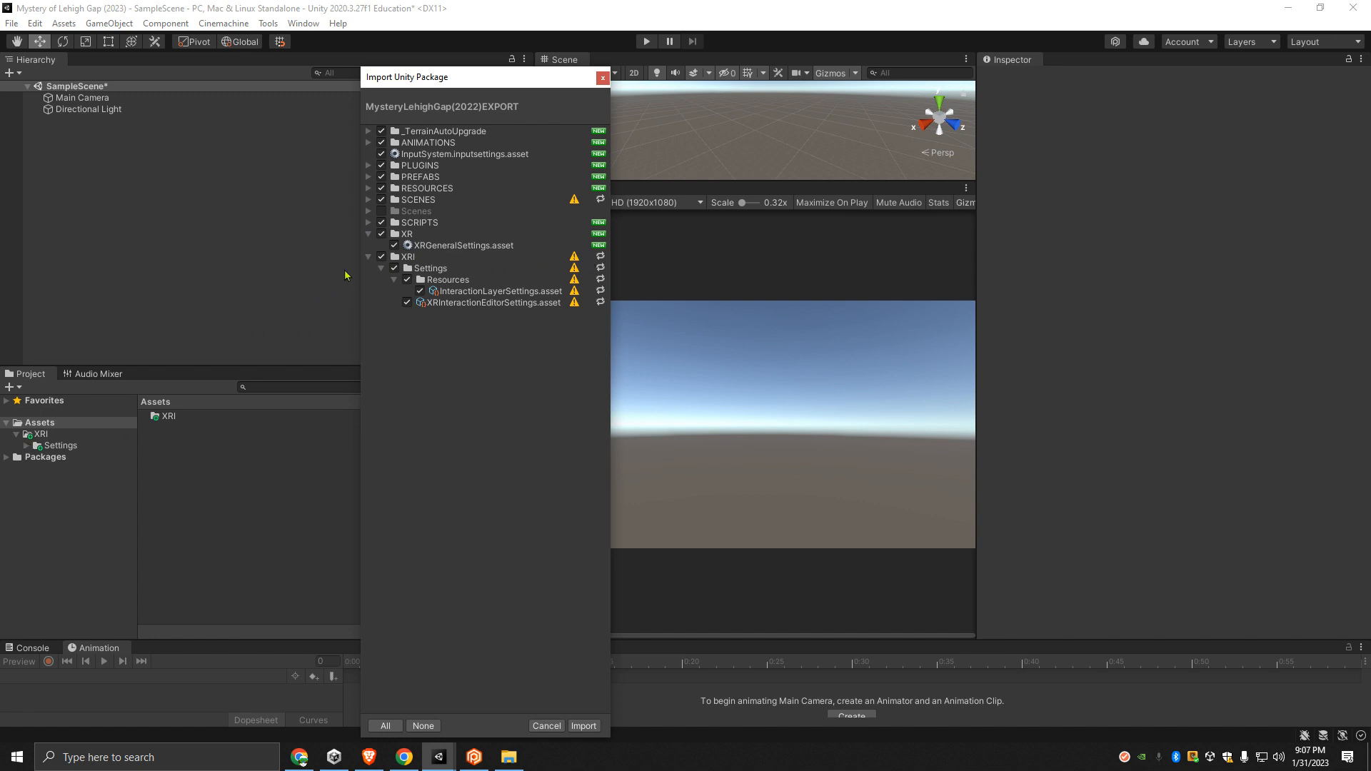
# - Exclude the XRI folder from the package and import the remaining selected items
pyautogui.click(382, 257)
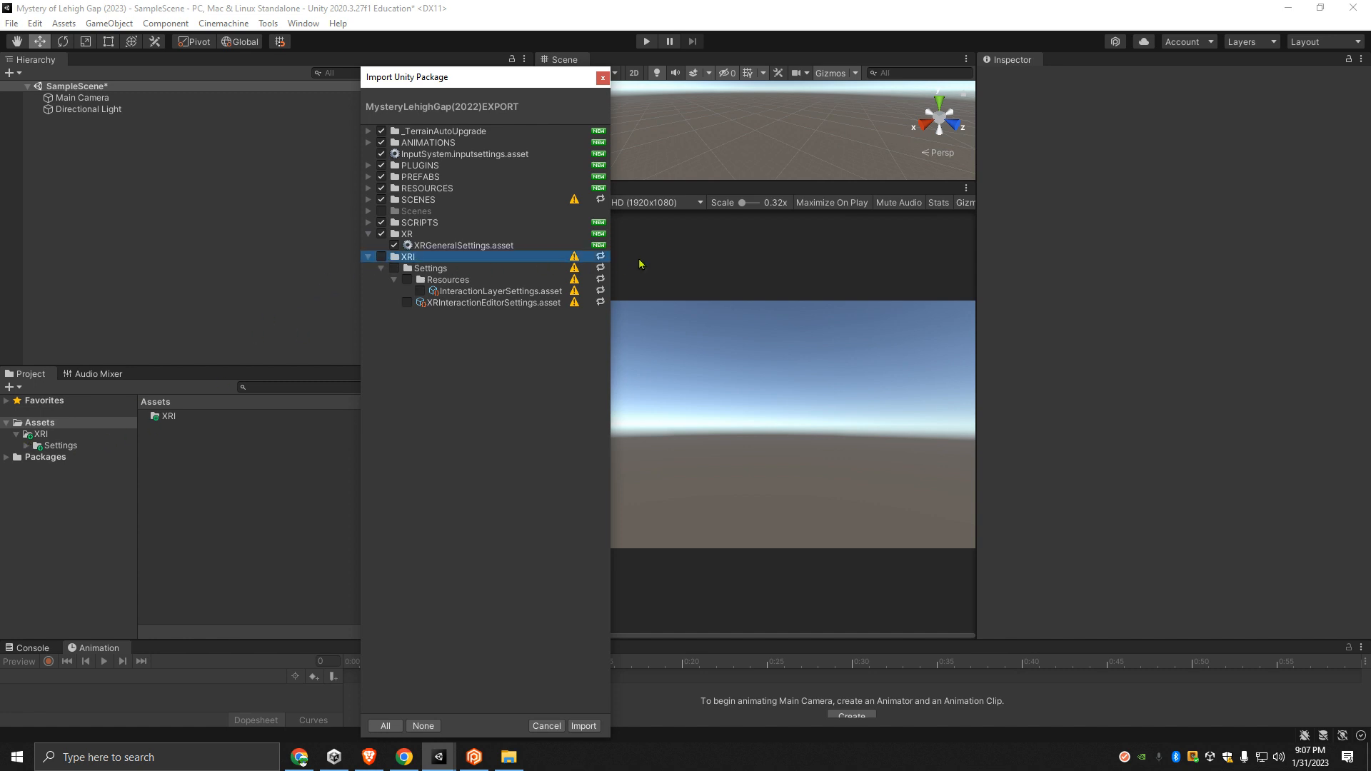
pyautogui.moveTo(575, 259)
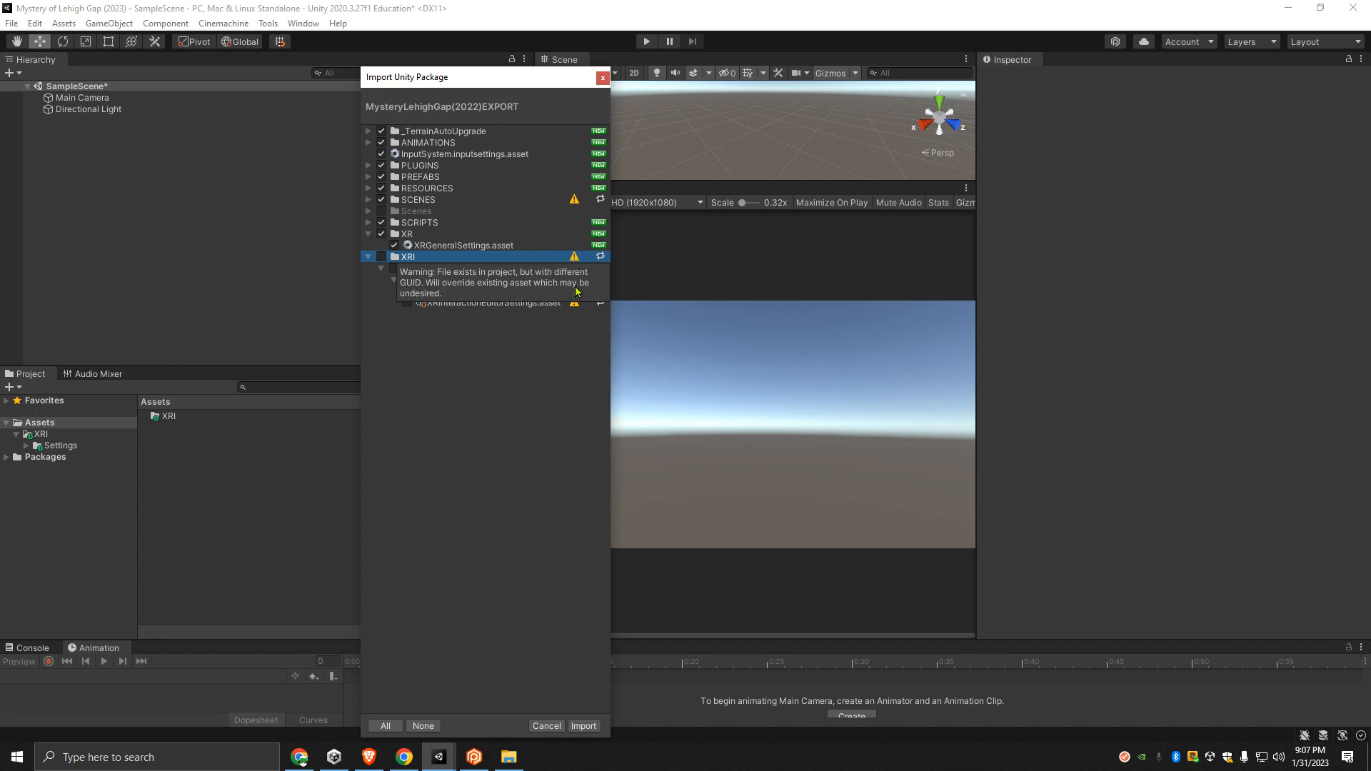
pyautogui.click(368, 257)
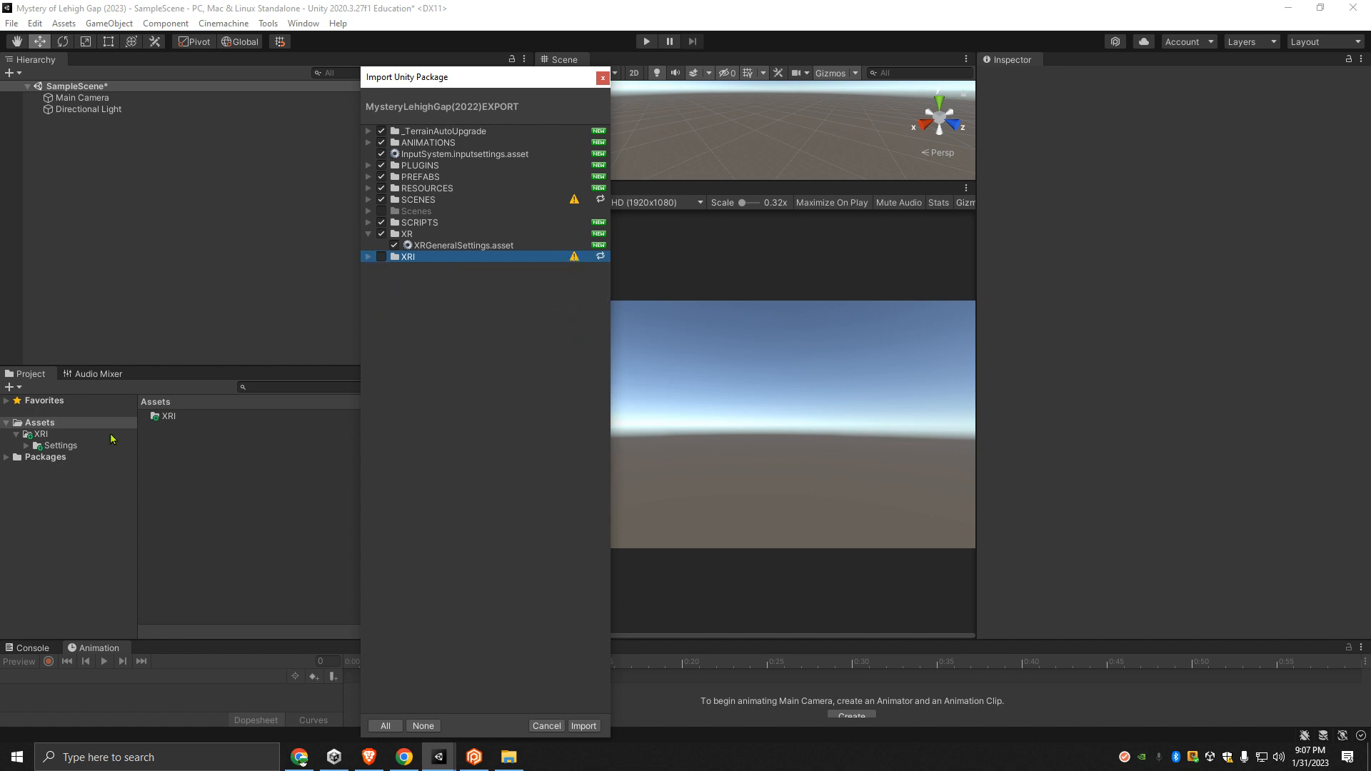
pyautogui.click(583, 727)
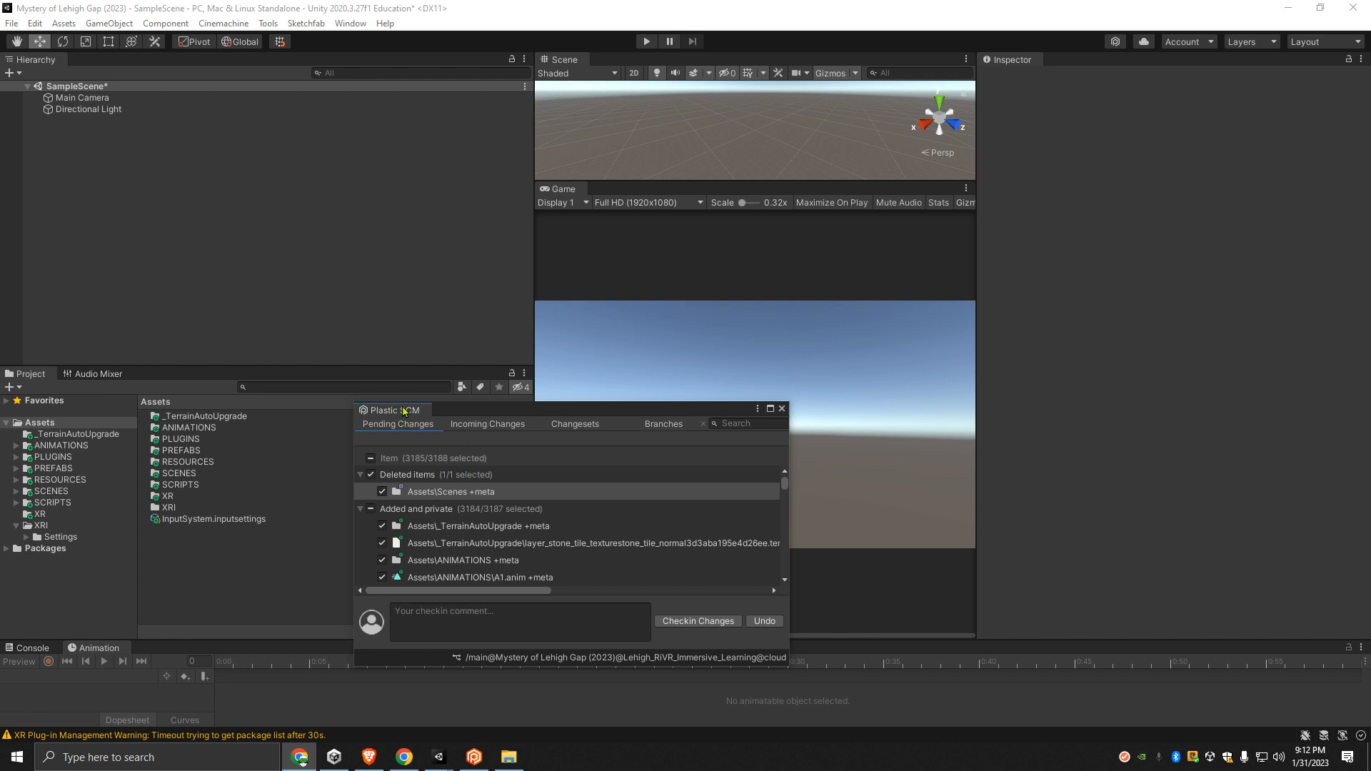
# - Close the floating Plastic SCM window and lower the divider between the Hierarchy and the Project area
pyautogui.click(781, 410)
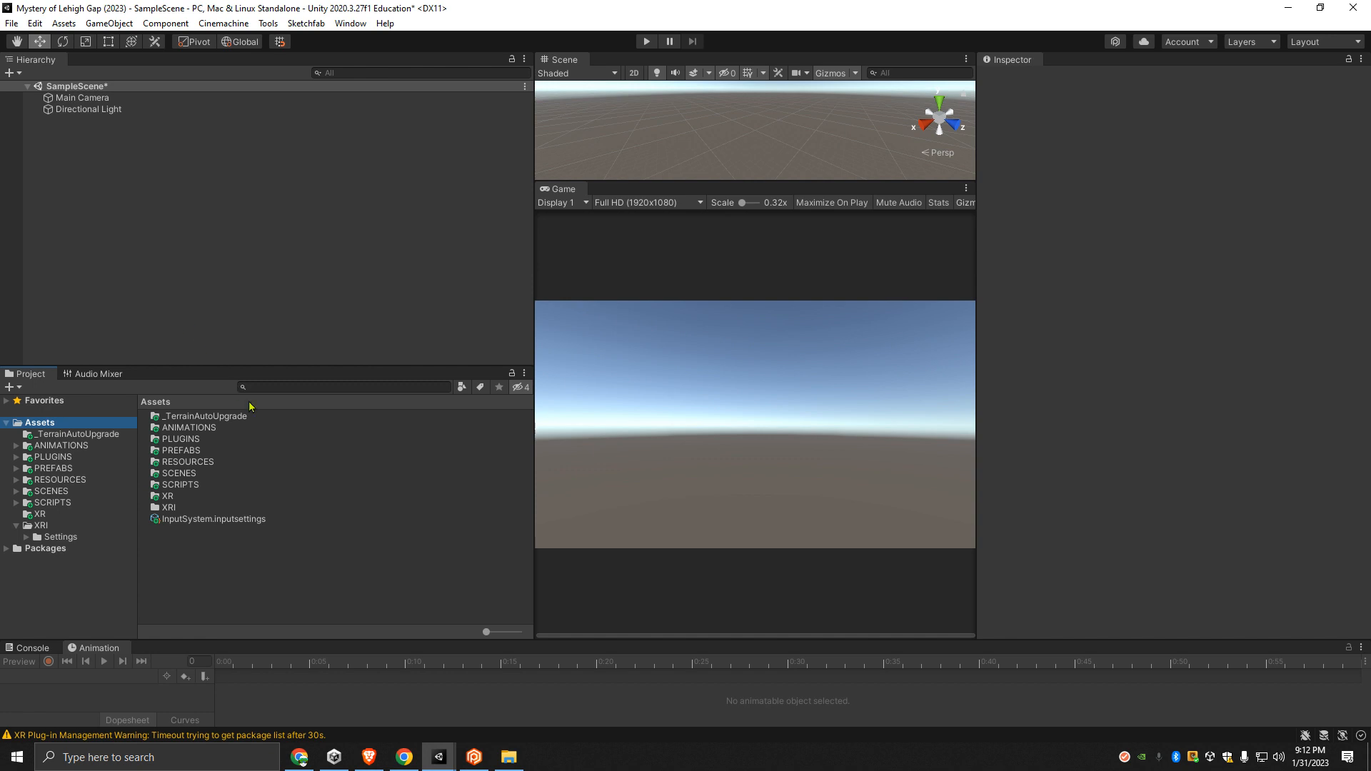
pyautogui.moveTo(217, 365); pyautogui.dragTo(248, 441)
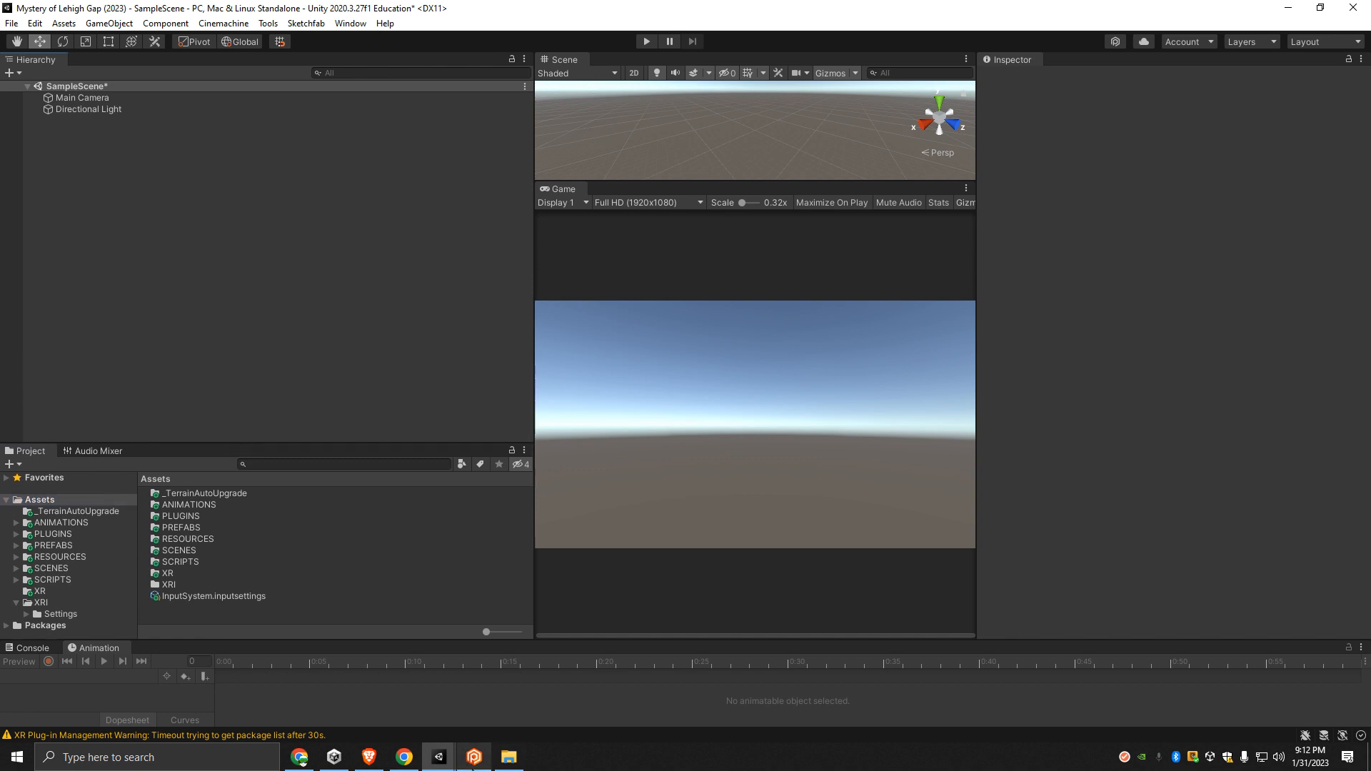
# - Switch to the Plastic SCM app and give the pending changes the checkin comment Imported "MysteryLehighGap(2022)EXPORT.unitypackage"
pyautogui.click(472, 759)
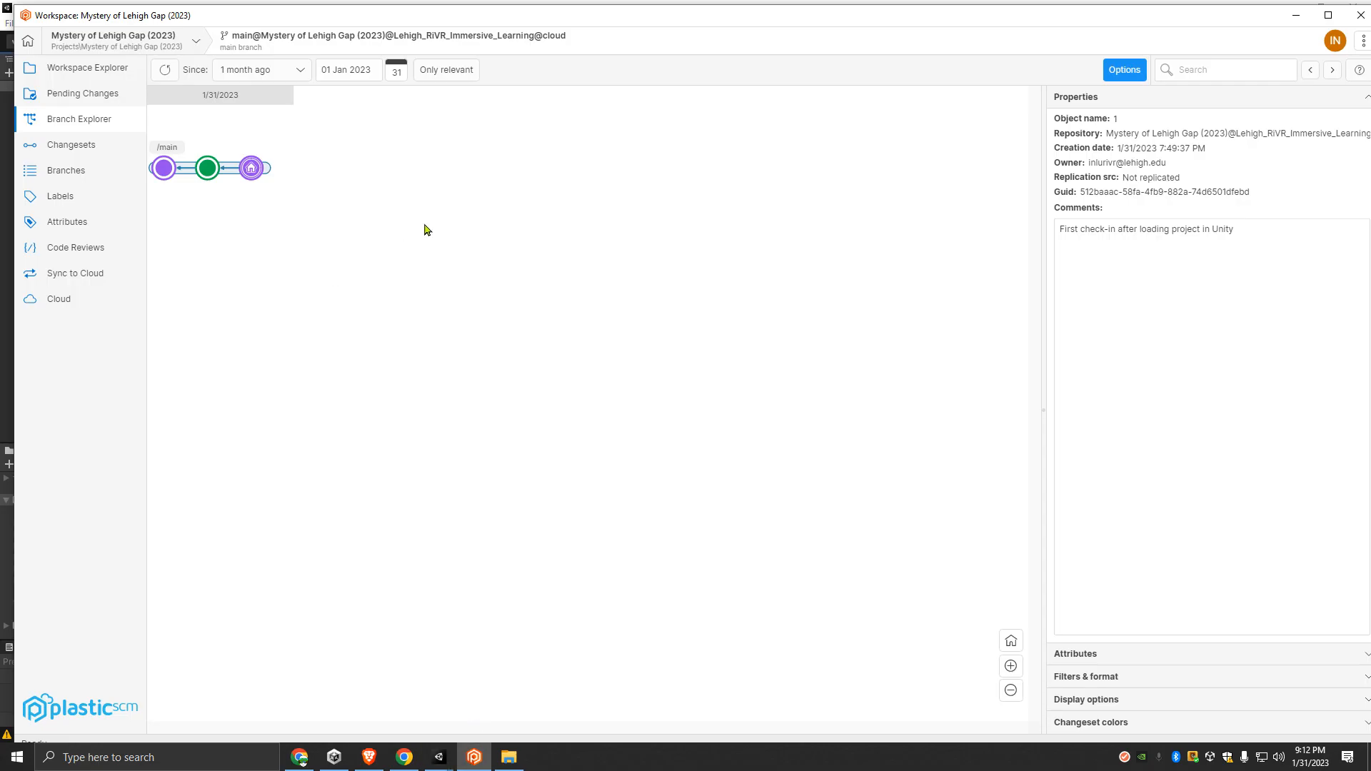
pyautogui.click(72, 97)
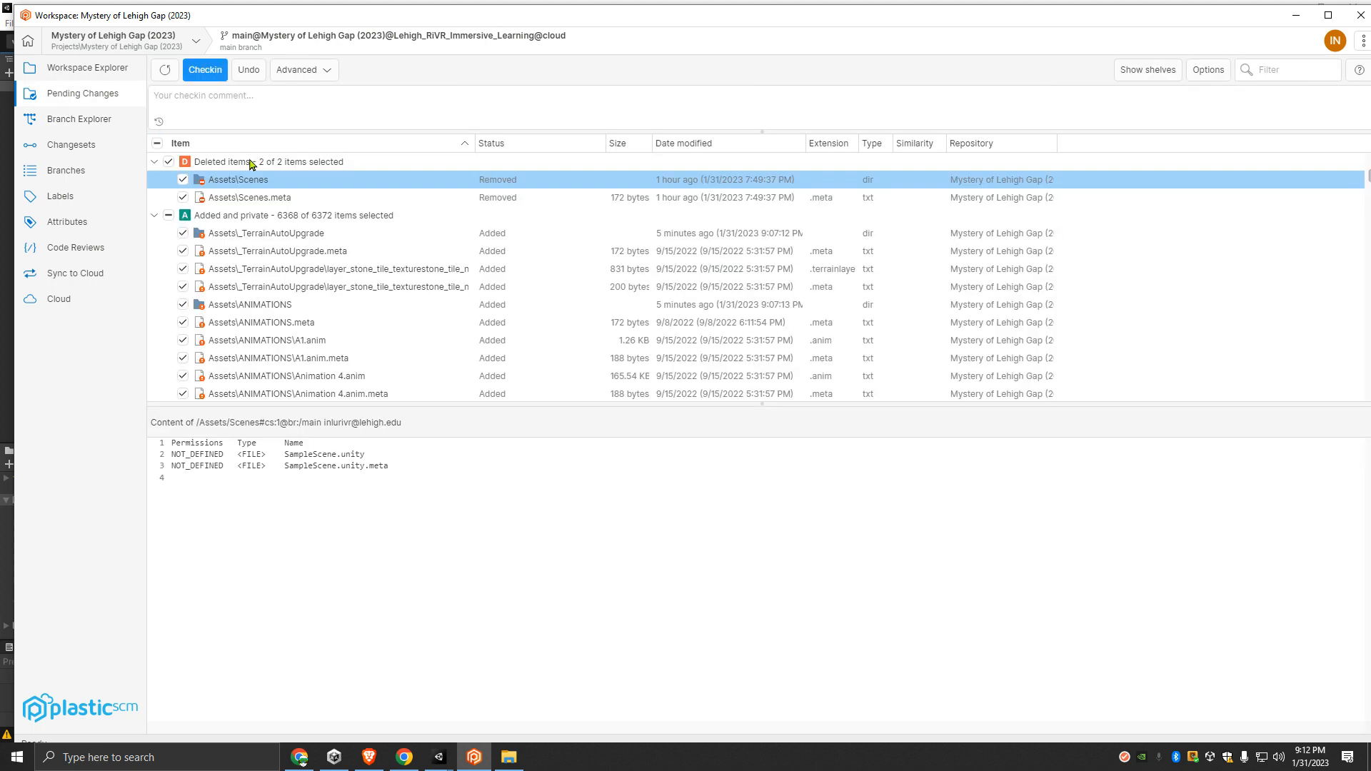
pyautogui.click(333, 108)
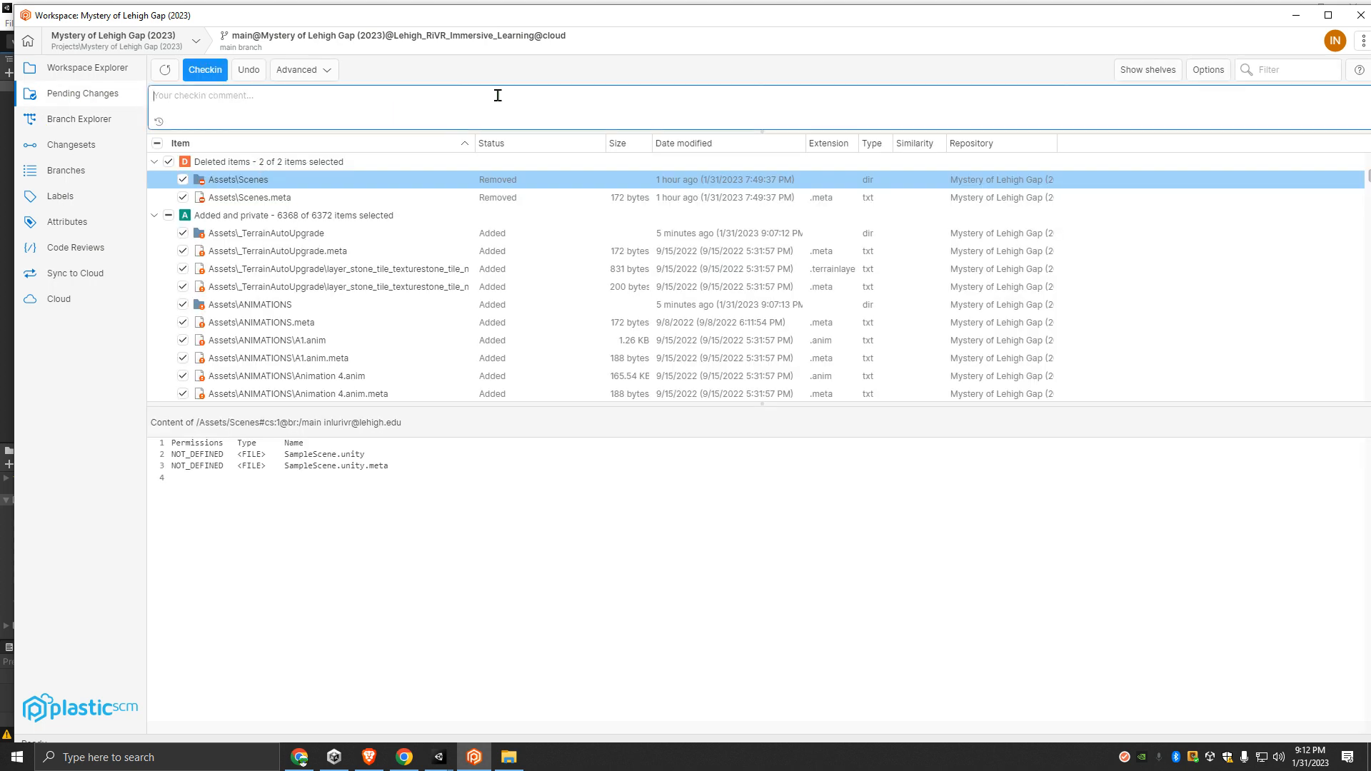
pyautogui.write('(')
pyautogui.press('BackSpace')
pyautogui.press('BackSpace')
pyautogui.press('BackSpace')
pyautogui.press('BackSpace')
pyautogui.press('BackSpace')
pyautogui.press('BackSpace')
pyautogui.write('"')
pyautogui.write('MysteryLehigh')
pyautogui.write('Gap(2022')
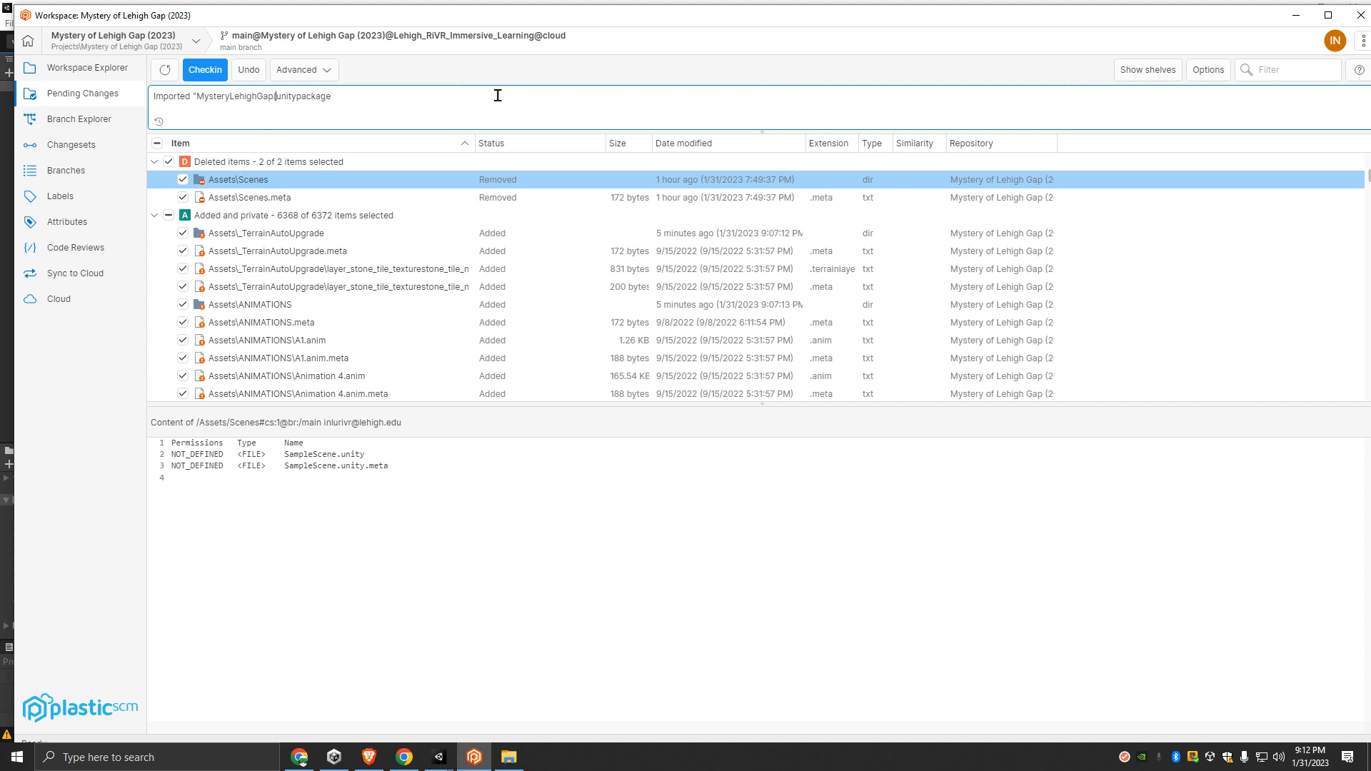
pyautogui.write(')EXPORT.')
# - Check in the selected pending changes and look up the newest changeset on the main branch in the Branch Explorer
pyautogui.click(218, 72)
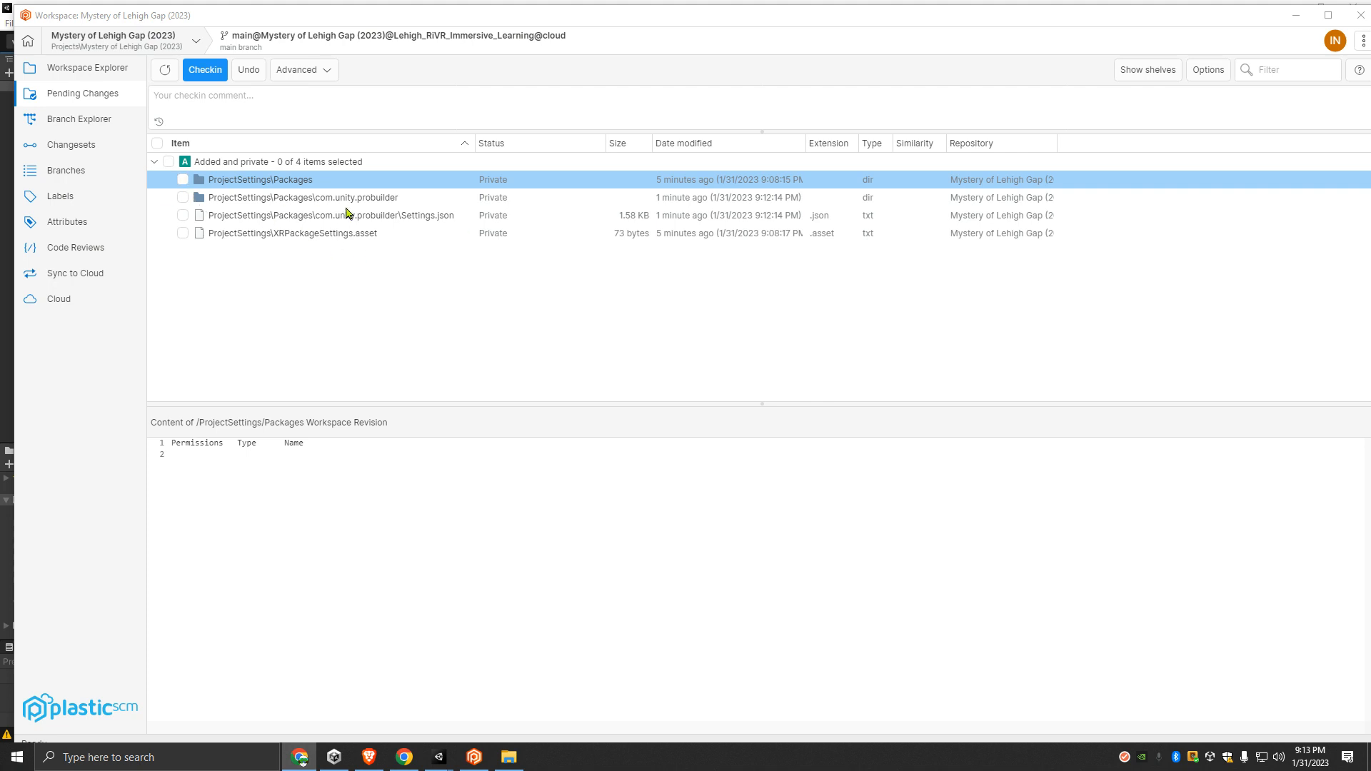
pyautogui.click(80, 120)
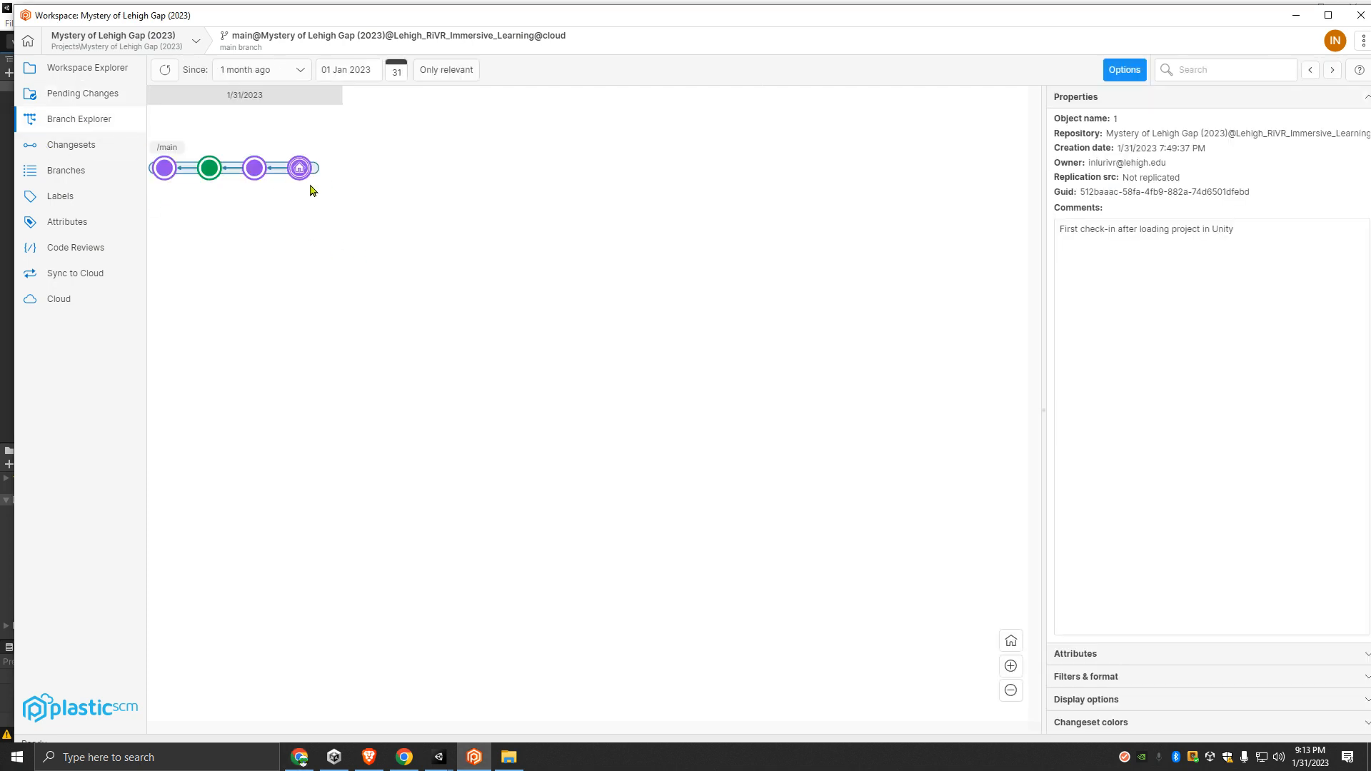
pyautogui.moveTo(300, 175)
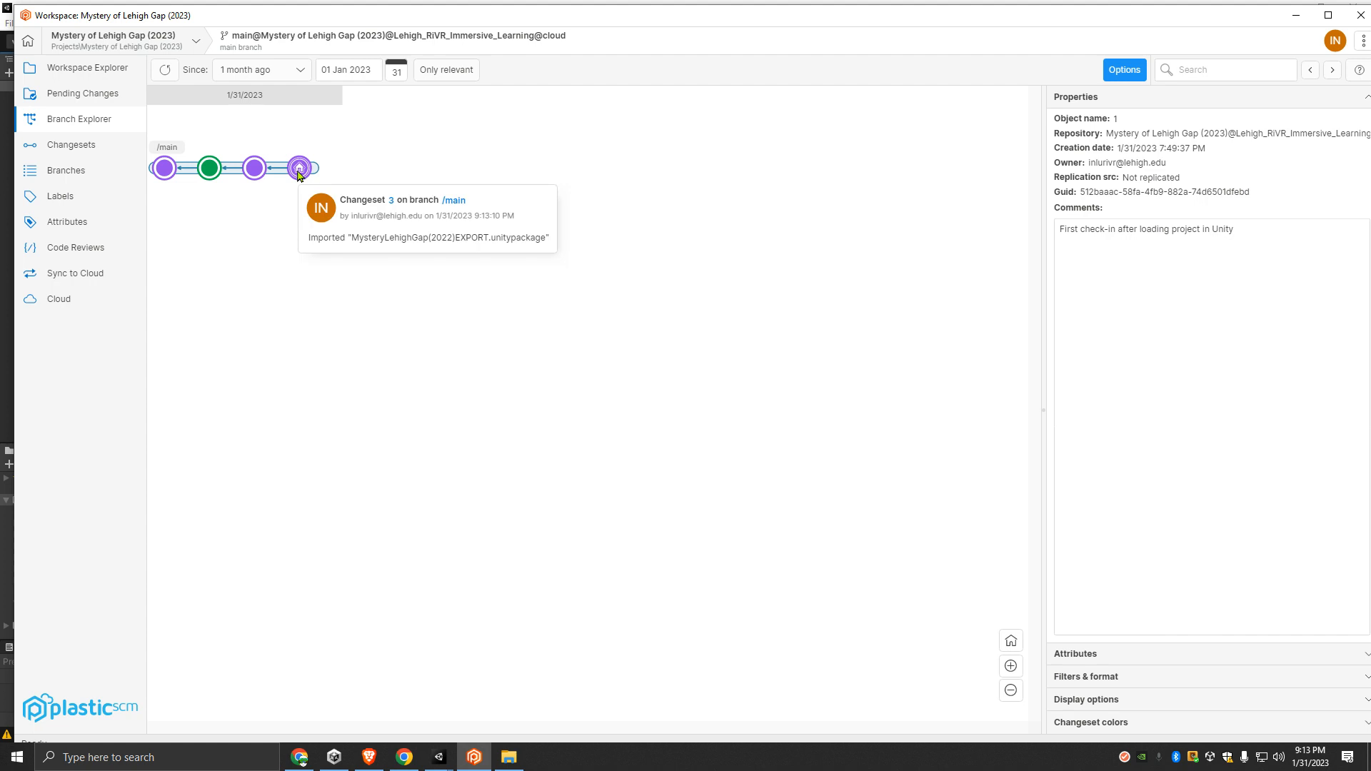
# - Delete the four private ProjectSettings items from the pending changes, including Packages, com.unity.probuilder and XRPackageSettings.asset, and confirm the deletion
pyautogui.click(96, 100)
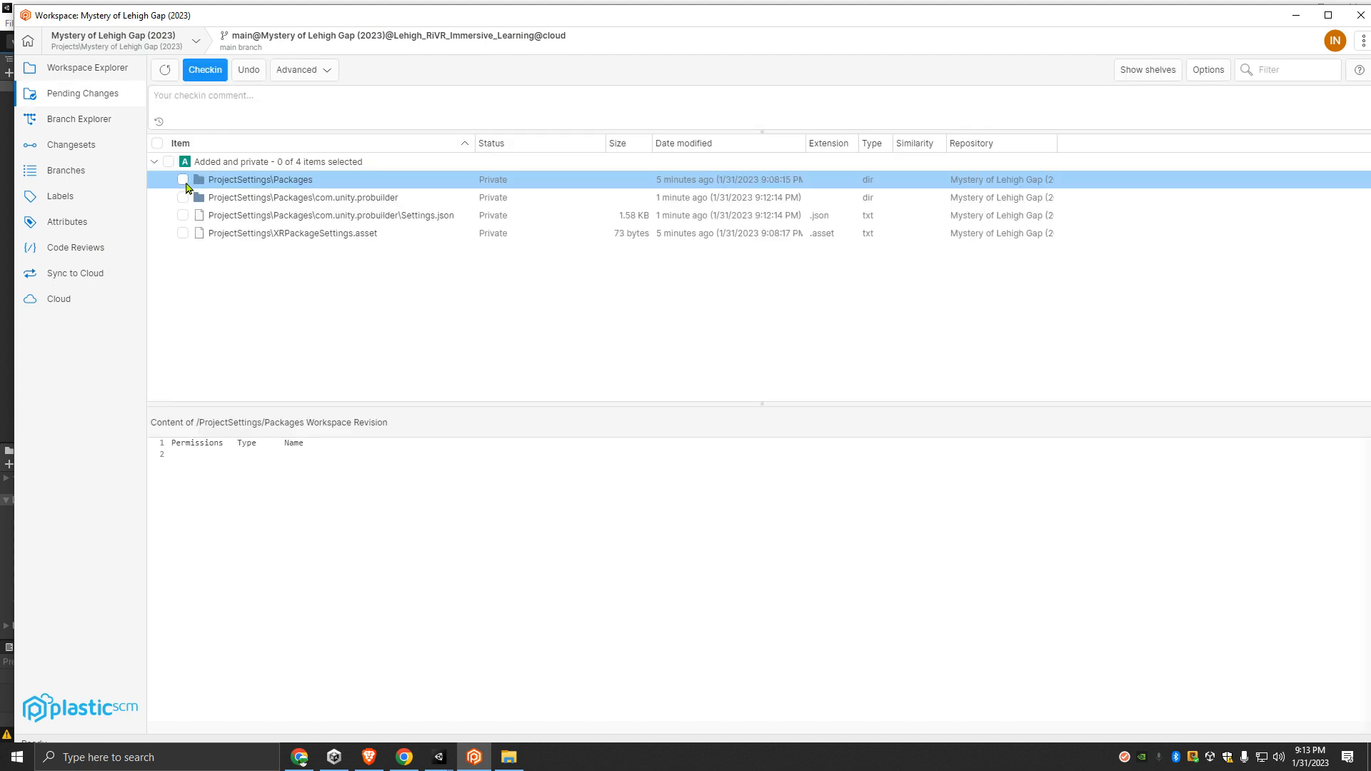
pyautogui.keyDown('shift'); pyautogui.click(258, 235); pyautogui.keyUp('shift')
pyautogui.rightClick(252, 208)
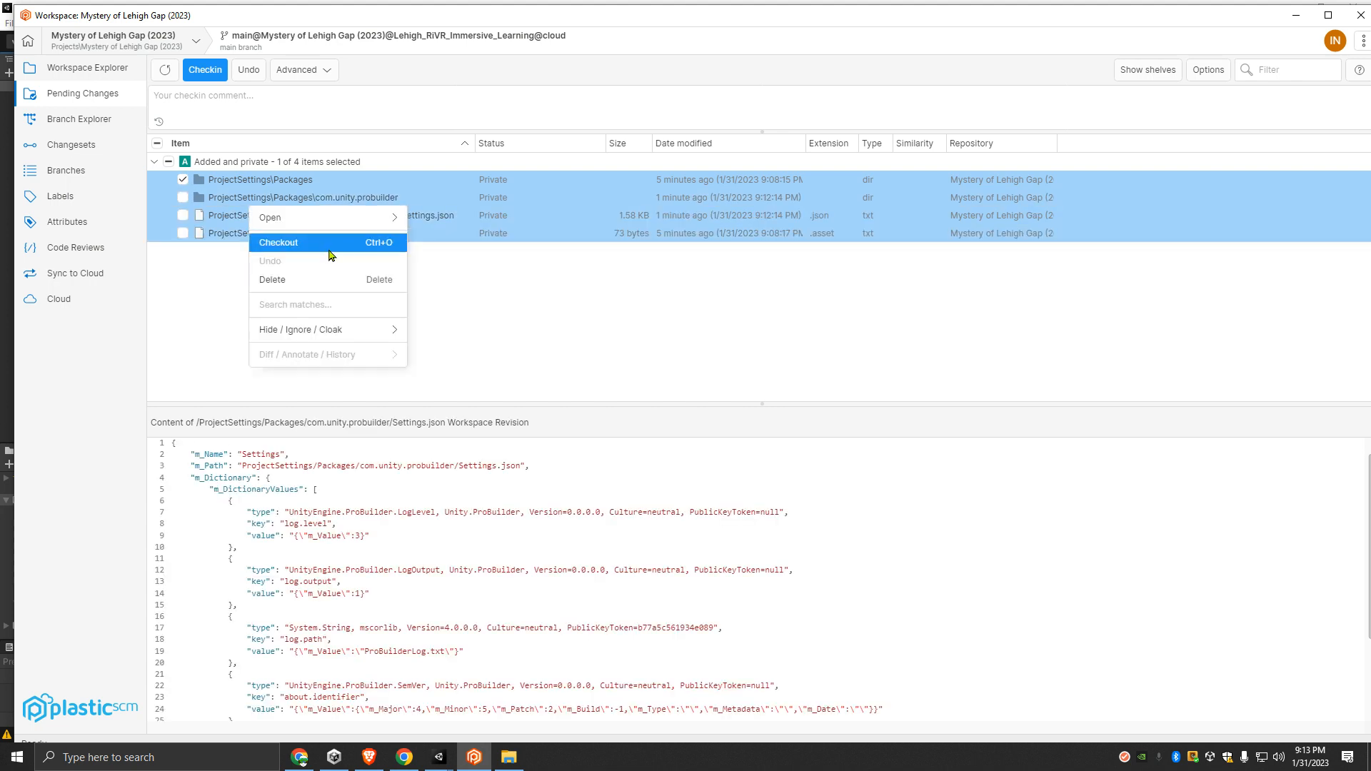
pyautogui.click(306, 278)
pyautogui.click(762, 419)
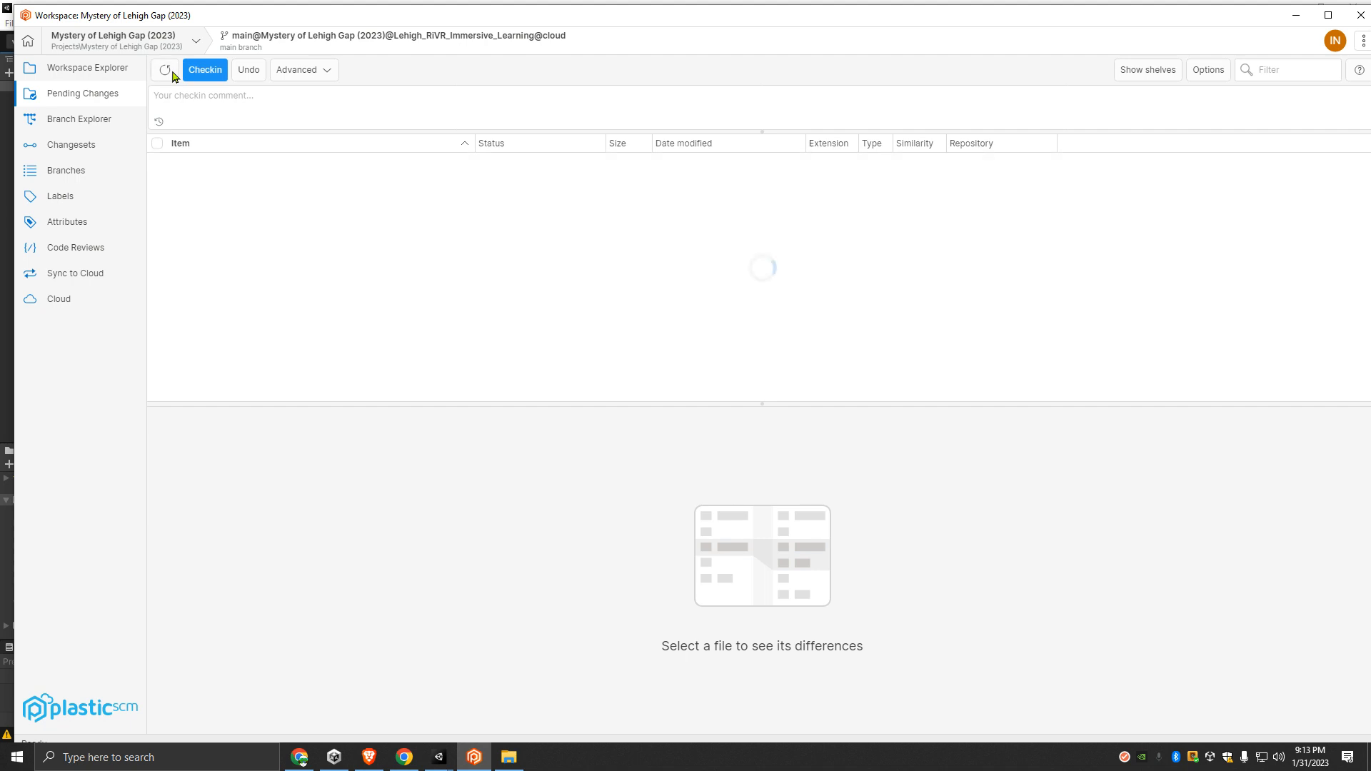
# - View the properties of the latest changeset in the Branch Explorer and switch back to the Unity editor
pyautogui.click(86, 125)
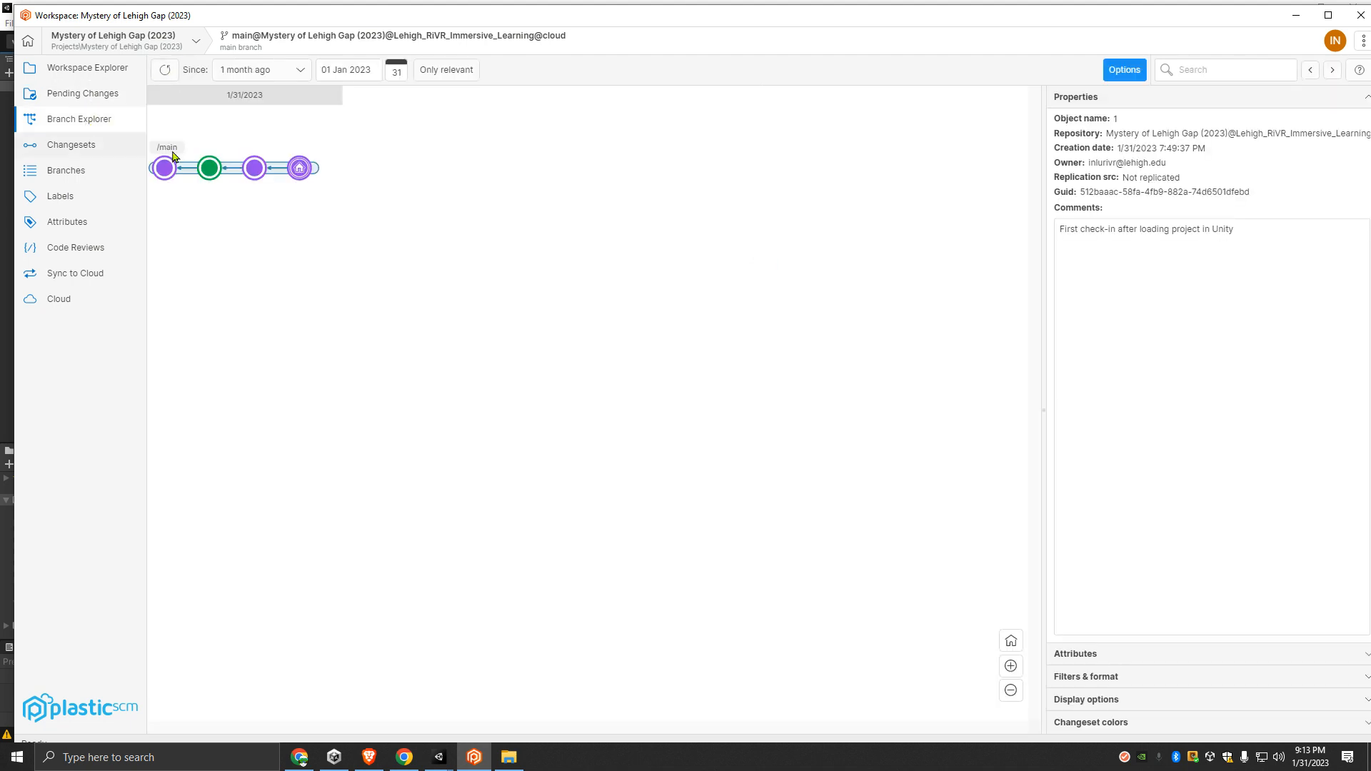
pyautogui.click(303, 169)
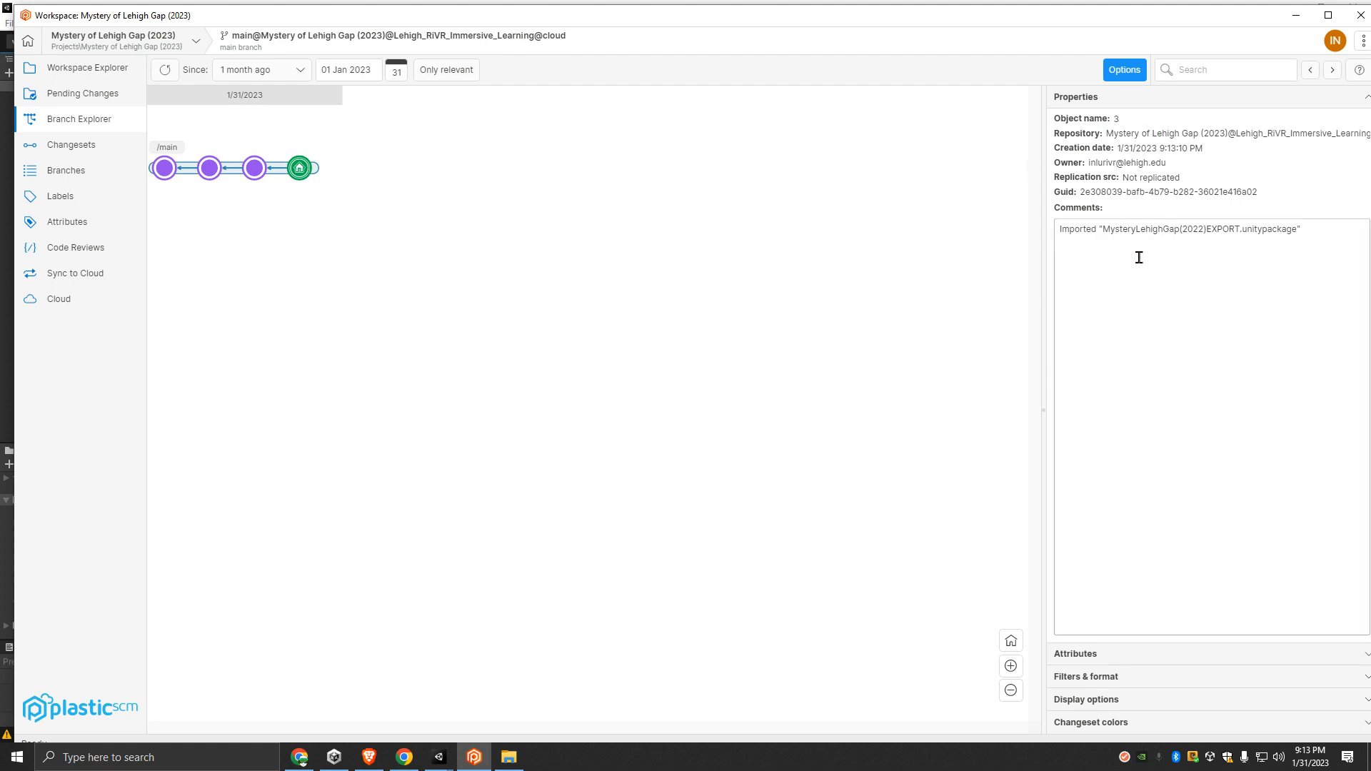
pyautogui.click(1296, 16)
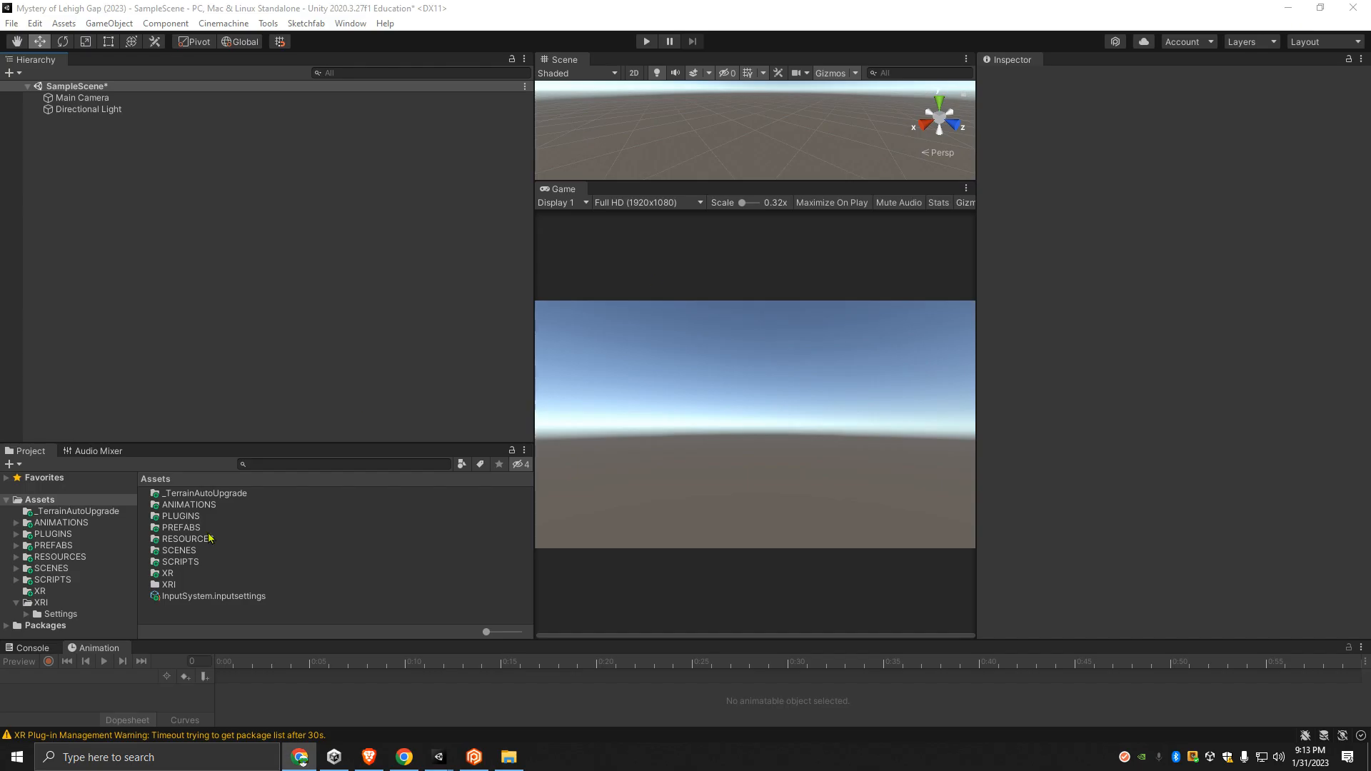
# - List the contents of the SCENES folder and enlarge the Game view by narrowing the Inspector and lowering the Animation divider
pyautogui.click(343, 333)
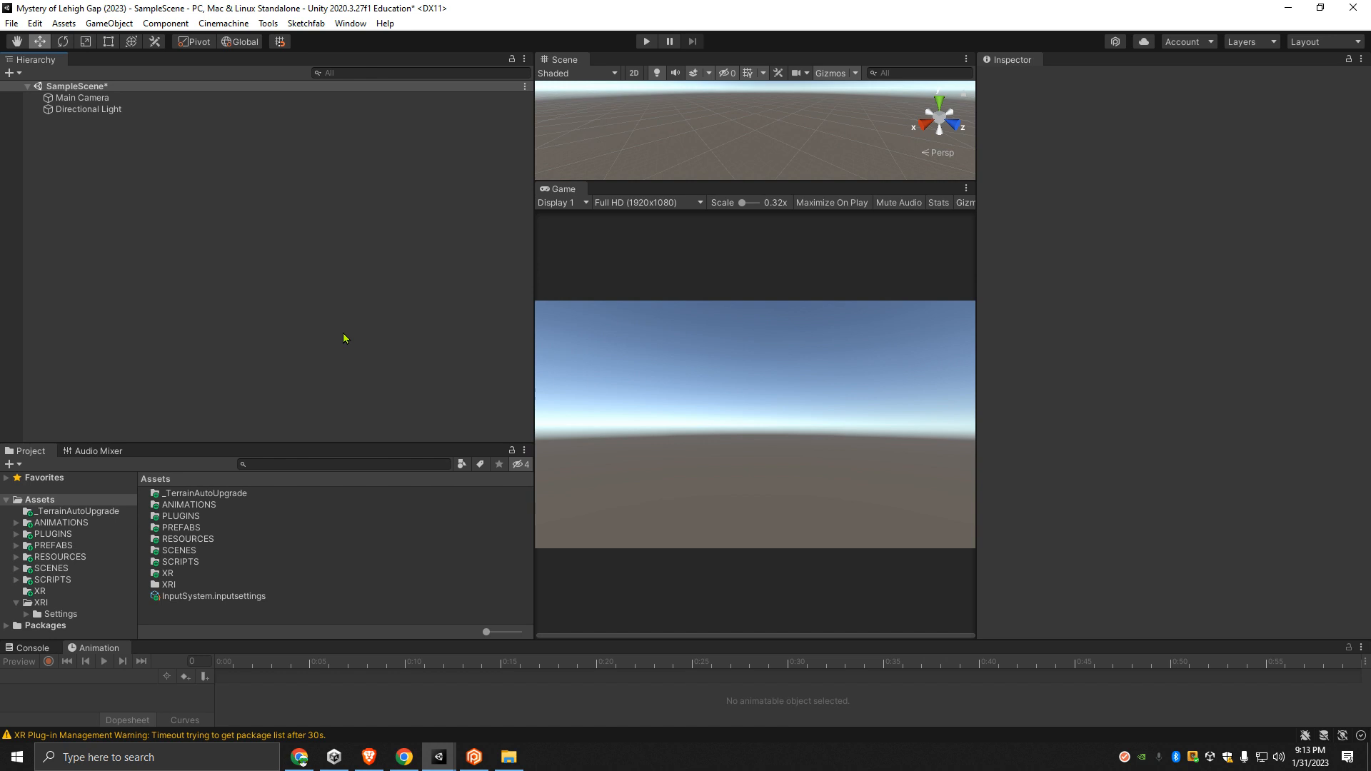
pyautogui.moveTo(119, 639); pyautogui.dragTo(120, 656)
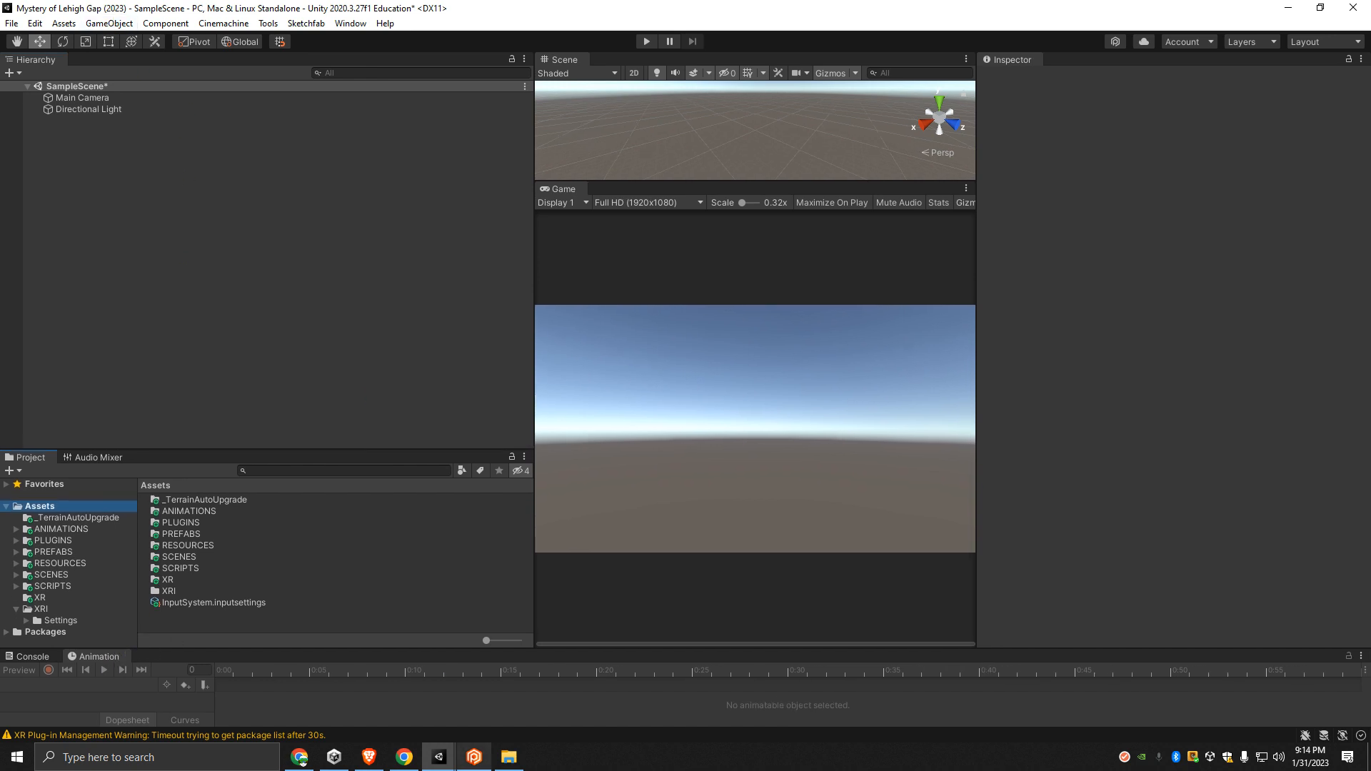
pyautogui.click(45, 576)
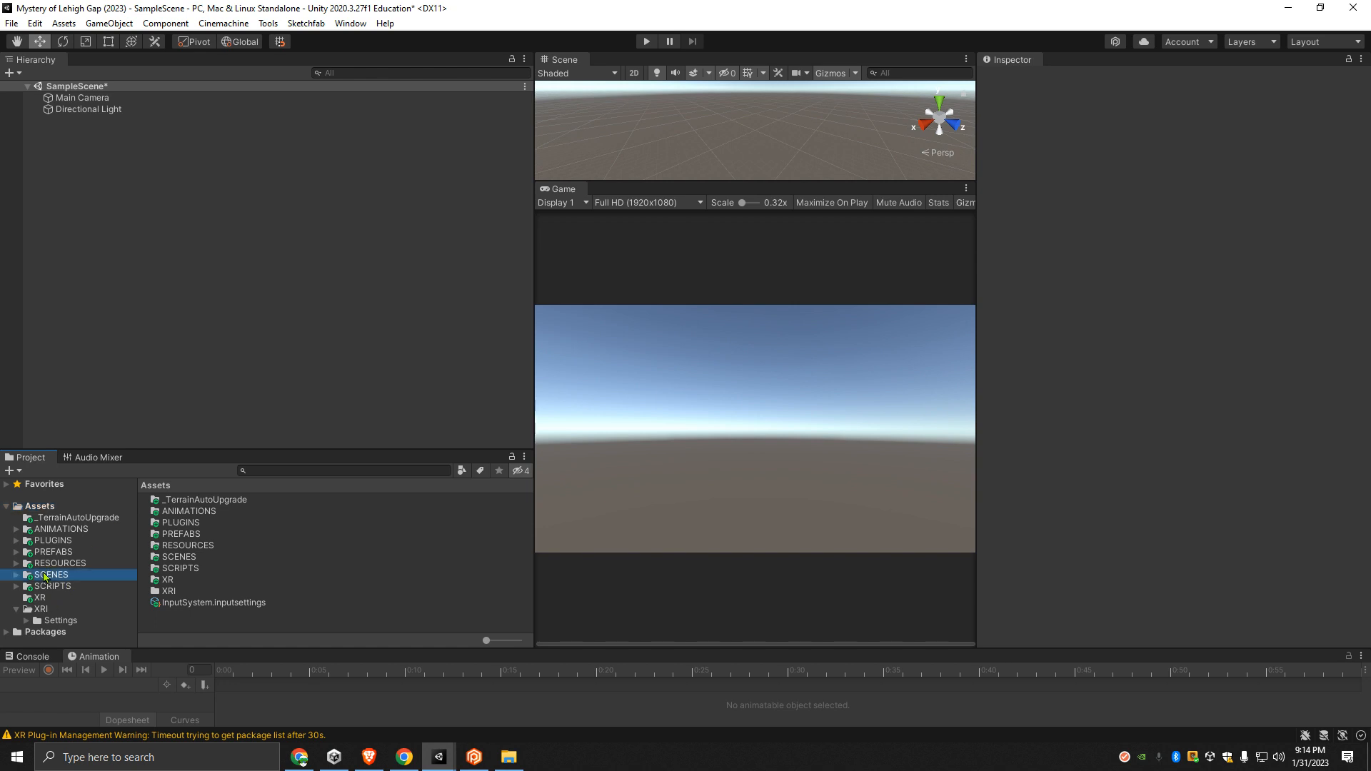
pyautogui.click(175, 523)
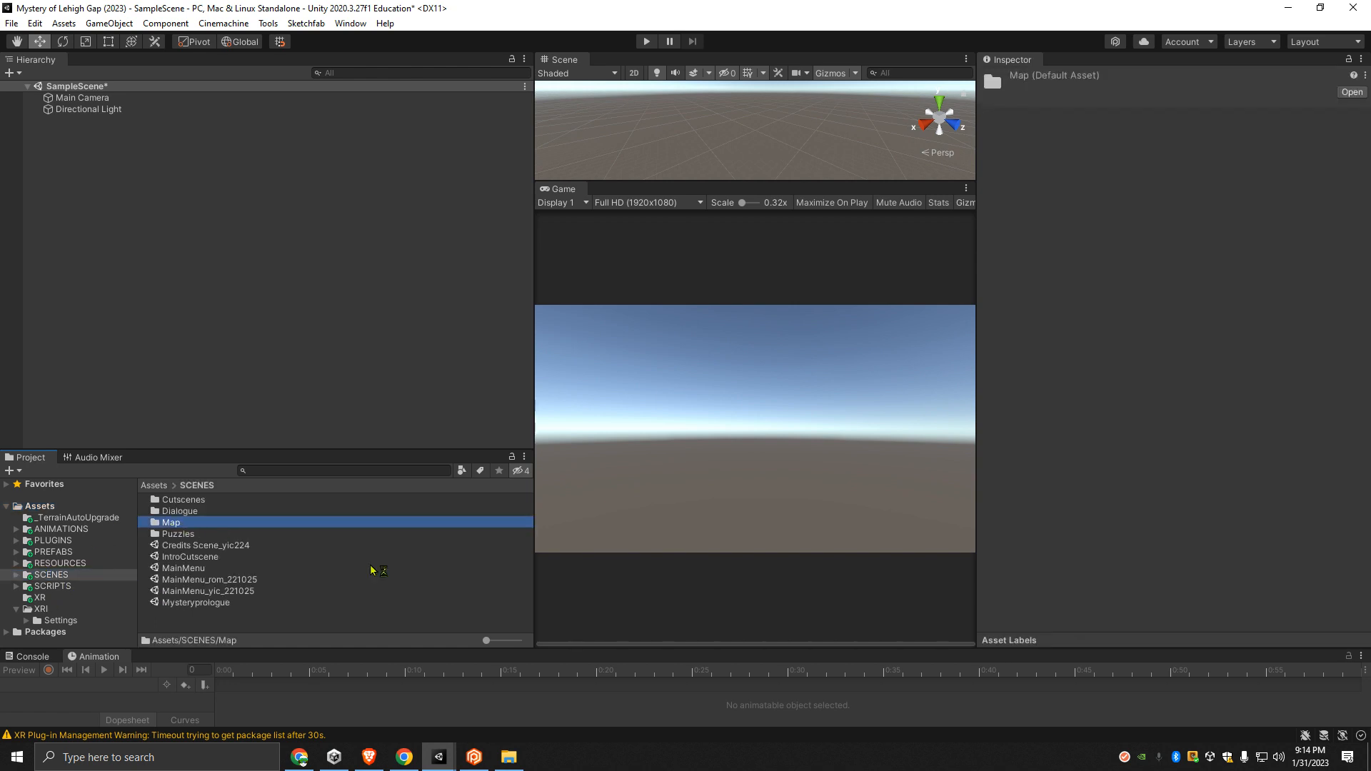
pyautogui.moveTo(975, 255); pyautogui.dragTo(1233, 249)
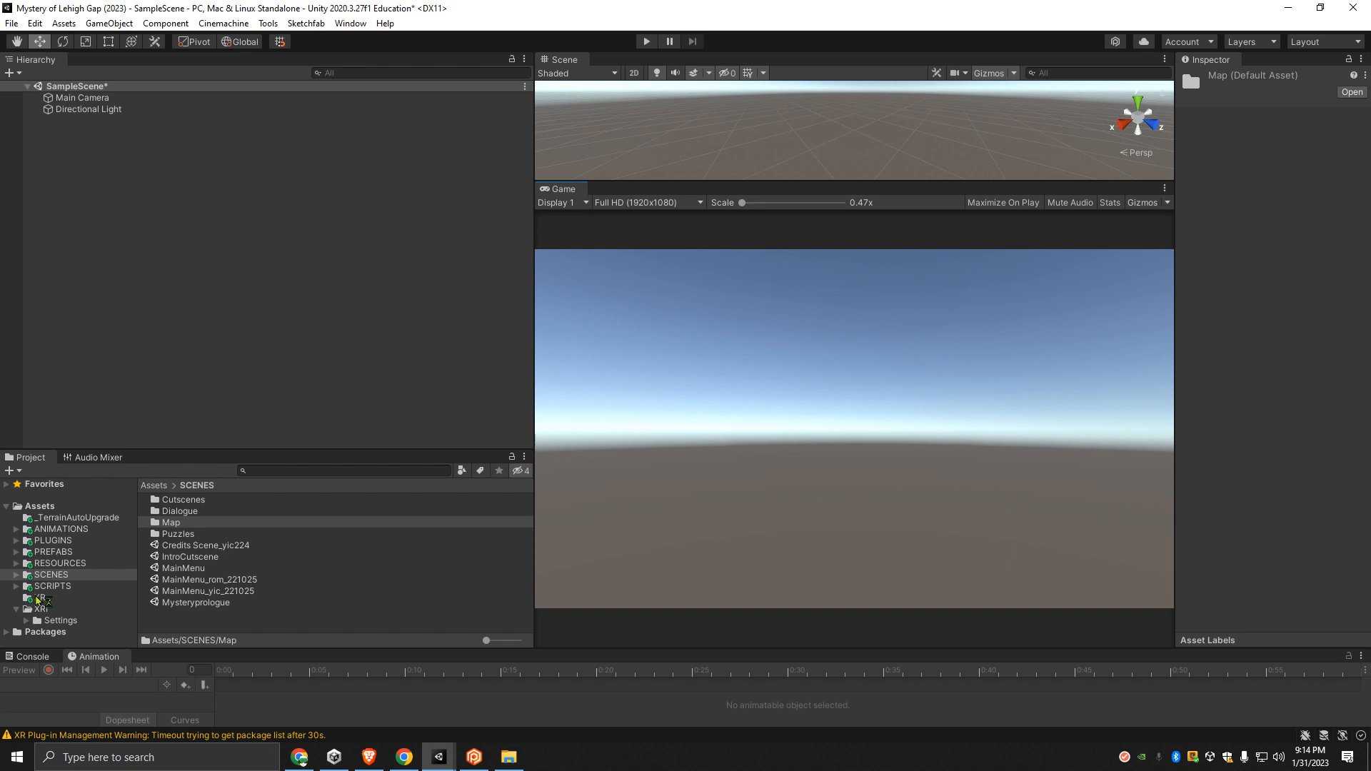
# - Open the MapCombined_jed111422 scene from the SCENES/Map folder
pyautogui.doubleClick(164, 526)
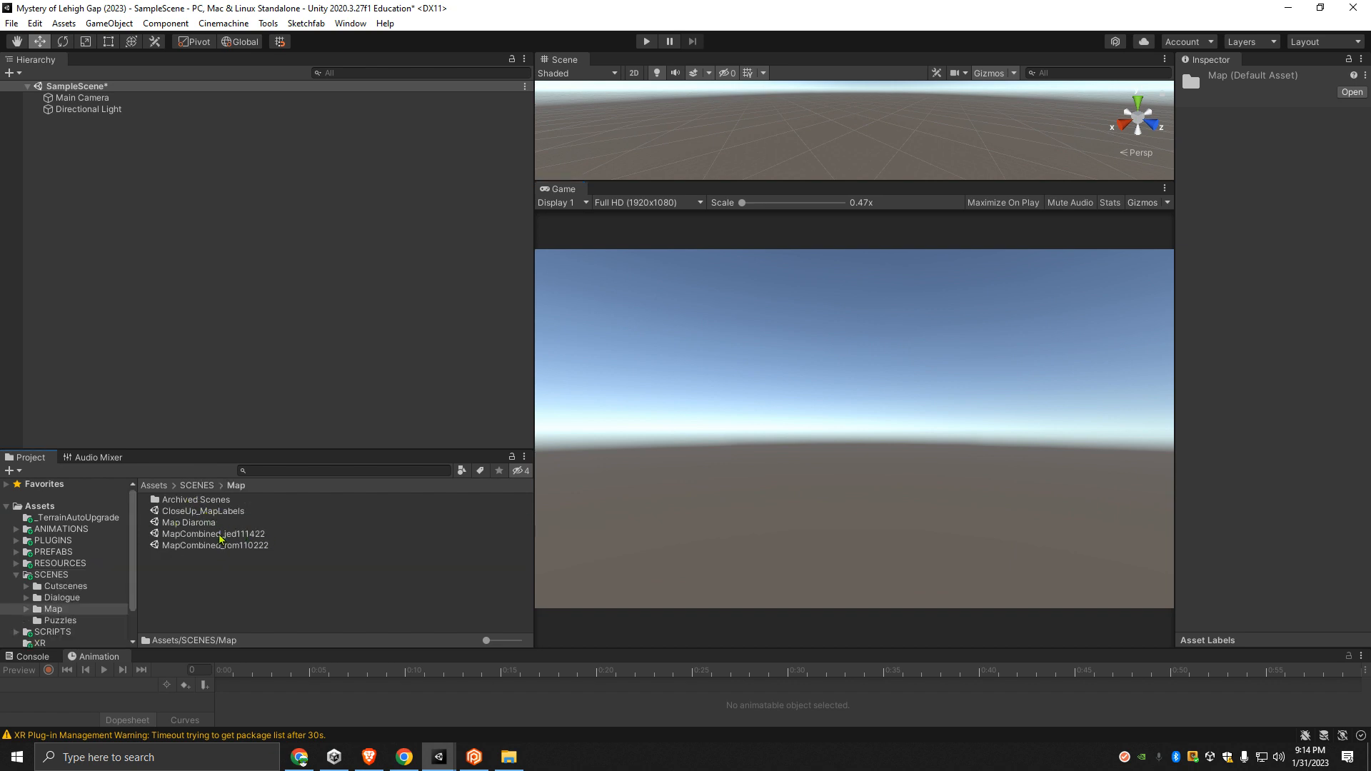
pyautogui.doubleClick(221, 536)
pyautogui.click(670, 408)
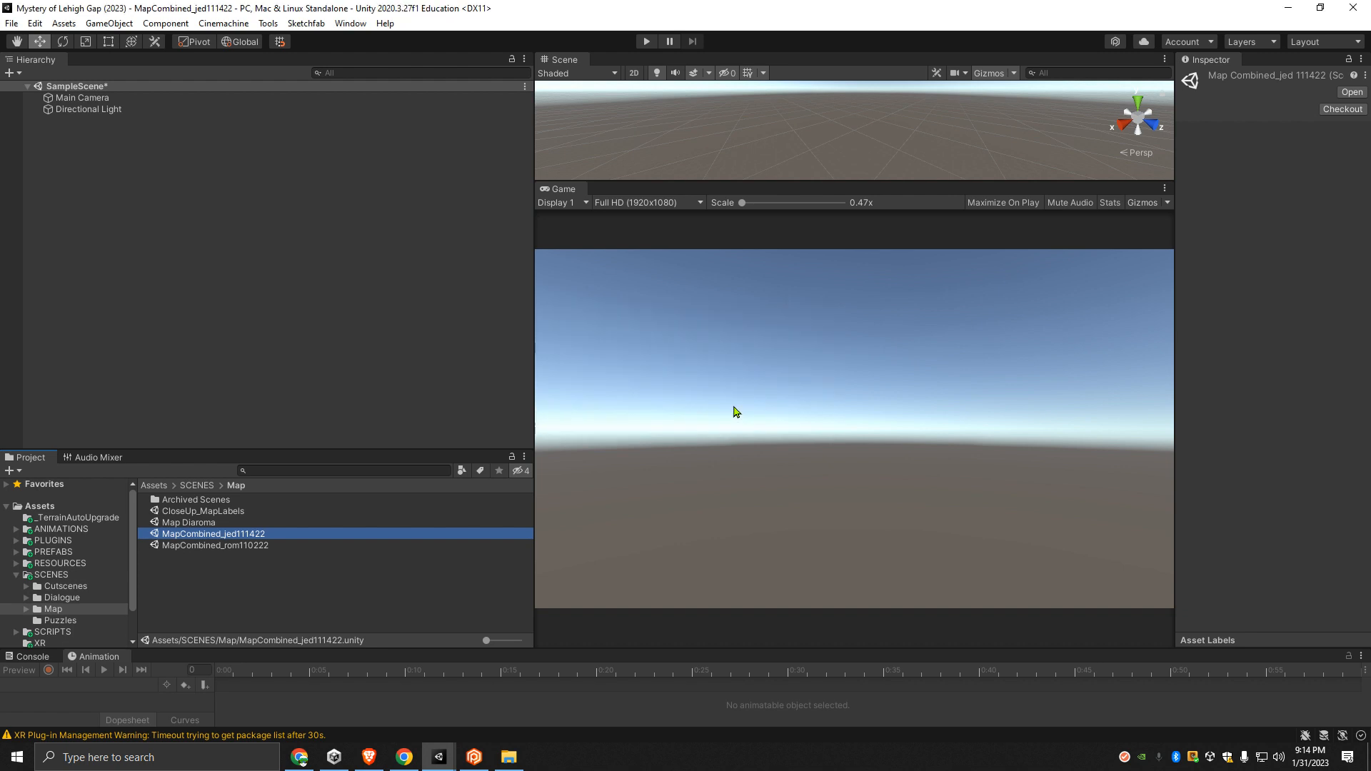
# - Enlarge the Game view by narrowing the Hierarchy and Project area and reducing the height of the Scene view
pyautogui.moveTo(532, 349); pyautogui.dragTo(204, 348)
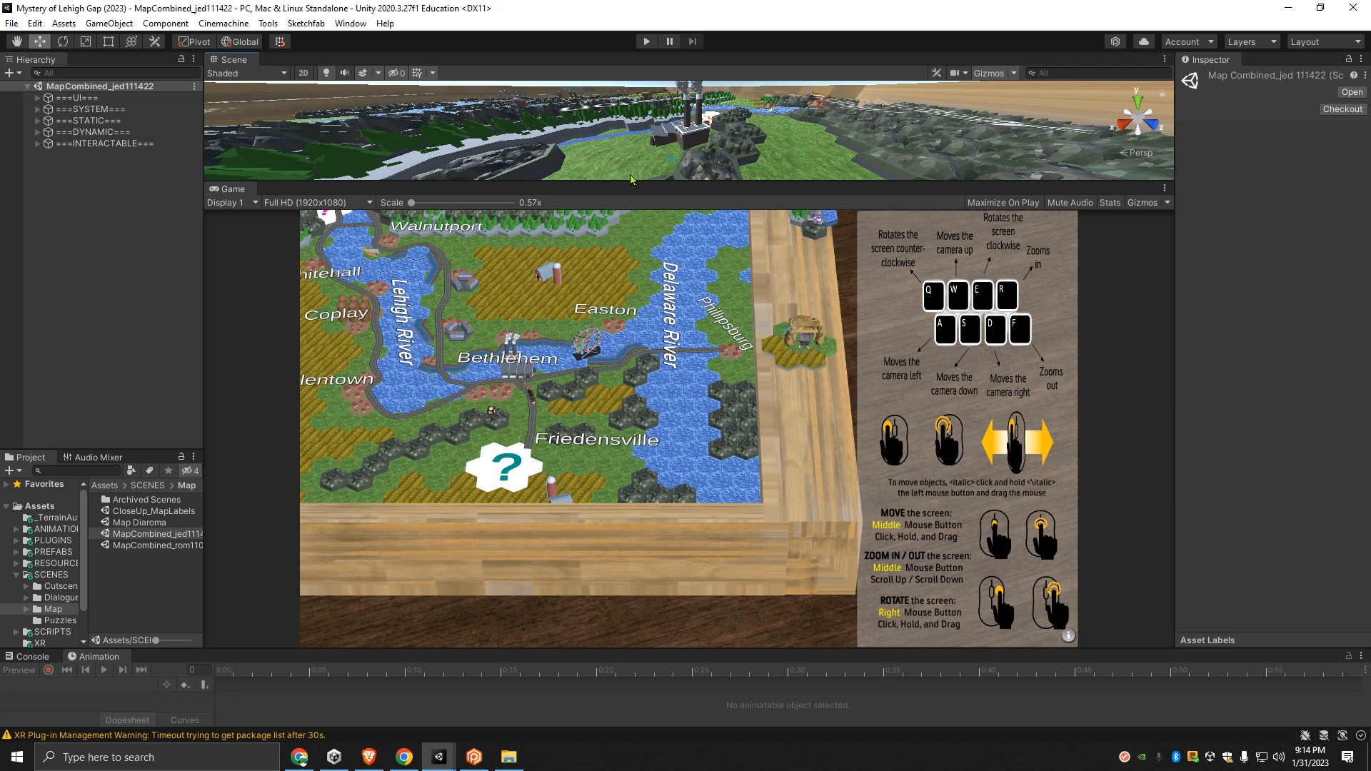
pyautogui.click(631, 177)
pyautogui.moveTo(628, 183); pyautogui.dragTo(625, 125)
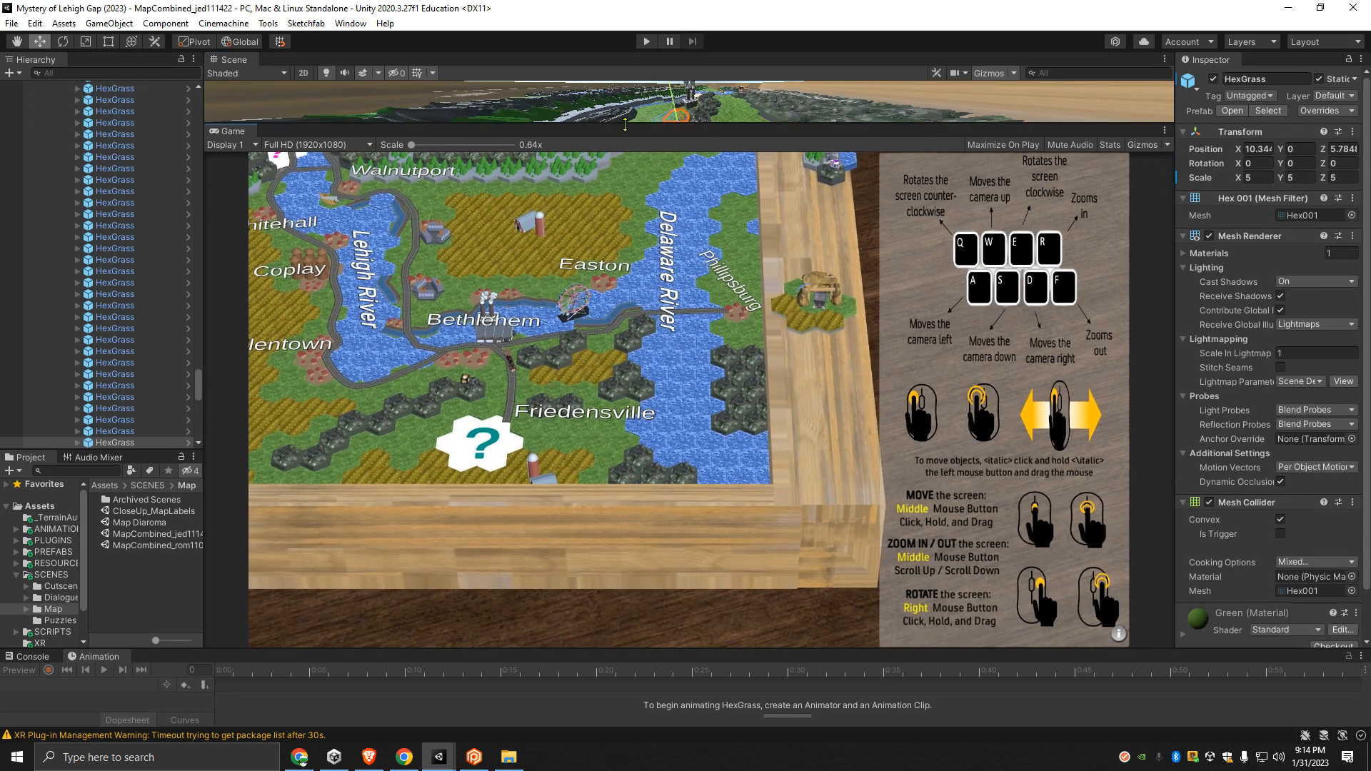
# - Run the map scene with the Game view maximized and hide the on-screen control instructions
pyautogui.click(646, 42)
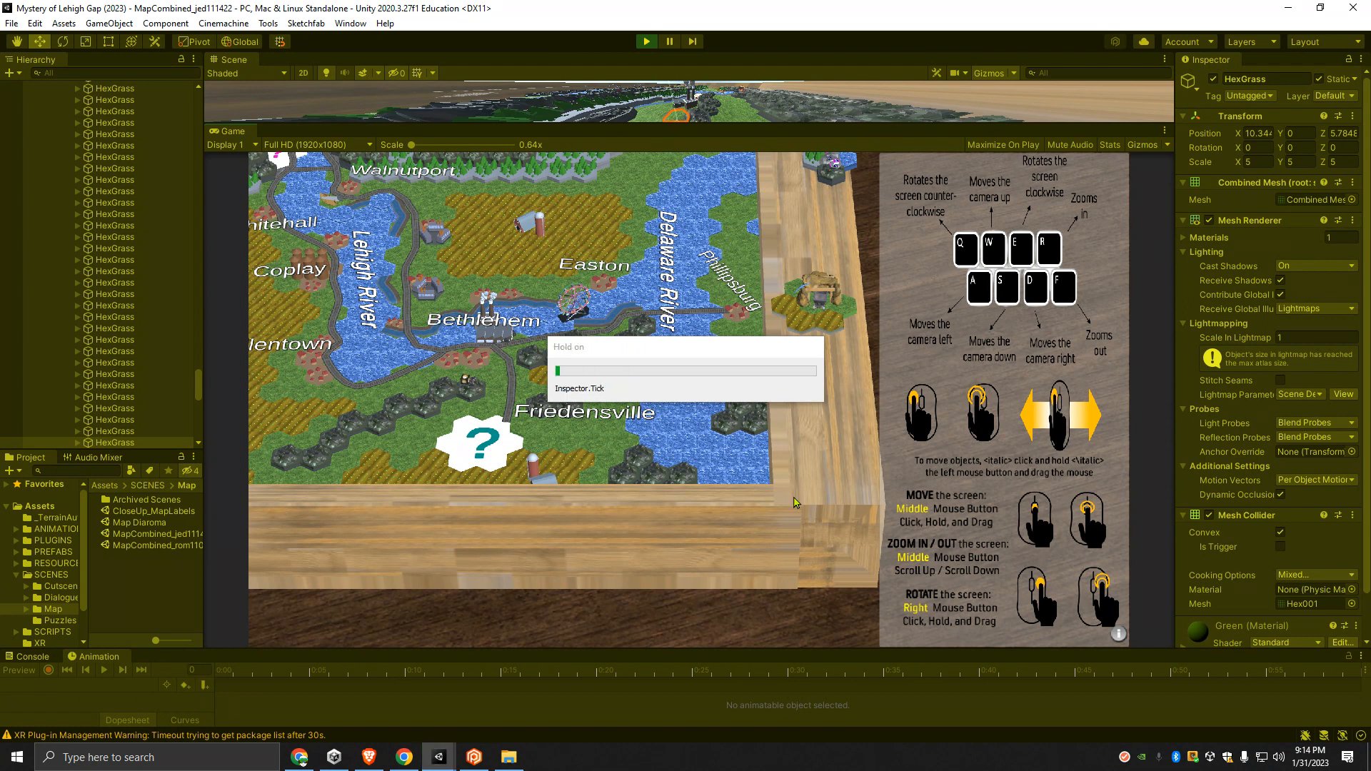
pyautogui.click(1164, 131)
pyautogui.click(1198, 184)
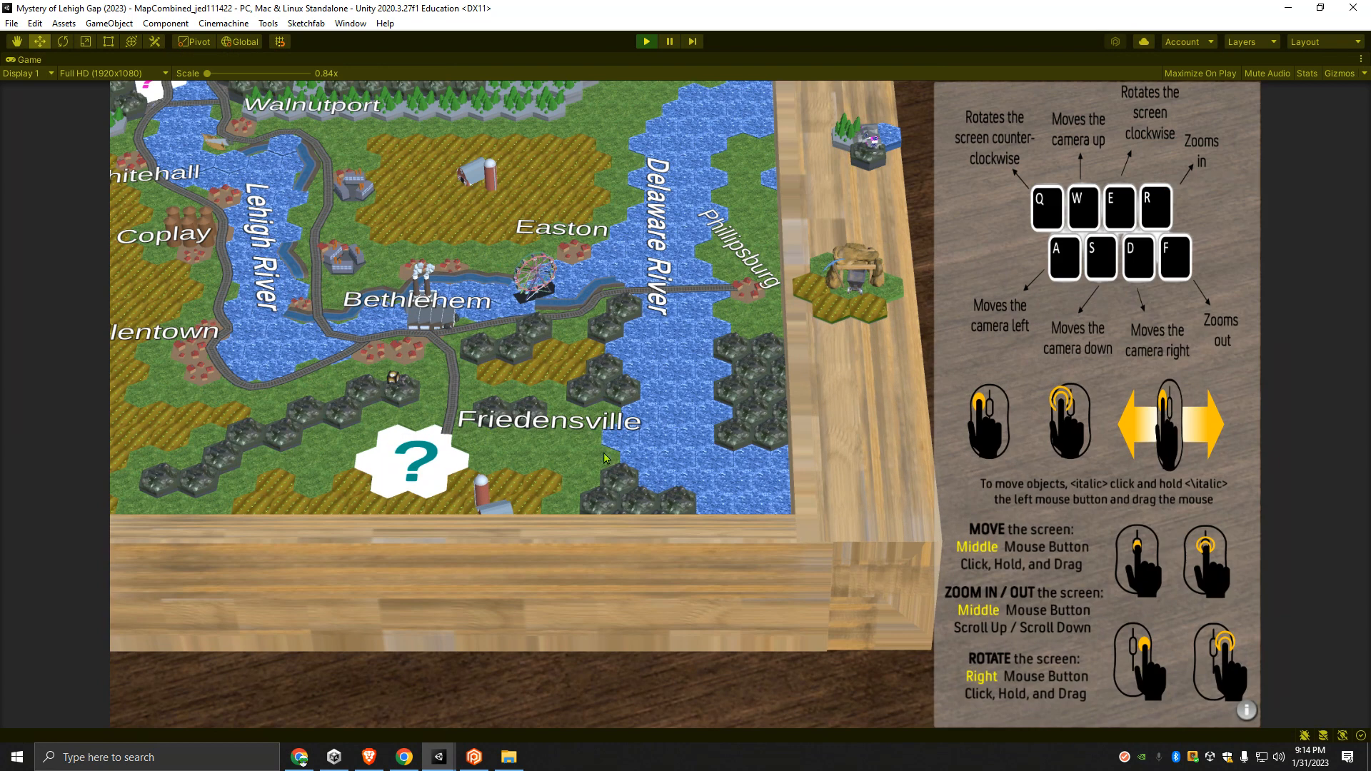
pyautogui.click(1246, 711)
# - Test the map game by placing the mine on the question-mark tile near Friedensville and moving the board around, and exit play mode
pyautogui.moveTo(834, 284); pyautogui.dragTo(420, 437)
pyautogui.moveTo(444, 445); pyautogui.dragTo(500, 307, button='right')
pyautogui.scroll(-4, 500, 307)
pyautogui.moveTo(457, 293); pyautogui.dragTo(633, 214, button='middle')
pyautogui.moveTo(644, 127)
pyautogui.mouseDown()
pyautogui.moveTo(596, 134)
pyautogui.moveTo(661, 140)
pyautogui.mouseUp()
pyautogui.moveTo(746, 175); pyautogui.dragTo(1022, 282, button='right')
pyautogui.moveTo(984, 275); pyautogui.dragTo(458, 321)
pyautogui.moveTo(886, 188); pyautogui.dragTo(500, 263)
pyautogui.moveTo(508, 300); pyautogui.dragTo(811, 372, button='right')
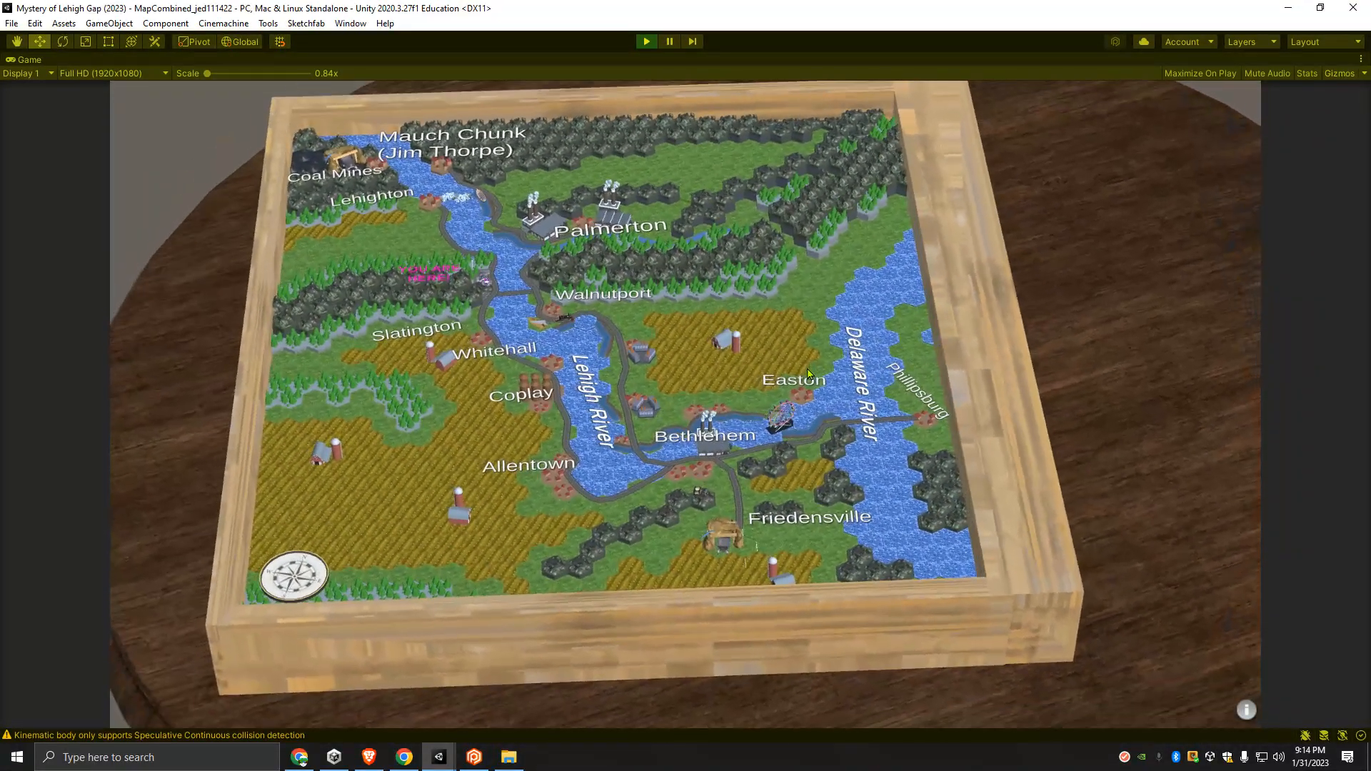
pyautogui.click(1247, 710)
pyautogui.click(646, 41)
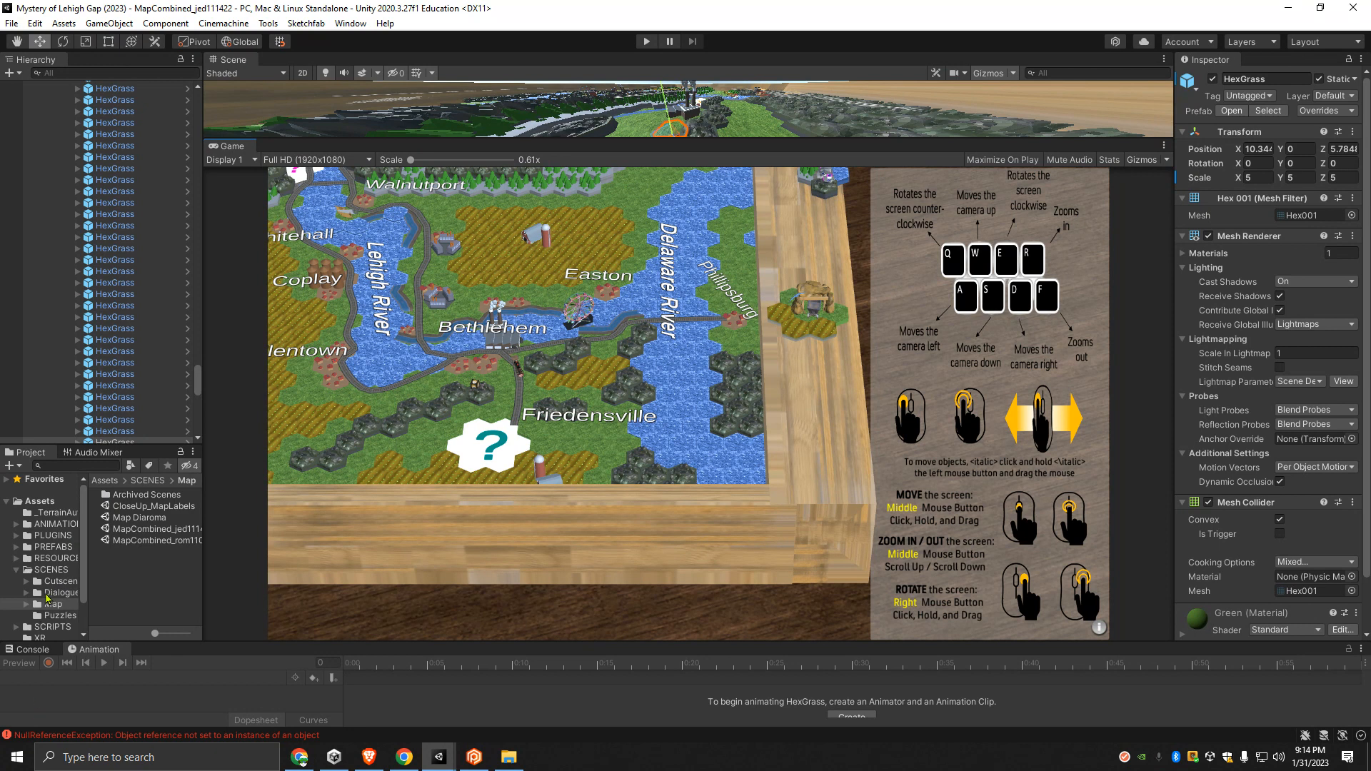
# - Look through the Cutscenes and Dialogue scene folders and open the Part 1 scene from Dialogue
pyautogui.click(60, 583)
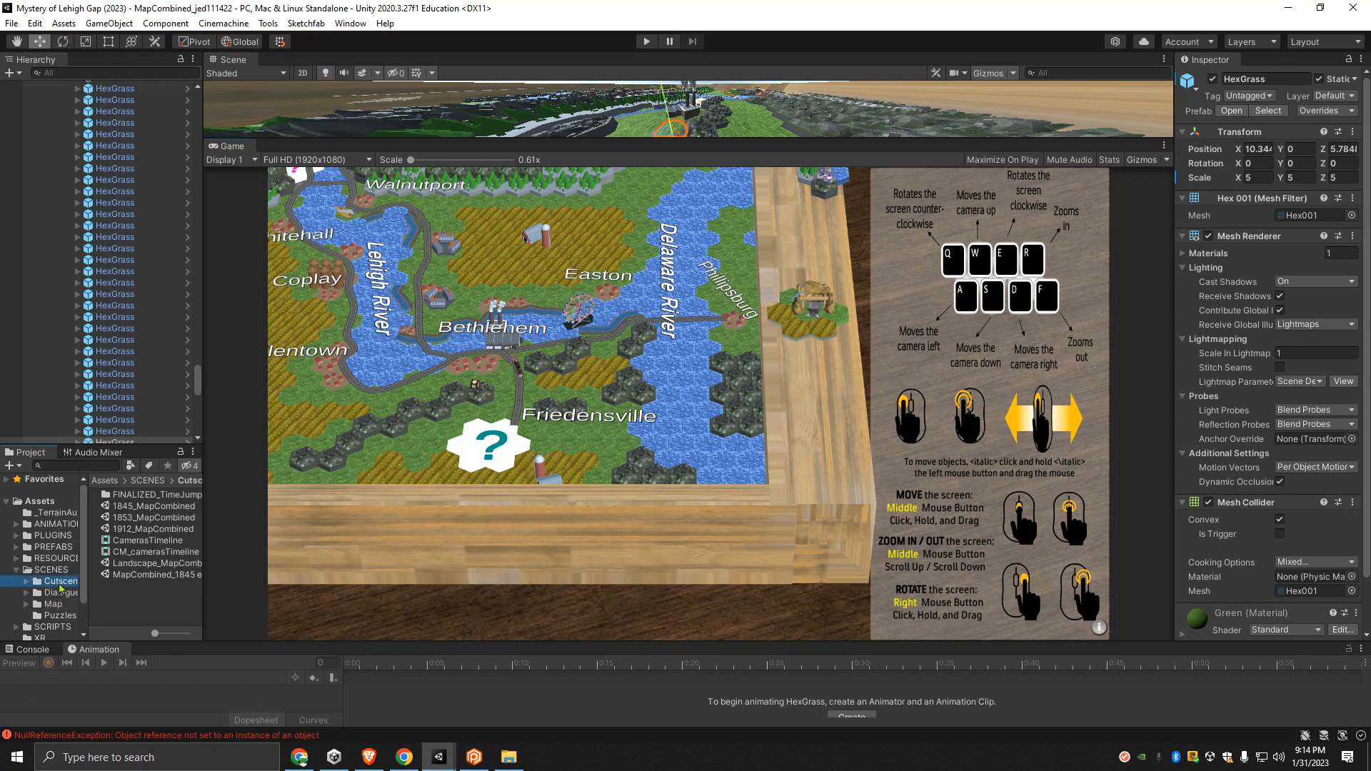
pyautogui.click(60, 593)
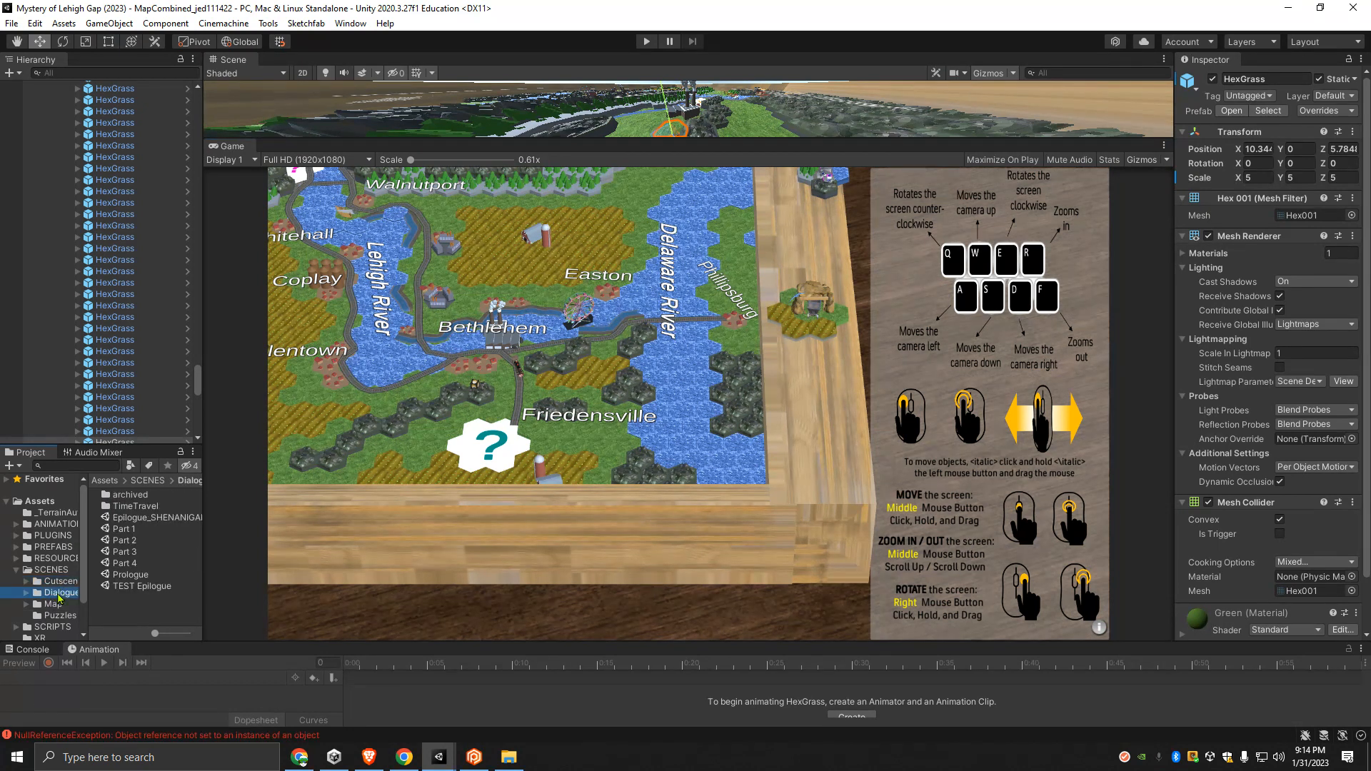
pyautogui.doubleClick(123, 529)
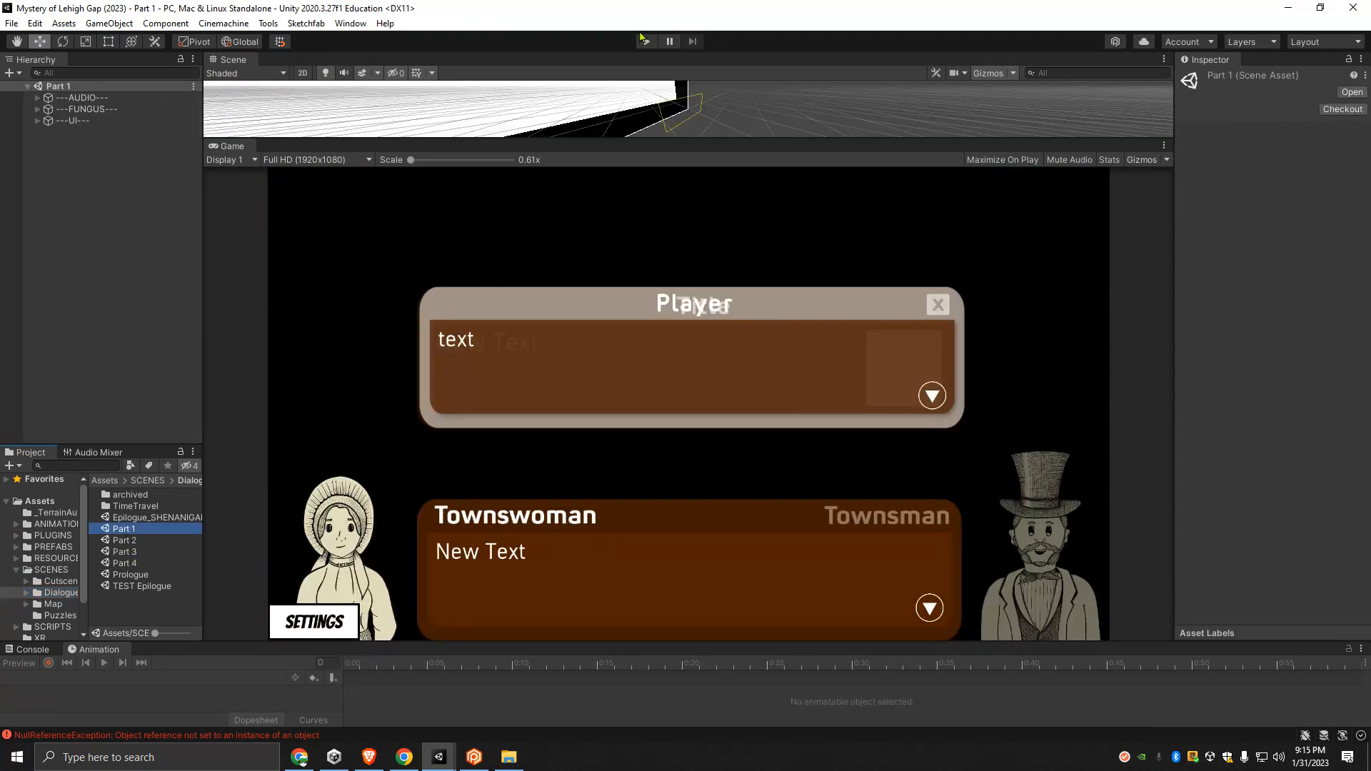
# - Run the Part 1 scene with the Game view maximized
pyautogui.click(645, 41)
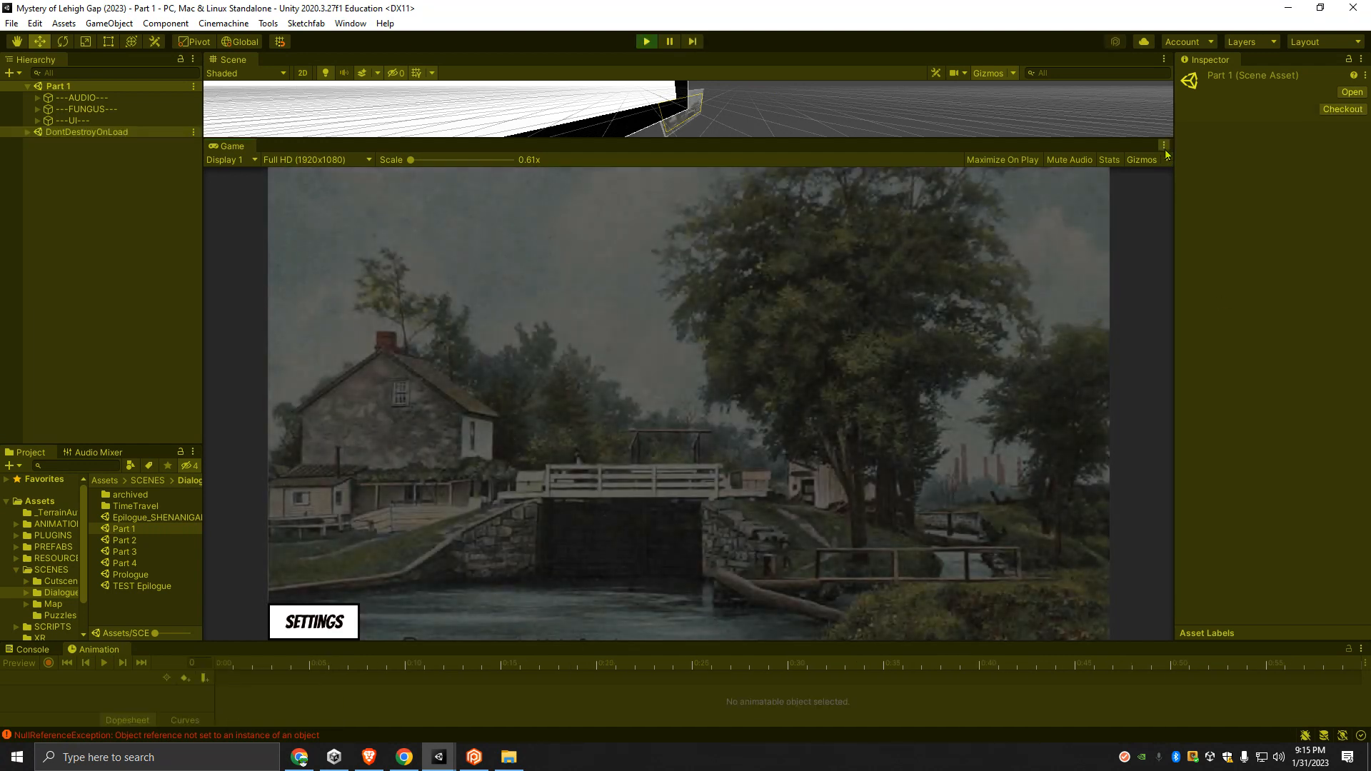
pyautogui.click(1164, 145)
pyautogui.click(1186, 197)
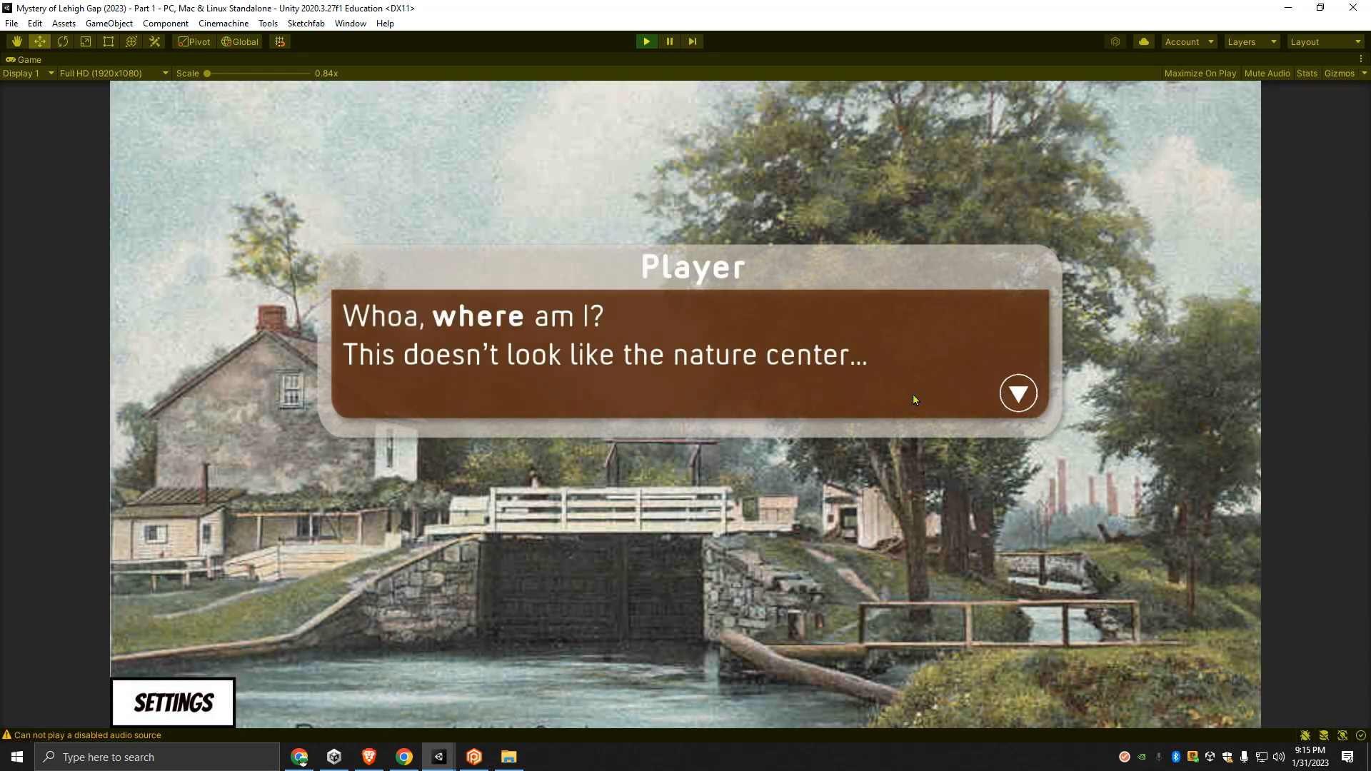
# - Advance the Part 1 dialogue past the newspaper, view and close the zinc ore definition, and continue the townspeople's conversation
pyautogui.click(1032, 403)
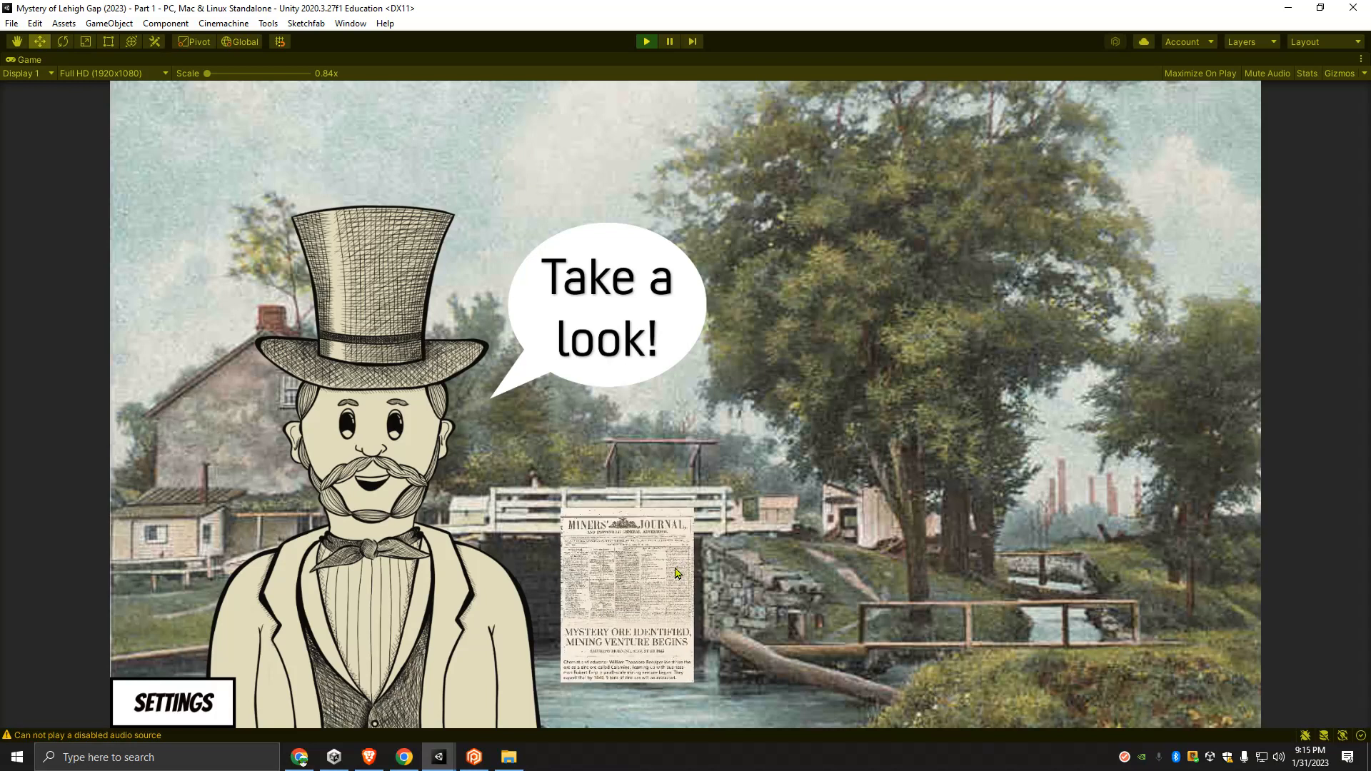
pyautogui.click(604, 611)
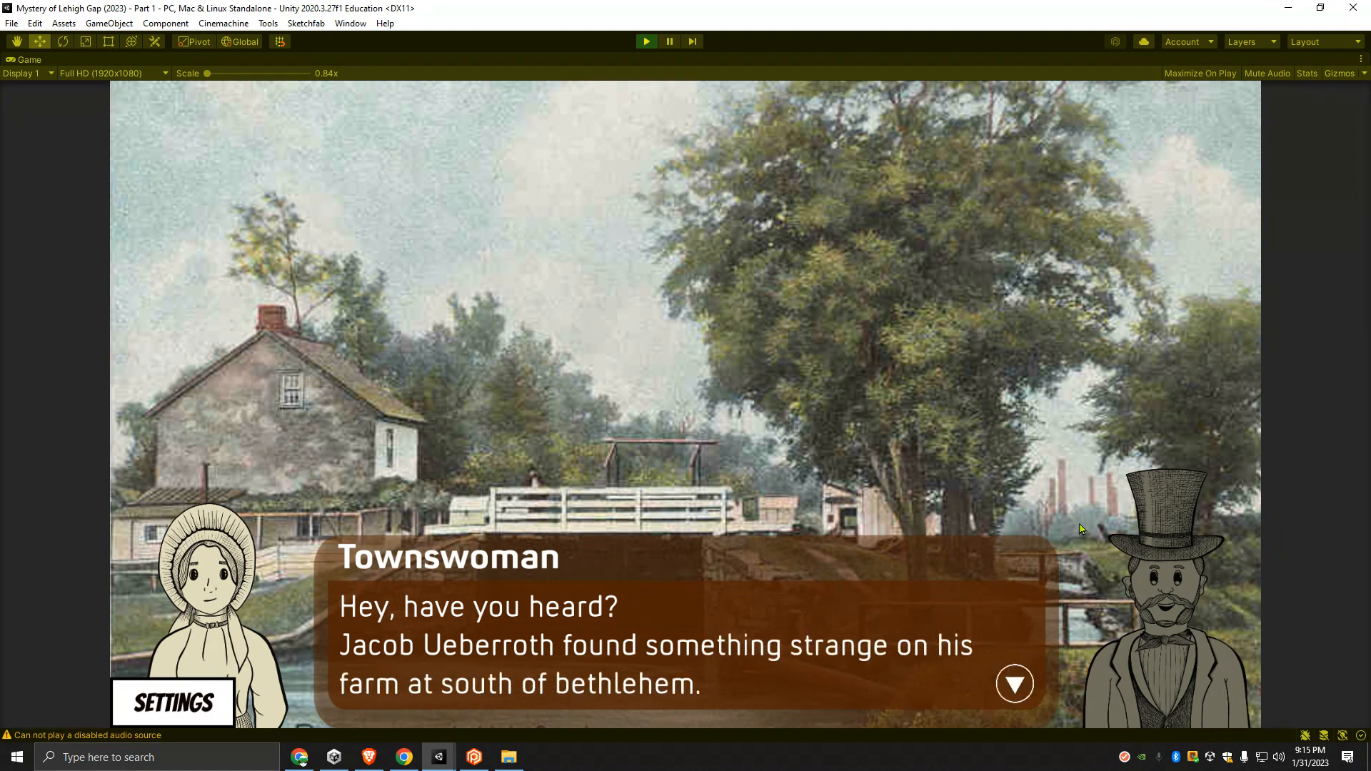
pyautogui.click(1016, 687)
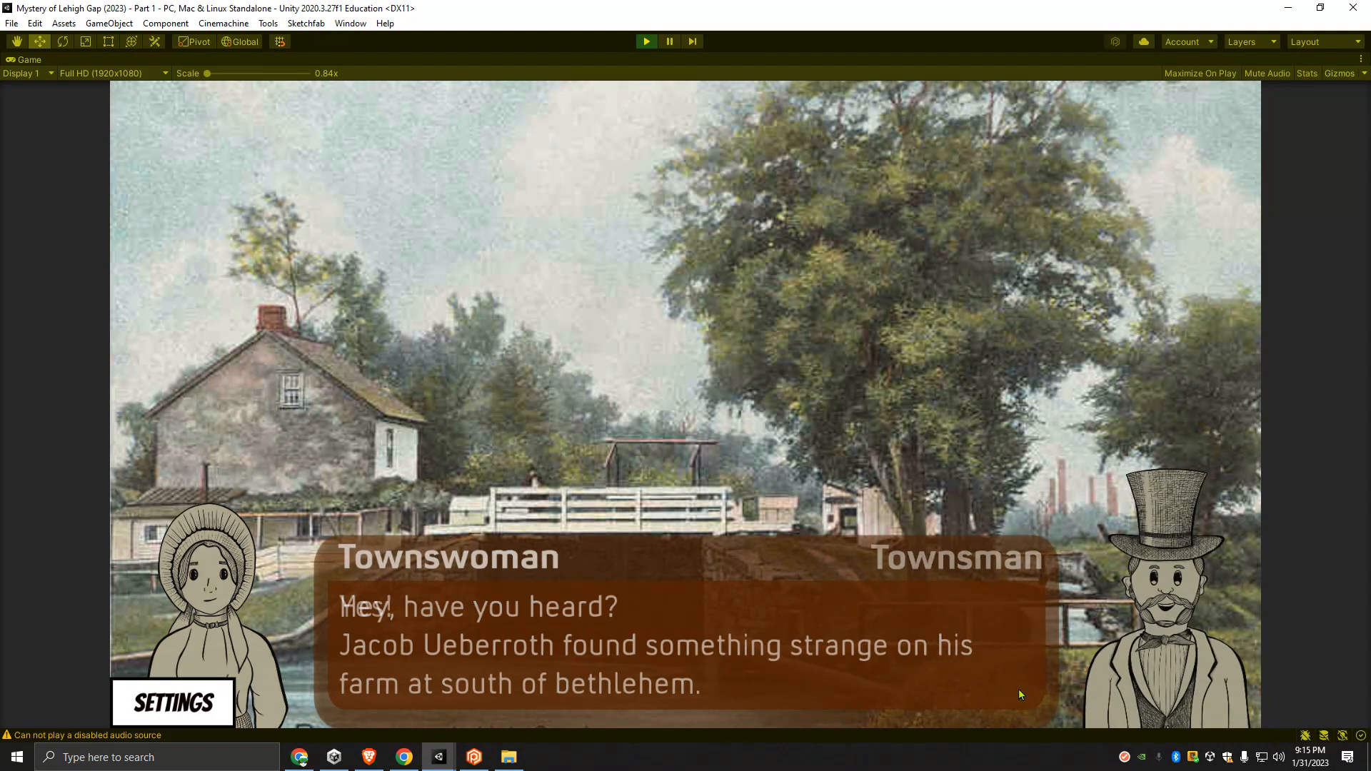
pyautogui.click(488, 648)
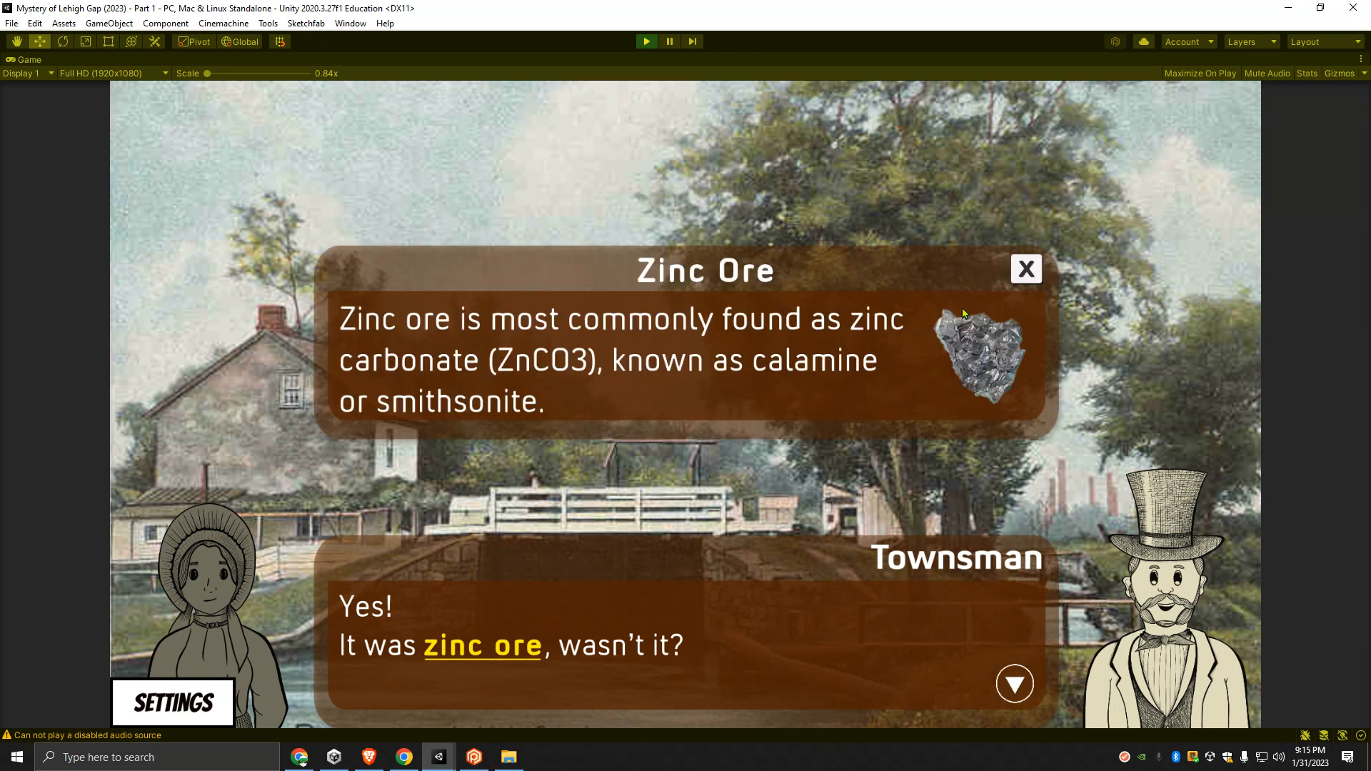
pyautogui.click(1025, 270)
pyautogui.click(1014, 684)
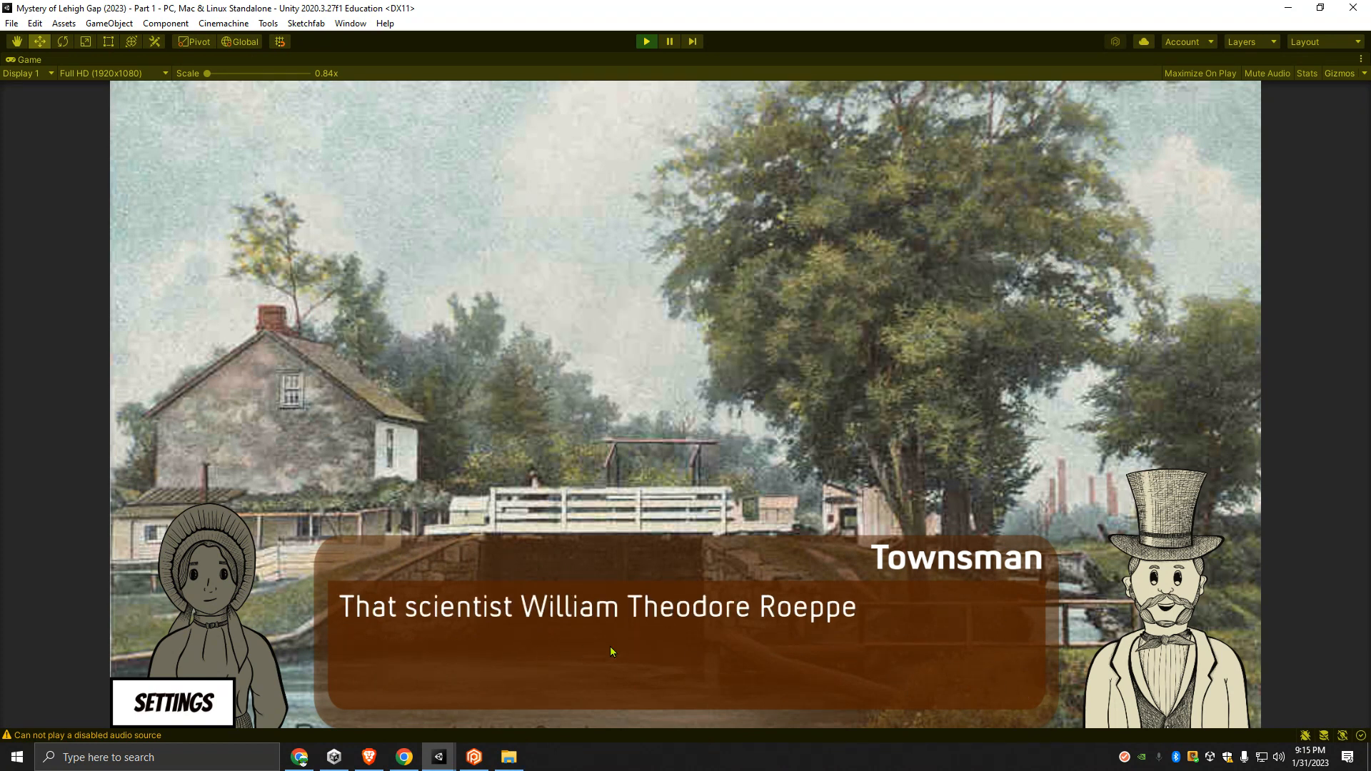
# - View and close the Calamine definition, and advance the dialogue to the Townsman's line about zinc sheets on roofs
pyautogui.click(522, 646)
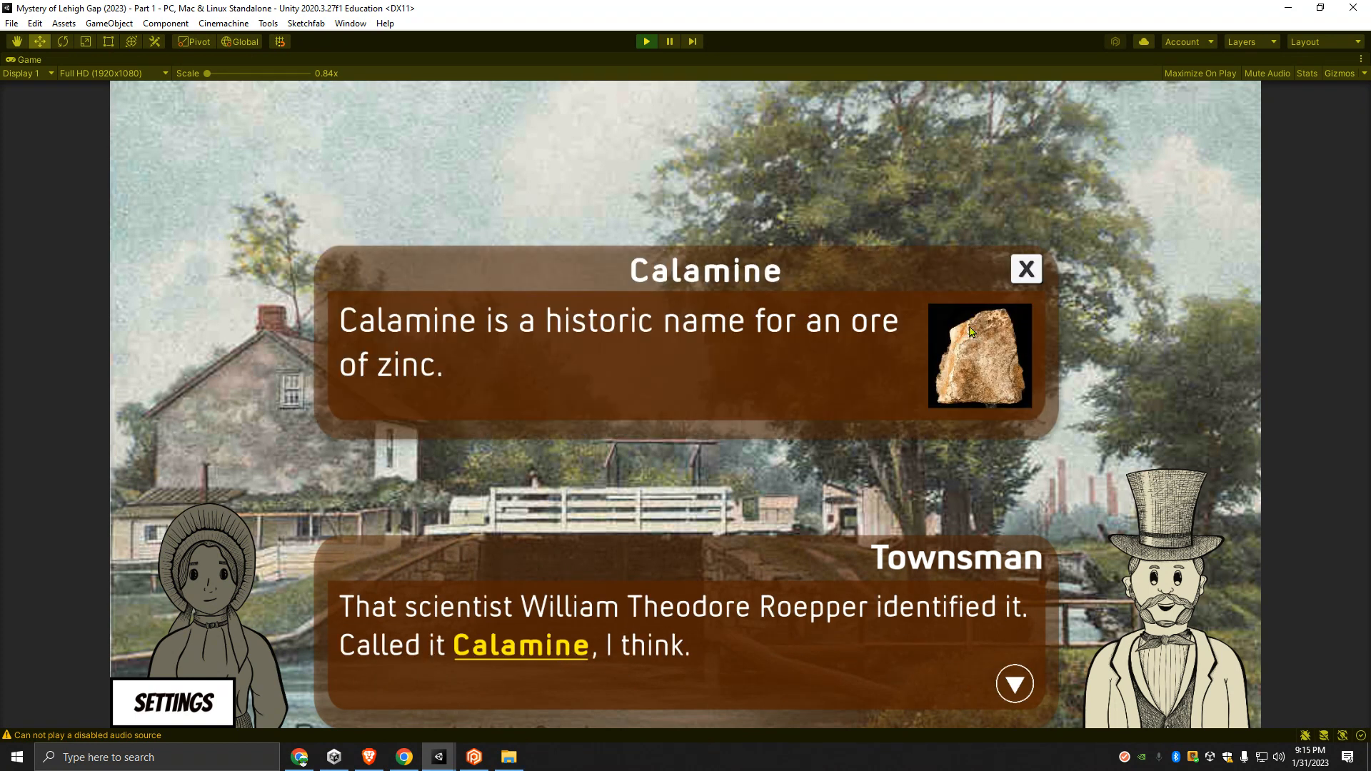
pyautogui.click(1026, 272)
pyautogui.click(1012, 682)
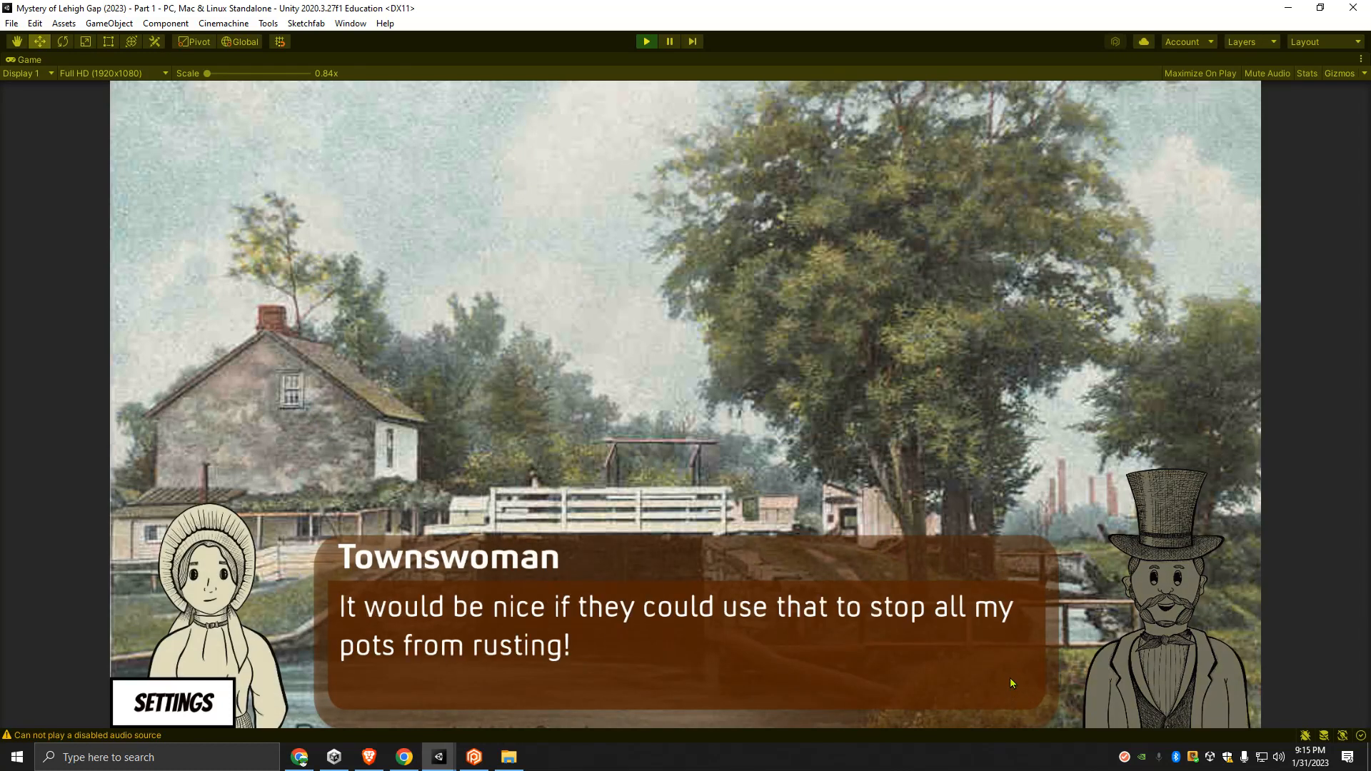
pyautogui.click(1014, 684)
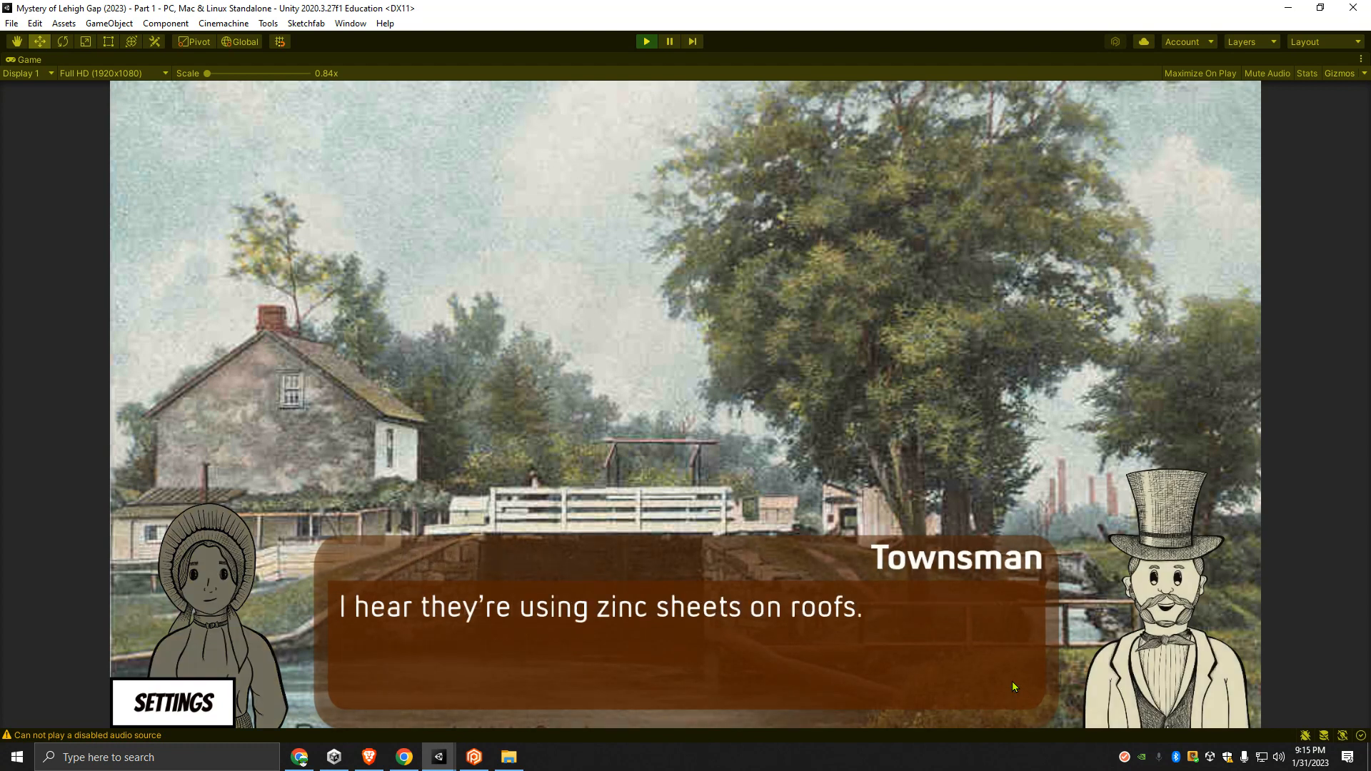
# - Advance the Part 1 dialogue and answer "No, I hadn't heard of it but that is quite interesting."
pyautogui.click(1013, 679)
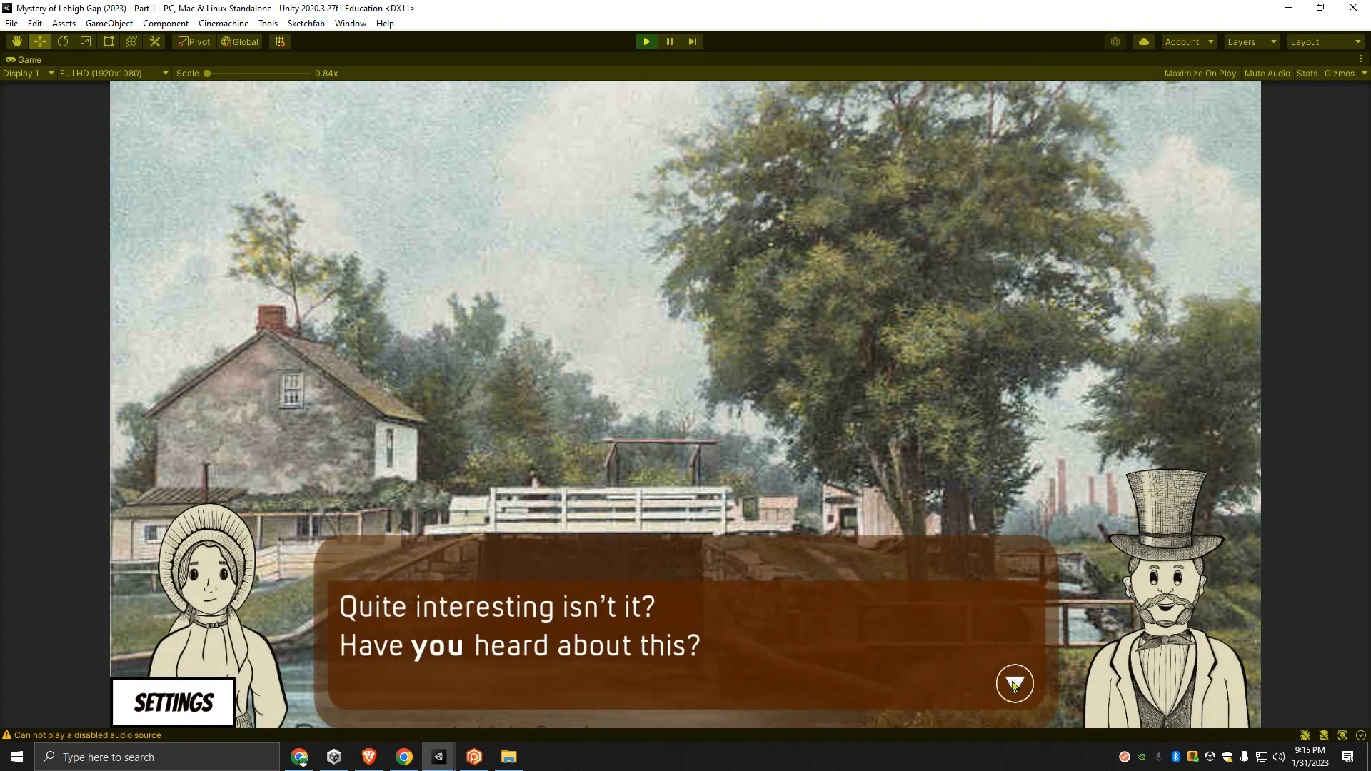
pyautogui.click(1014, 684)
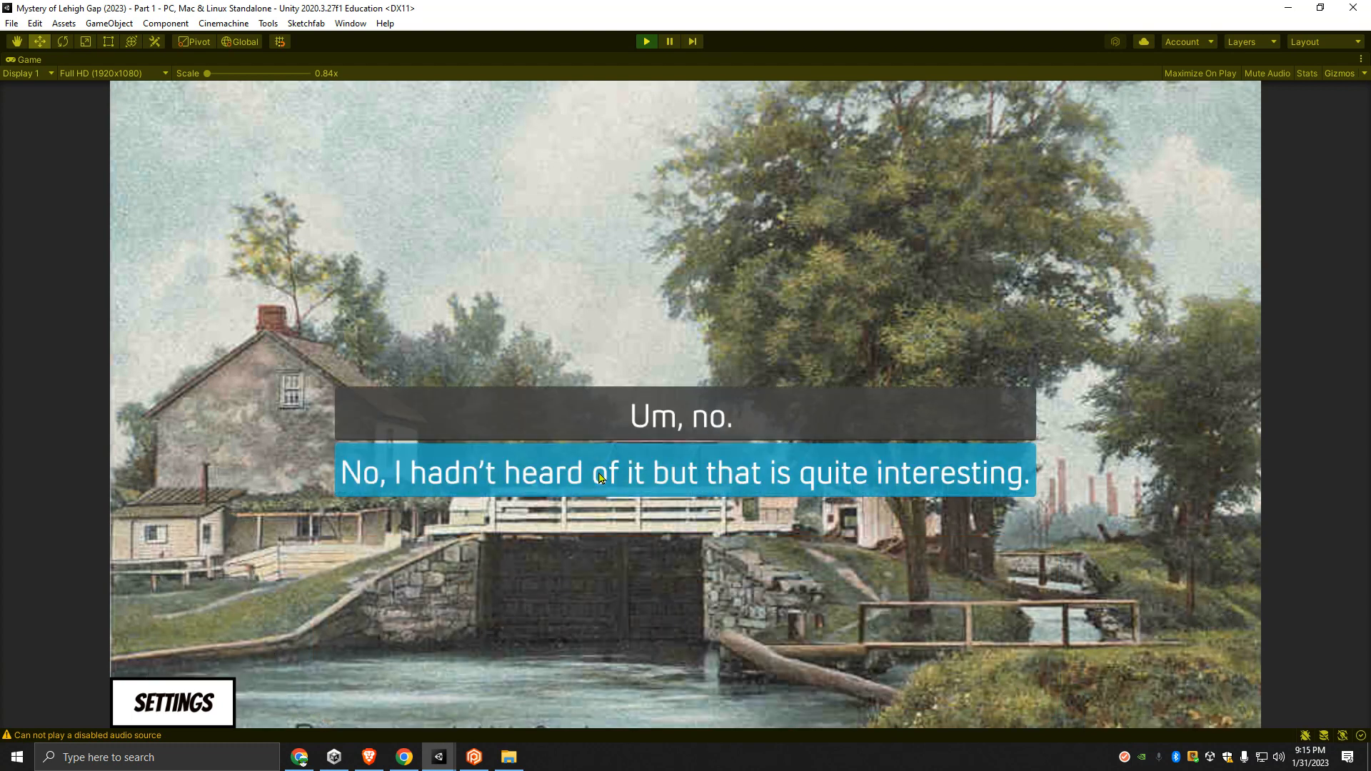
pyautogui.click(600, 477)
pyautogui.click(1017, 691)
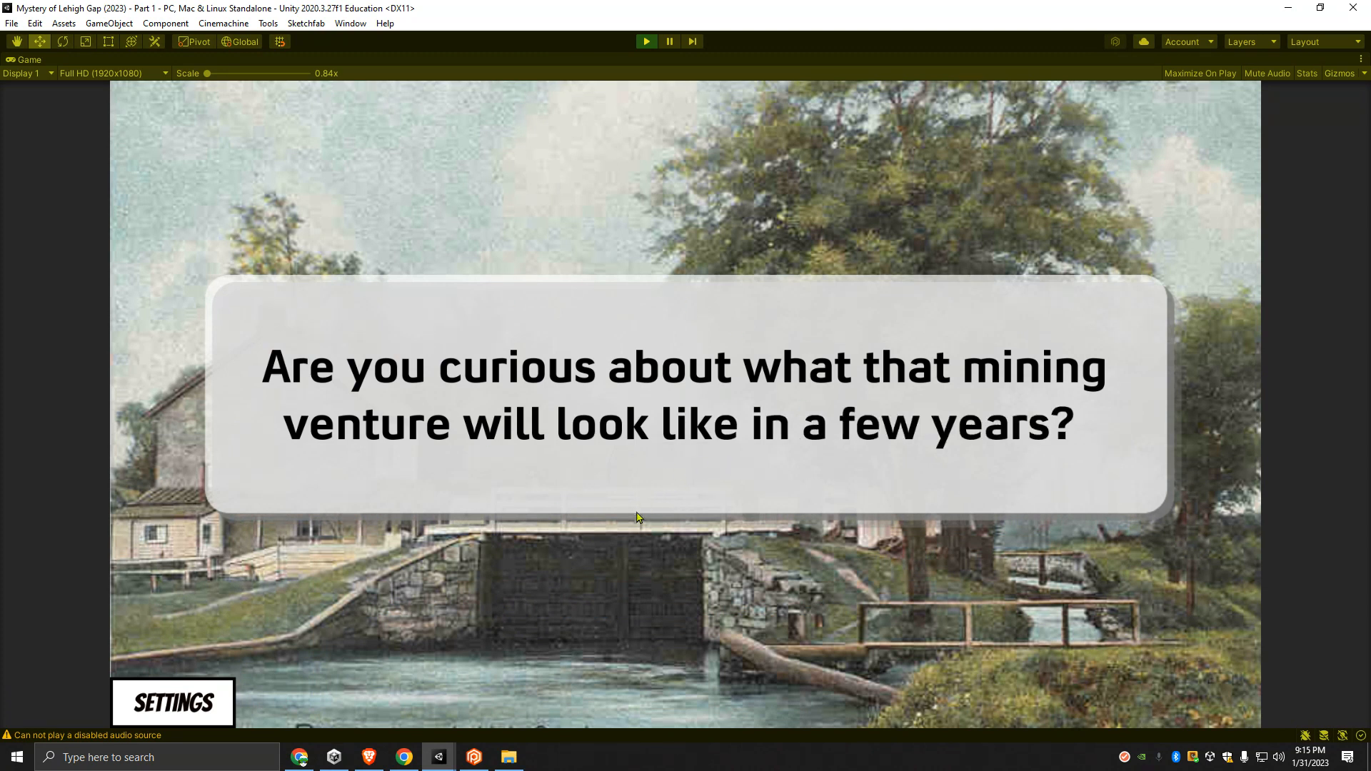
# - Continue past the mining venture question to the end of the Part 1 scene and stop the run
pyautogui.click(604, 494)
pyautogui.click(690, 414)
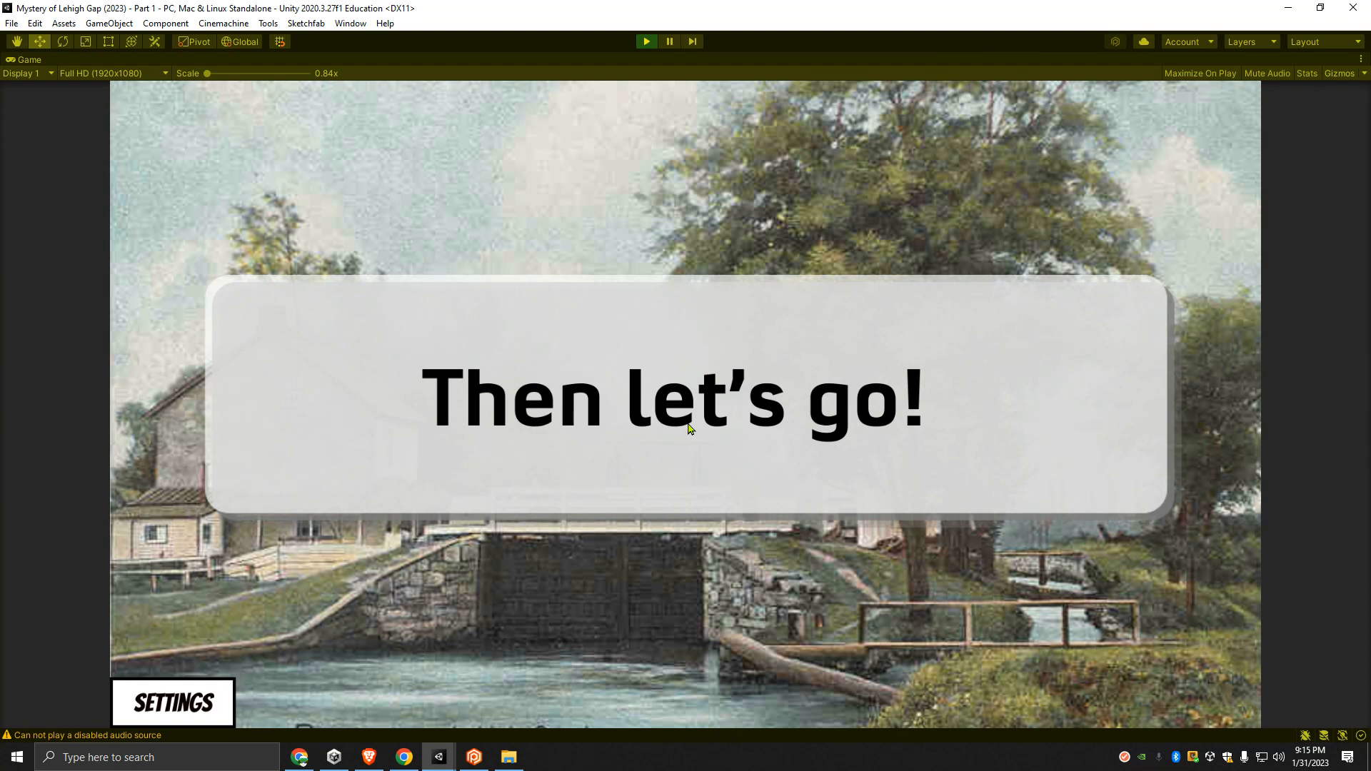
pyautogui.click(688, 426)
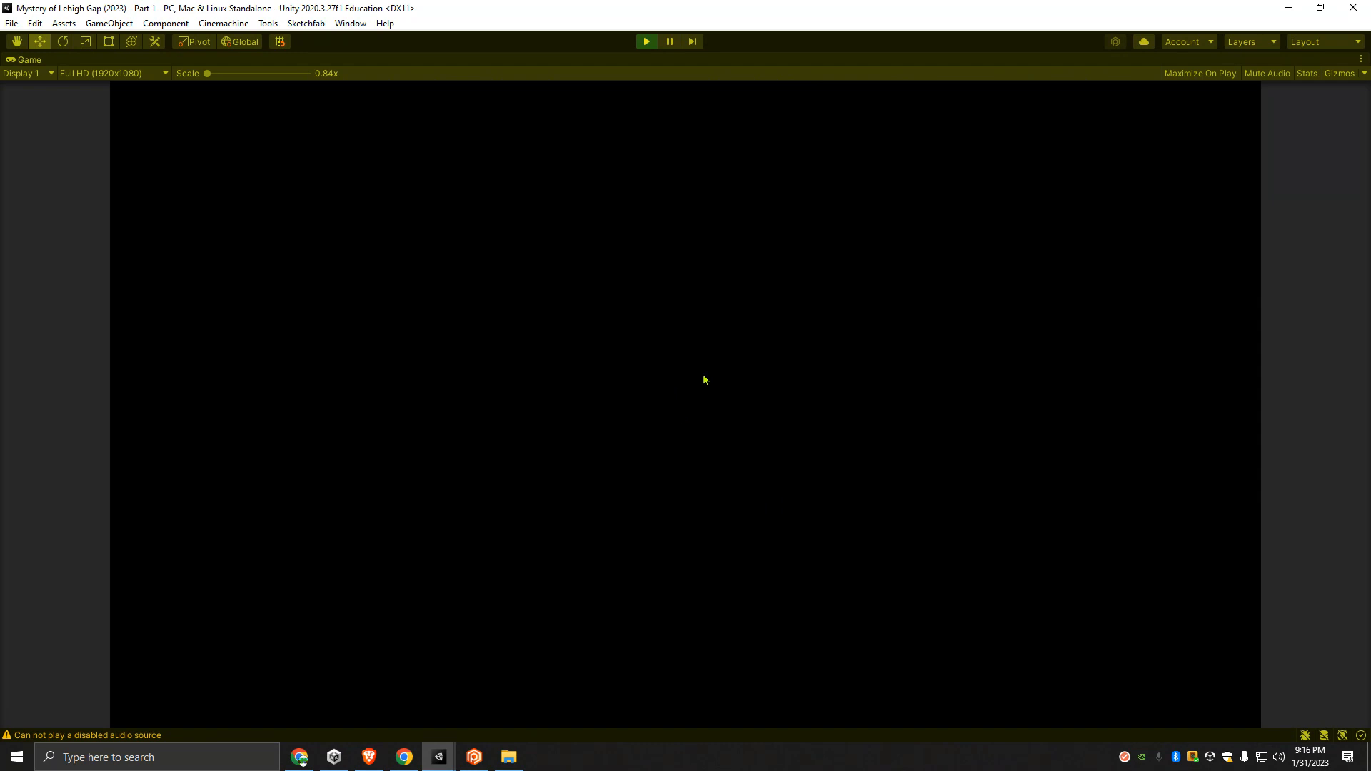
pyautogui.click(644, 43)
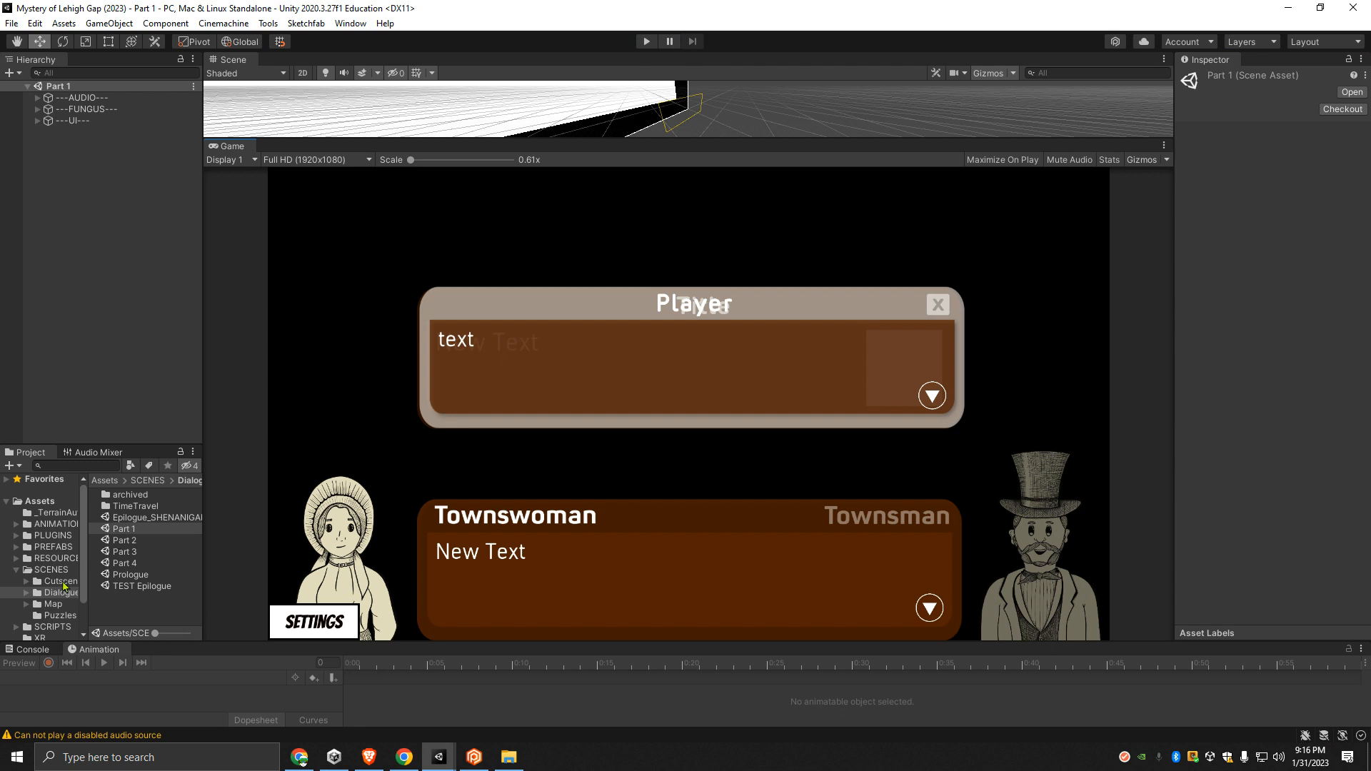
# - Open the Puzzle 1 scene from the Puzzles folder and run it with the Game view maximized
pyautogui.click(57, 615)
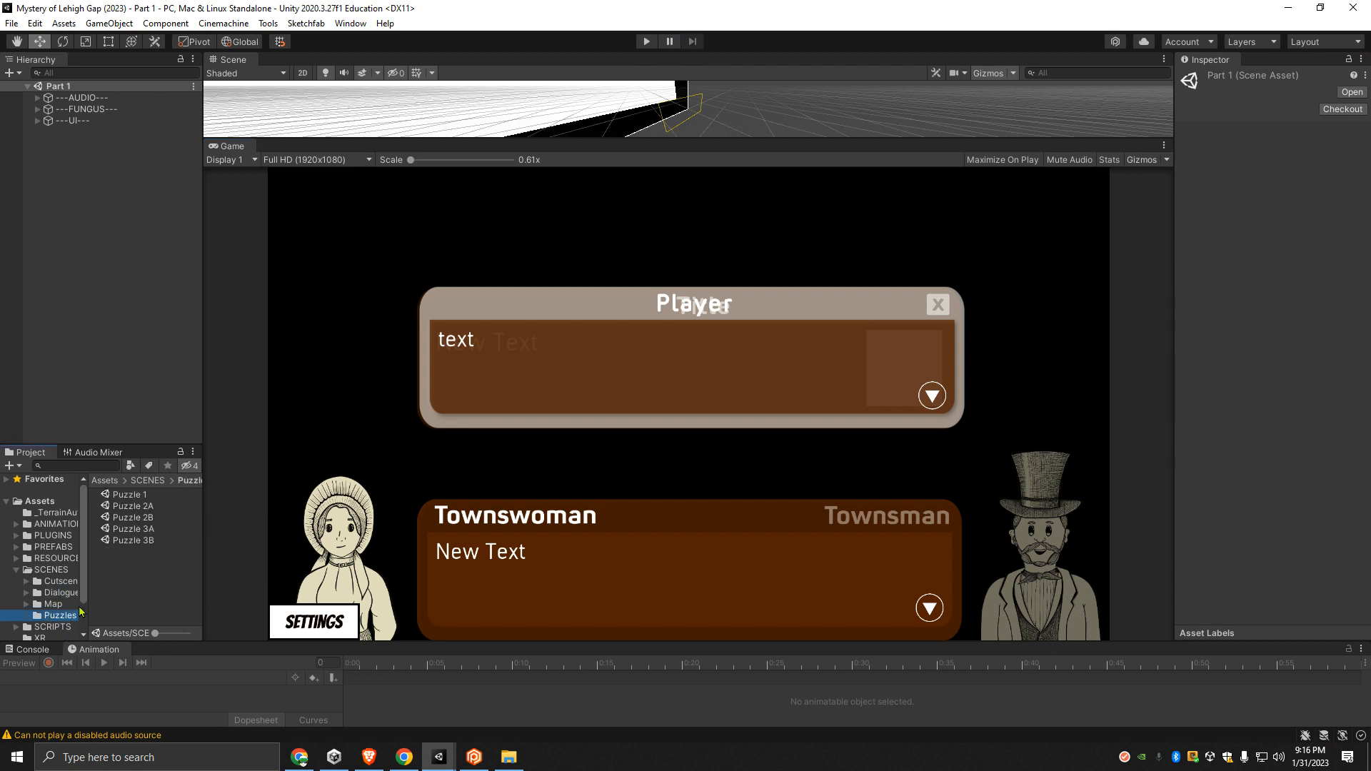
pyautogui.doubleClick(133, 496)
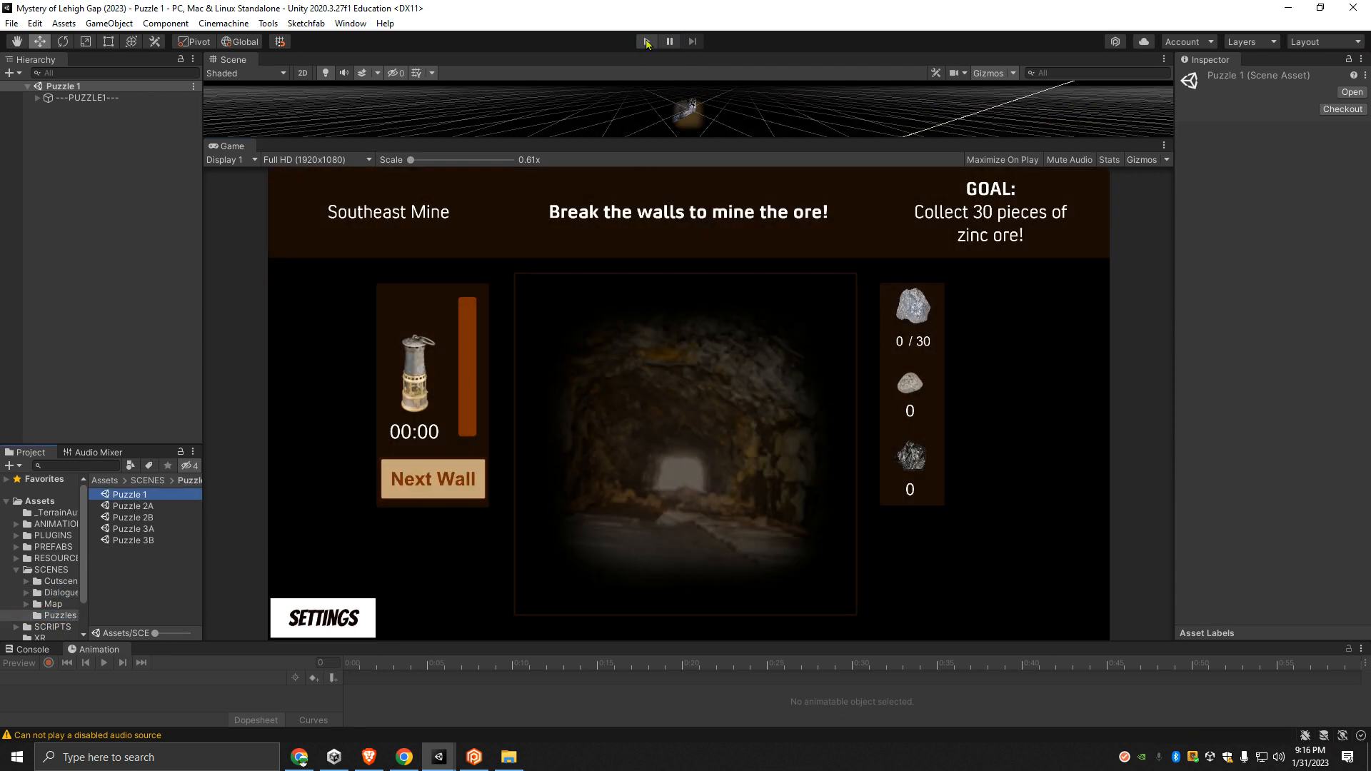
pyautogui.click(982, 156)
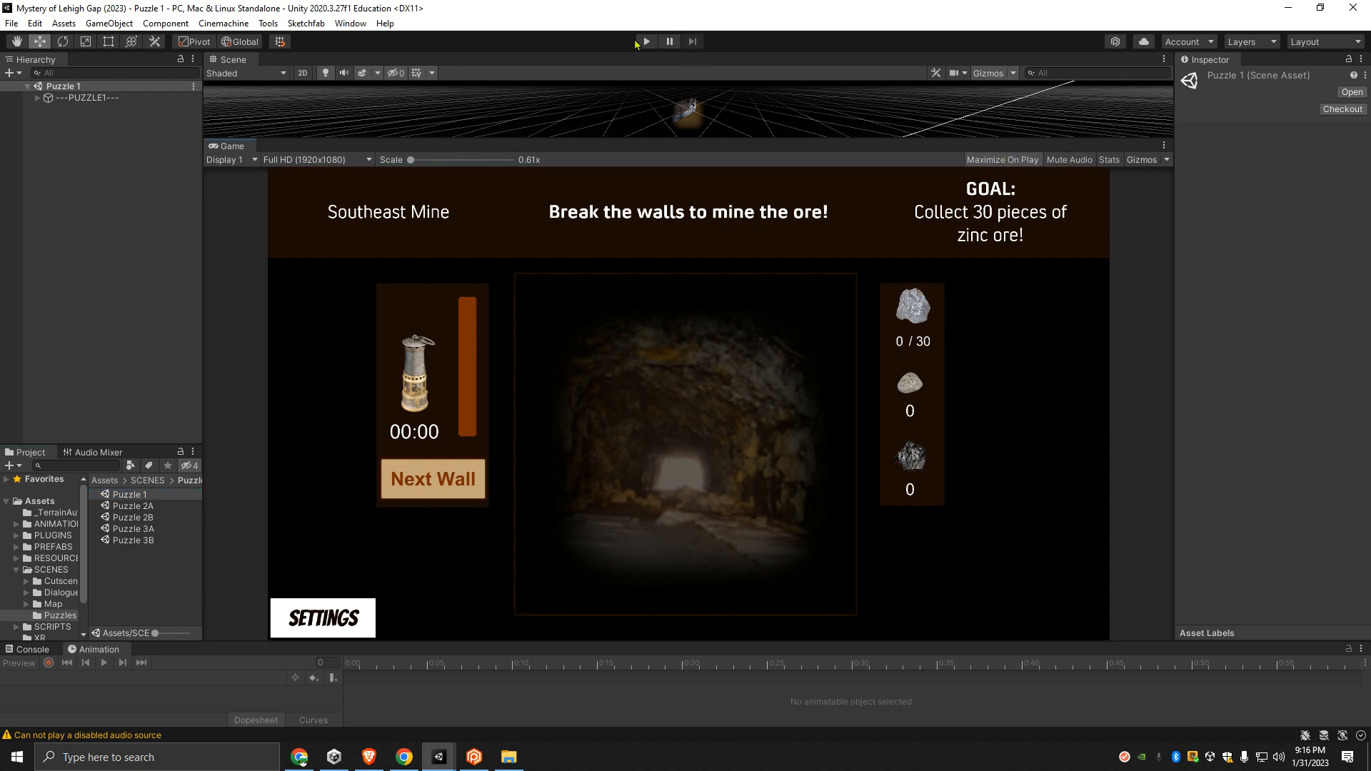
pyautogui.click(645, 41)
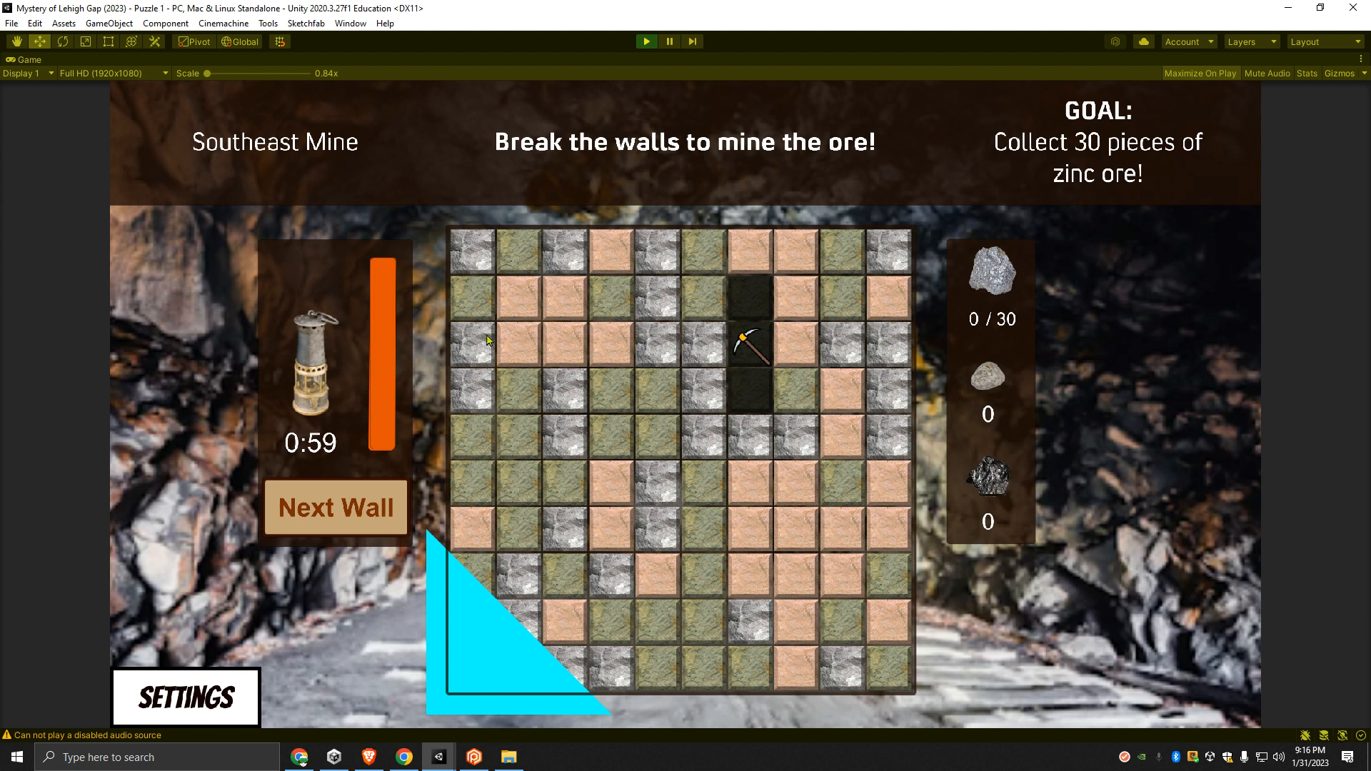
# - Break the first tiles of the Southeast Mine wall, and turn on background music and sound effects in the game's settings
pyautogui.click(543, 491)
pyautogui.click(748, 354)
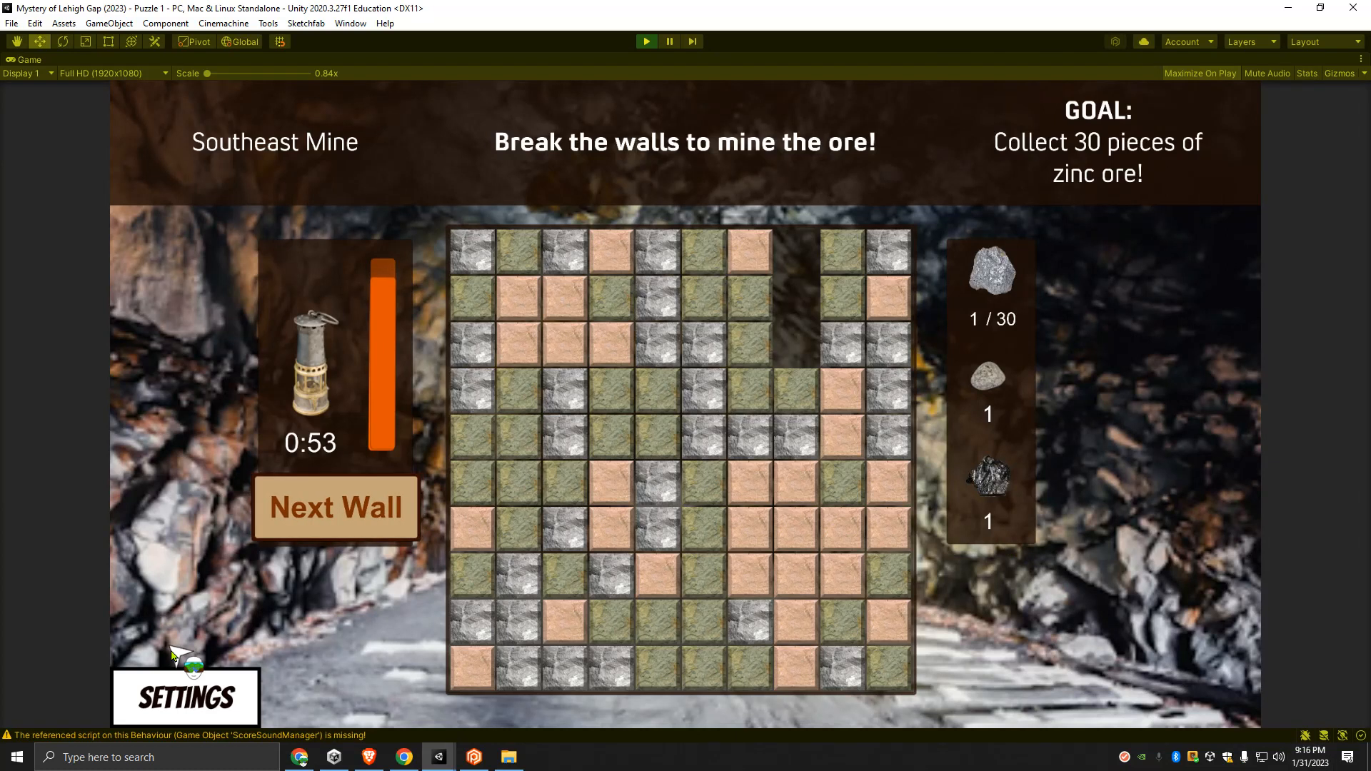
pyautogui.click(199, 700)
pyautogui.click(323, 393)
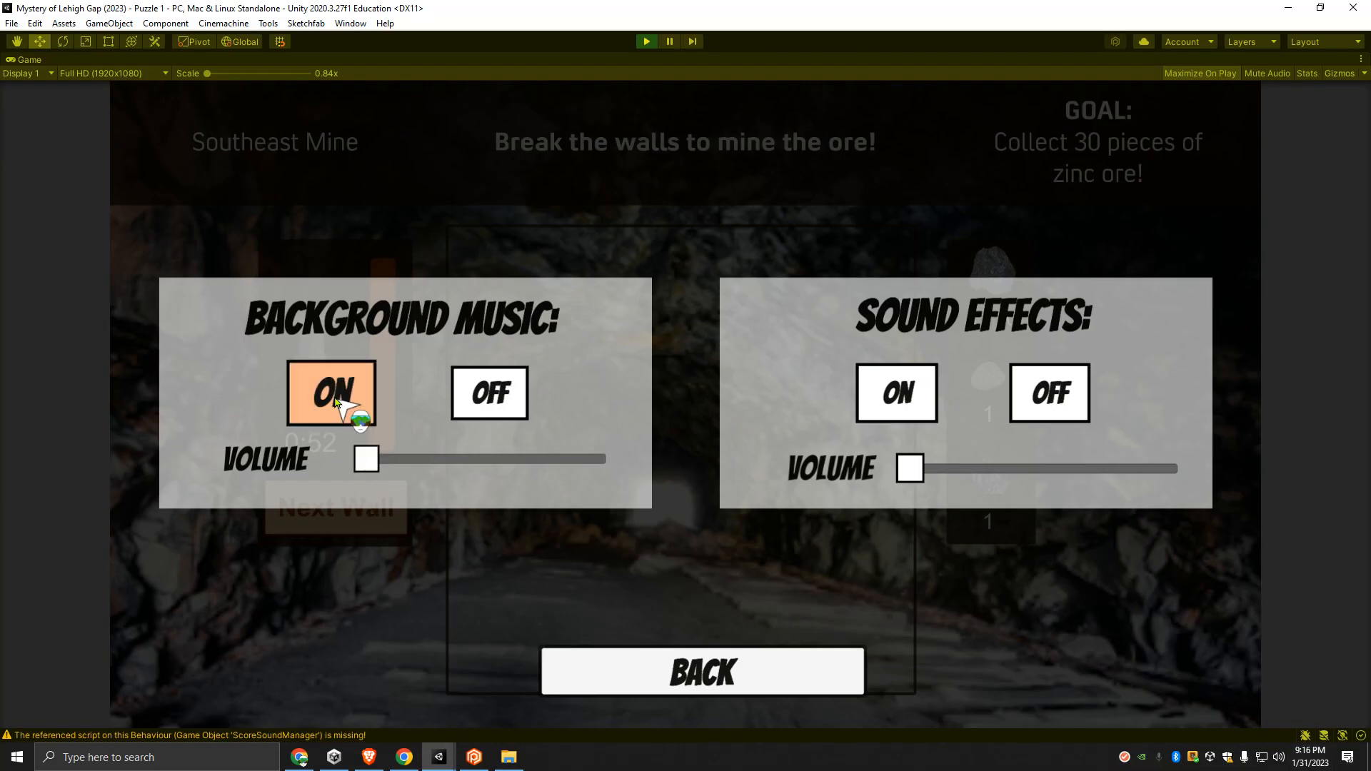
pyautogui.click(934, 402)
pyautogui.click(746, 672)
# - Break tiles across the first Southeast Mine wall to collect zinc ore
pyautogui.click(592, 350)
pyautogui.click(710, 568)
pyautogui.click(747, 530)
pyautogui.click(796, 532)
pyautogui.click(892, 382)
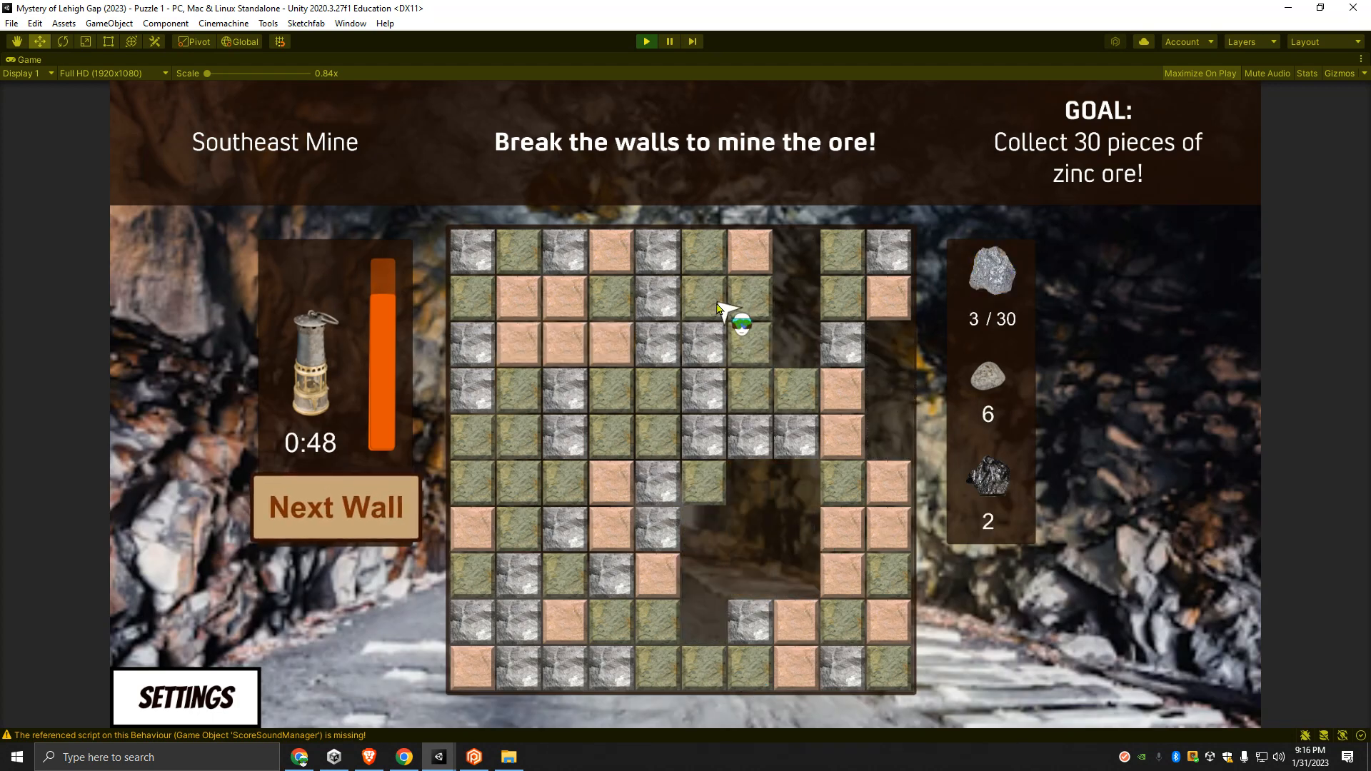
pyautogui.click(746, 344)
pyautogui.click(704, 394)
pyautogui.click(653, 320)
pyautogui.click(569, 351)
pyautogui.click(525, 439)
pyautogui.click(528, 621)
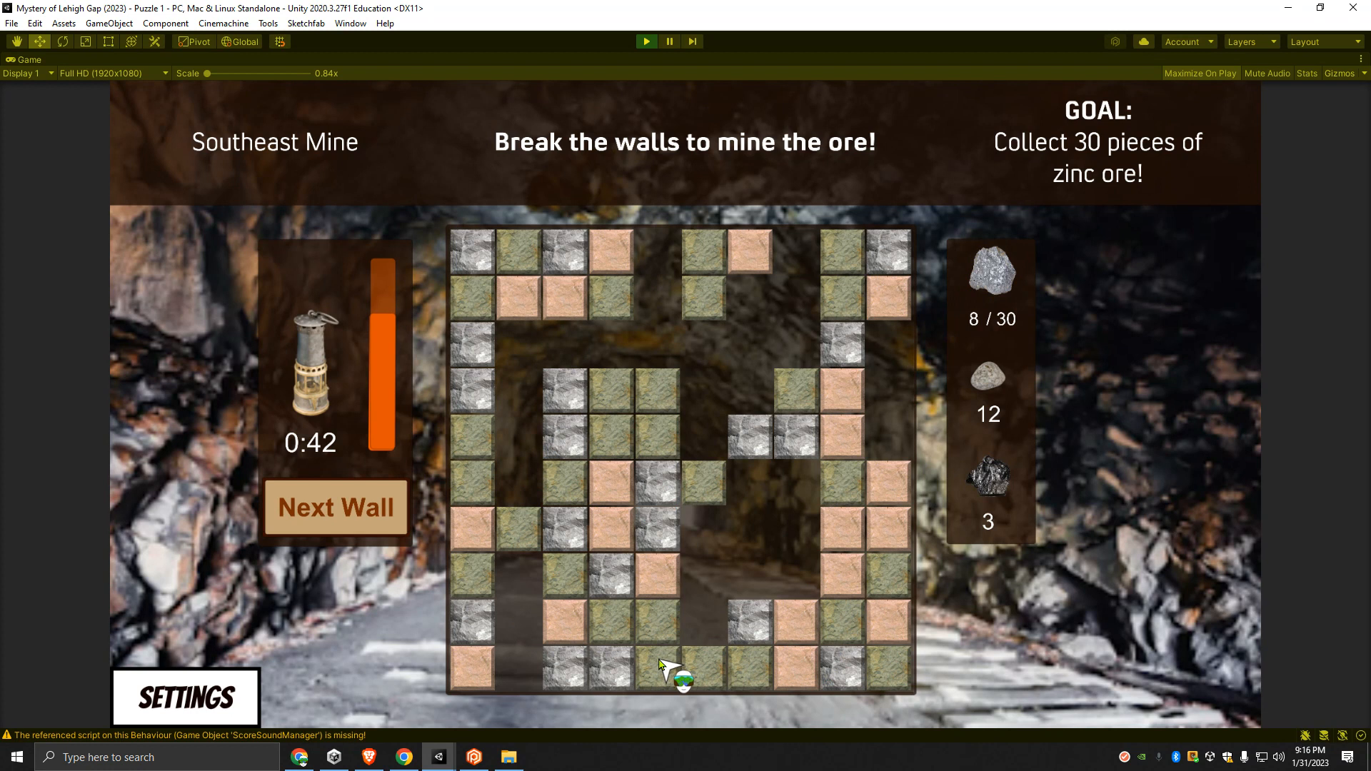
# - Move on to the second mine wall and break tiles across it to collect more zinc ore
pyautogui.click(353, 524)
pyautogui.click(476, 435)
pyautogui.click(516, 547)
pyautogui.click(562, 571)
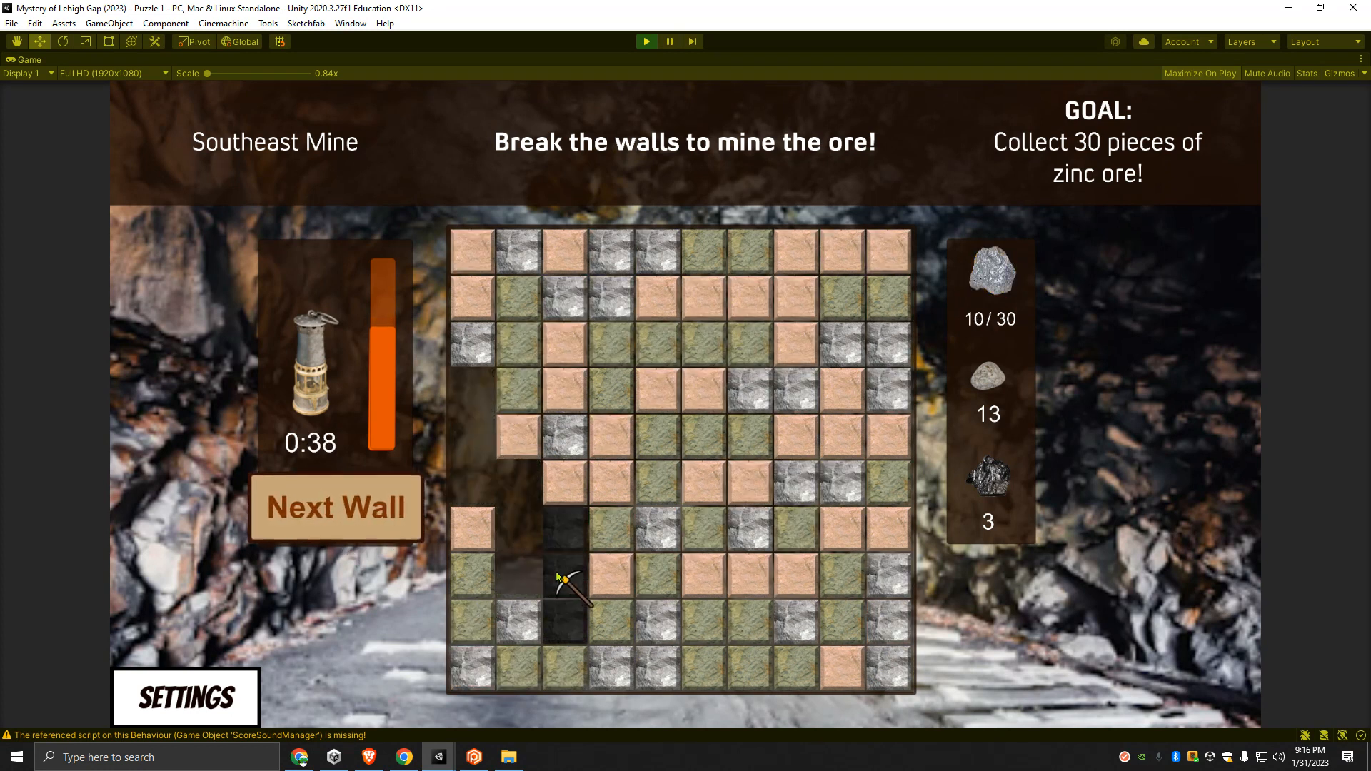
pyautogui.click(527, 365)
pyautogui.click(632, 337)
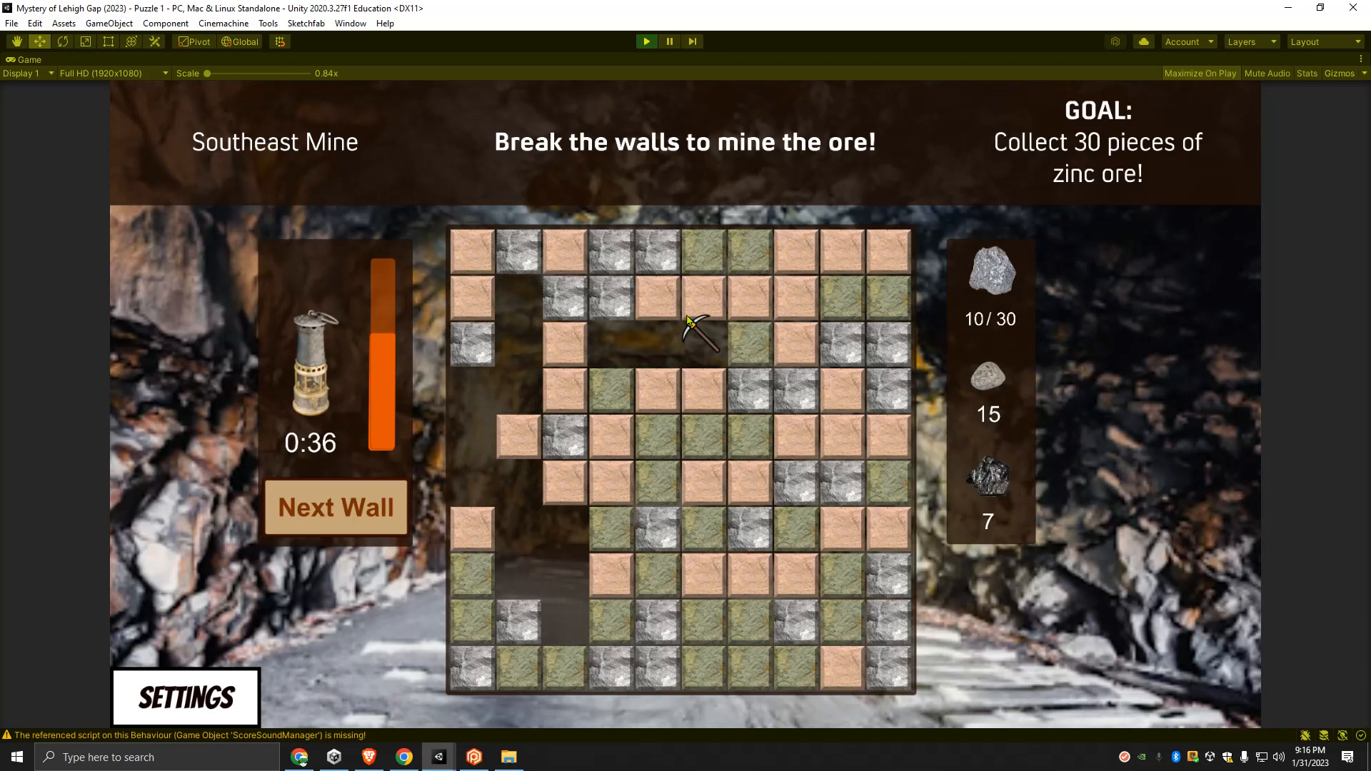
pyautogui.click(844, 253)
pyautogui.click(756, 298)
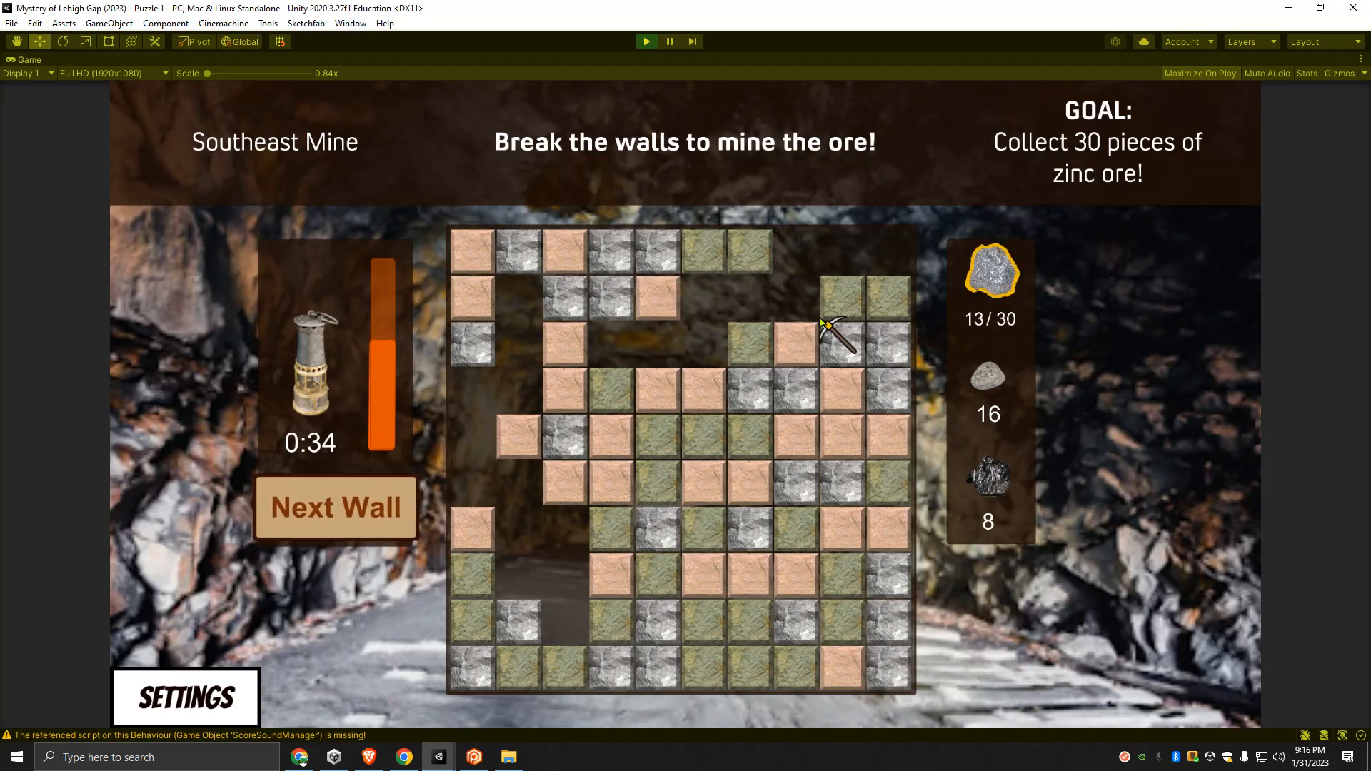
pyautogui.click(837, 431)
pyautogui.click(695, 430)
pyautogui.click(874, 628)
pyautogui.click(755, 575)
pyautogui.click(760, 661)
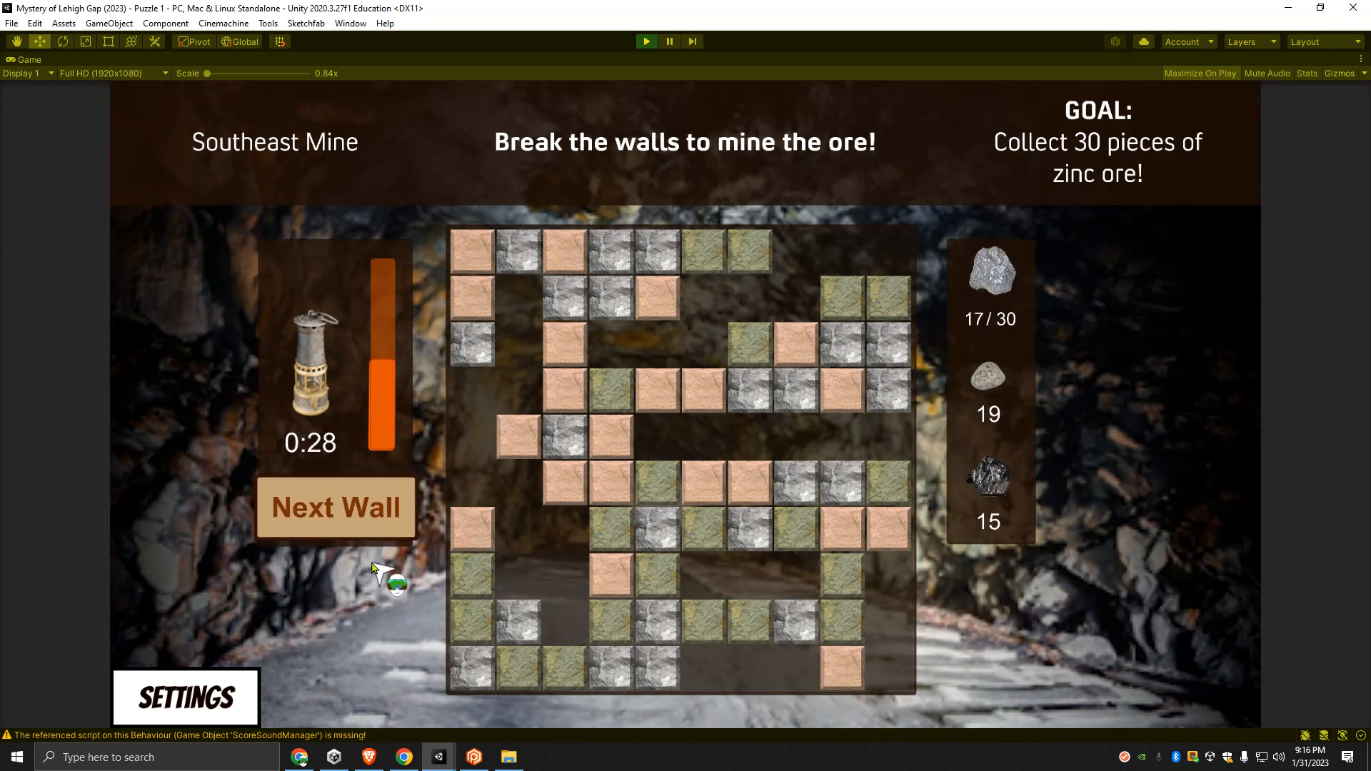
# - Switch to the third mine wall and mine its tiles towards the goal of 30 zinc ore pieces
pyautogui.click(394, 526)
pyautogui.click(487, 351)
pyautogui.click(563, 626)
pyautogui.click(570, 575)
pyautogui.click(565, 344)
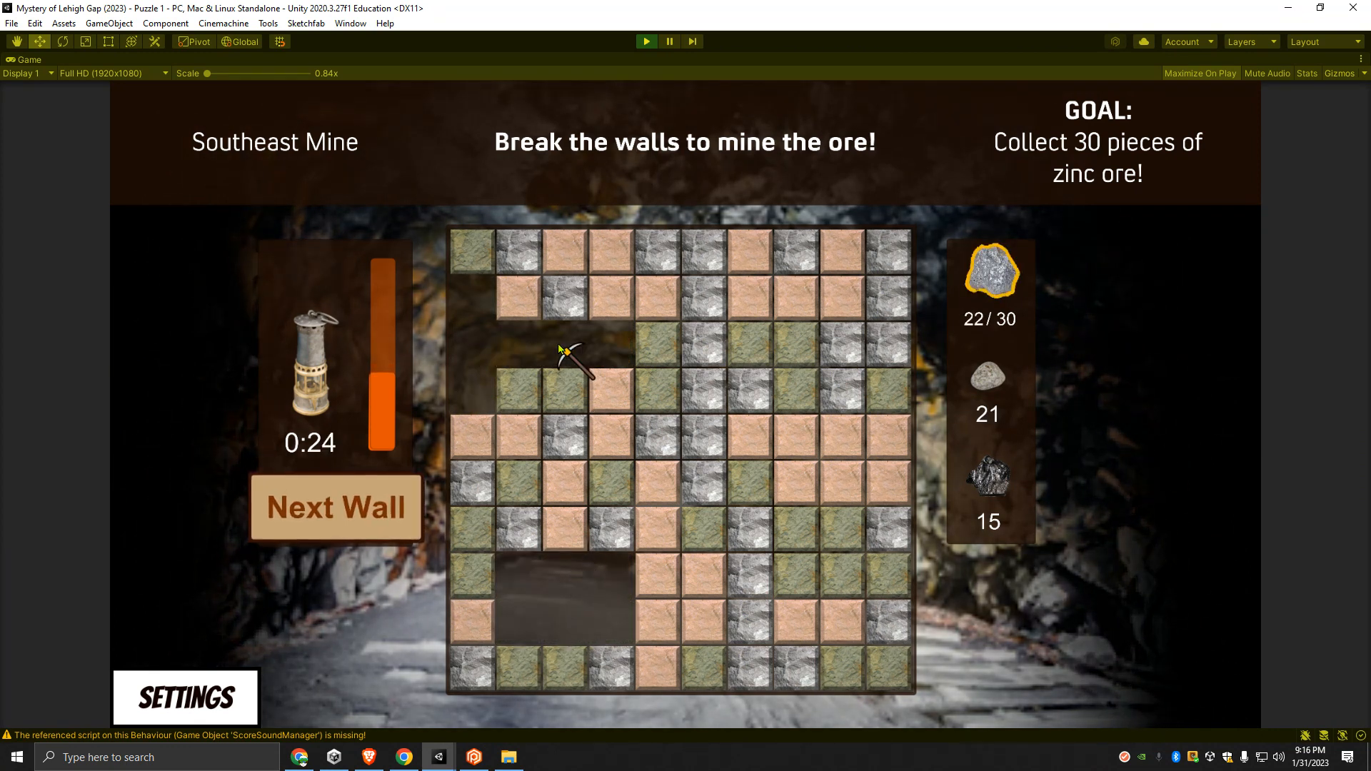
pyautogui.click(898, 293)
pyautogui.click(788, 299)
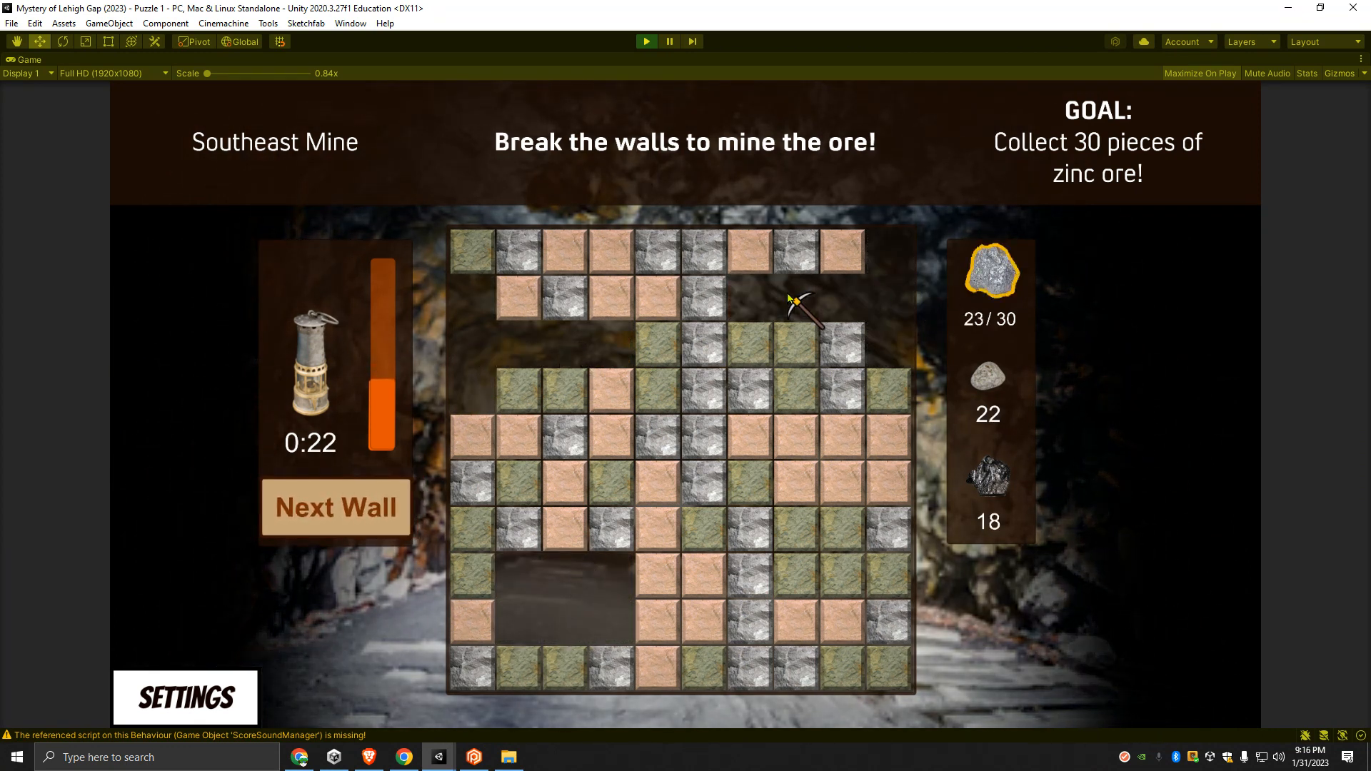
pyautogui.click(700, 286)
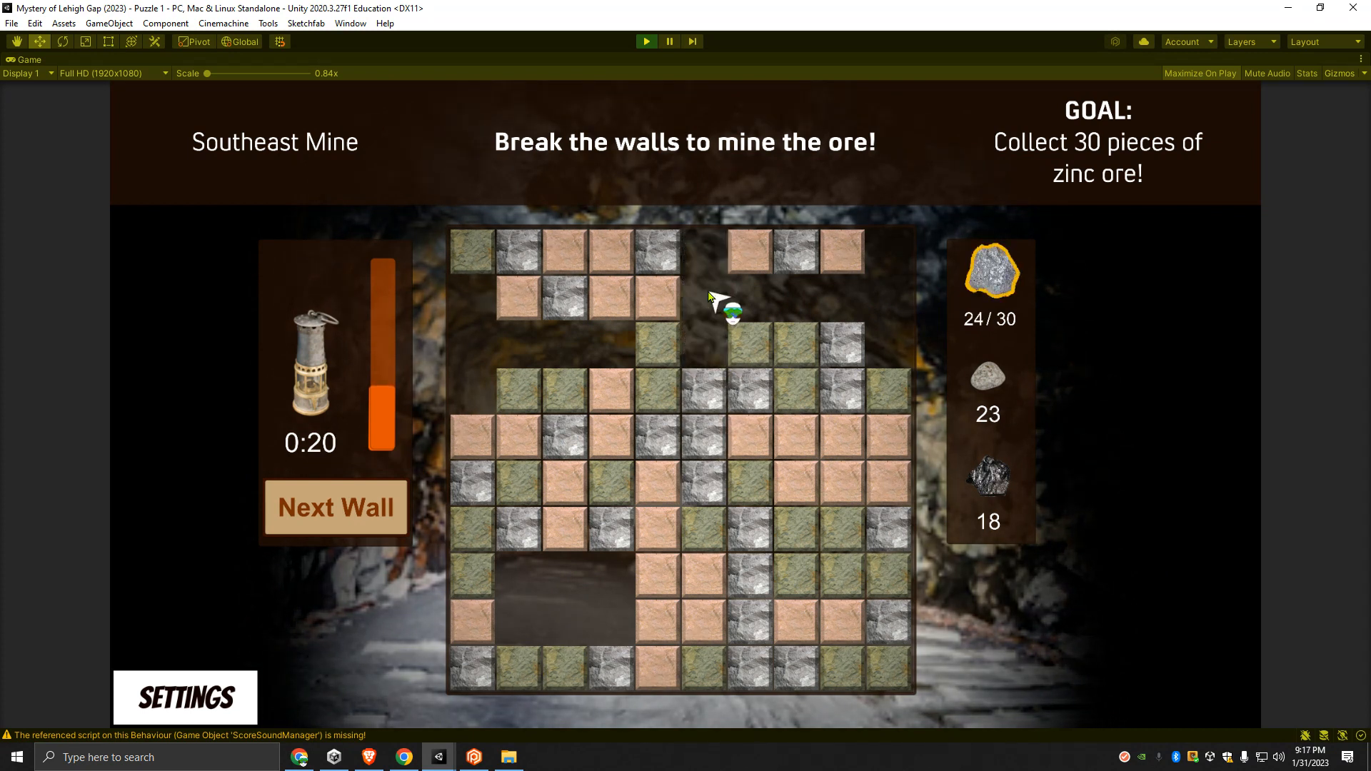
pyautogui.click(711, 471)
pyautogui.click(833, 431)
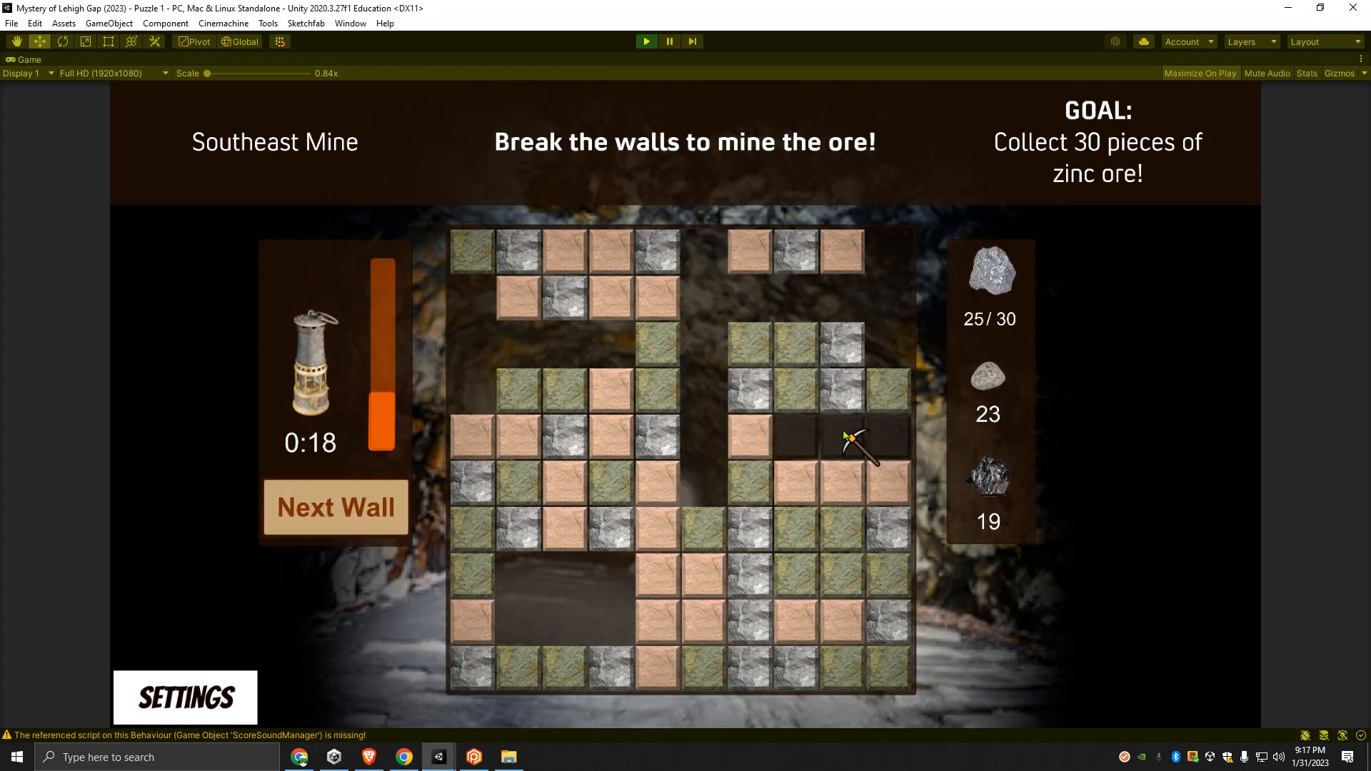
pyautogui.click(844, 473)
pyautogui.click(843, 573)
pyautogui.click(745, 591)
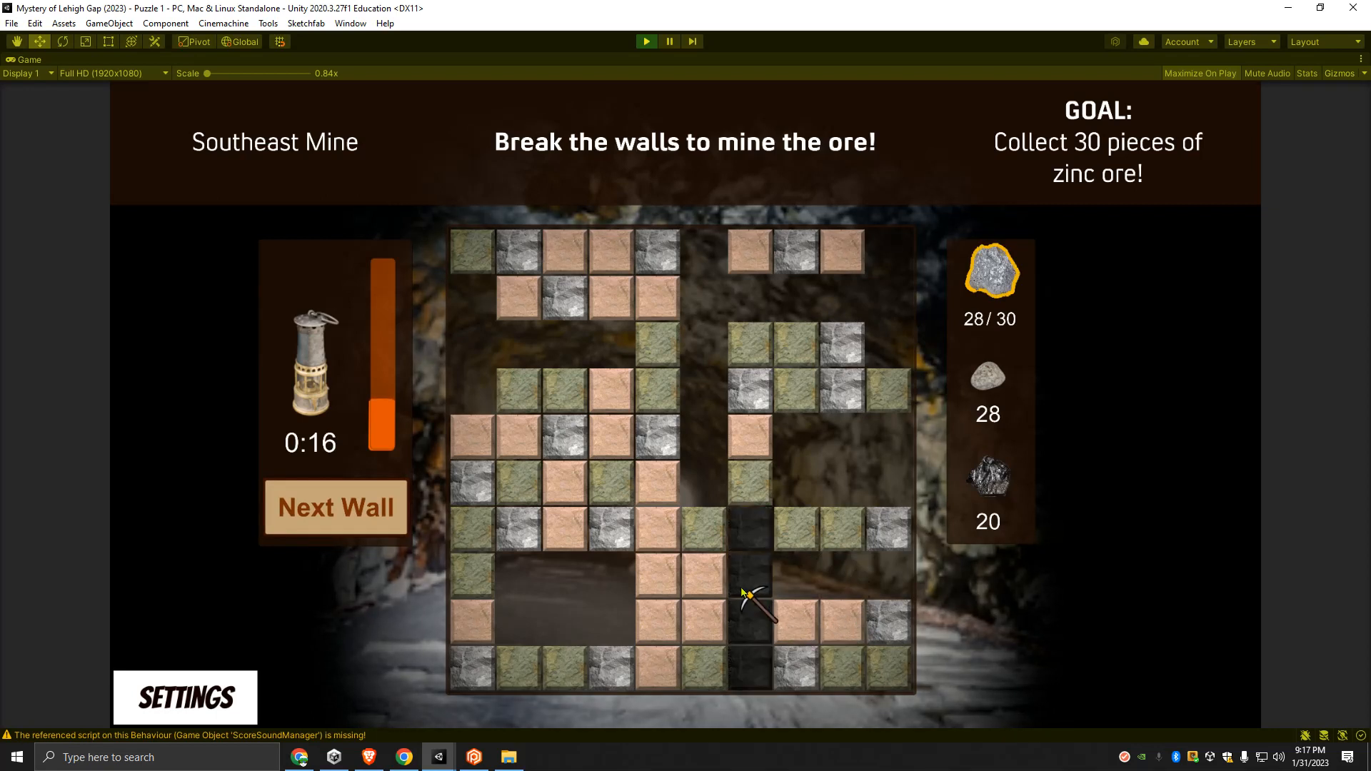
pyautogui.click(660, 617)
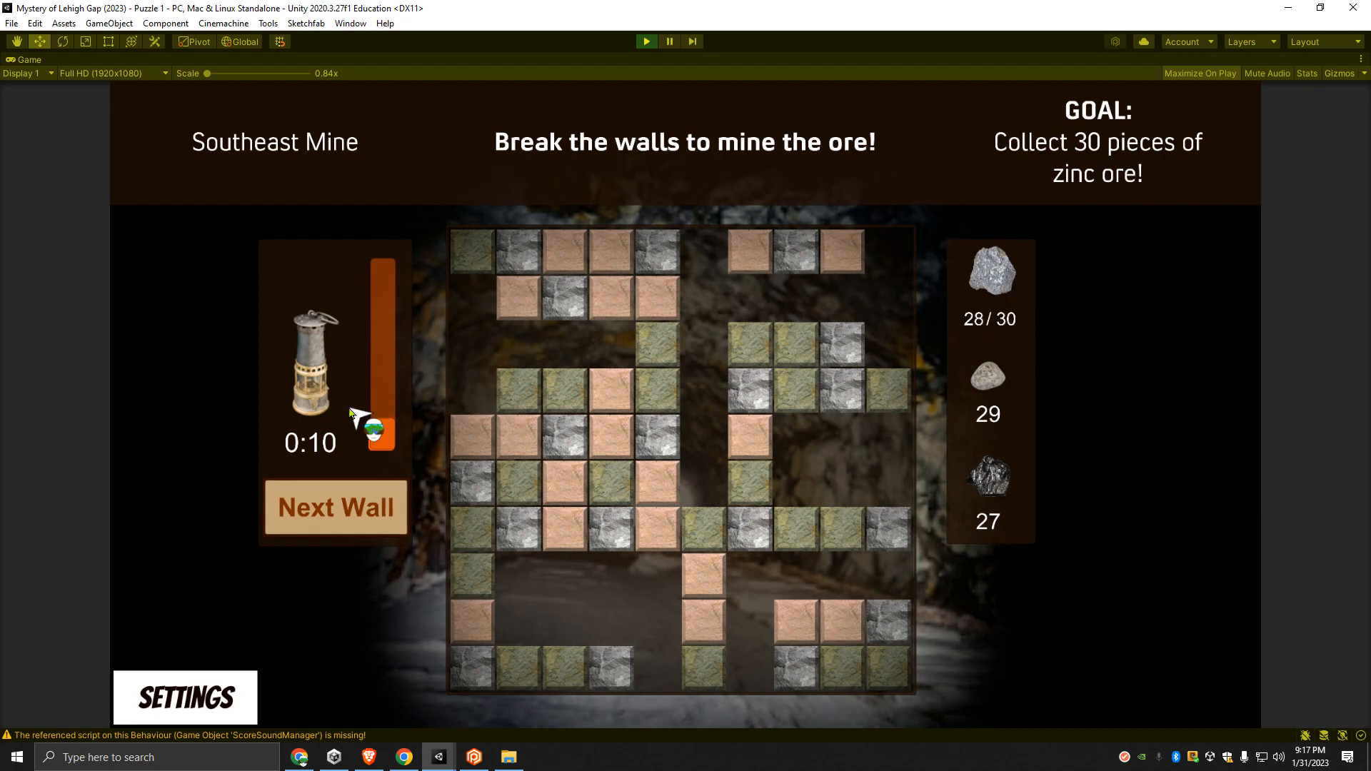
# - Mine the fourth wall until the time runs out, try the game-over screen's main menu option, and stop the run
pyautogui.click(363, 514)
pyautogui.click(532, 422)
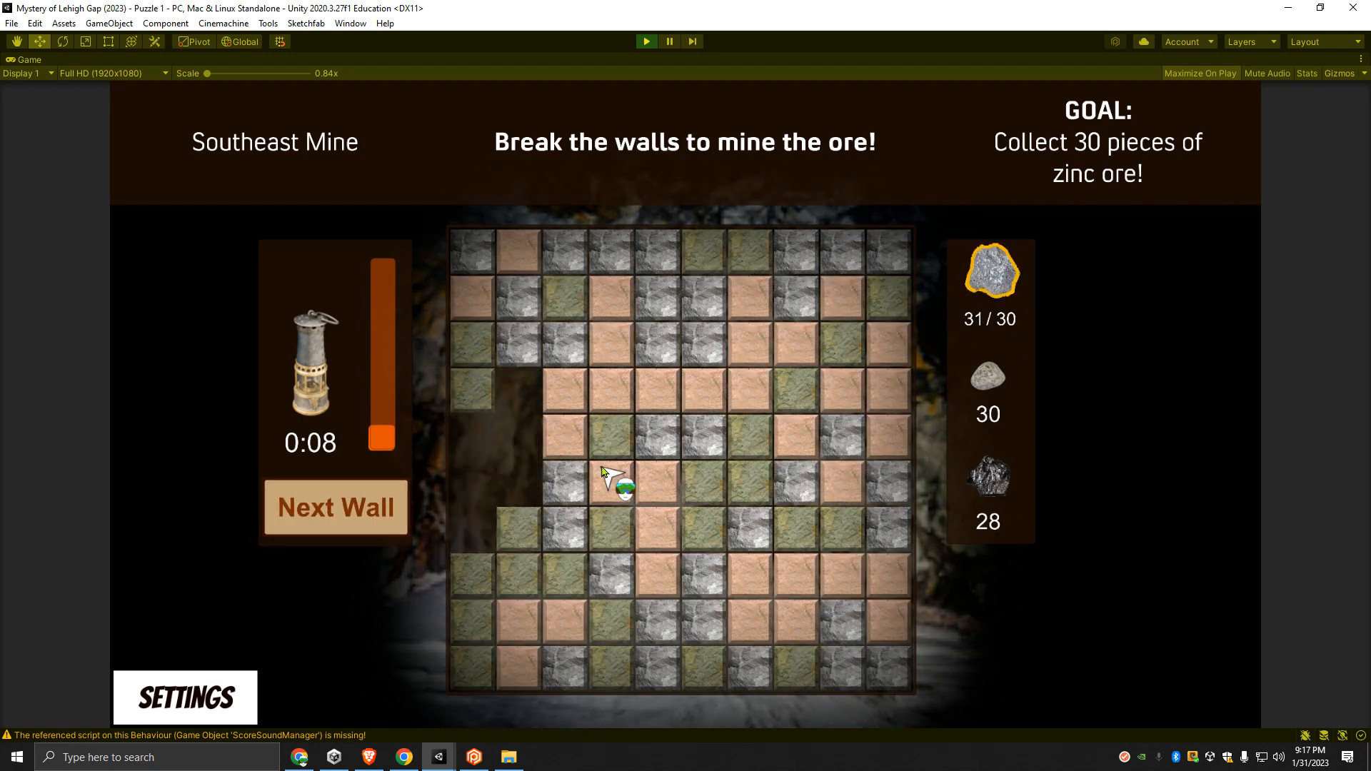
pyautogui.click(674, 312)
pyautogui.click(750, 309)
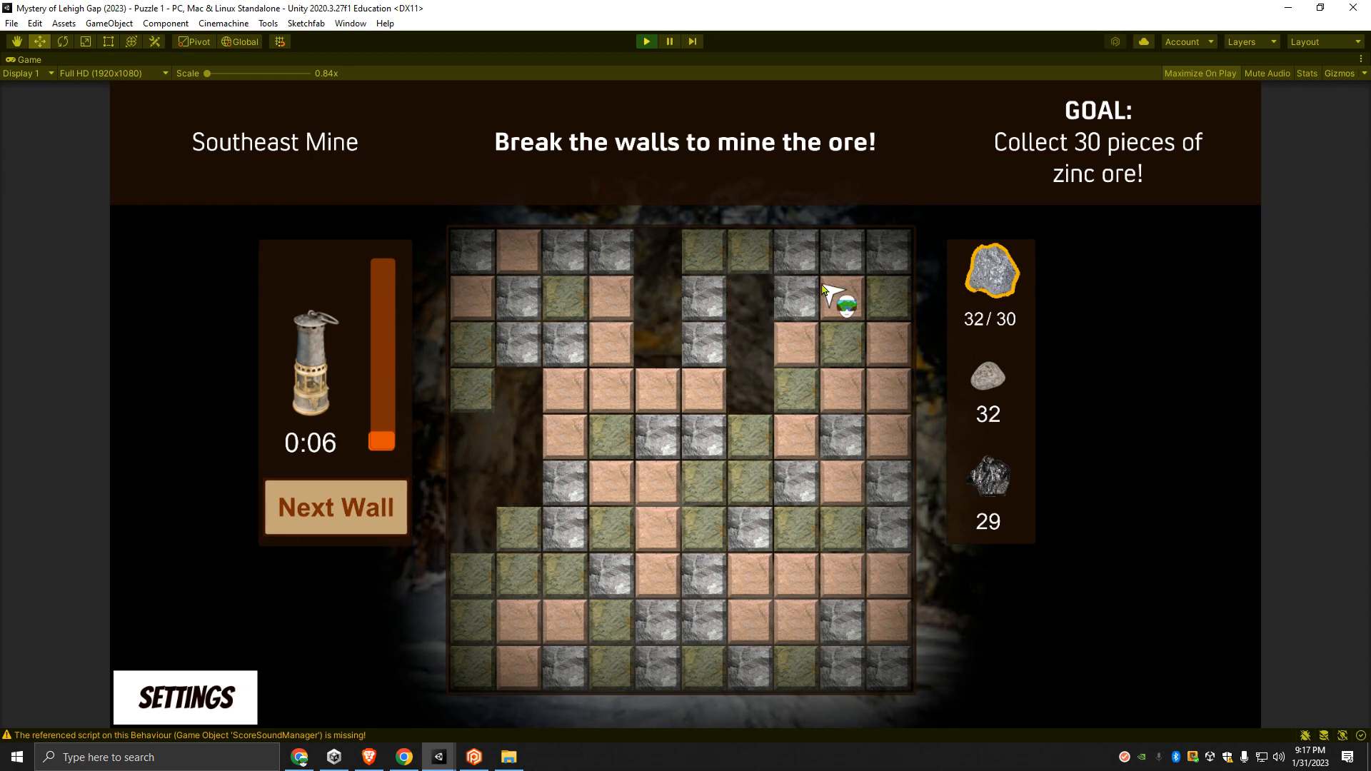
pyautogui.click(836, 270)
pyautogui.click(658, 403)
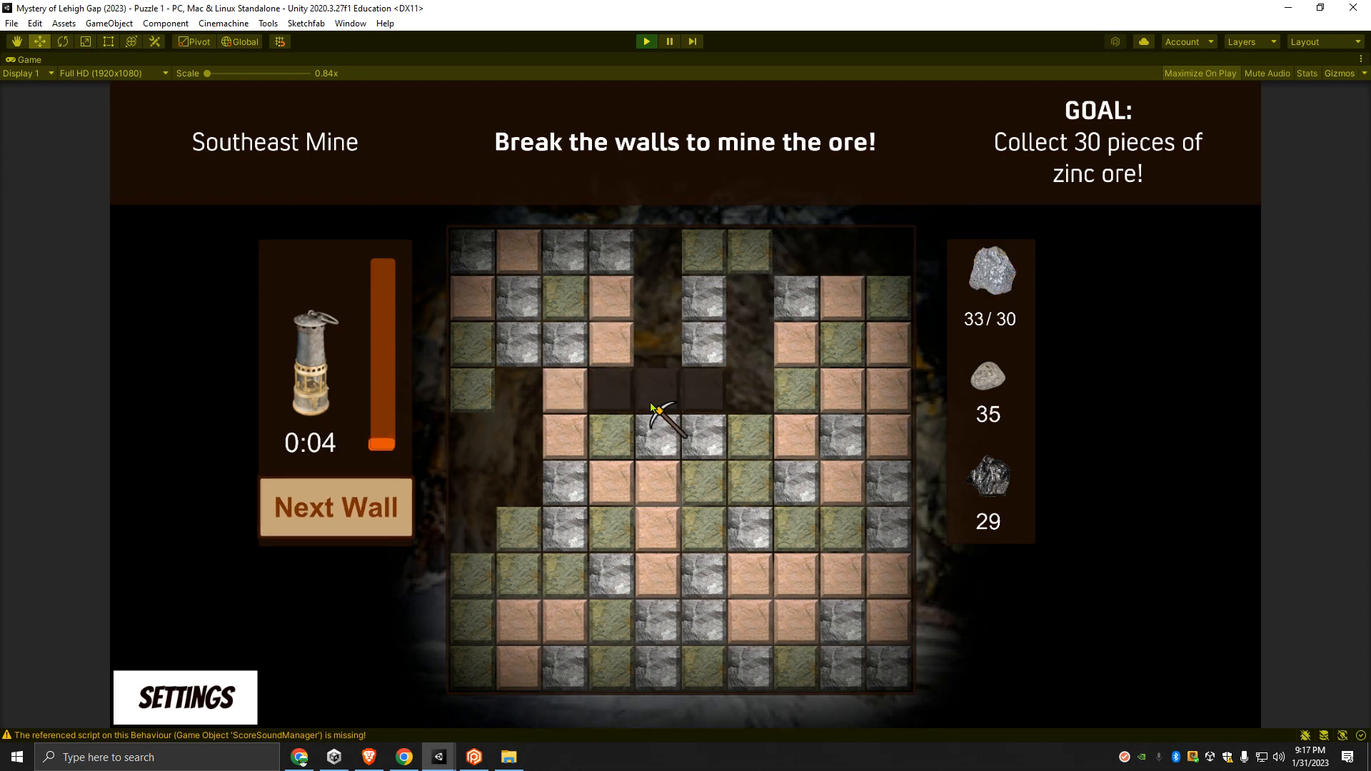
pyautogui.click(653, 525)
pyautogui.click(524, 582)
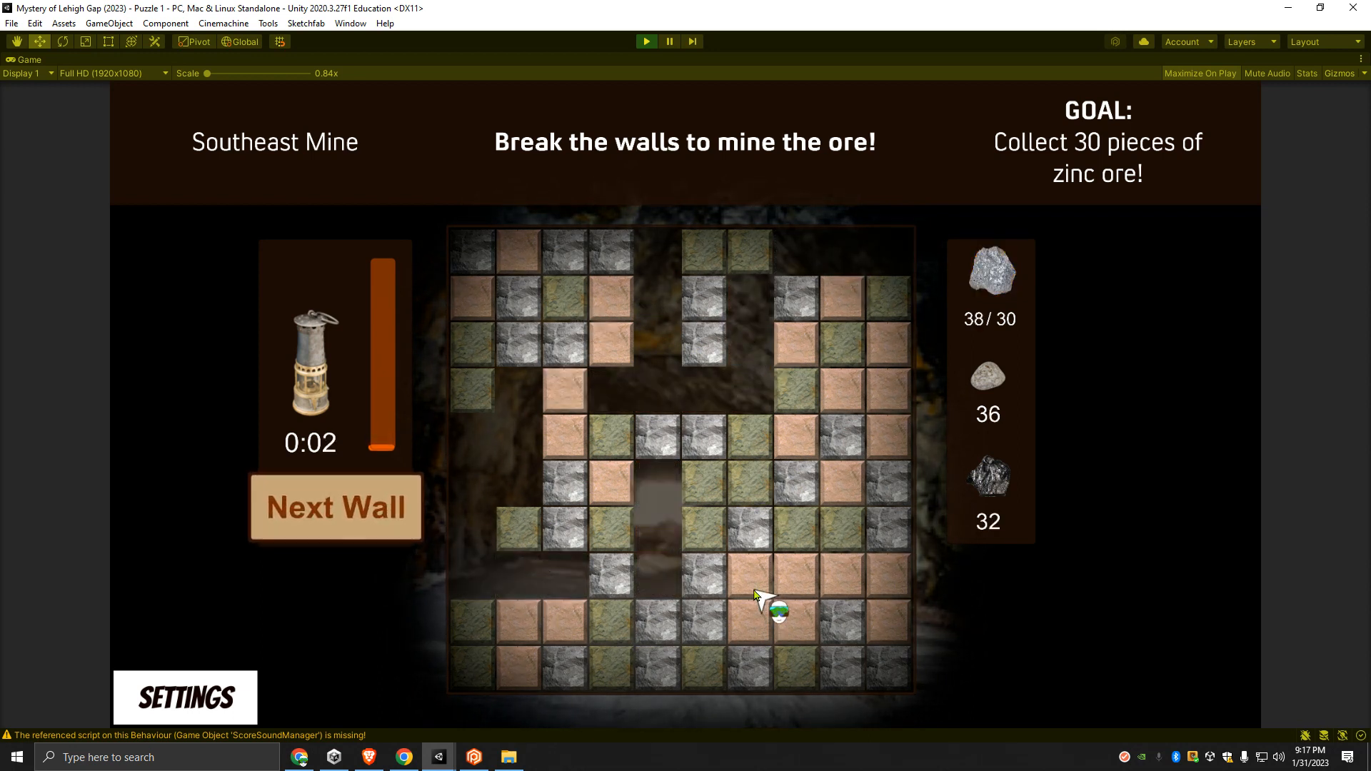
pyautogui.click(777, 575)
pyautogui.click(888, 439)
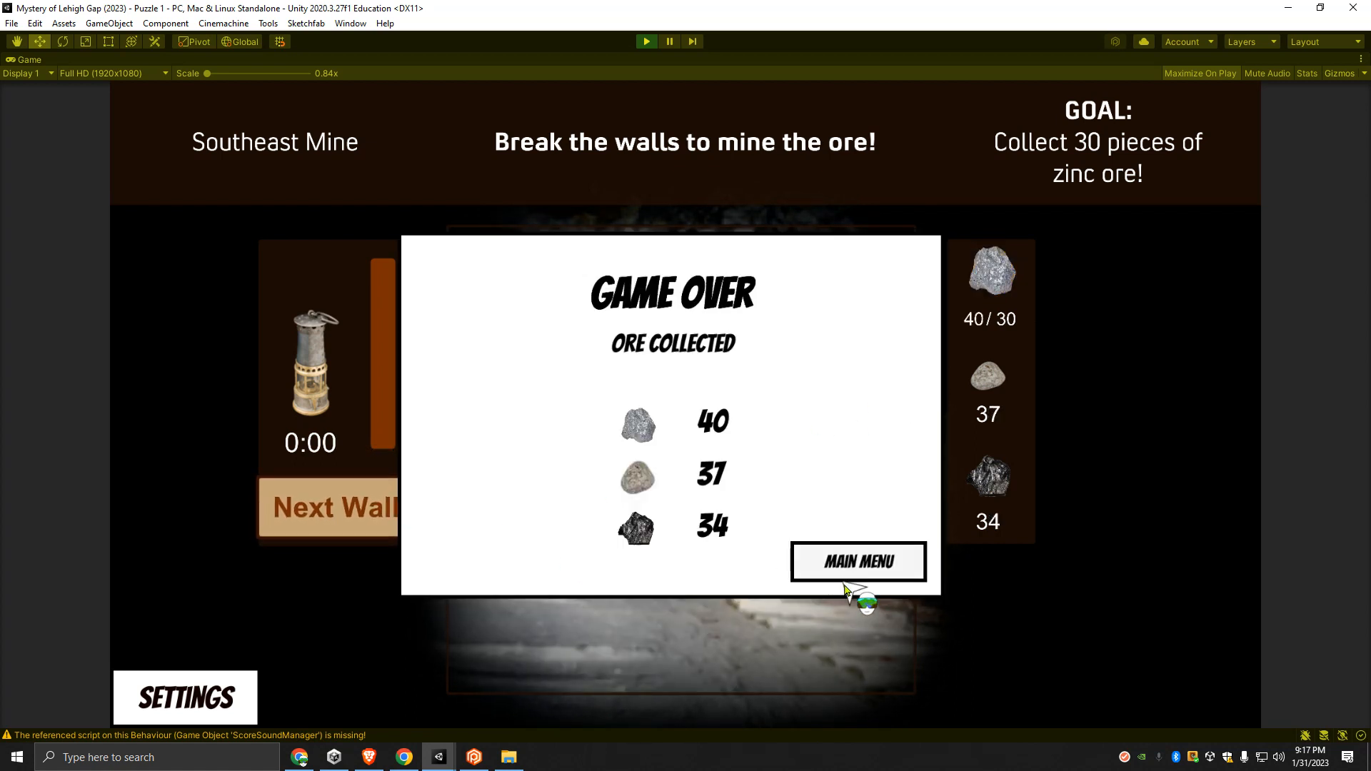
pyautogui.click(844, 571)
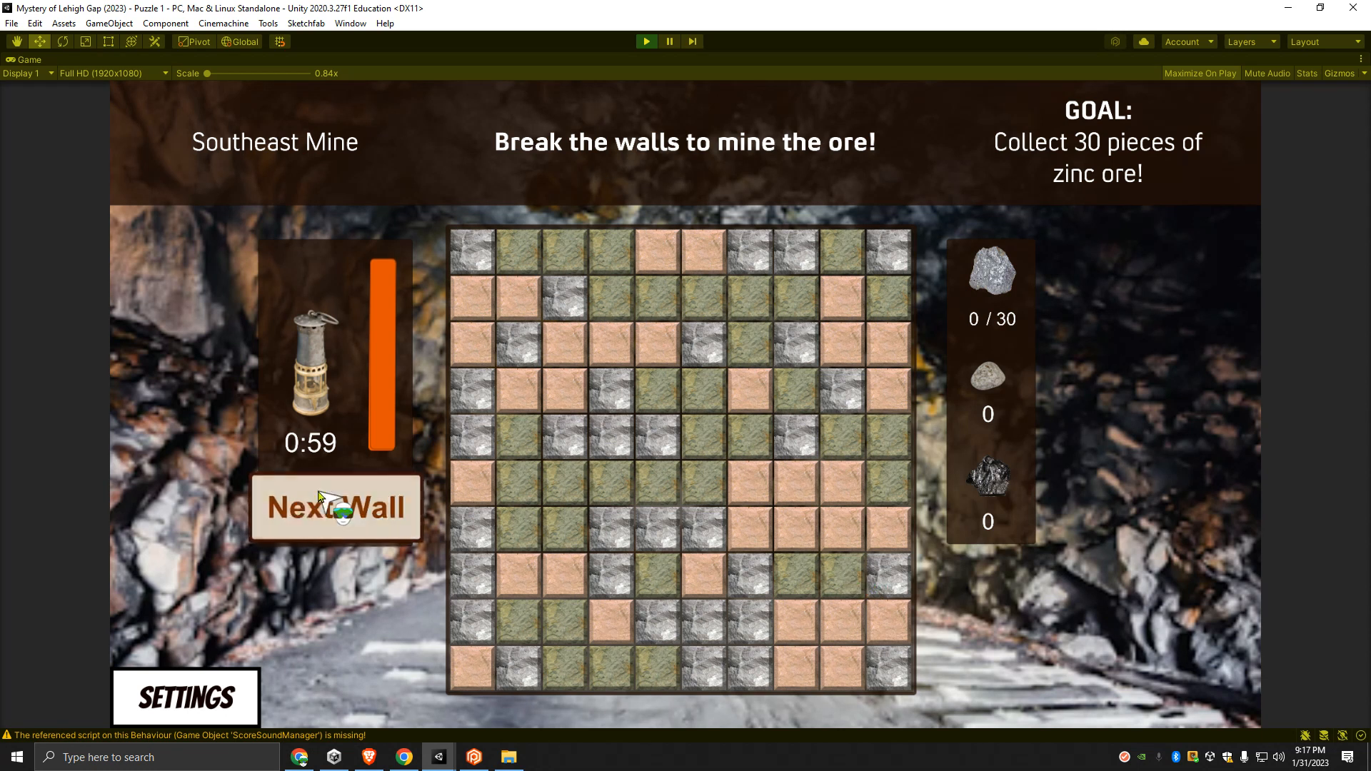
pyautogui.click(646, 41)
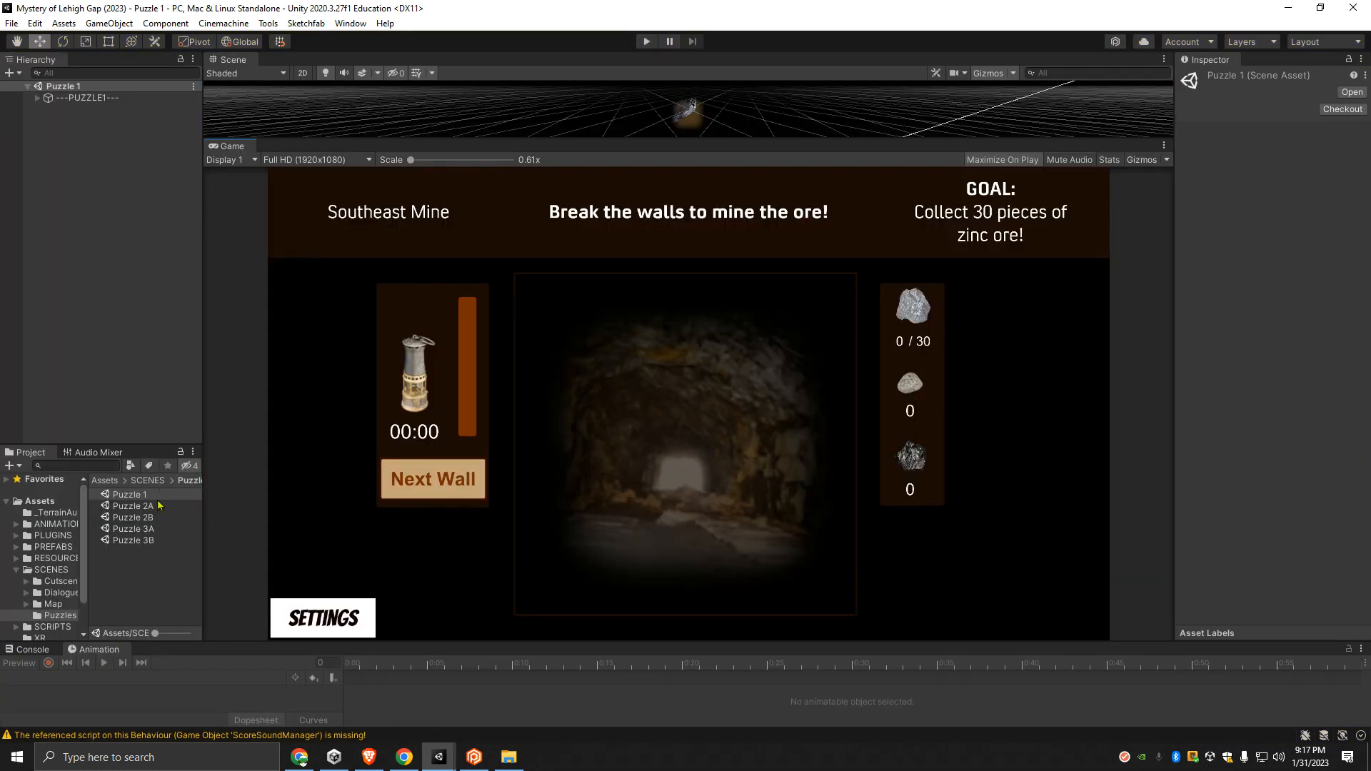
# - Open the Puzzle 2A scene, run it, and swap adjacent rocks to match the first anthracite coal pieces
pyautogui.doubleClick(132, 507)
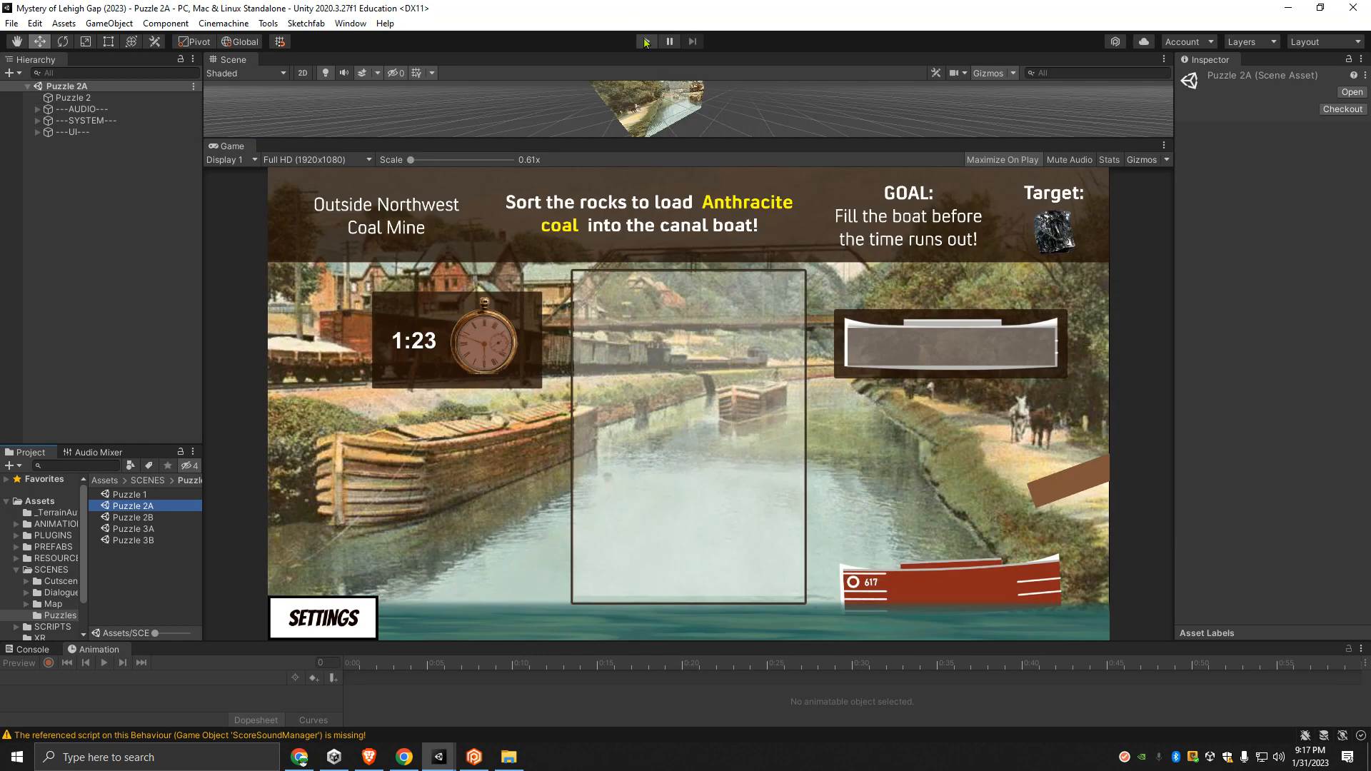
pyautogui.click(647, 41)
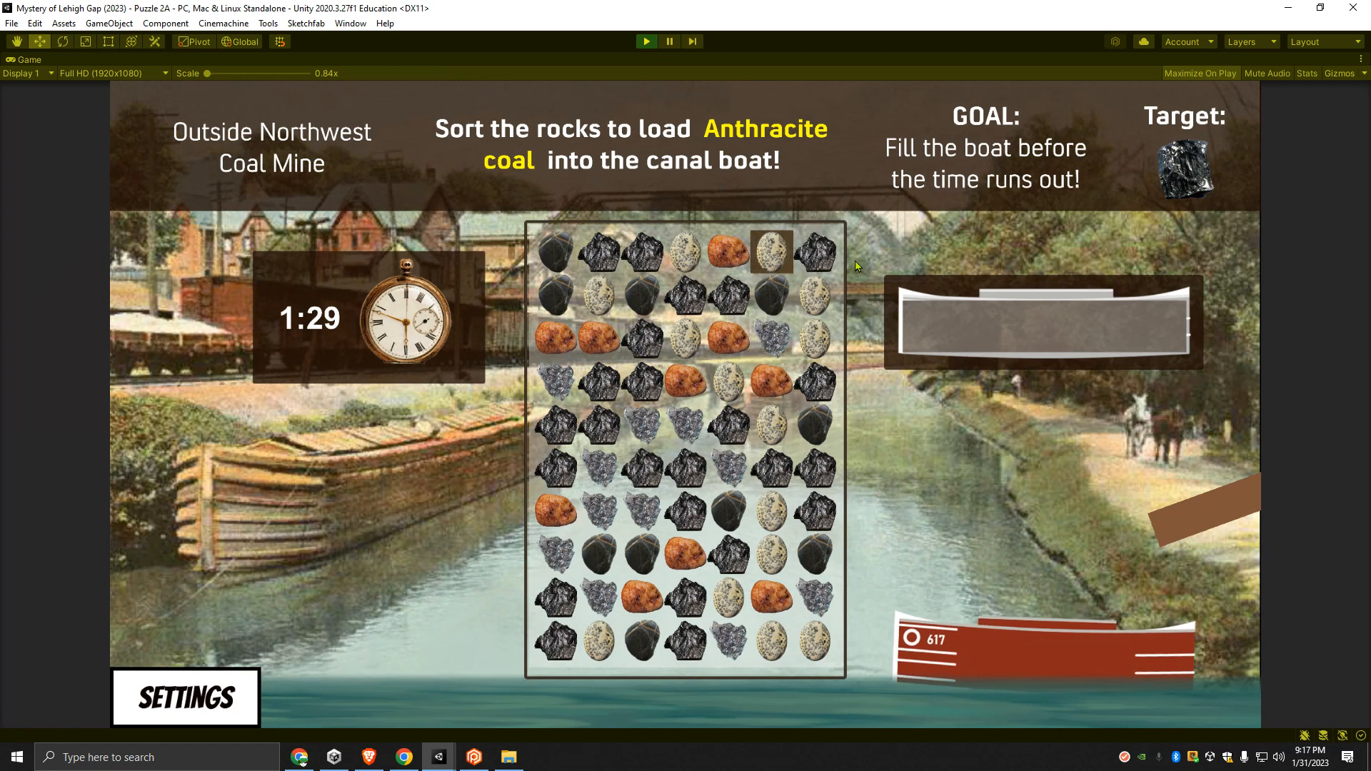
pyautogui.moveTo(776, 259); pyautogui.dragTo(815, 270)
pyautogui.moveTo(692, 300); pyautogui.dragTo(645, 303)
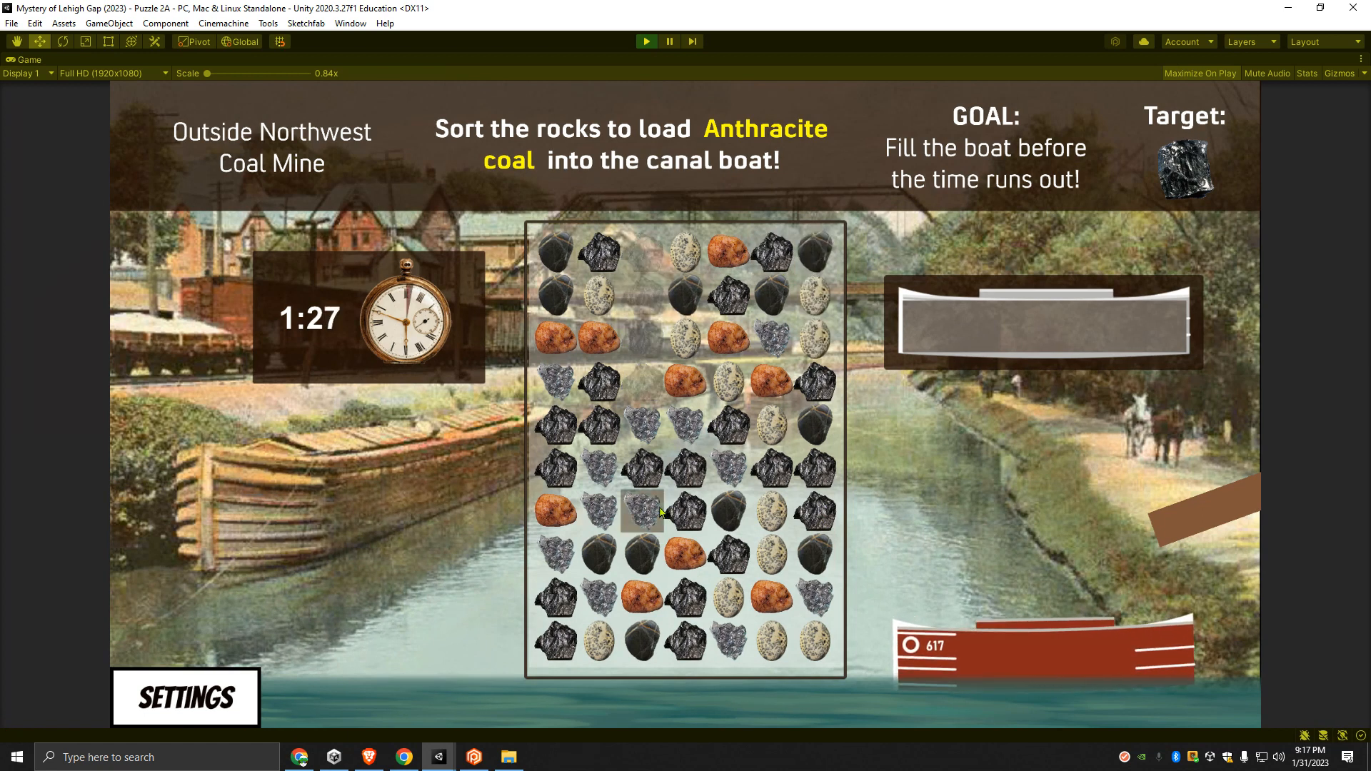
pyautogui.moveTo(560, 476); pyautogui.dragTo(603, 478)
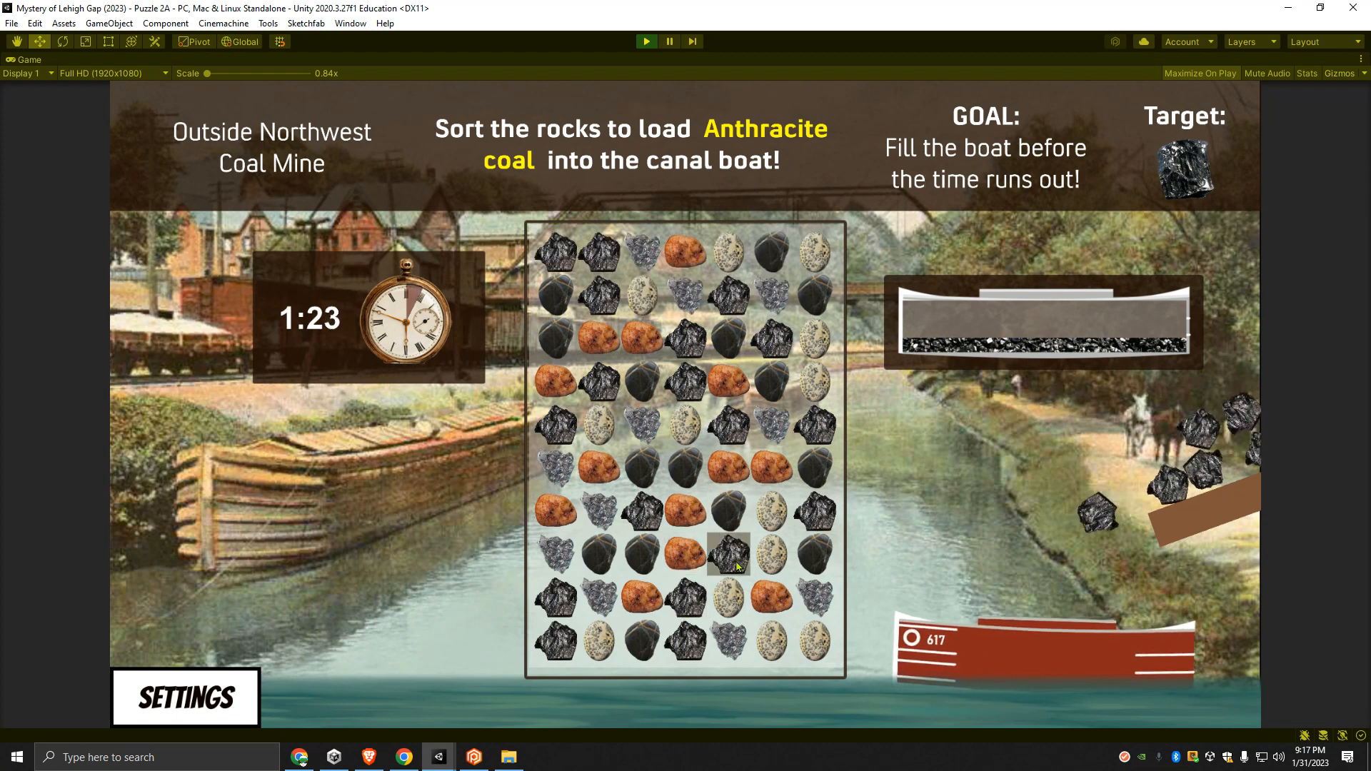
# - Swap adjacent rocks around the middle rows of the board to make matches and load more anthracite coal into the canal boat
pyautogui.moveTo(692, 569); pyautogui.dragTo(732, 568)
pyautogui.moveTo(607, 372); pyautogui.dragTo(606, 339)
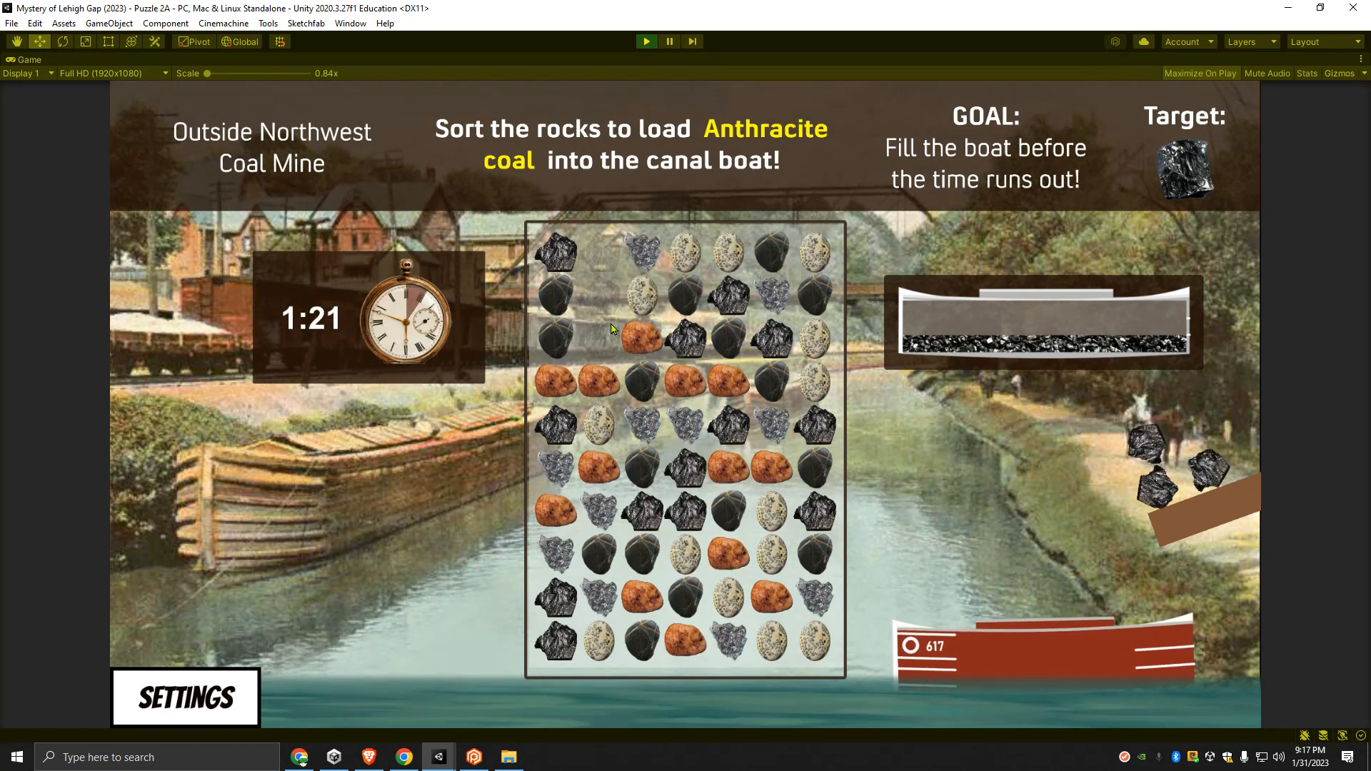
pyautogui.moveTo(645, 382); pyautogui.dragTo(645, 343)
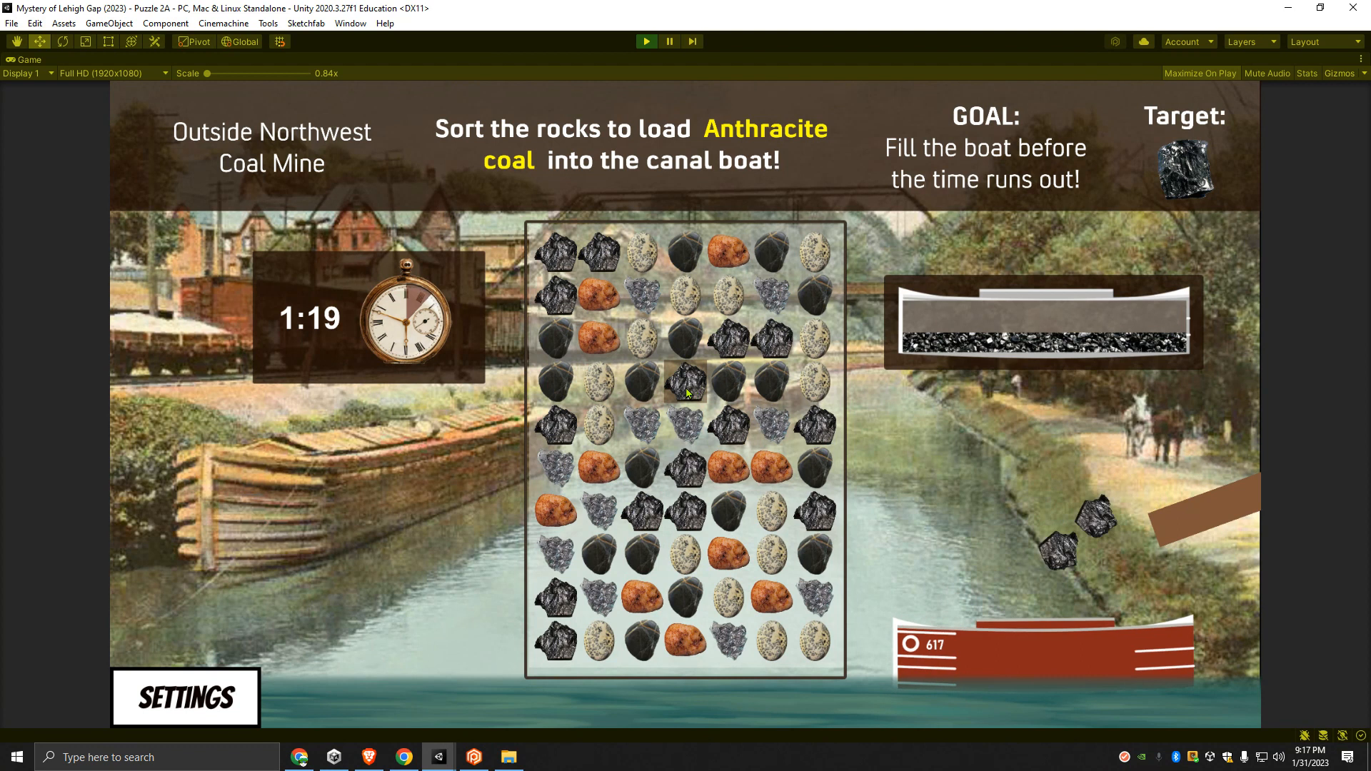
pyautogui.moveTo(690, 430); pyautogui.dragTo(733, 431)
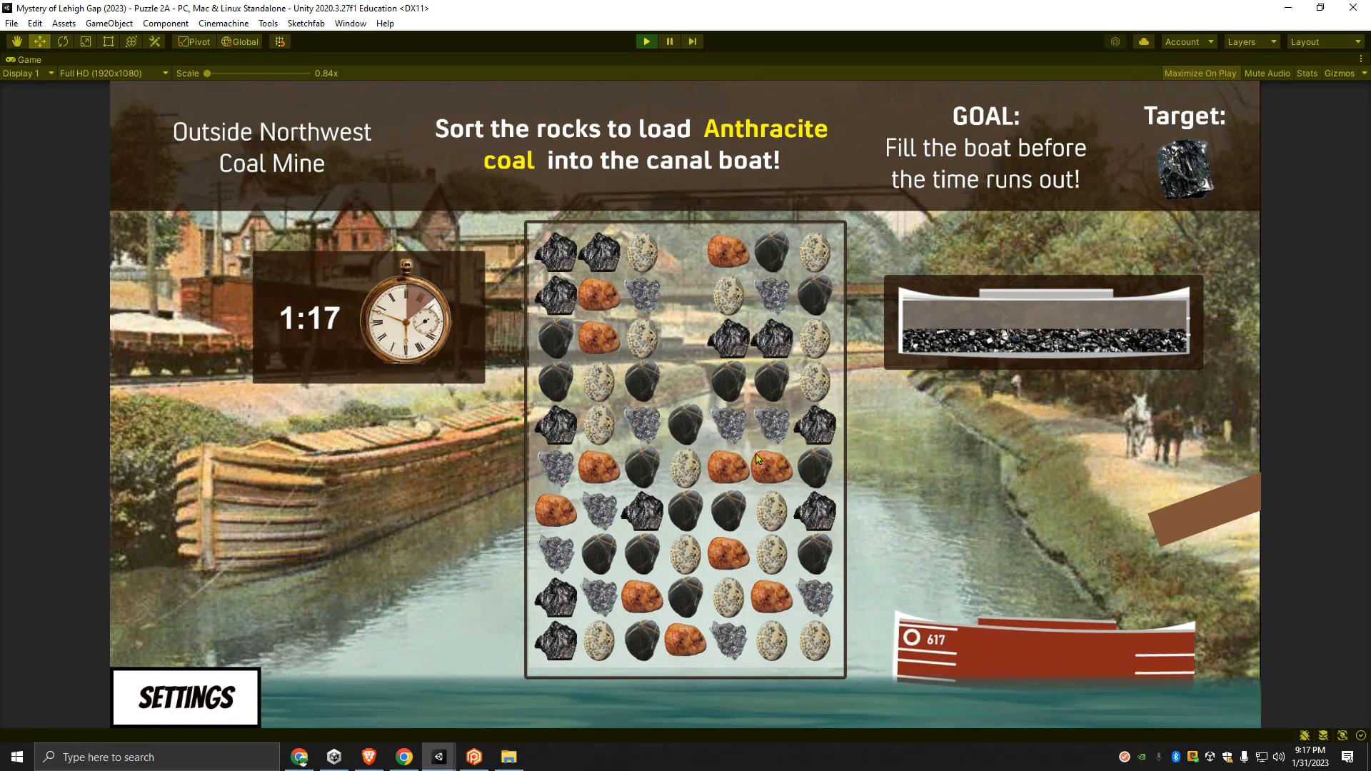
pyautogui.moveTo(687, 430); pyautogui.dragTo(687, 389)
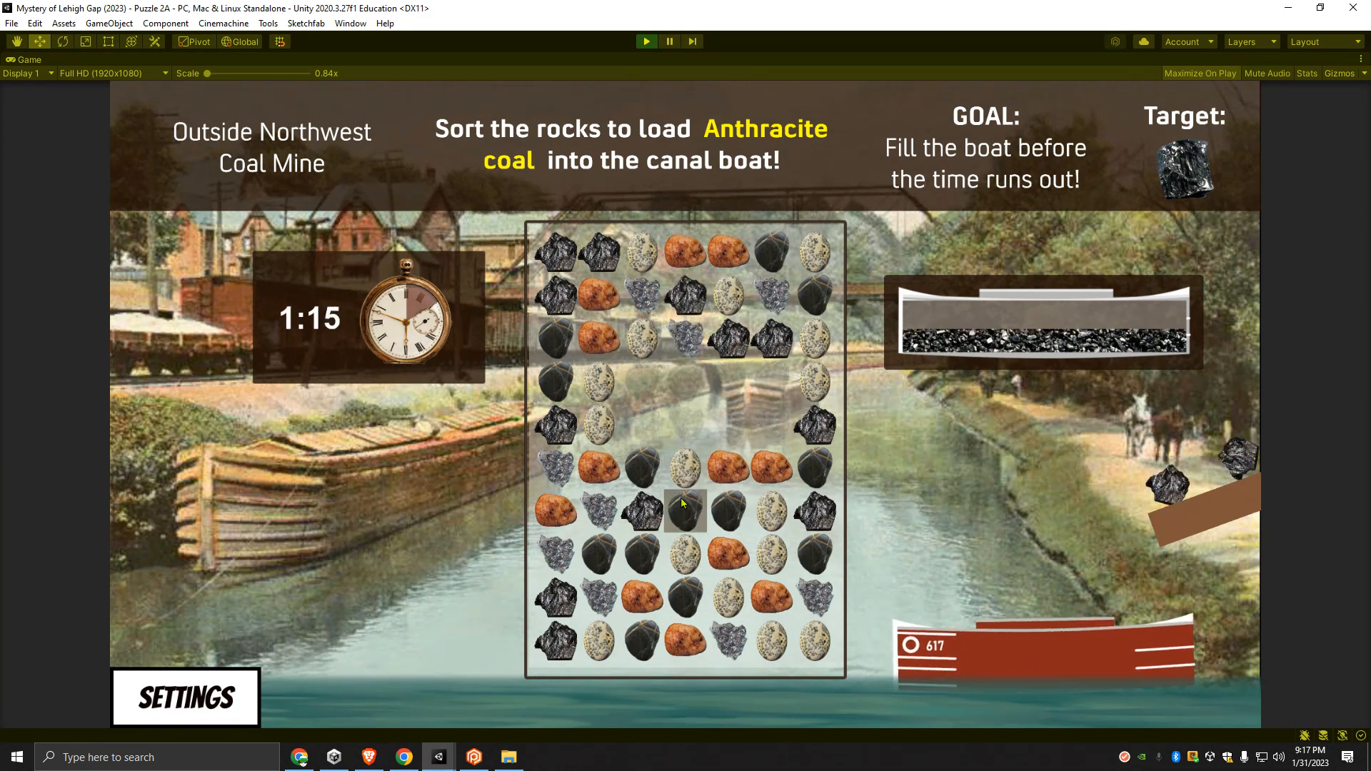
pyautogui.moveTo(645, 514); pyautogui.dragTo(691, 514)
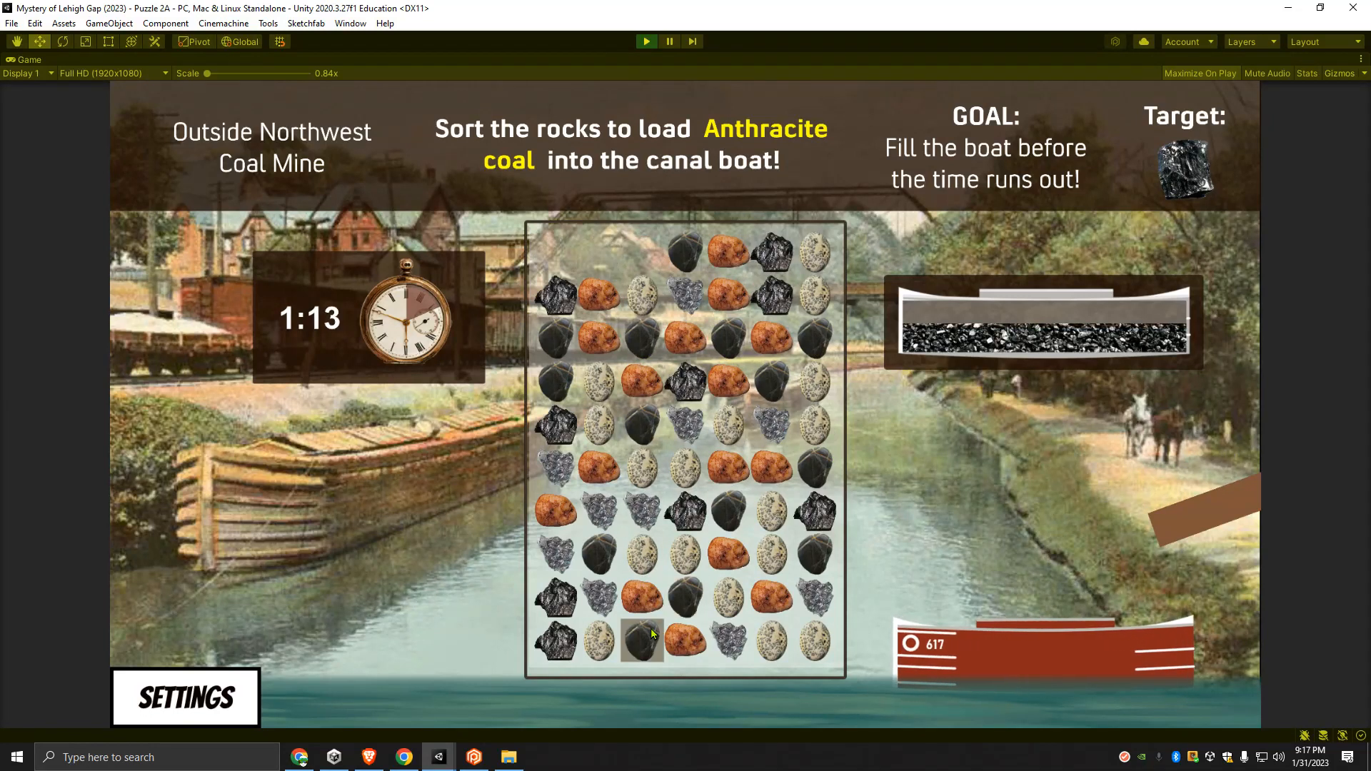
# - Match rocks in the board's lower rows and across its upper rows to keep loading anthracite coal
pyautogui.moveTo(729, 600); pyautogui.dragTo(729, 559)
pyautogui.moveTo(698, 645); pyautogui.dragTo(697, 599)
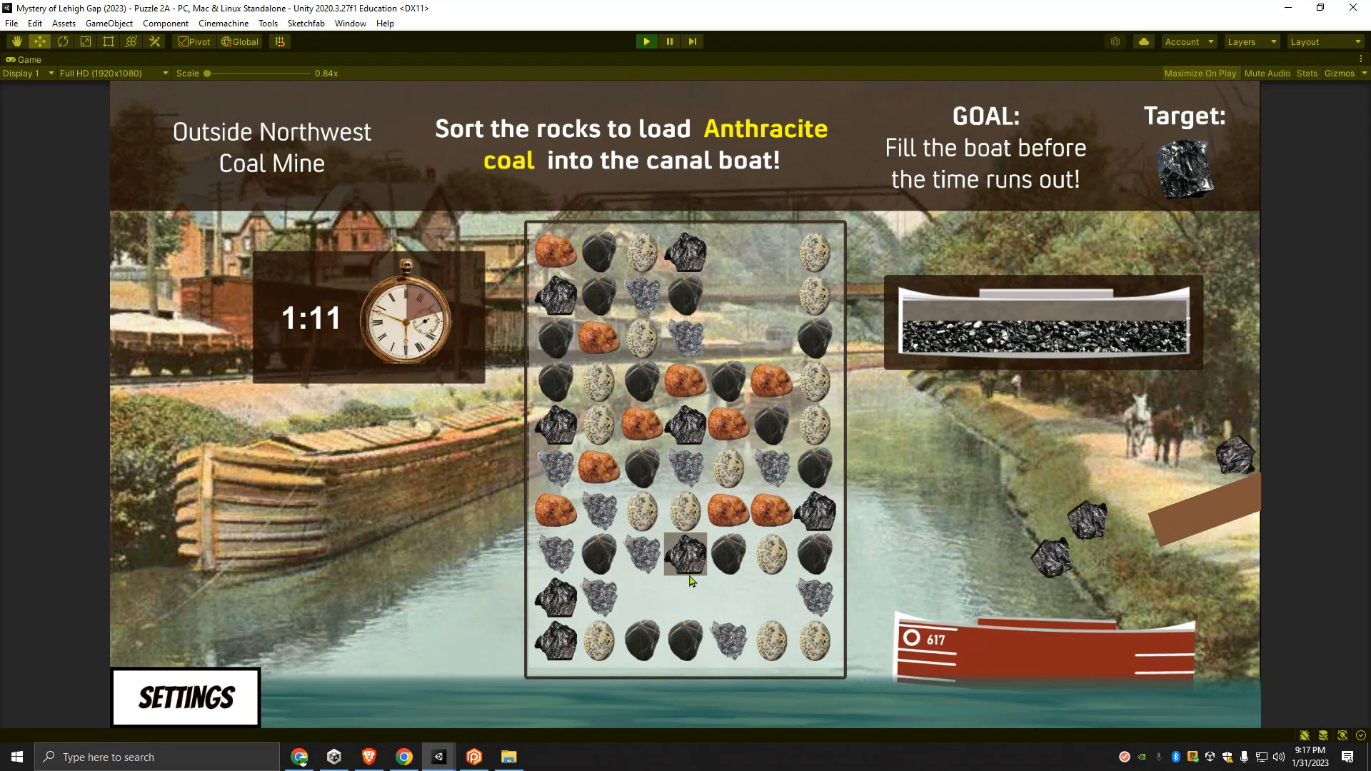
pyautogui.moveTo(581, 353); pyautogui.dragTo(565, 337)
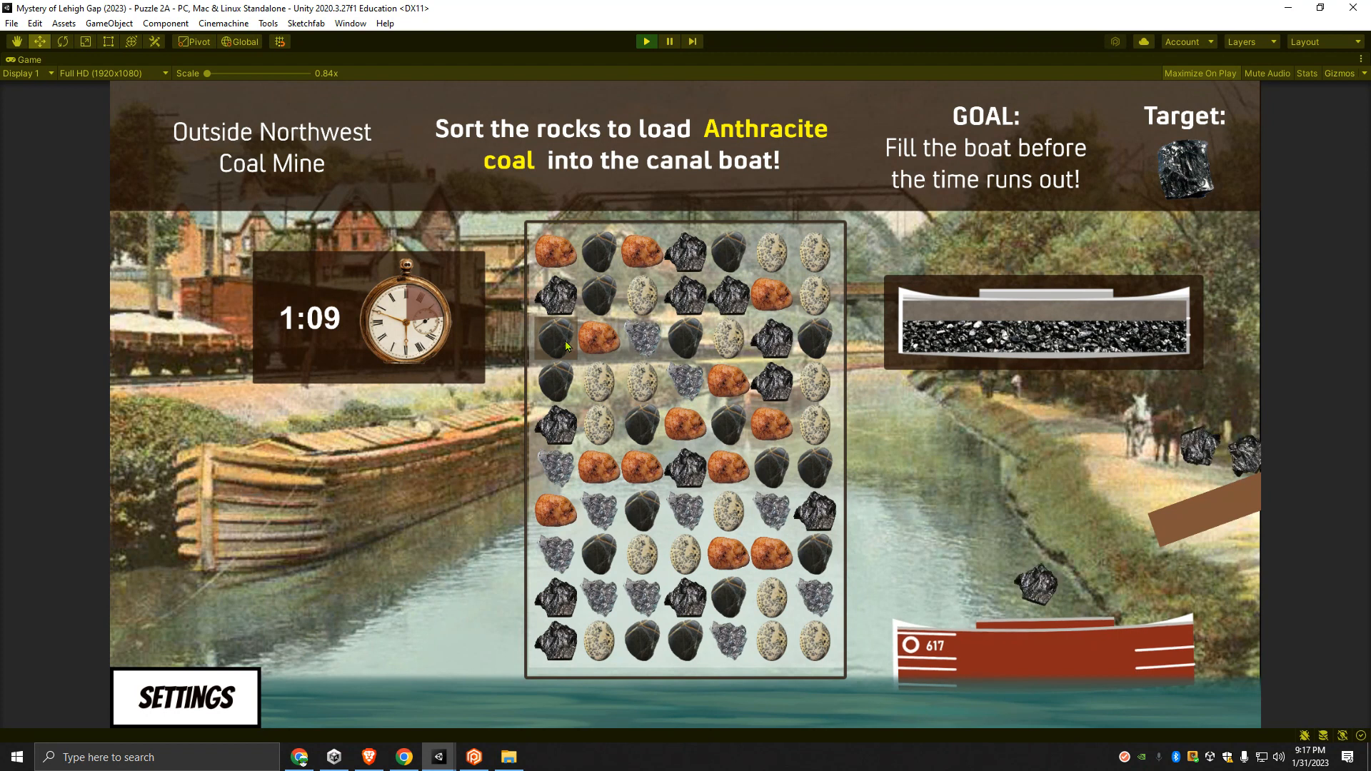
pyautogui.moveTo(771, 294); pyautogui.dragTo(772, 337)
pyautogui.moveTo(742, 468); pyautogui.dragTo(687, 468)
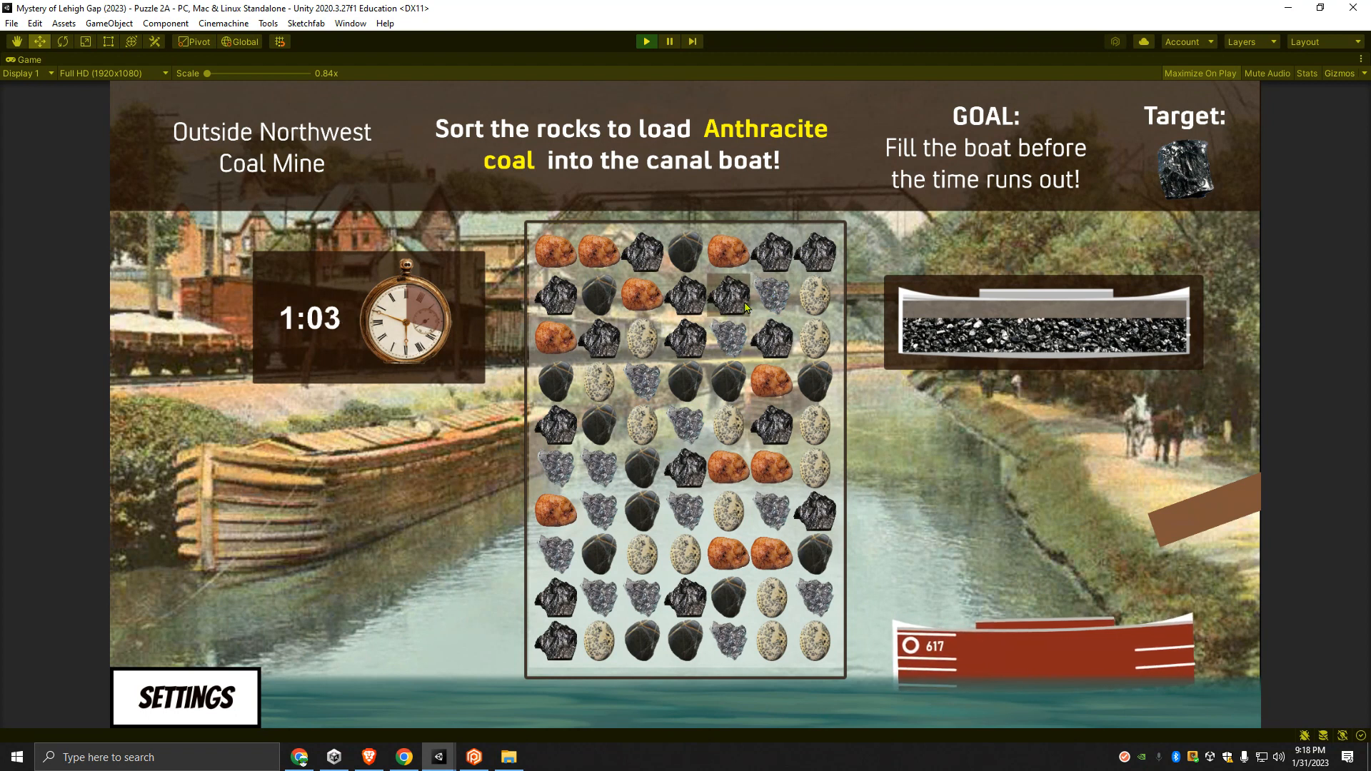
pyautogui.moveTo(745, 307); pyautogui.dragTo(775, 304)
pyautogui.moveTo(642, 252); pyautogui.dragTo(685, 251)
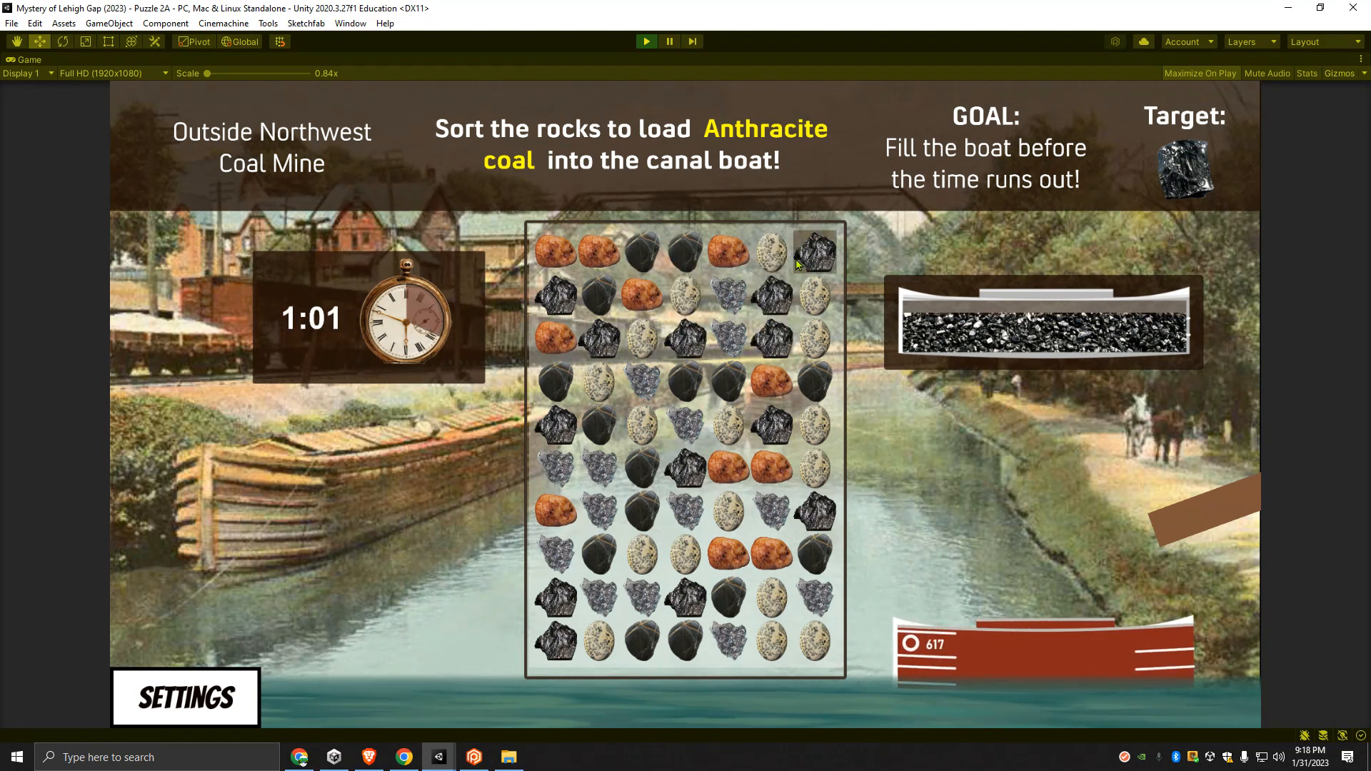
pyautogui.moveTo(797, 264); pyautogui.dragTo(770, 257)
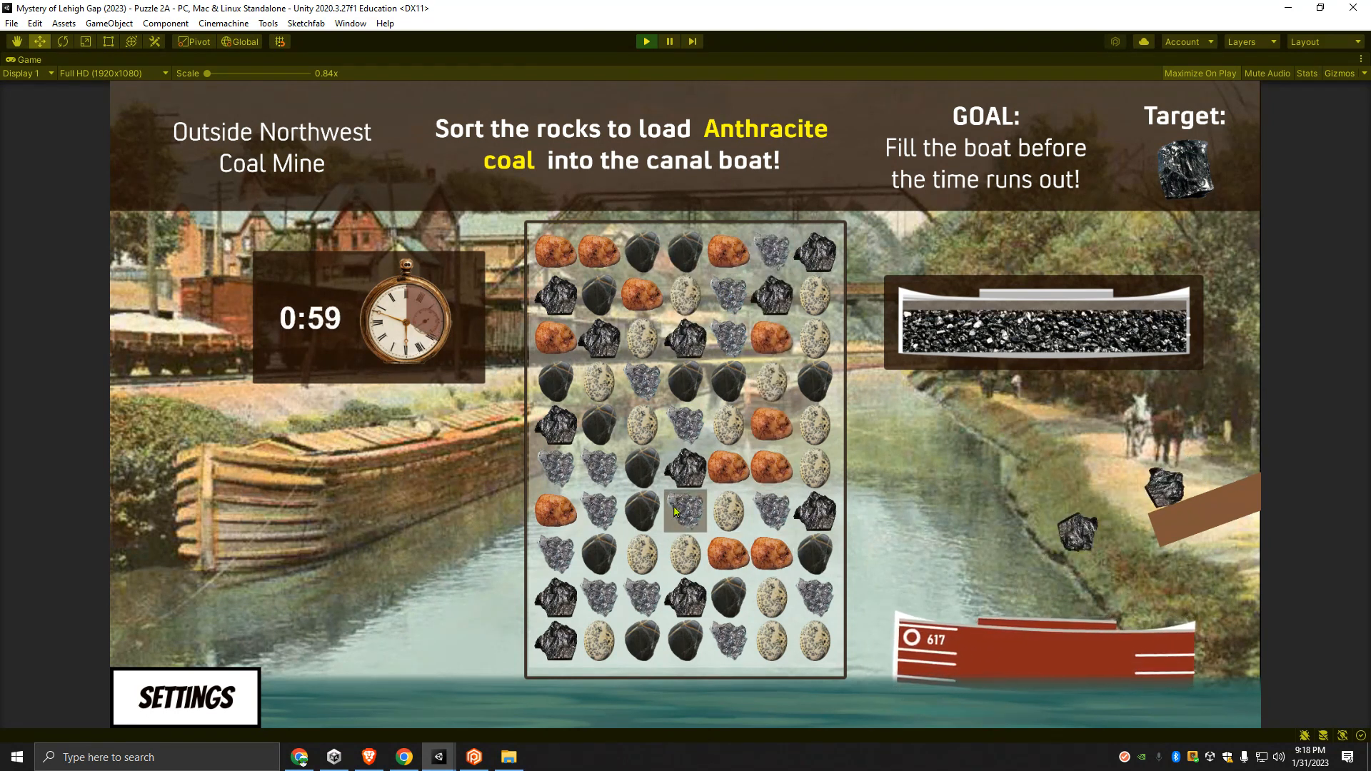
# - Match more rocks until the canal boat is full, continue from the win screen, and stop the Puzzle 2A run
pyautogui.moveTo(600, 554); pyautogui.dragTo(547, 559)
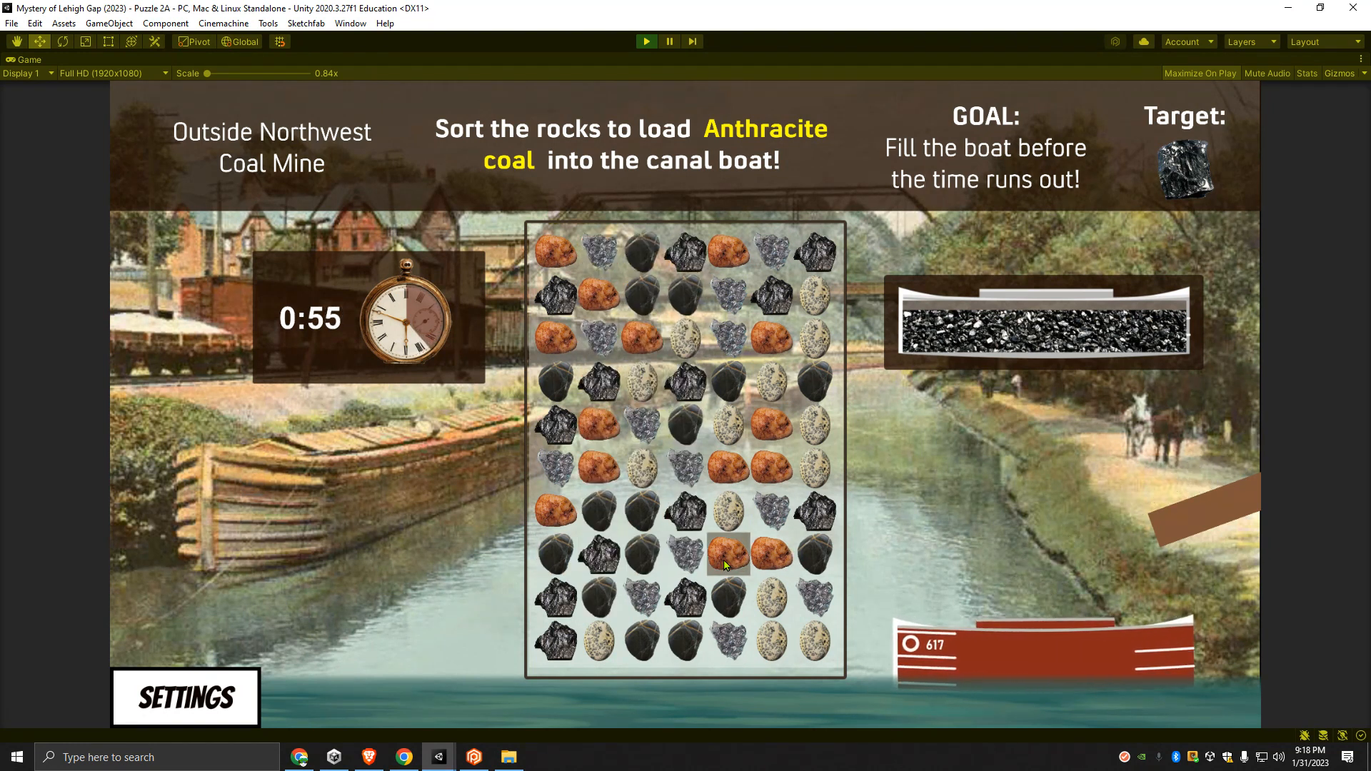
pyautogui.moveTo(600, 557); pyautogui.dragTo(552, 557)
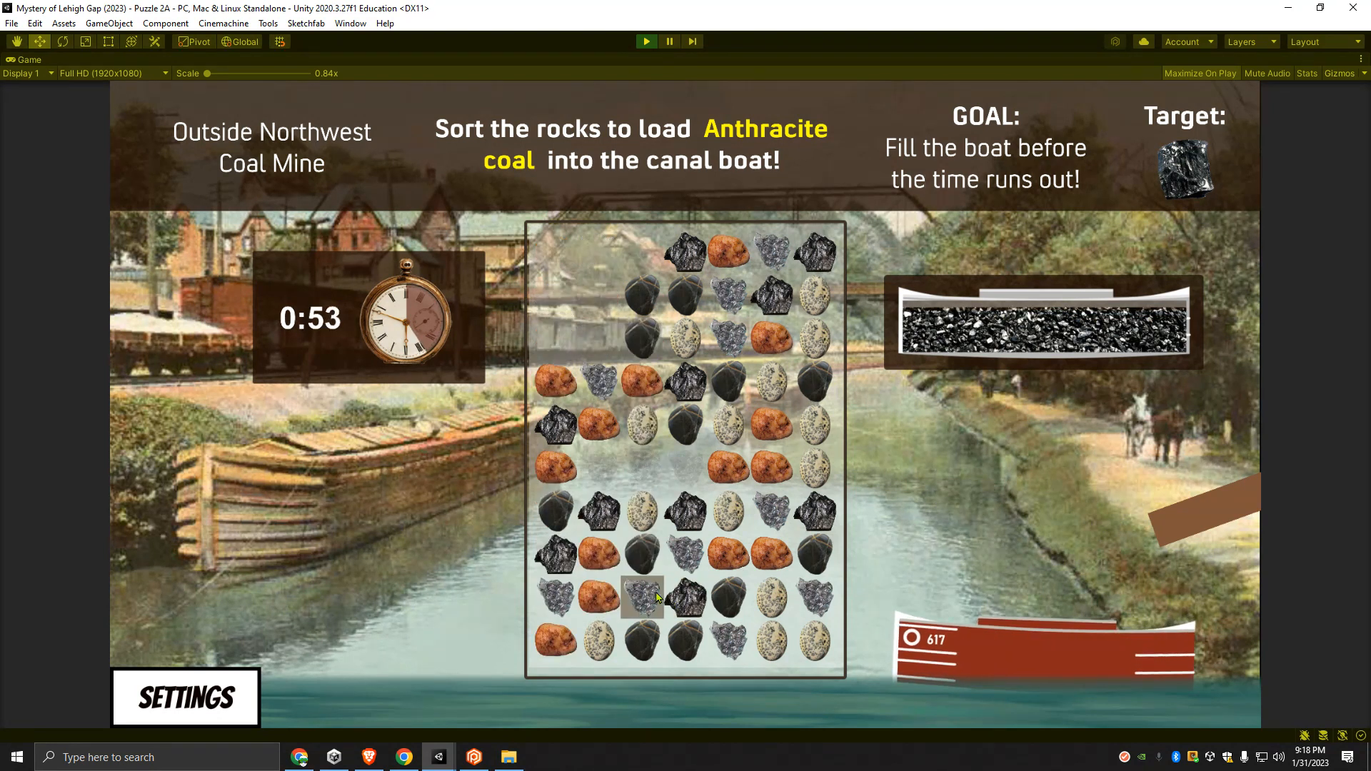
pyautogui.moveTo(642, 431); pyautogui.dragTo(646, 478)
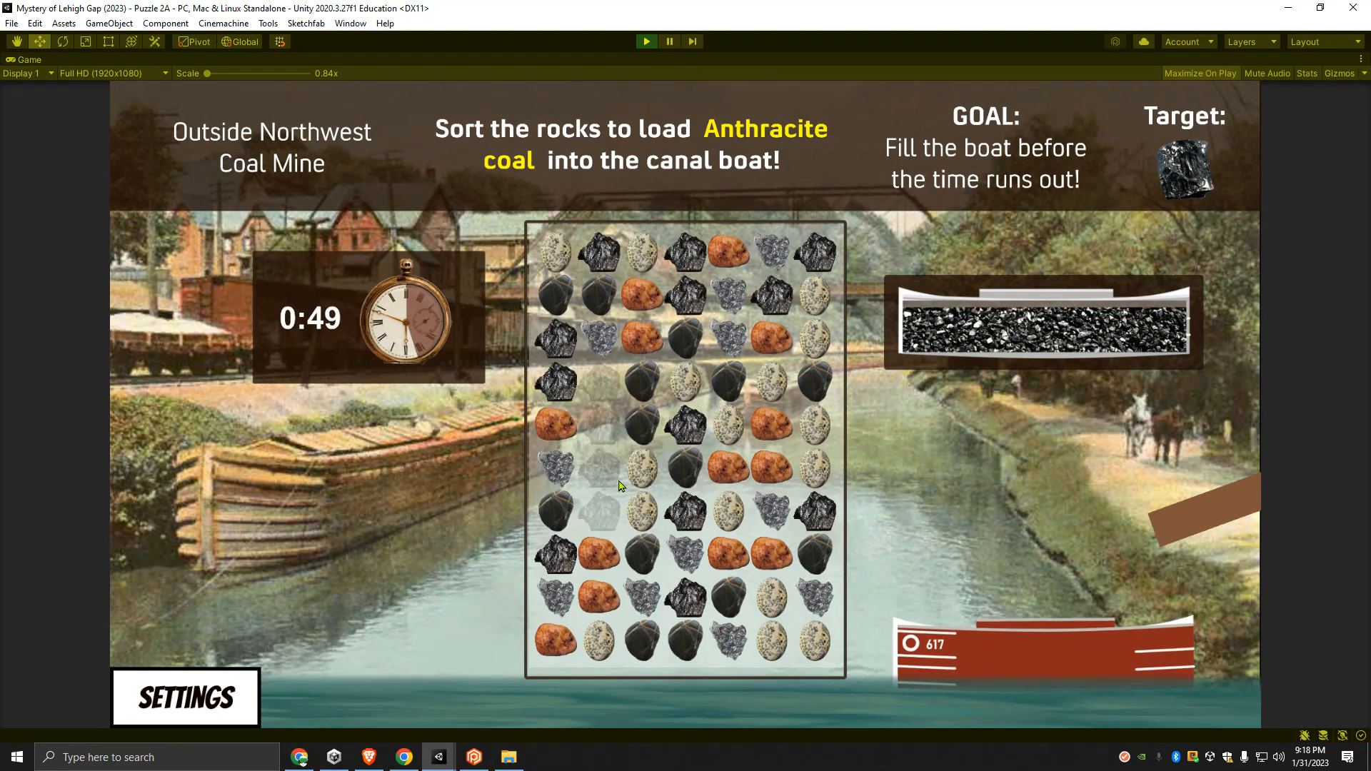
pyautogui.moveTo(598, 423); pyautogui.dragTo(600, 380)
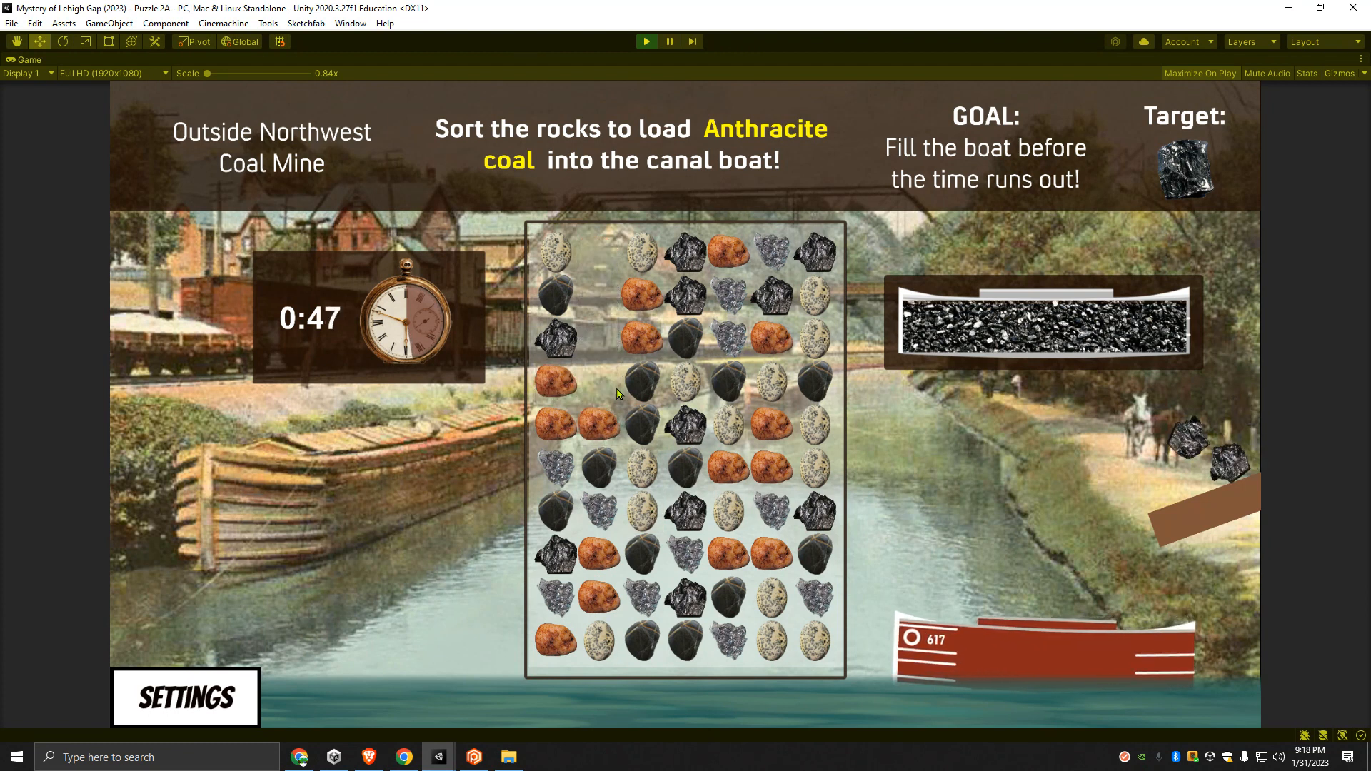
pyautogui.click(687, 557)
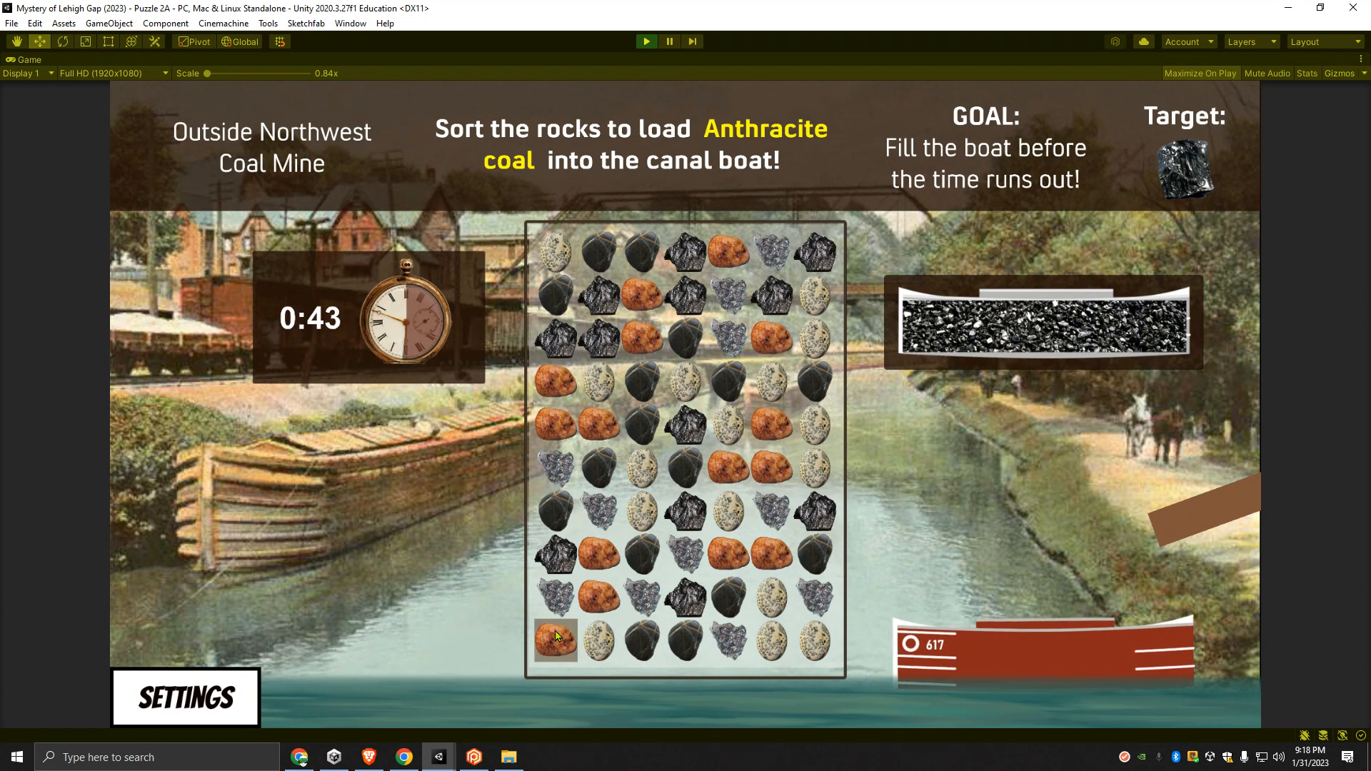
pyautogui.moveTo(601, 644); pyautogui.dragTo(560, 644)
pyautogui.moveTo(652, 652); pyautogui.dragTo(653, 622)
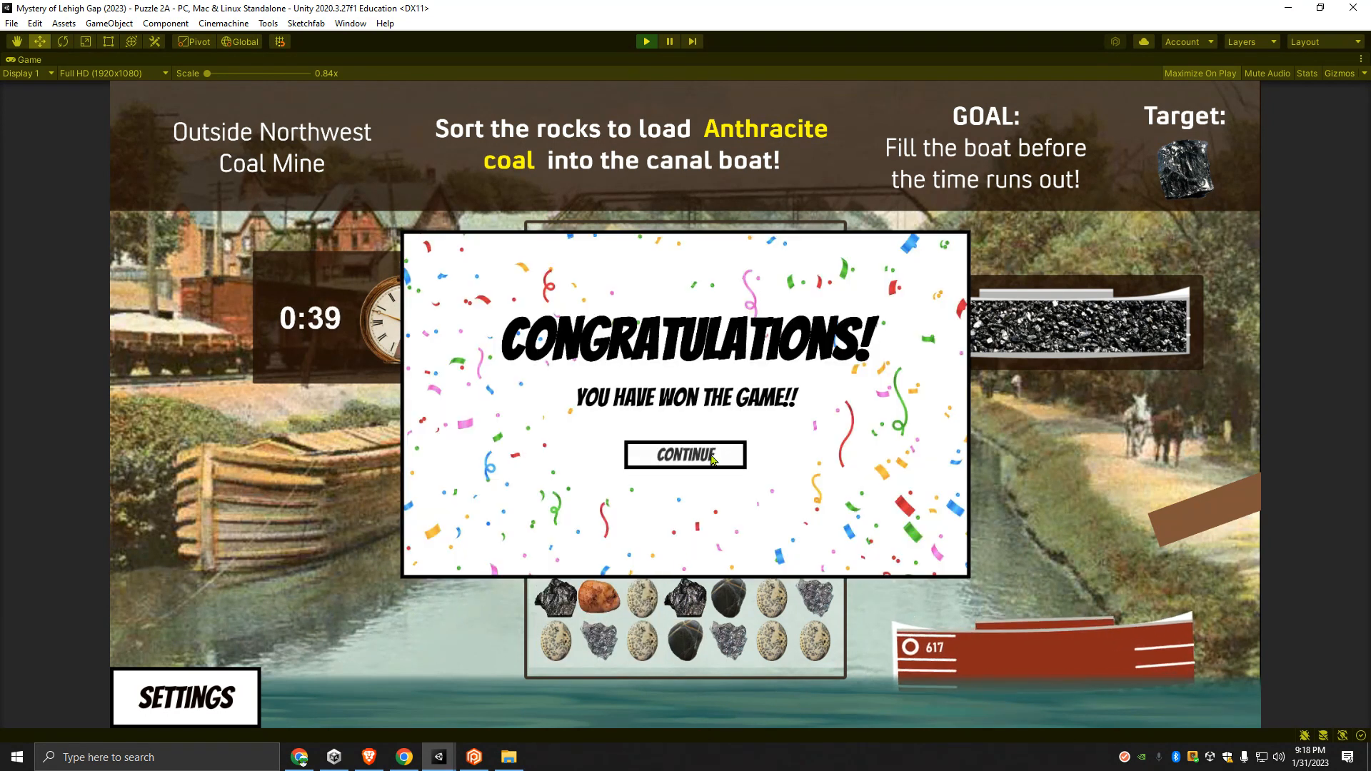
pyautogui.click(714, 454)
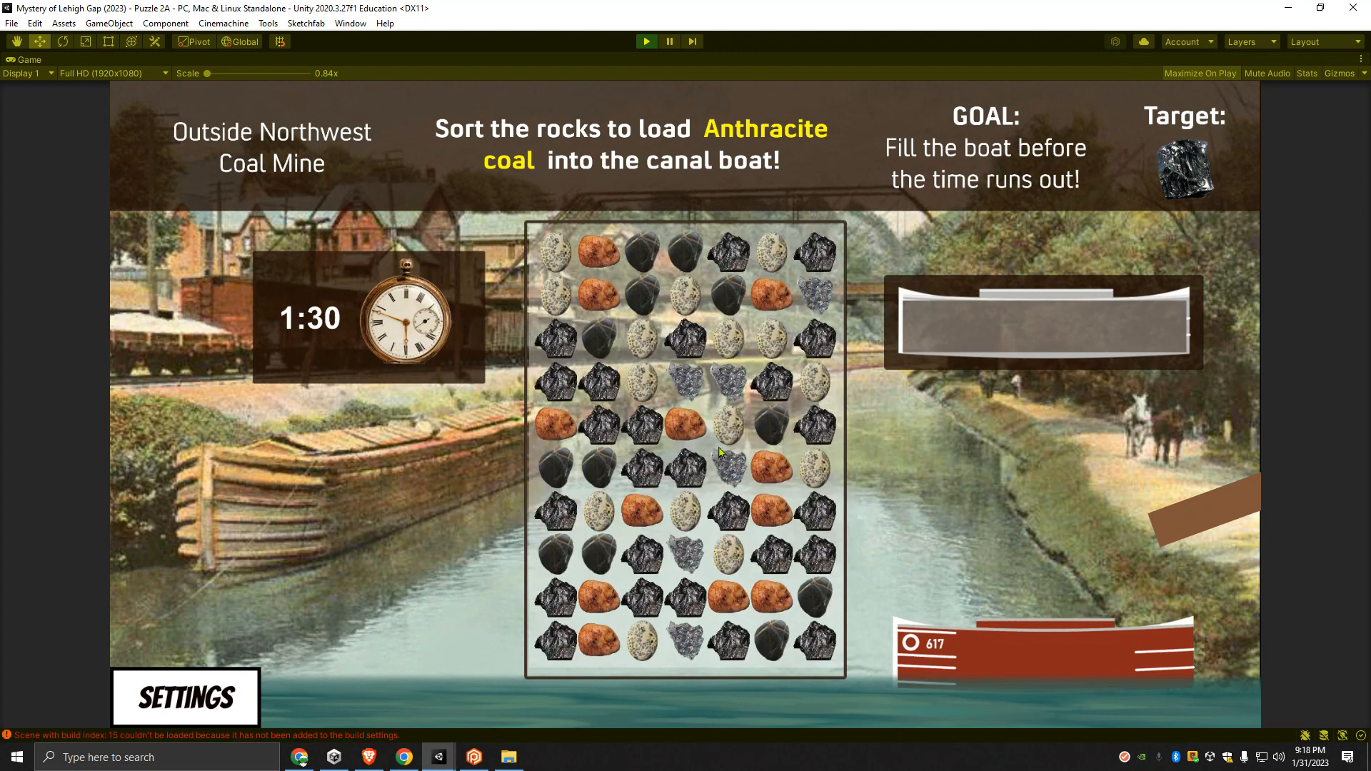
pyautogui.click(645, 43)
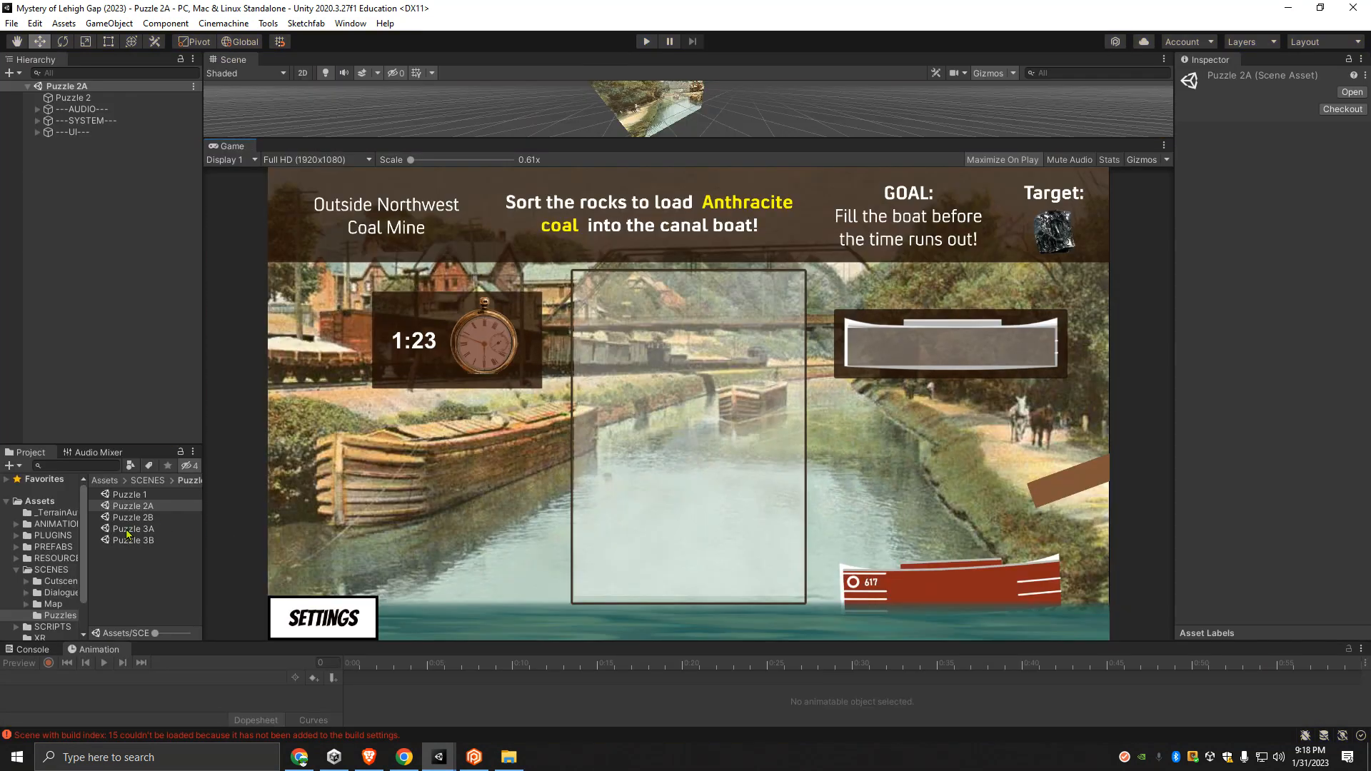
# - Open the Puzzle 3A scene and start running it
pyautogui.doubleClick(127, 529)
pyautogui.click(646, 43)
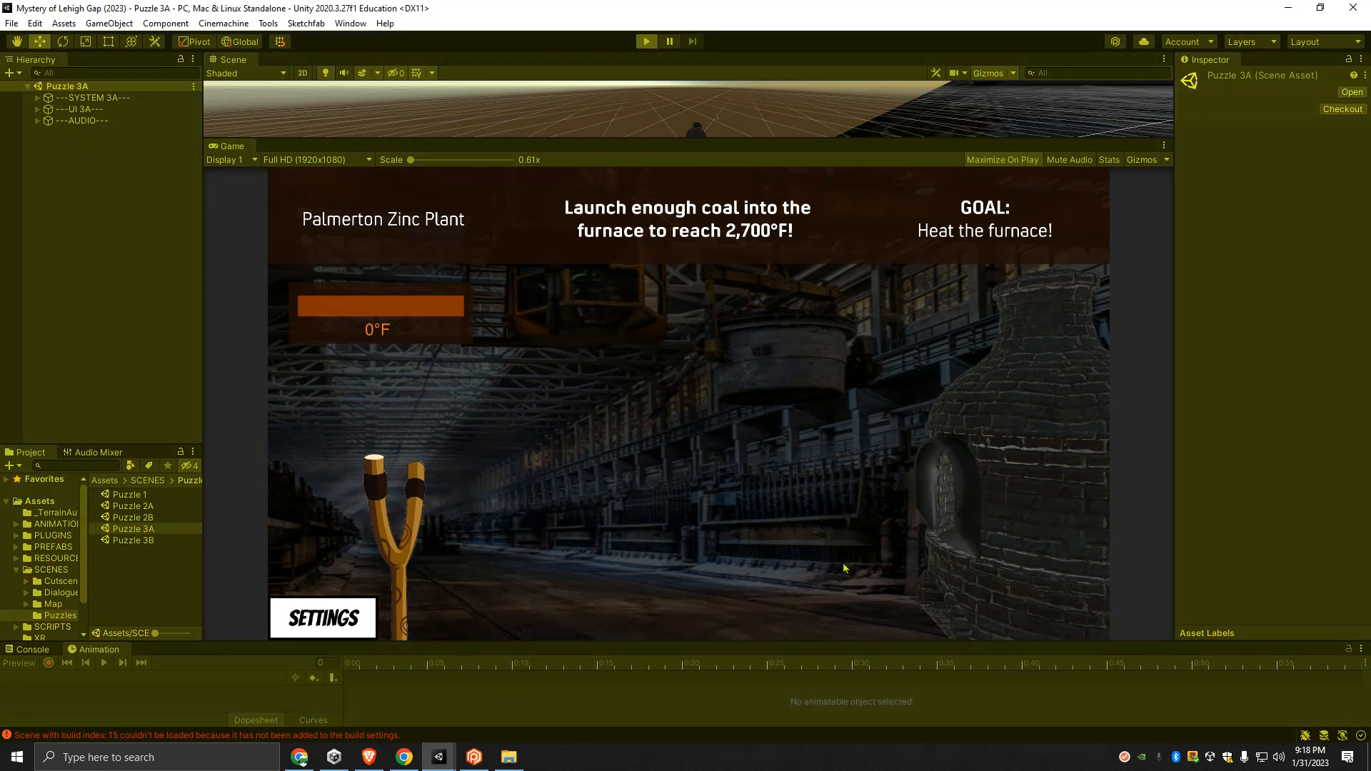
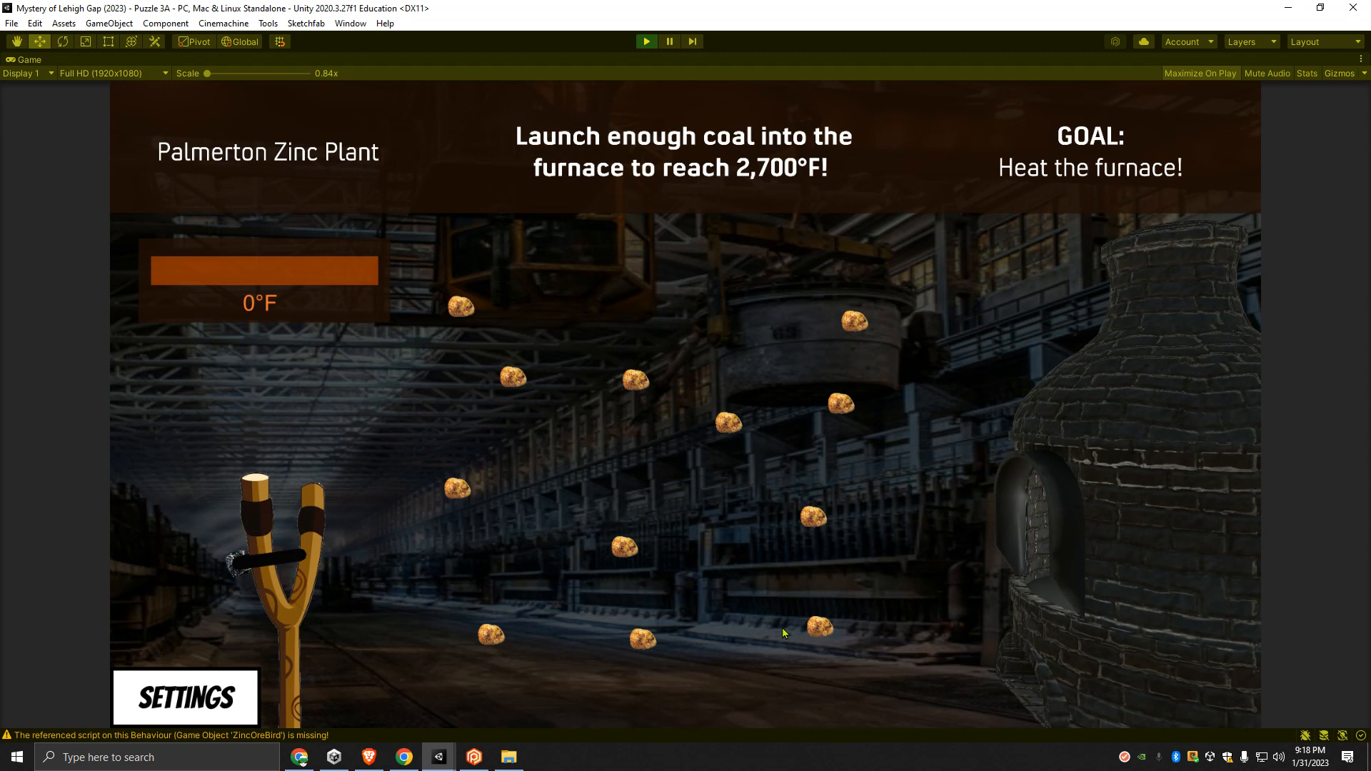
# - Launch coal from the slingshot with long downward, backward pulls until a piece lands in the furnace for the first time
pyautogui.moveTo(225, 575); pyautogui.dragTo(2, 696)
pyautogui.moveTo(249, 572); pyautogui.dragTo(9, 687)
pyautogui.moveTo(246, 564); pyautogui.dragTo(44, 714)
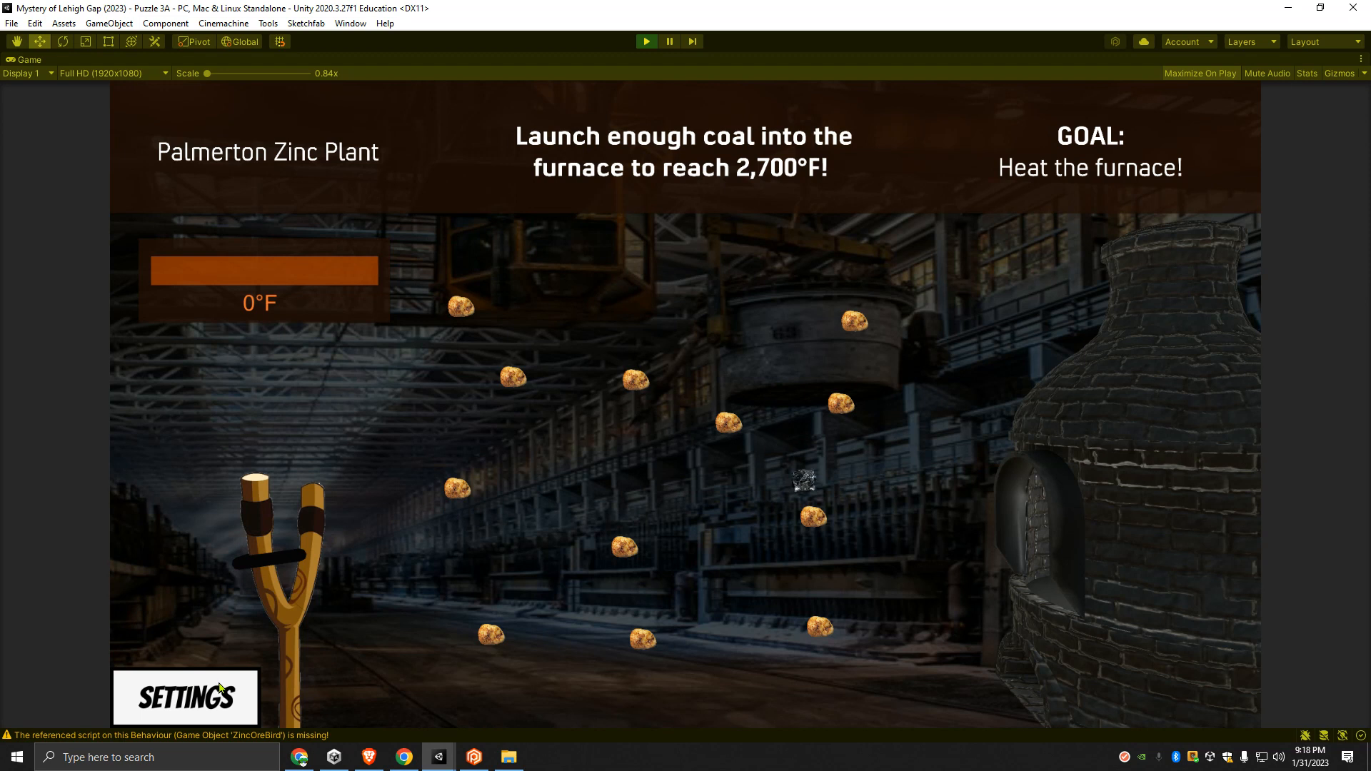
pyautogui.moveTo(240, 582); pyautogui.dragTo(5, 700)
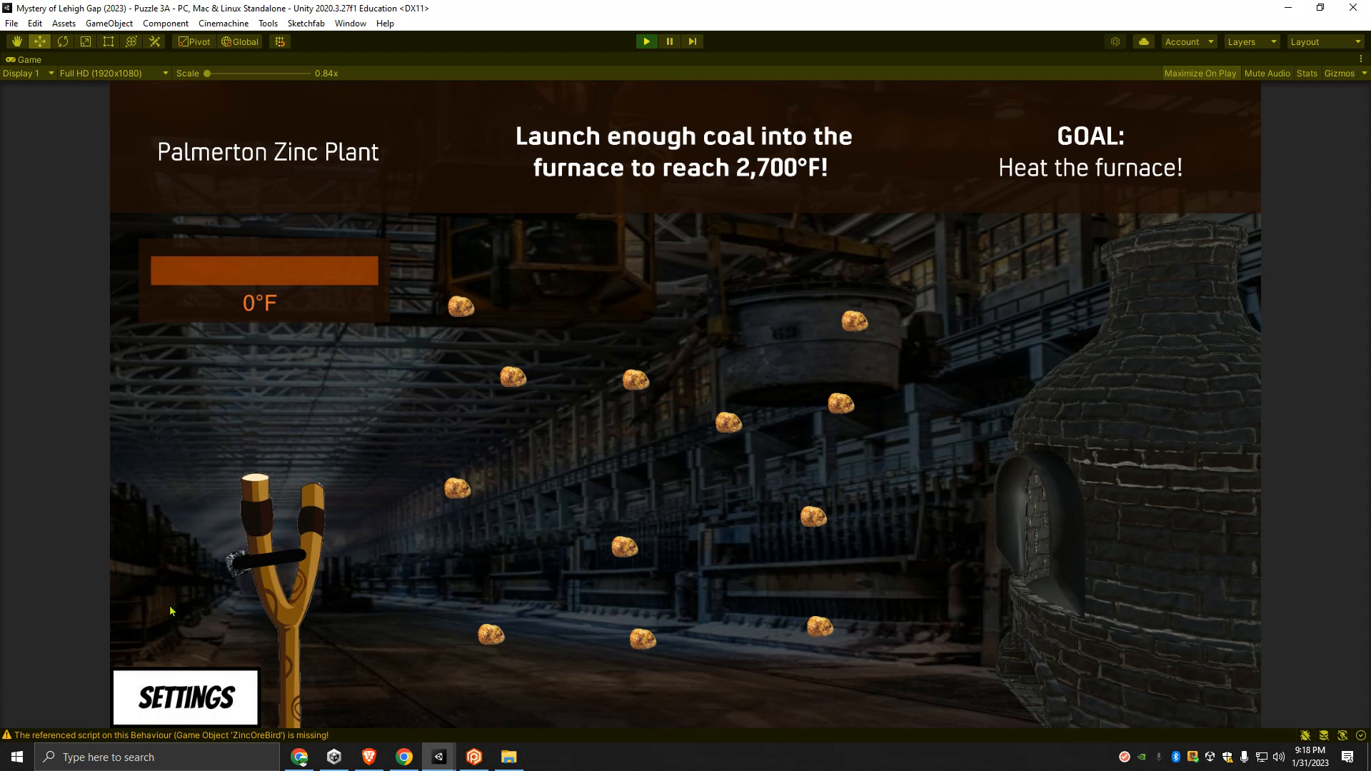
pyautogui.moveTo(226, 575); pyautogui.dragTo(1, 694)
pyautogui.moveTo(239, 564); pyautogui.dragTo(14, 698)
pyautogui.moveTo(244, 565); pyautogui.dragTo(25, 703)
pyautogui.moveTo(230, 580); pyautogui.dragTo(12, 720)
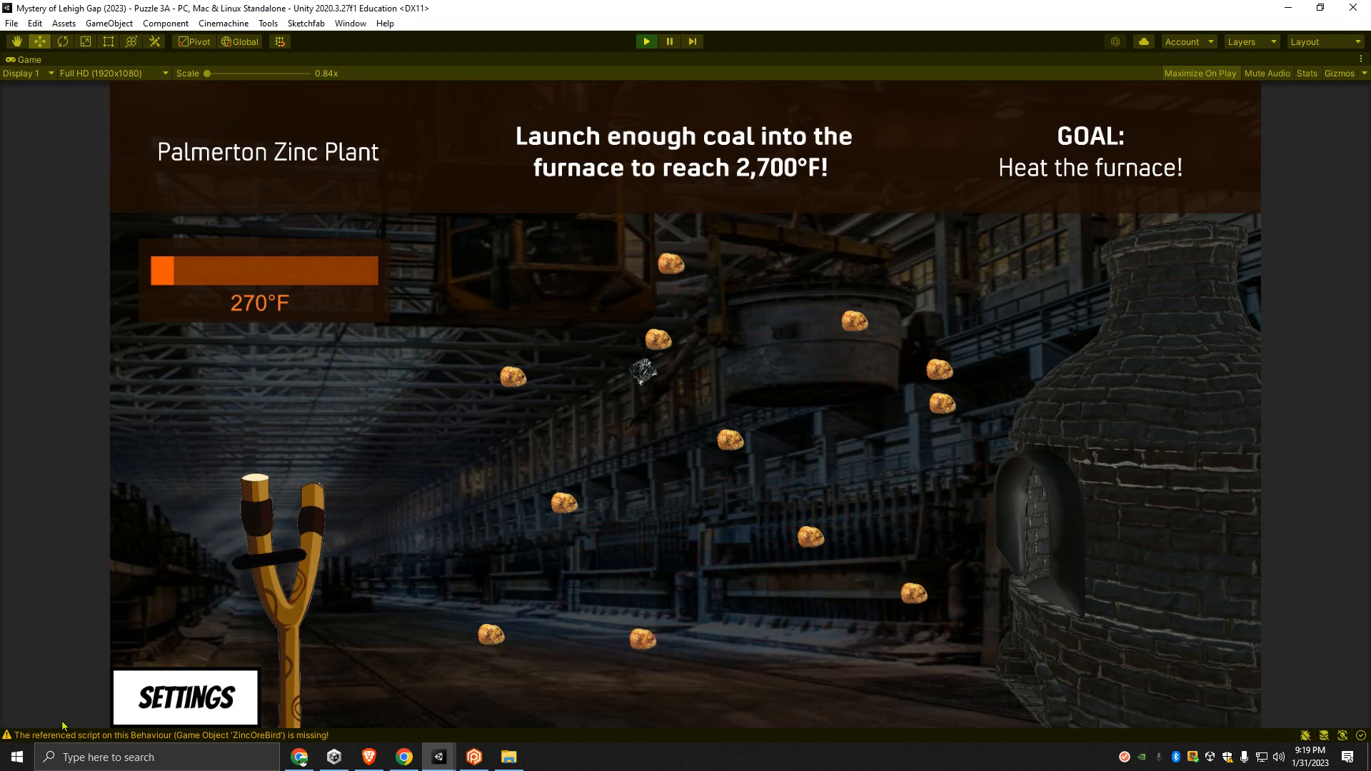
# - Fire more coal past the reshuffled ore obstacles toward the furnace, using the longest and steepest slingshot pulls
pyautogui.moveTo(243, 564); pyautogui.dragTo(14, 750)
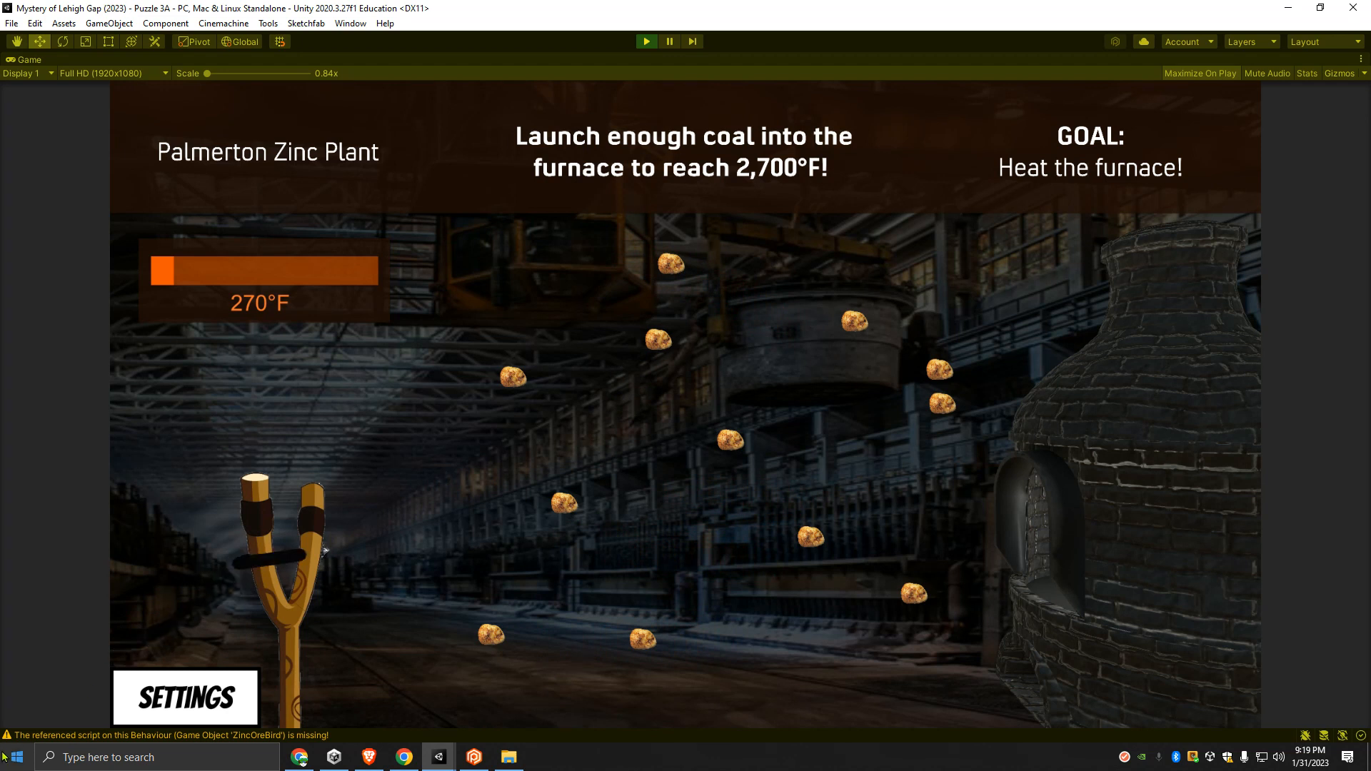
pyautogui.moveTo(243, 563); pyautogui.dragTo(32, 754)
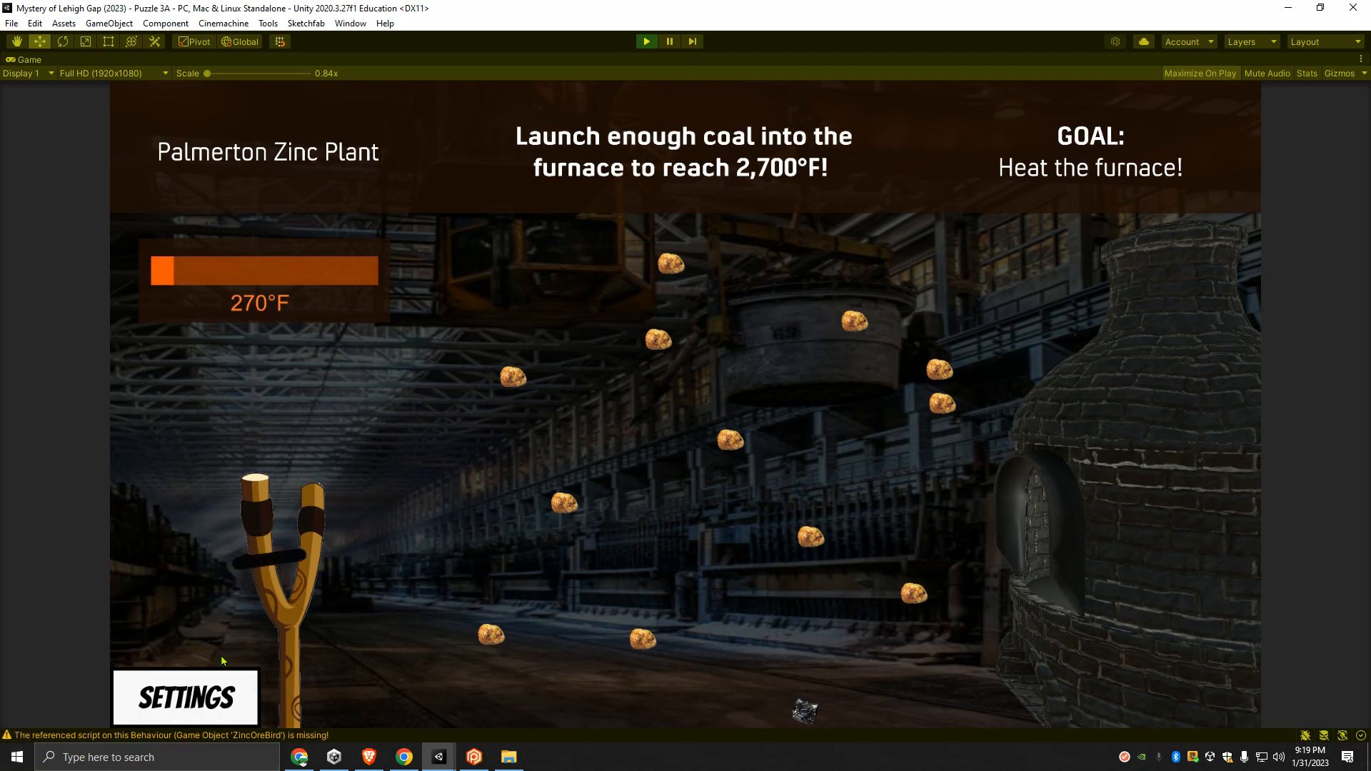
pyautogui.moveTo(242, 564); pyautogui.dragTo(25, 757)
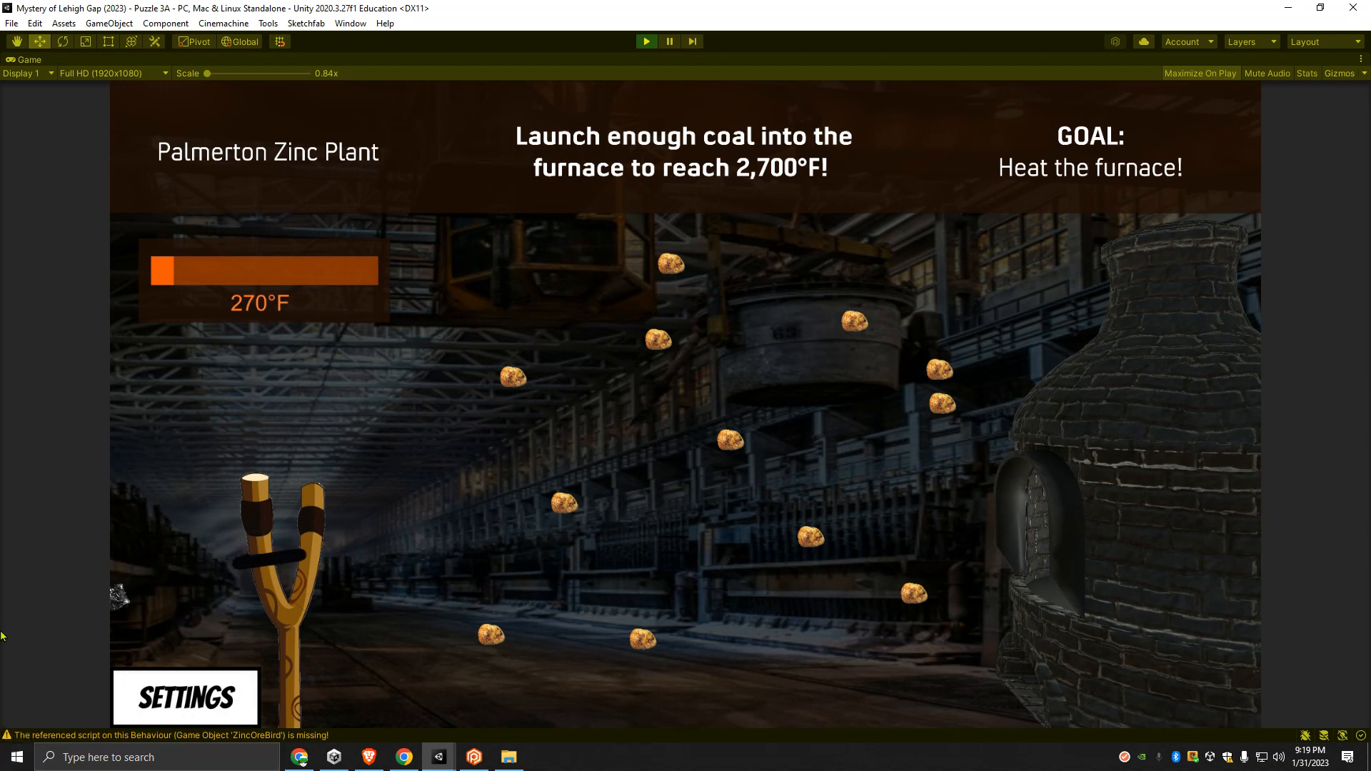
pyautogui.moveTo(250, 562); pyautogui.dragTo(9, 720)
# - Turn off the background music and sound effects in the game's settings and return to the puzzle
pyautogui.click(169, 671)
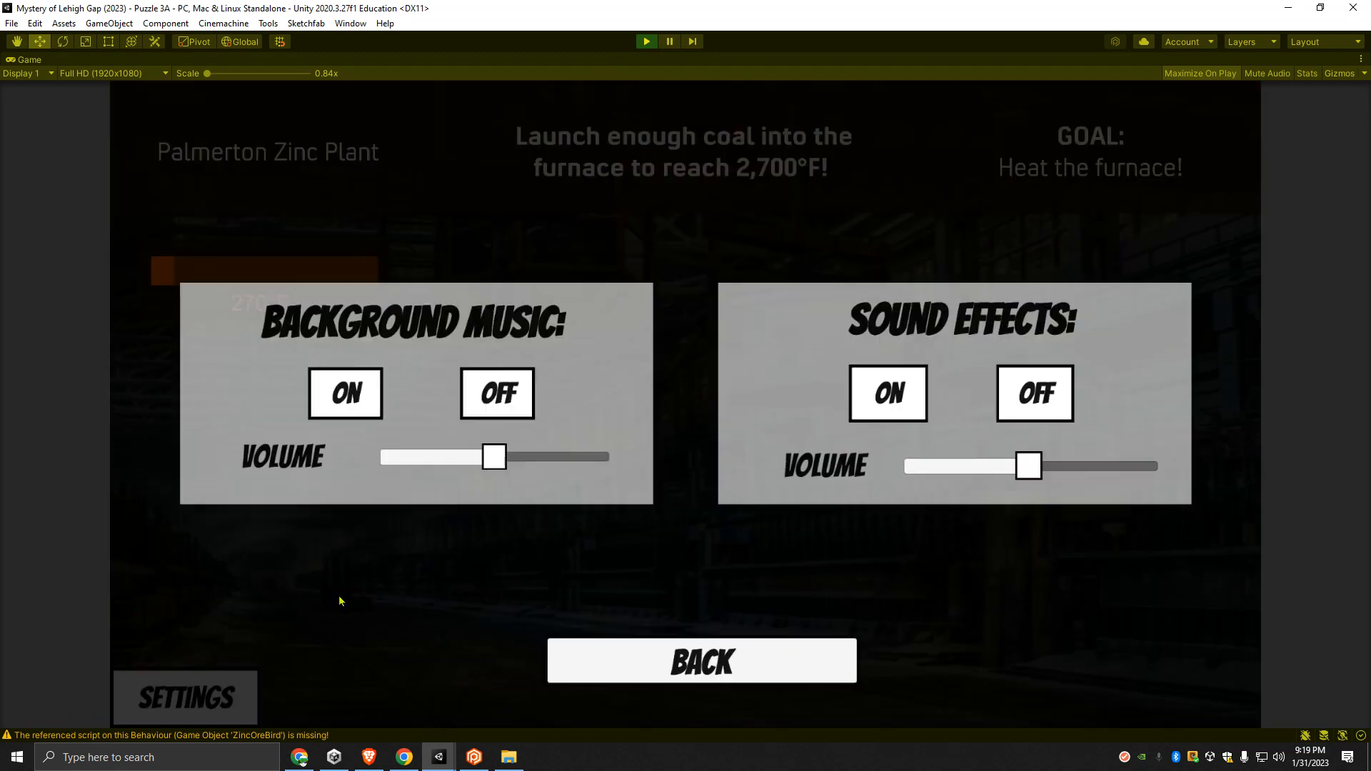
pyautogui.click(498, 393)
pyautogui.click(1024, 392)
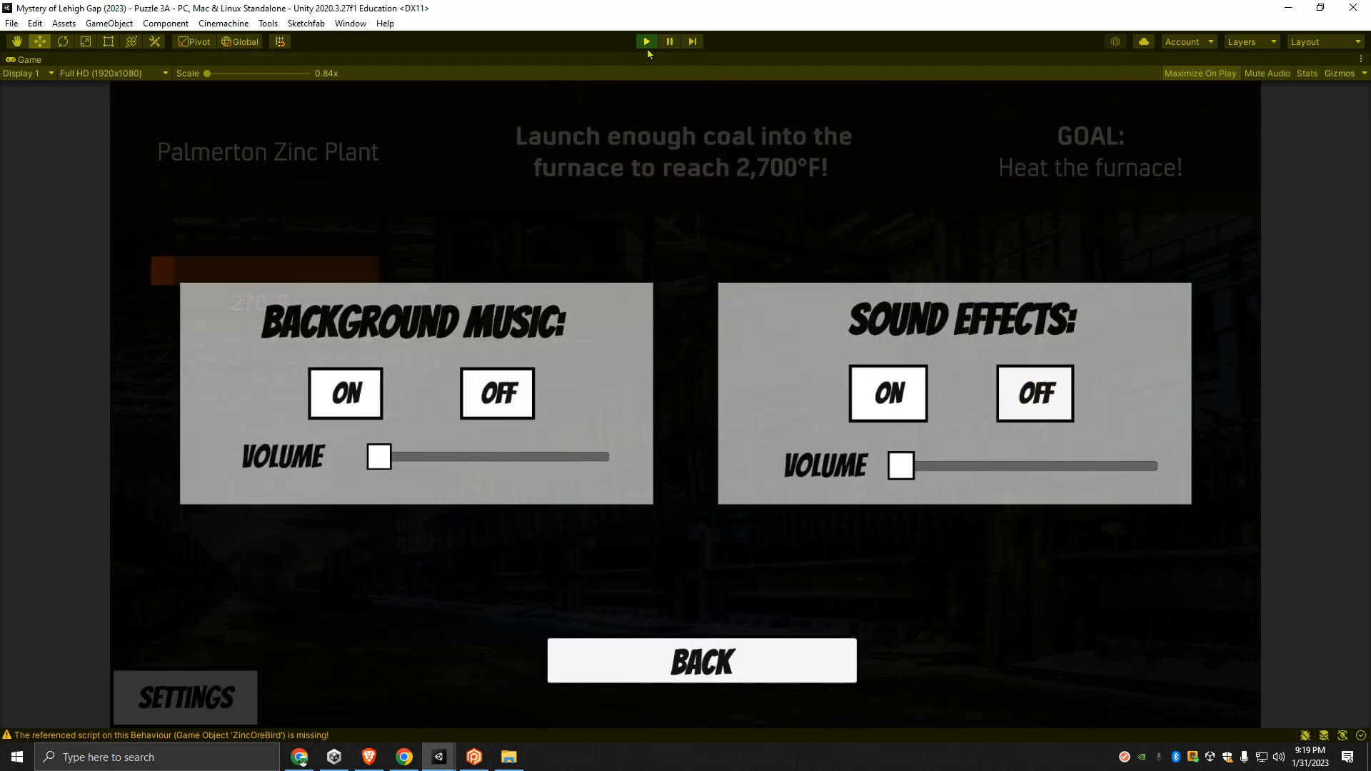
pyautogui.click(702, 660)
# - Launch coal with shorter slingshot pulls until a second piece lands in the furnace
pyautogui.moveTo(262, 561); pyautogui.dragTo(146, 661)
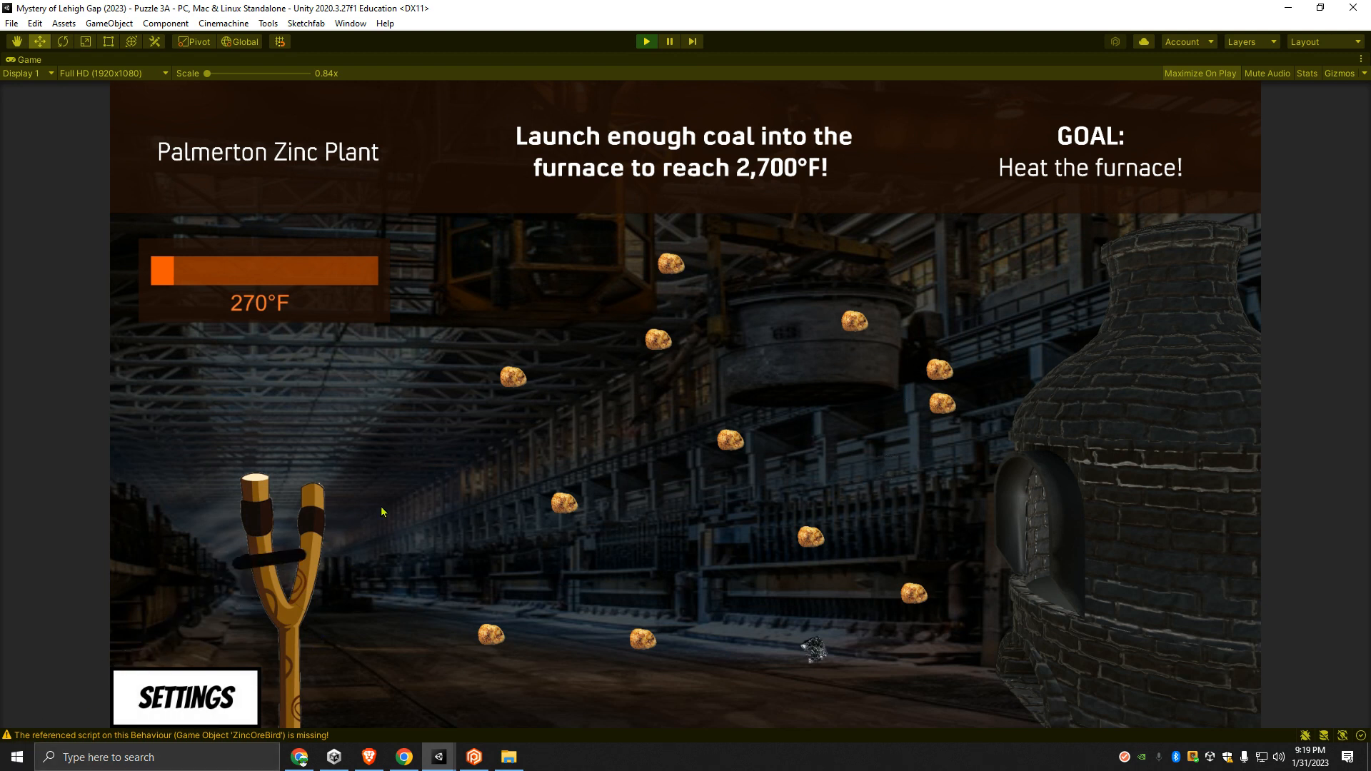
pyautogui.moveTo(244, 564); pyautogui.dragTo(153, 654)
pyautogui.moveTo(238, 564); pyautogui.dragTo(153, 651)
pyautogui.moveTo(241, 565); pyautogui.dragTo(156, 661)
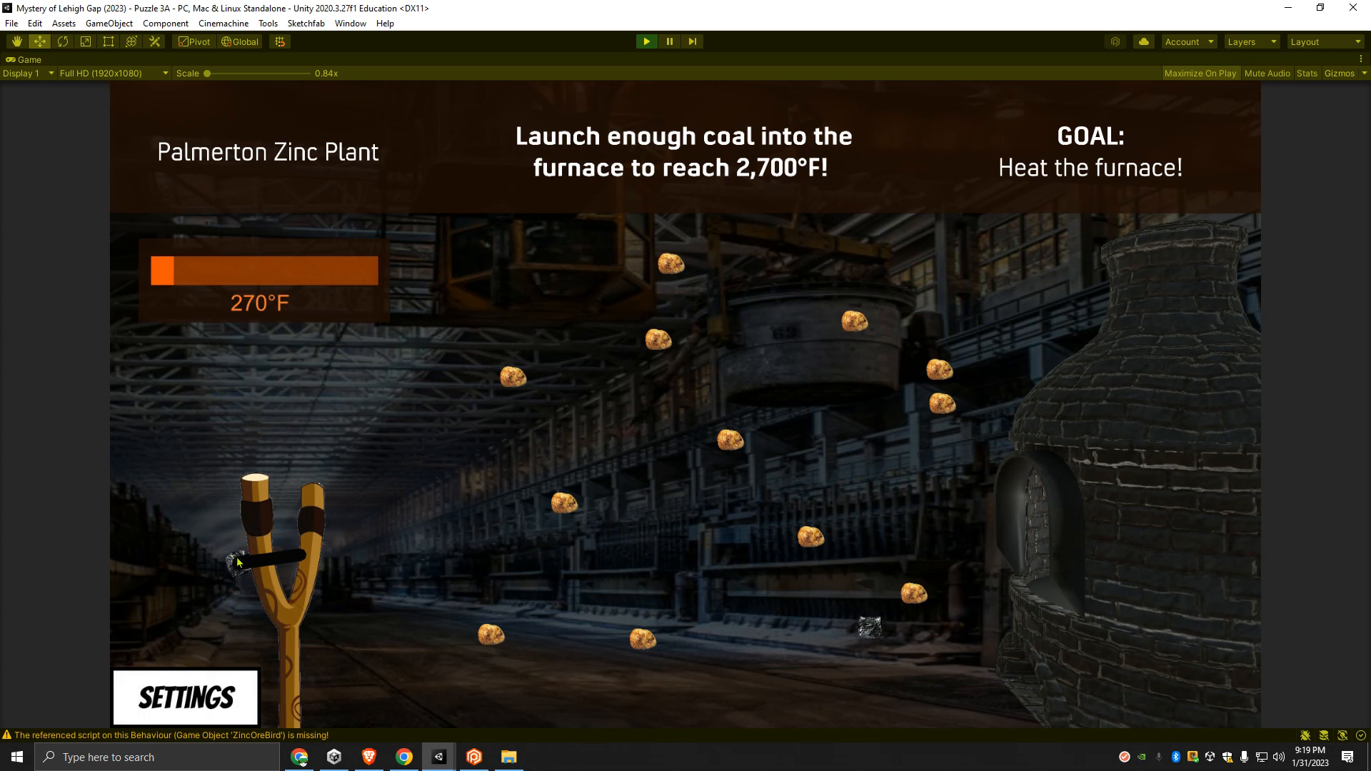
pyautogui.moveTo(241, 569); pyautogui.dragTo(180, 653)
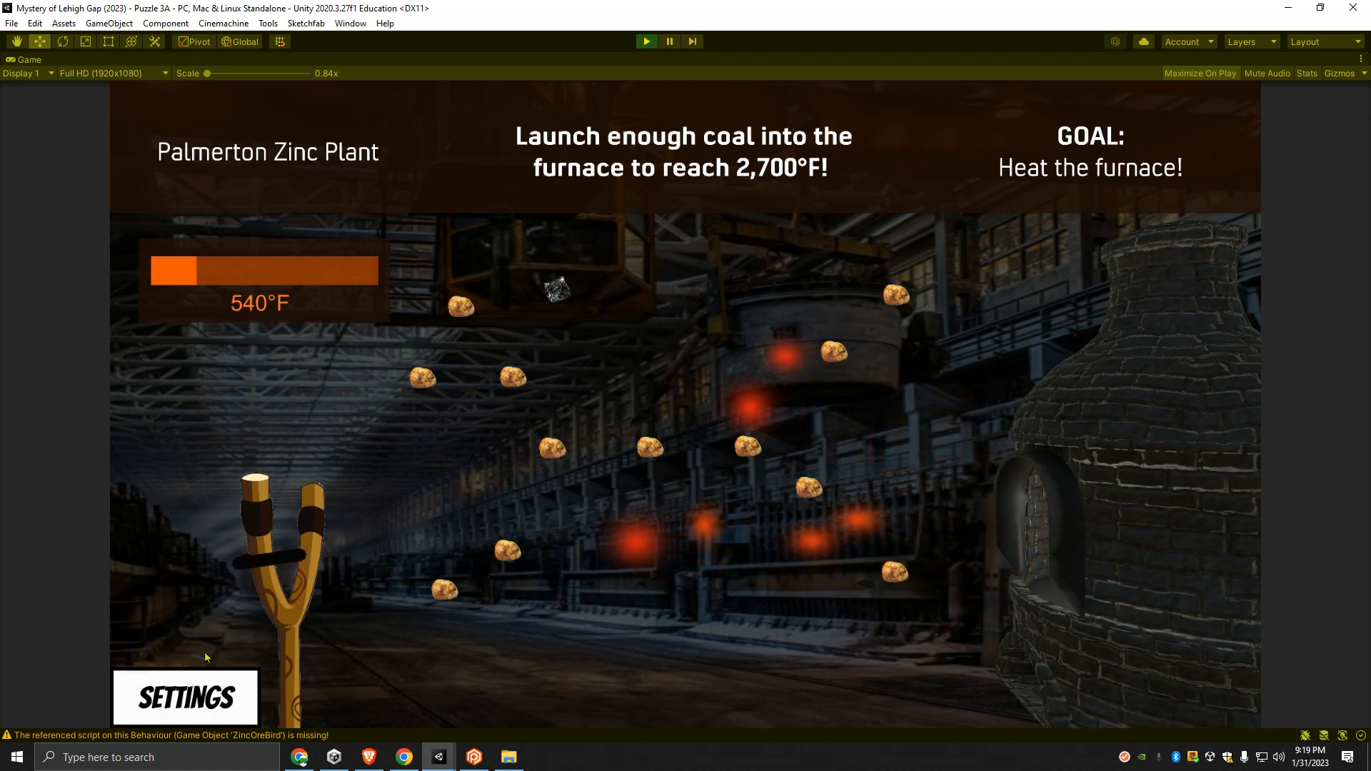
# - Keep launching coal around the new ore layout with slightly varied pulls to heat the furnace to 810°F
pyautogui.moveTo(264, 557); pyautogui.dragTo(138, 653)
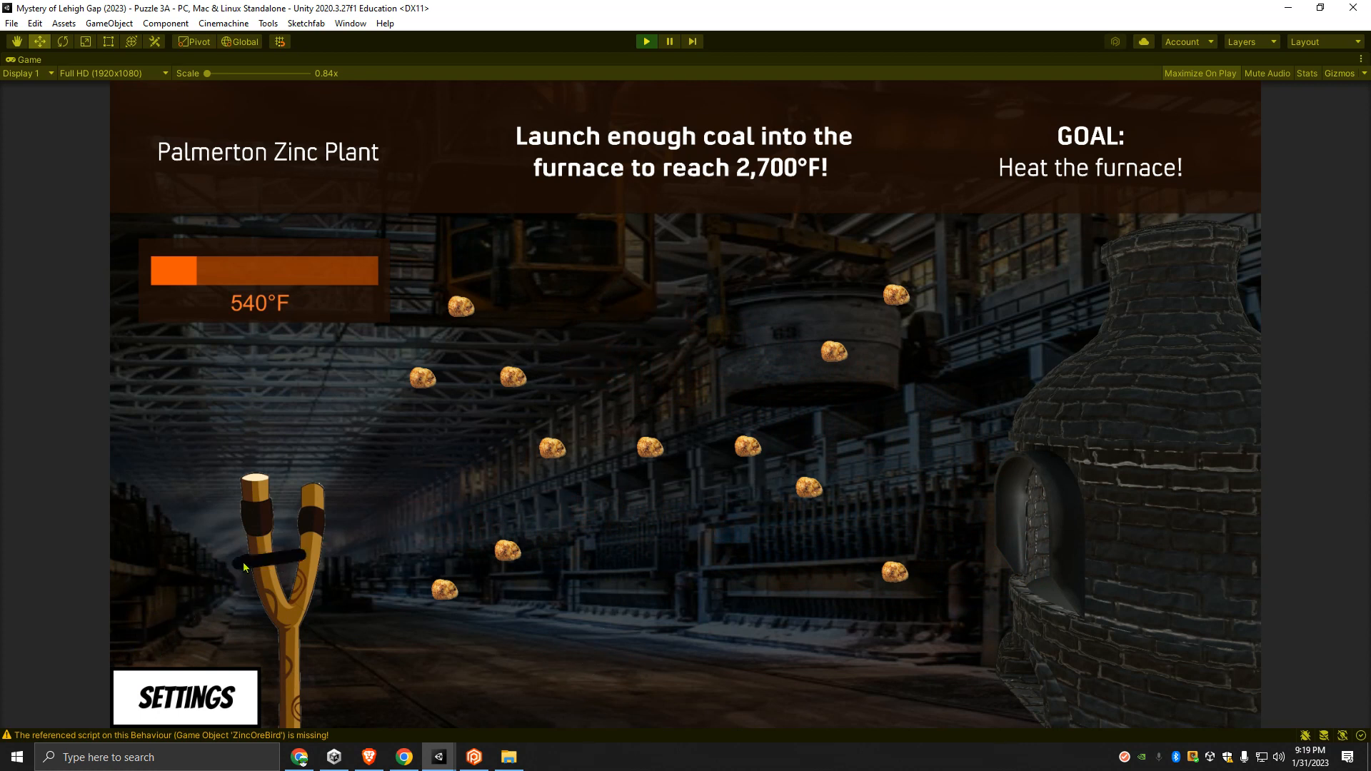
pyautogui.moveTo(235, 569); pyautogui.dragTo(150, 692)
pyautogui.moveTo(240, 569); pyautogui.dragTo(175, 664)
pyautogui.moveTo(242, 571); pyautogui.dragTo(154, 675)
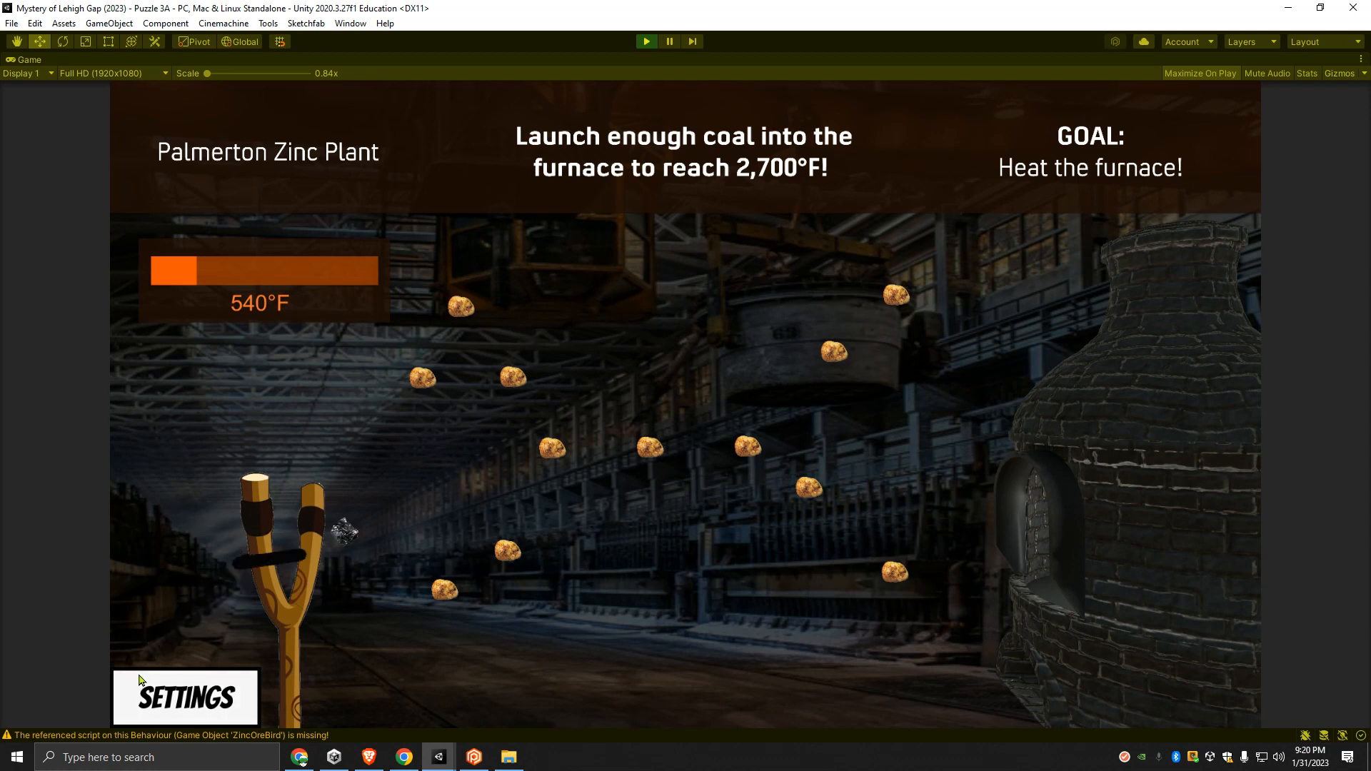
pyautogui.moveTo(246, 565); pyautogui.dragTo(153, 675)
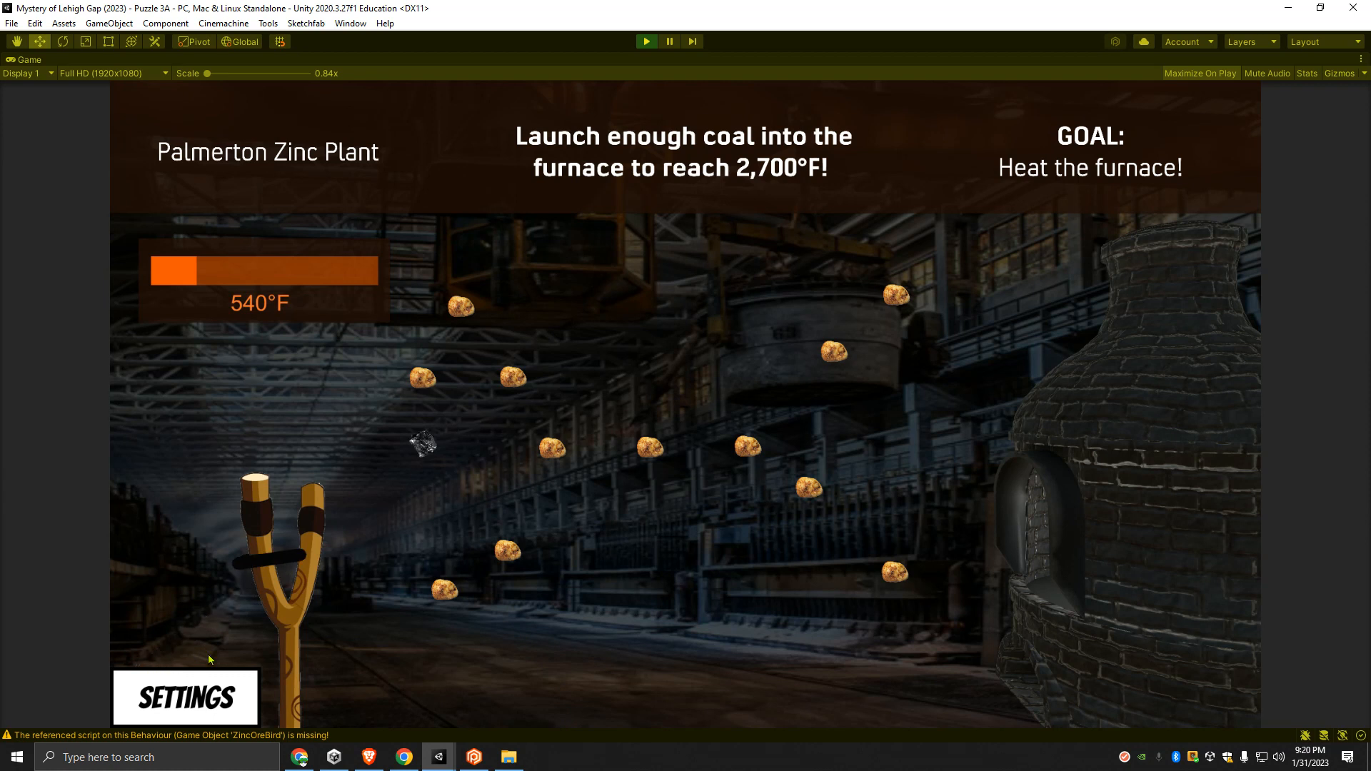
pyautogui.moveTo(235, 566); pyautogui.dragTo(124, 684)
pyautogui.moveTo(242, 566); pyautogui.dragTo(139, 681)
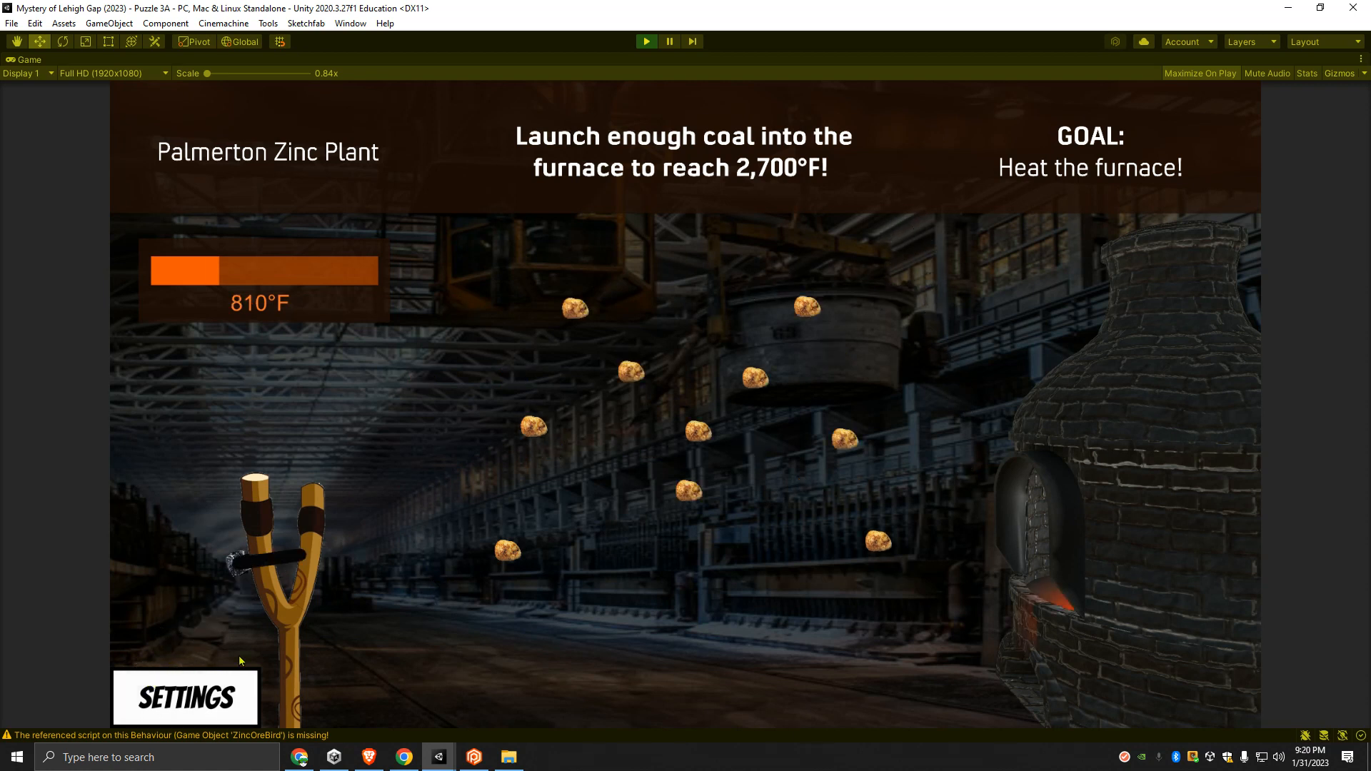
pyautogui.moveTo(239, 564); pyautogui.dragTo(118, 670)
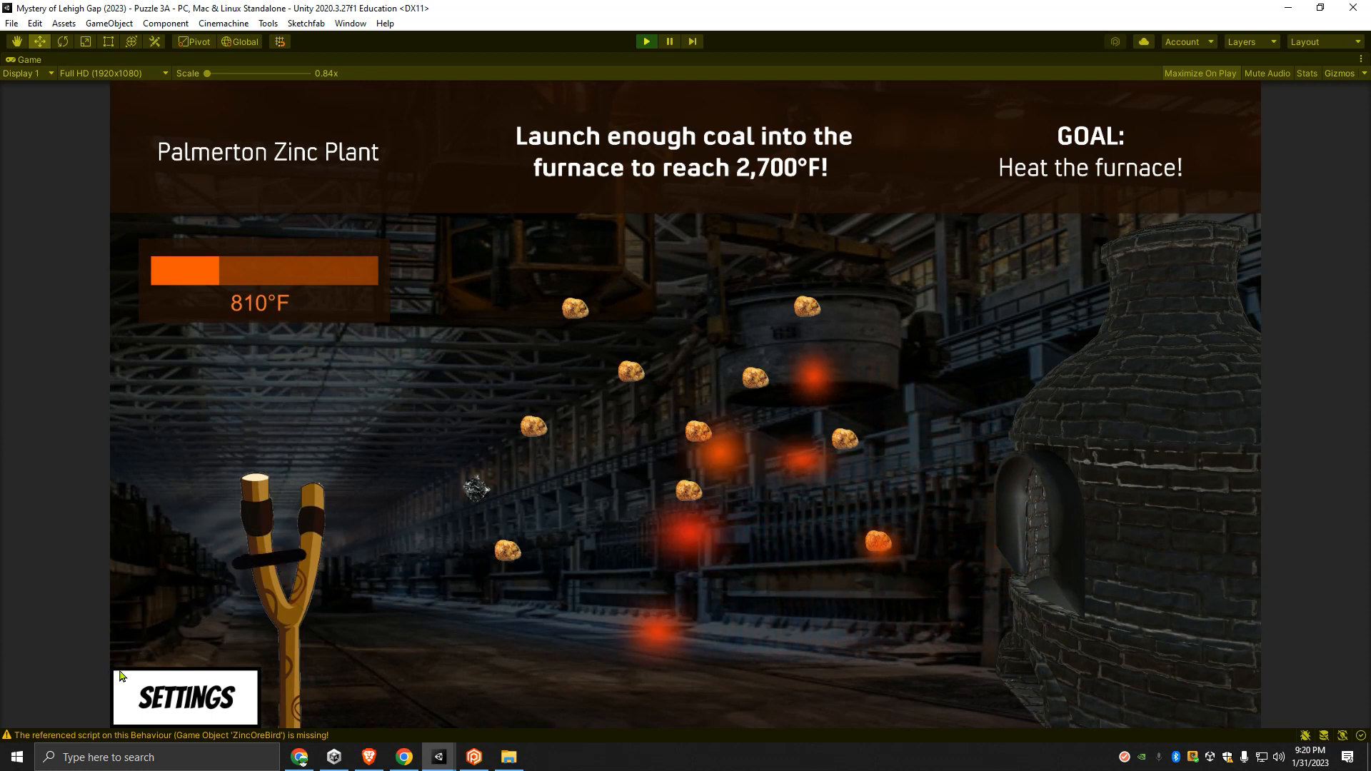
pyautogui.moveTo(241, 565); pyautogui.dragTo(112, 672)
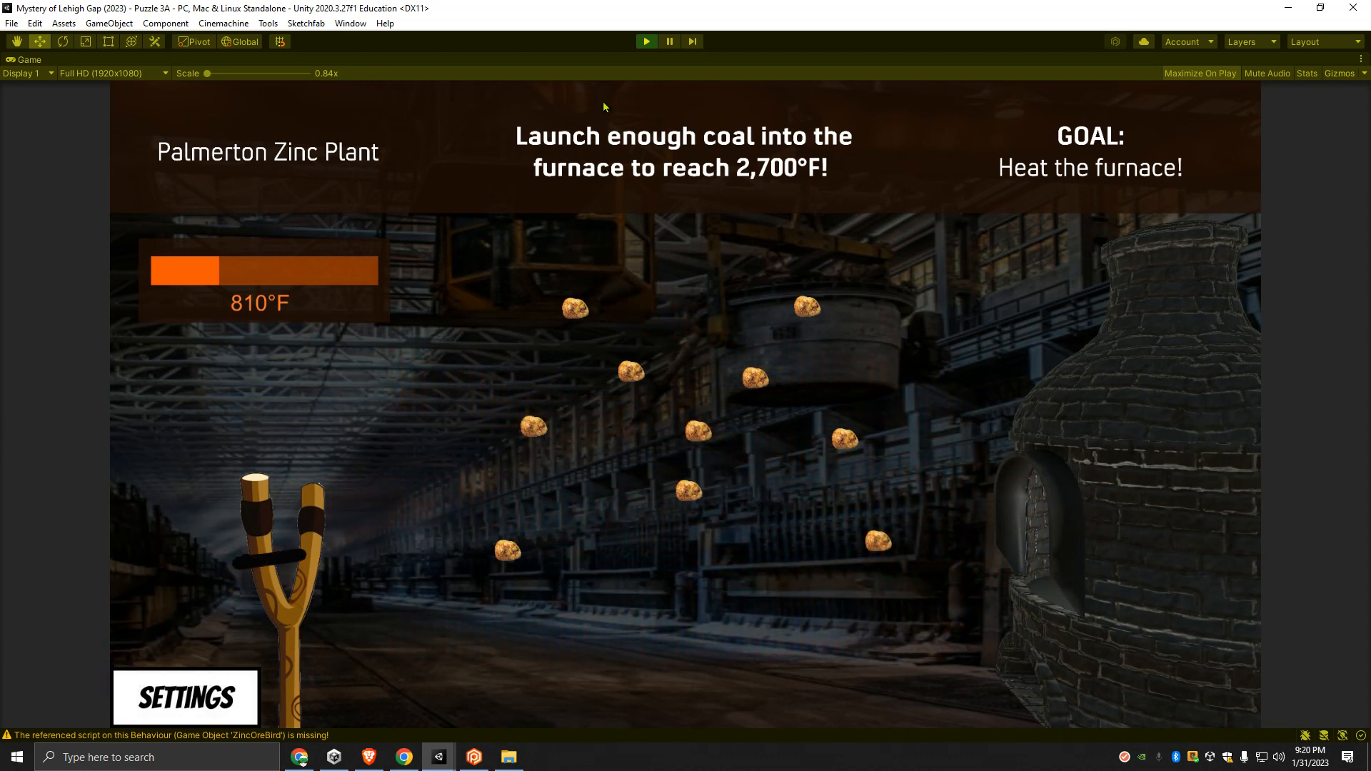
# - Stop the Puzzle 3A run and start running the Puzzle 3B scene
pyautogui.click(645, 41)
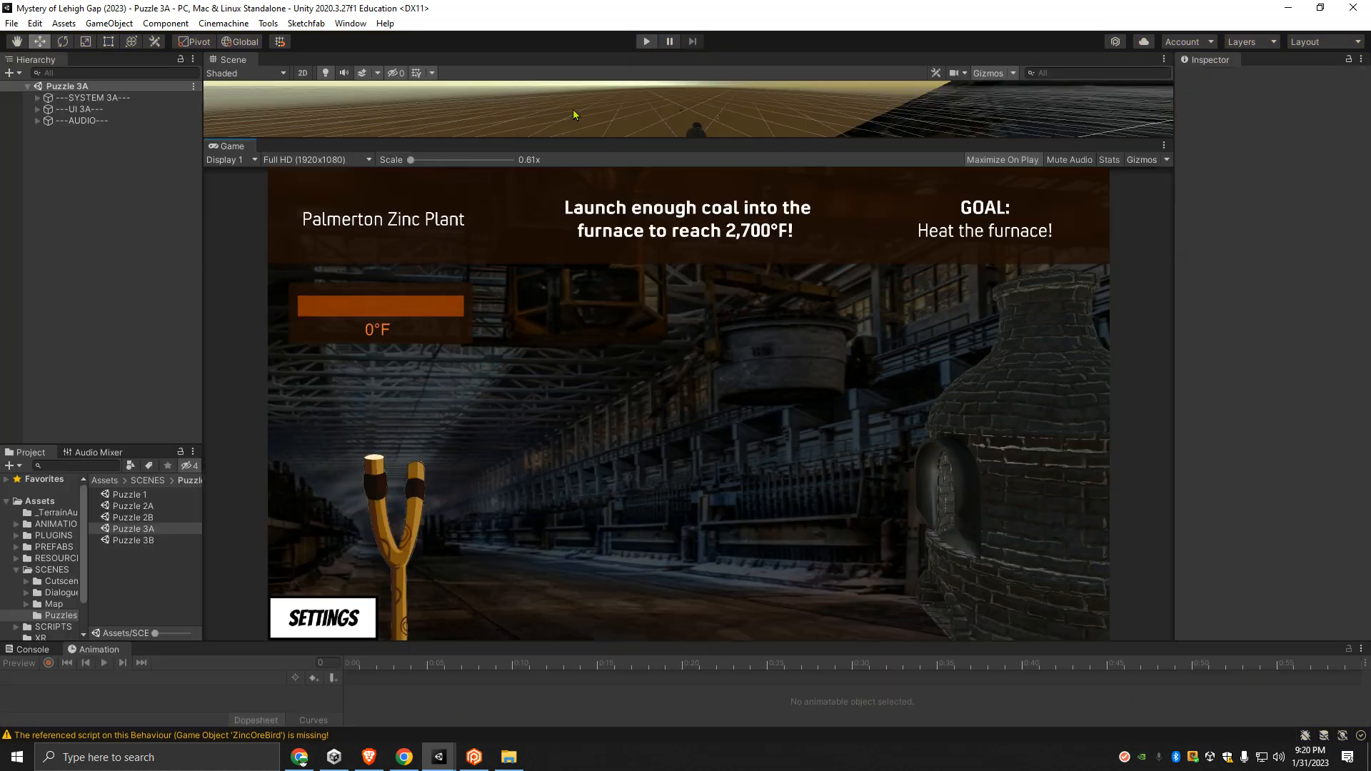
pyautogui.doubleClick(129, 541)
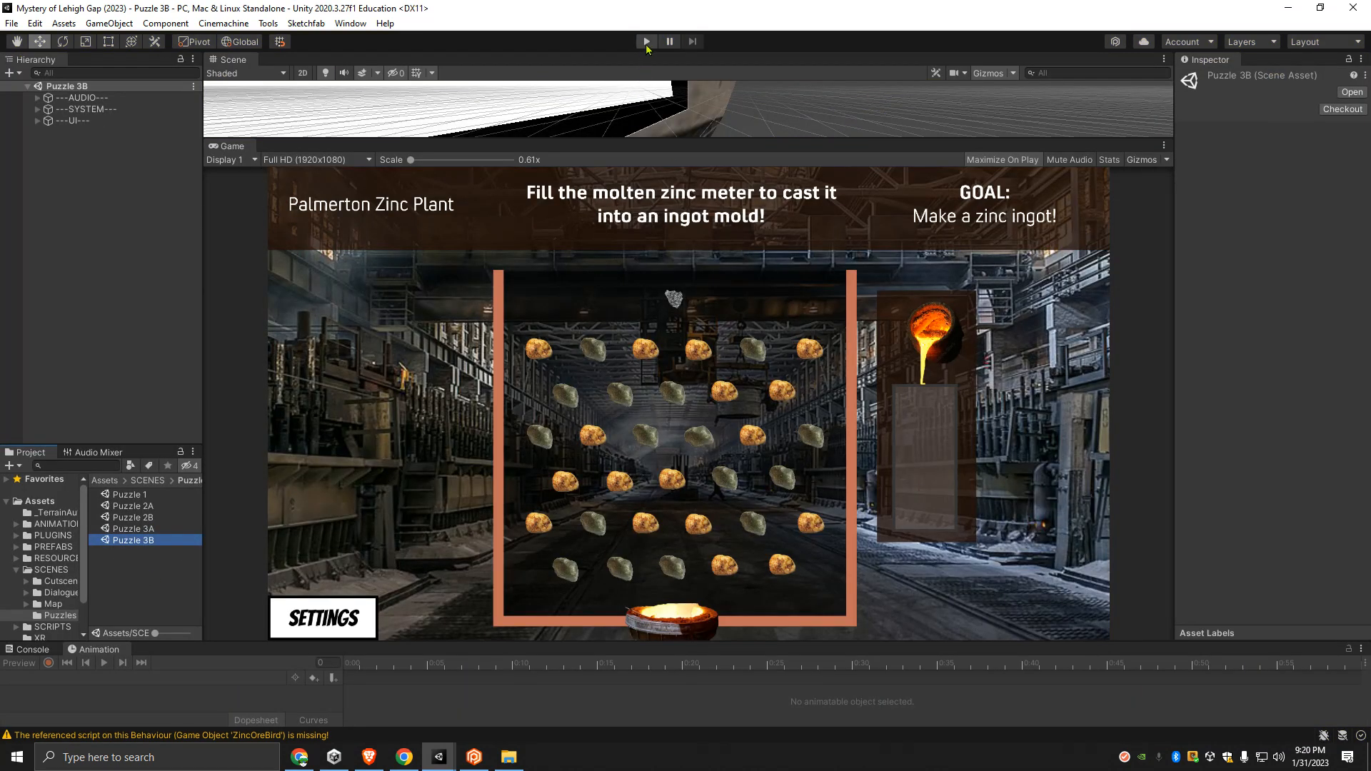
pyautogui.click(645, 43)
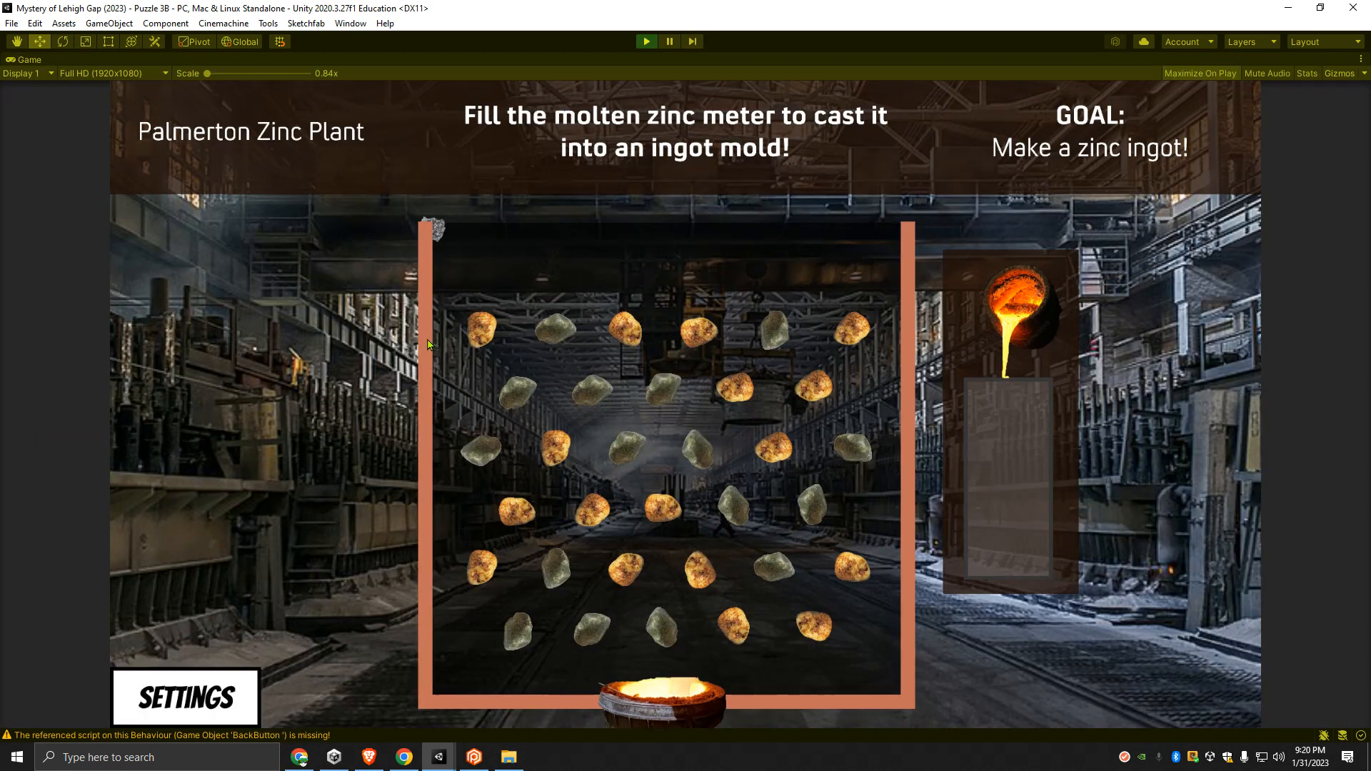
# - Turn on the background music and sound effects in Puzzle 3B's settings and return to the puzzle
pyautogui.click(186, 696)
pyautogui.click(384, 396)
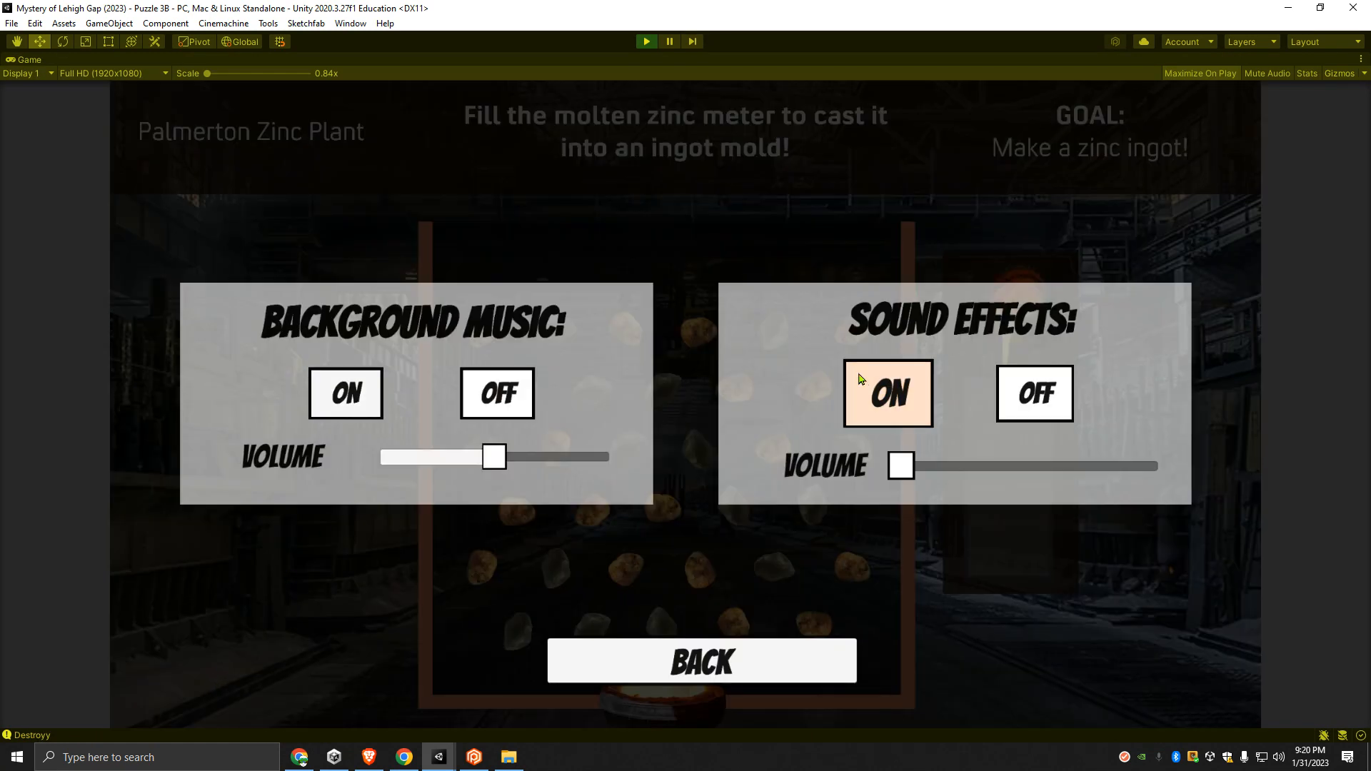
pyautogui.click(889, 393)
pyautogui.click(733, 671)
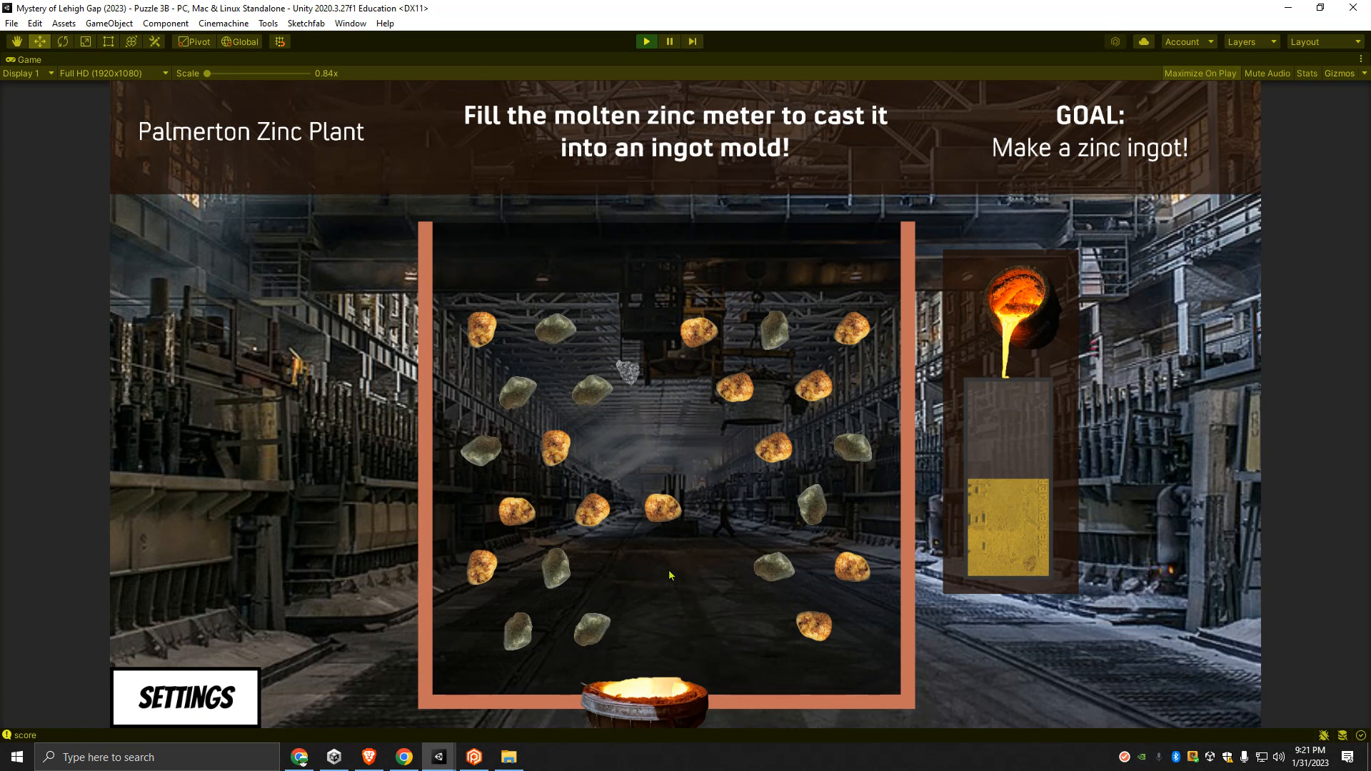
# - Drop another rock through the pegs toward the moving crucible to fill the molten zinc meter
pyautogui.click(629, 586)
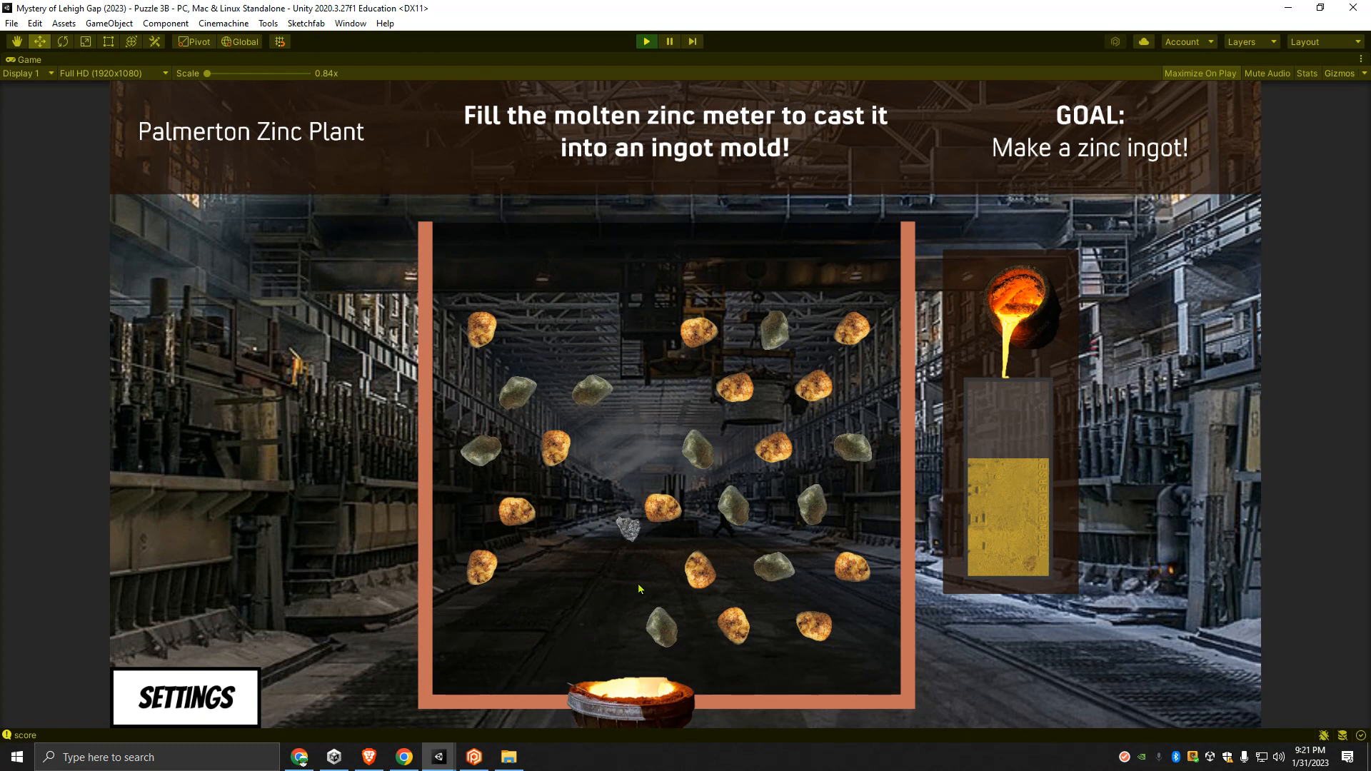